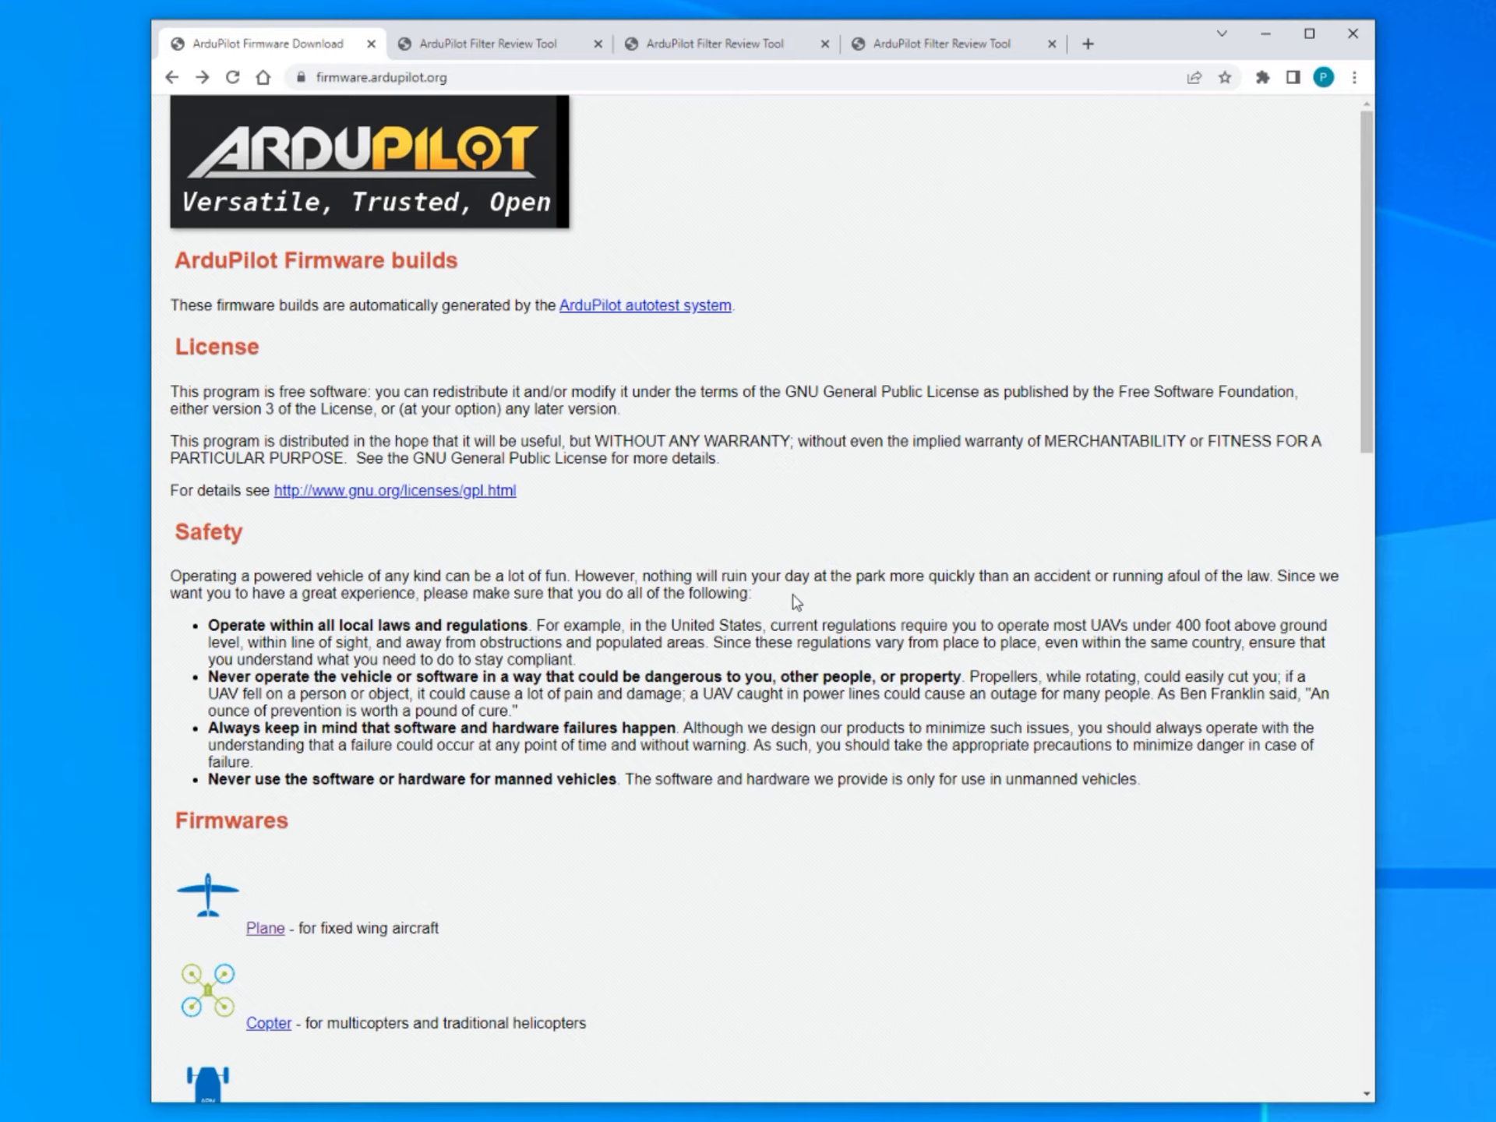
# Open the FilterReview tool from the Tools directory of the ArduPilot firmware site.
pyautogui.scroll(-12, 795, 600)
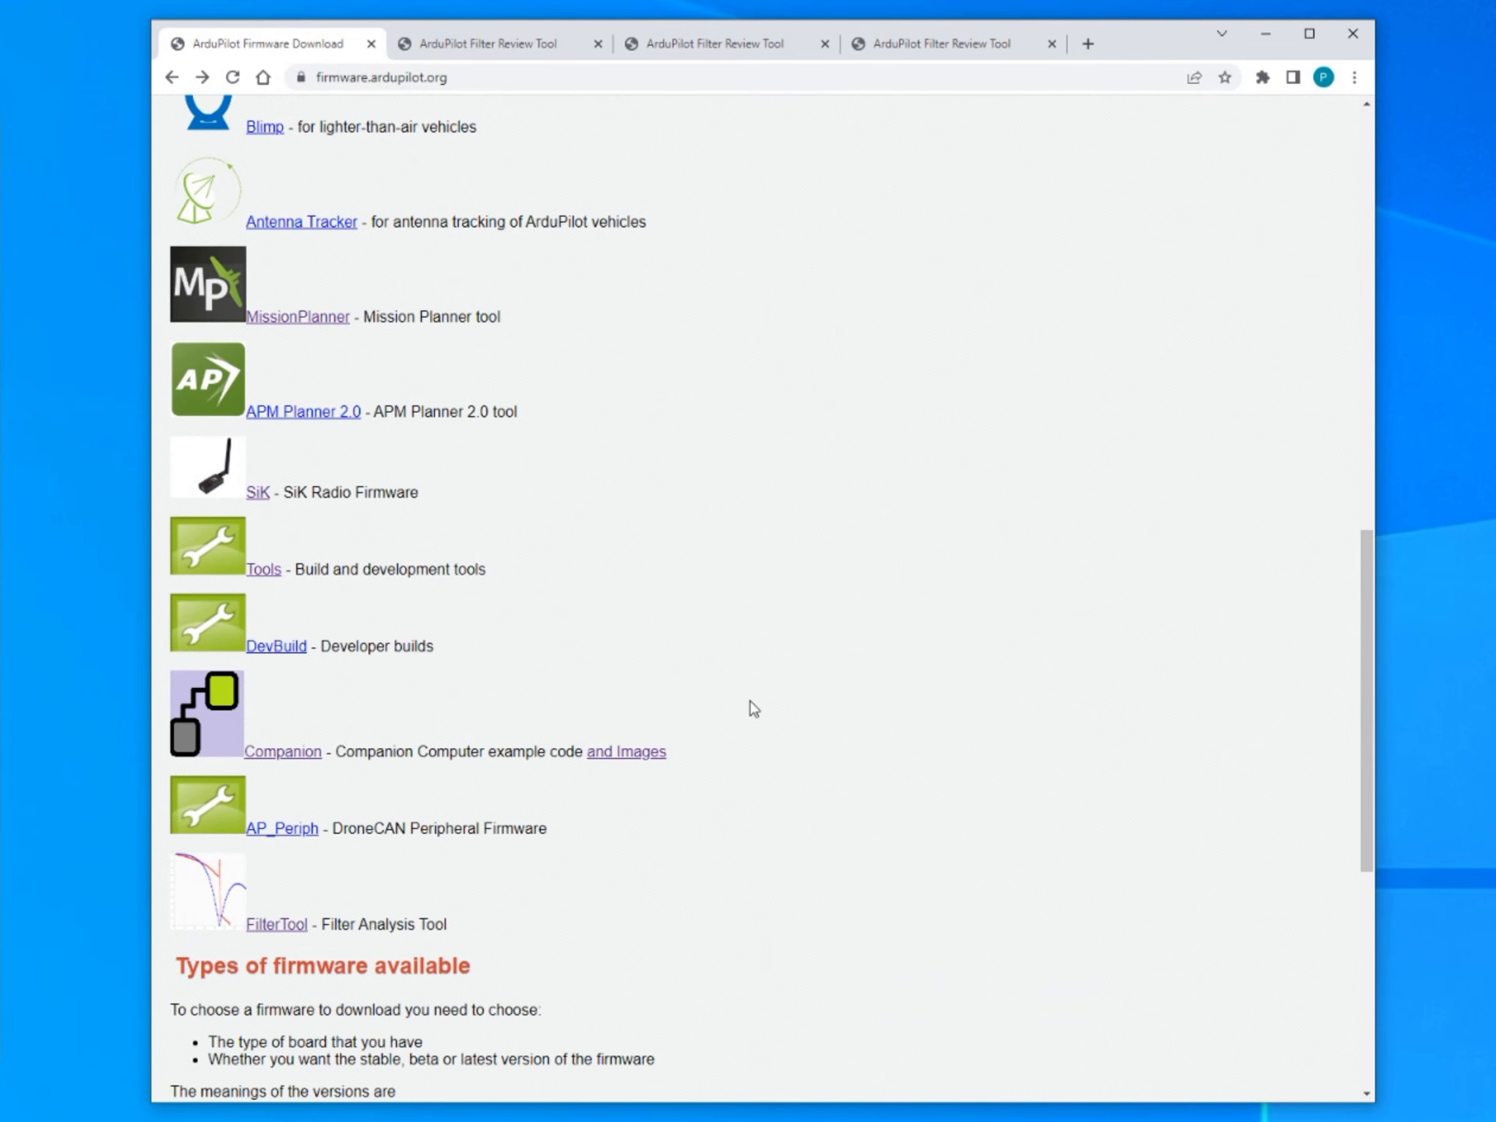
pyautogui.scroll(1, 667, 703)
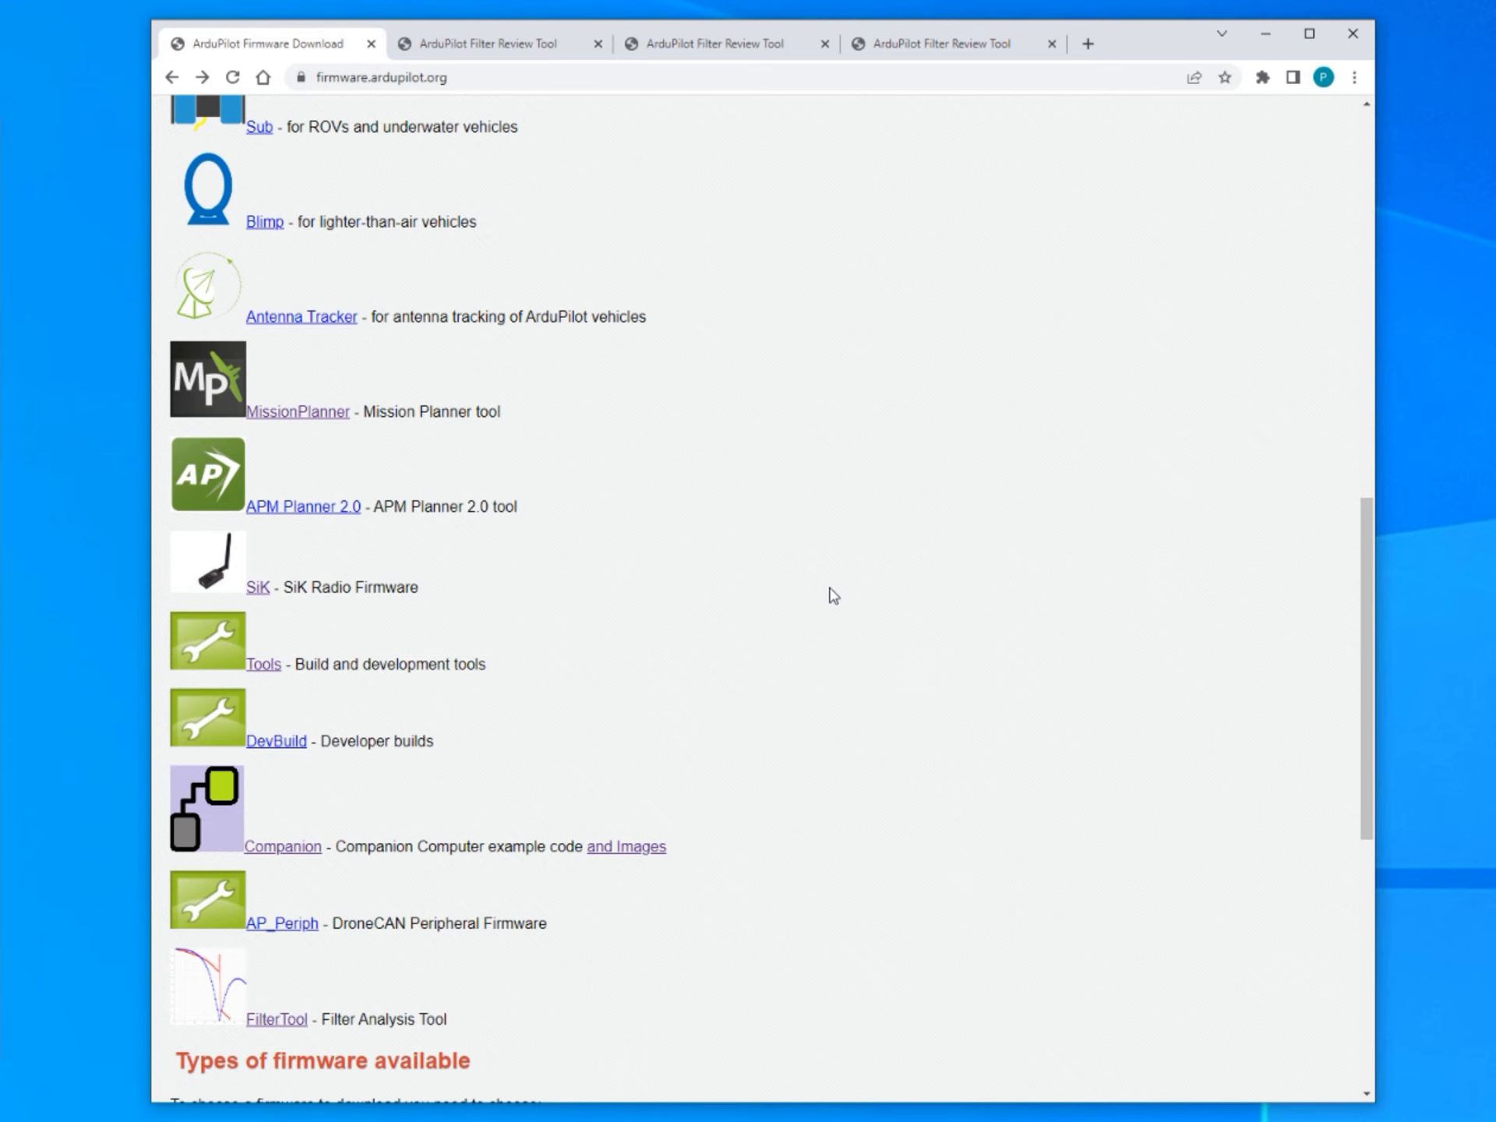
pyautogui.scroll(3, 831, 596)
pyautogui.scroll(11, 833, 588)
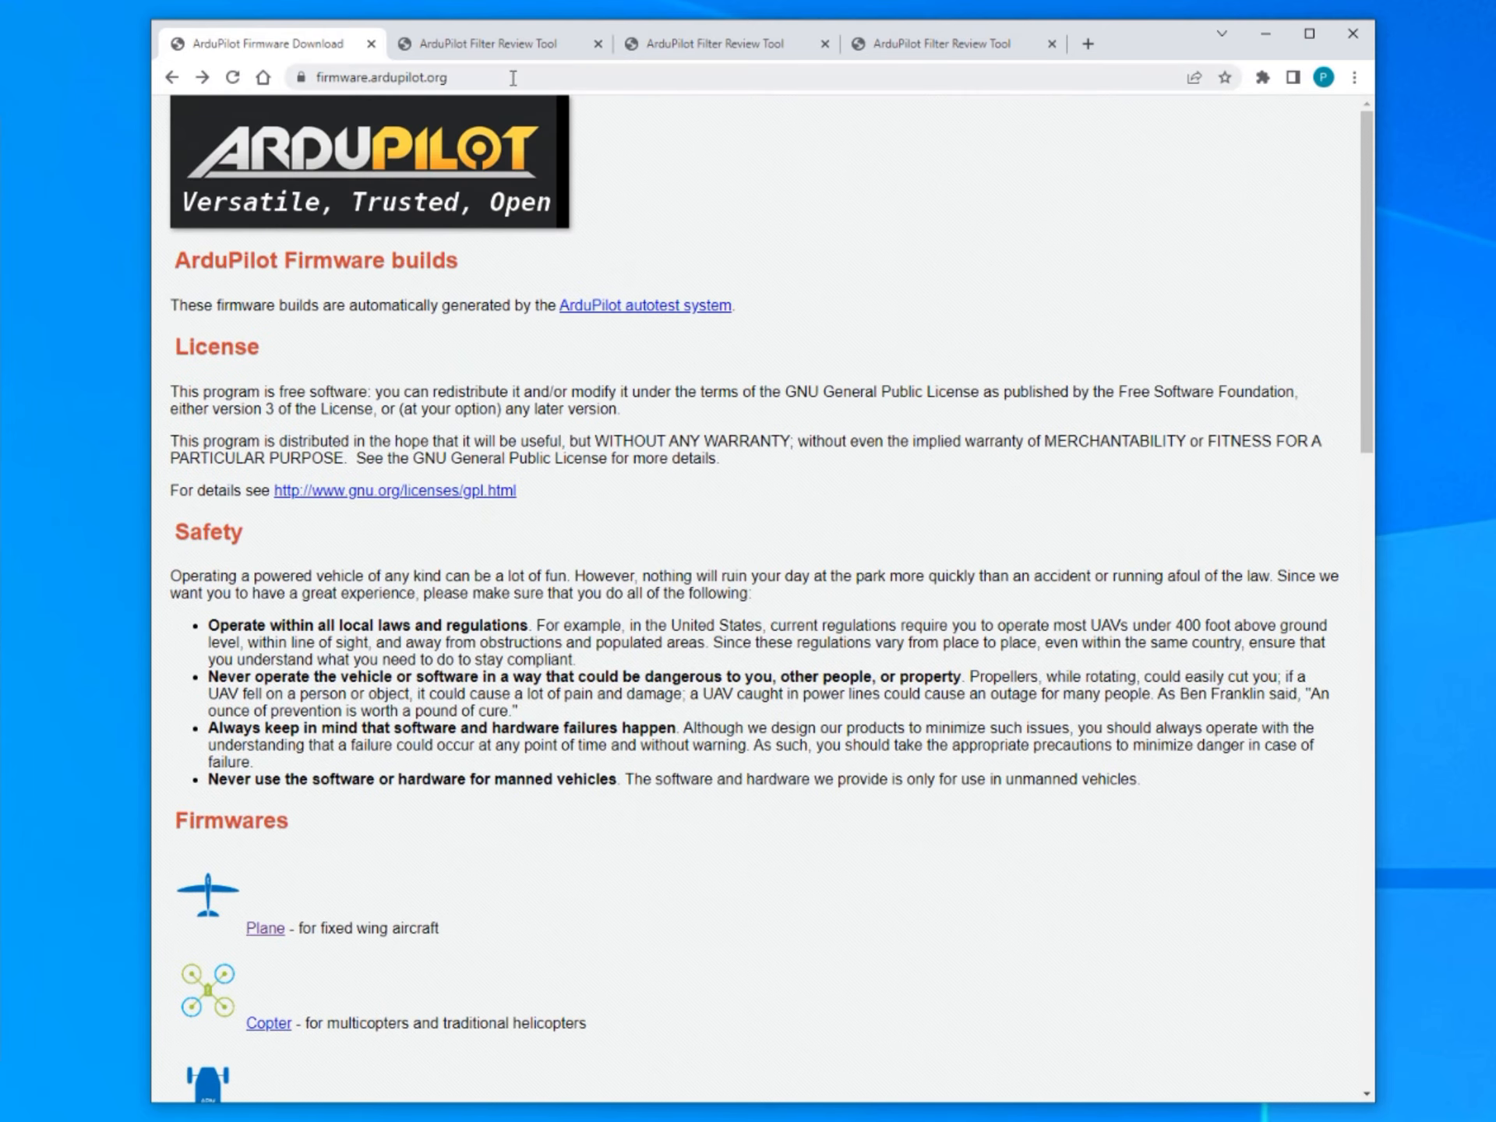
pyautogui.moveTo(513, 78); pyautogui.dragTo(269, 78)
pyautogui.click(574, 75)
pyautogui.scroll(-11, 755, 463)
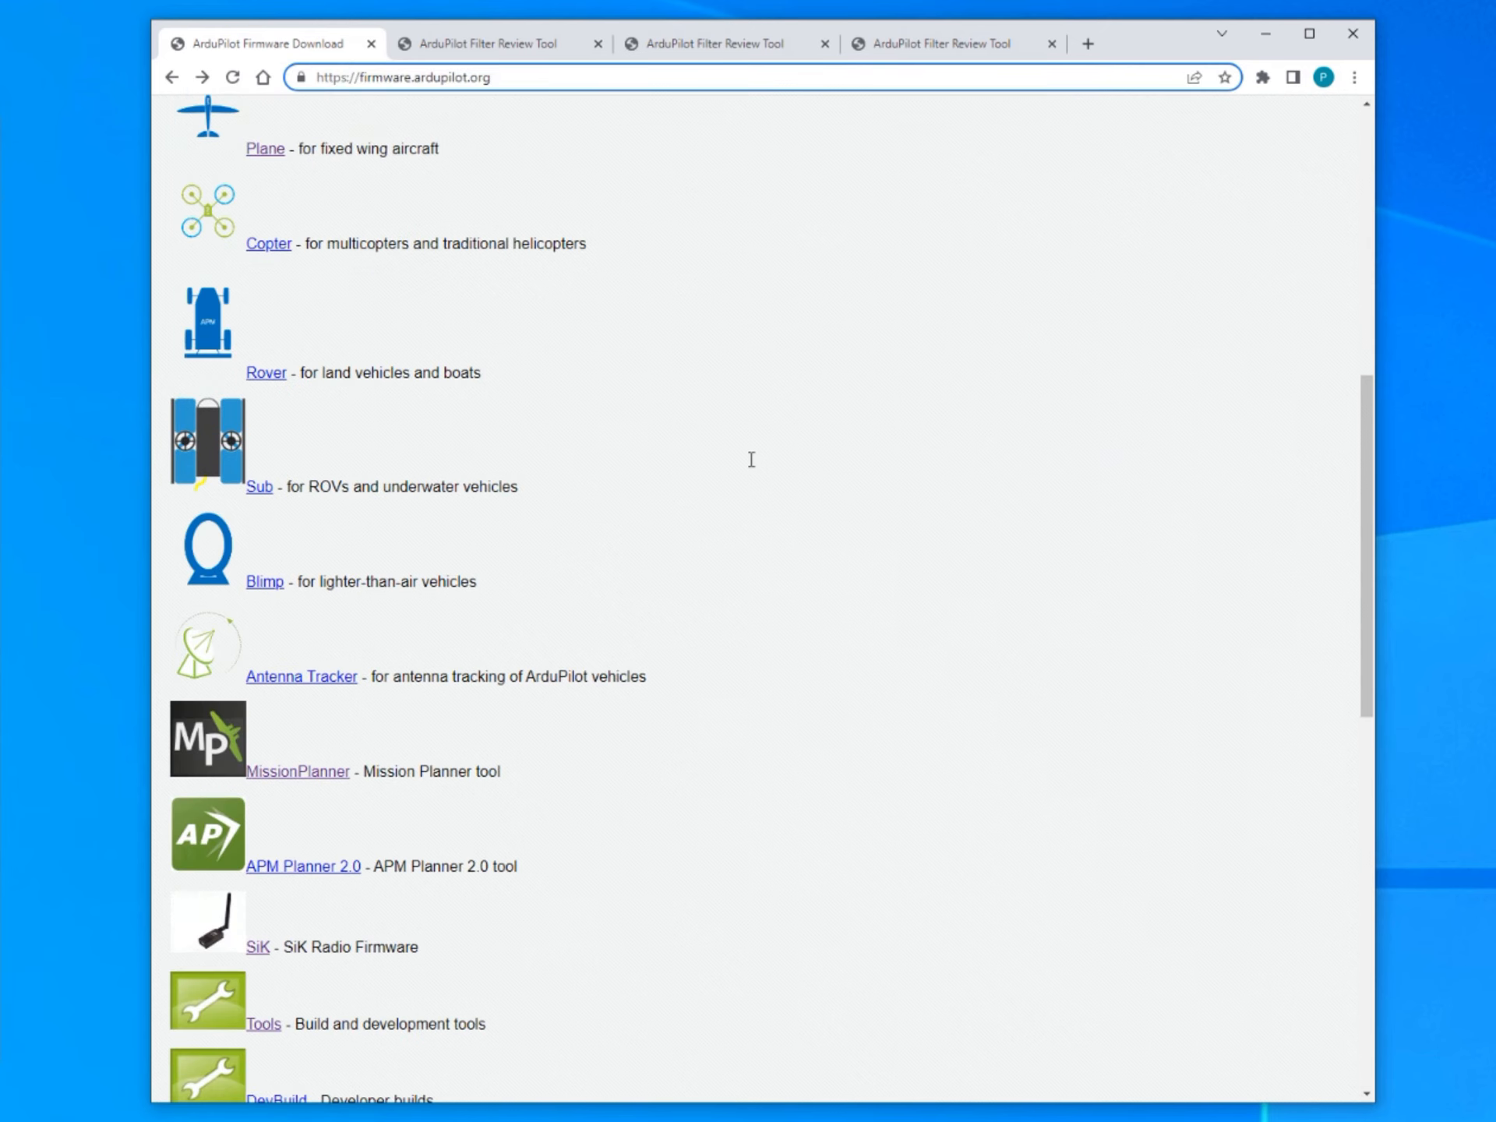
pyautogui.click(262, 855)
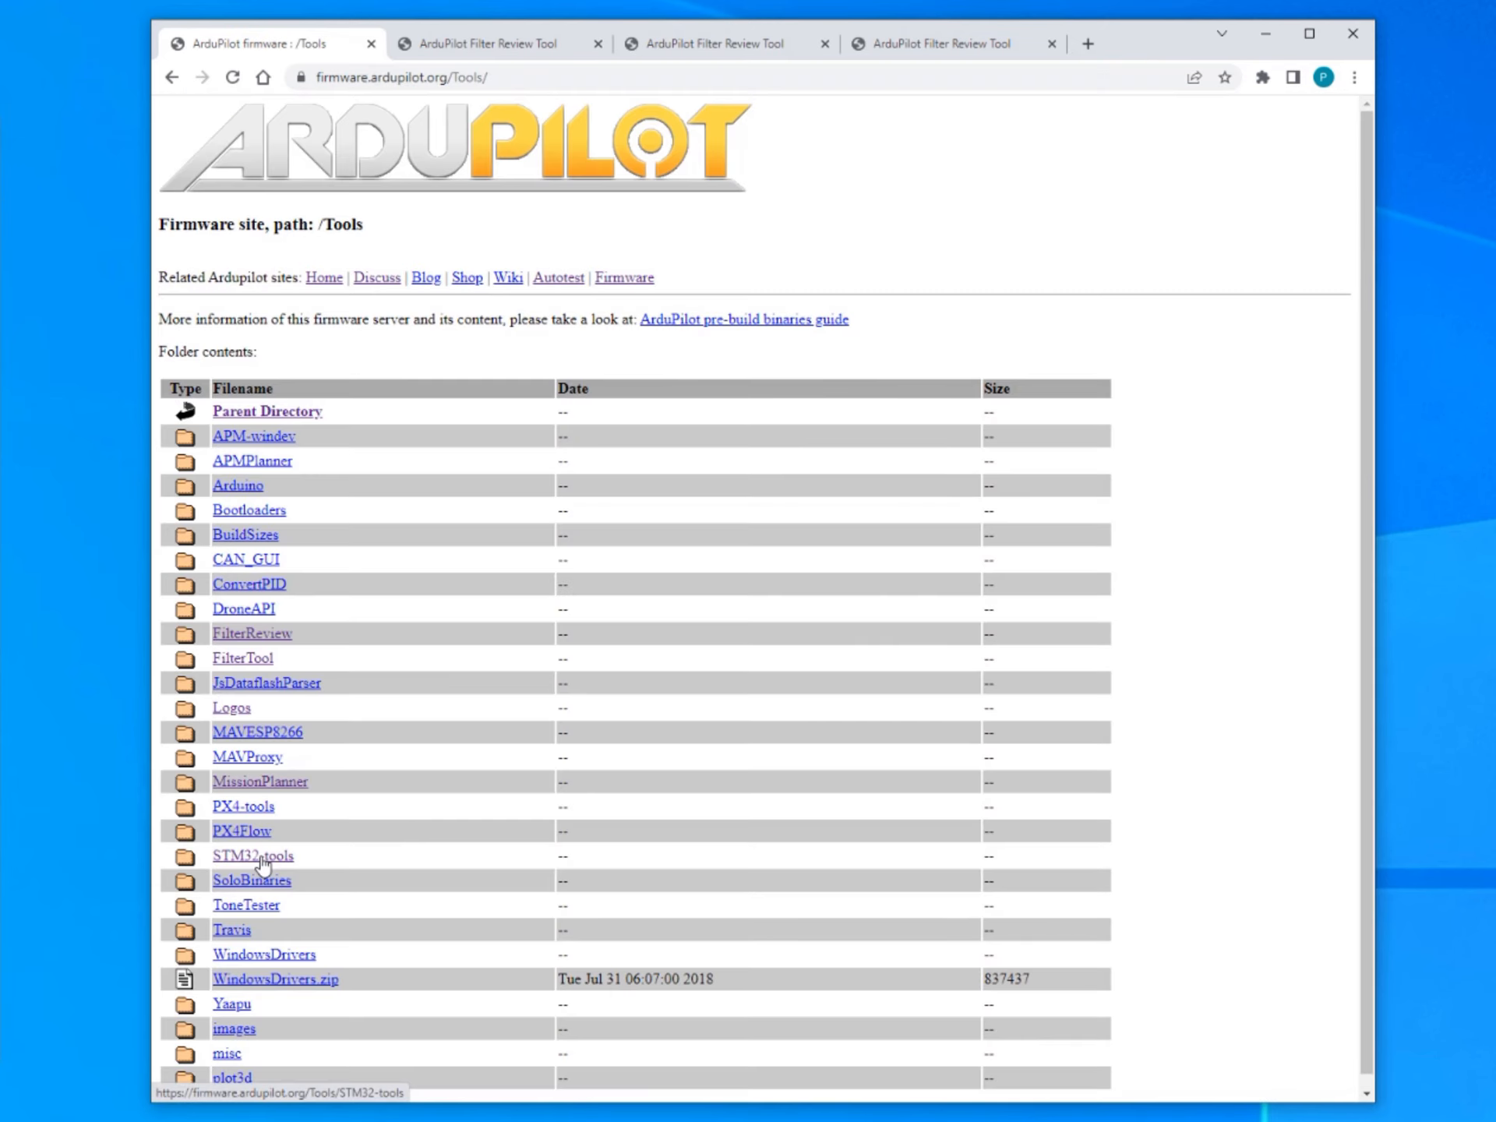
pyautogui.click(259, 636)
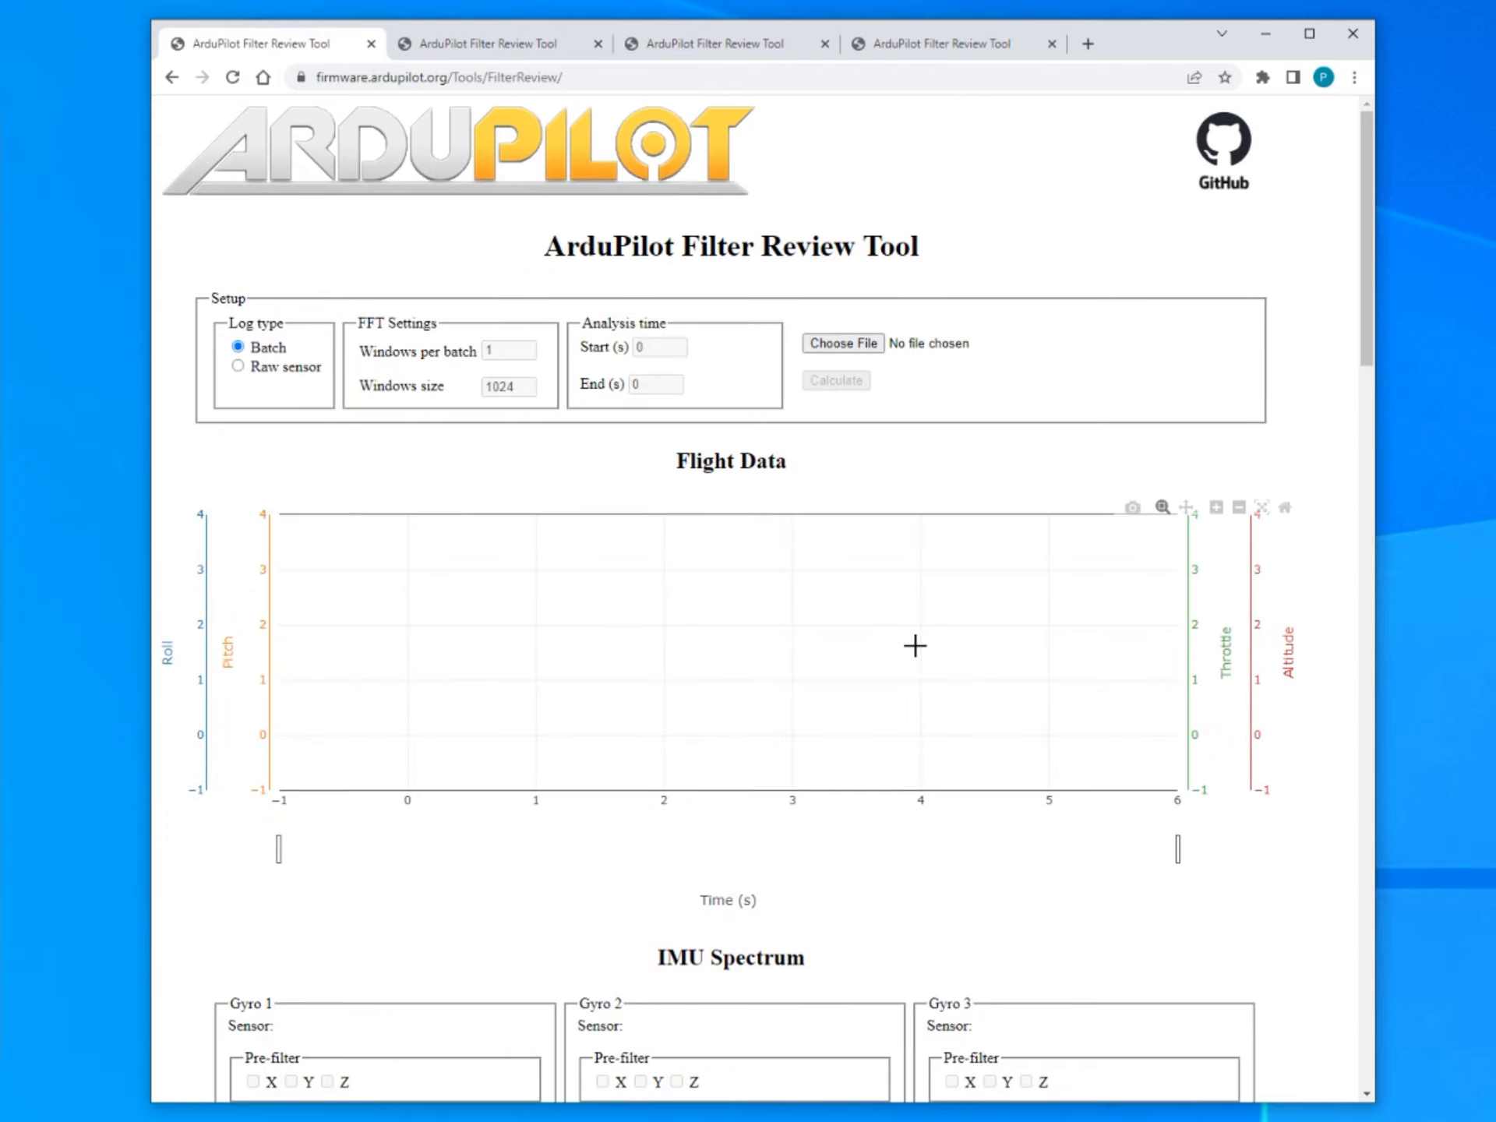
# Load the log file Copter.BIN from the FilterReviewDemoLogs folder into the Filter Review Tool.
pyautogui.scroll(-15, 895, 611)
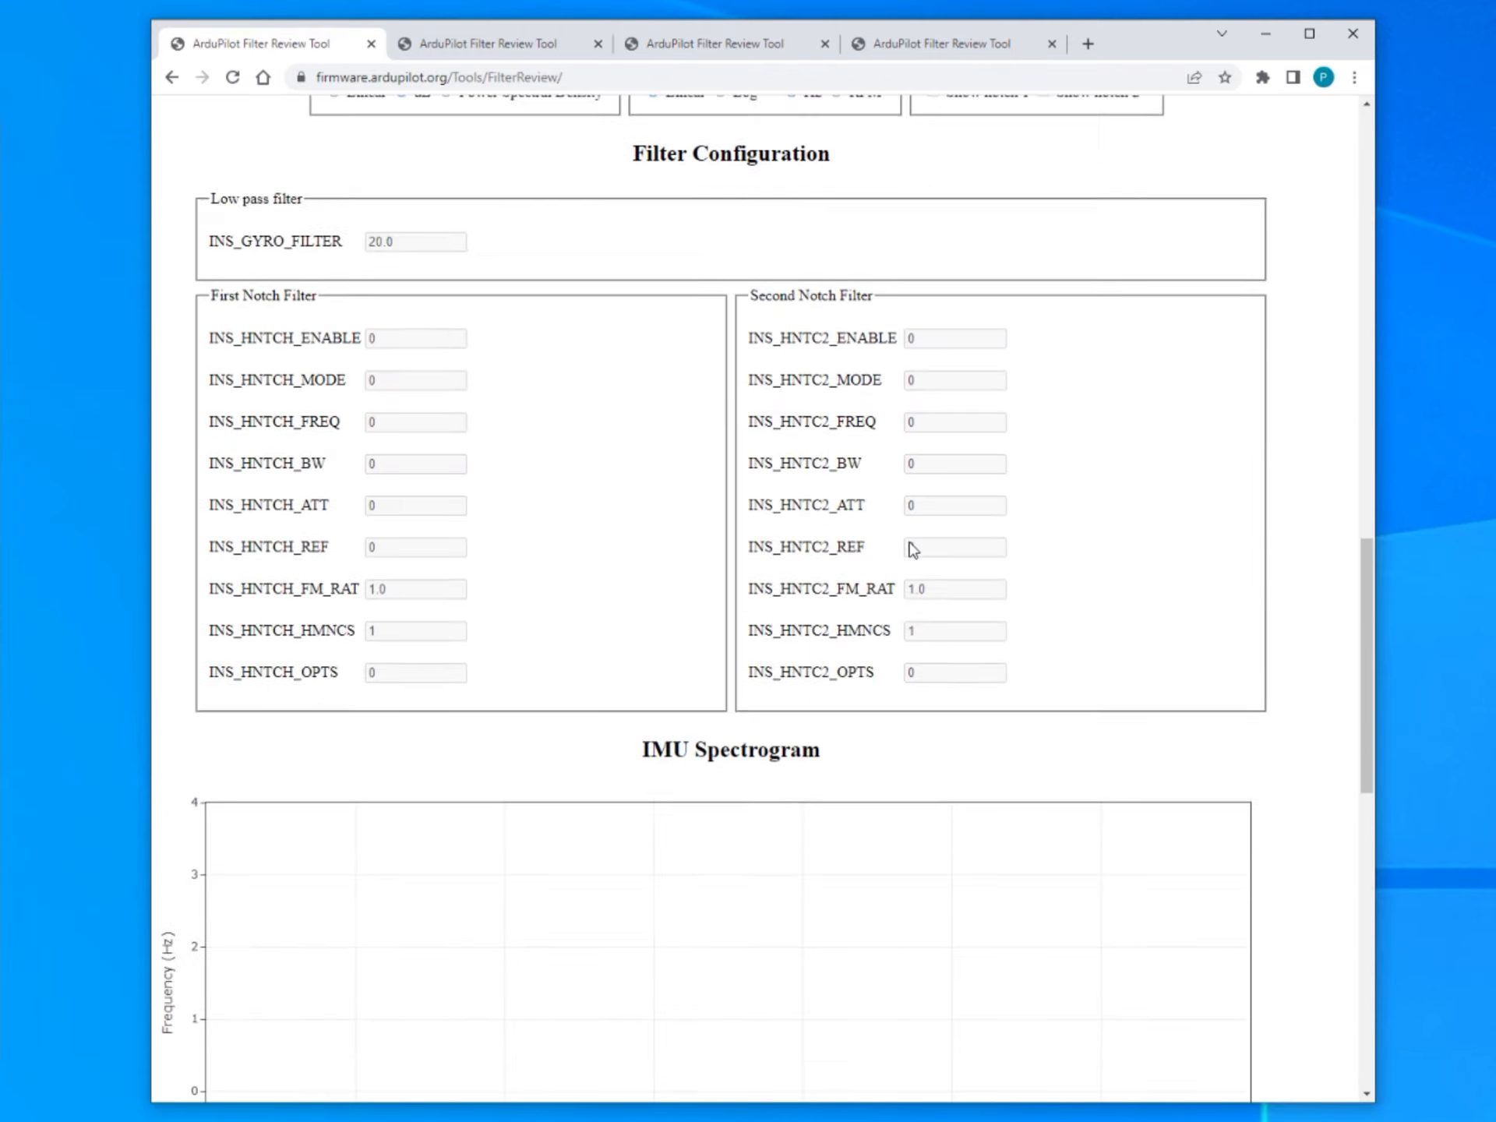
pyautogui.scroll(18, 914, 543)
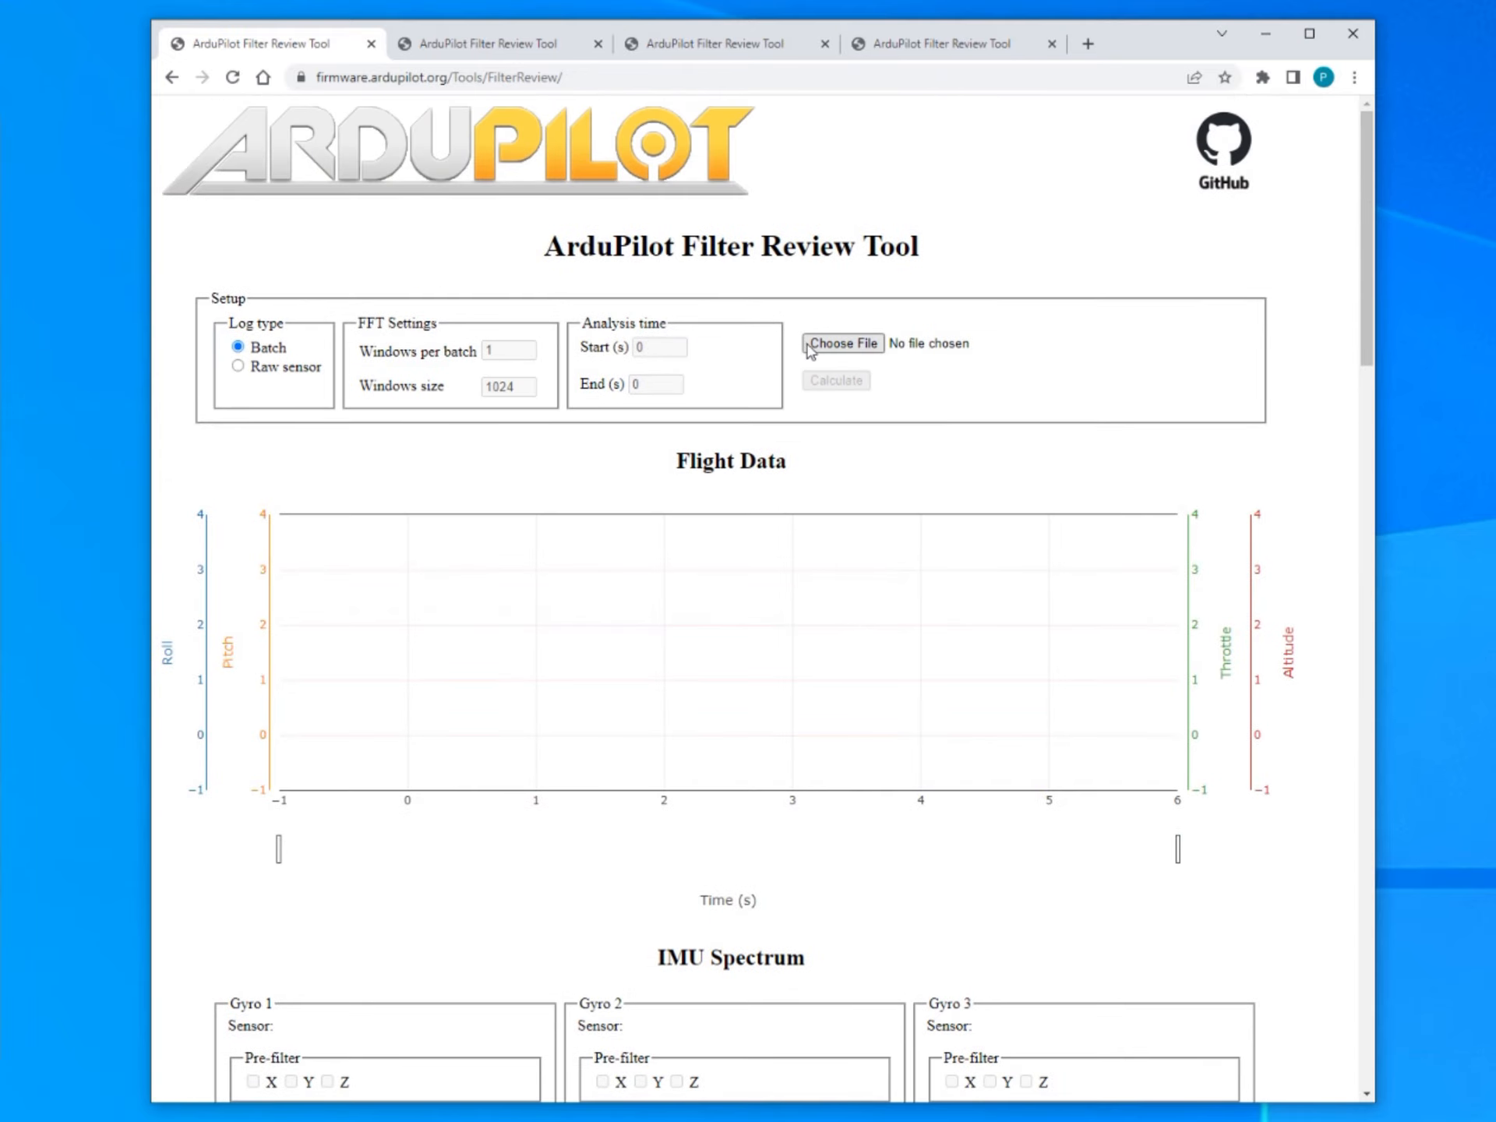
pyautogui.click(876, 346)
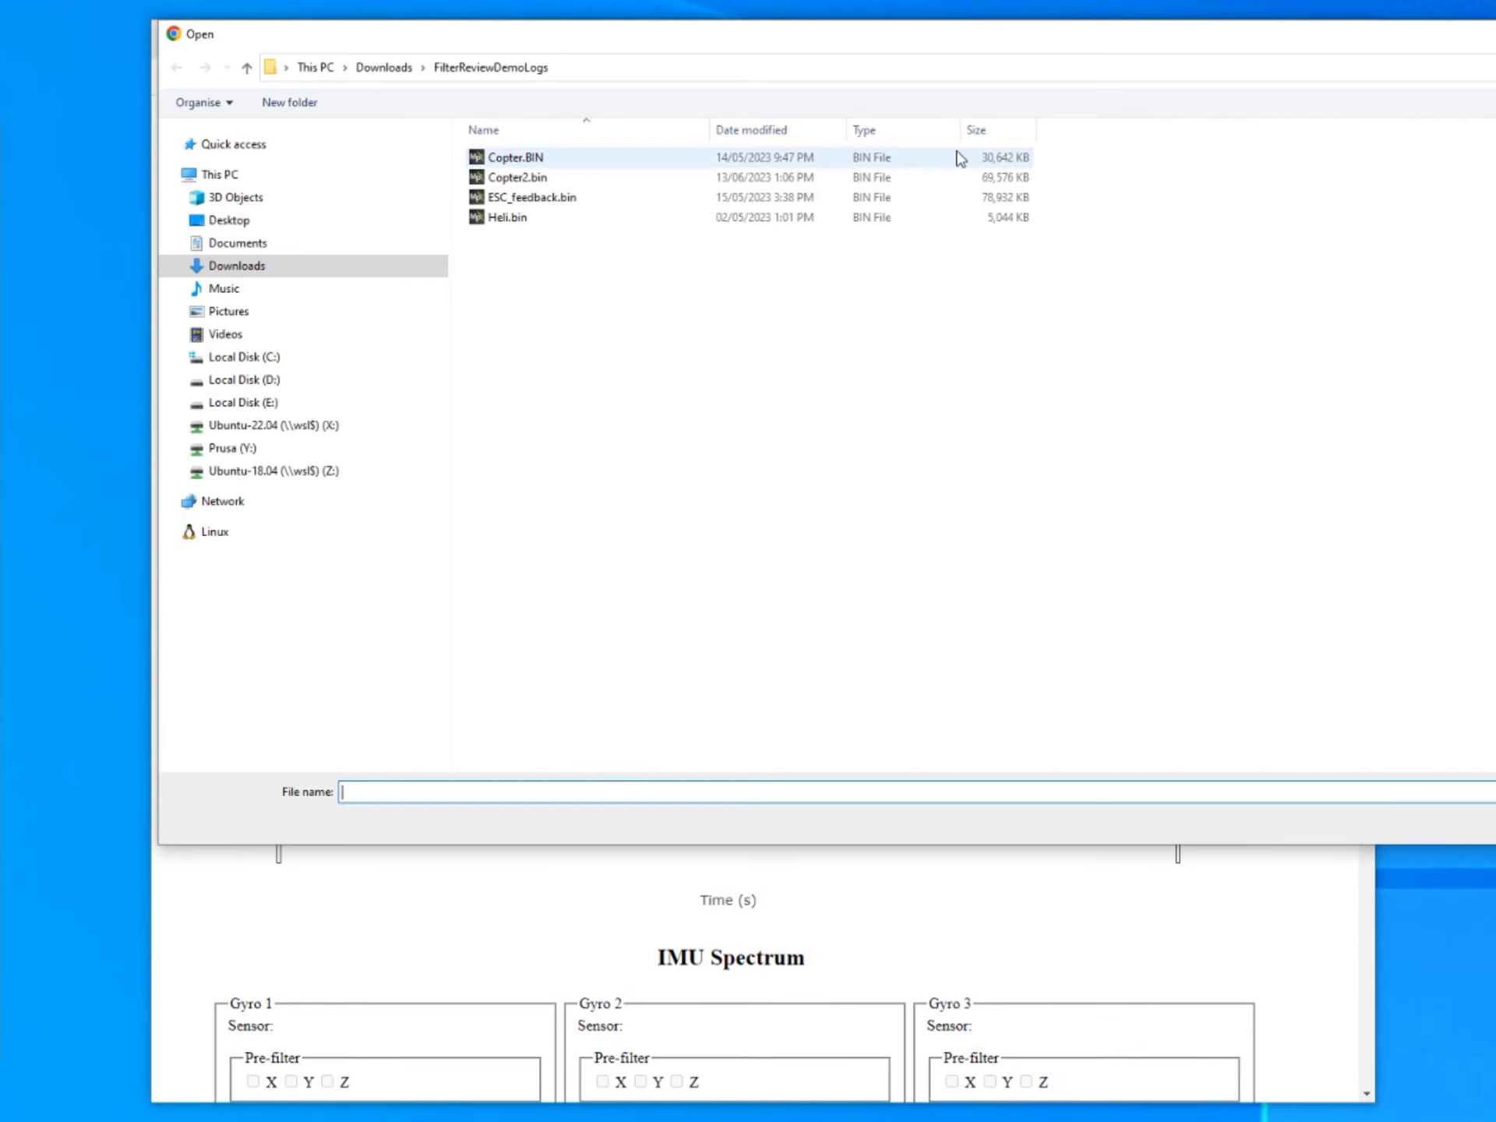
pyautogui.click(955, 157)
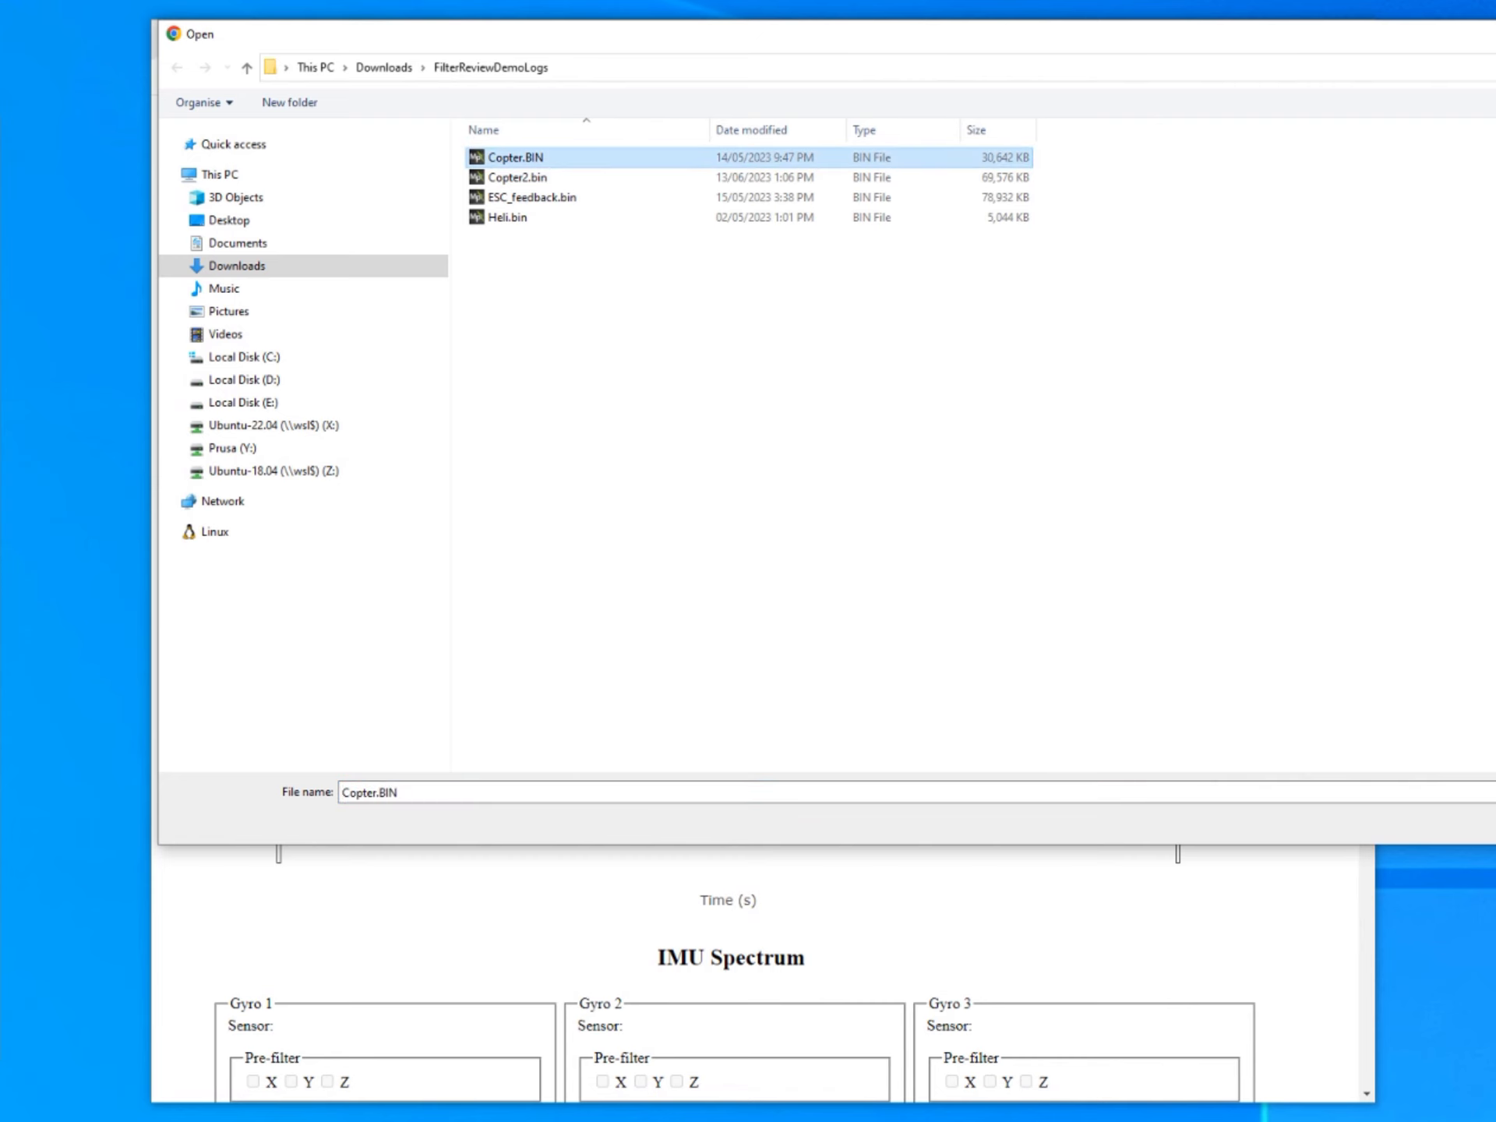
pyautogui.press('Return')
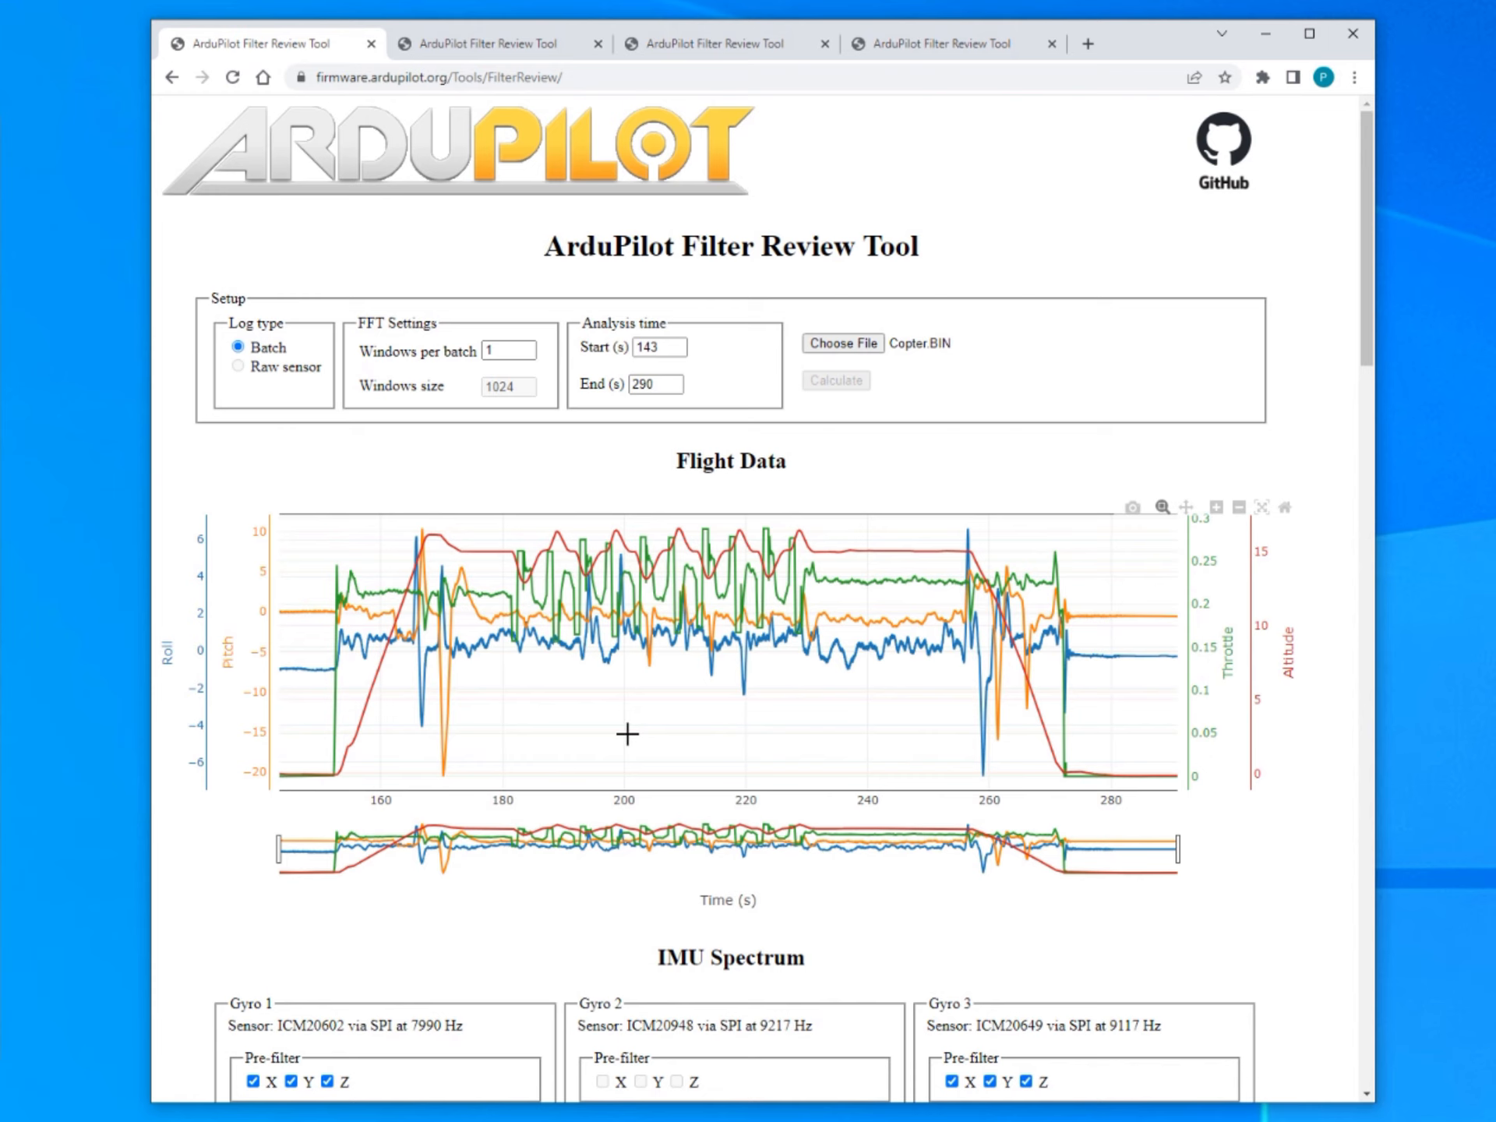
# Zoom the flight data plot to the steady hover section, from about 233 to 256 s.
pyautogui.moveTo(639, 657)
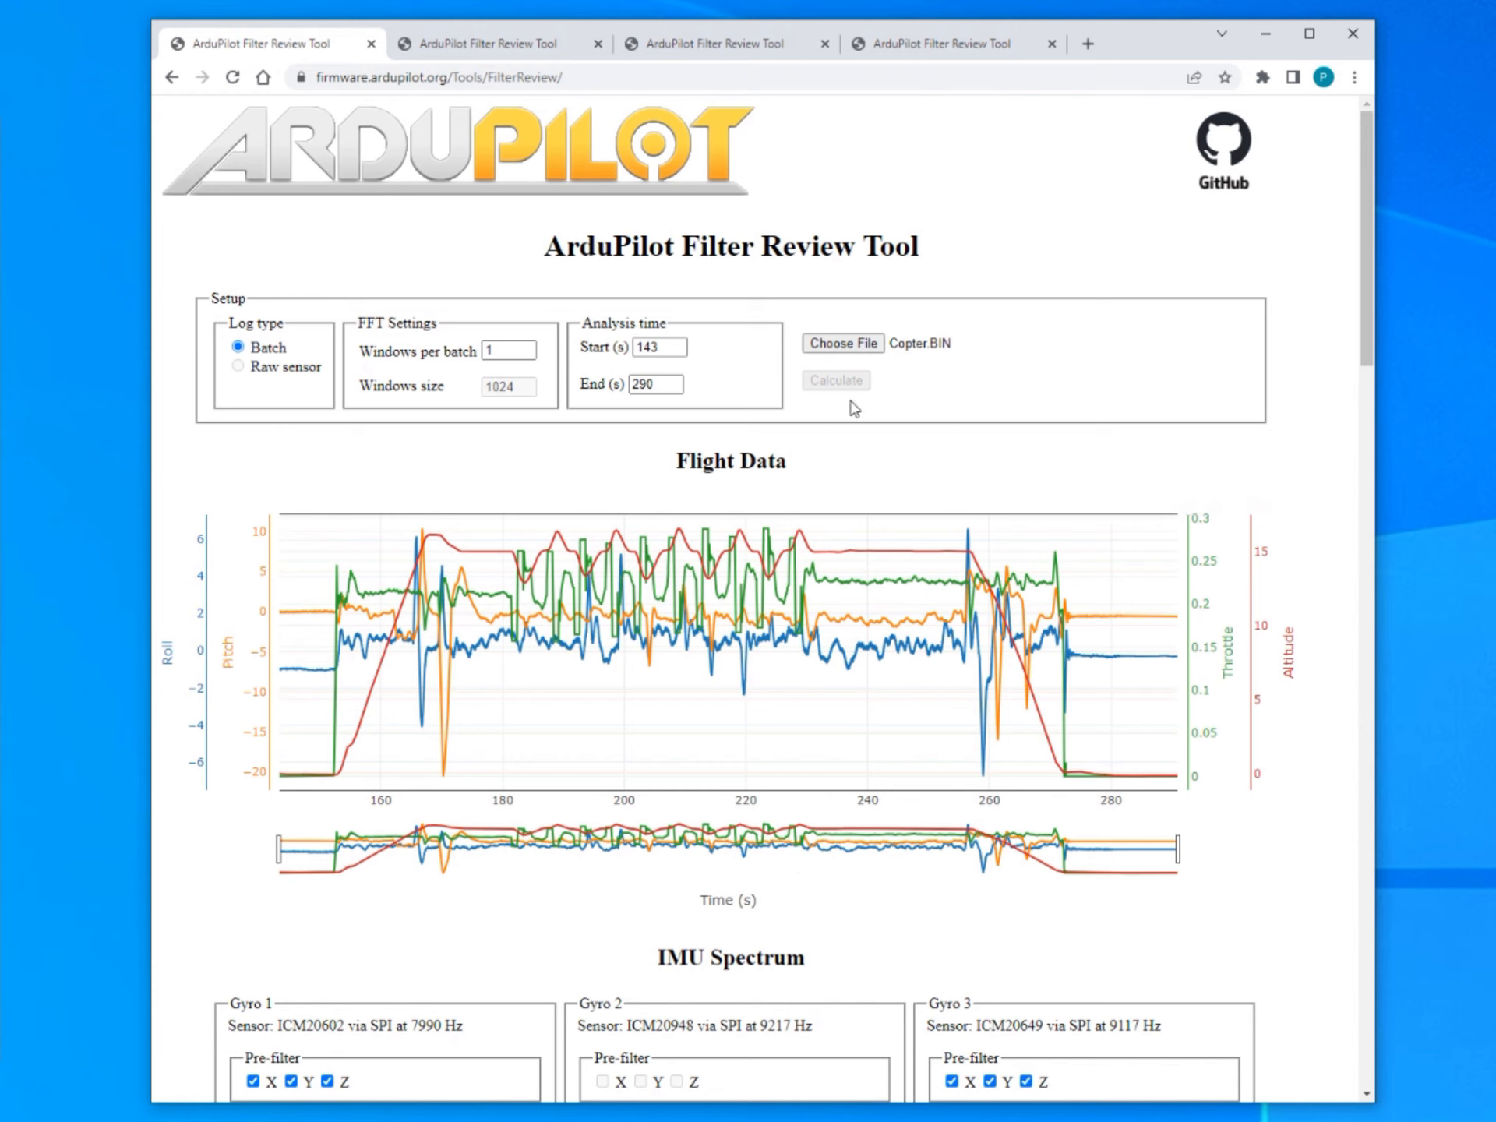
pyautogui.moveTo(969, 701)
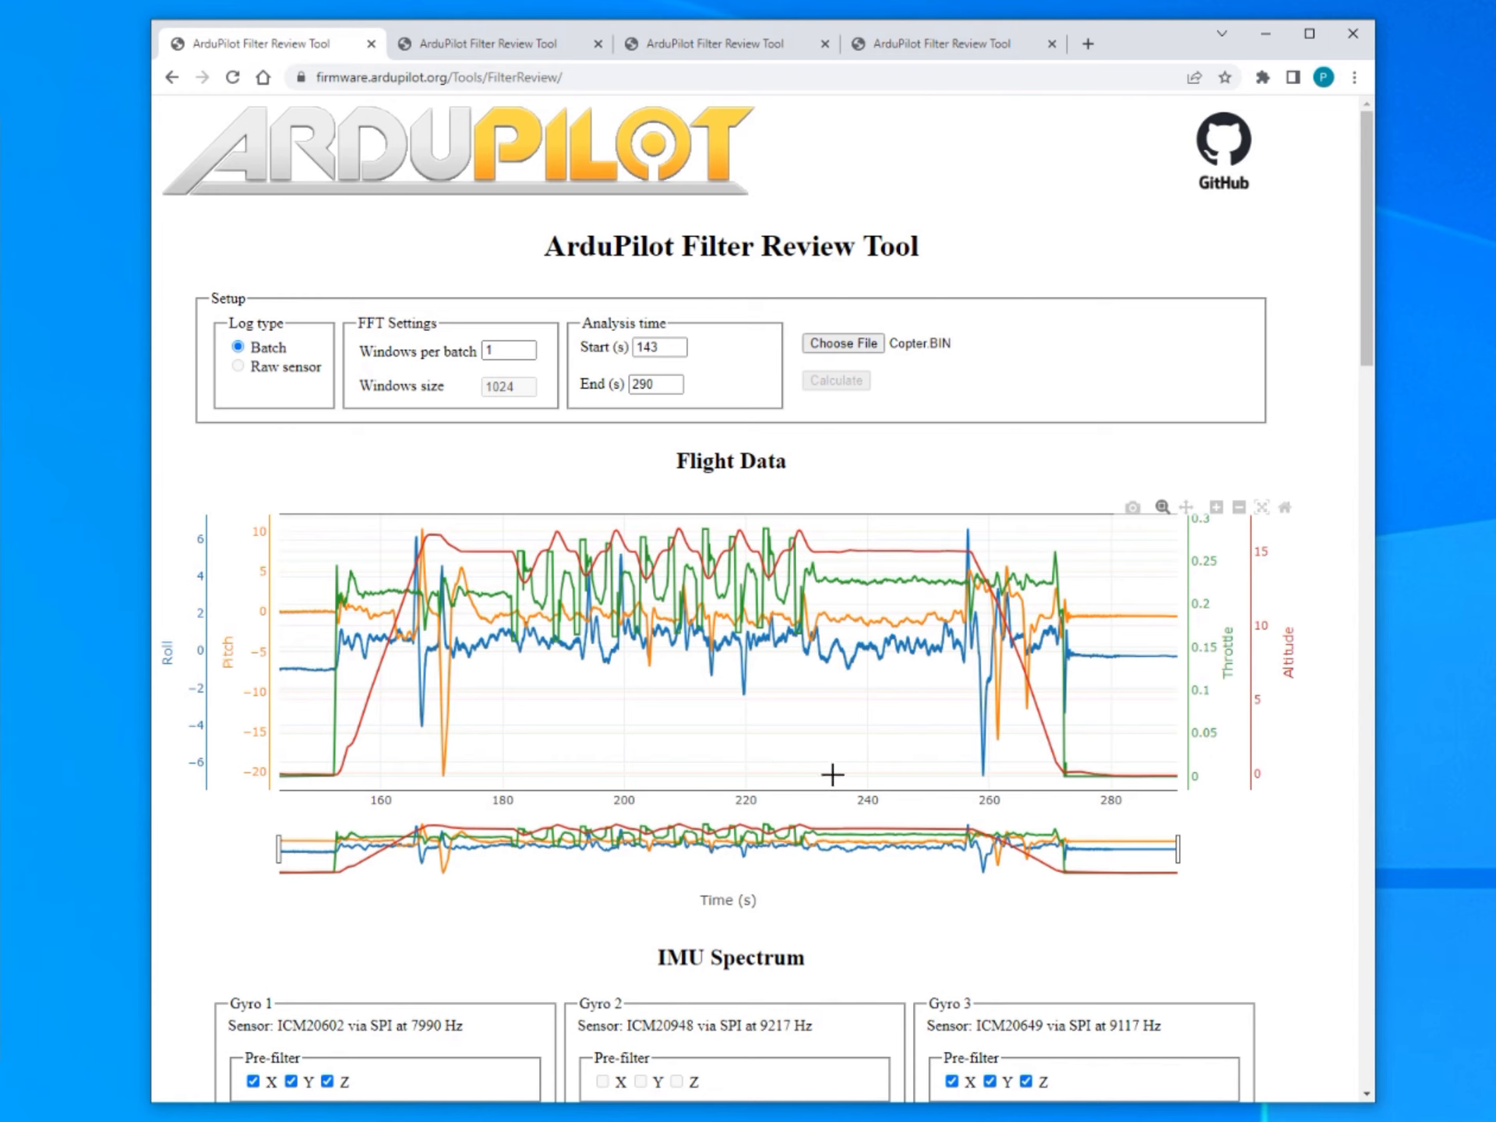
pyautogui.moveTo(828, 771); pyautogui.dragTo(963, 527)
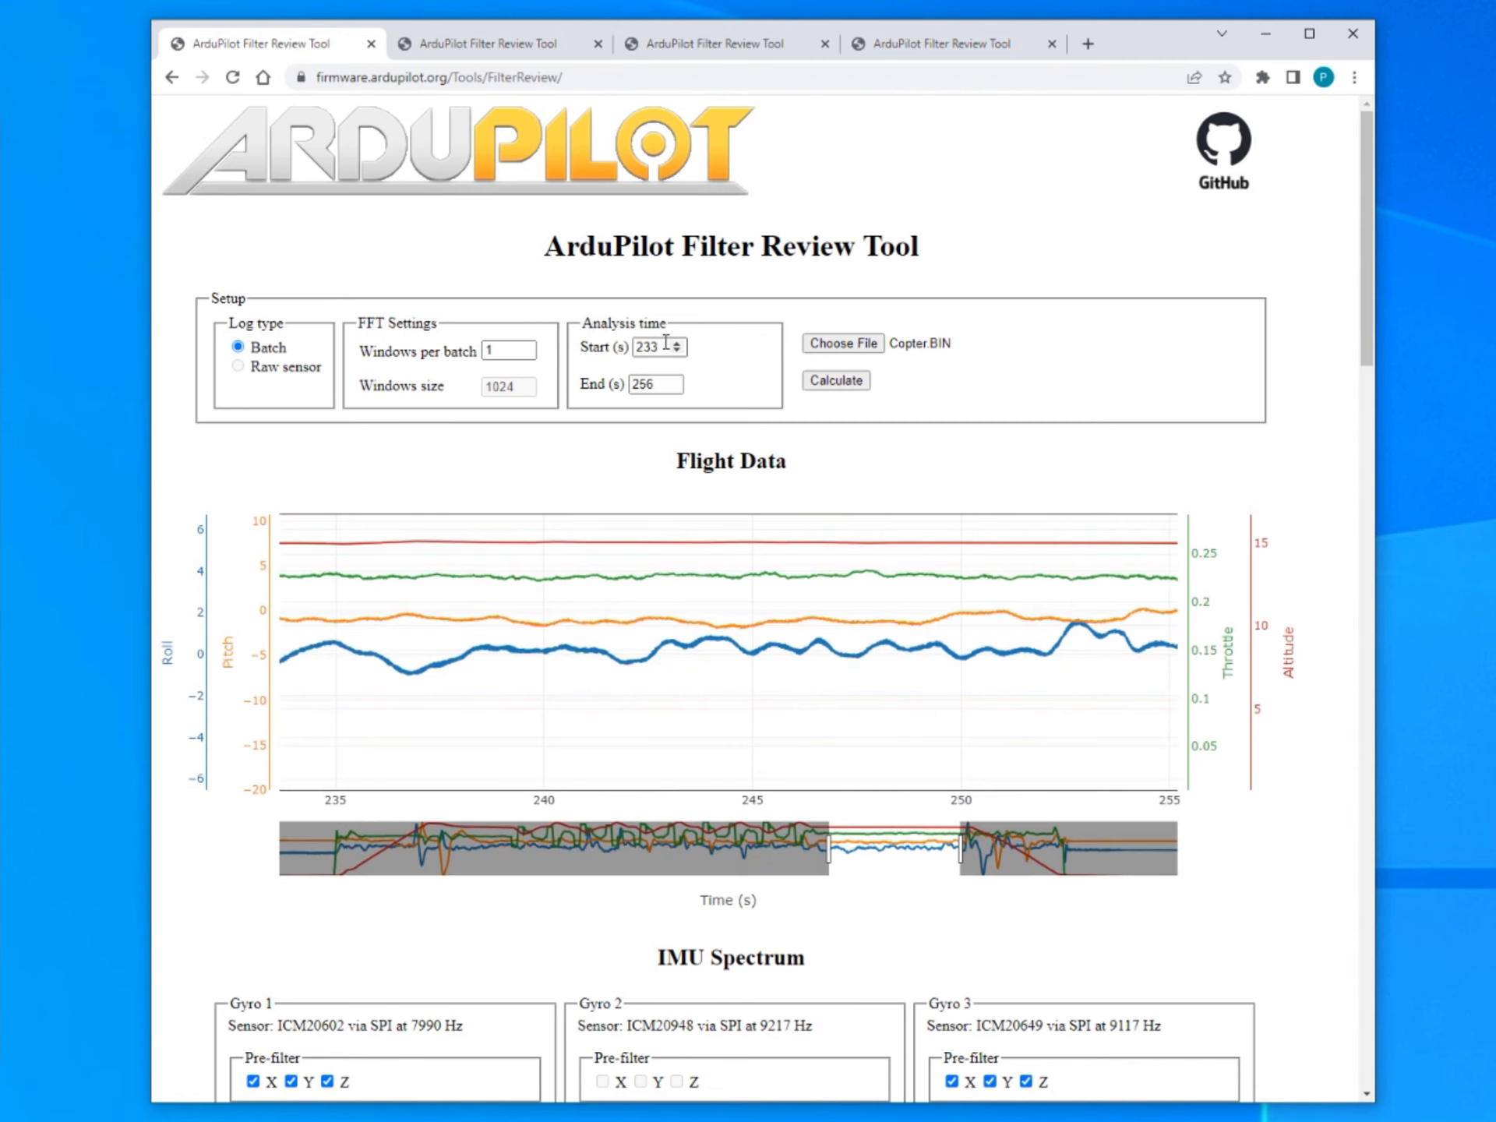
# Set the analysis start time to 150 s.
pyautogui.moveTo(666, 343); pyautogui.dragTo(630, 340)
pyautogui.write('150')
pyautogui.click(713, 352)
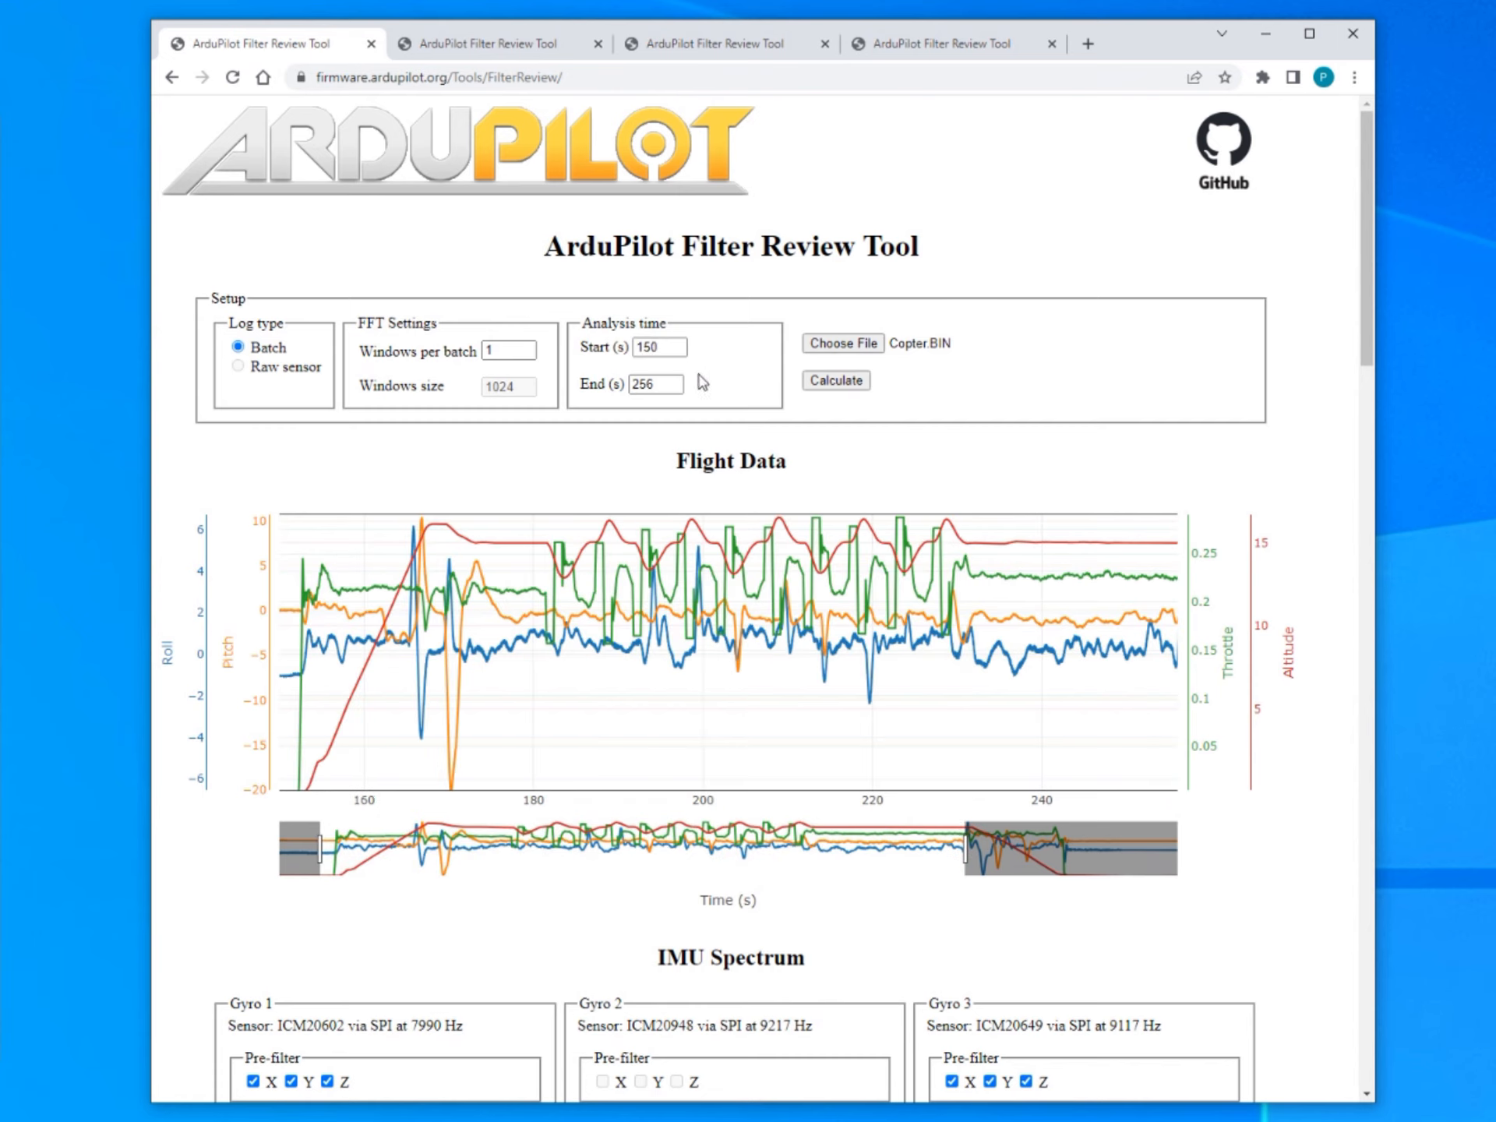
# Narrow the analysis time to 231–256 s on the flight data plot and recalculate the spectrum.
pyautogui.moveTo(969, 753); pyautogui.dragTo(1176, 517)
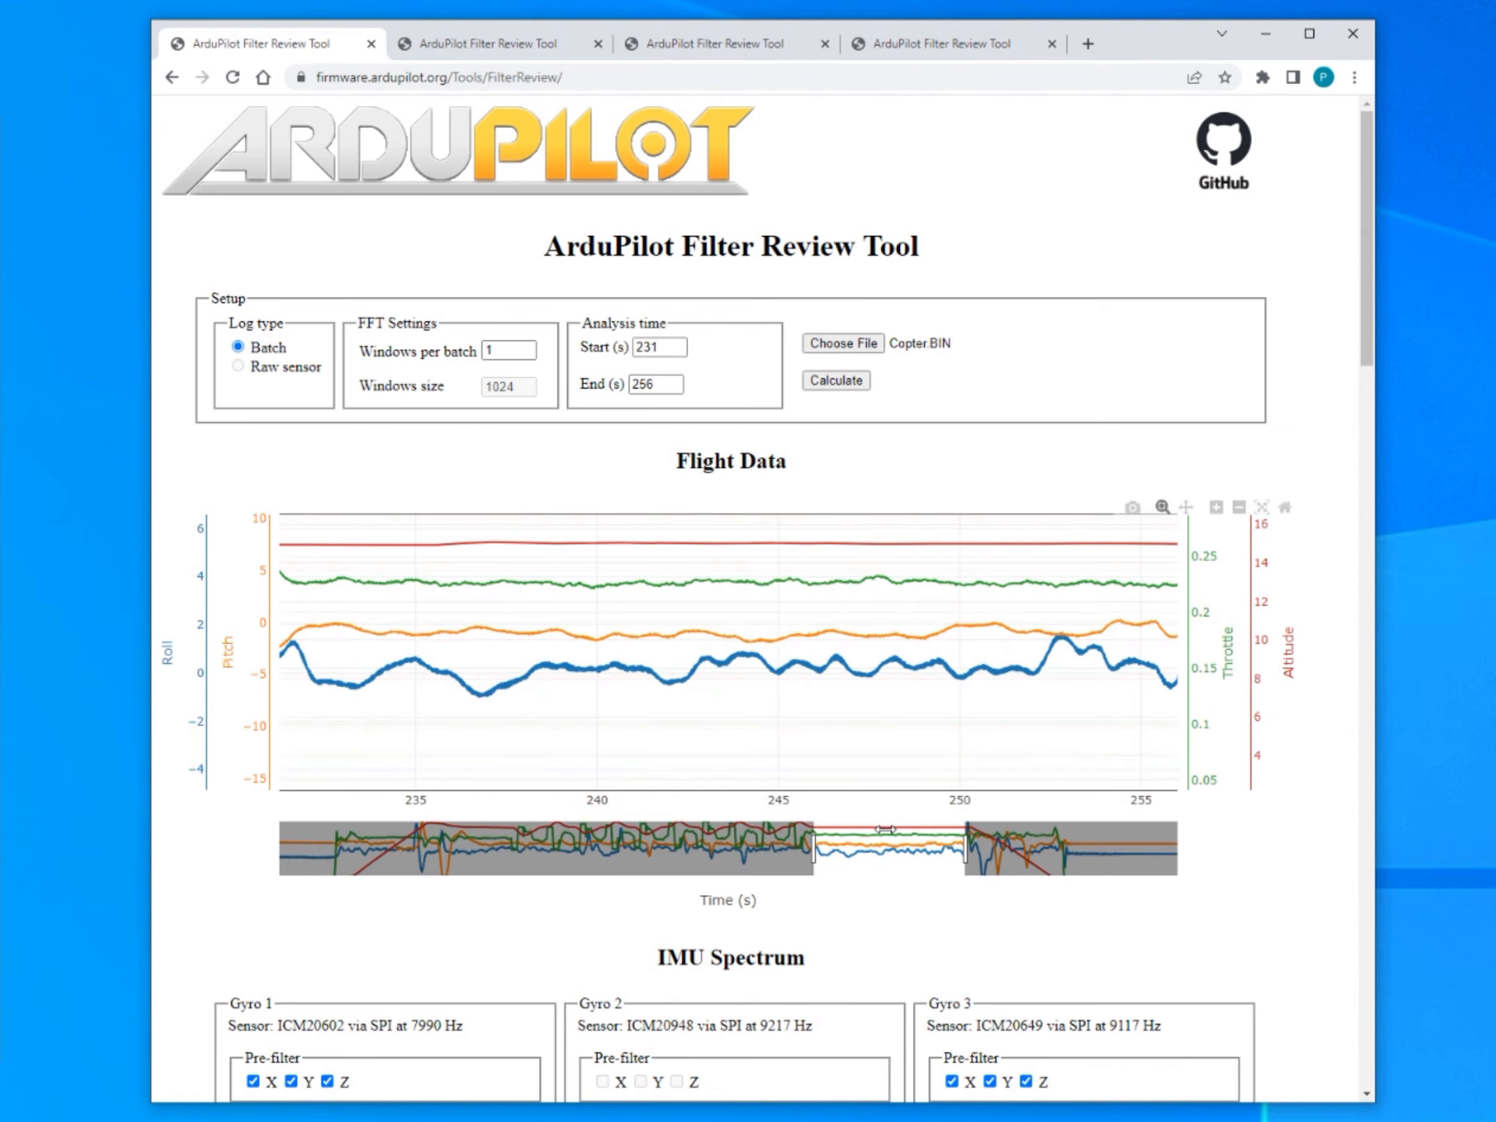
pyautogui.click(833, 382)
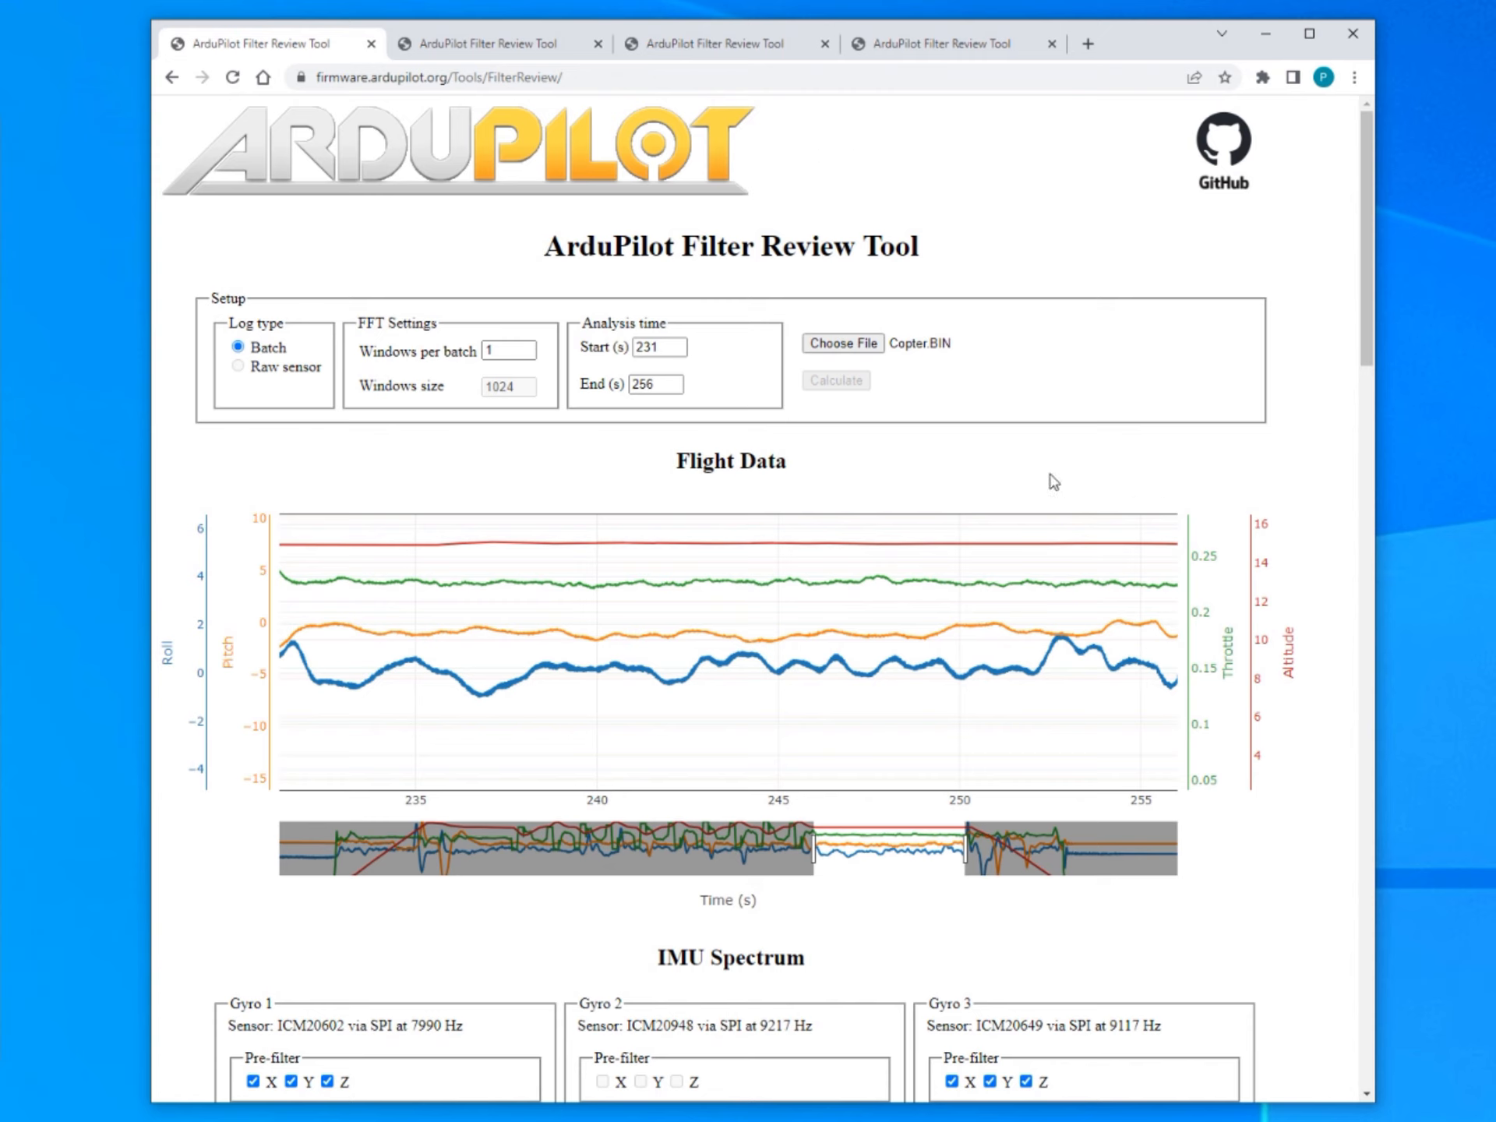
# Show the estimated post-filter X, Y and Z traces for Gyro 1 in the IMU spectrum.
pyautogui.scroll(-1, 1053, 481)
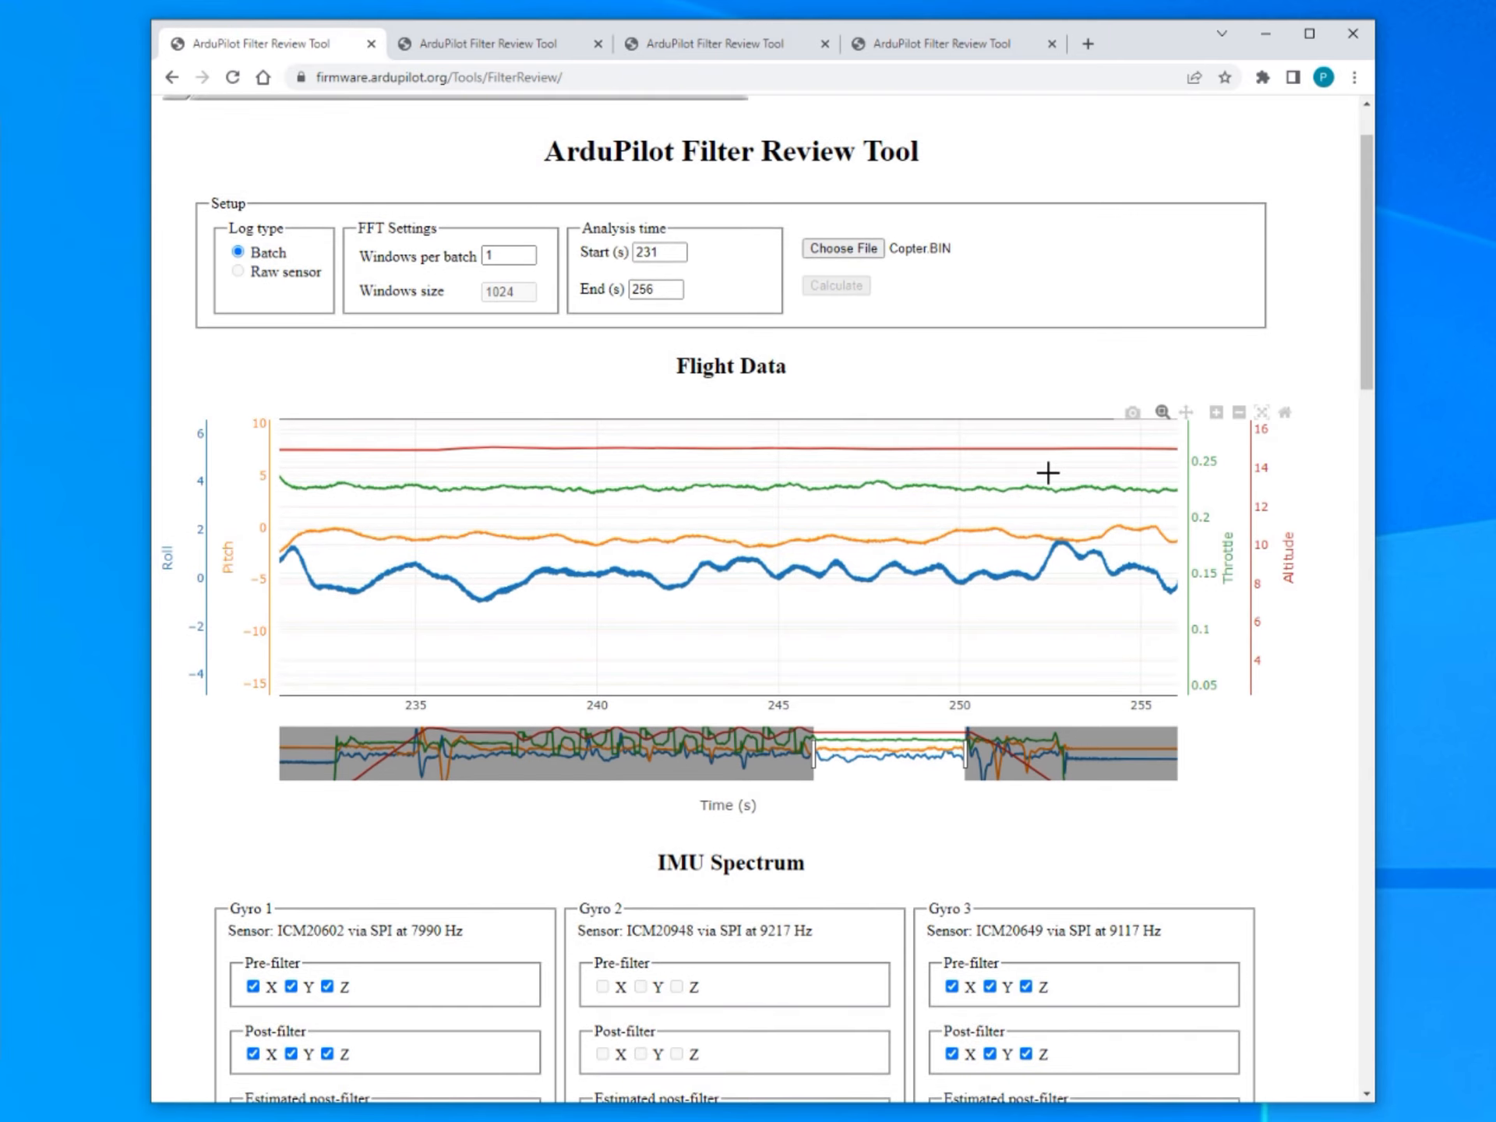
pyautogui.scroll(-7, 1048, 472)
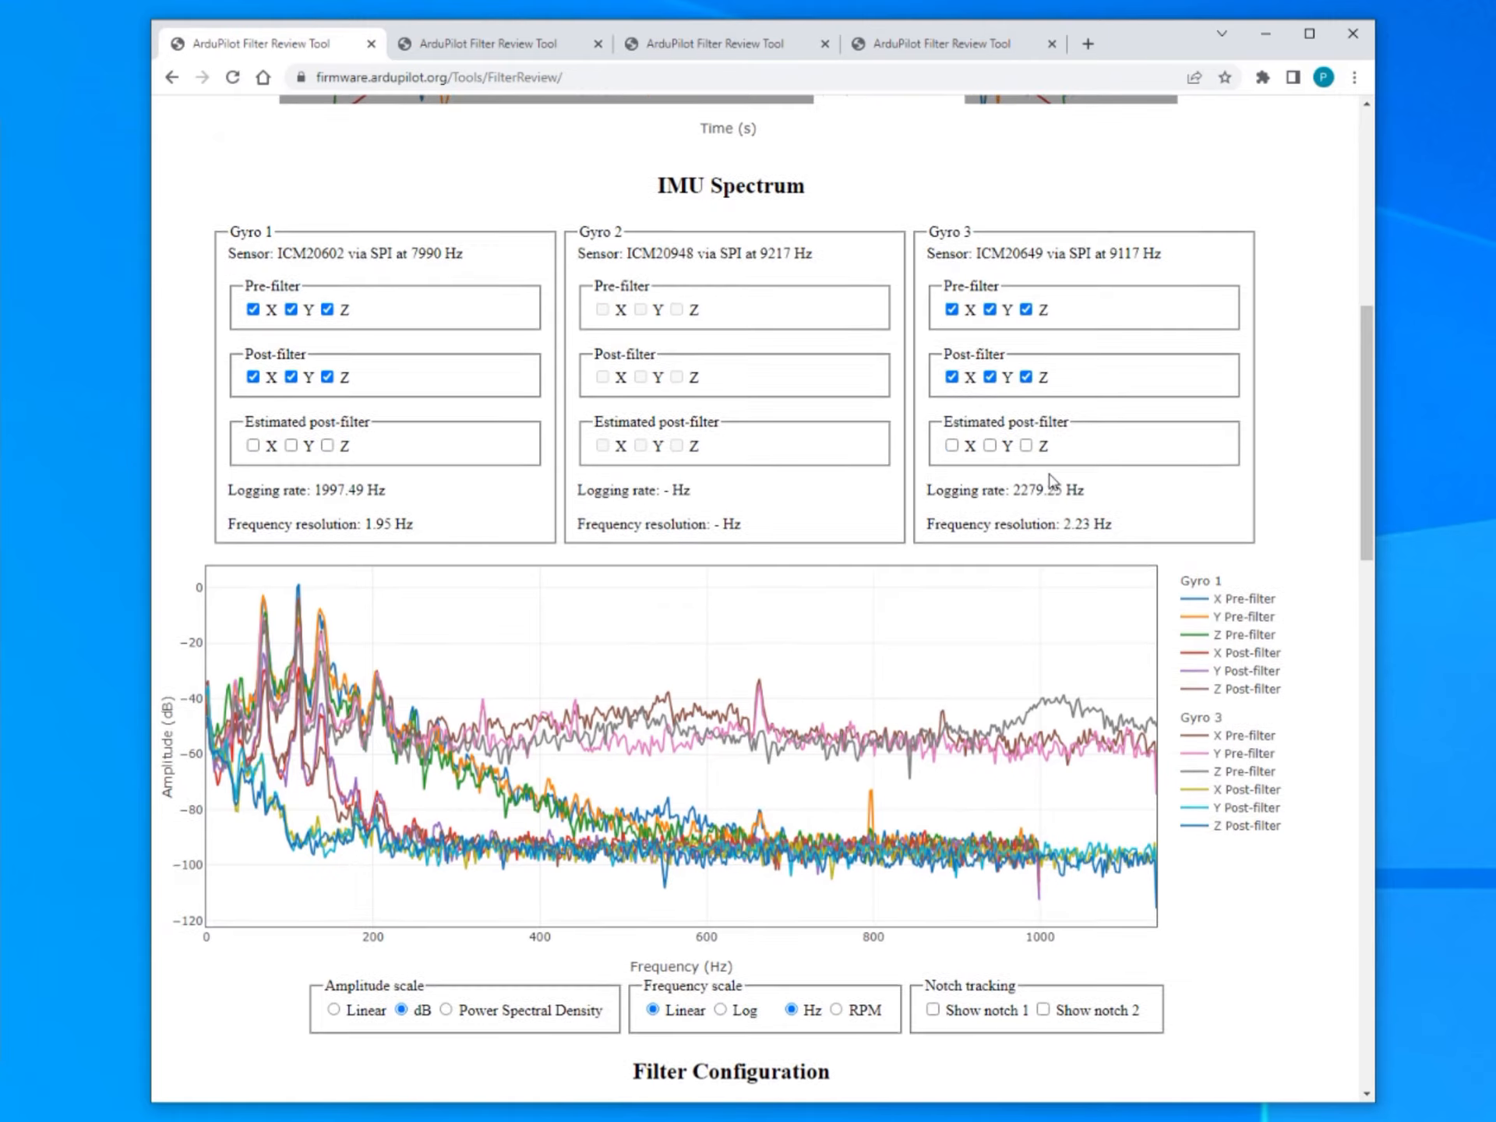
pyautogui.scroll(1, 1055, 478)
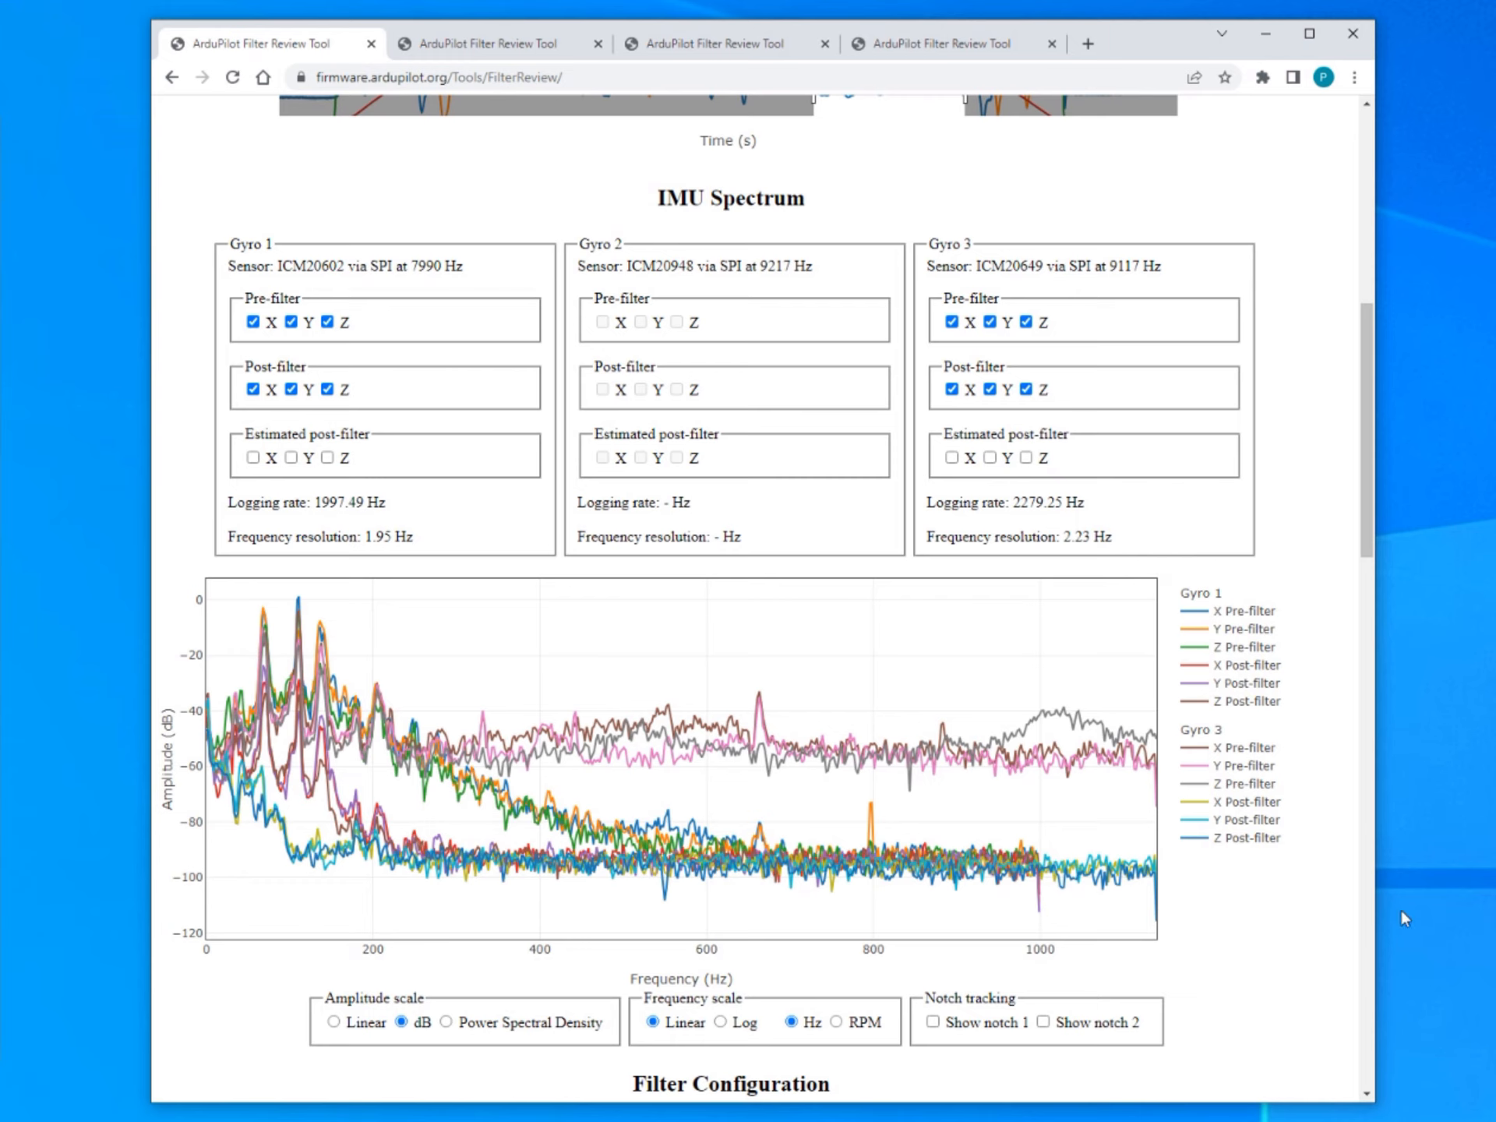
pyautogui.scroll(1, 1245, 558)
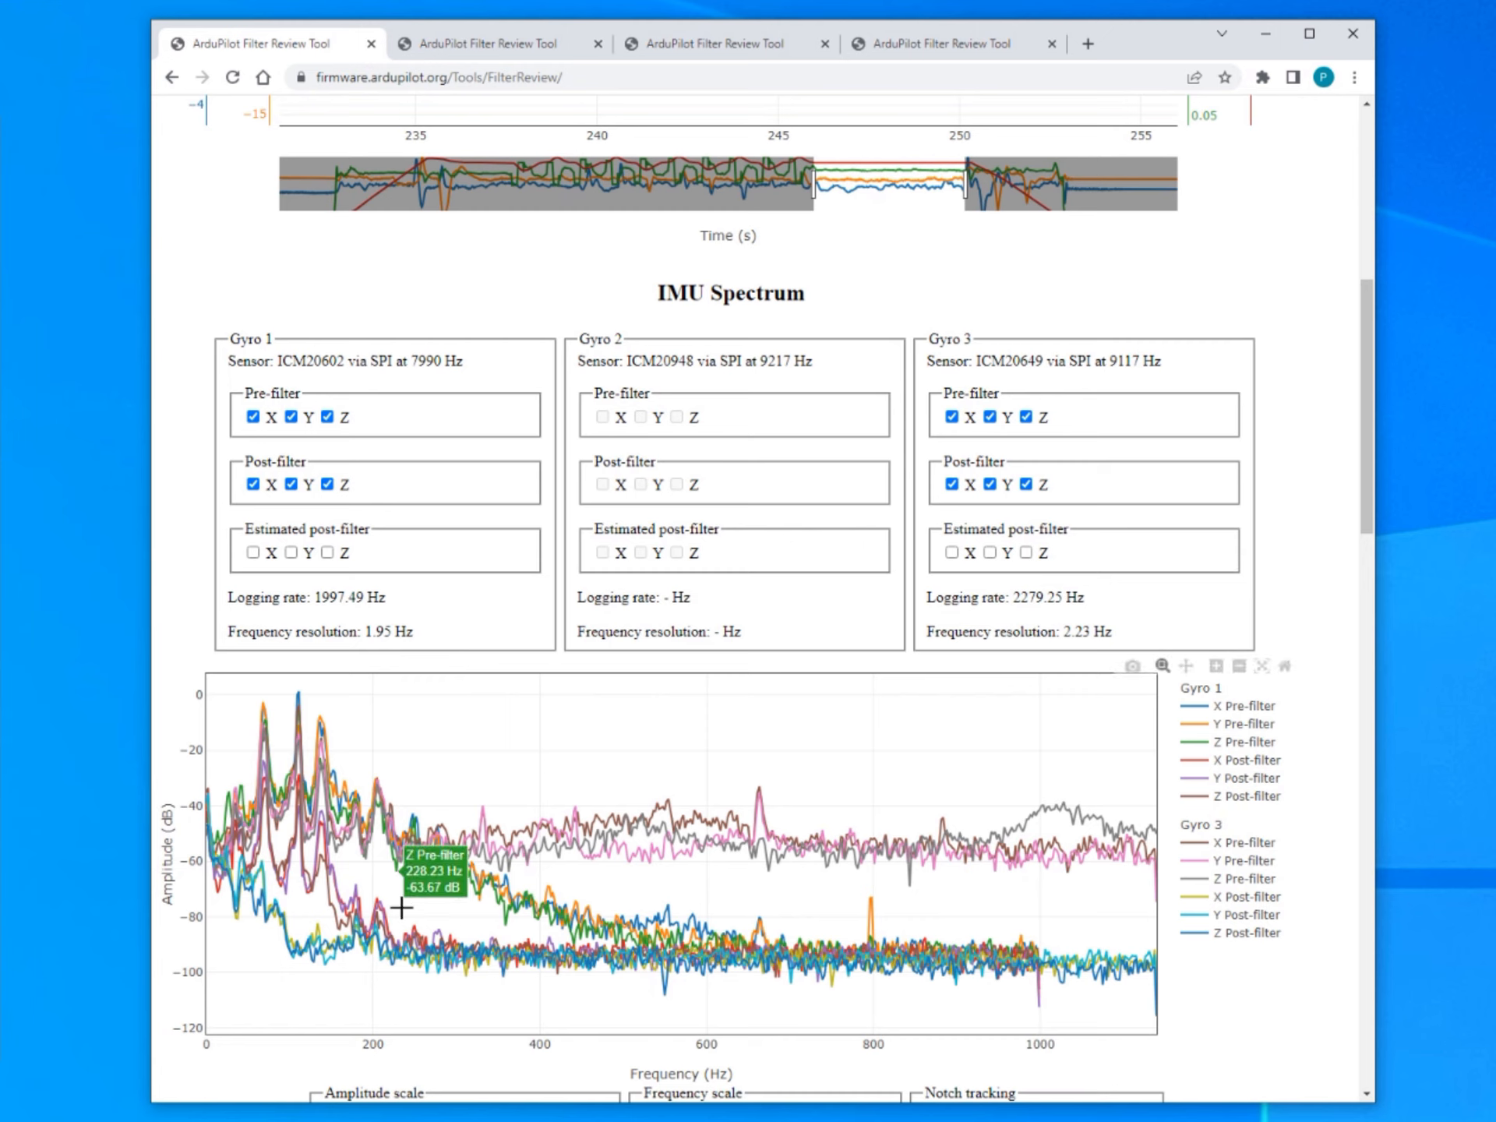
pyautogui.moveTo(400, 906)
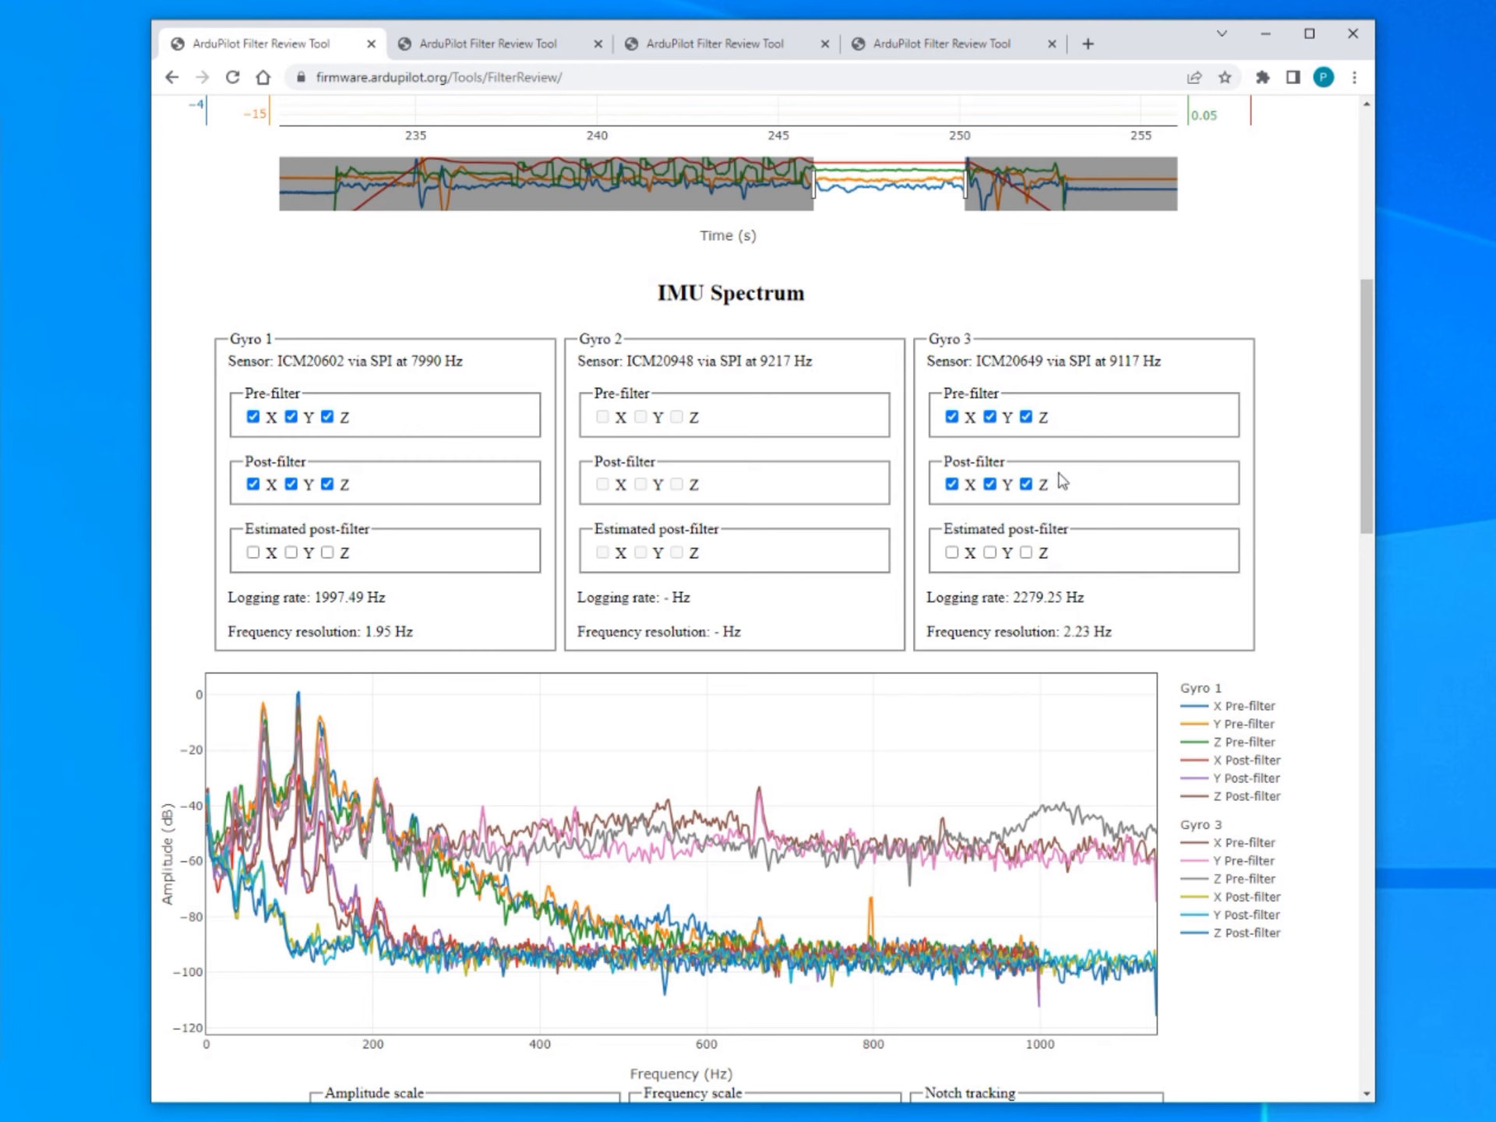
pyautogui.scroll(-1, 1087, 421)
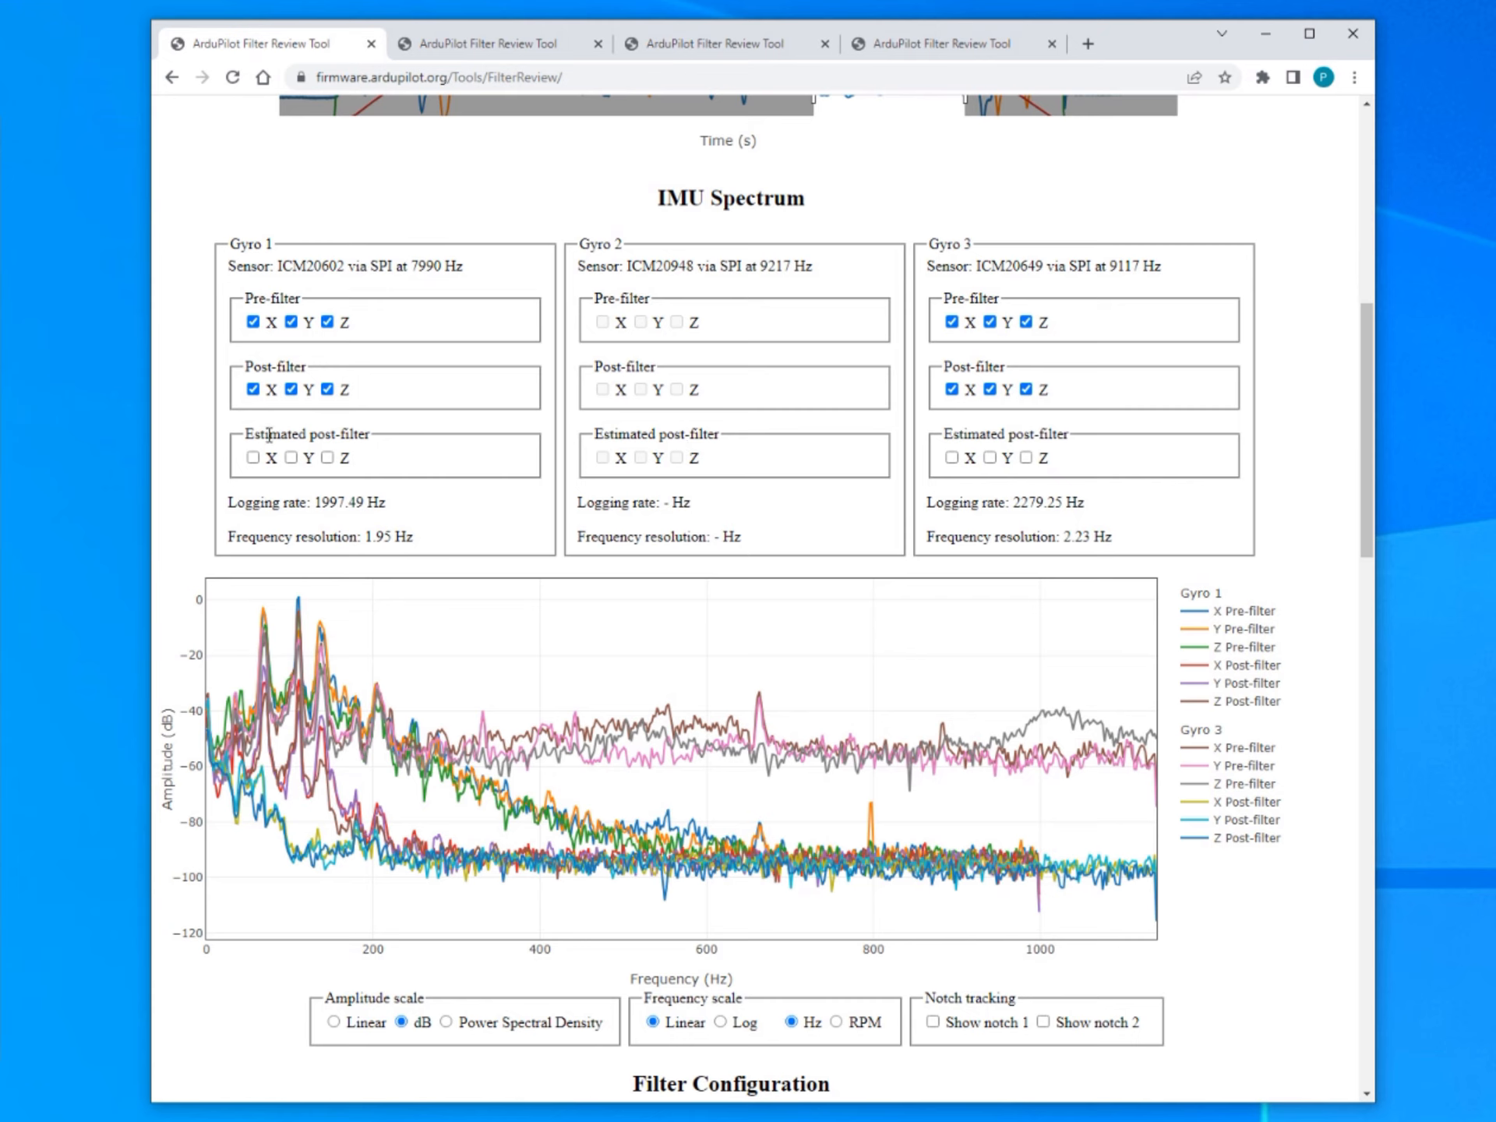
pyautogui.click(253, 458)
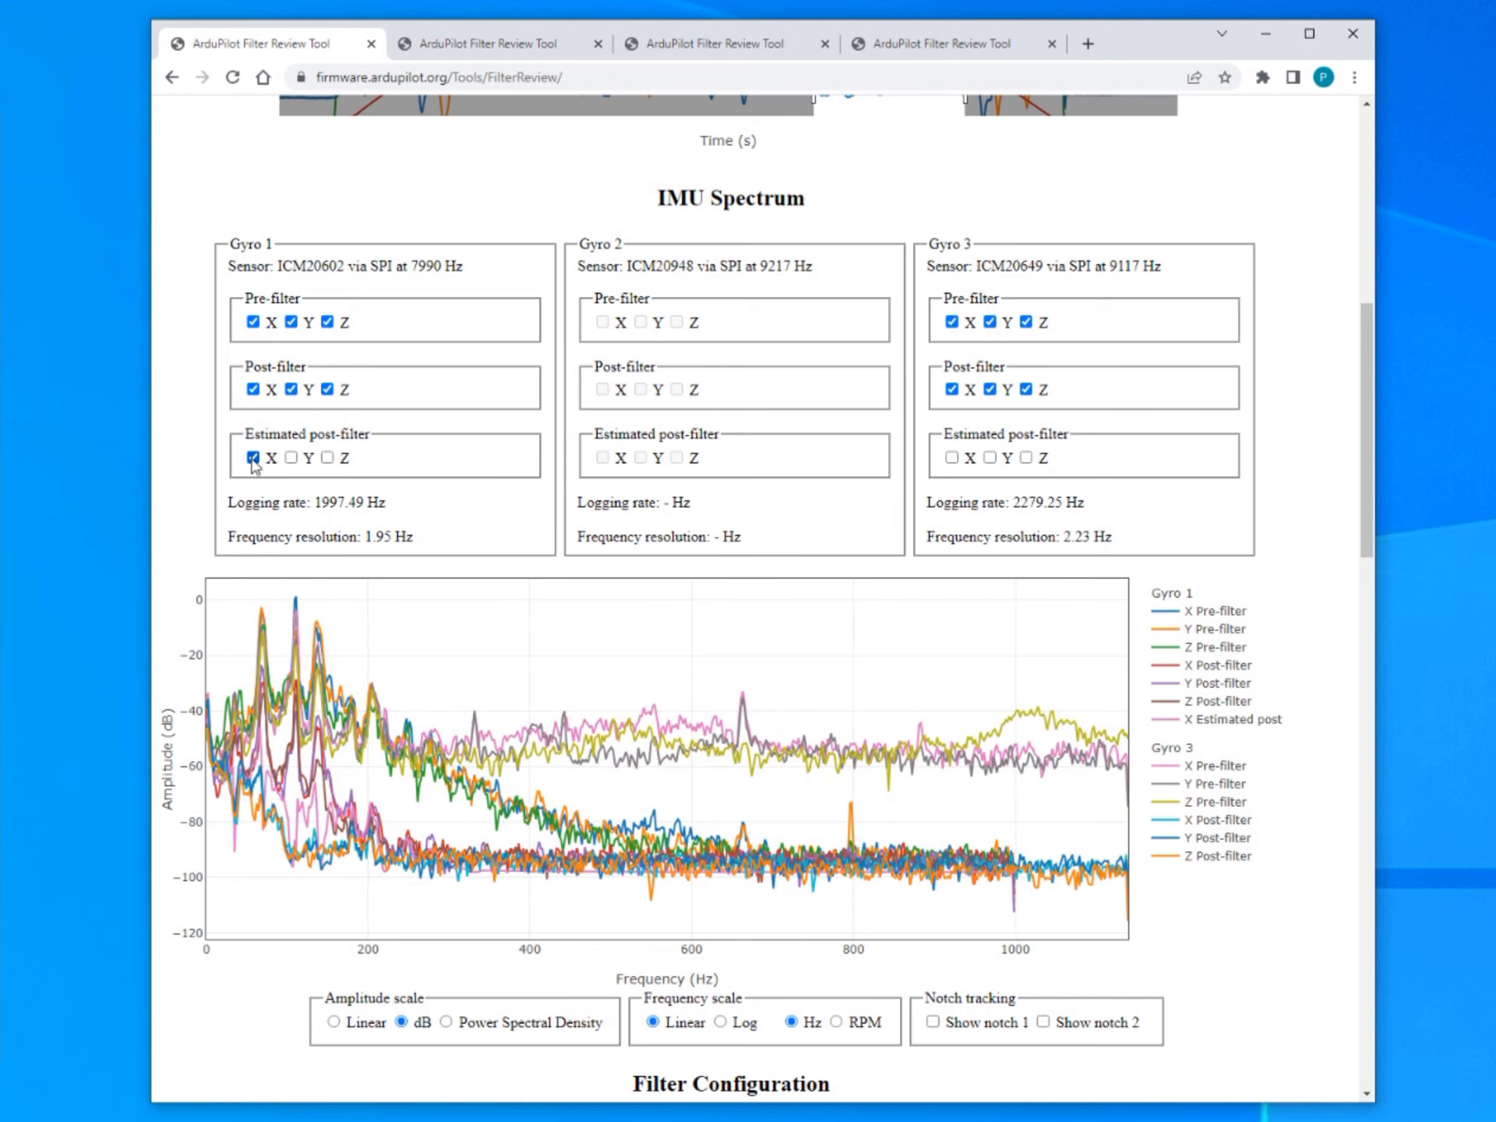
pyautogui.click(291, 458)
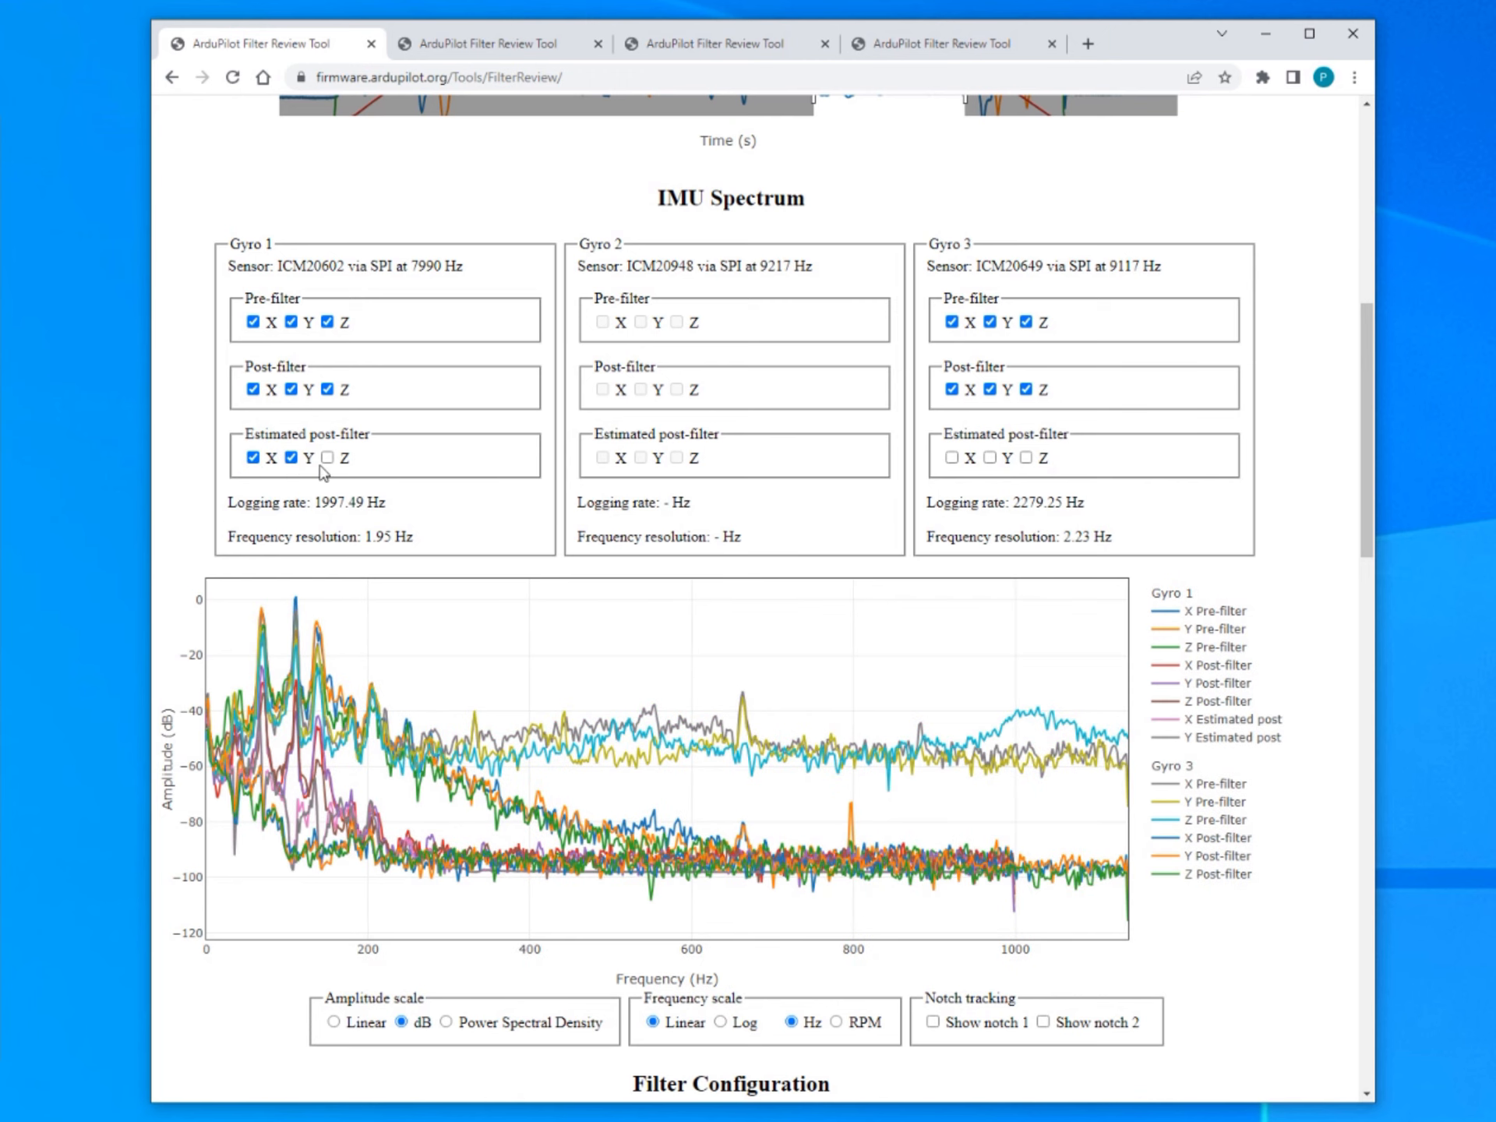
pyautogui.click(327, 458)
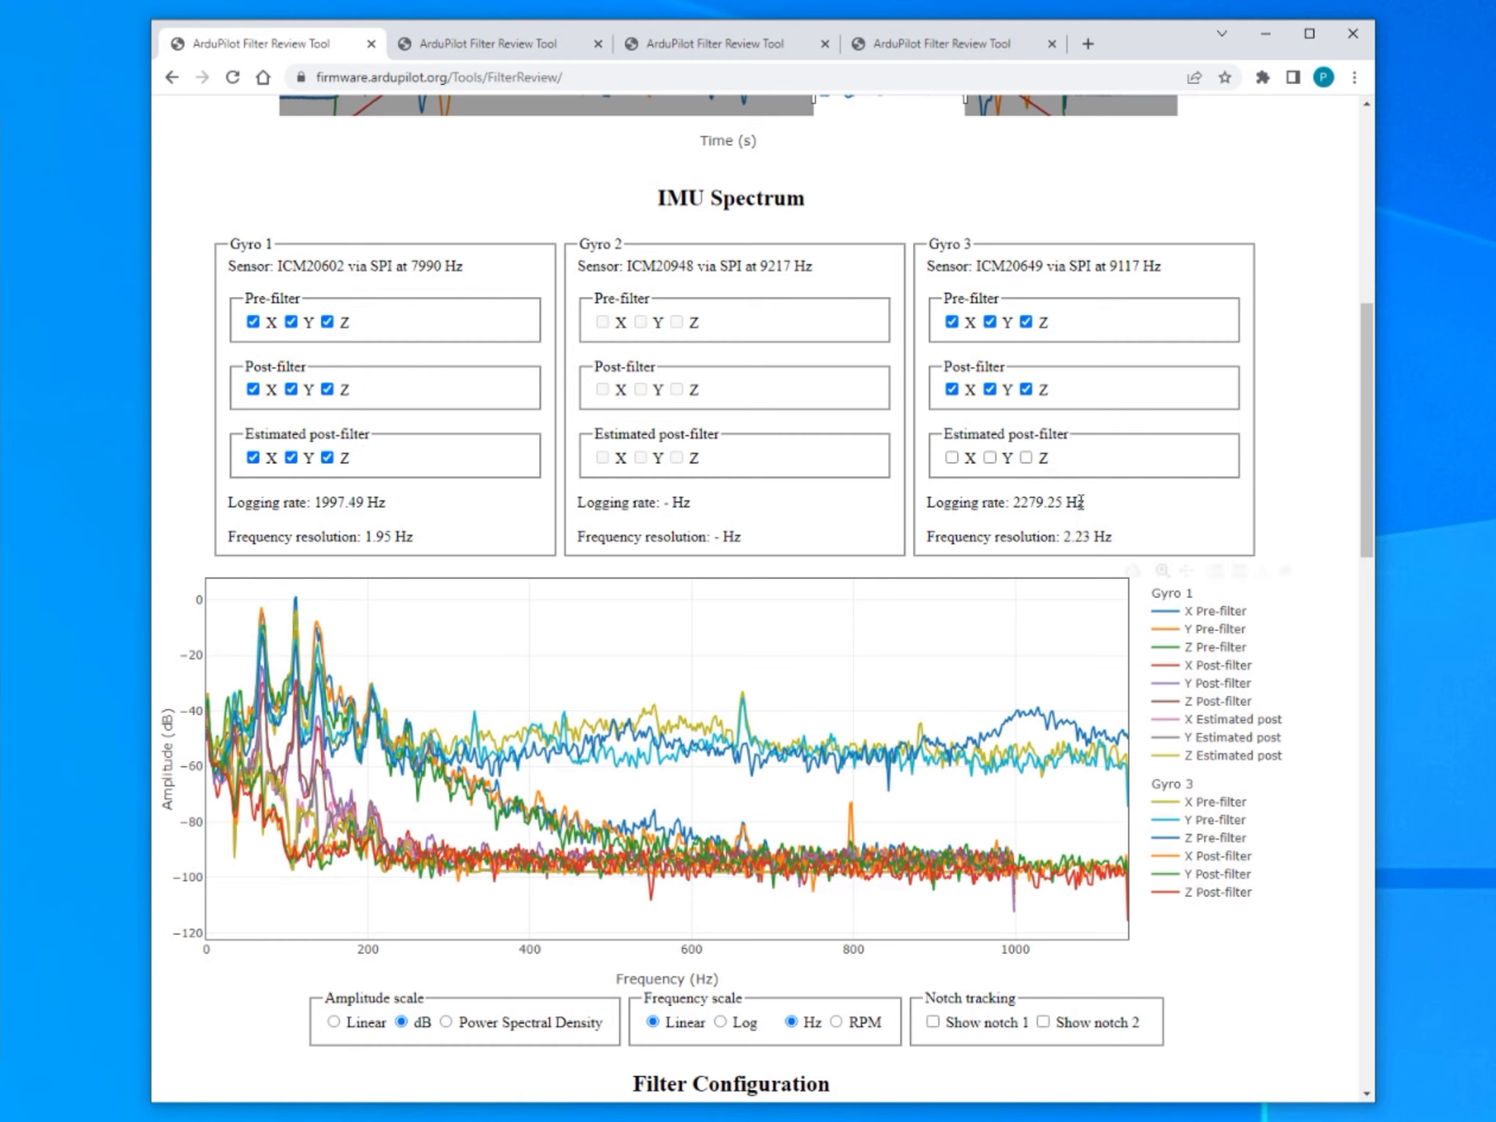
# Hide the post-filter and pre-filter X, Y and Z traces of Gyro 3 in the IMU spectrum.
pyautogui.click(951, 389)
pyautogui.click(990, 389)
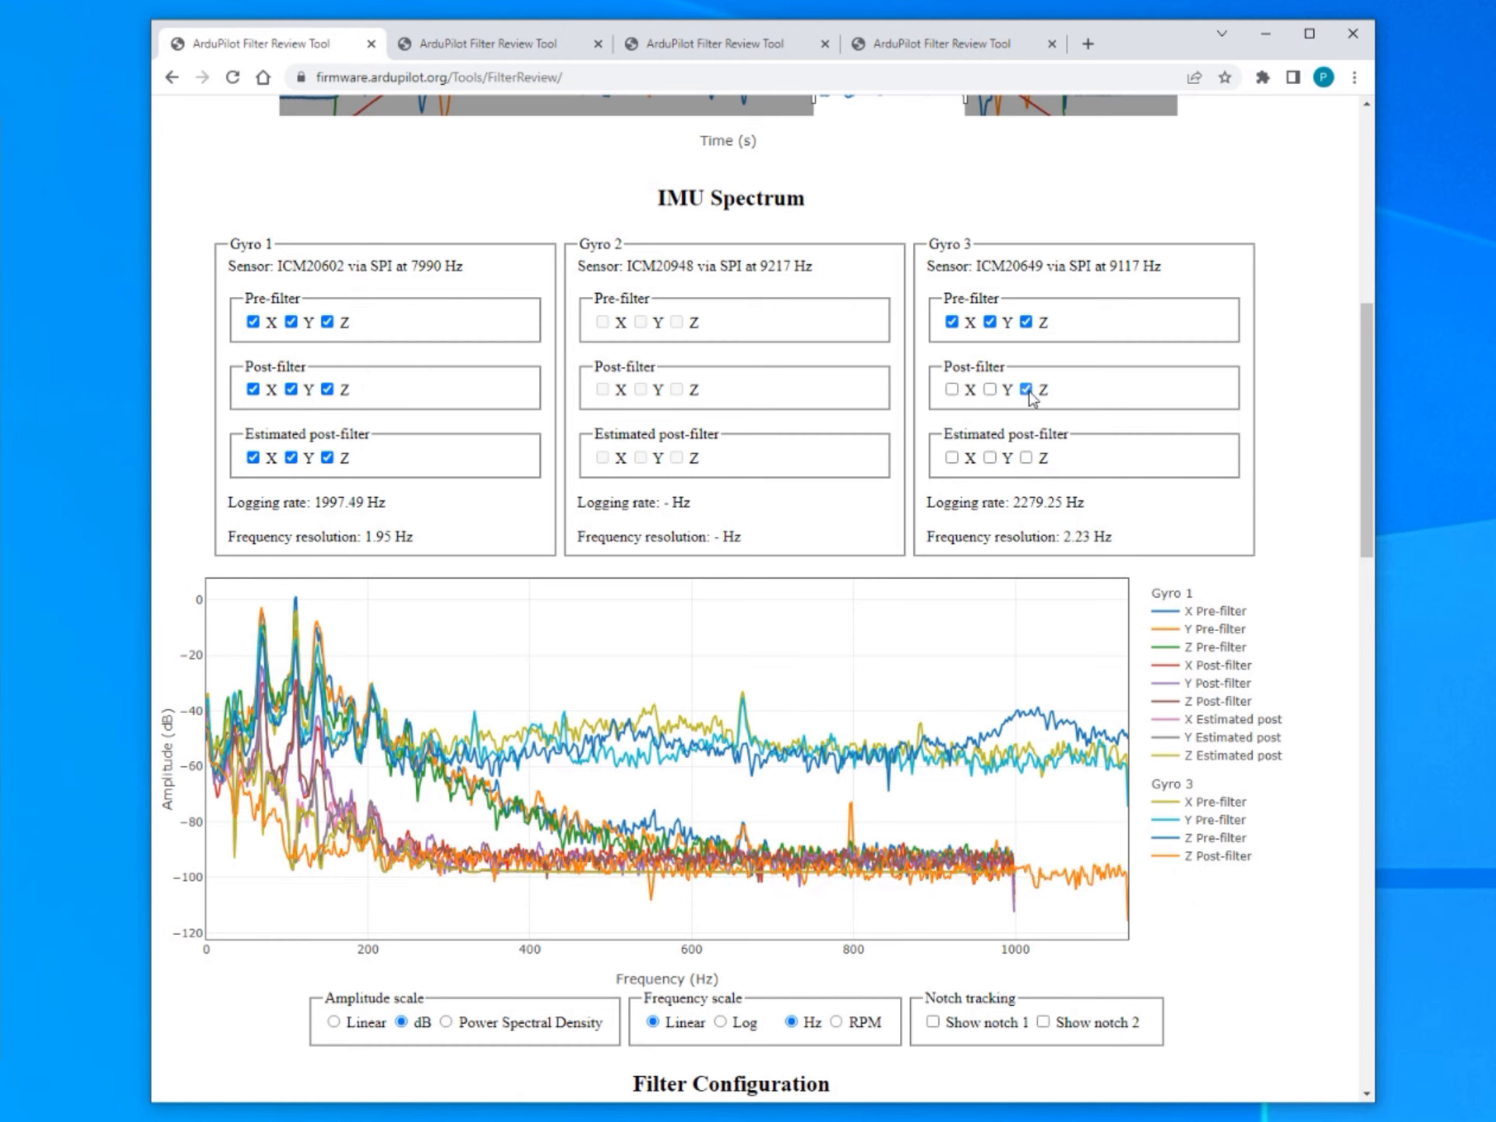
pyautogui.click(1025, 389)
pyautogui.click(1026, 322)
pyautogui.click(990, 322)
pyautogui.click(952, 322)
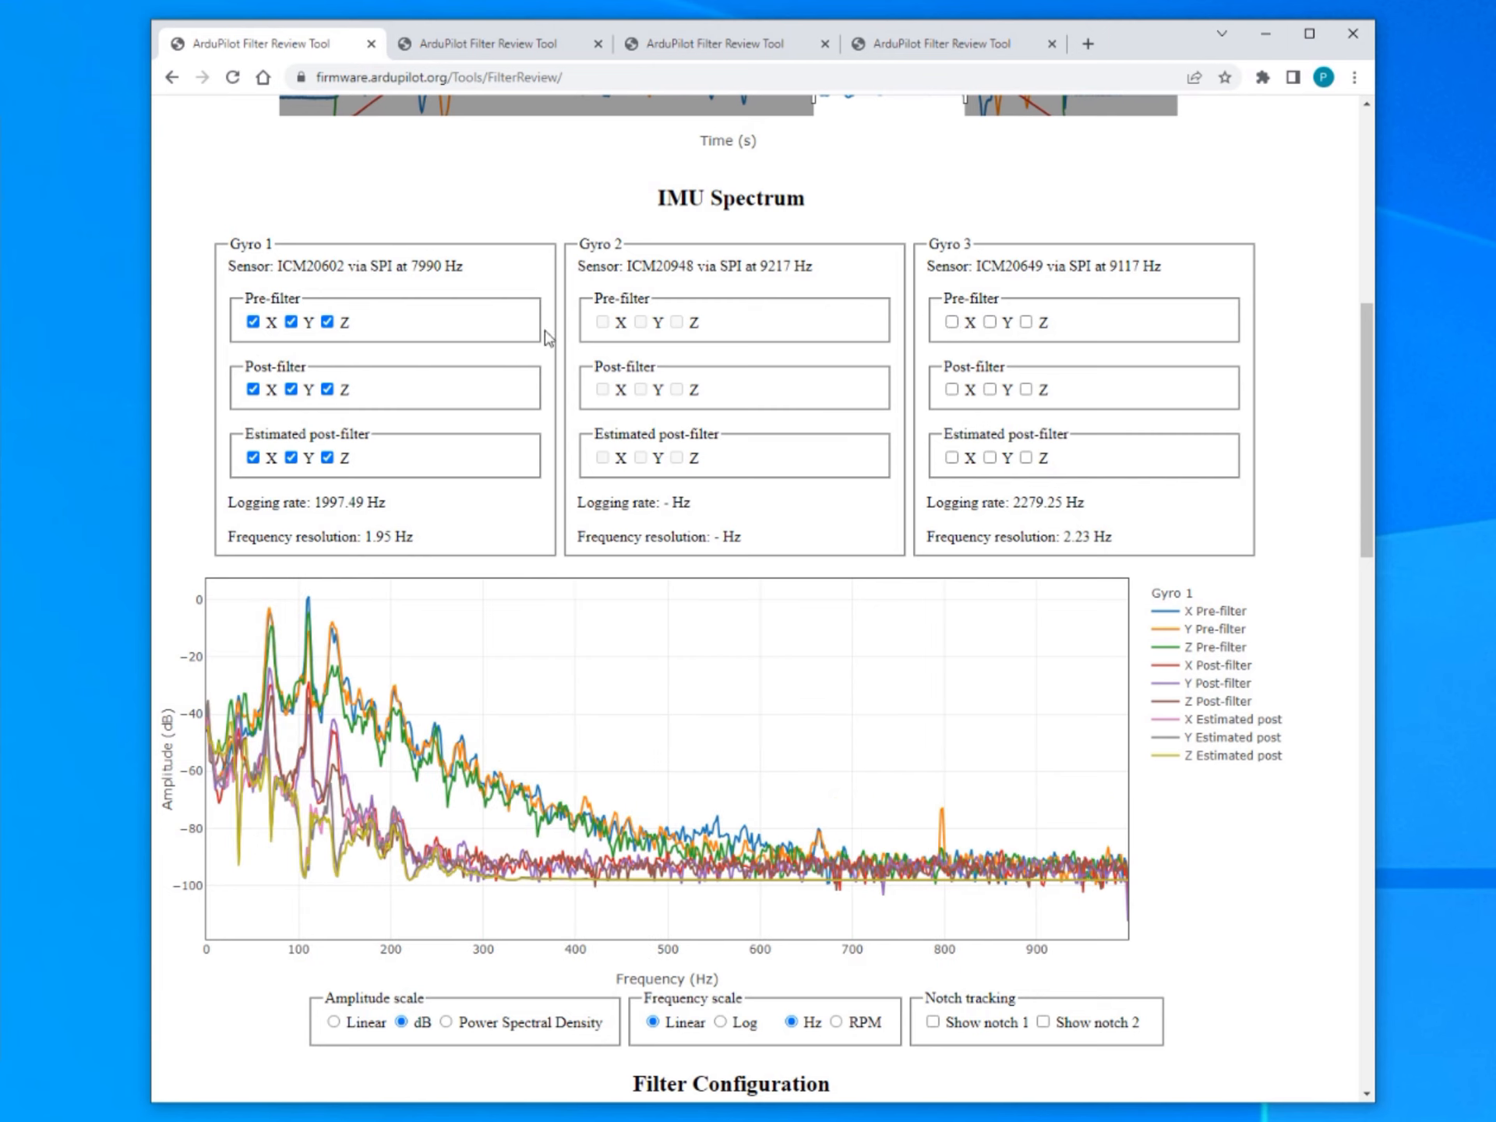
# Hide the pre-filter X, Y and Z traces of Gyro 1, leaving only its post-filter and estimated traces.
pyautogui.click(252, 321)
pyautogui.click(291, 322)
pyautogui.click(327, 322)
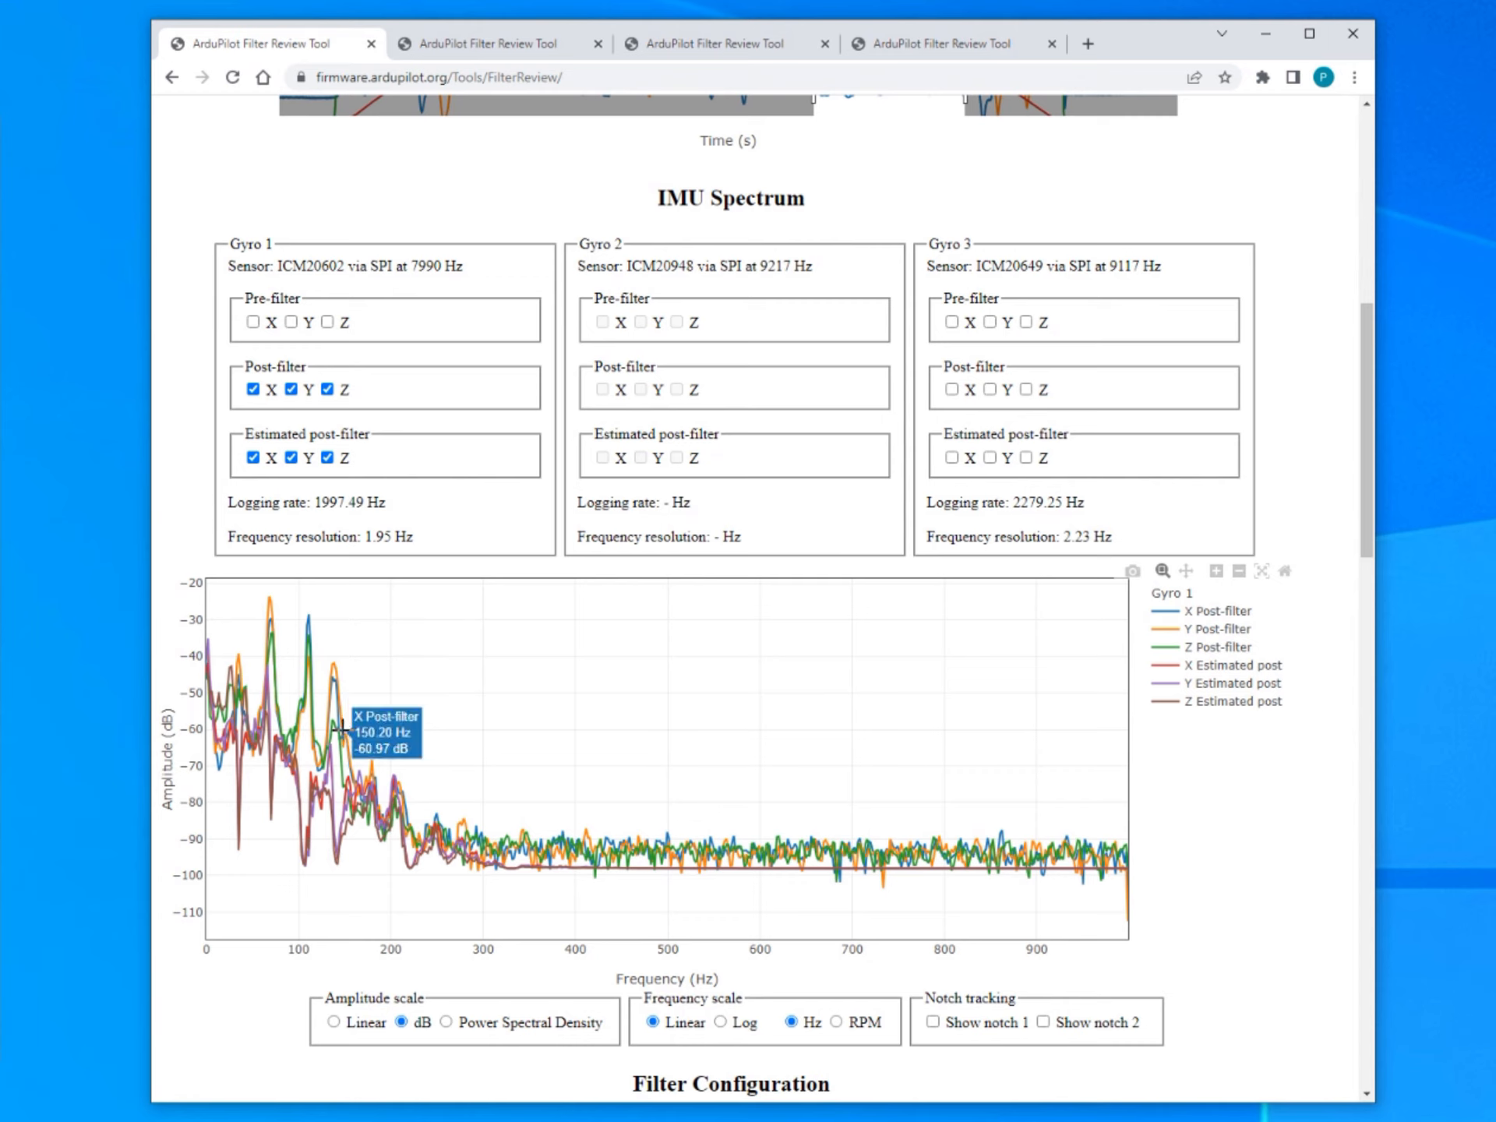
# Hide the post-filter and estimated post-filter X, Y and Z traces of Gyro 1.
pyautogui.click(252, 389)
pyautogui.click(290, 388)
pyautogui.click(327, 389)
pyautogui.click(328, 457)
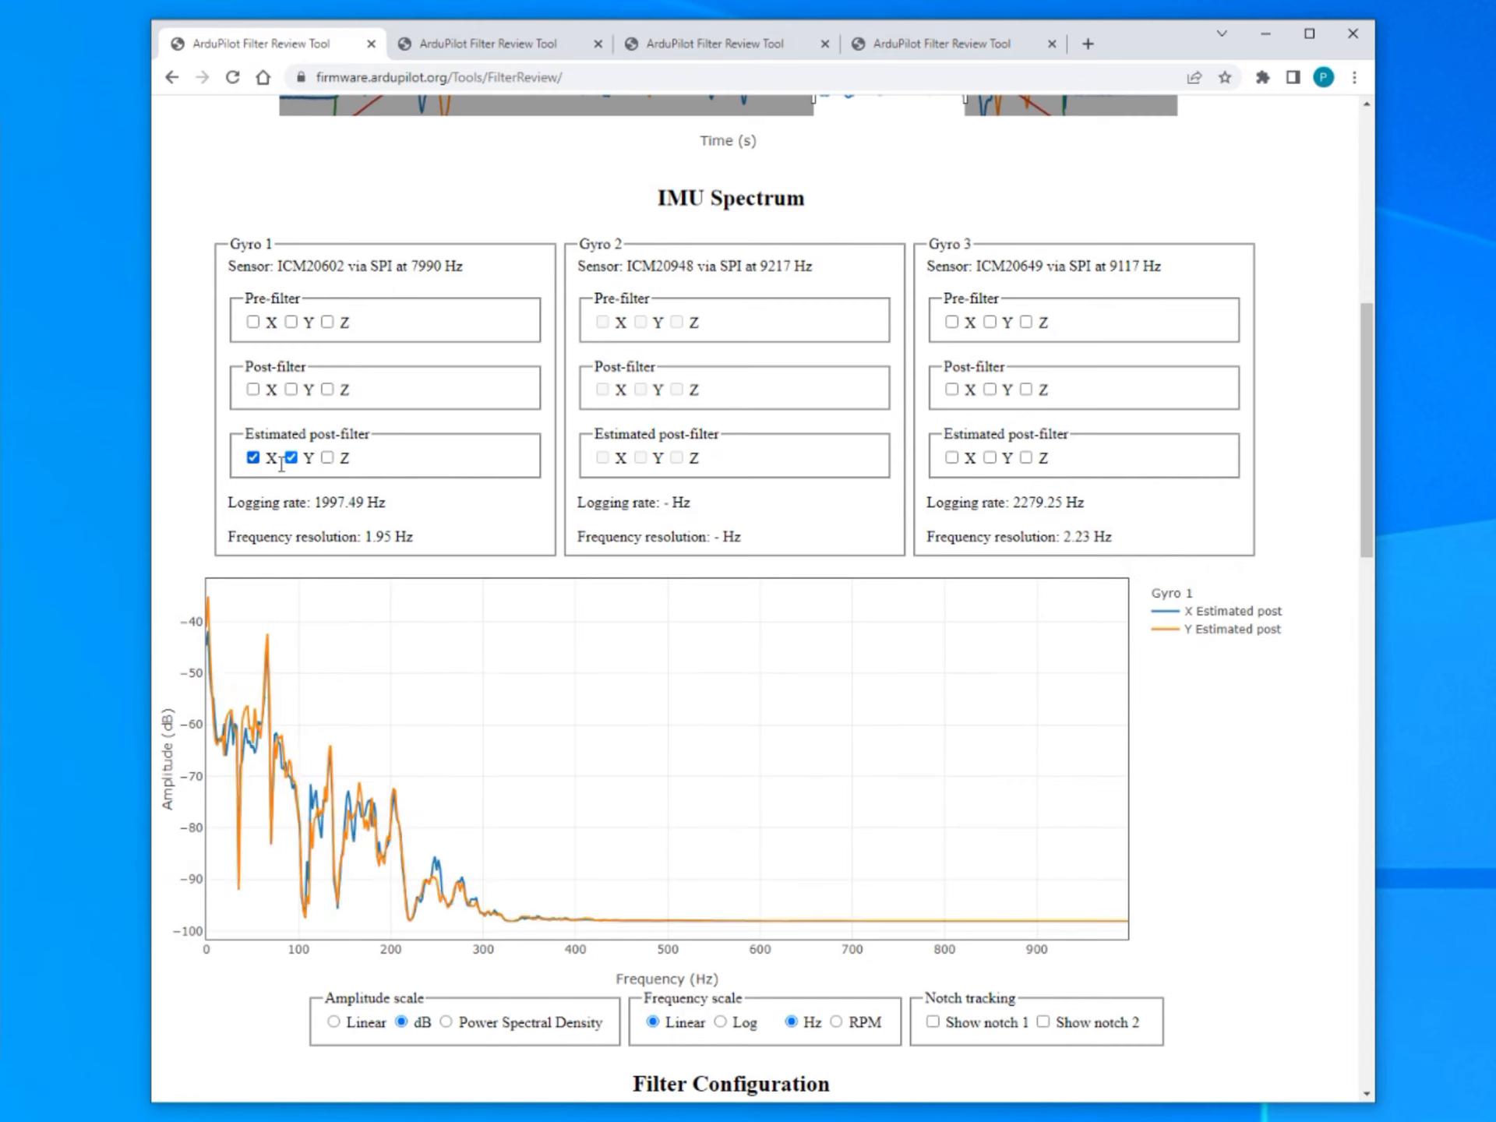
pyautogui.click(290, 458)
pyautogui.click(253, 457)
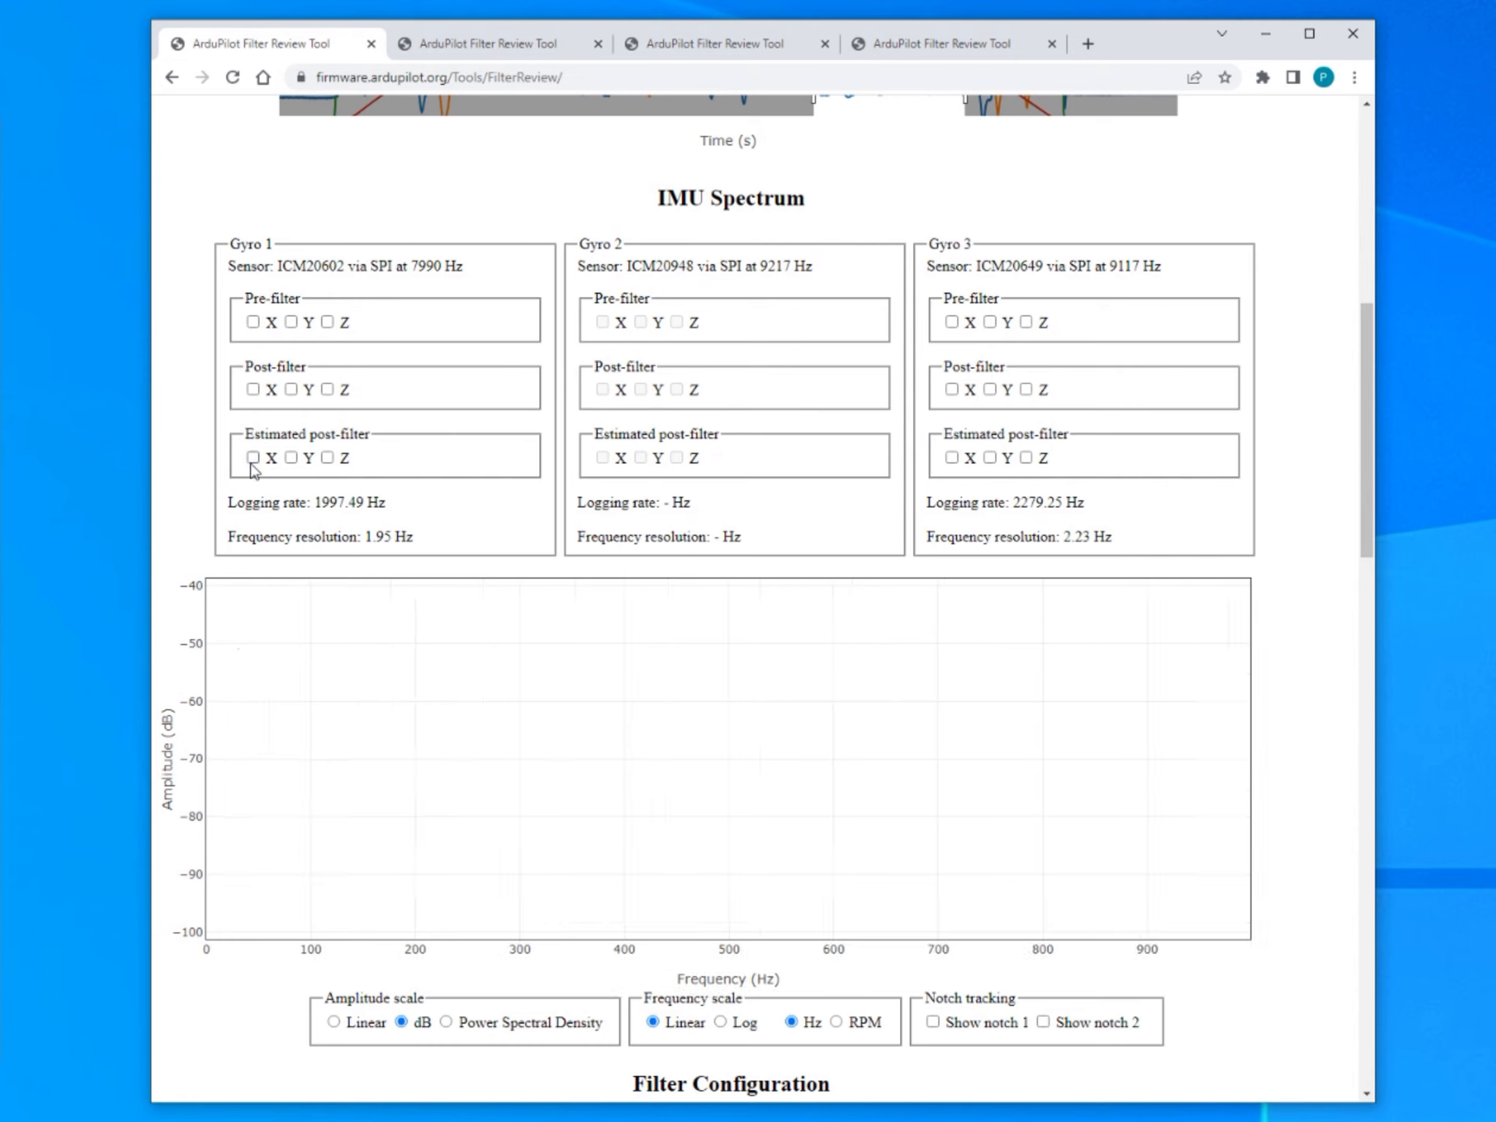
# Show the post-filter and estimated post-filter X, Y and Z traces of Gyro 3 in the IMU spectrum.
pyautogui.click(951, 389)
pyautogui.click(989, 388)
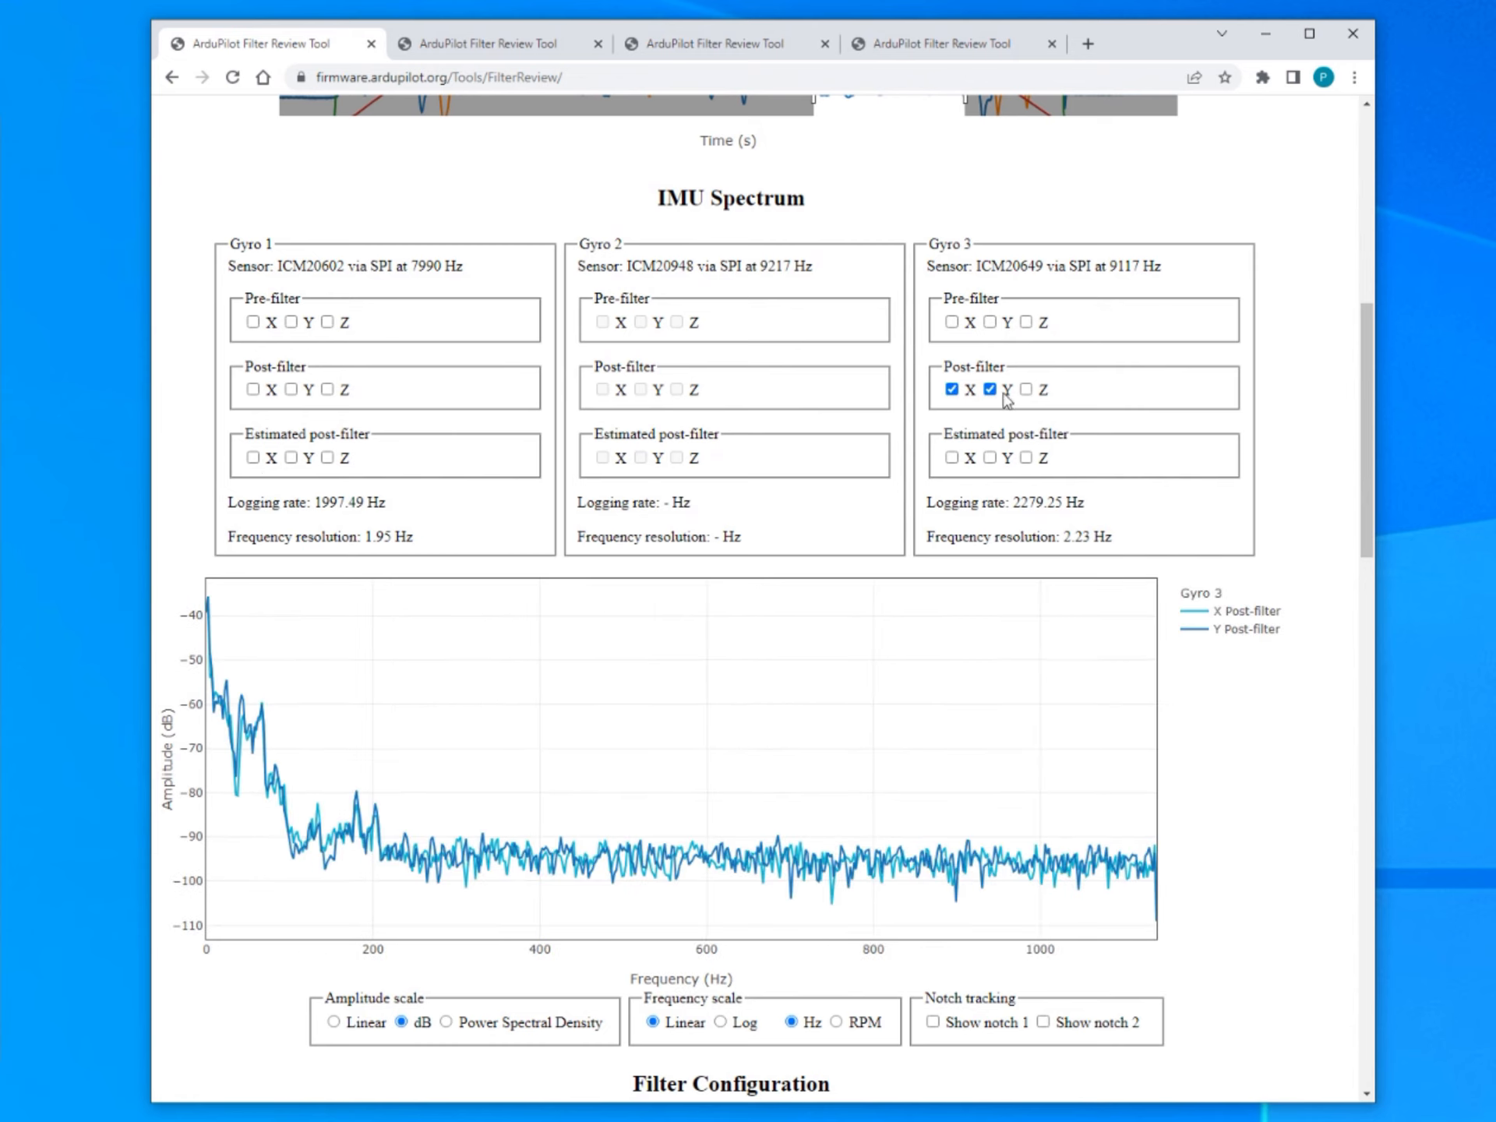
pyautogui.click(1026, 389)
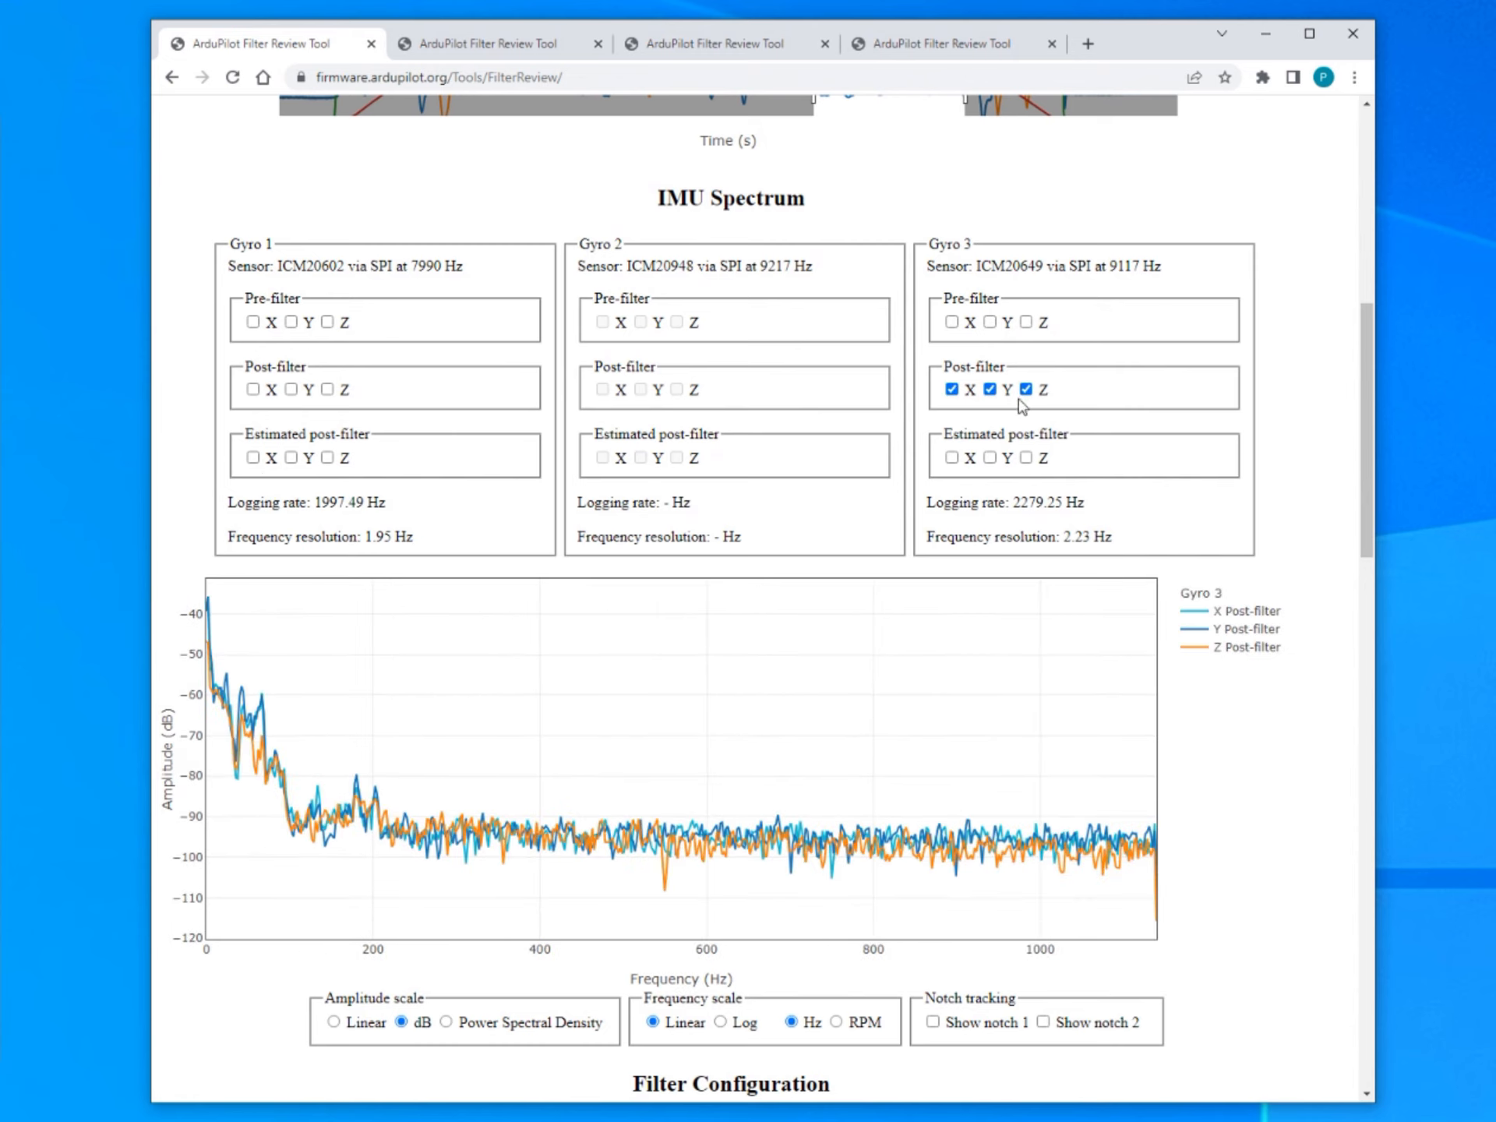
pyautogui.click(953, 459)
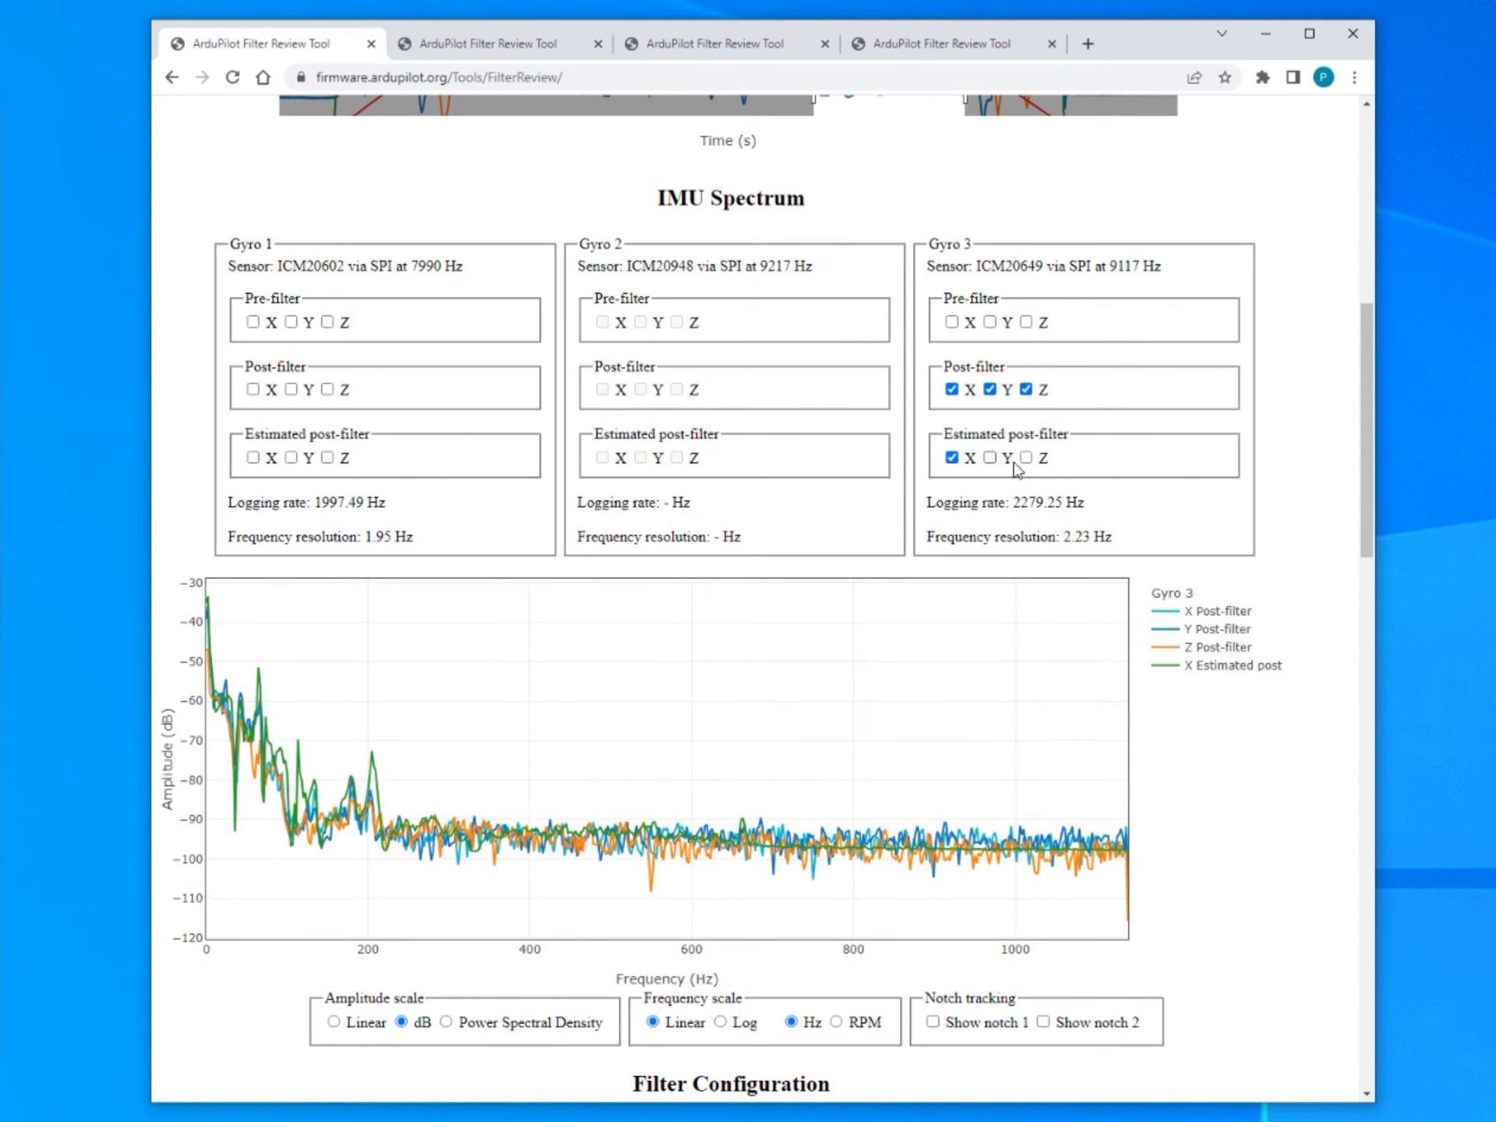
pyautogui.click(989, 458)
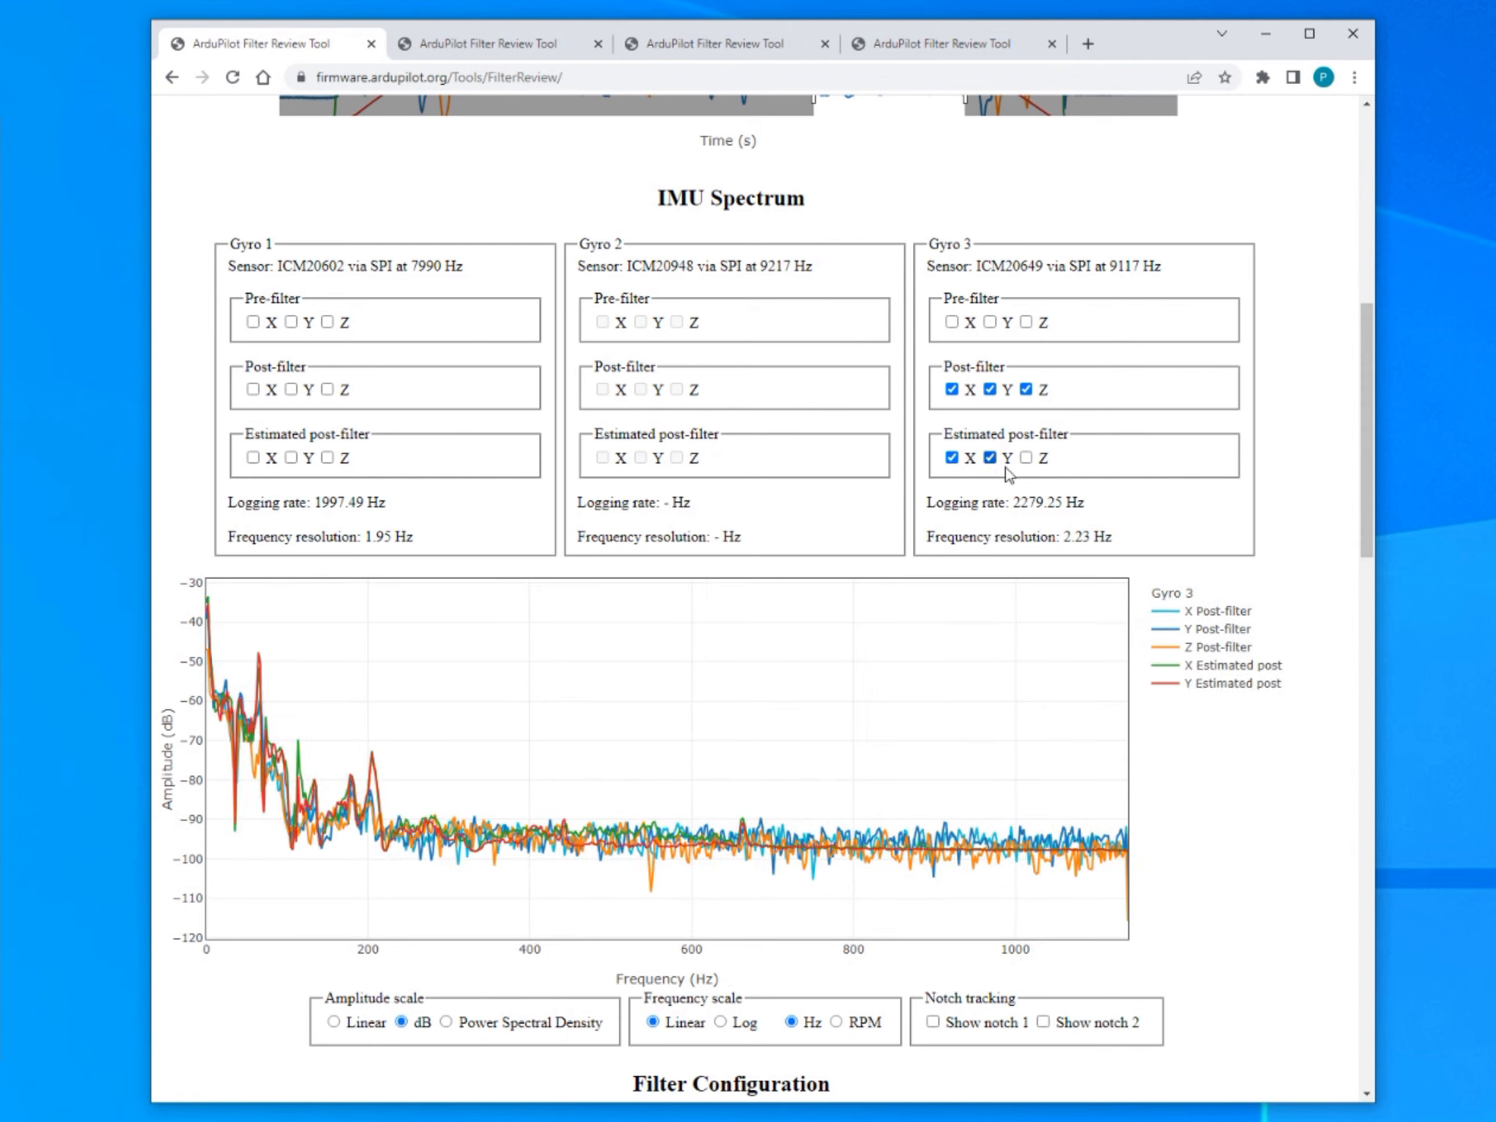
pyautogui.click(1027, 458)
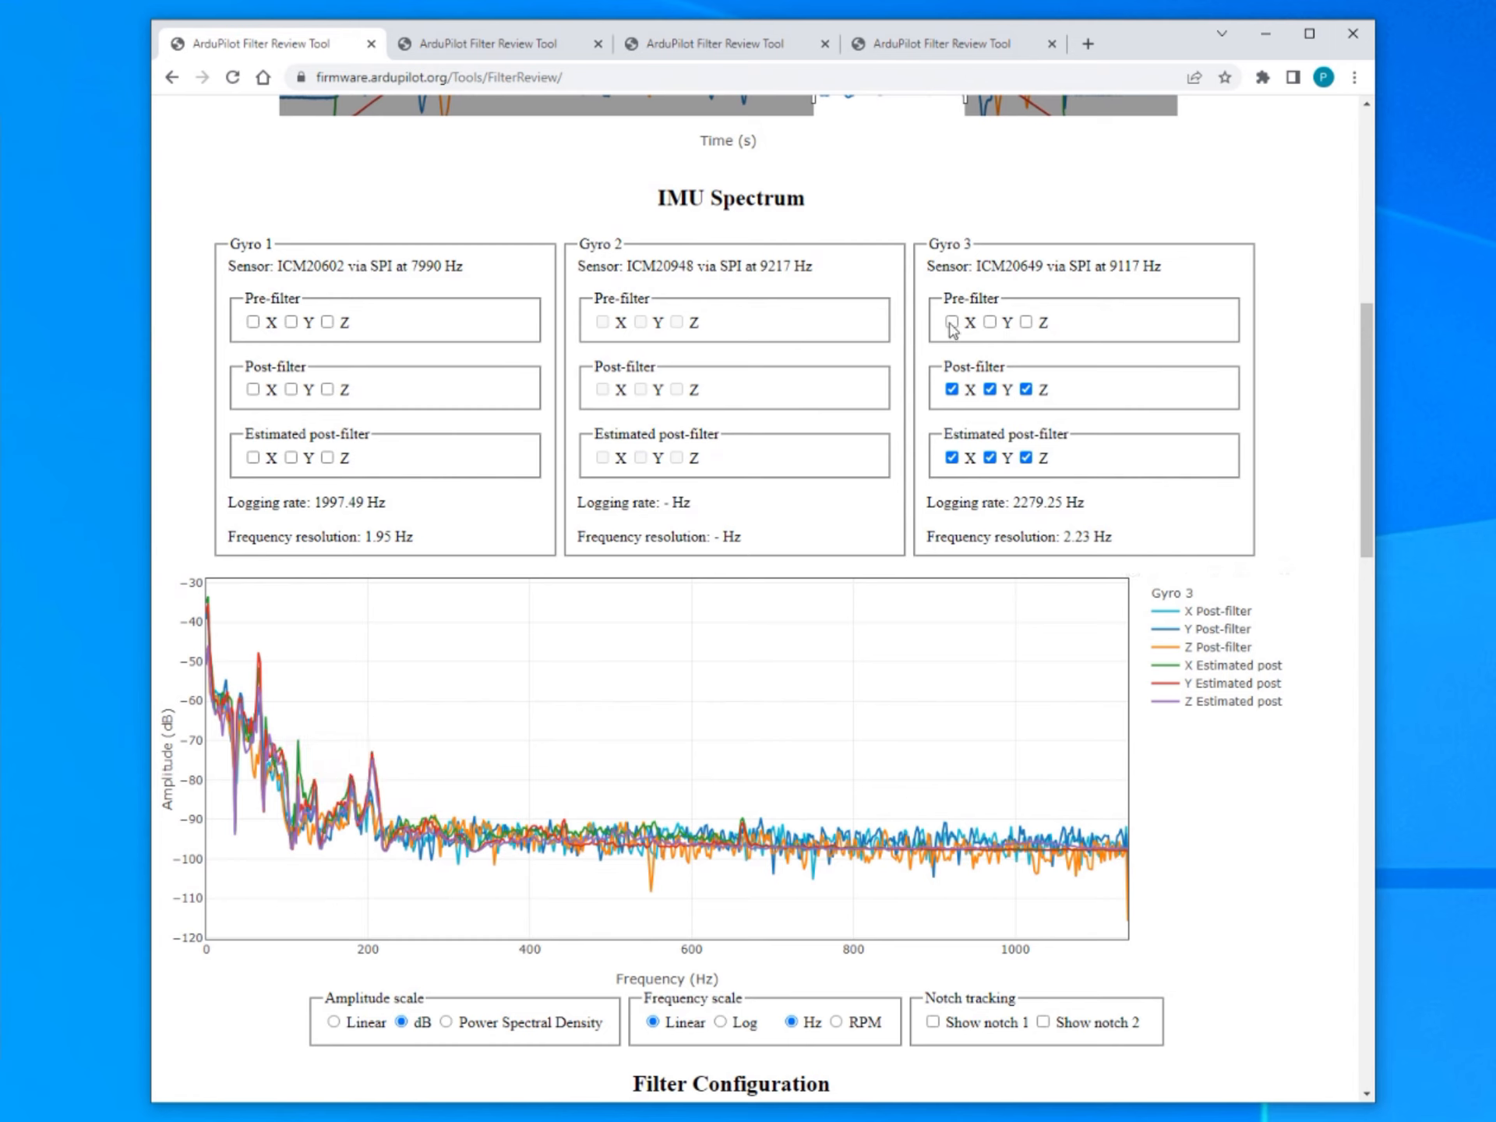
# Replace Gyro 3's post-filter X, Y and Z traces with its pre-filter X, Y and Z traces.
pyautogui.click(952, 390)
pyautogui.click(989, 389)
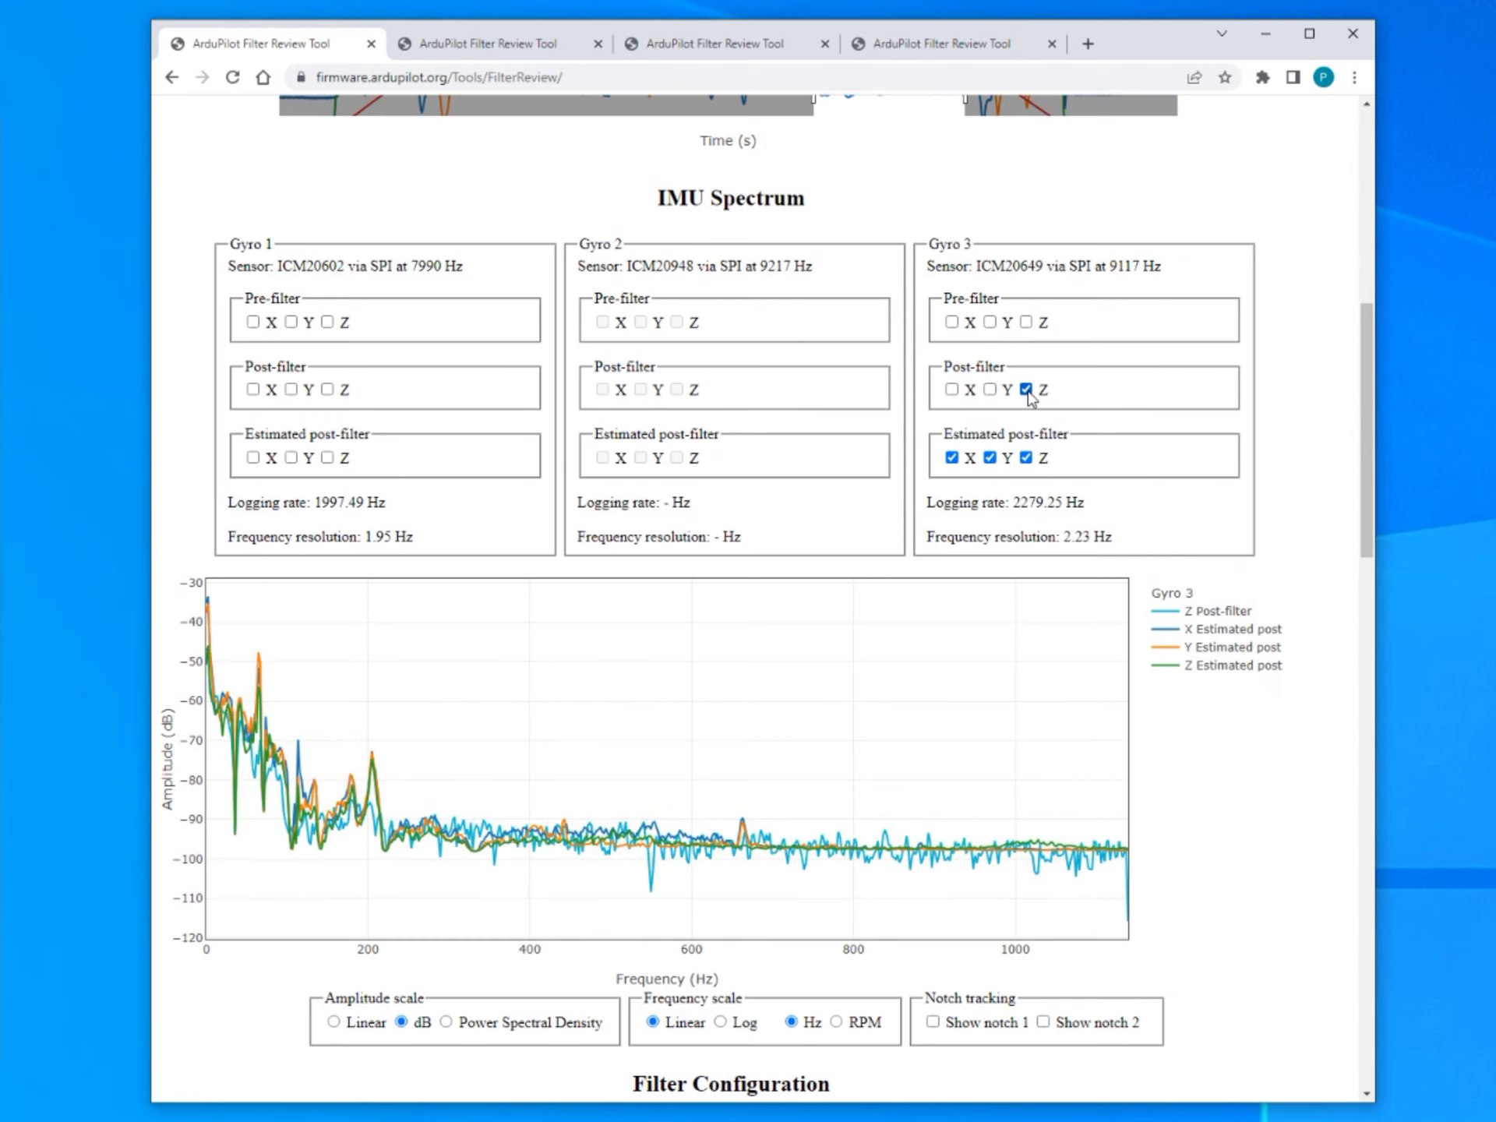
pyautogui.click(1027, 391)
pyautogui.click(953, 322)
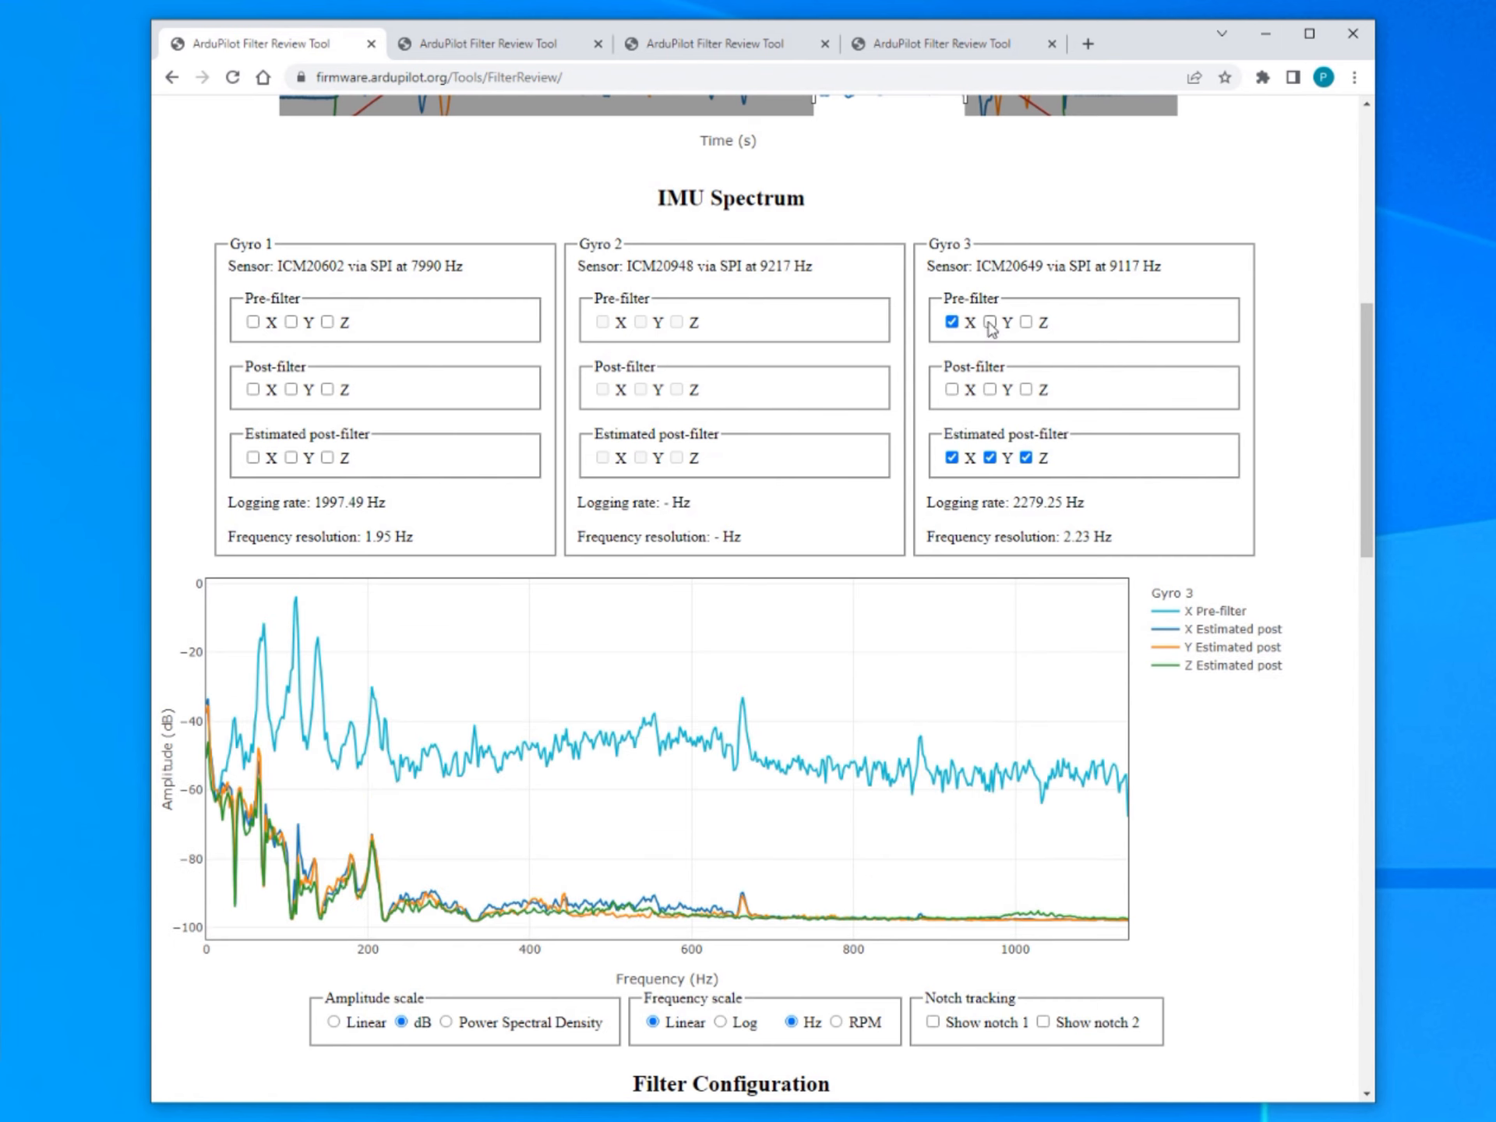
pyautogui.click(990, 321)
pyautogui.click(1026, 322)
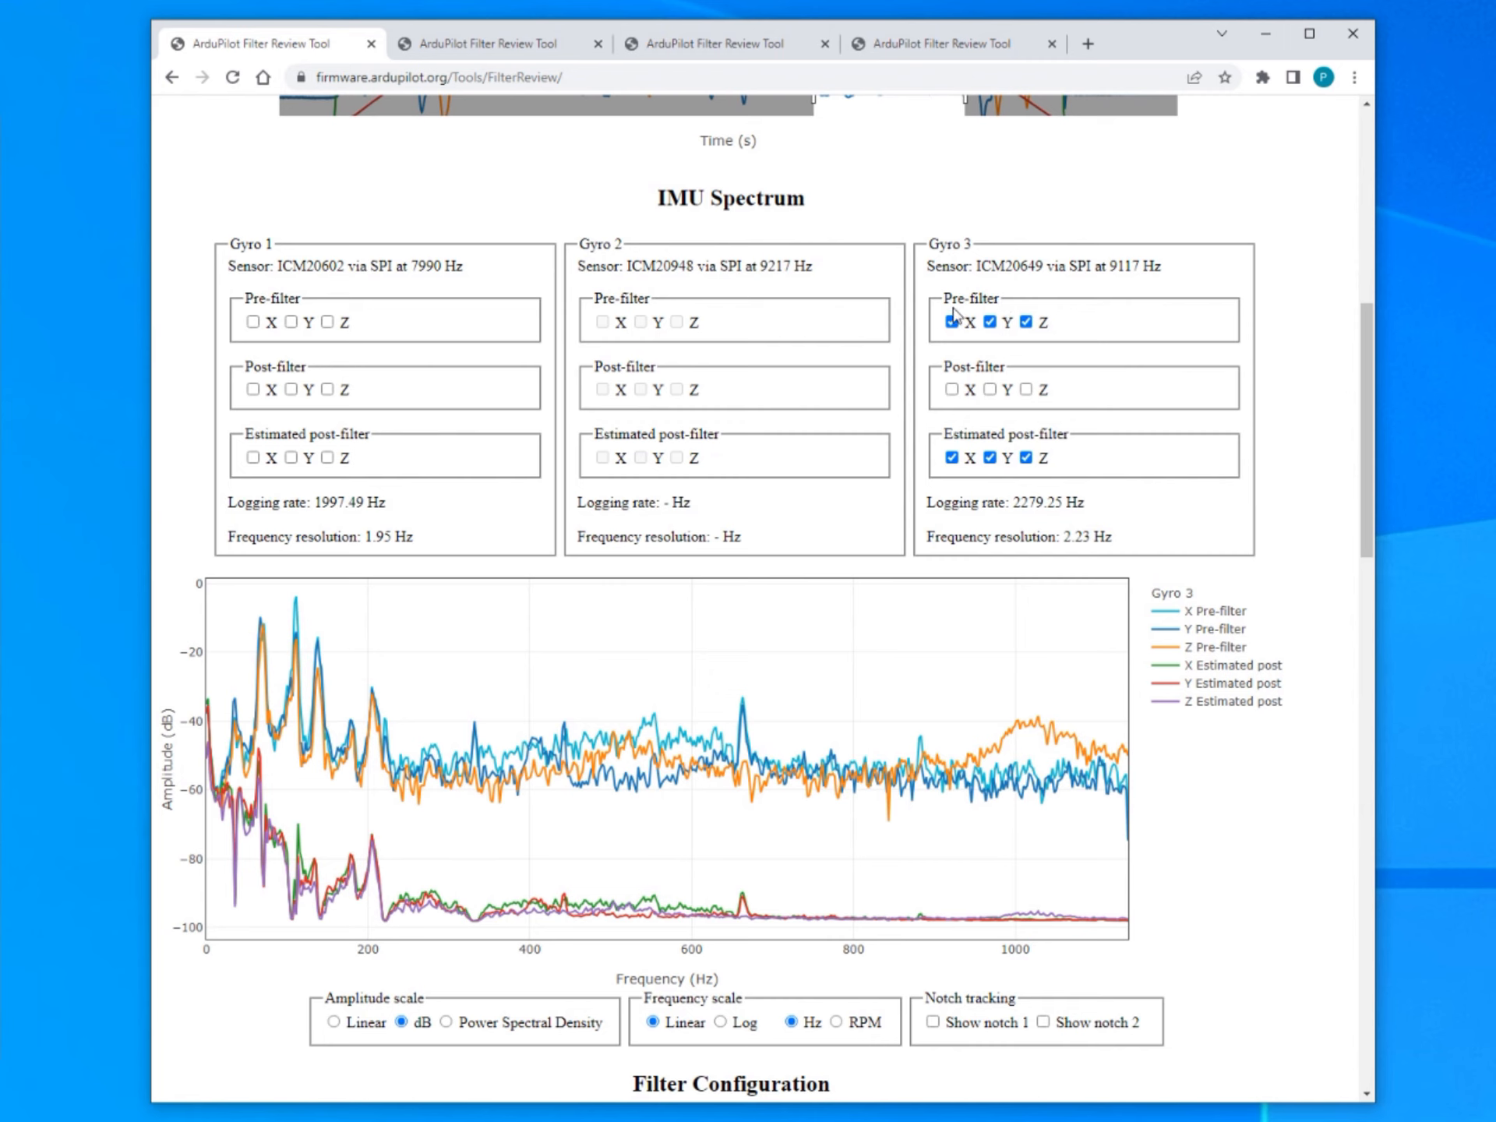
# Hide all estimated post-filter traces and the pre-filter Y and Z traces of Gyro 3, leaving only pre-filter X.
pyautogui.click(989, 321)
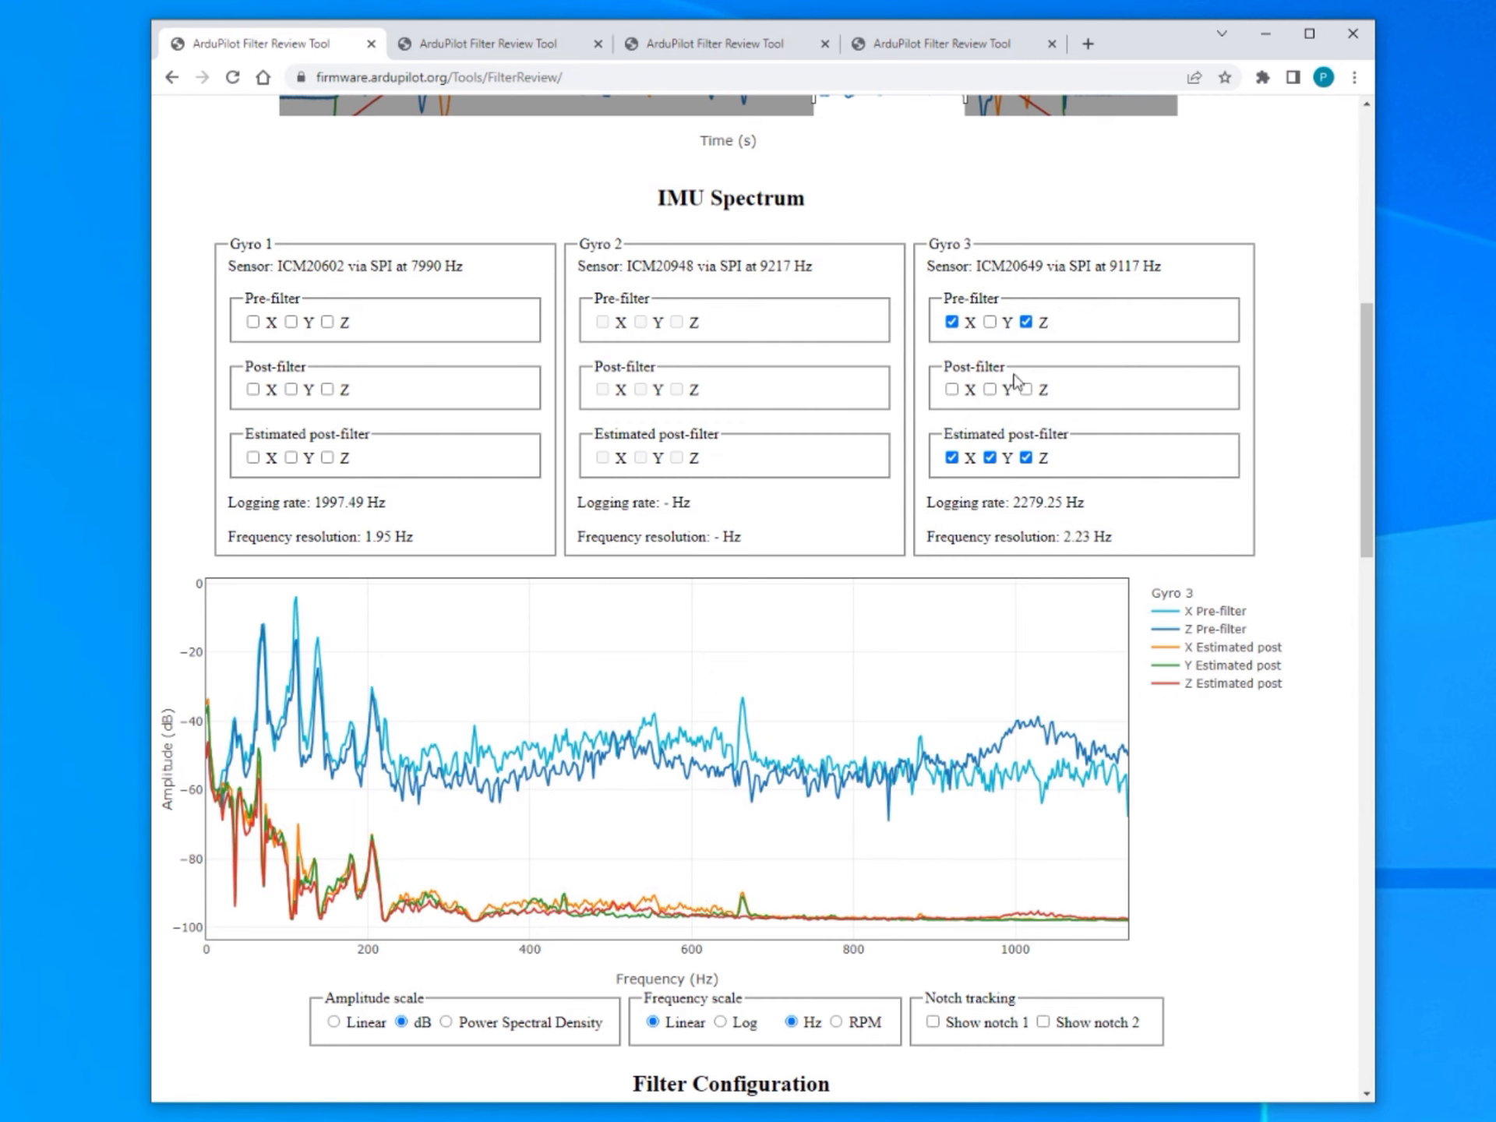
pyautogui.click(990, 457)
pyautogui.click(1026, 457)
pyautogui.click(1024, 322)
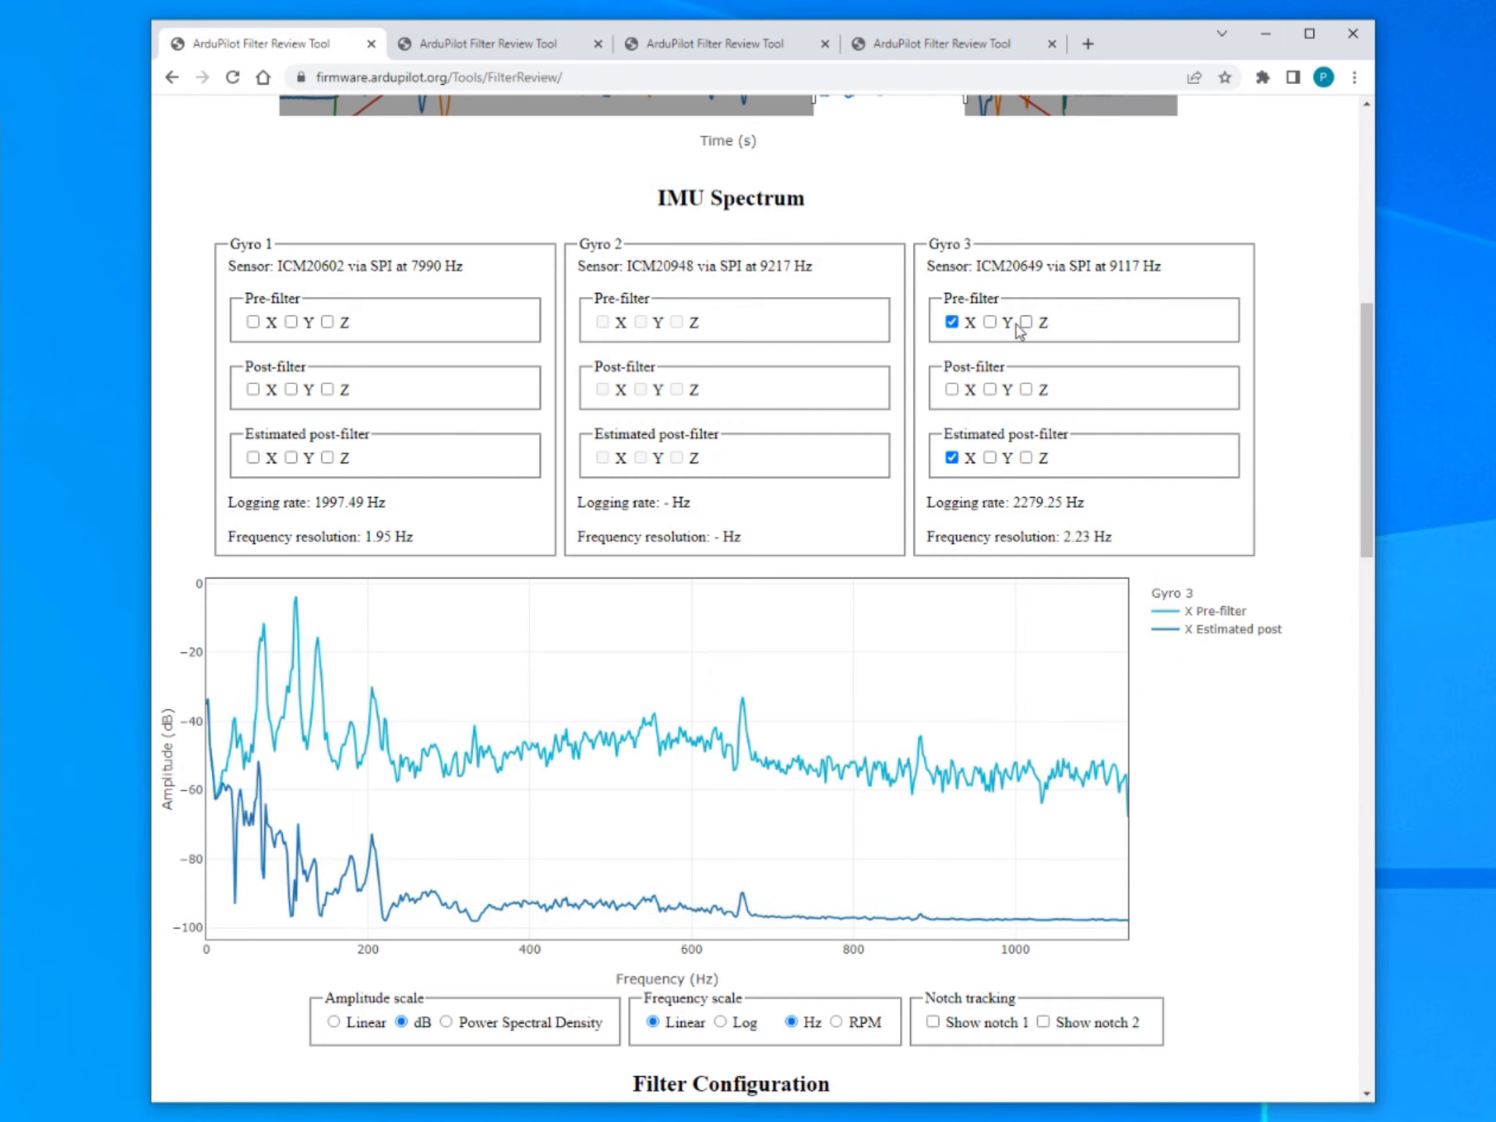
pyautogui.click(951, 458)
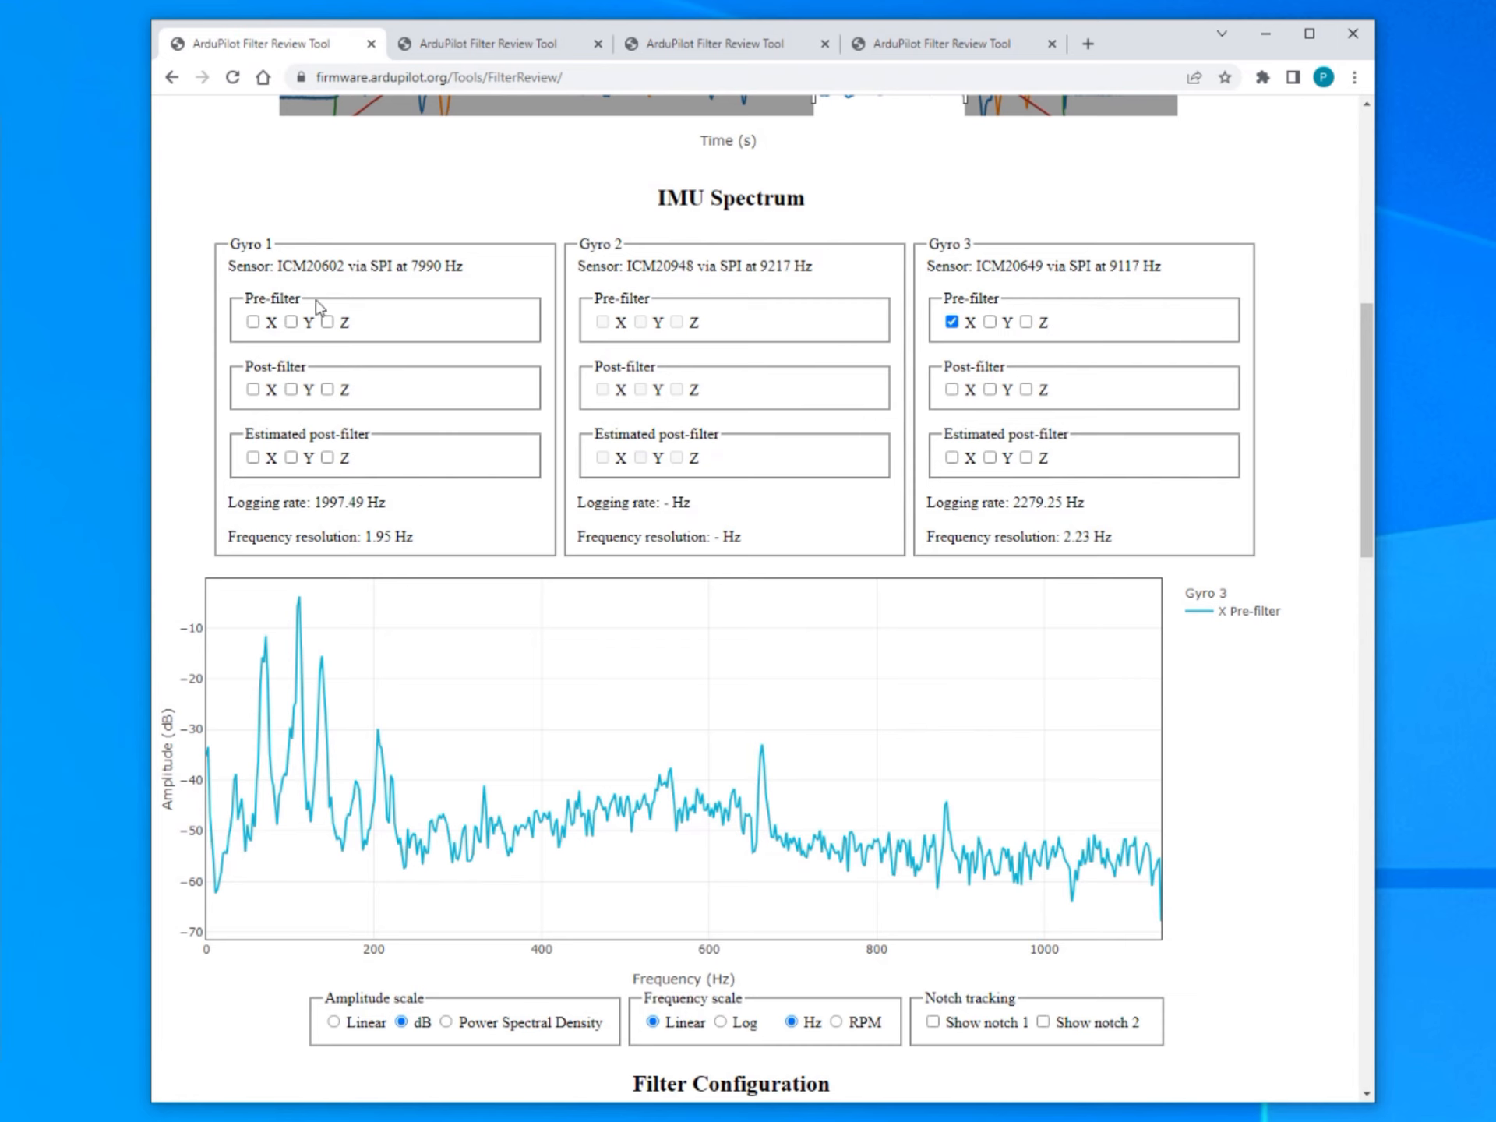
# Show the whole pre-filter and estimated post-filter trace groups of Gyro 1, briefly toggling its post-filter group on and off.
pyautogui.click(266, 303)
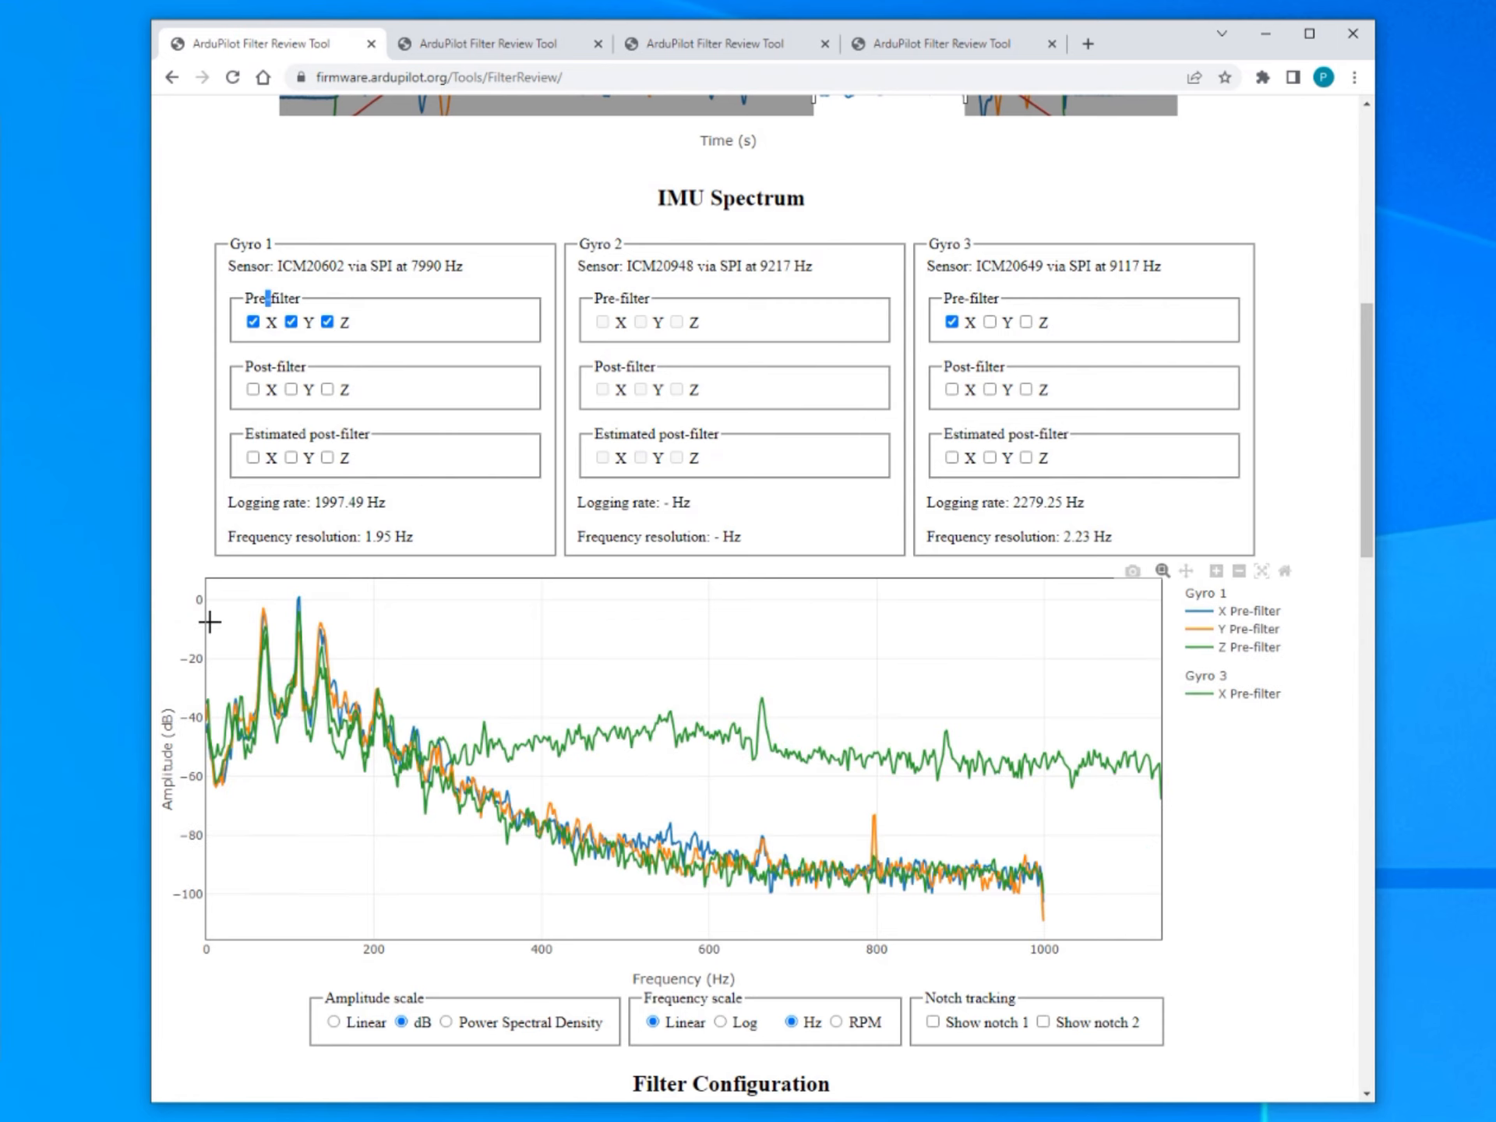
pyautogui.click(260, 360)
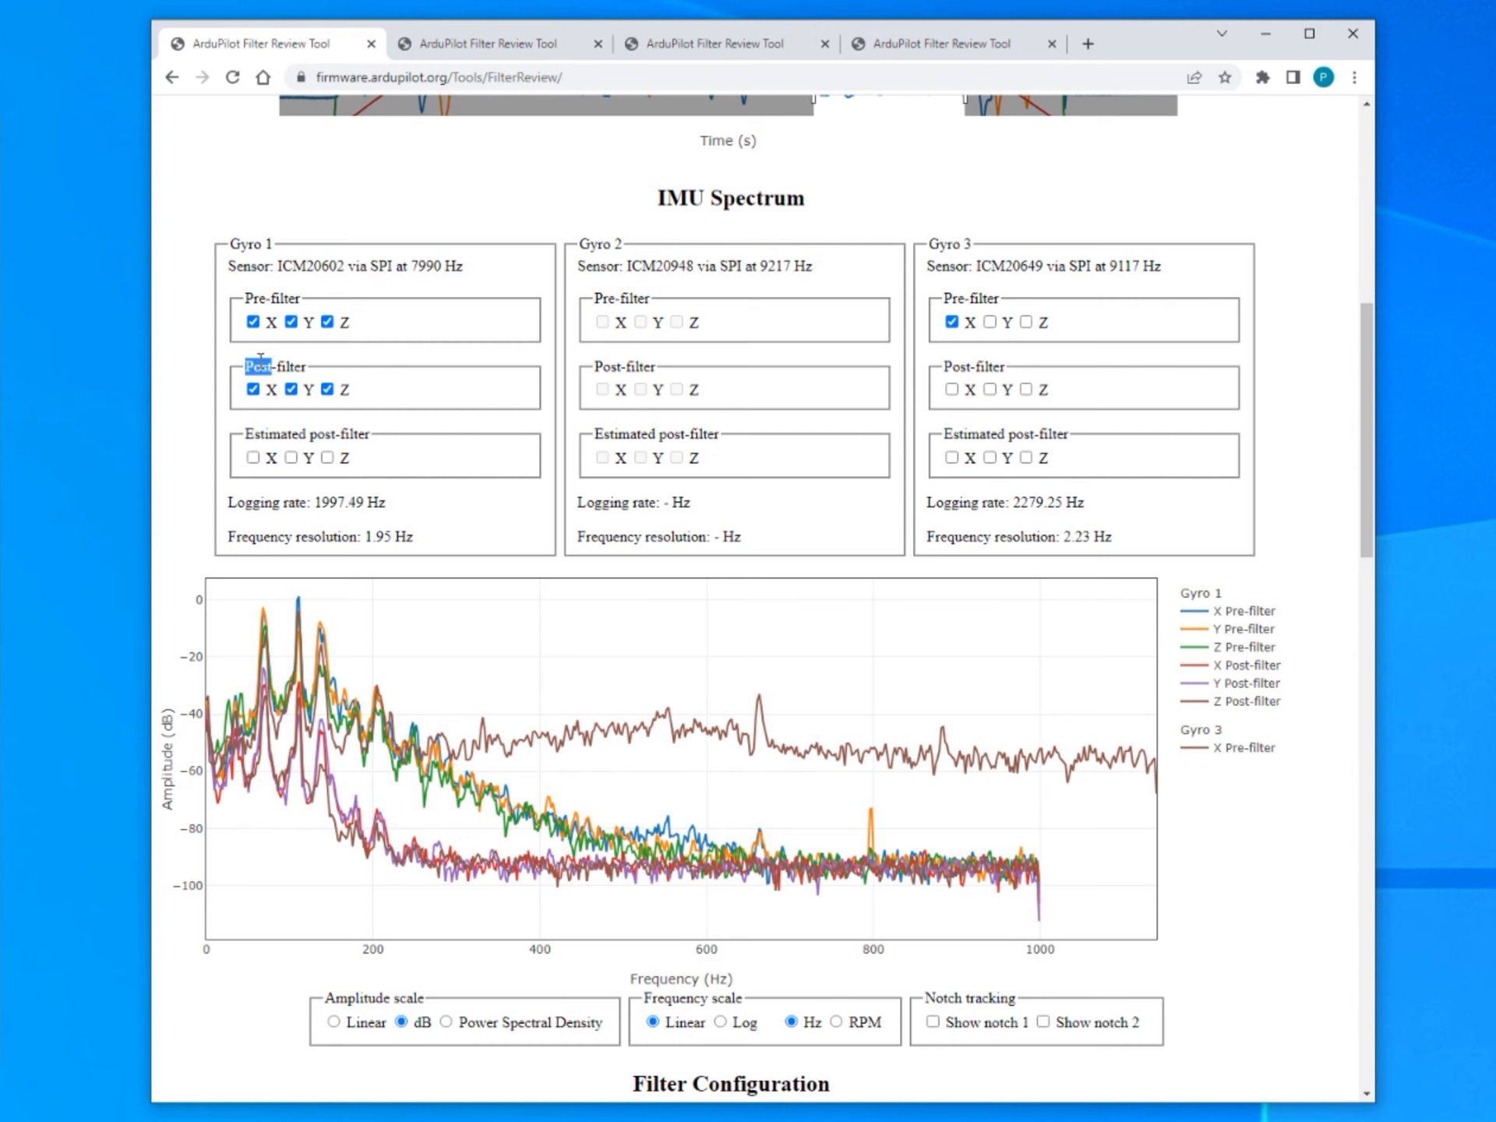
pyautogui.click(260, 360)
pyautogui.click(273, 434)
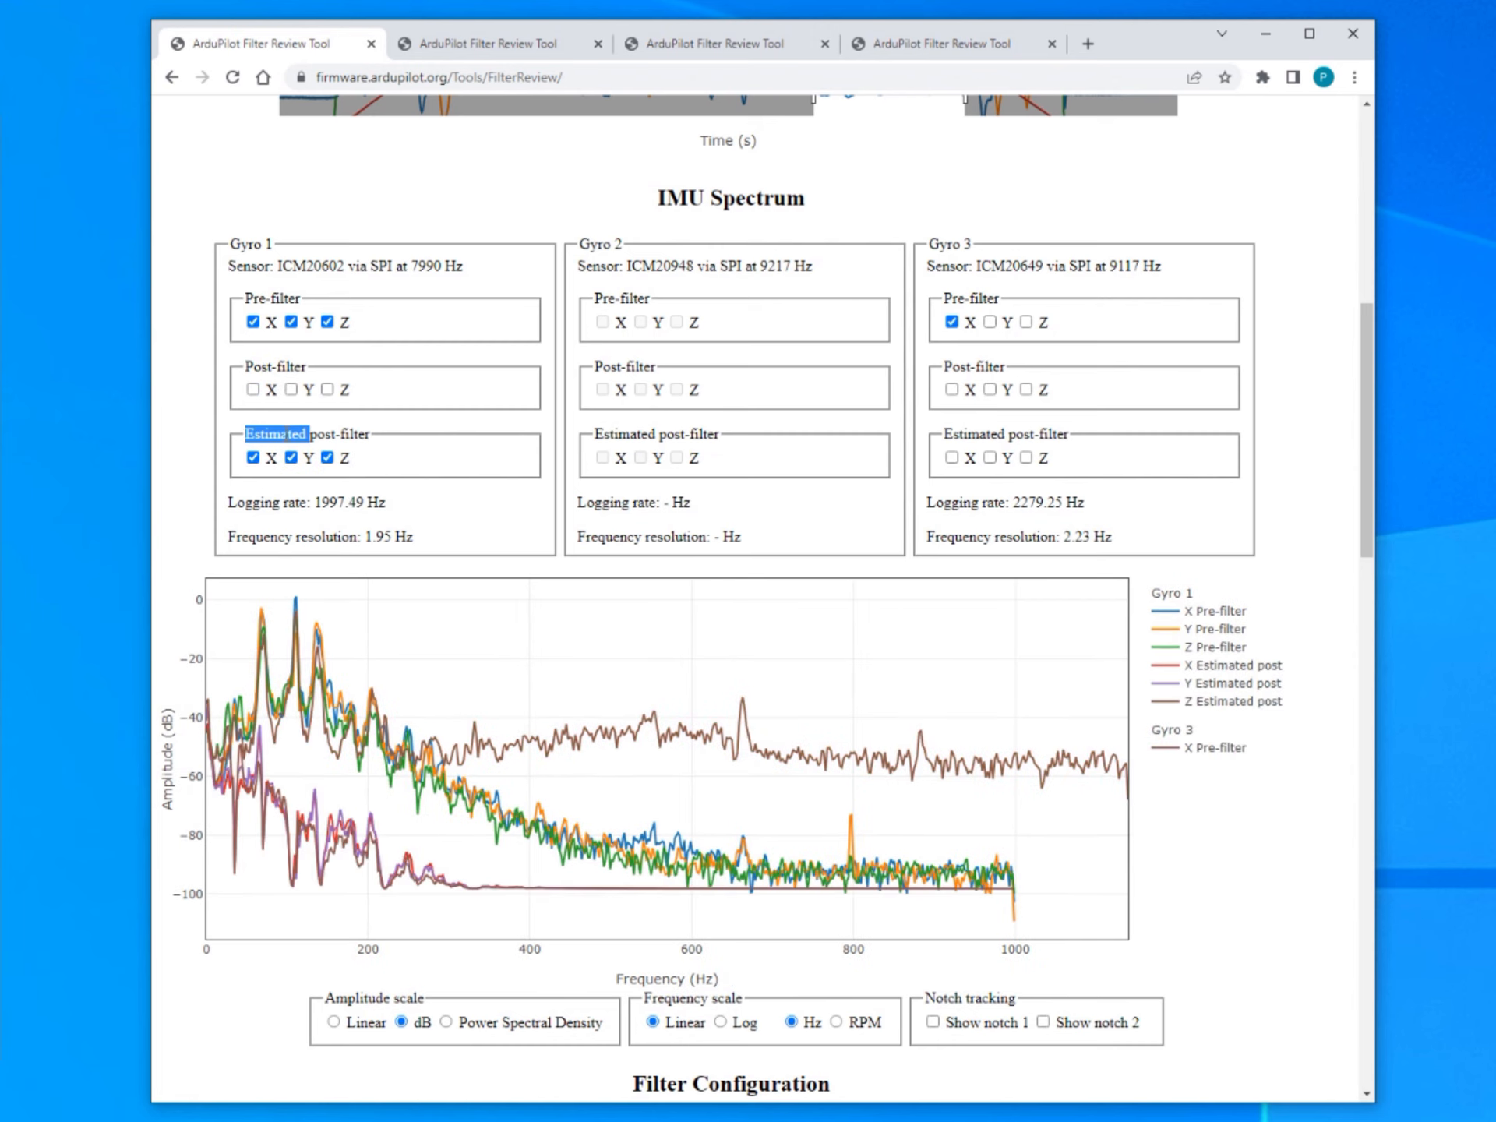
pyautogui.click(272, 434)
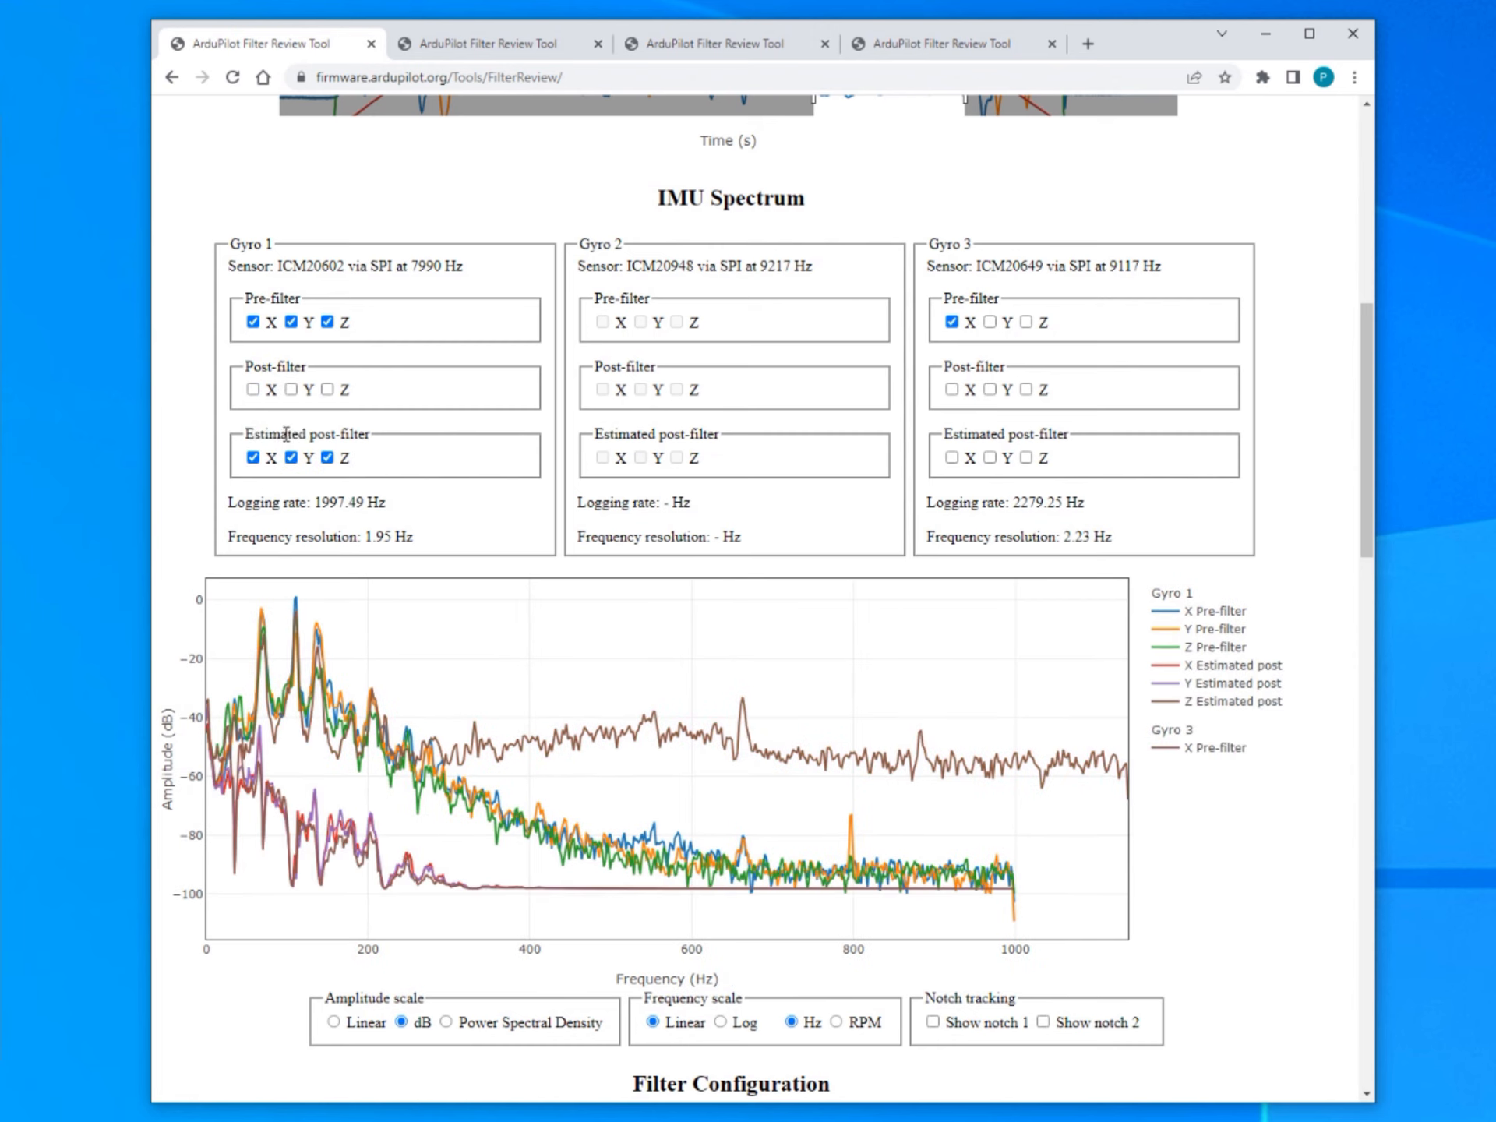
# Clear every trace from the IMU spectrum by toggling the whole Gyro 1 group and Gyro 3's pre-filter group off.
pyautogui.click(248, 244)
pyautogui.click(248, 243)
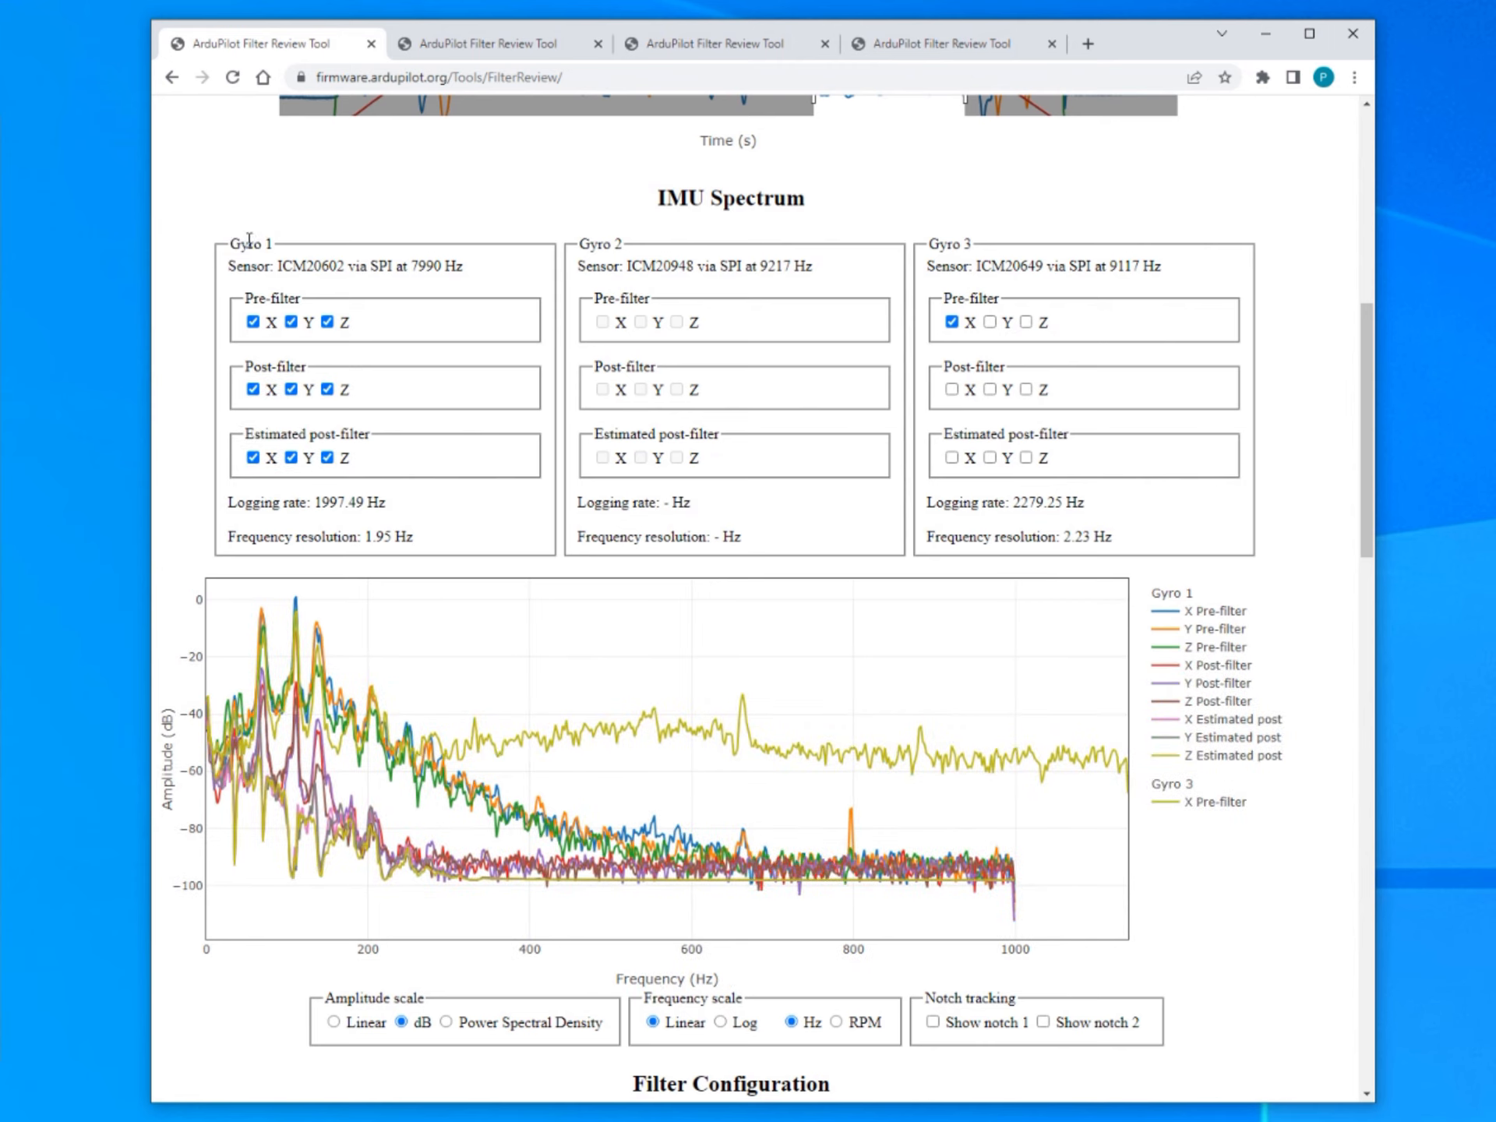
pyautogui.click(249, 242)
pyautogui.click(249, 242)
pyautogui.click(972, 299)
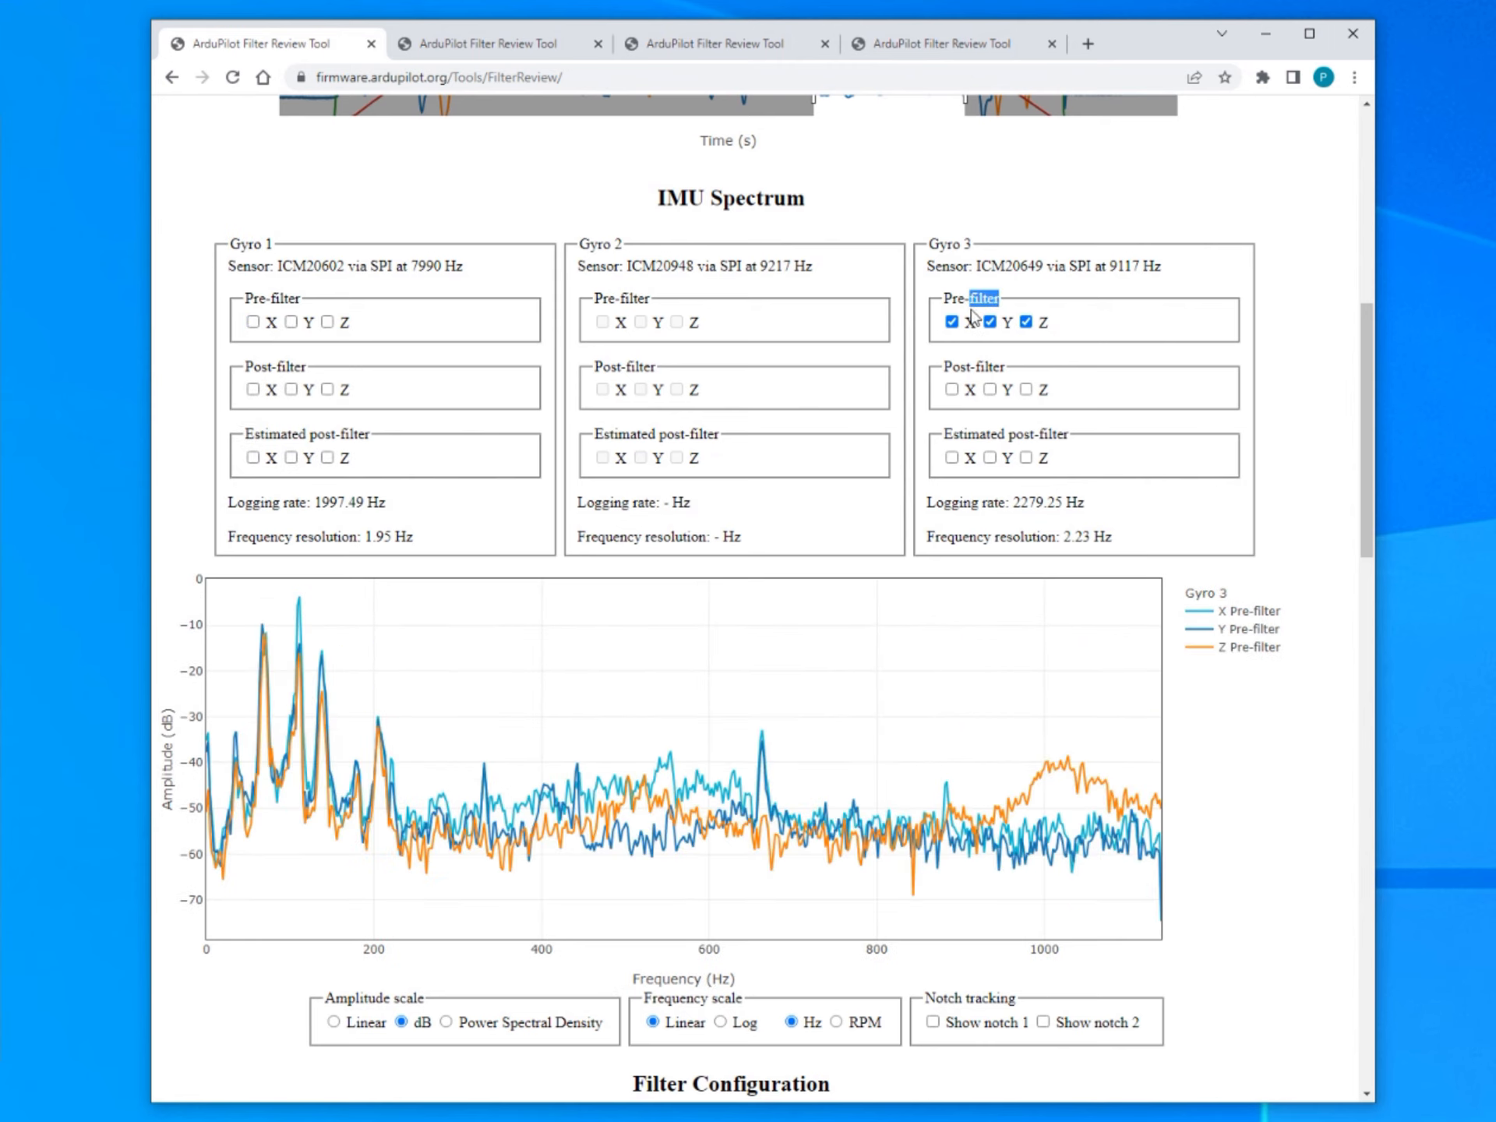
pyautogui.click(973, 293)
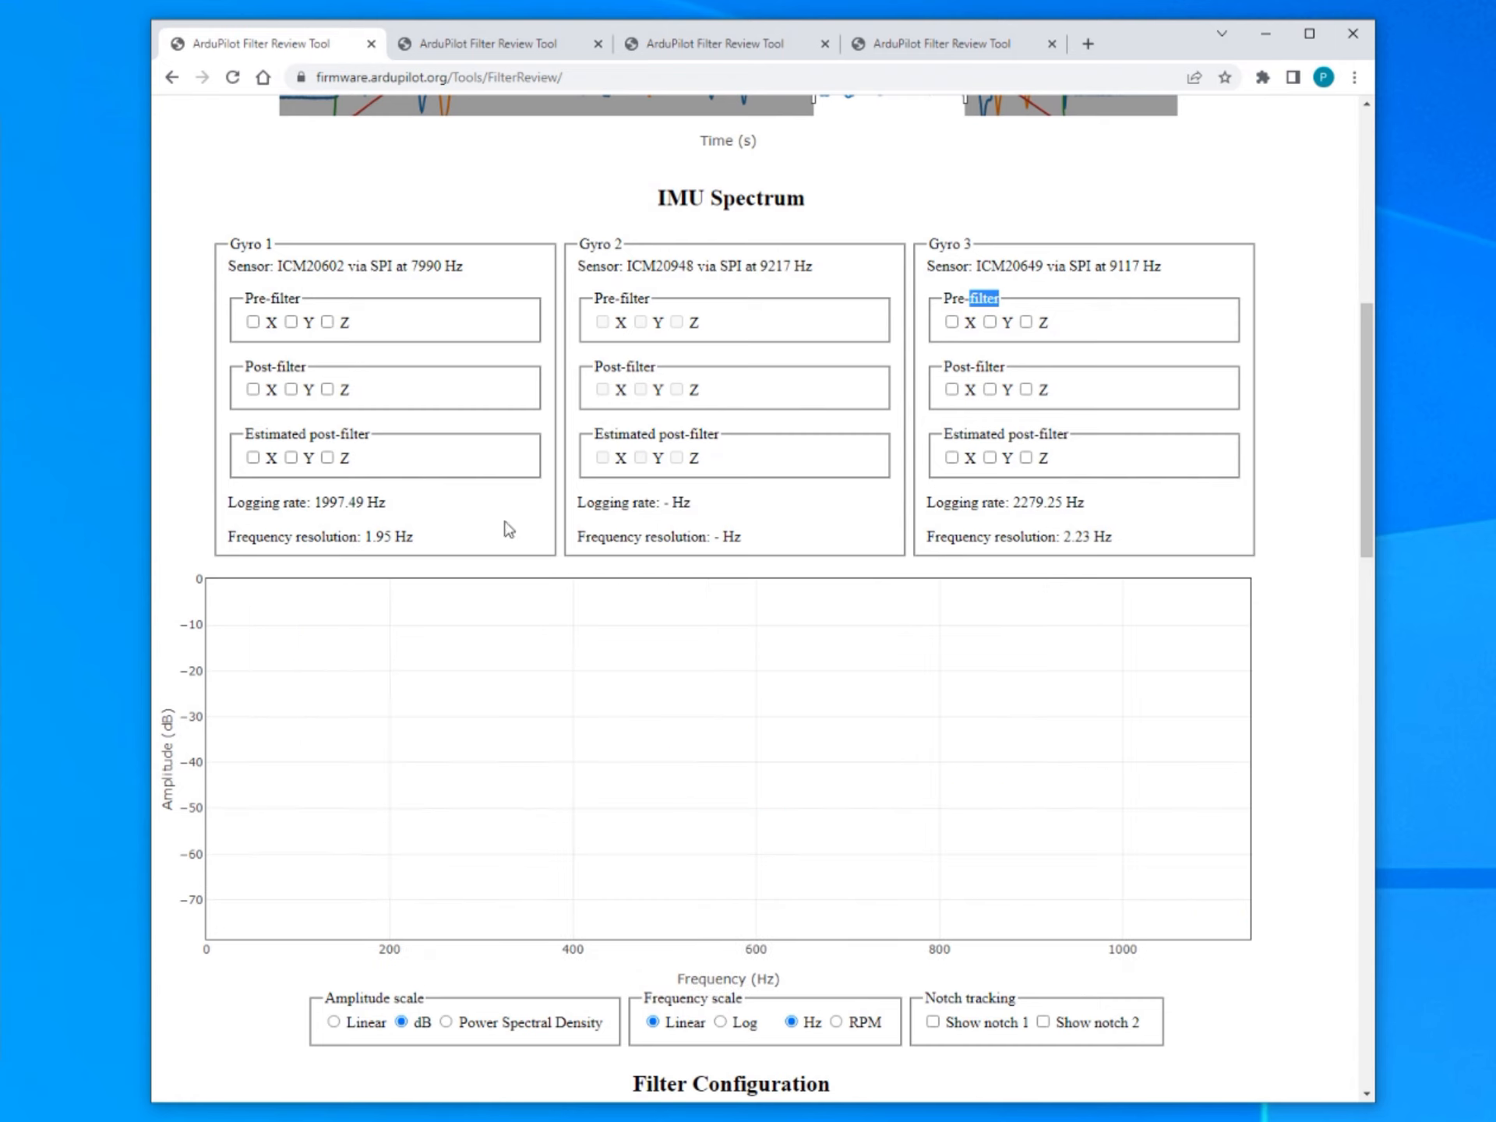
# Compare Gyro 1's pre-filter X trace with Gyro 3's pre-filter X, Y and Z and post-filter X traces one at a time.
pyautogui.click(253, 321)
pyautogui.click(953, 322)
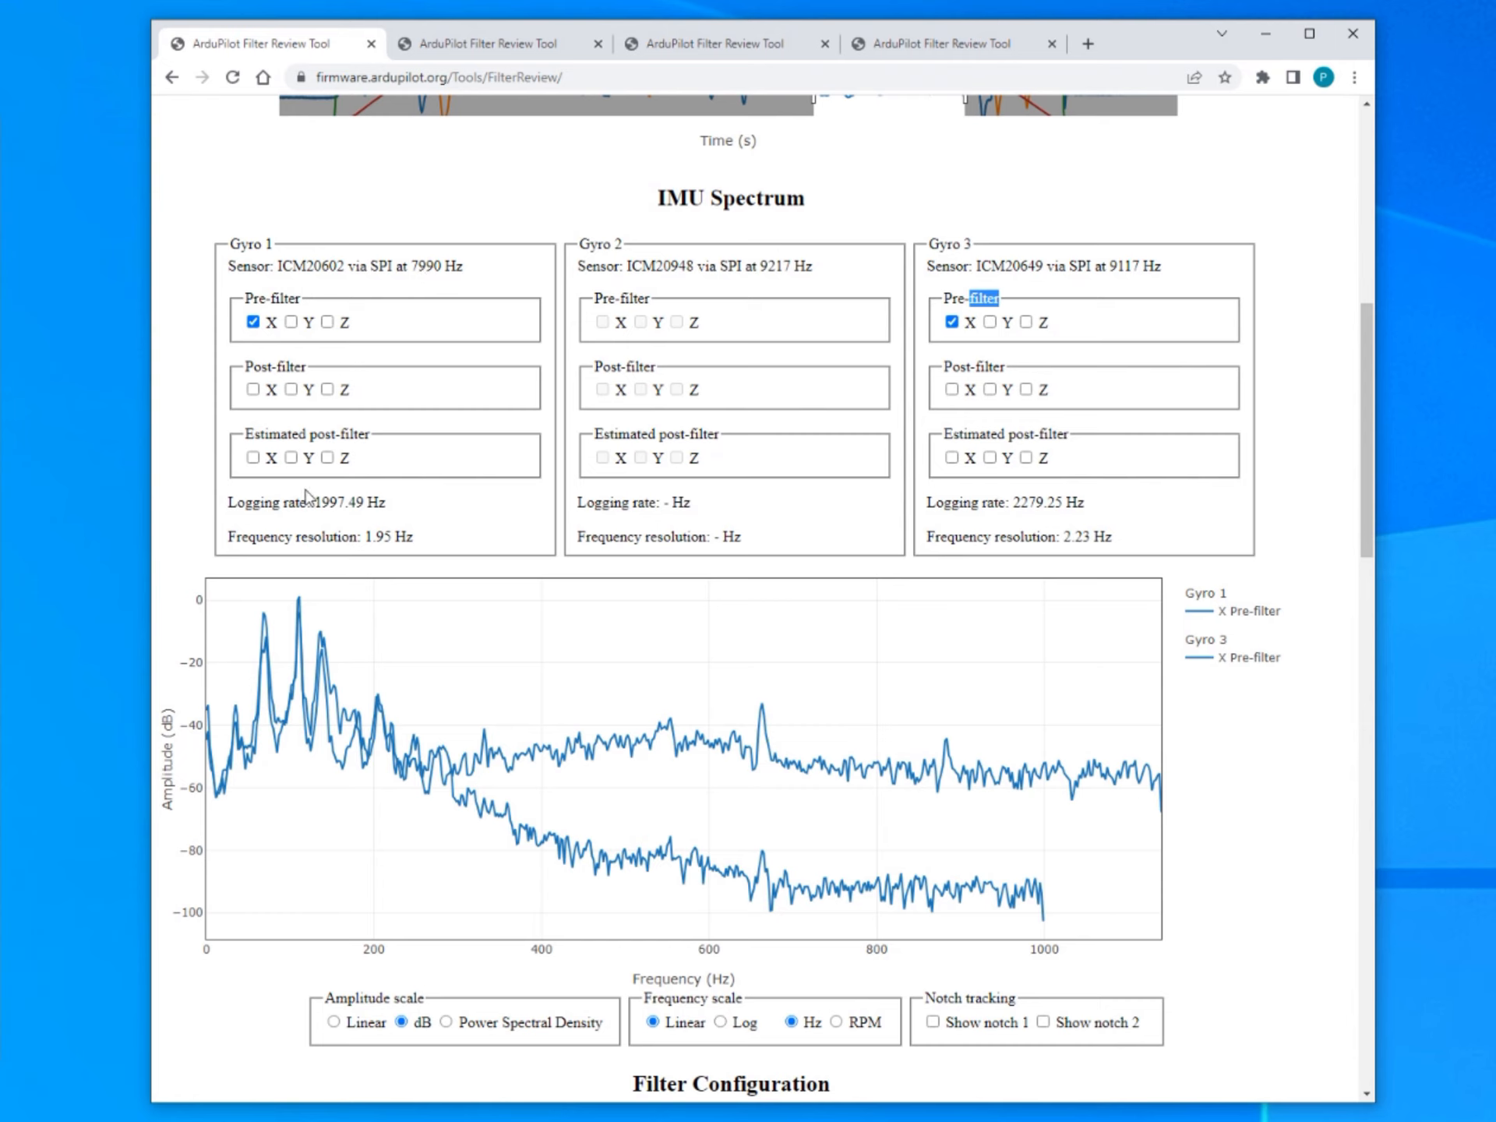
pyautogui.click(951, 322)
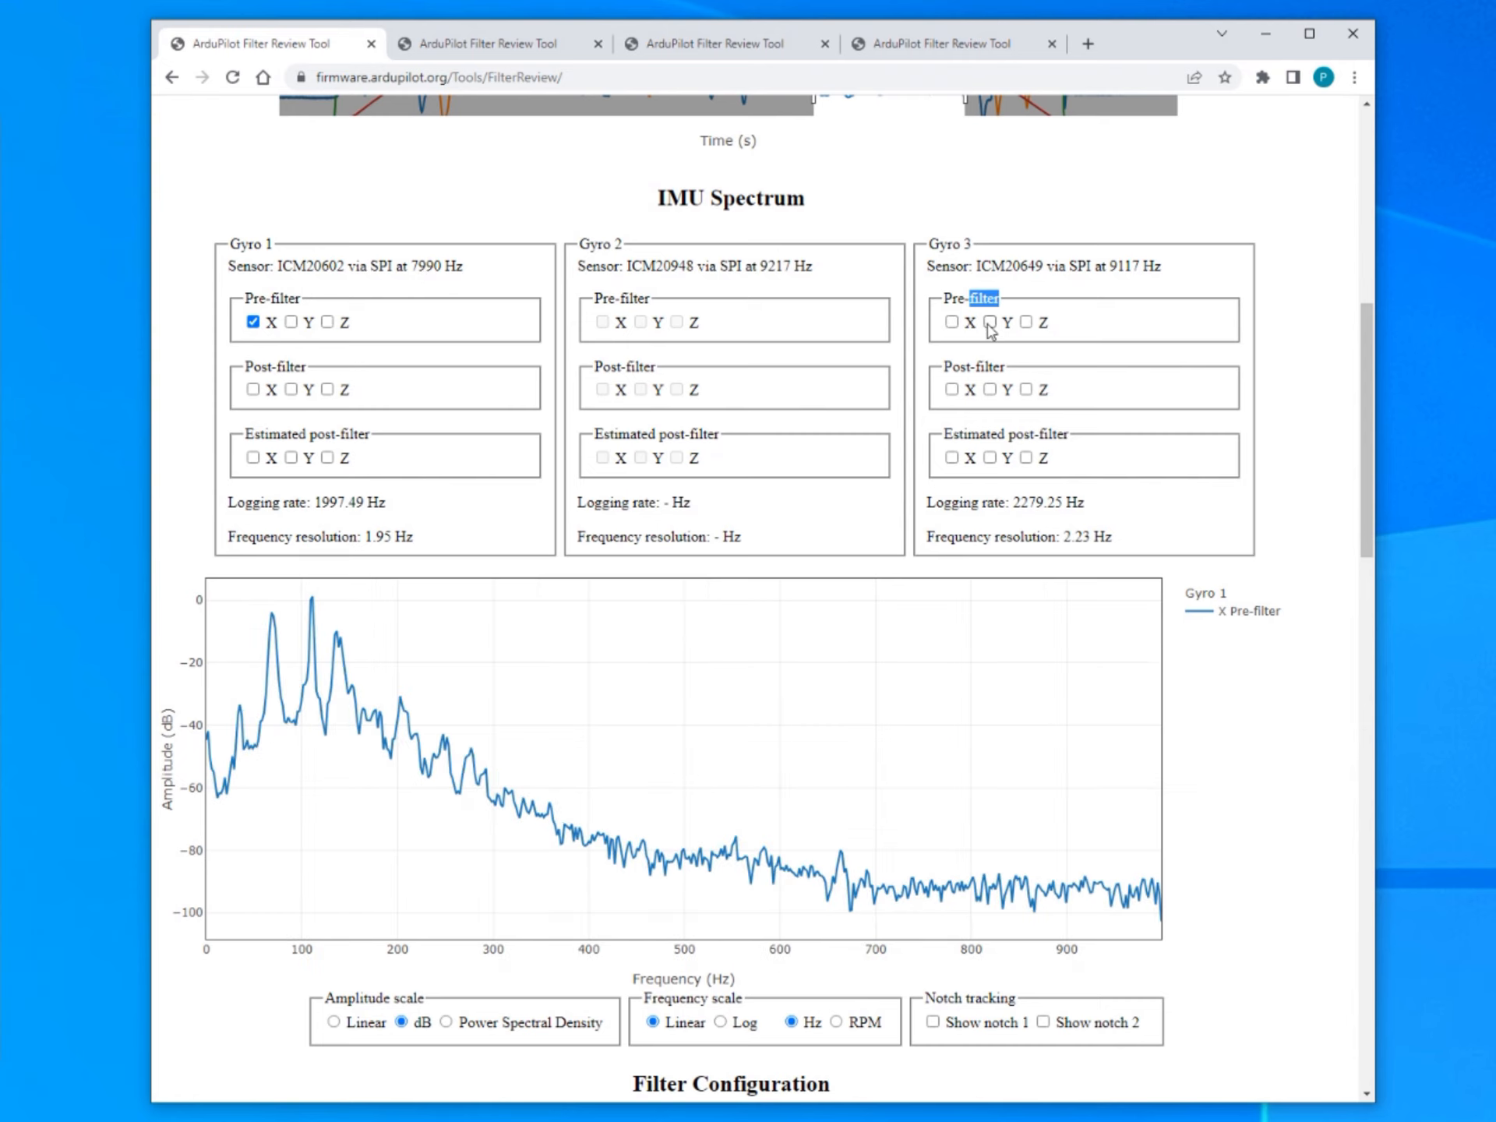
pyautogui.click(990, 323)
pyautogui.click(989, 321)
pyautogui.click(1026, 322)
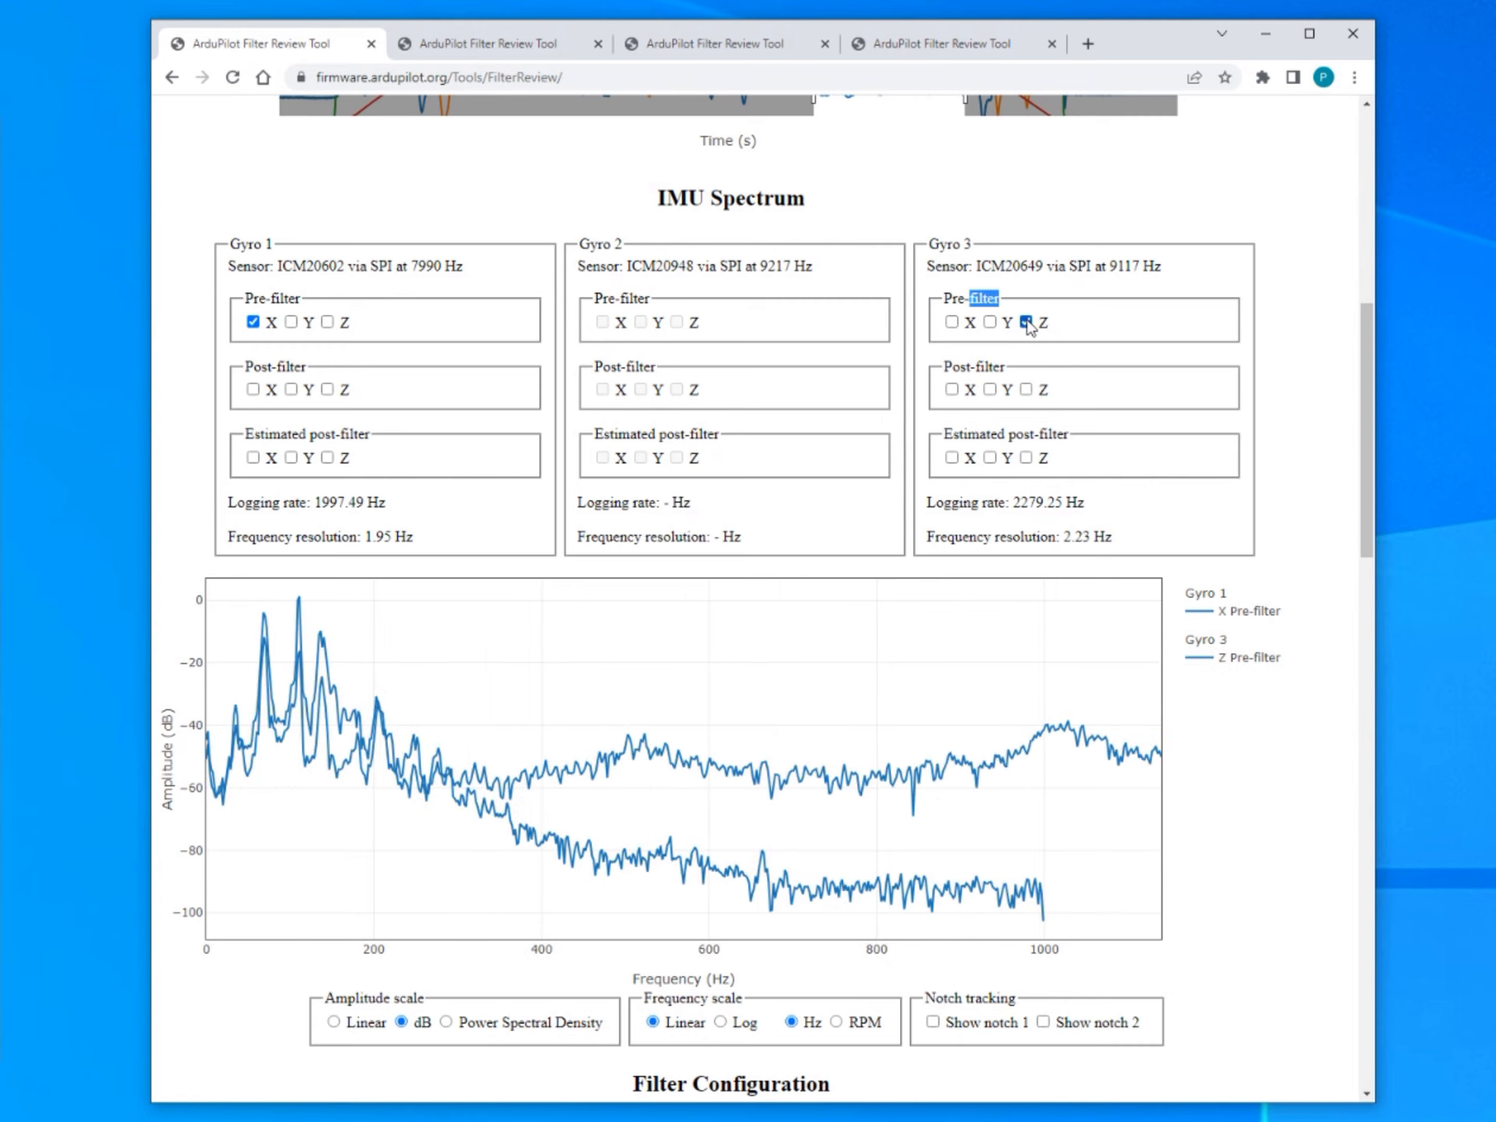
pyautogui.click(1027, 322)
pyautogui.click(951, 389)
pyautogui.click(952, 389)
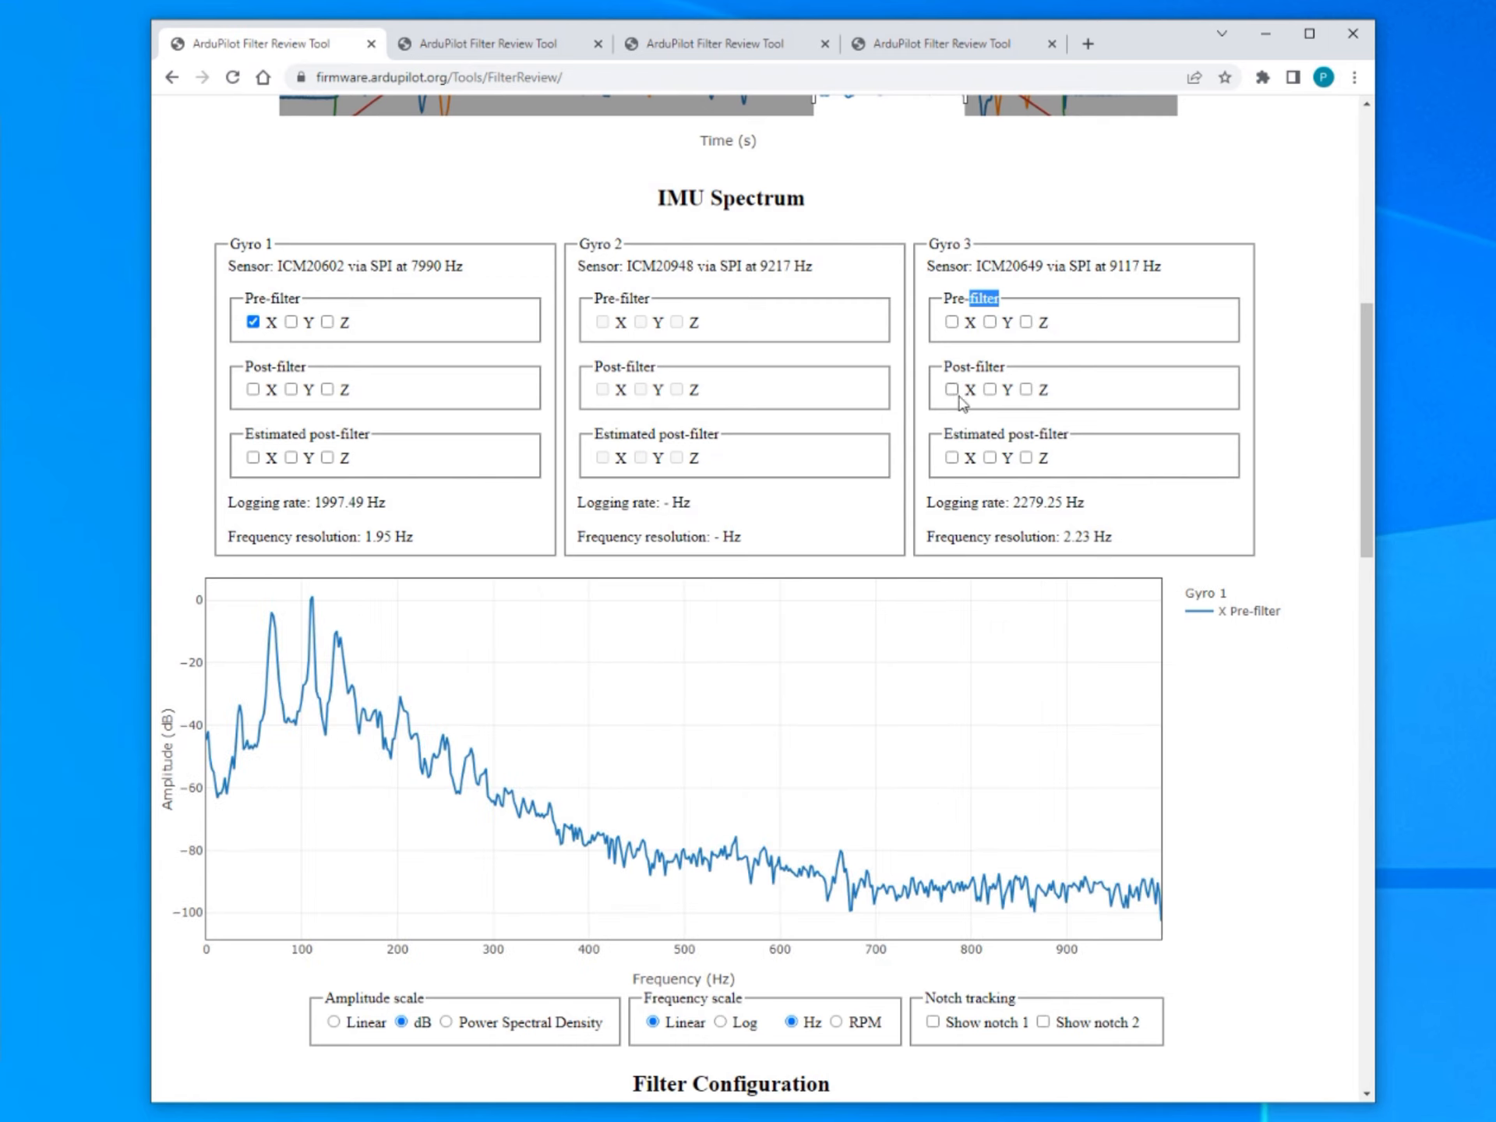
# Show only Gyro 1's pre-filter X trace against Gyro 3's estimated post-filter X trace, after trying the estimated Y trace.
pyautogui.click(990, 457)
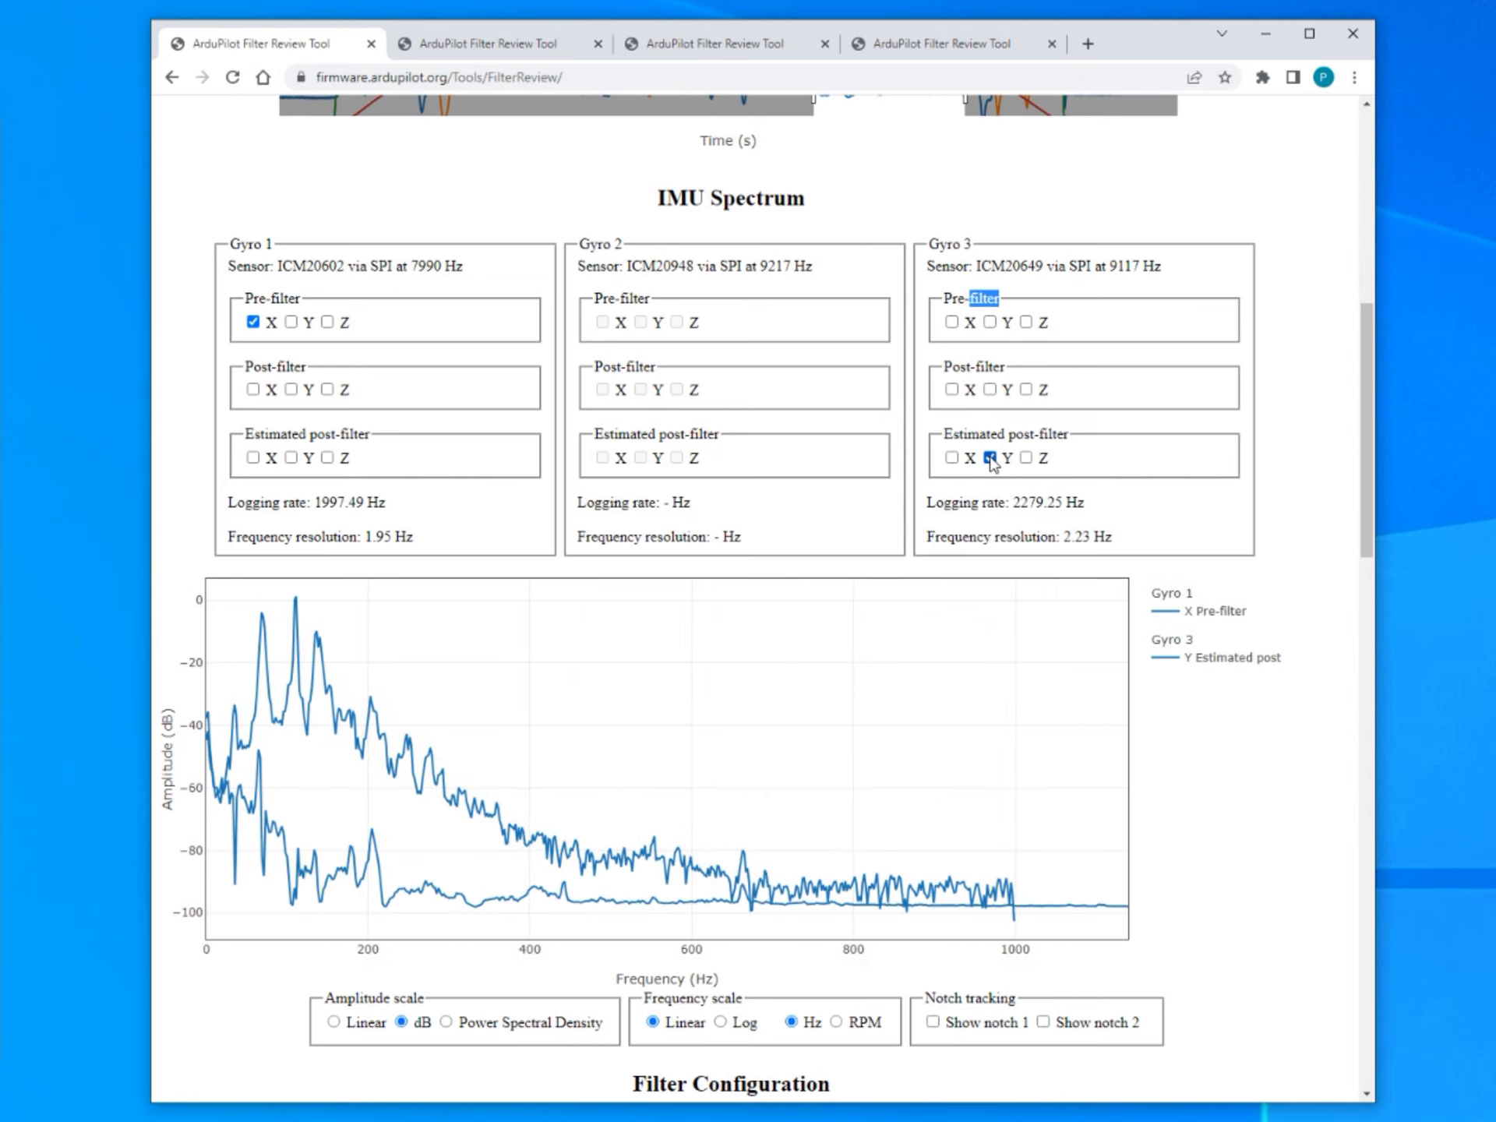
pyautogui.click(253, 322)
pyautogui.click(291, 322)
pyautogui.click(290, 321)
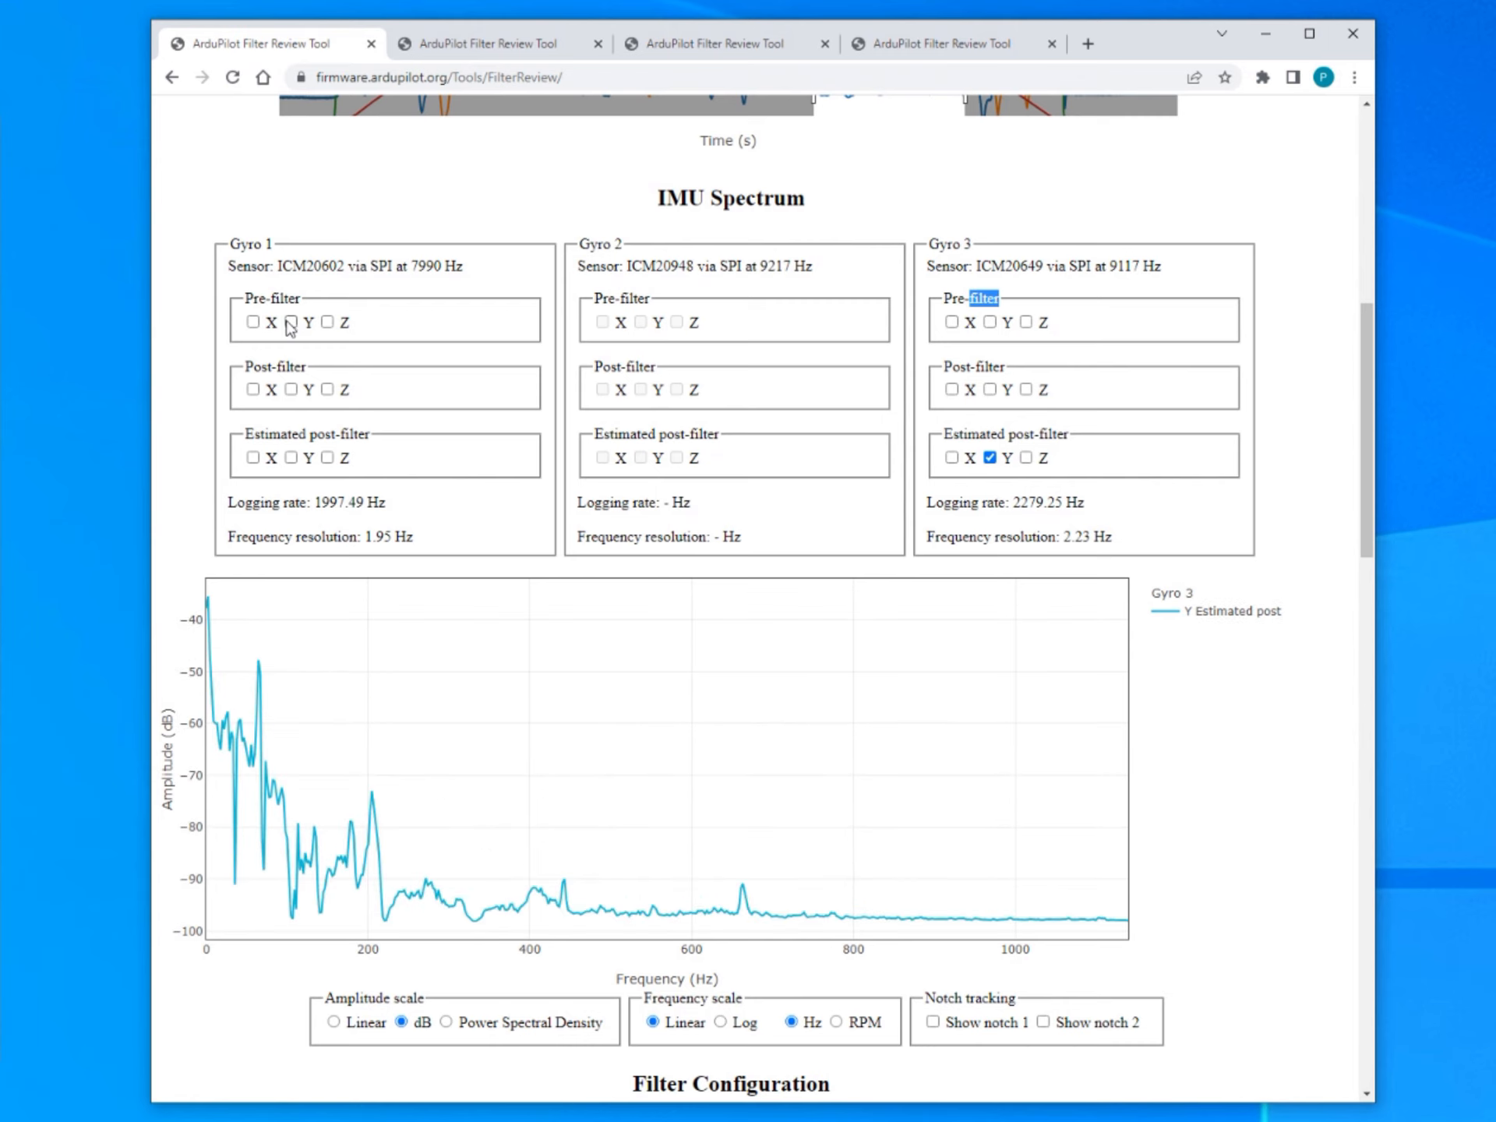
pyautogui.click(252, 322)
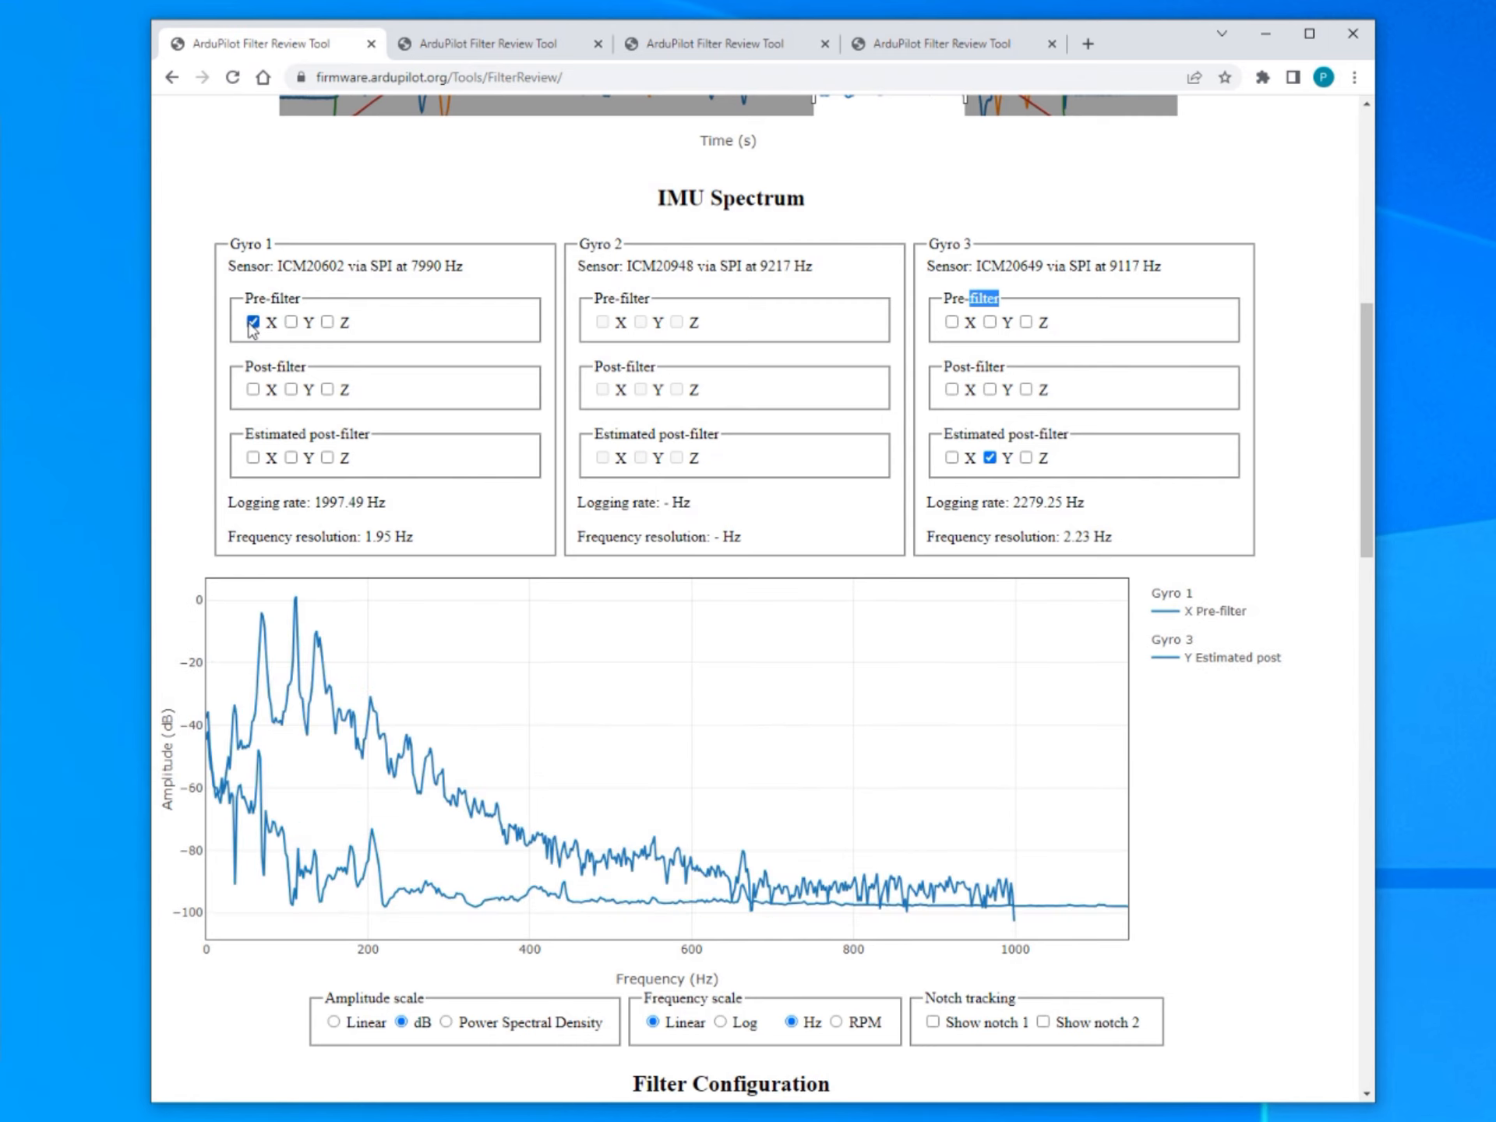
pyautogui.click(989, 458)
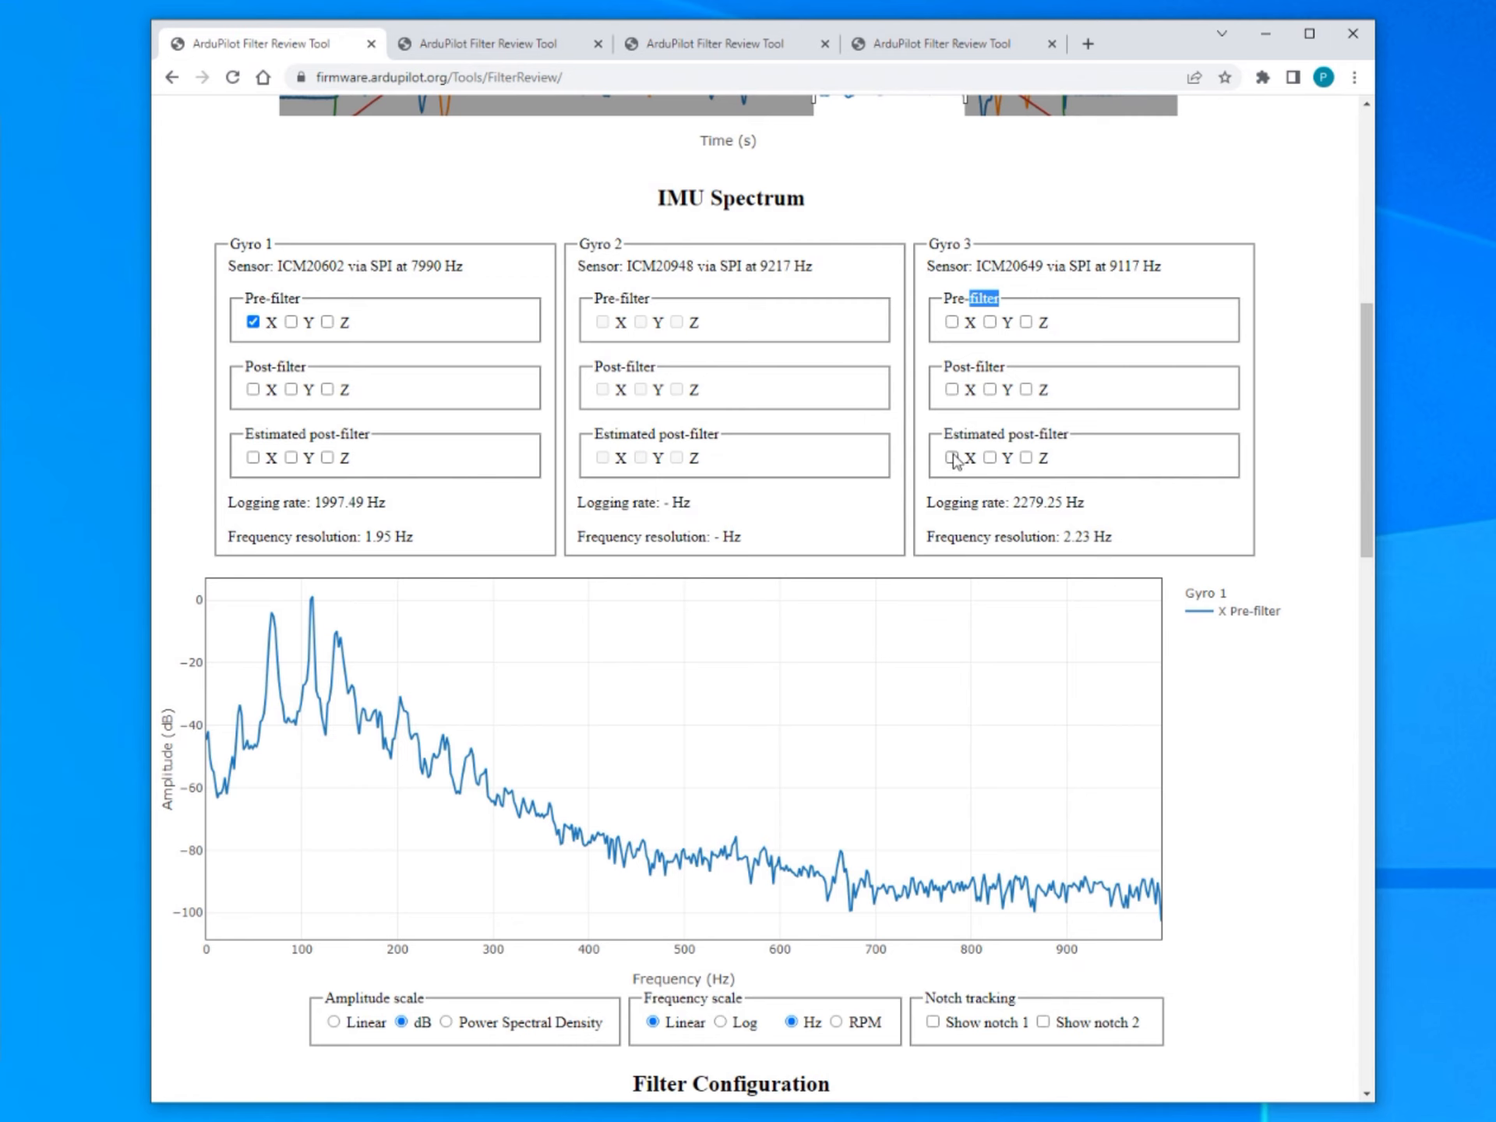
pyautogui.click(952, 458)
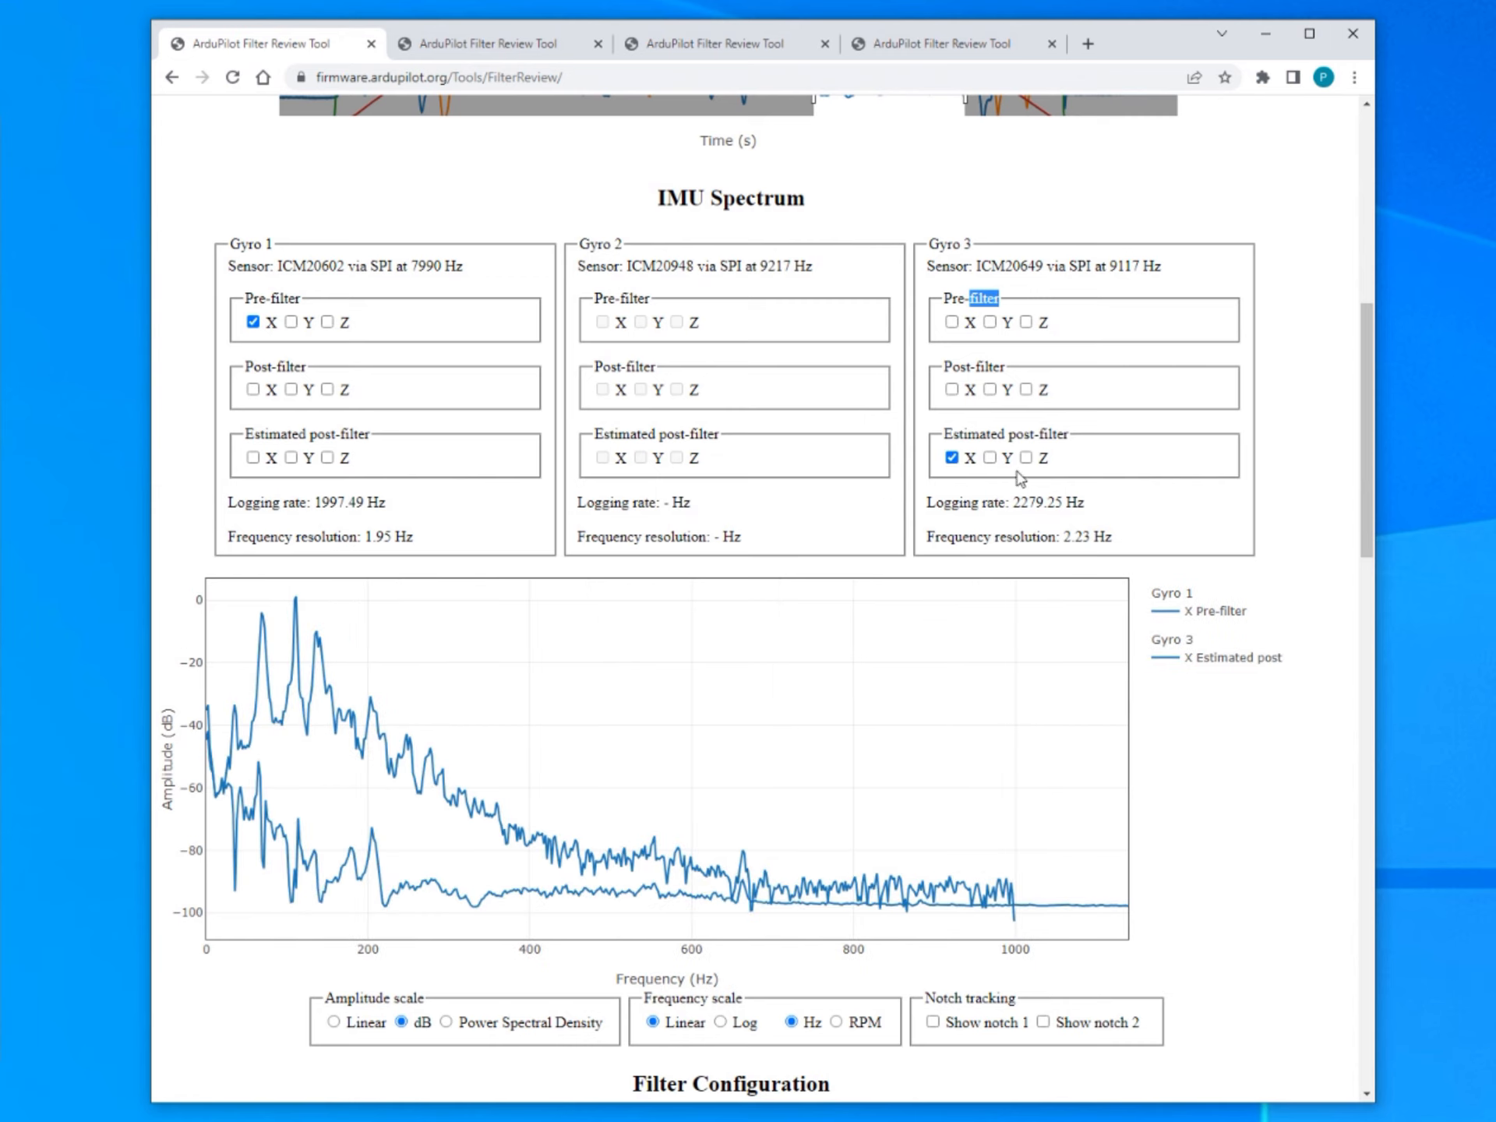
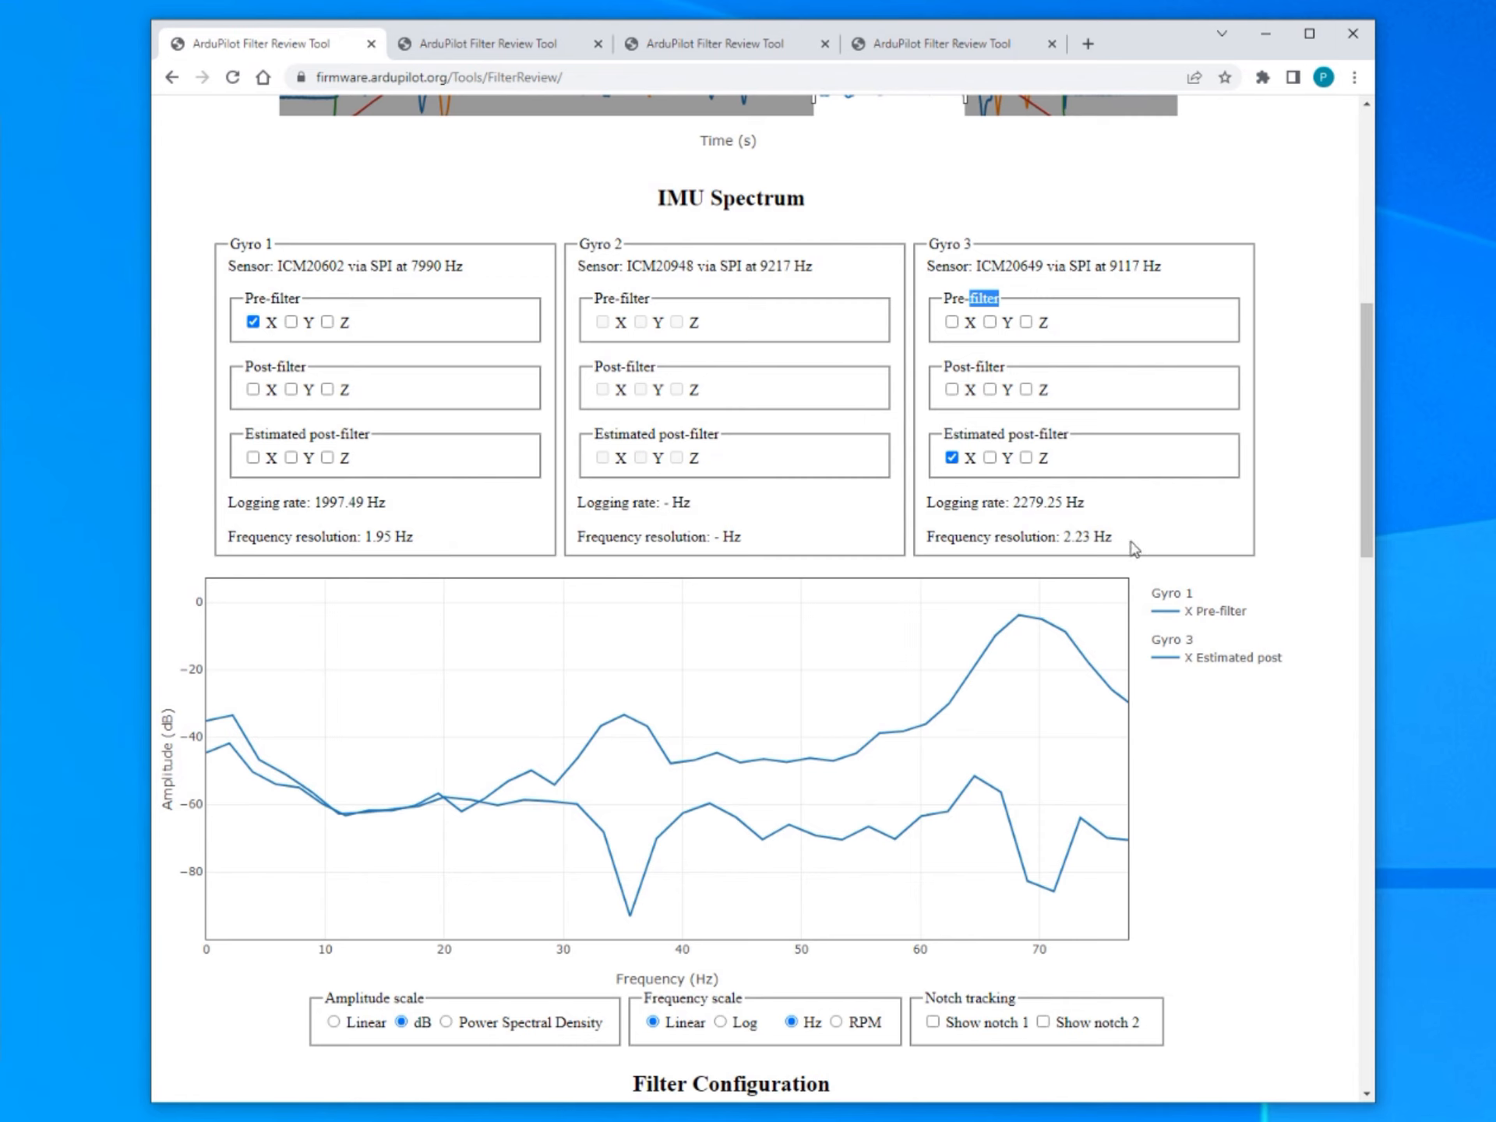
# Reset the spectrum's zoom and show only Gyro 3's pre-filter, post-filter and estimated post-filter X traces, hiding Gyro 1's.
pyautogui.click(1285, 571)
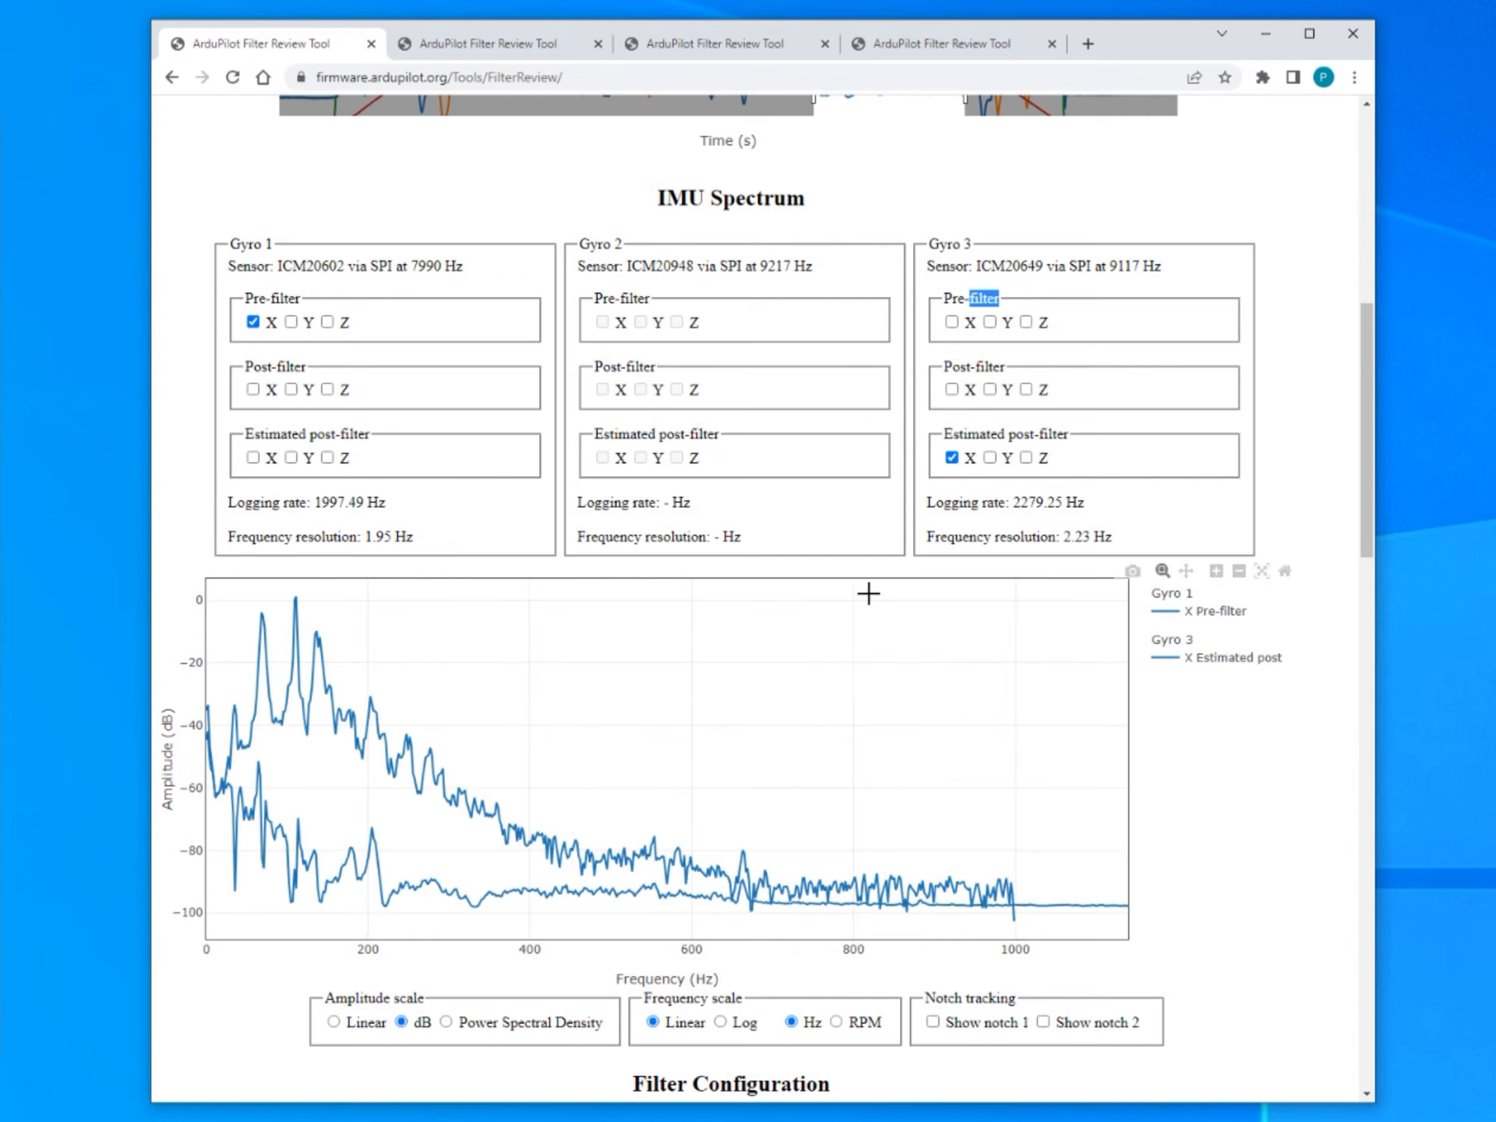
pyautogui.click(996, 460)
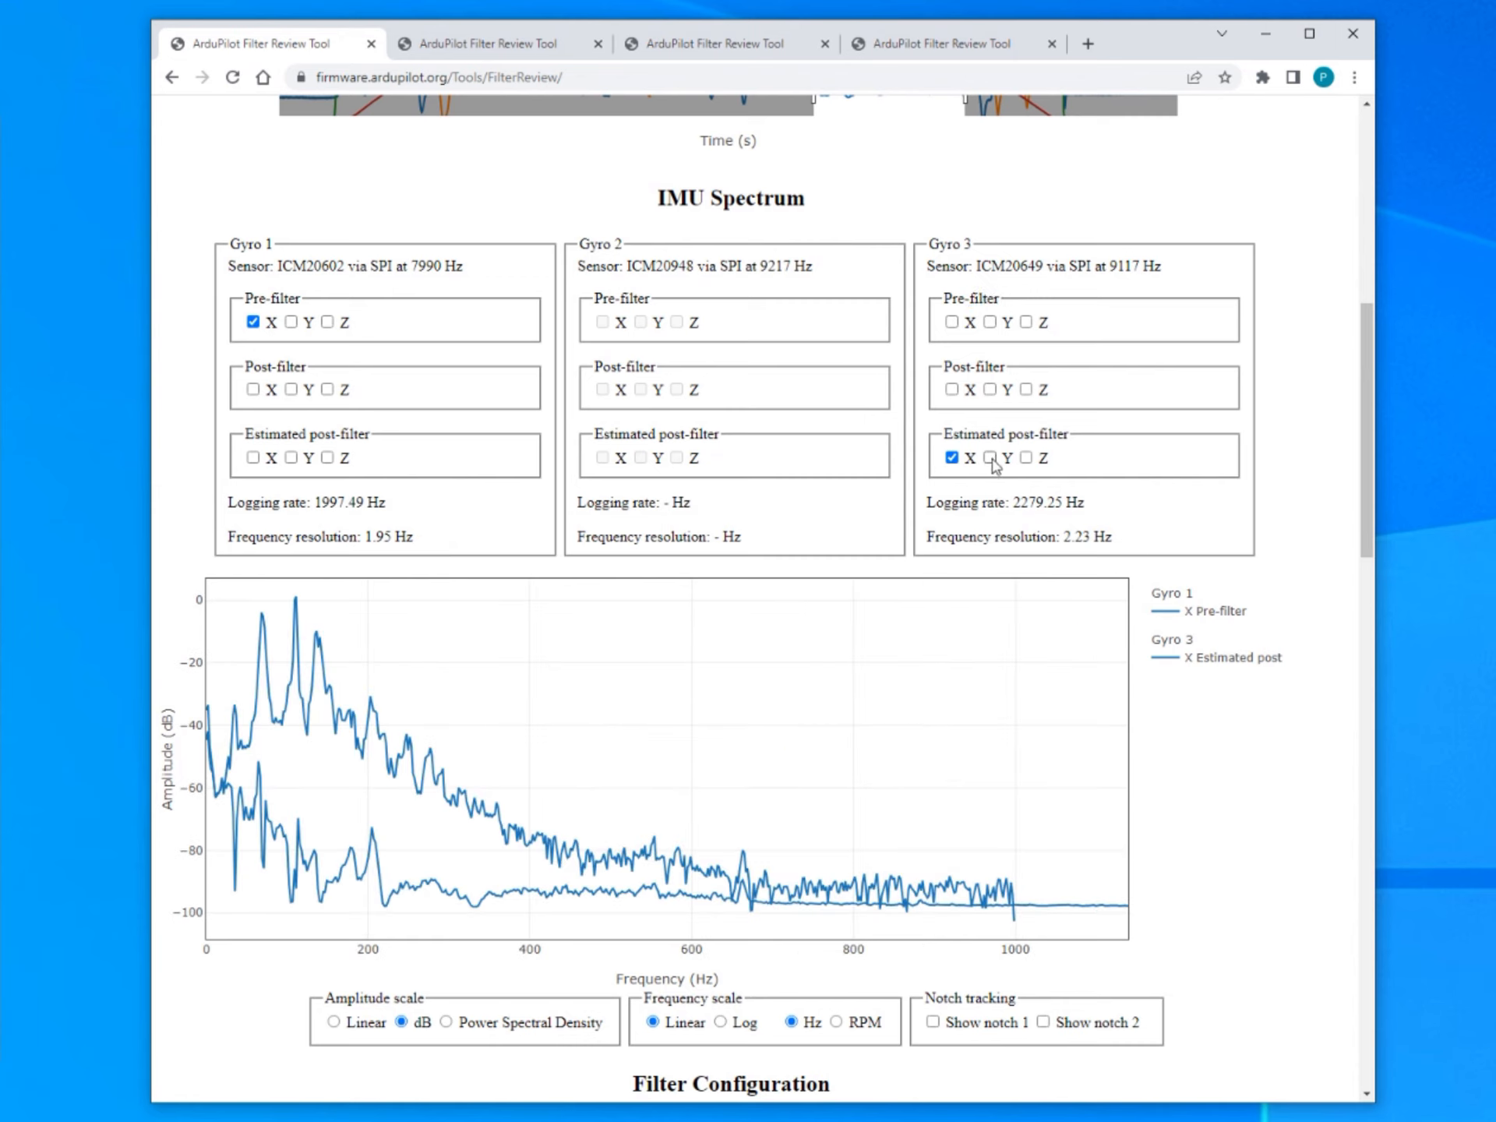
pyautogui.click(952, 388)
pyautogui.click(952, 321)
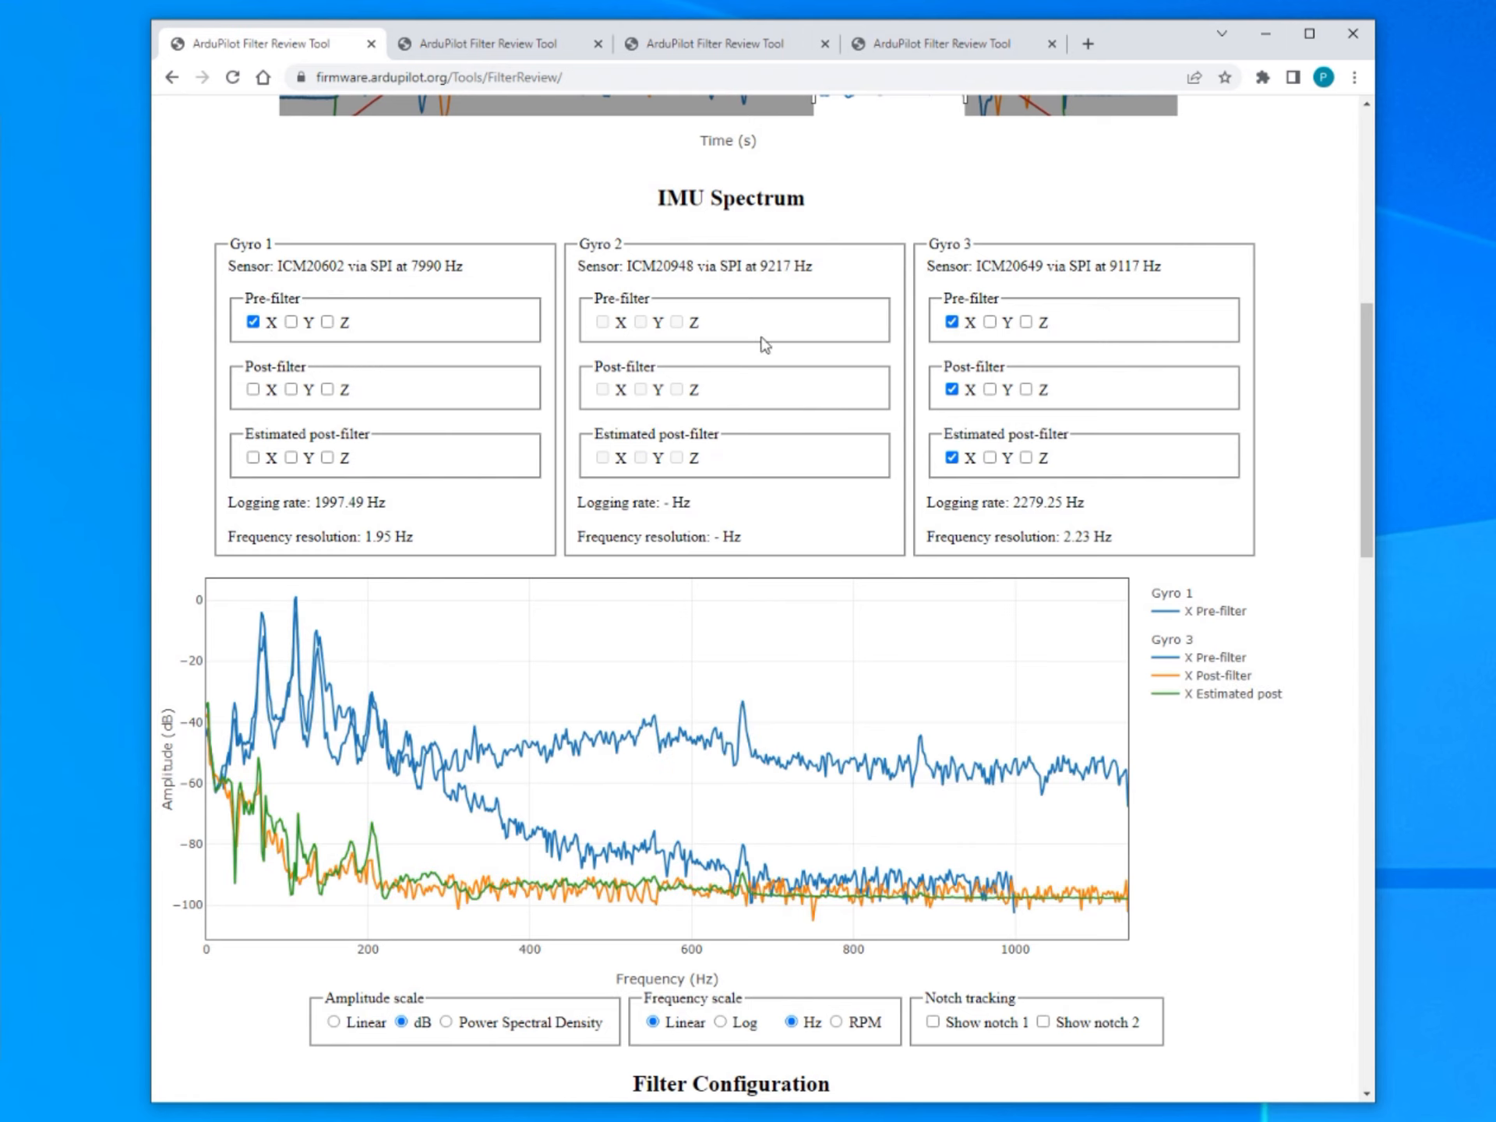
pyautogui.click(252, 322)
# View the IMU spectrum on the Linear amplitude scale and return it to dB.
pyautogui.scroll(-2, 877, 846)
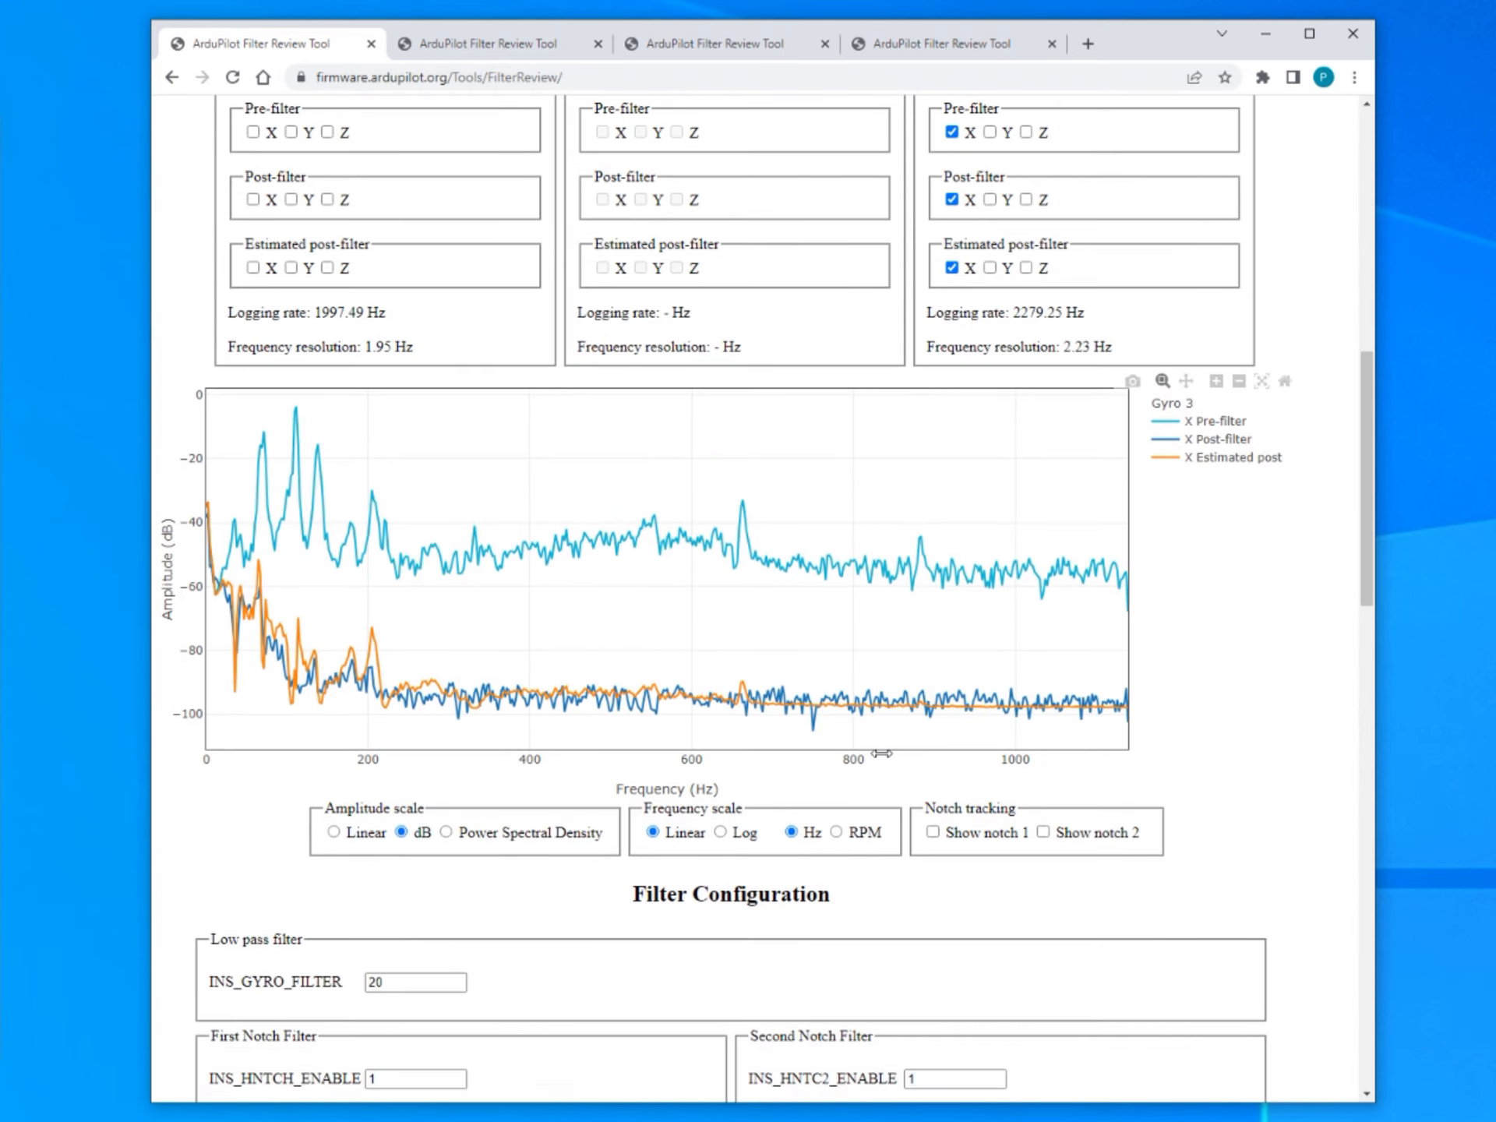
pyautogui.scroll(5, 835, 702)
pyautogui.scroll(-5, 835, 701)
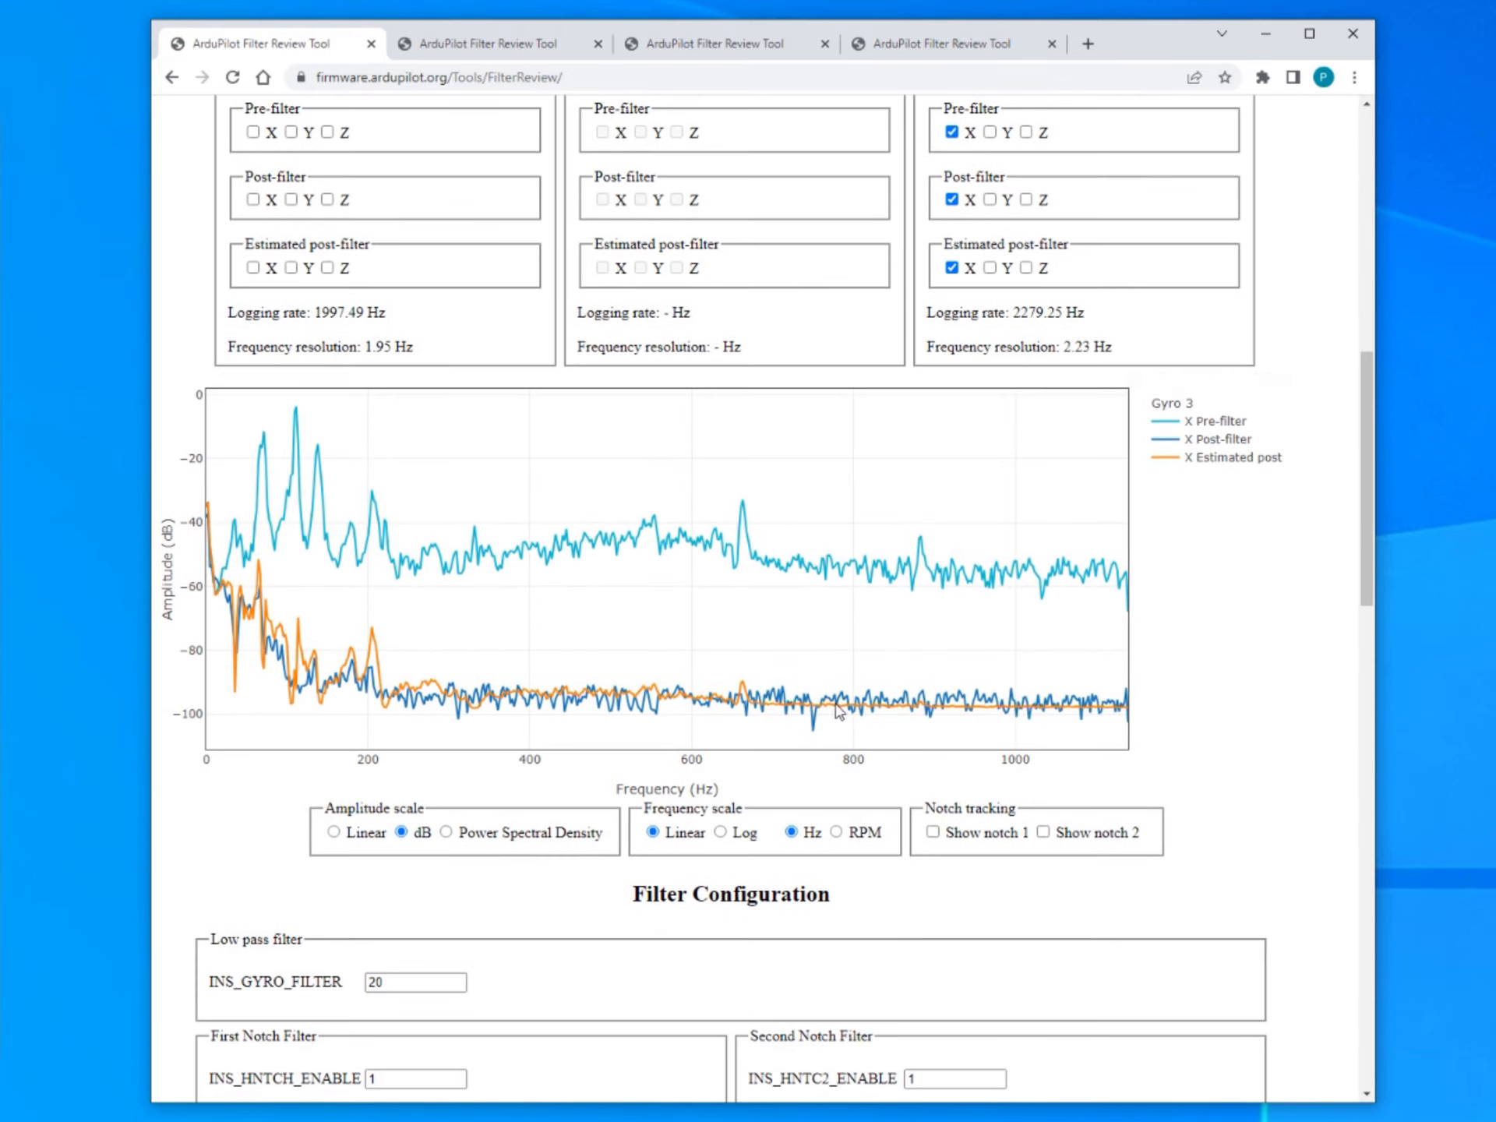
pyautogui.click(335, 832)
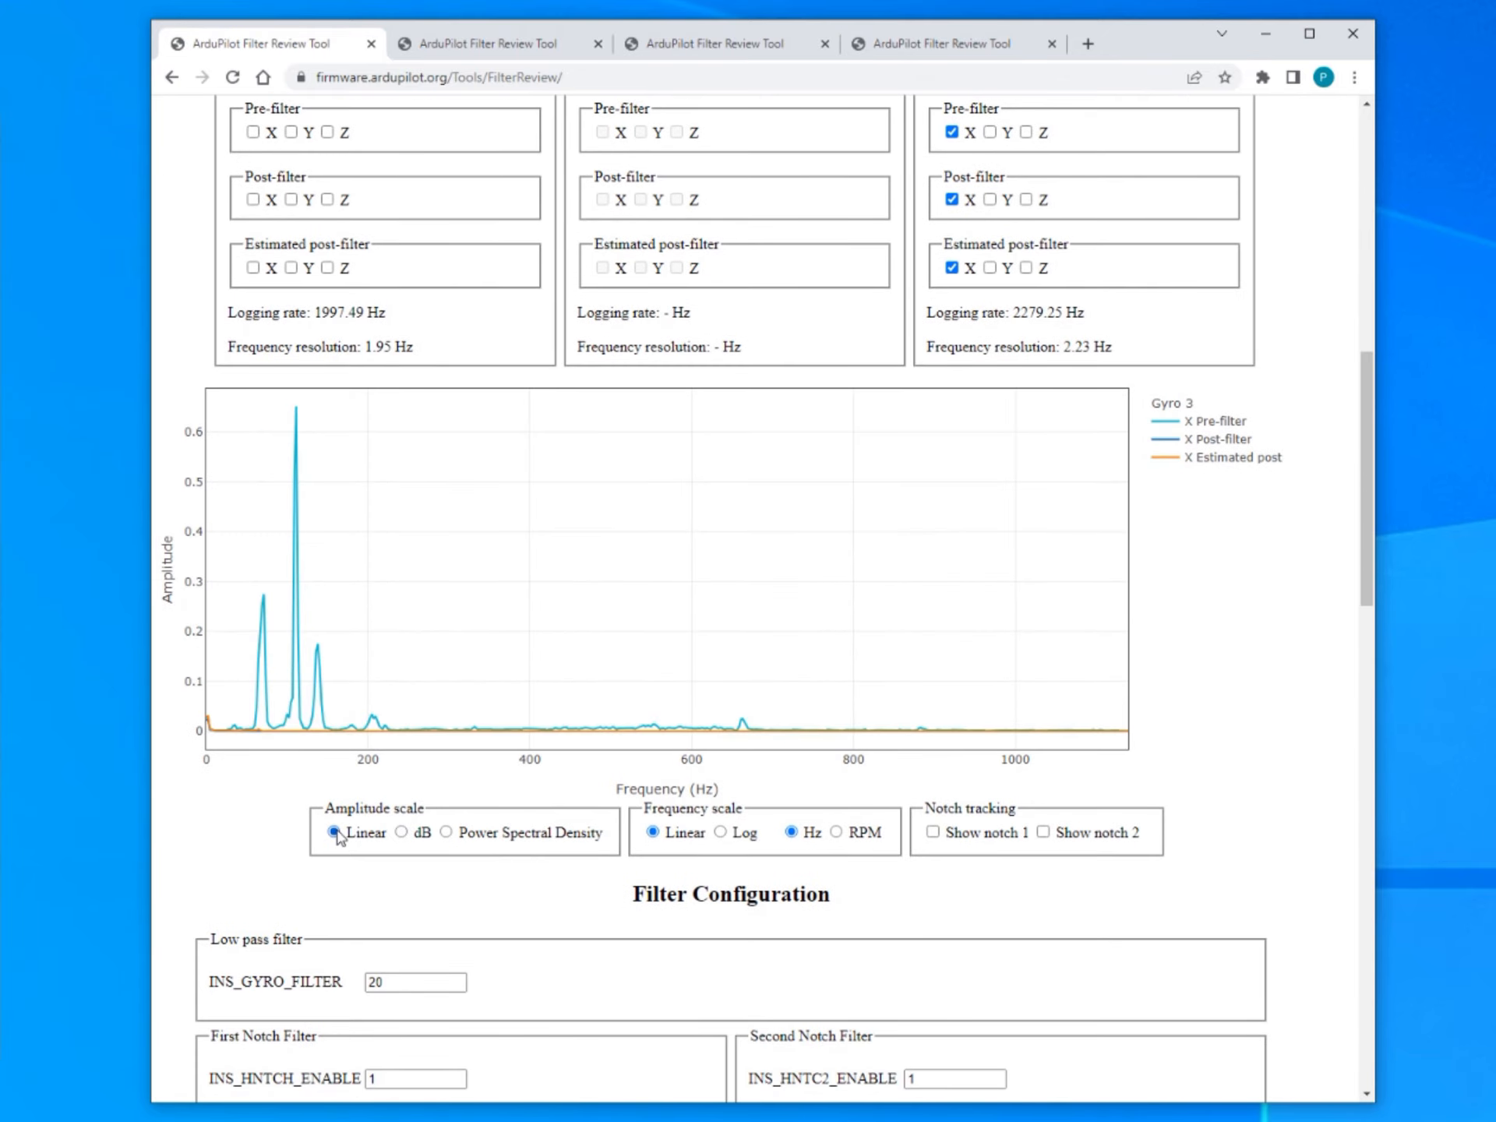
pyautogui.click(401, 833)
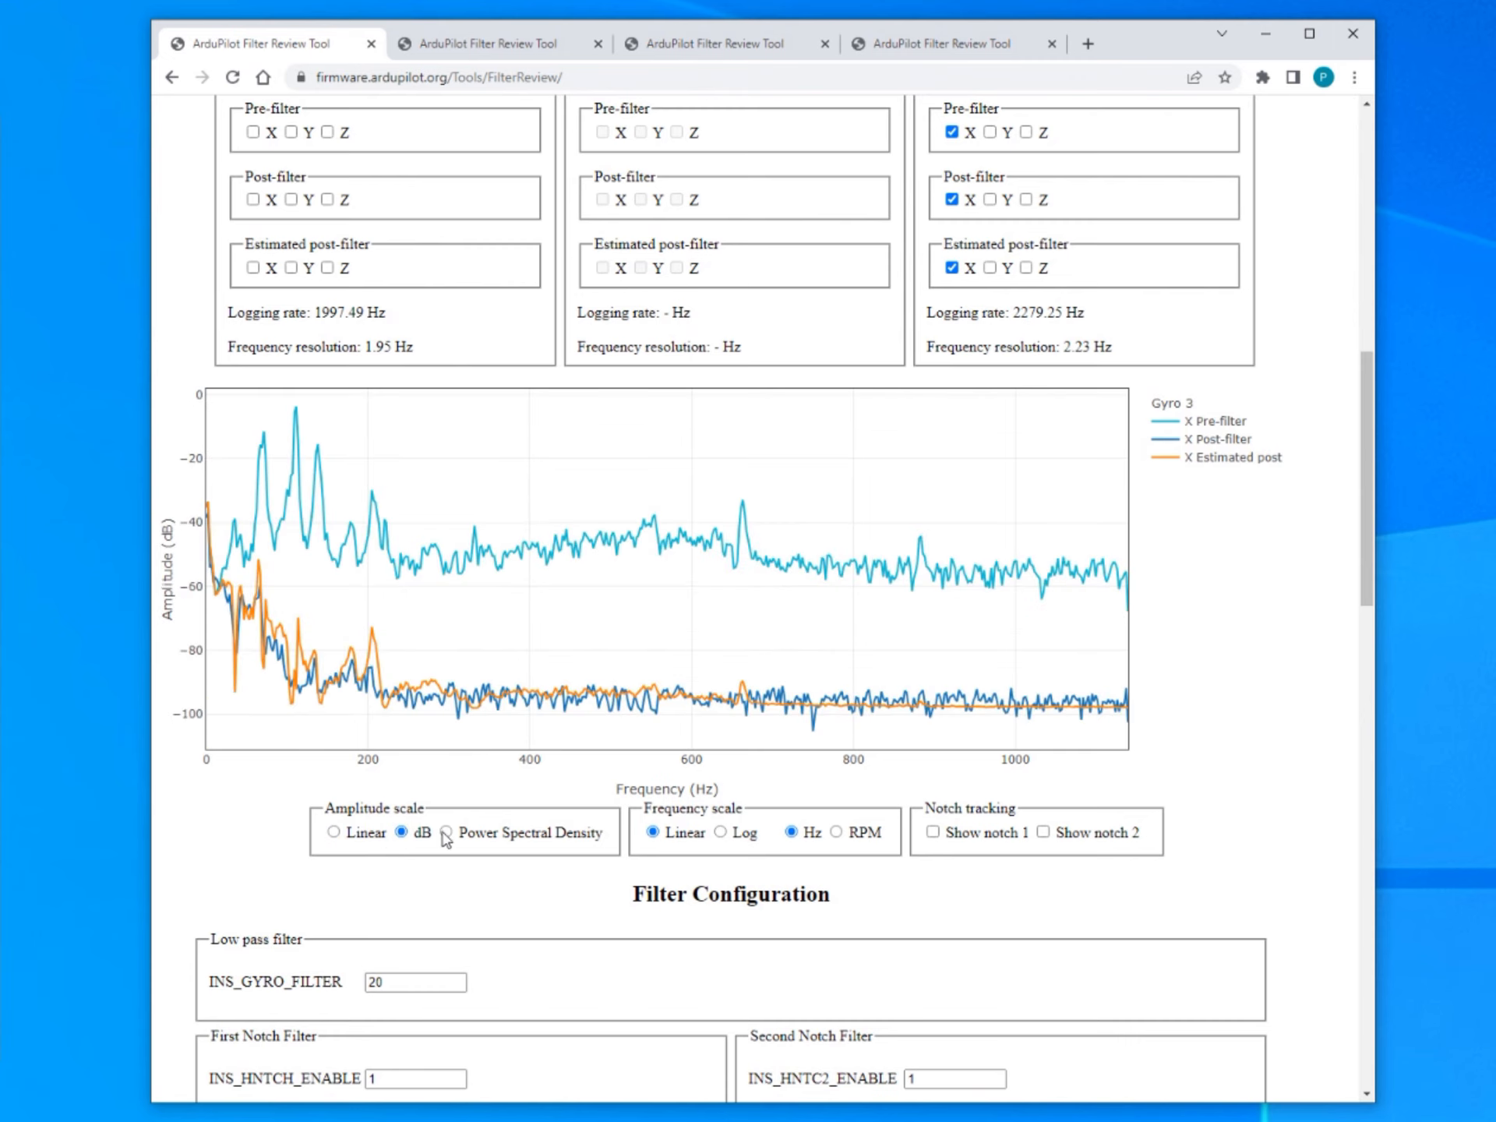
# View the spectrum's amplitude as Power Spectral Density and return it to dB, and try the Log frequency scale before returning to Linear.
pyautogui.click(446, 833)
pyautogui.click(401, 833)
pyautogui.click(720, 833)
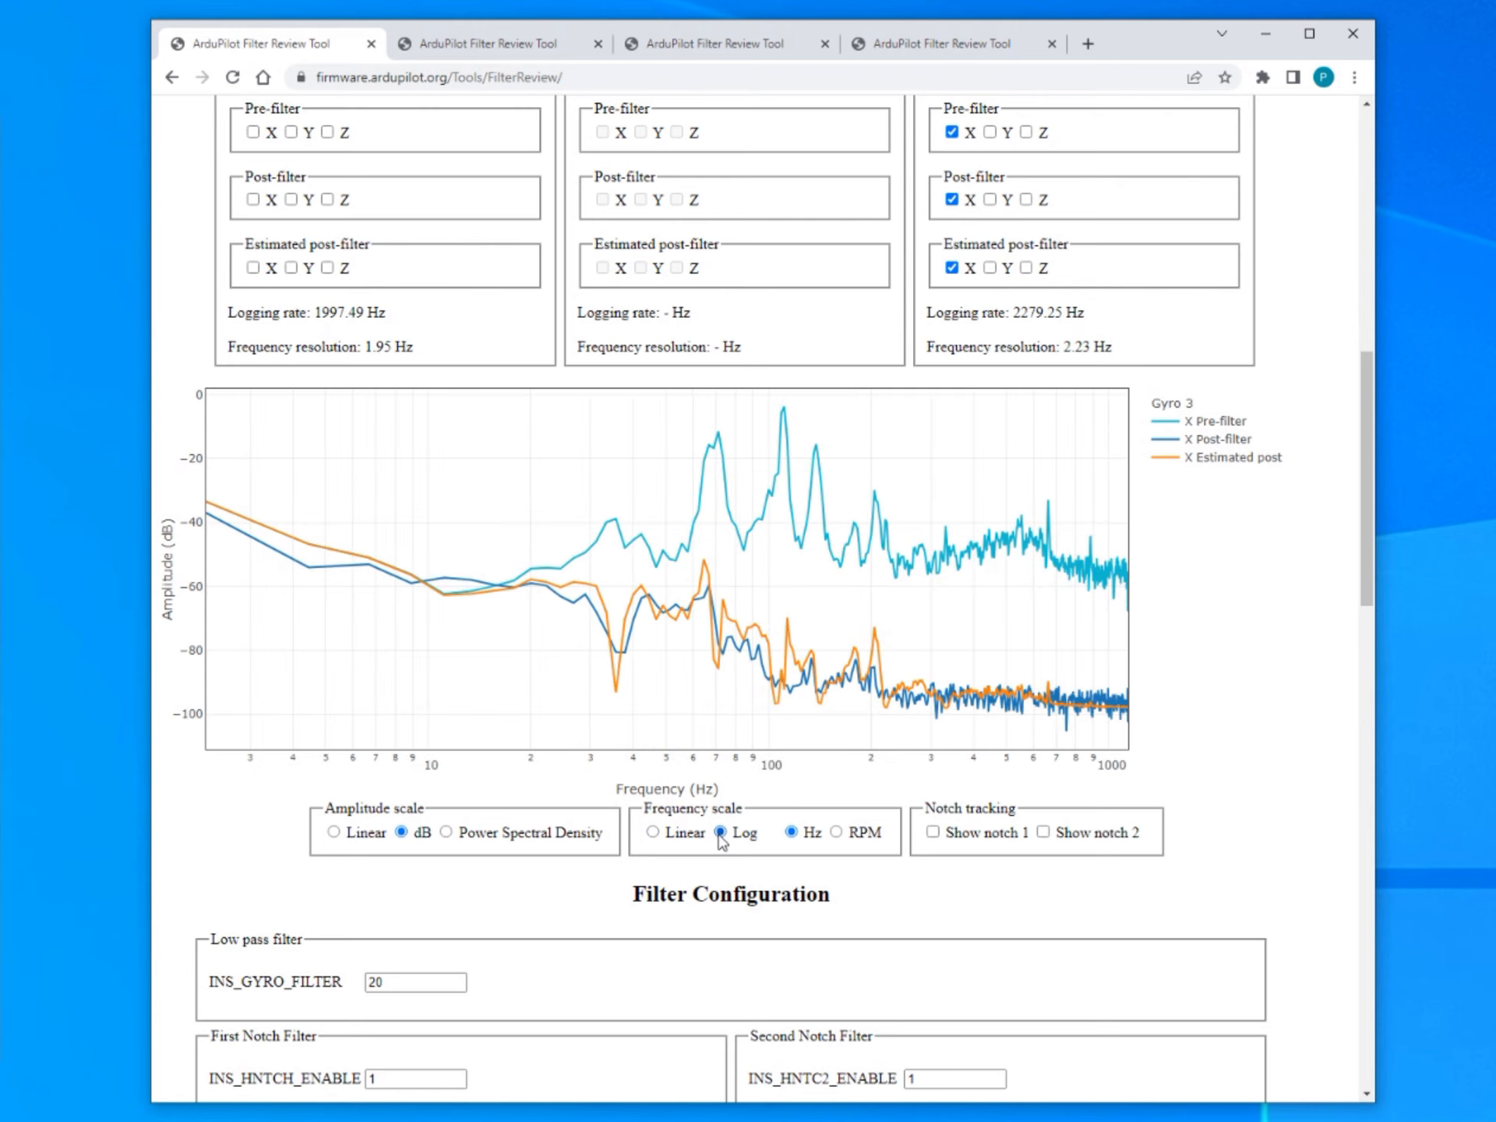
pyautogui.click(653, 833)
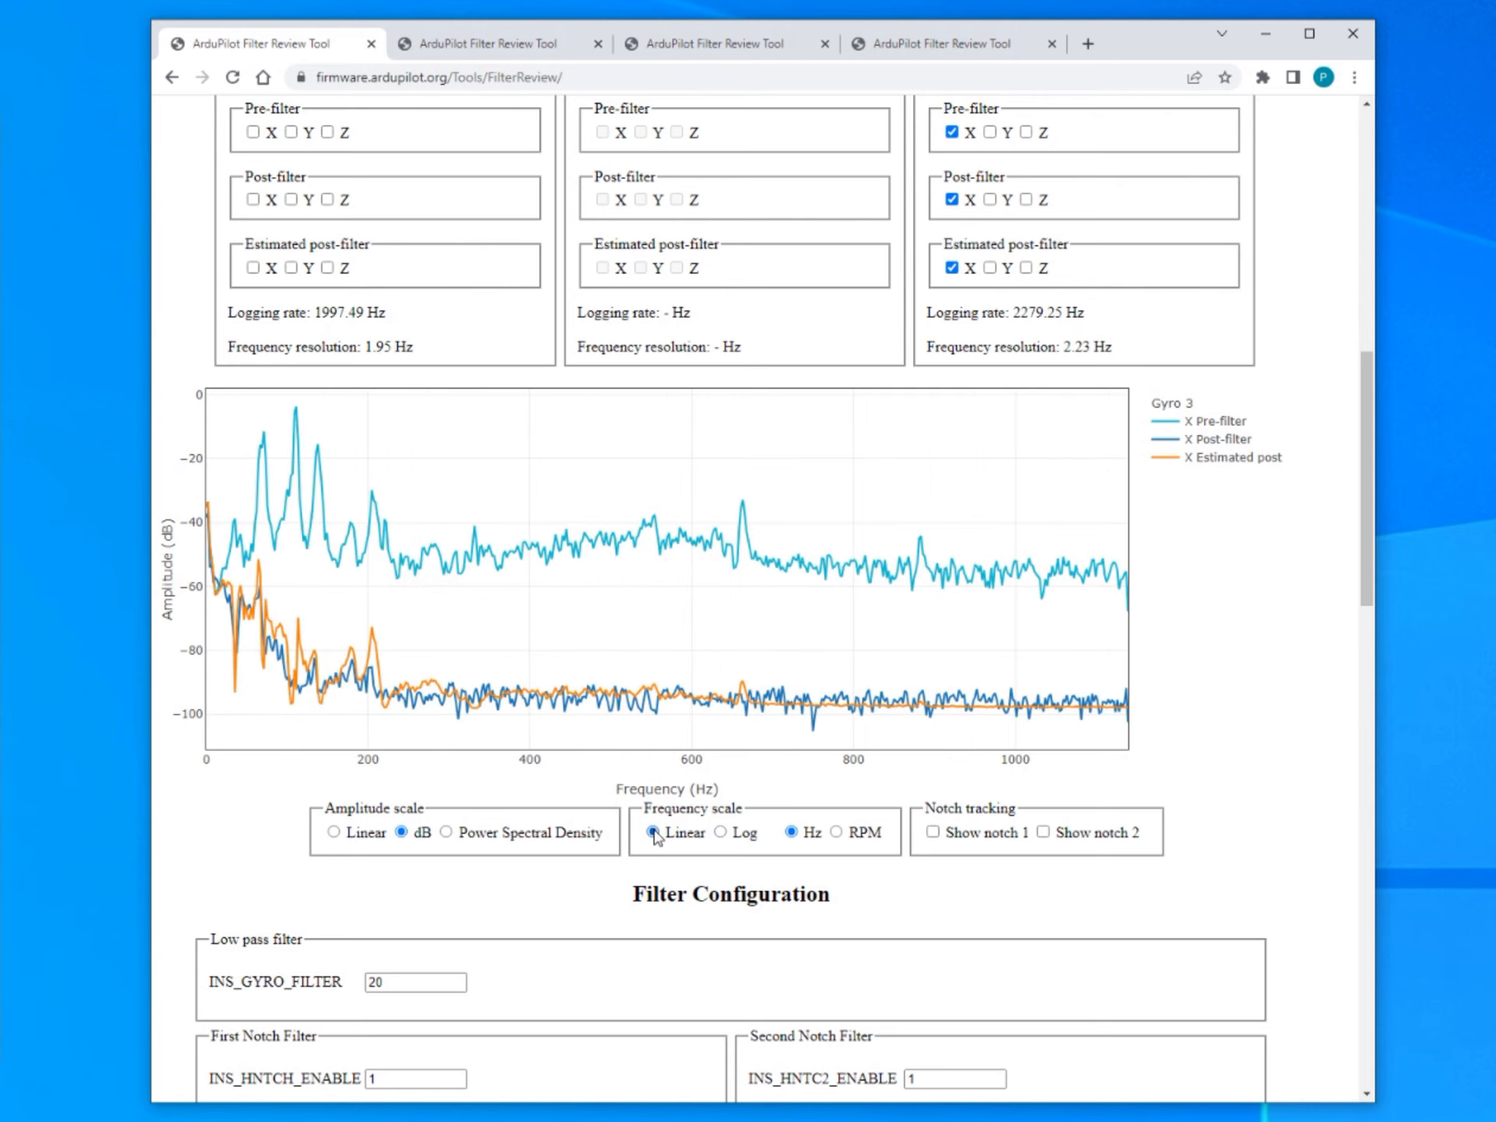
# View the spectrum in RPM, examine the highest pre-filter peak zoomed in and at full range, and return the frequency scale to Hz.
pyautogui.click(837, 833)
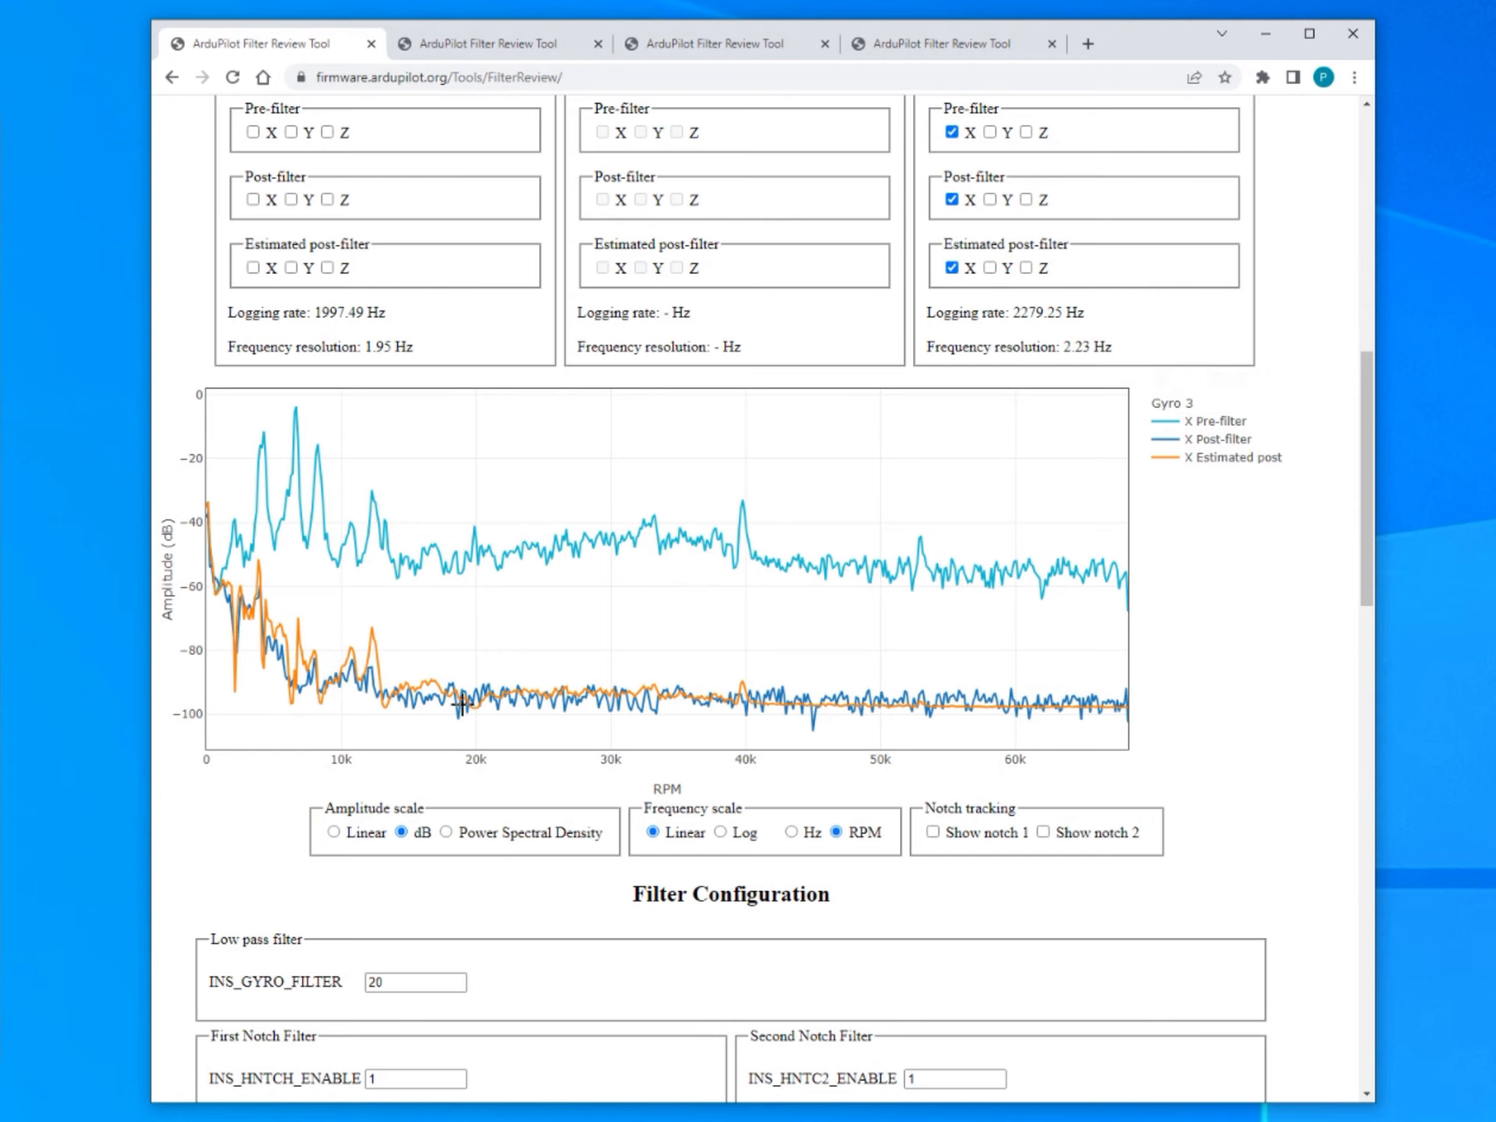
pyautogui.moveTo(288, 396); pyautogui.dragTo(317, 716)
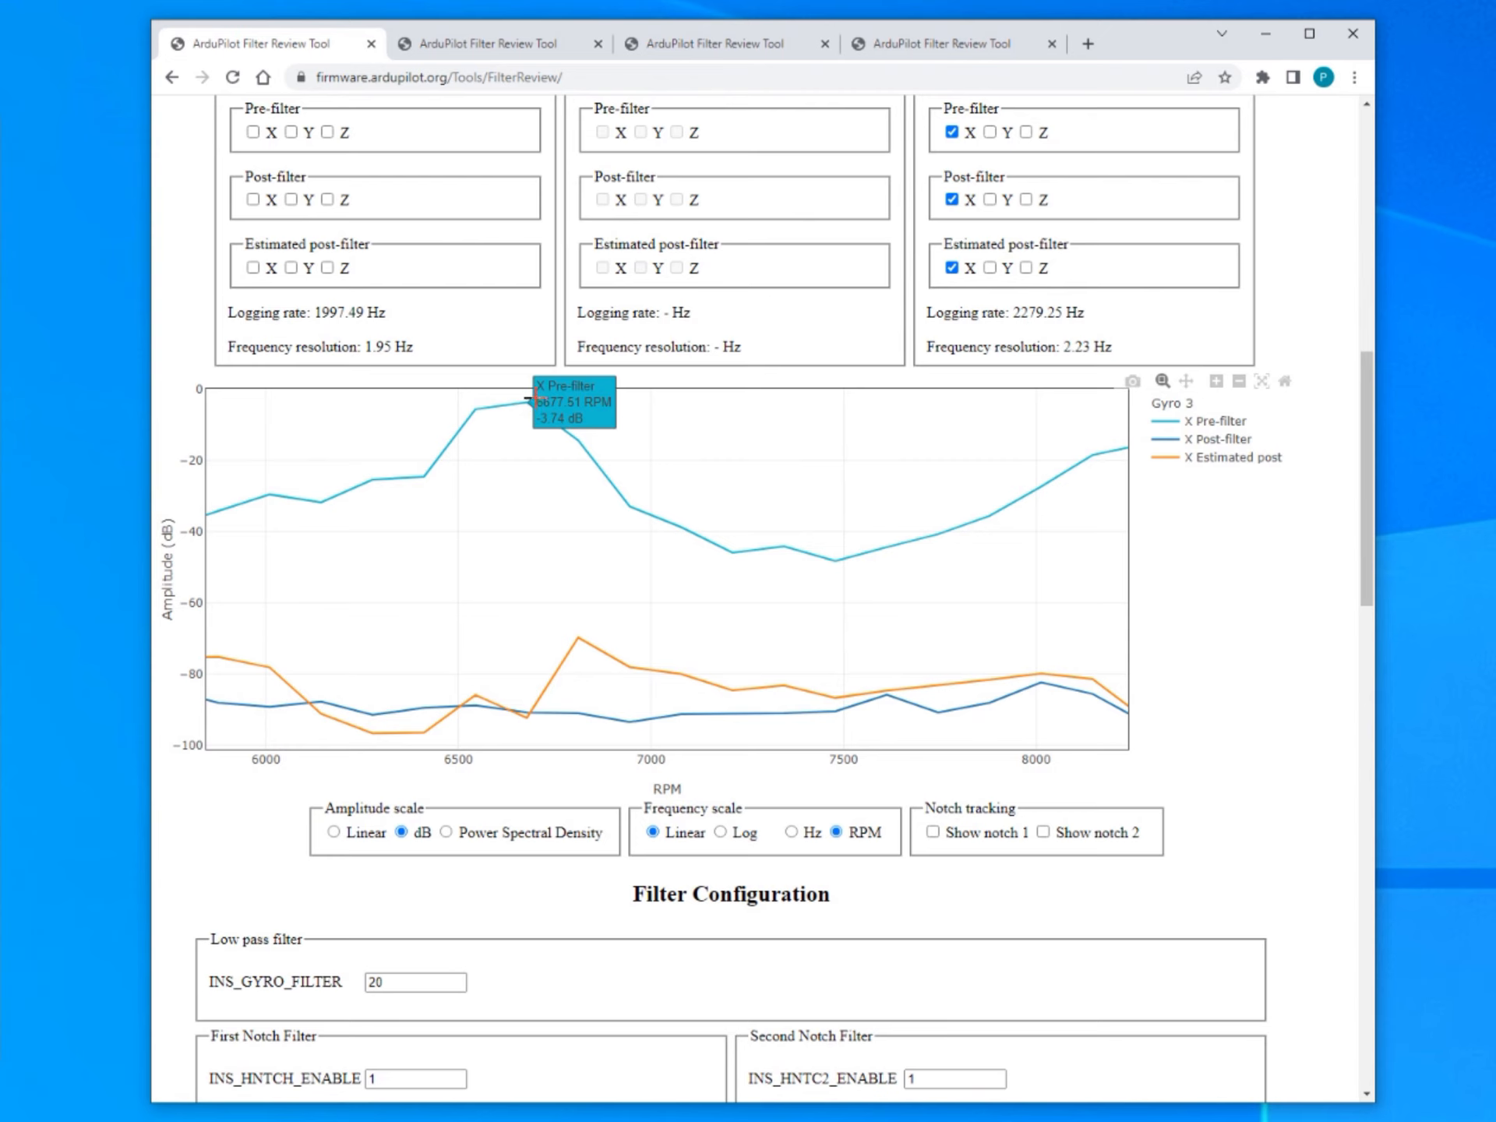
pyautogui.click(1285, 385)
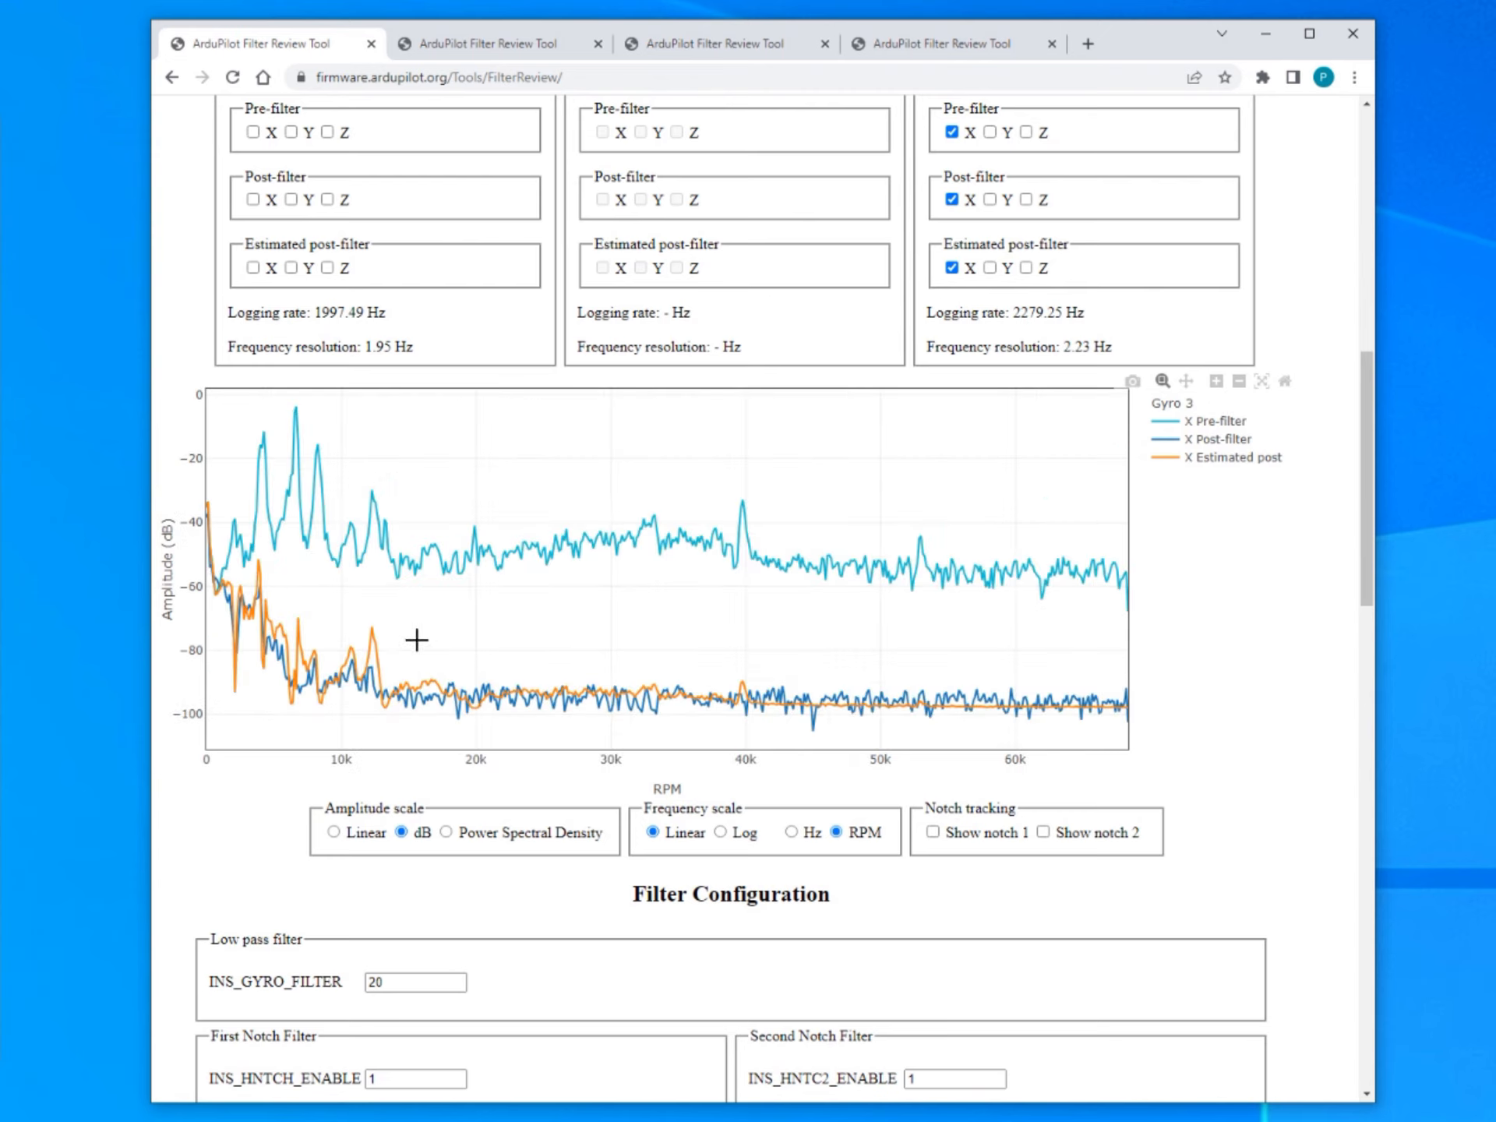
pyautogui.moveTo(289, 406)
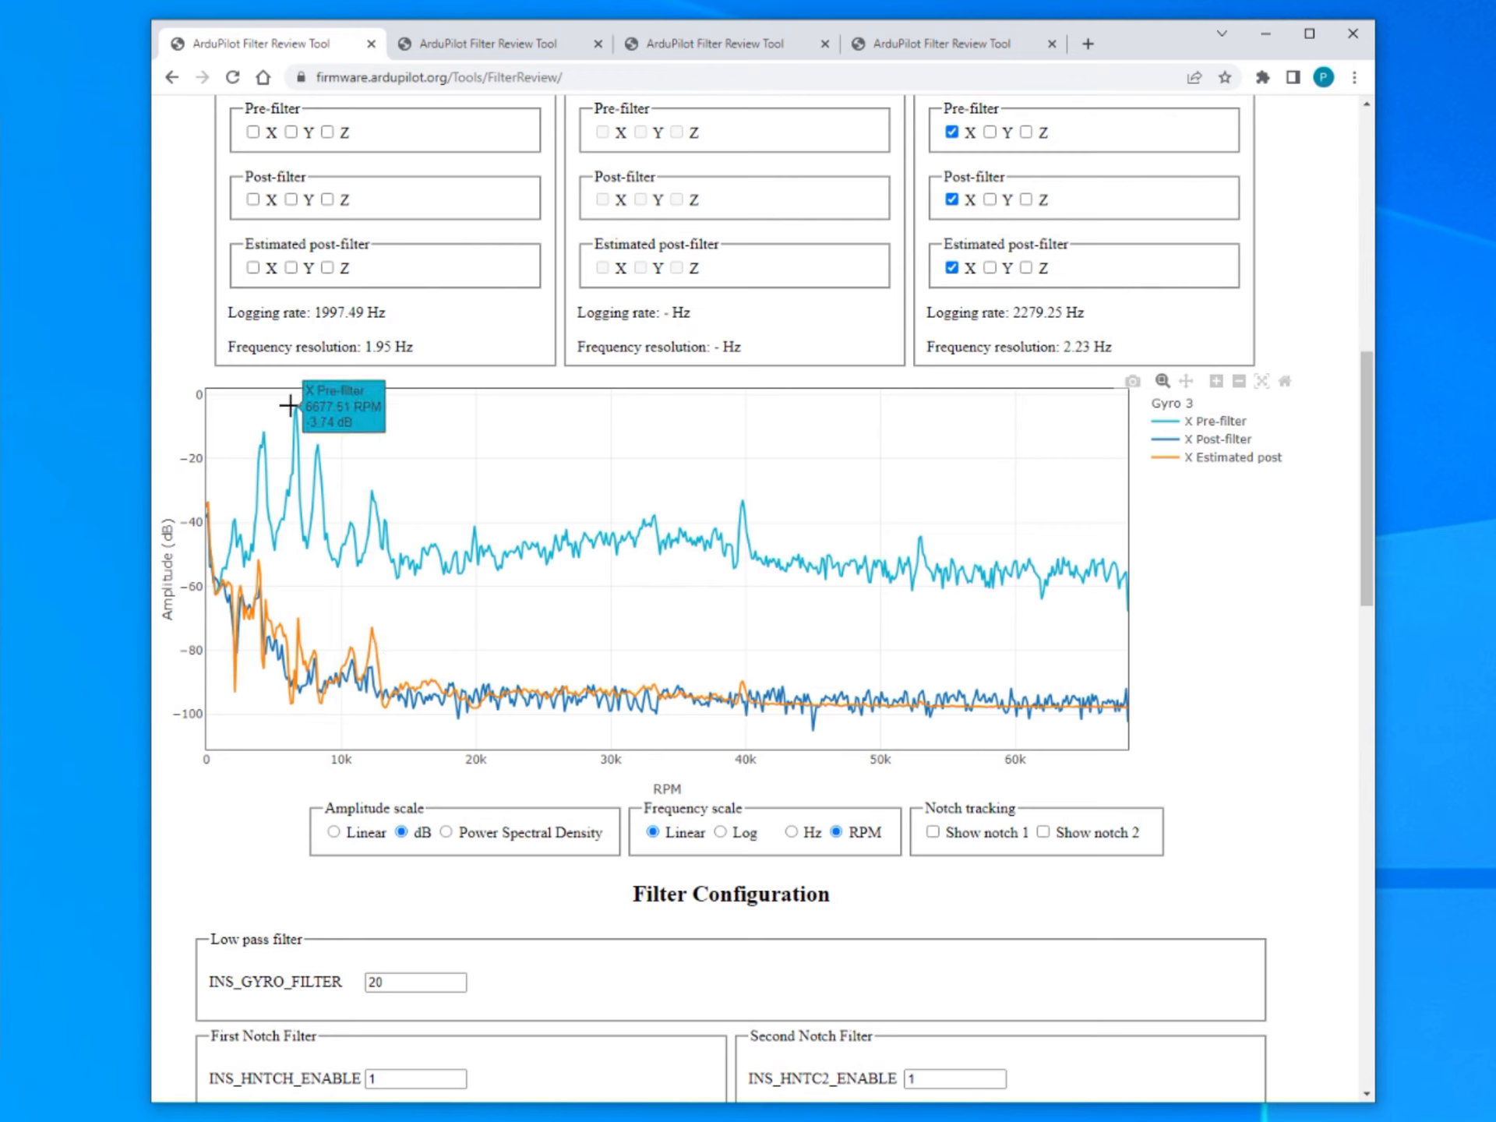
pyautogui.moveTo(744, 485)
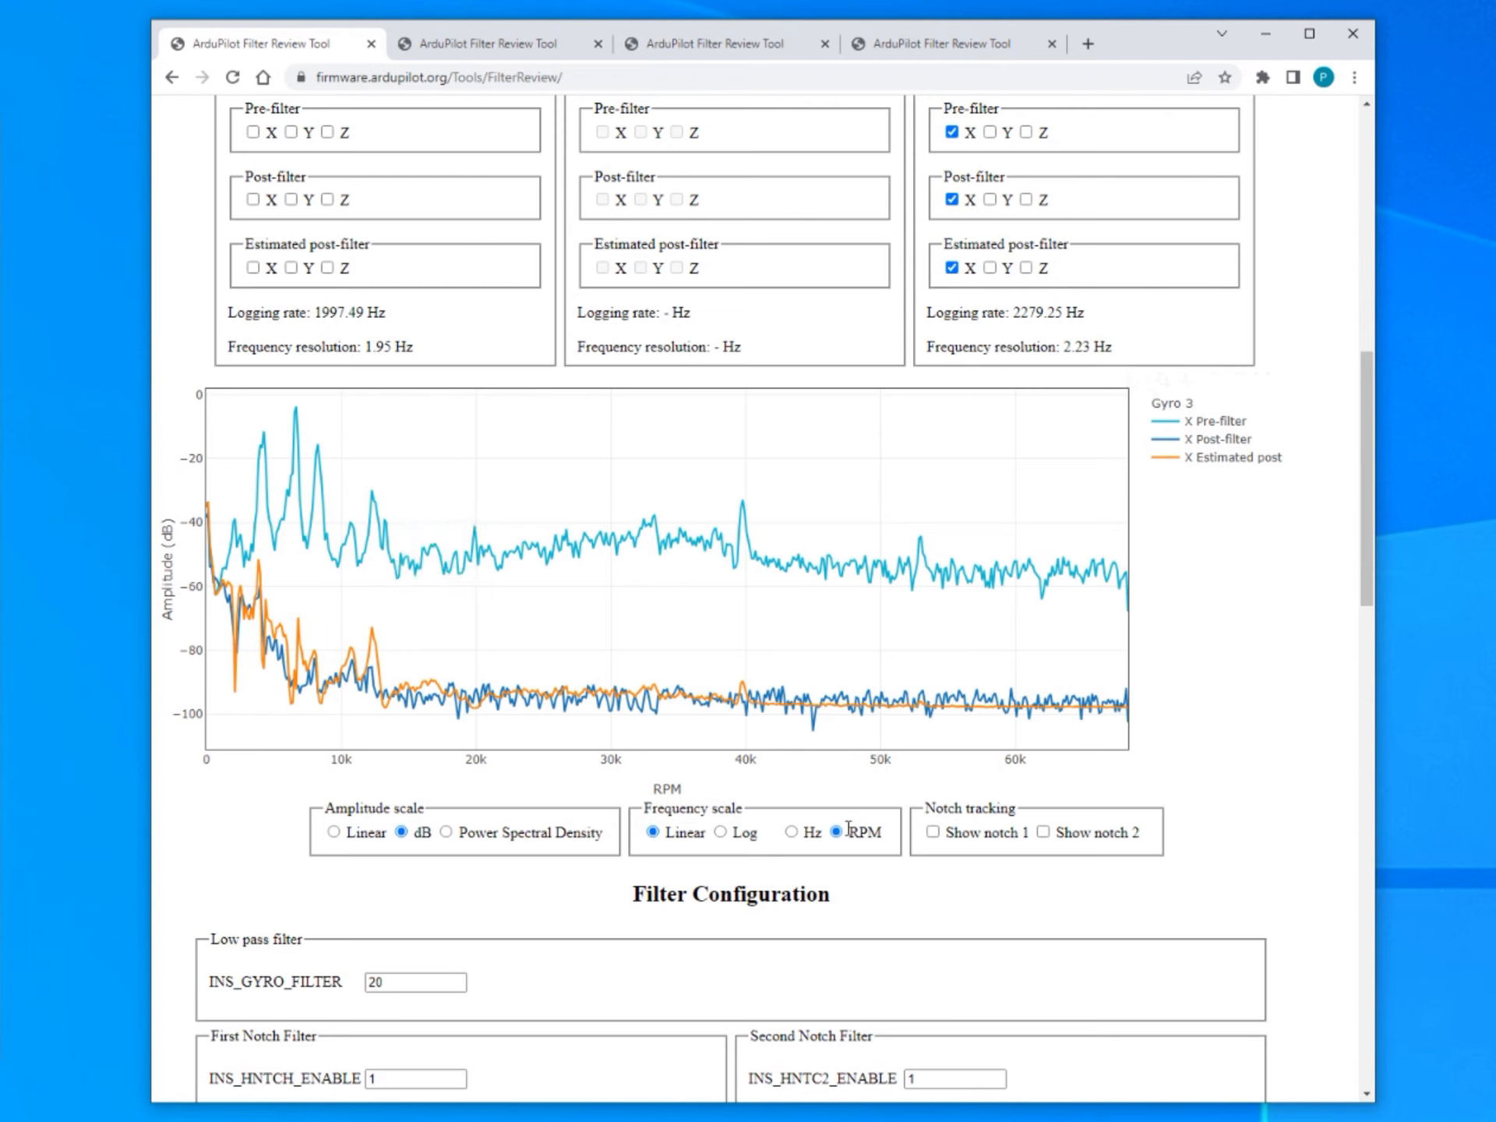
pyautogui.click(792, 832)
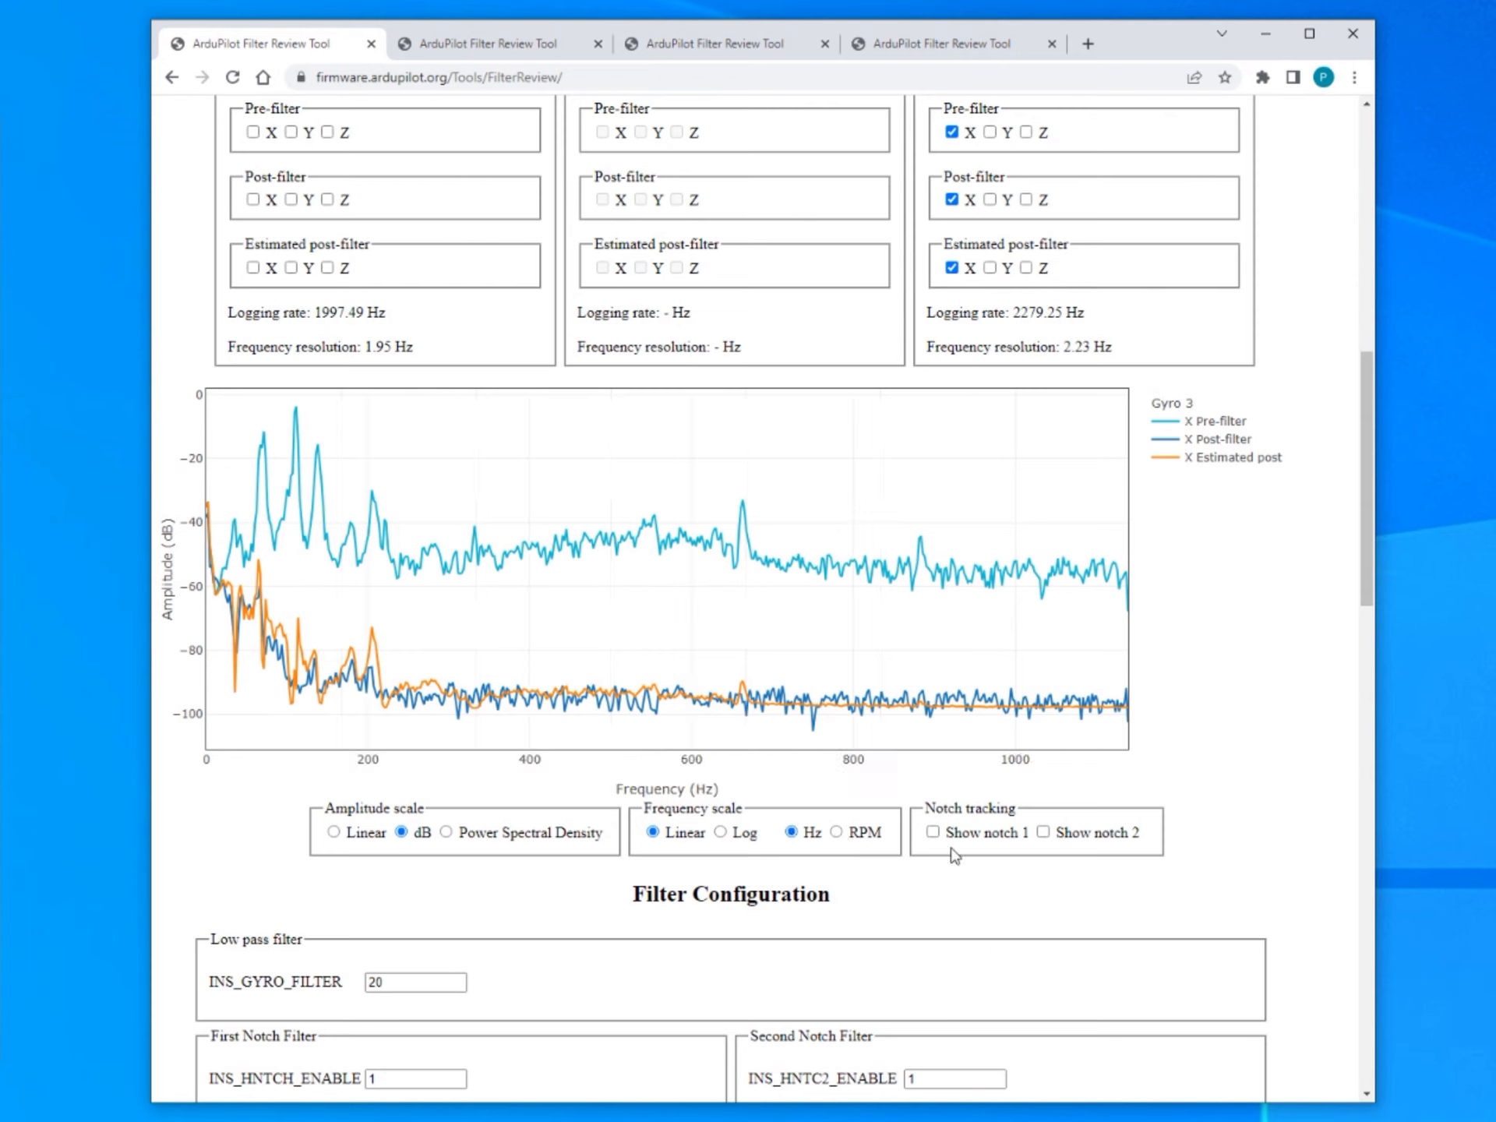
# Show notch 1 tracking on the spectrum and zoom into roughly the 0 to 195 Hz range to compare notches with noise peaks.
pyautogui.click(933, 832)
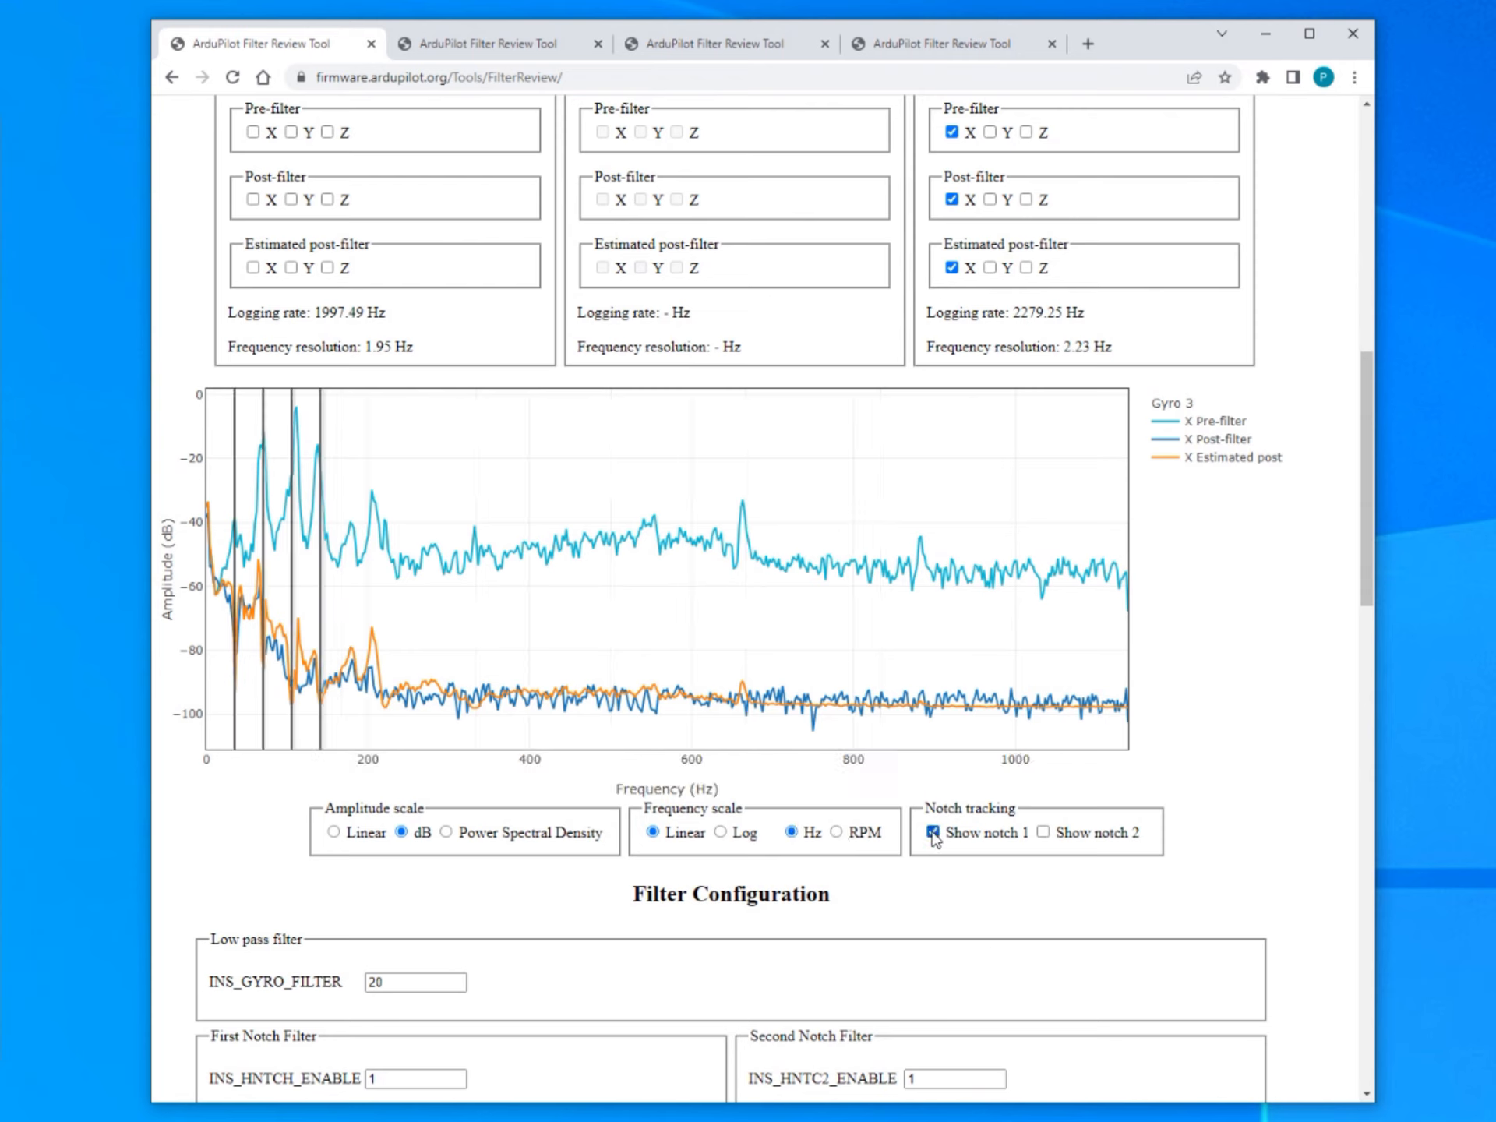
pyautogui.moveTo(364, 732); pyautogui.dragTo(199, 378)
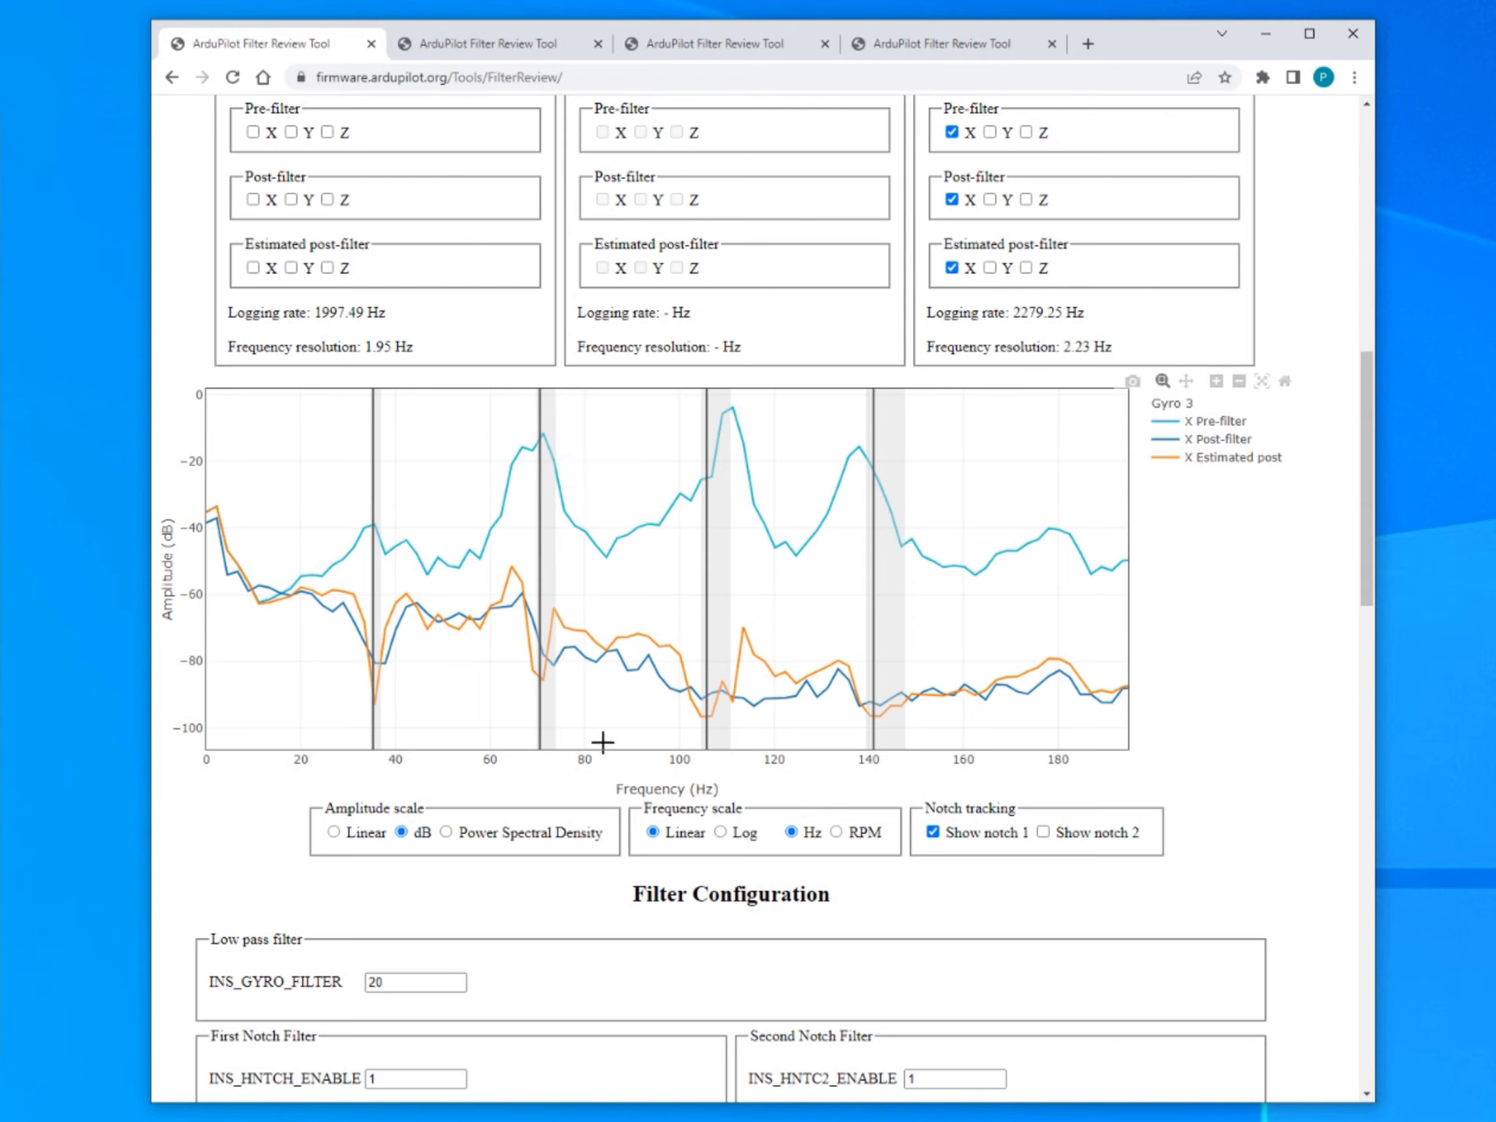
pyautogui.scroll(-2, 602, 742)
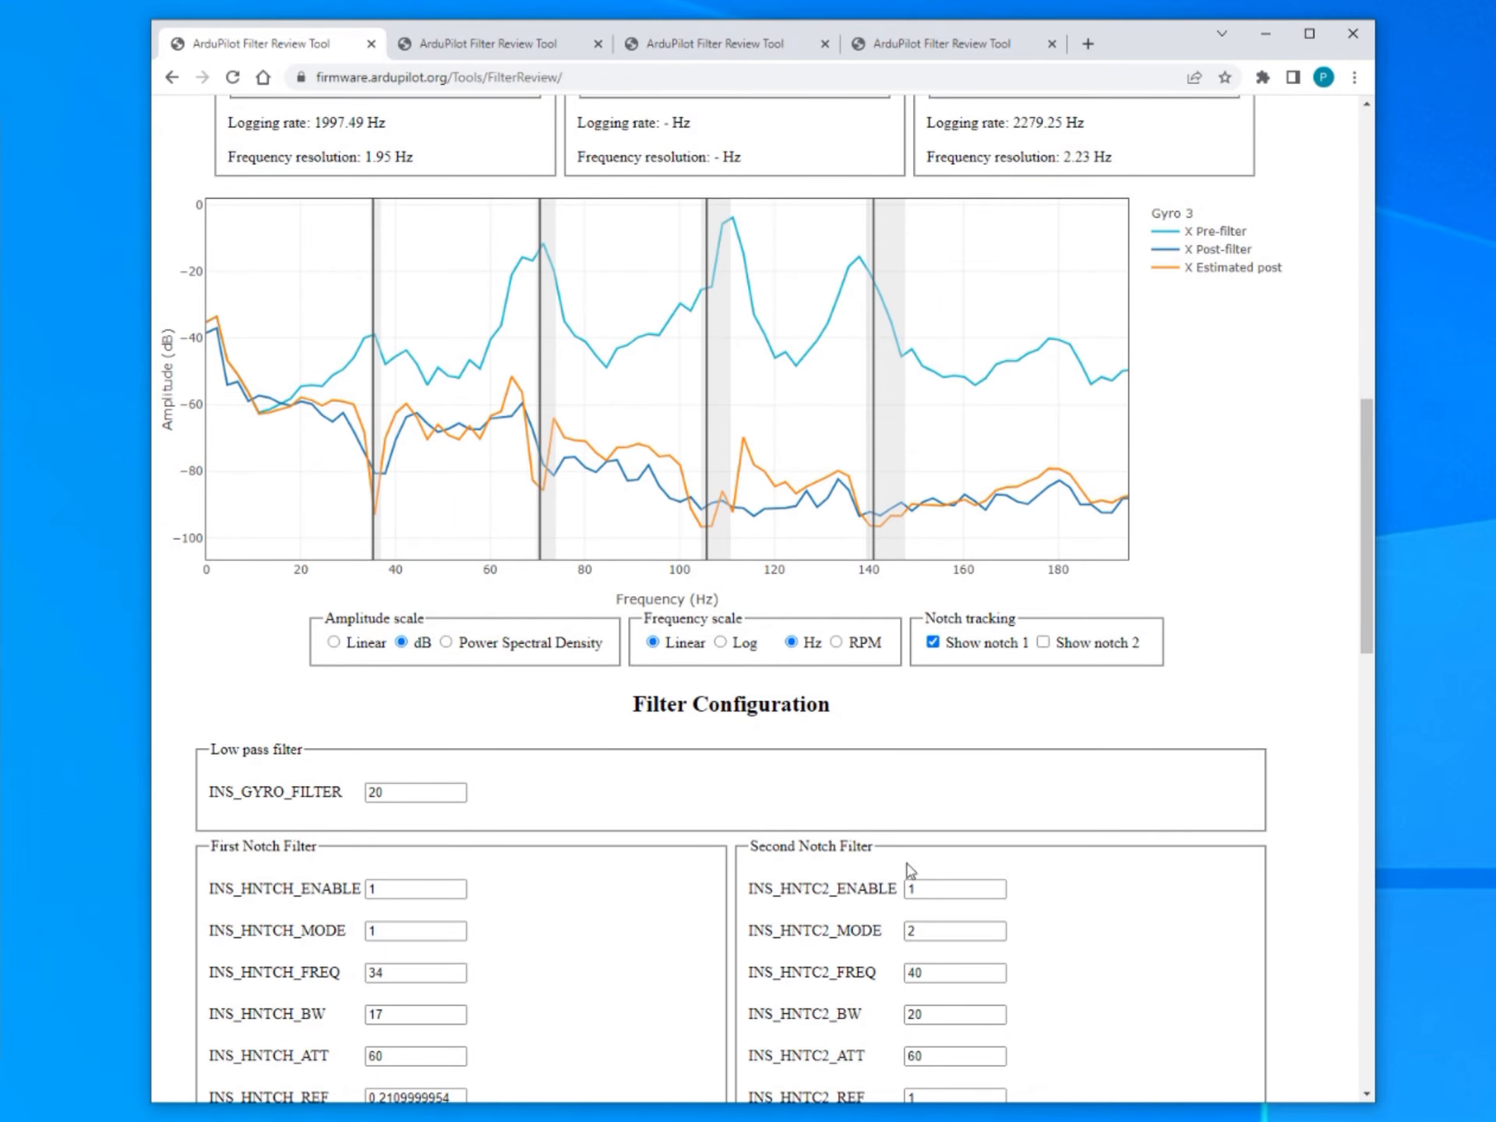
pyautogui.scroll(2, 904, 818)
pyautogui.scroll(1, 893, 658)
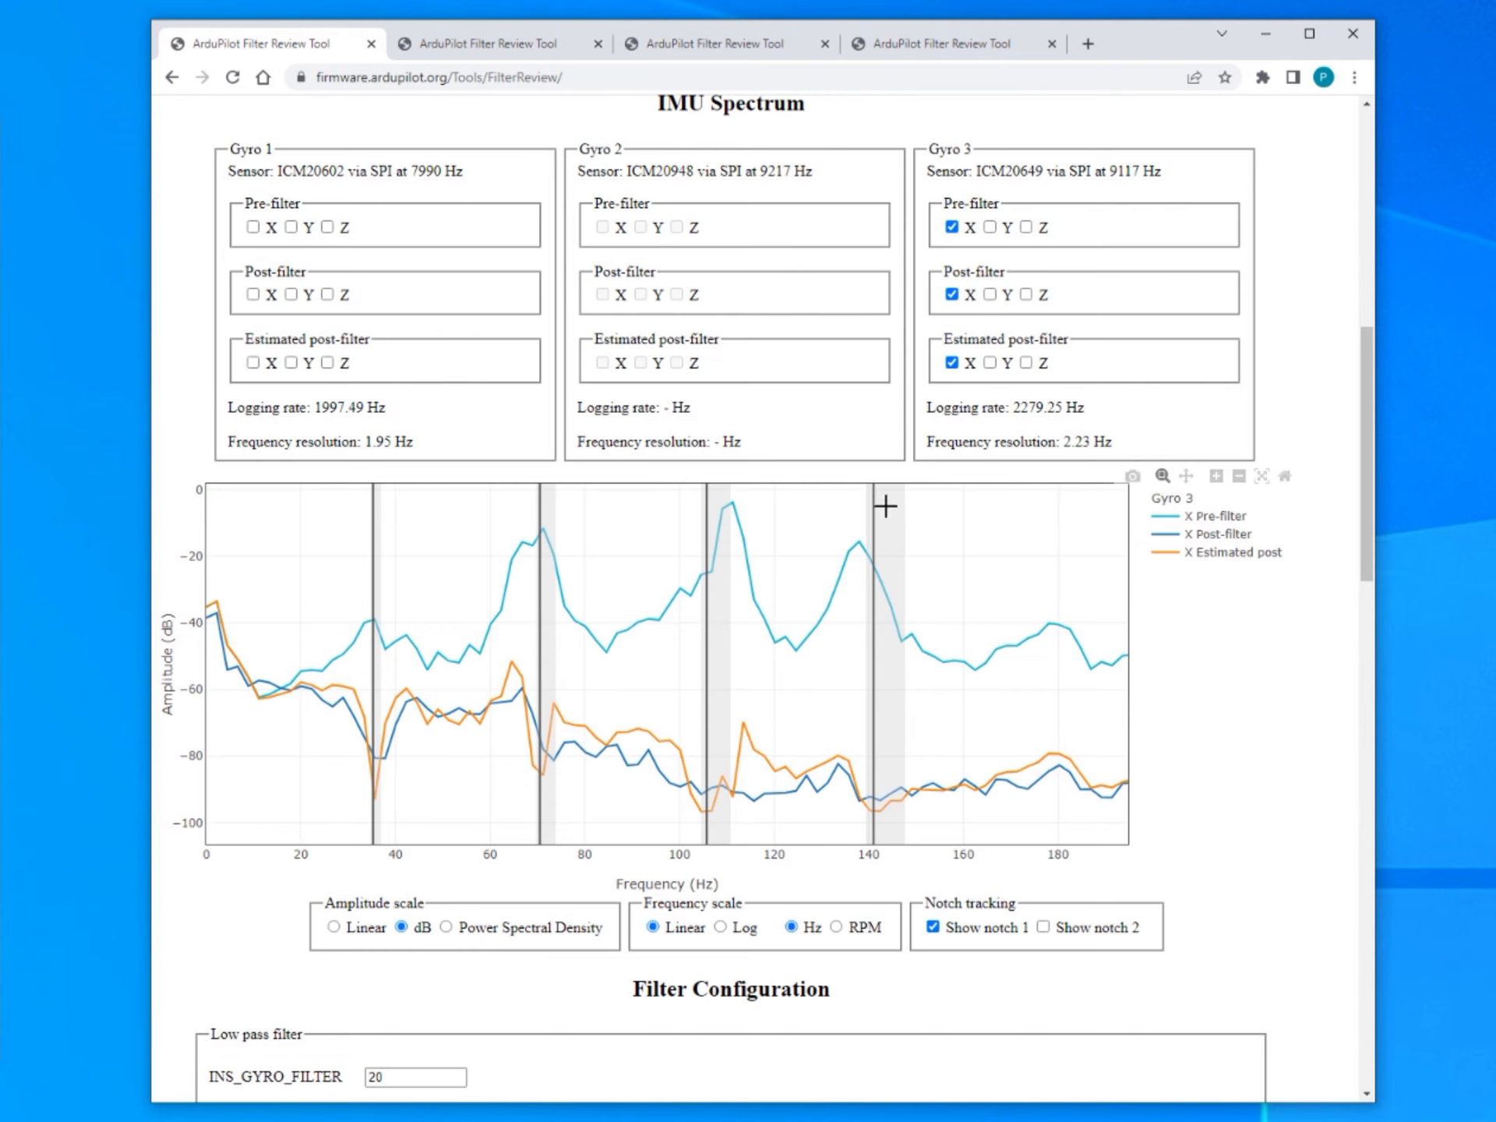
# Show notch 2 tracking in place of notch 1 and compare it with the spectrum peaks and the filter configuration.
pyautogui.click(934, 929)
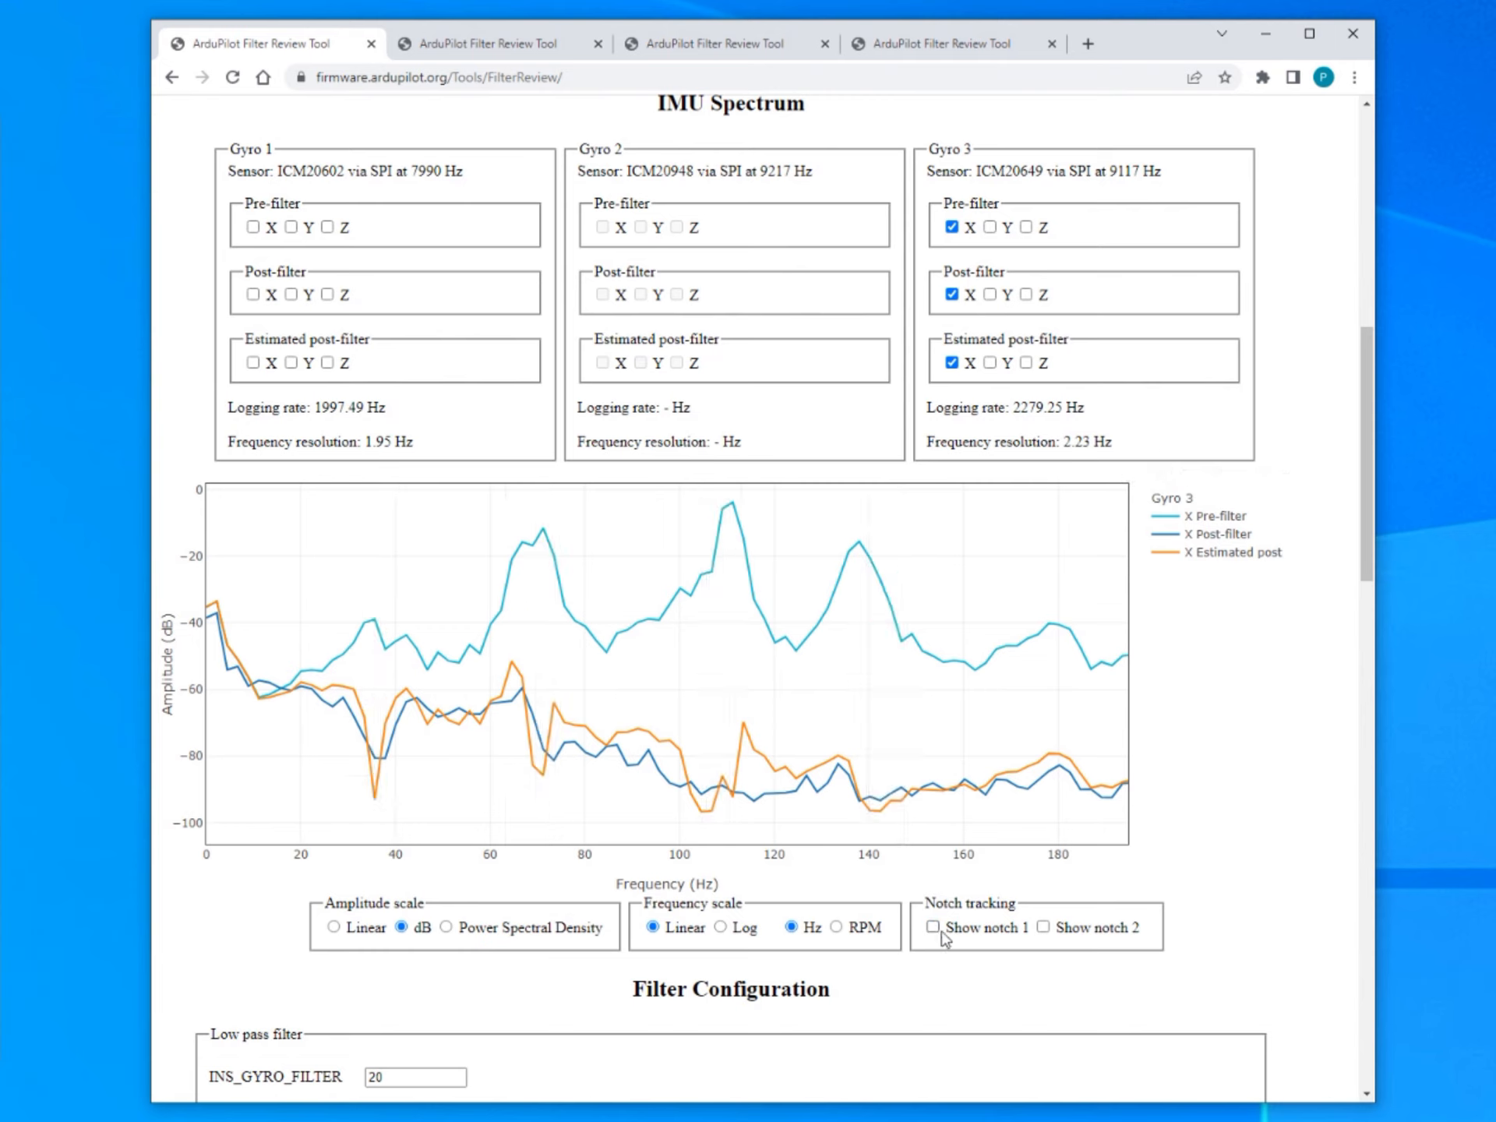
pyautogui.click(1045, 927)
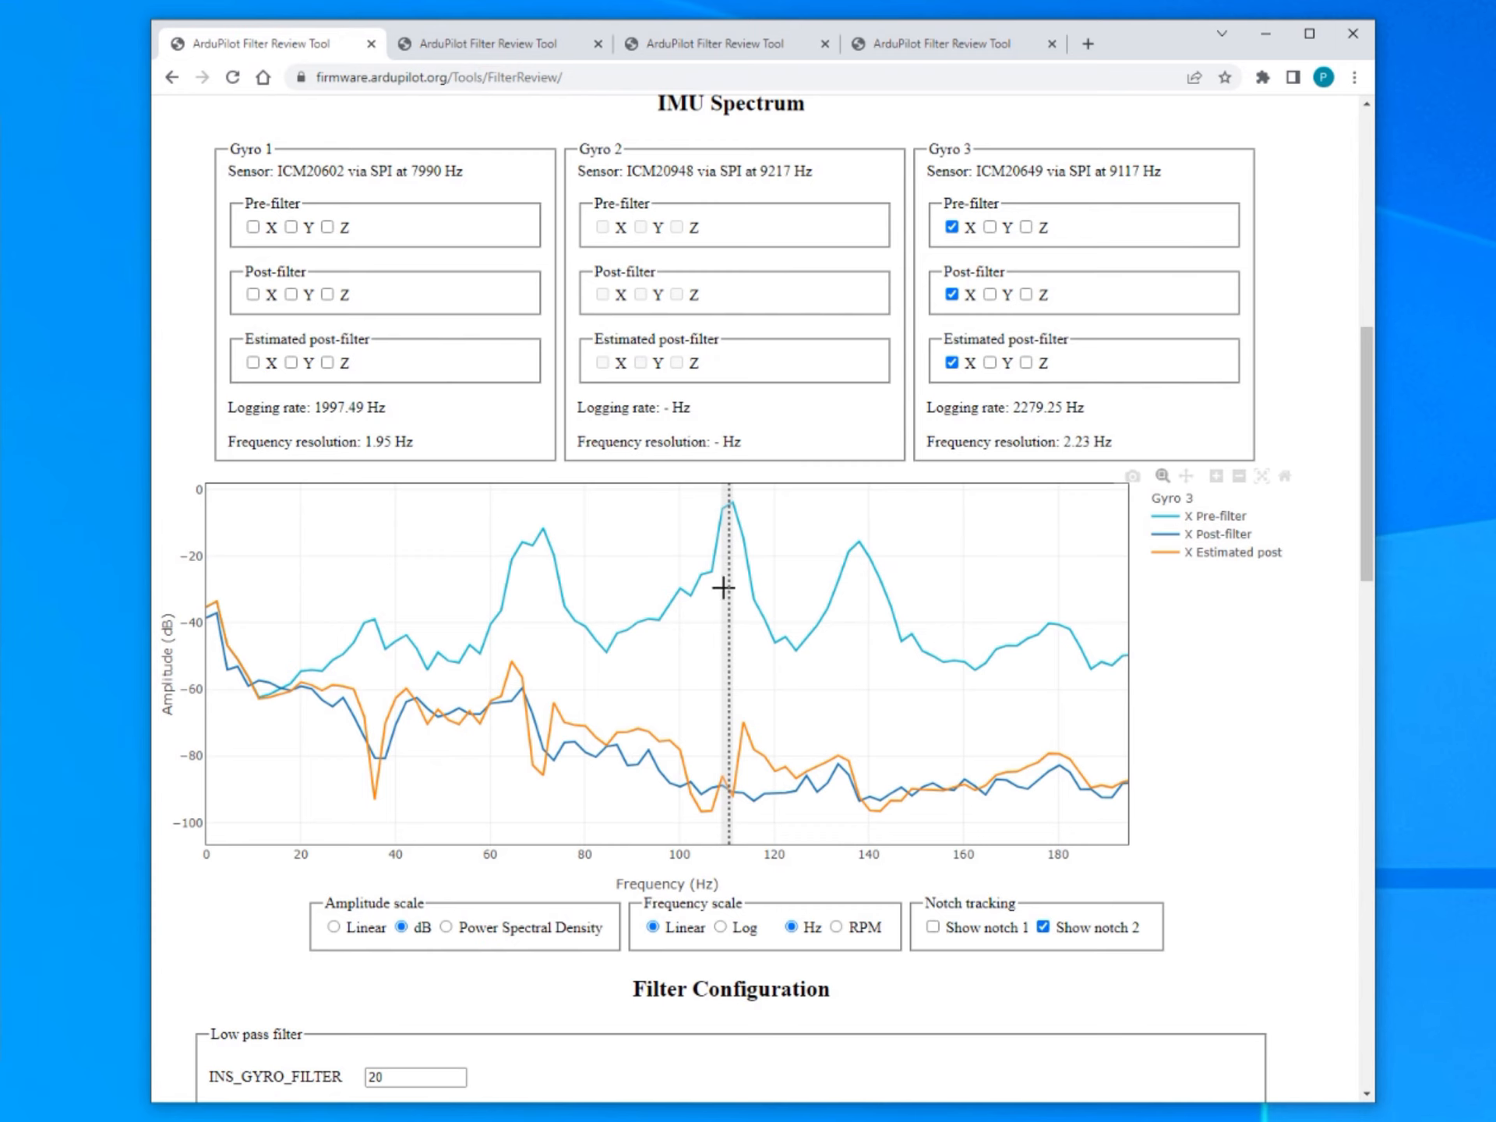
pyautogui.scroll(-3, 795, 865)
pyautogui.scroll(-5, 801, 707)
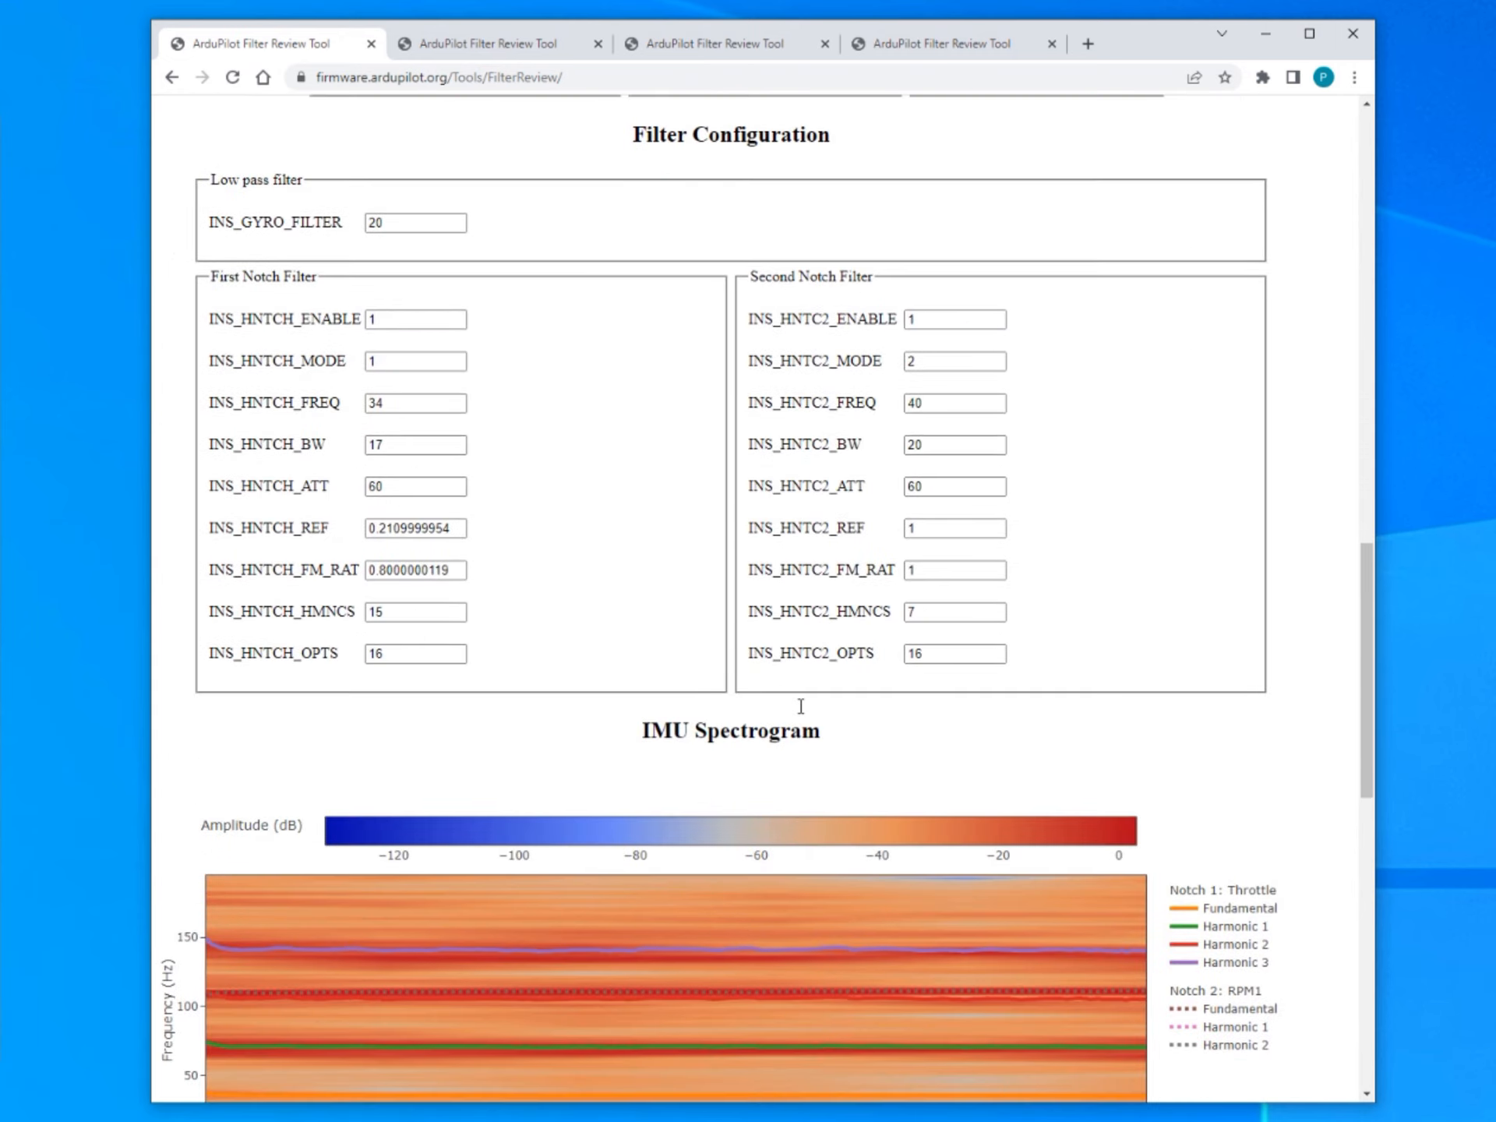
pyautogui.scroll(5, 803, 713)
pyautogui.scroll(-1, 801, 708)
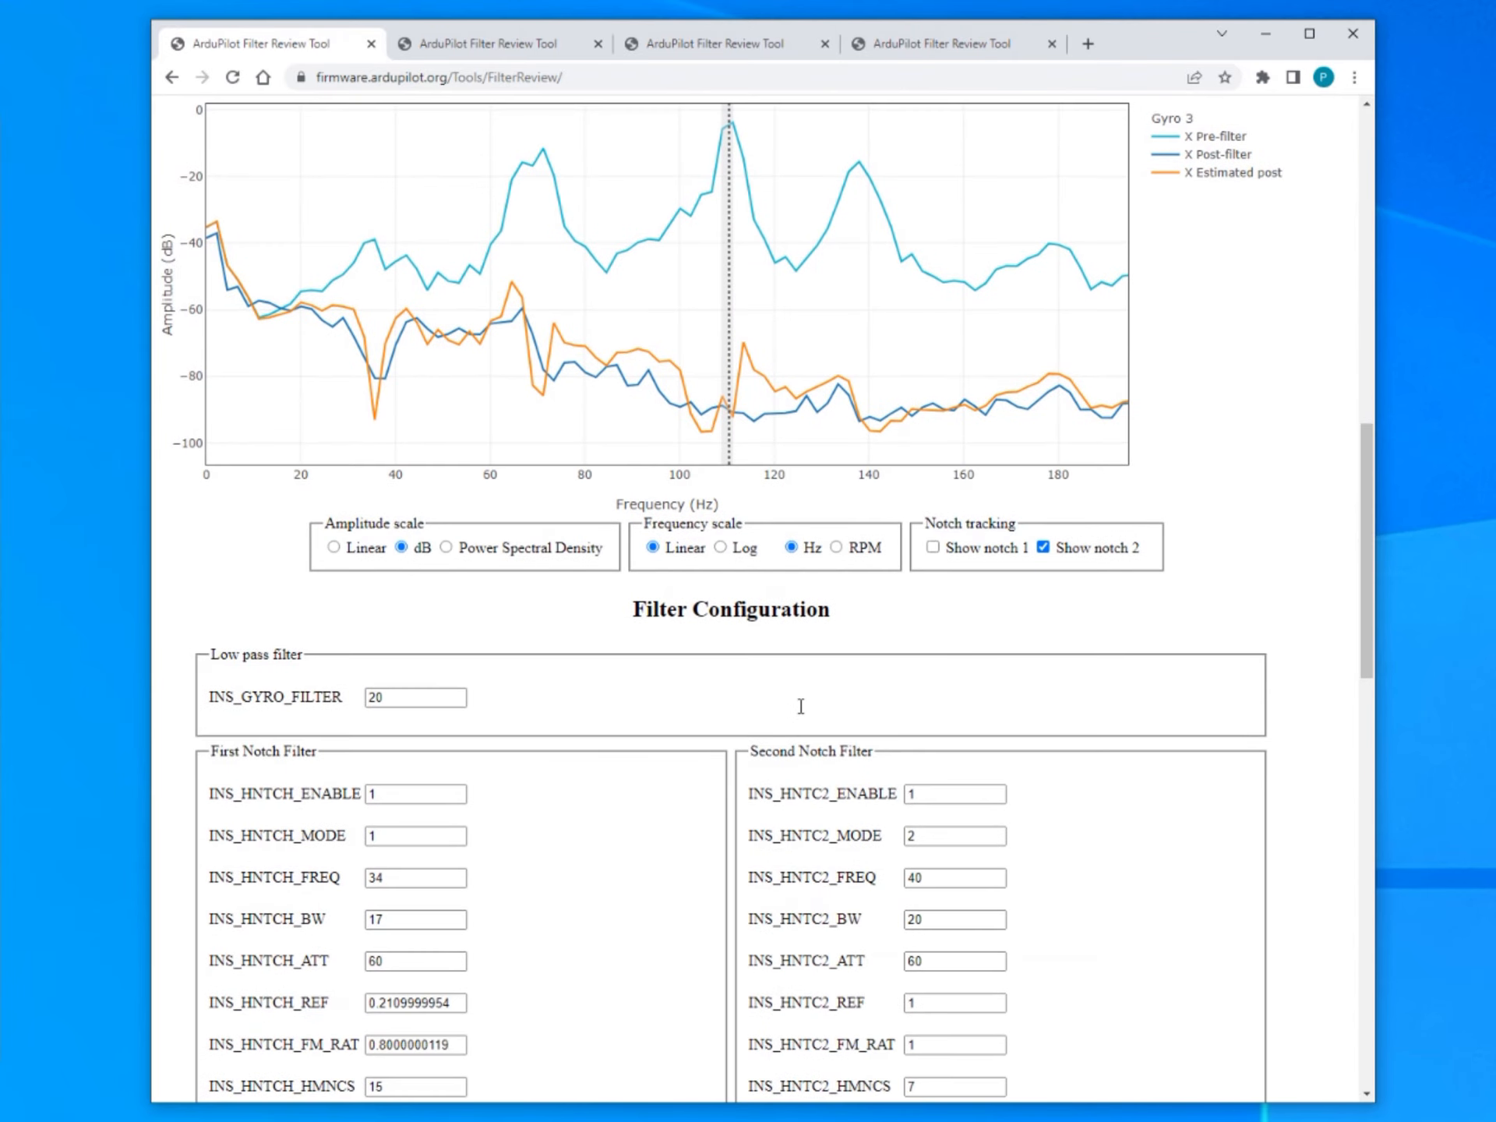
pyautogui.scroll(-2, 803, 713)
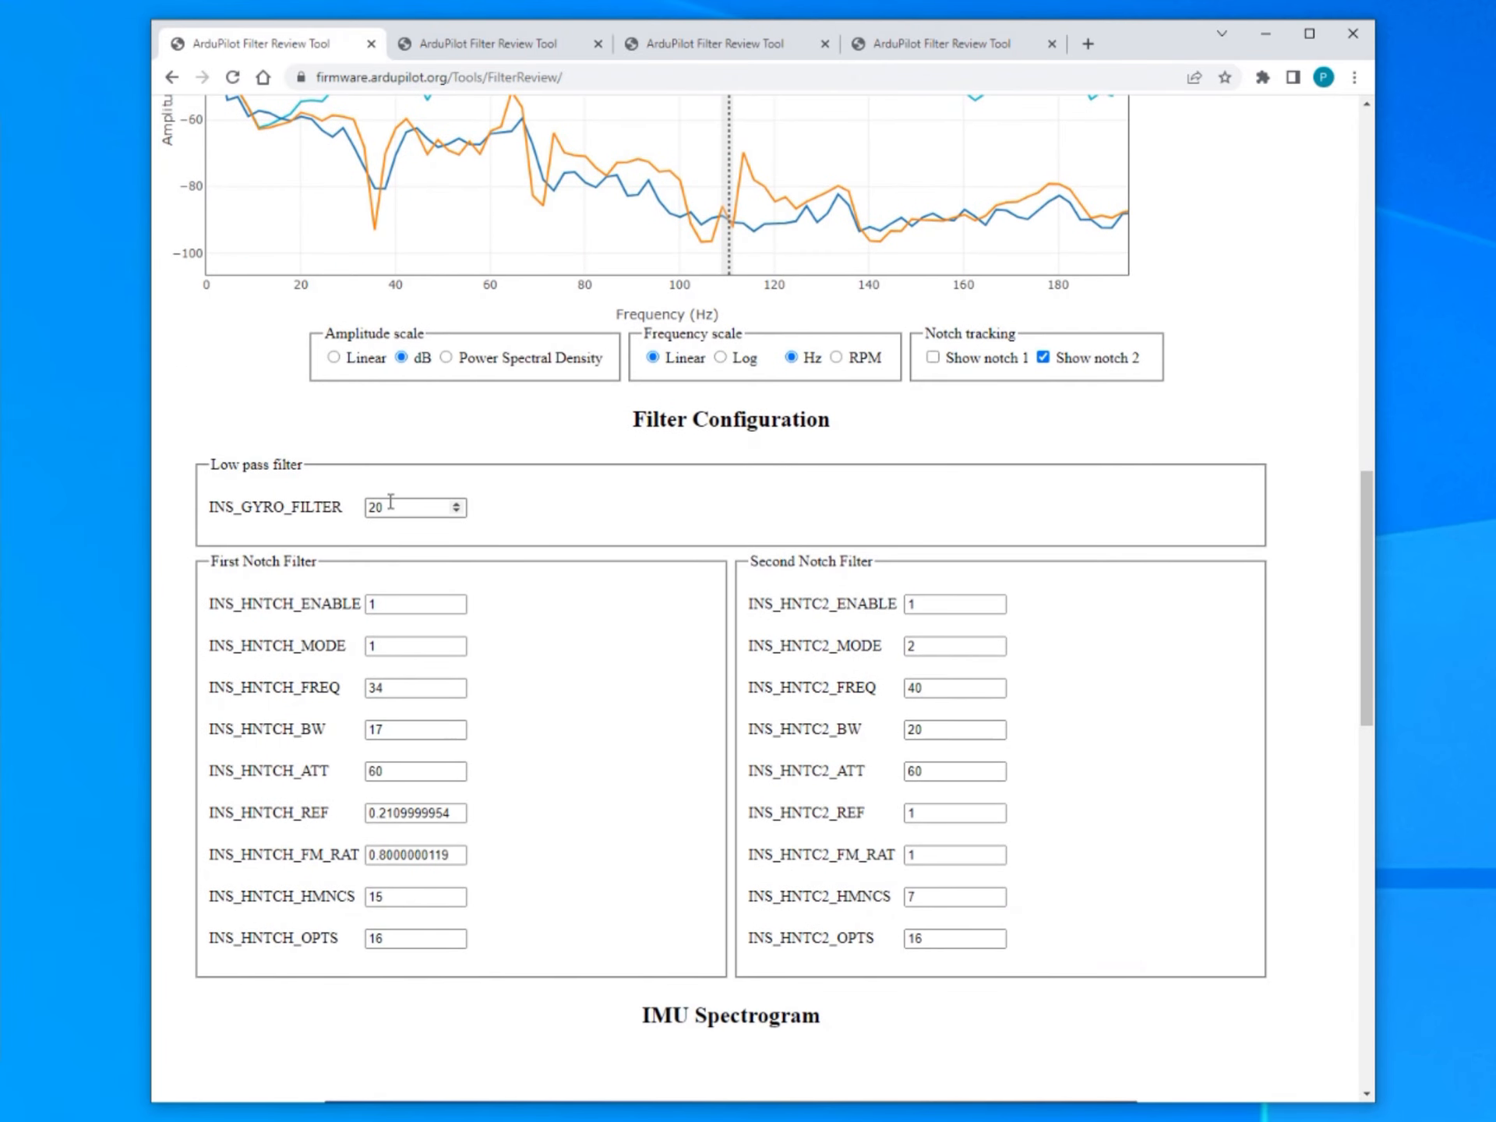
pyautogui.scroll(2, 390, 502)
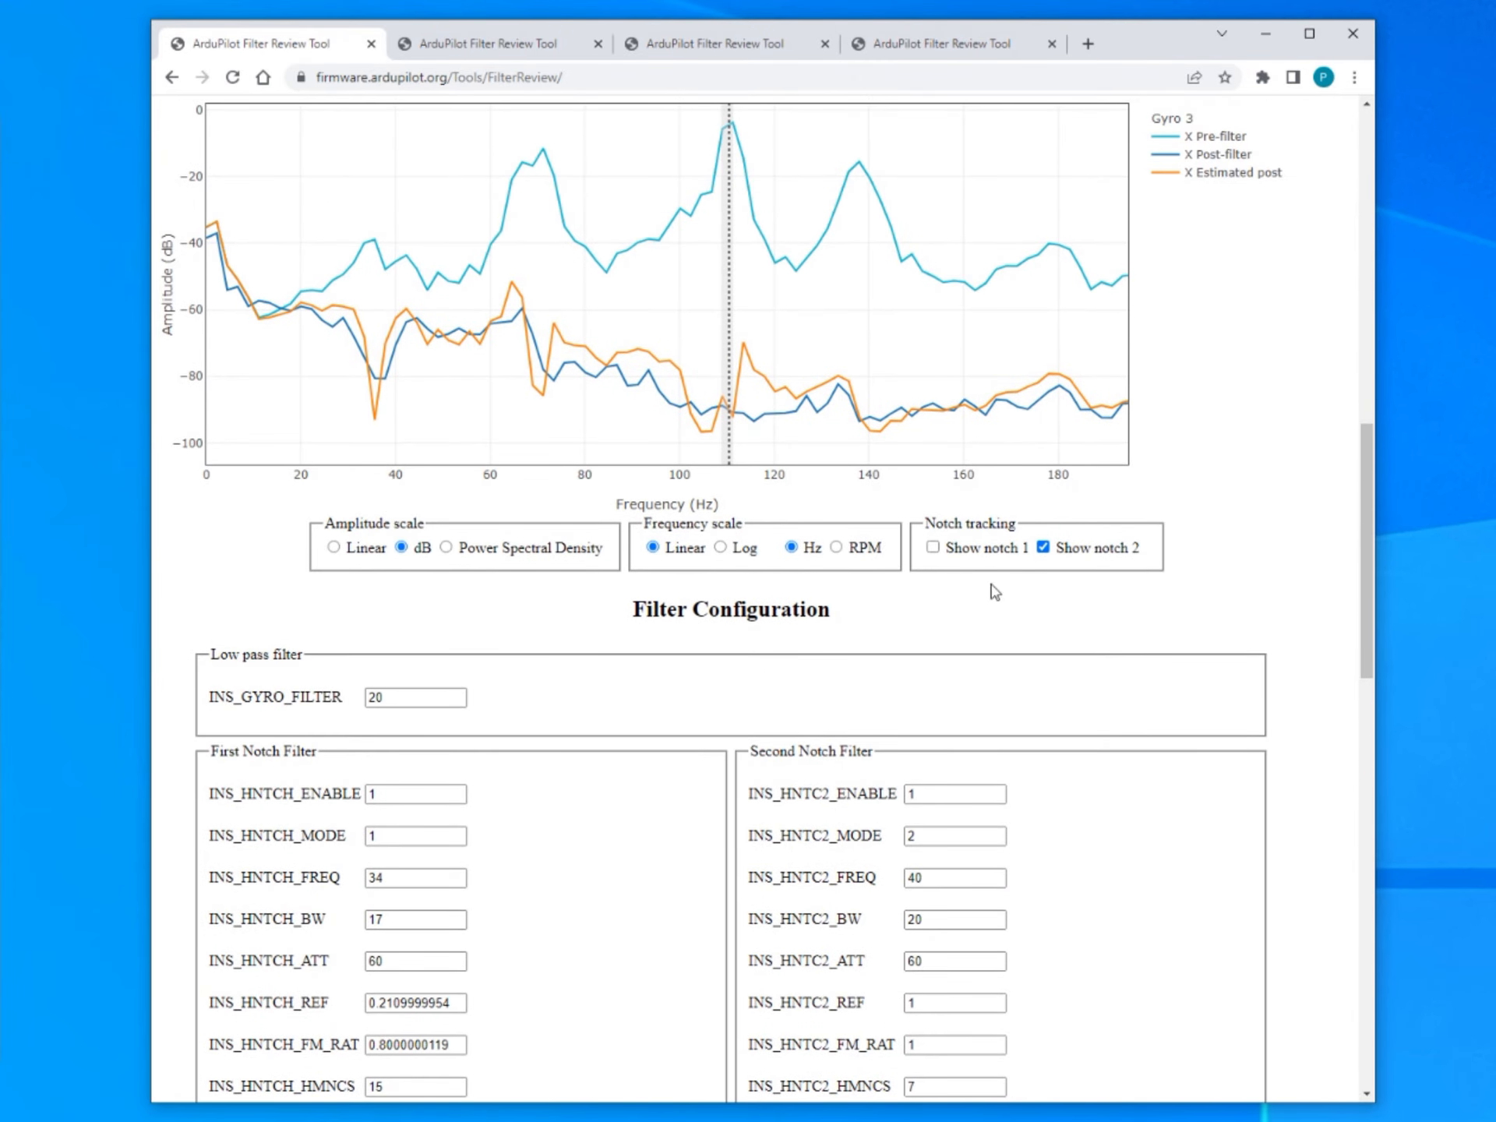
# Hide notch 2 tracking and reset the spectrum to its full frequency range.
pyautogui.click(1043, 548)
pyautogui.scroll(-2, 374, 504)
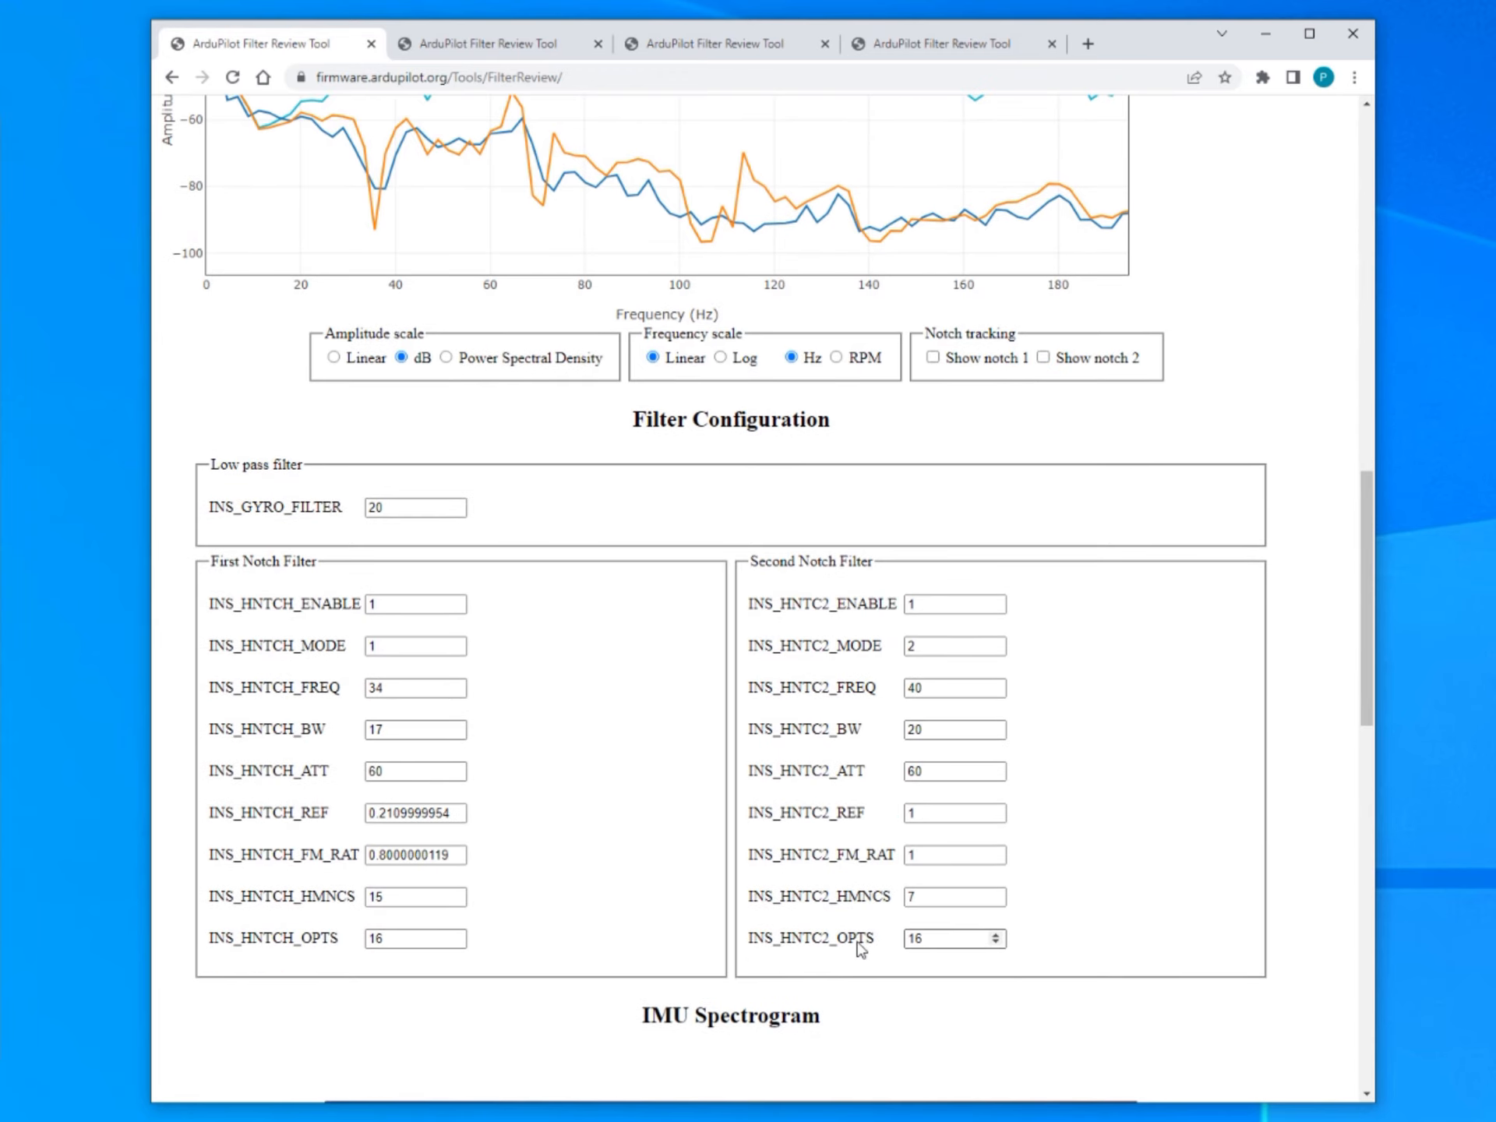
pyautogui.scroll(2, 480, 541)
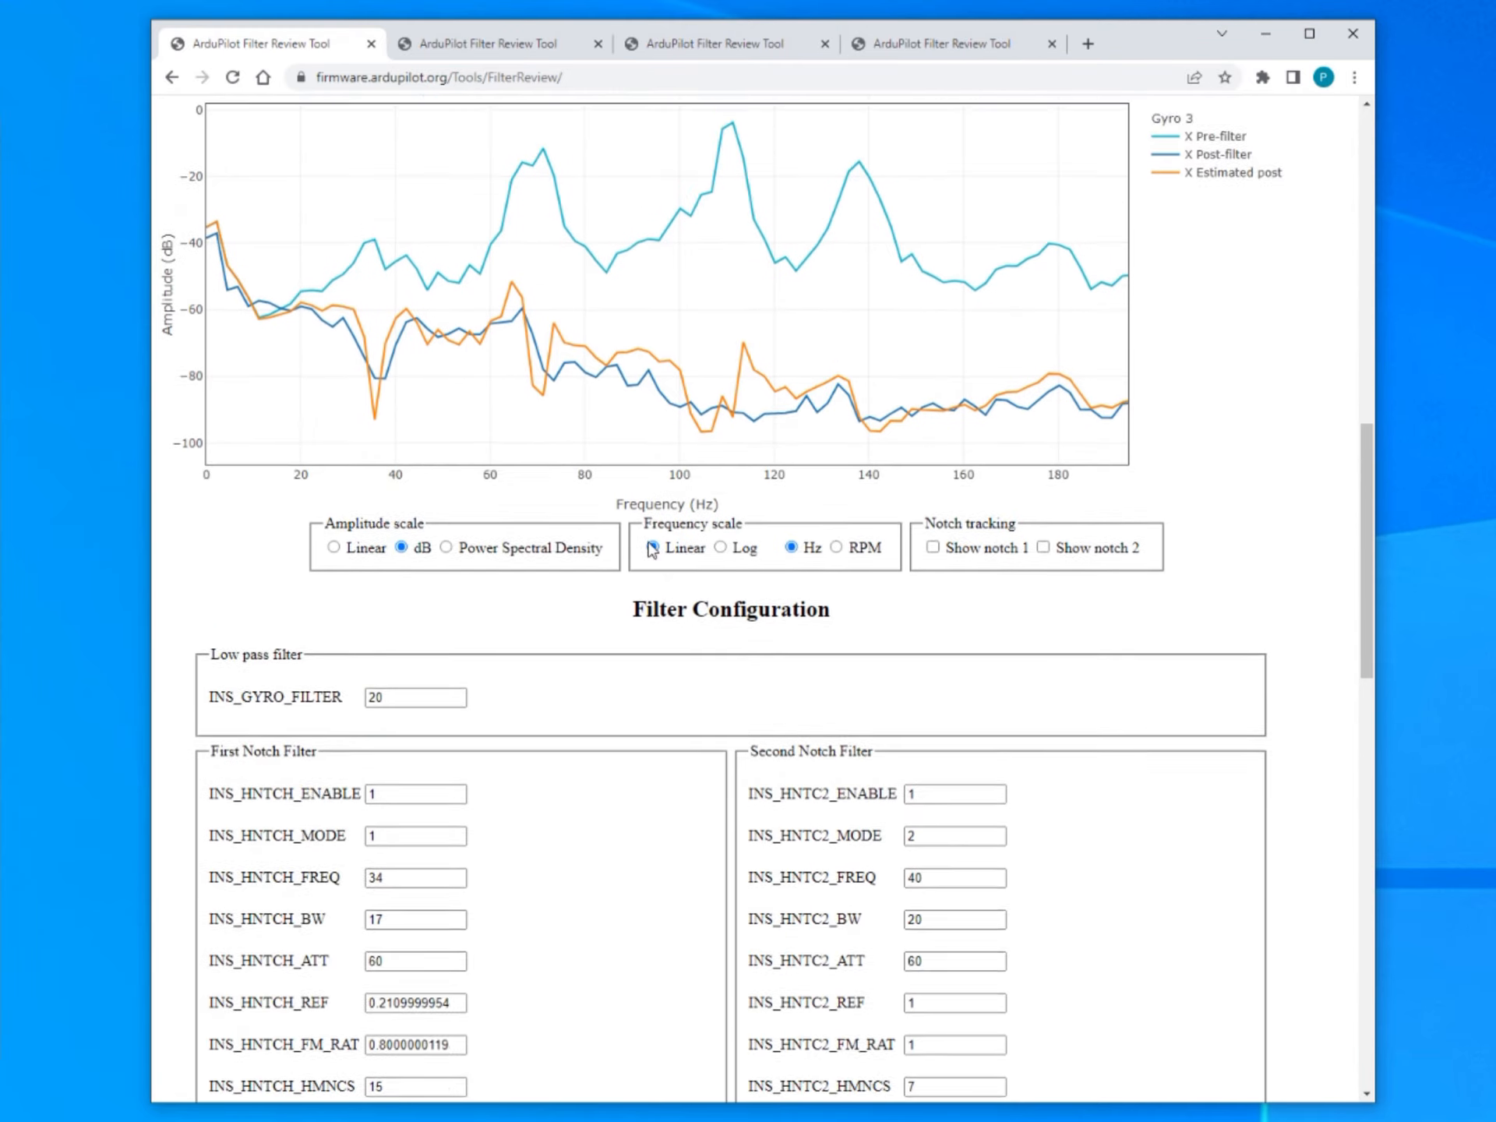
pyautogui.scroll(3, 652, 550)
pyautogui.scroll(3, 645, 545)
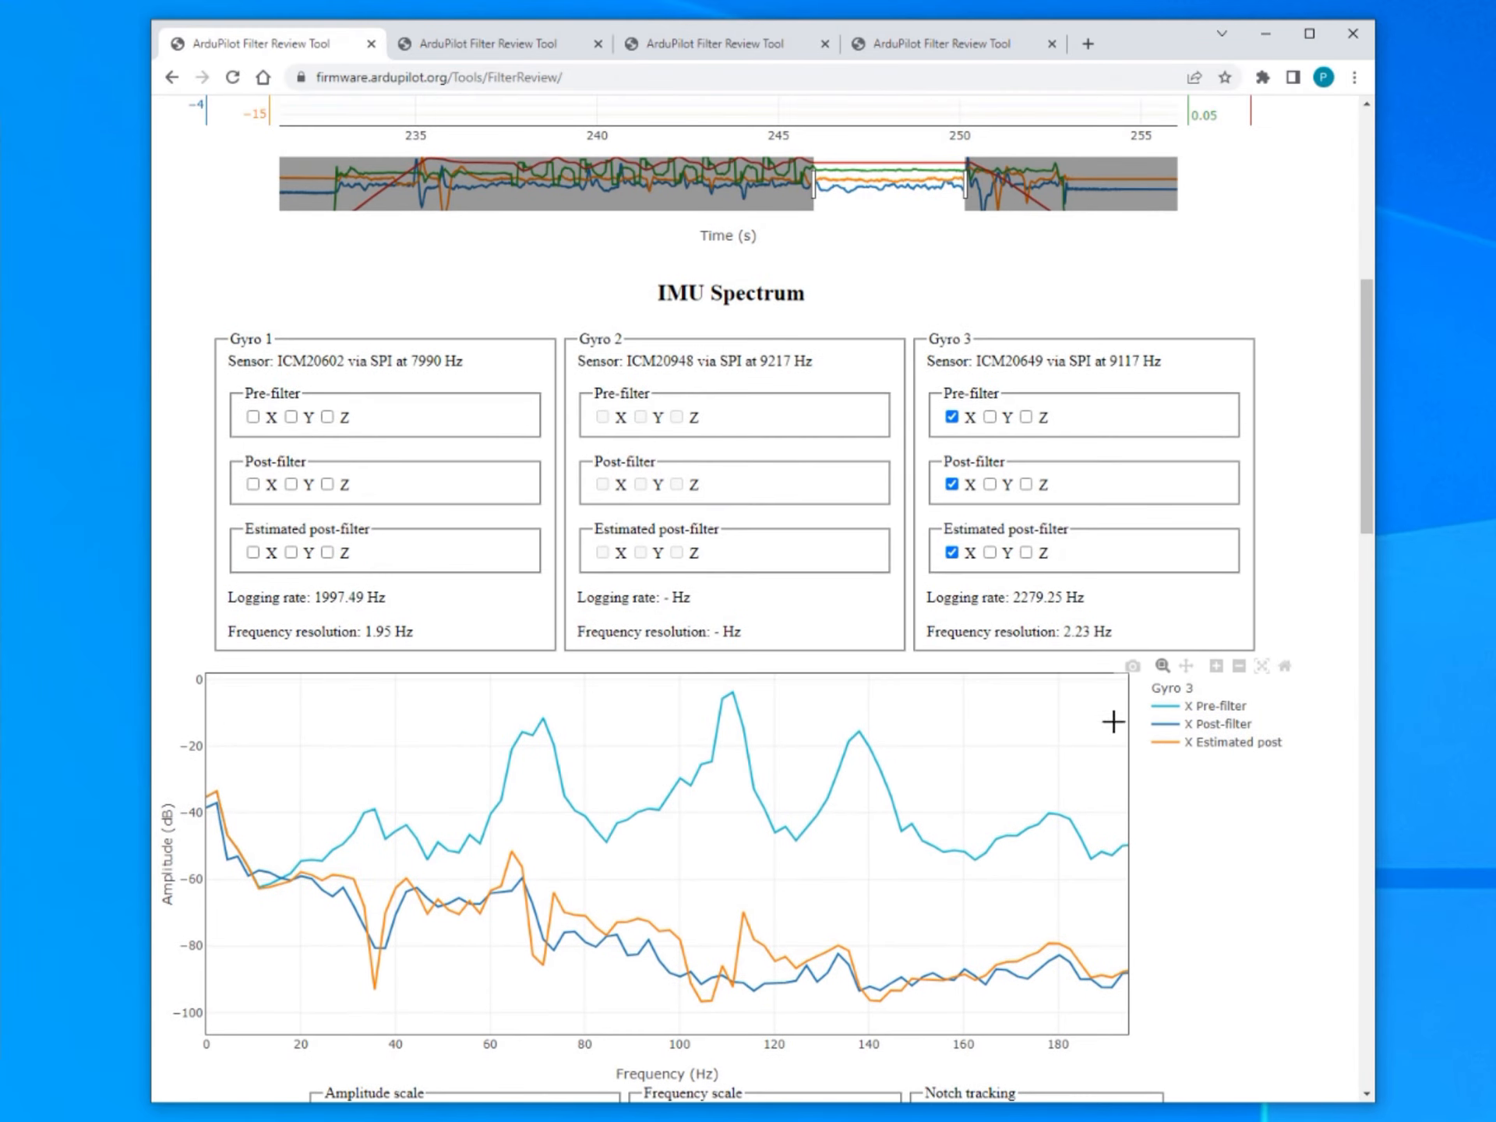
pyautogui.click(1285, 667)
pyautogui.scroll(-5, 741, 561)
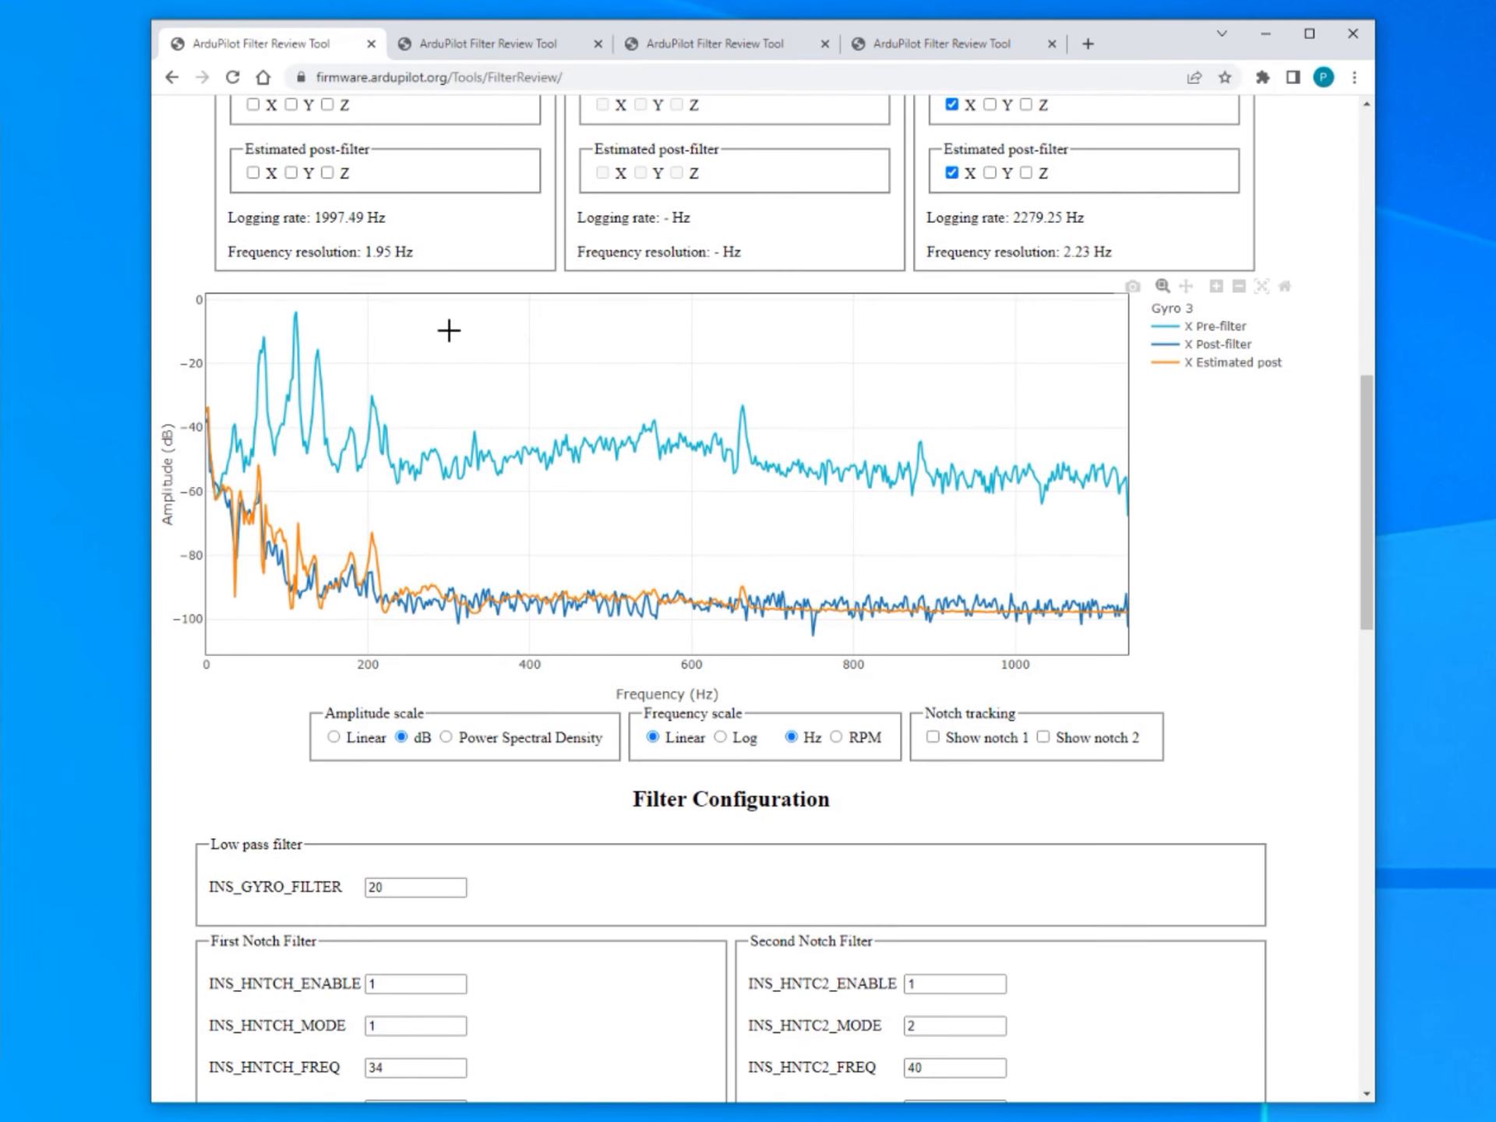
# Disable both notch filters by setting INS_HNTC2_ENABLE and INS_HNTCH_ENABLE to 0, and set INS_GYRO_FILTER to 50.
pyautogui.scroll(-2, 808, 511)
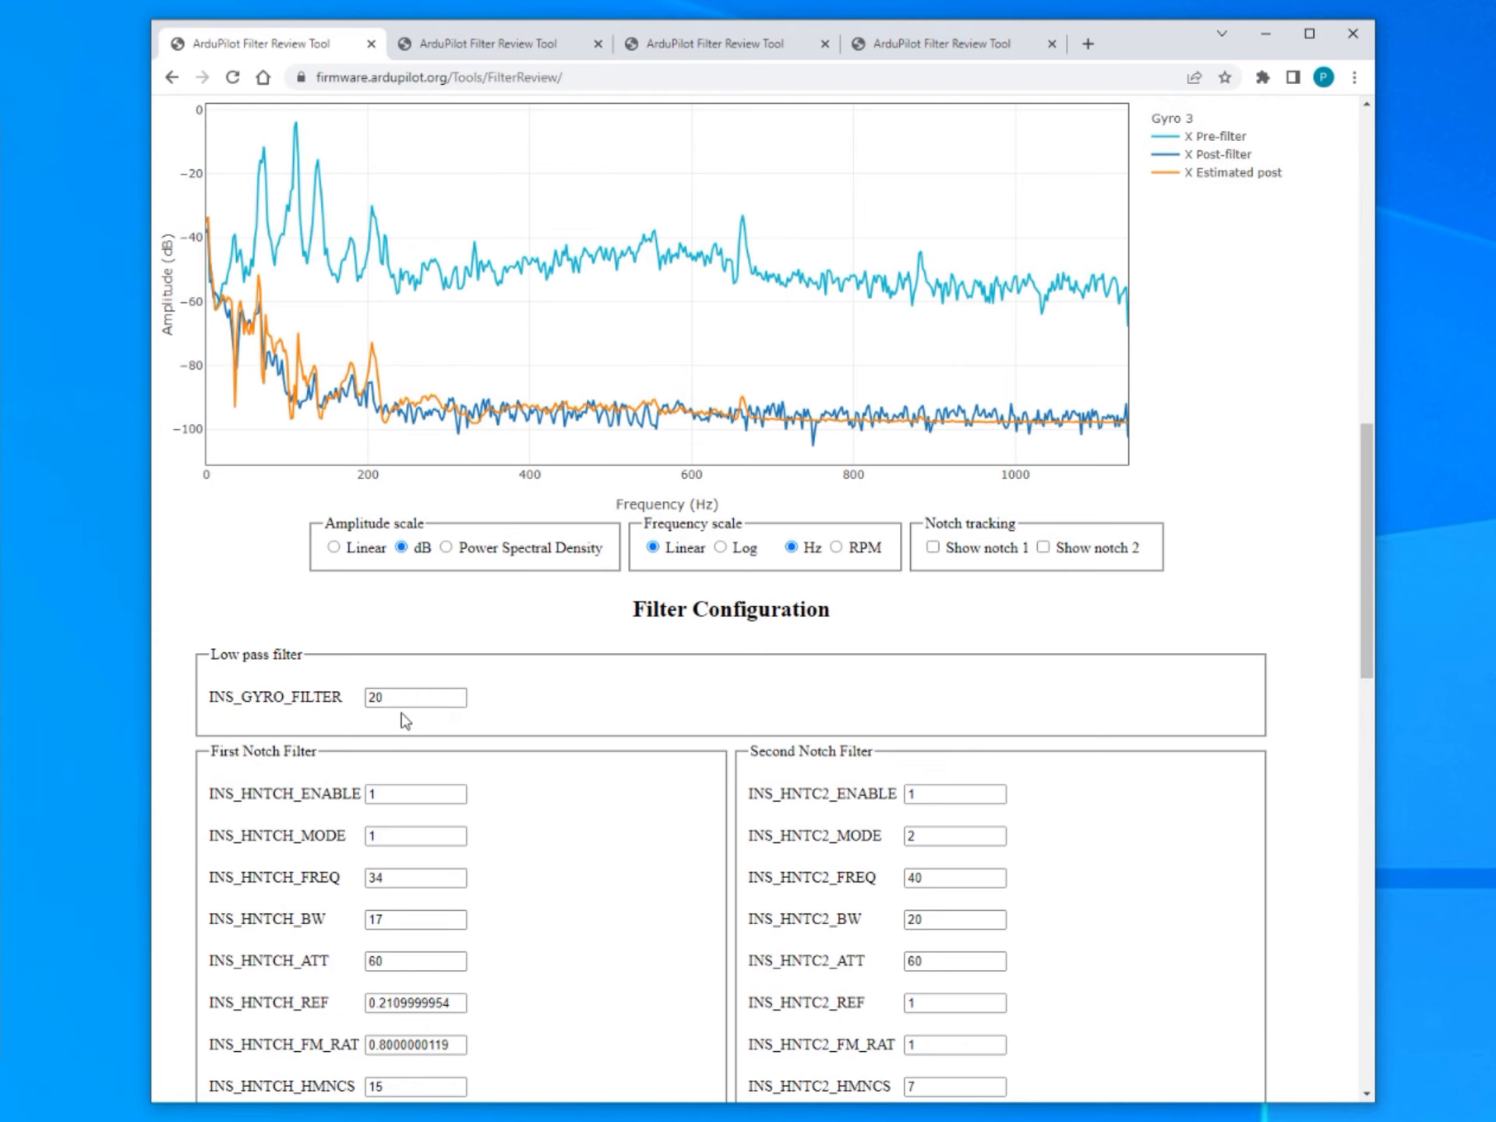
pyautogui.scroll(3, 405, 715)
pyautogui.scroll(-4, 394, 768)
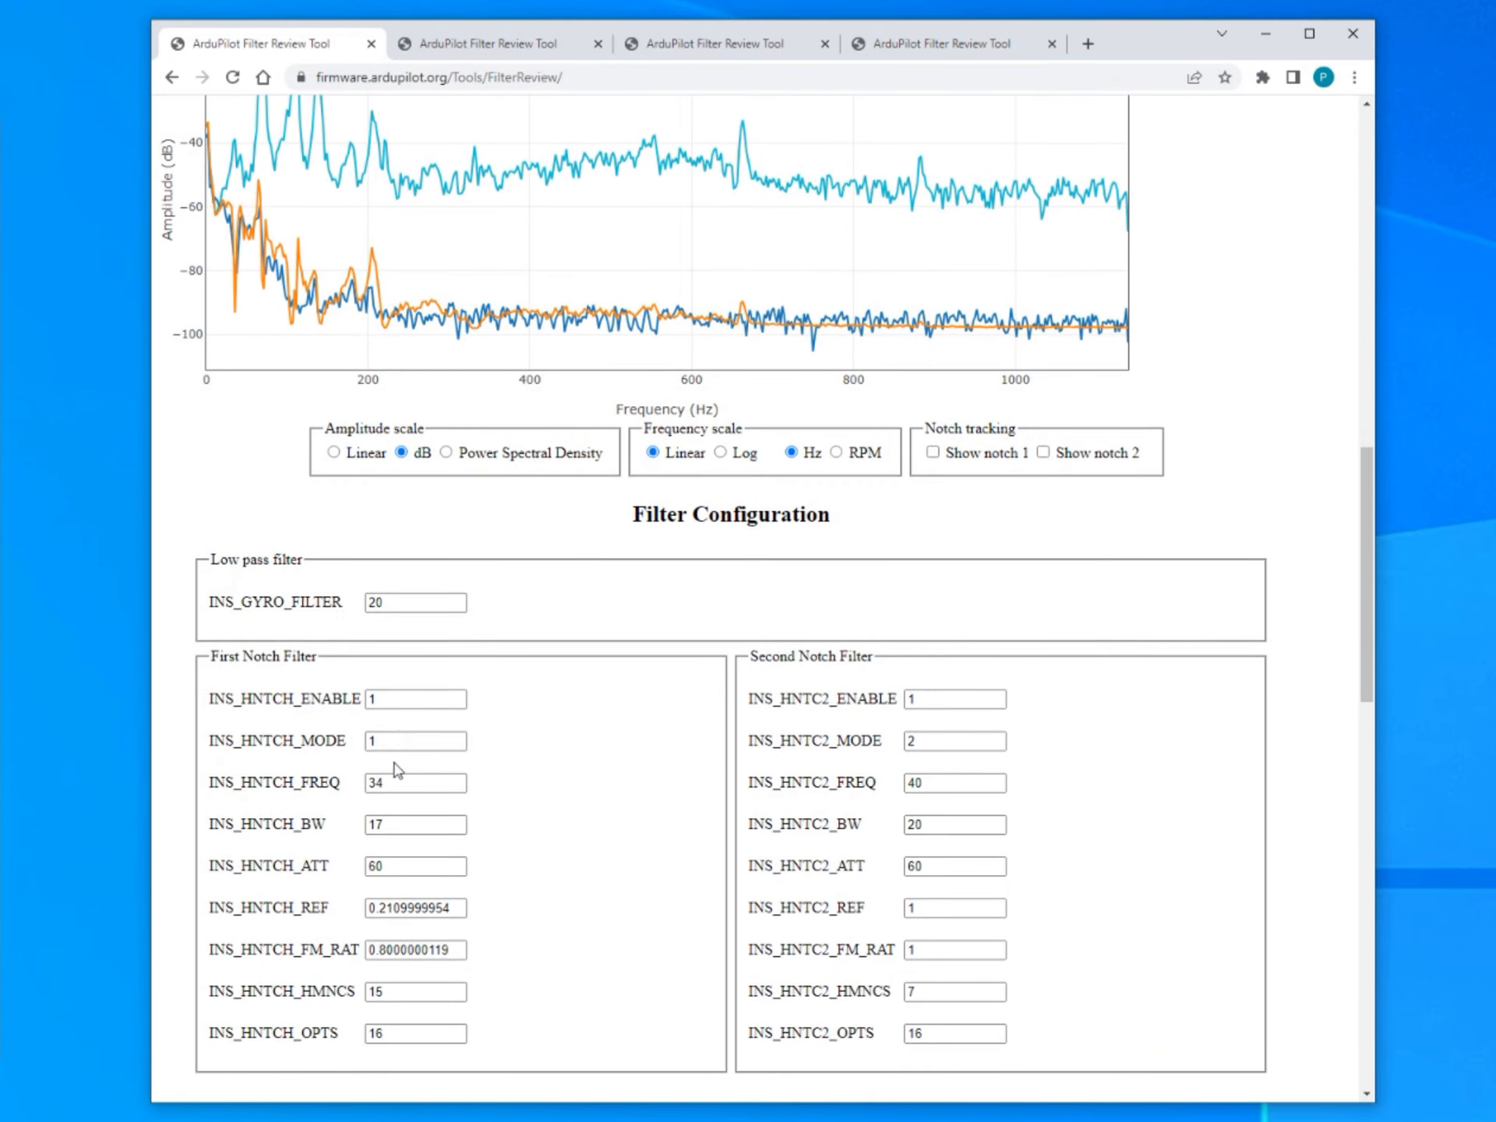
pyautogui.click(996, 703)
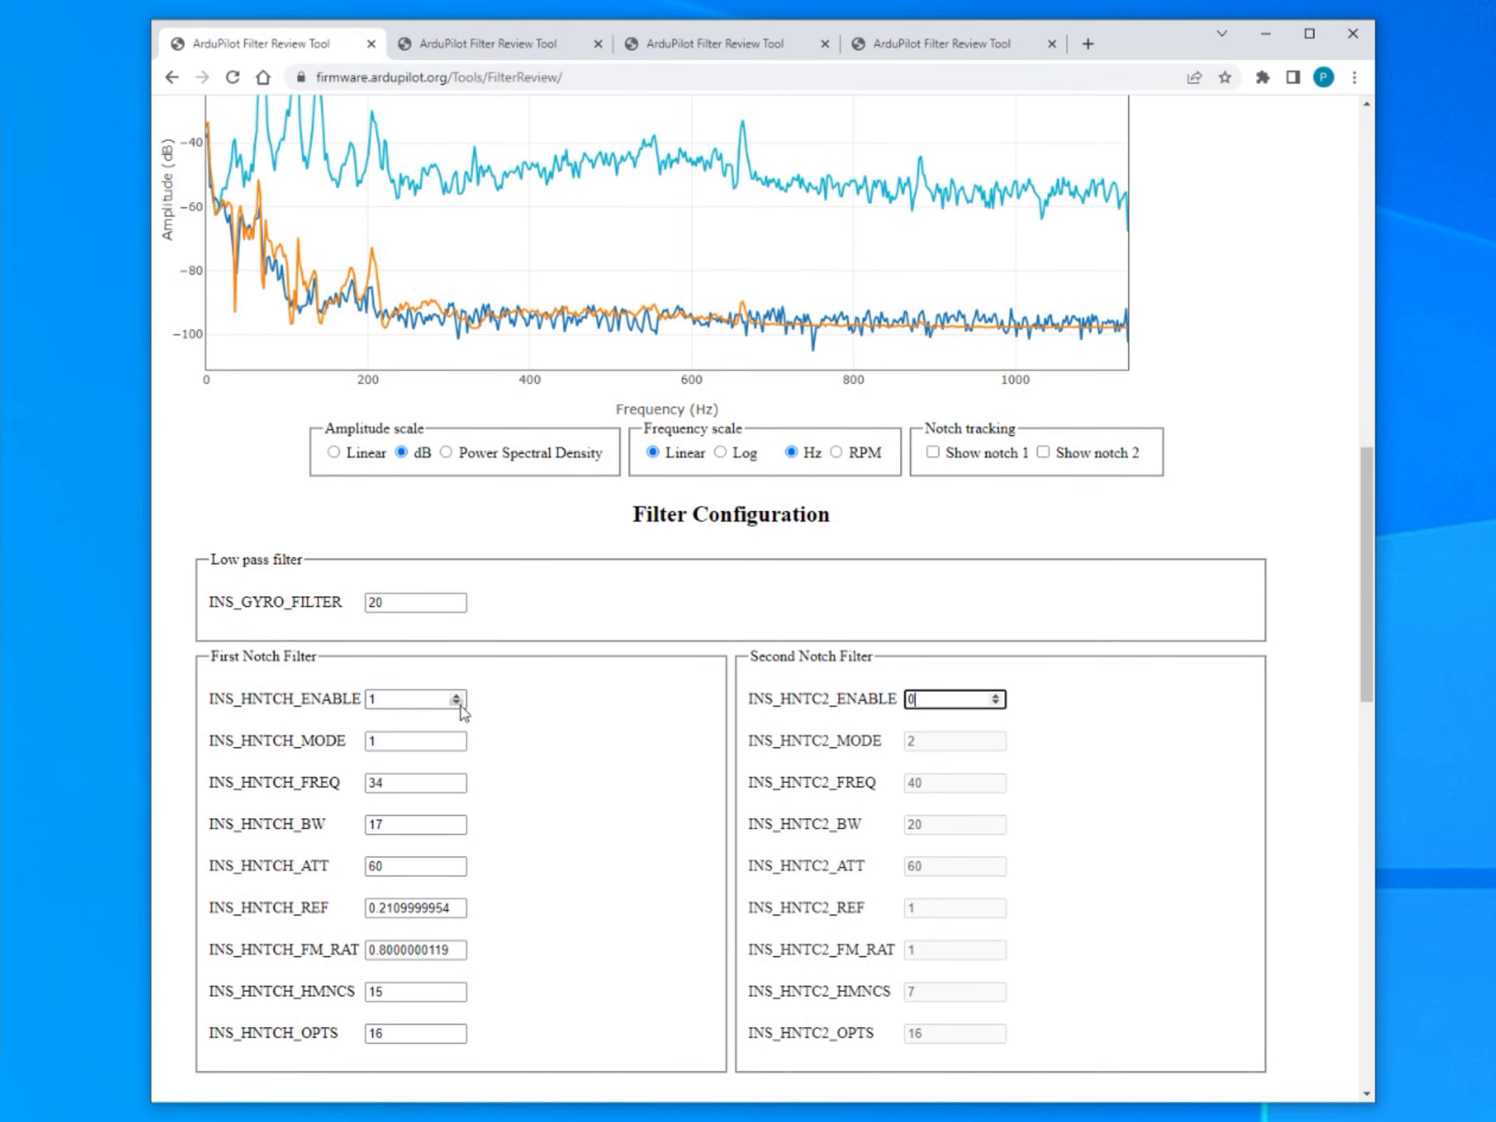
pyautogui.click(457, 703)
pyautogui.click(409, 602)
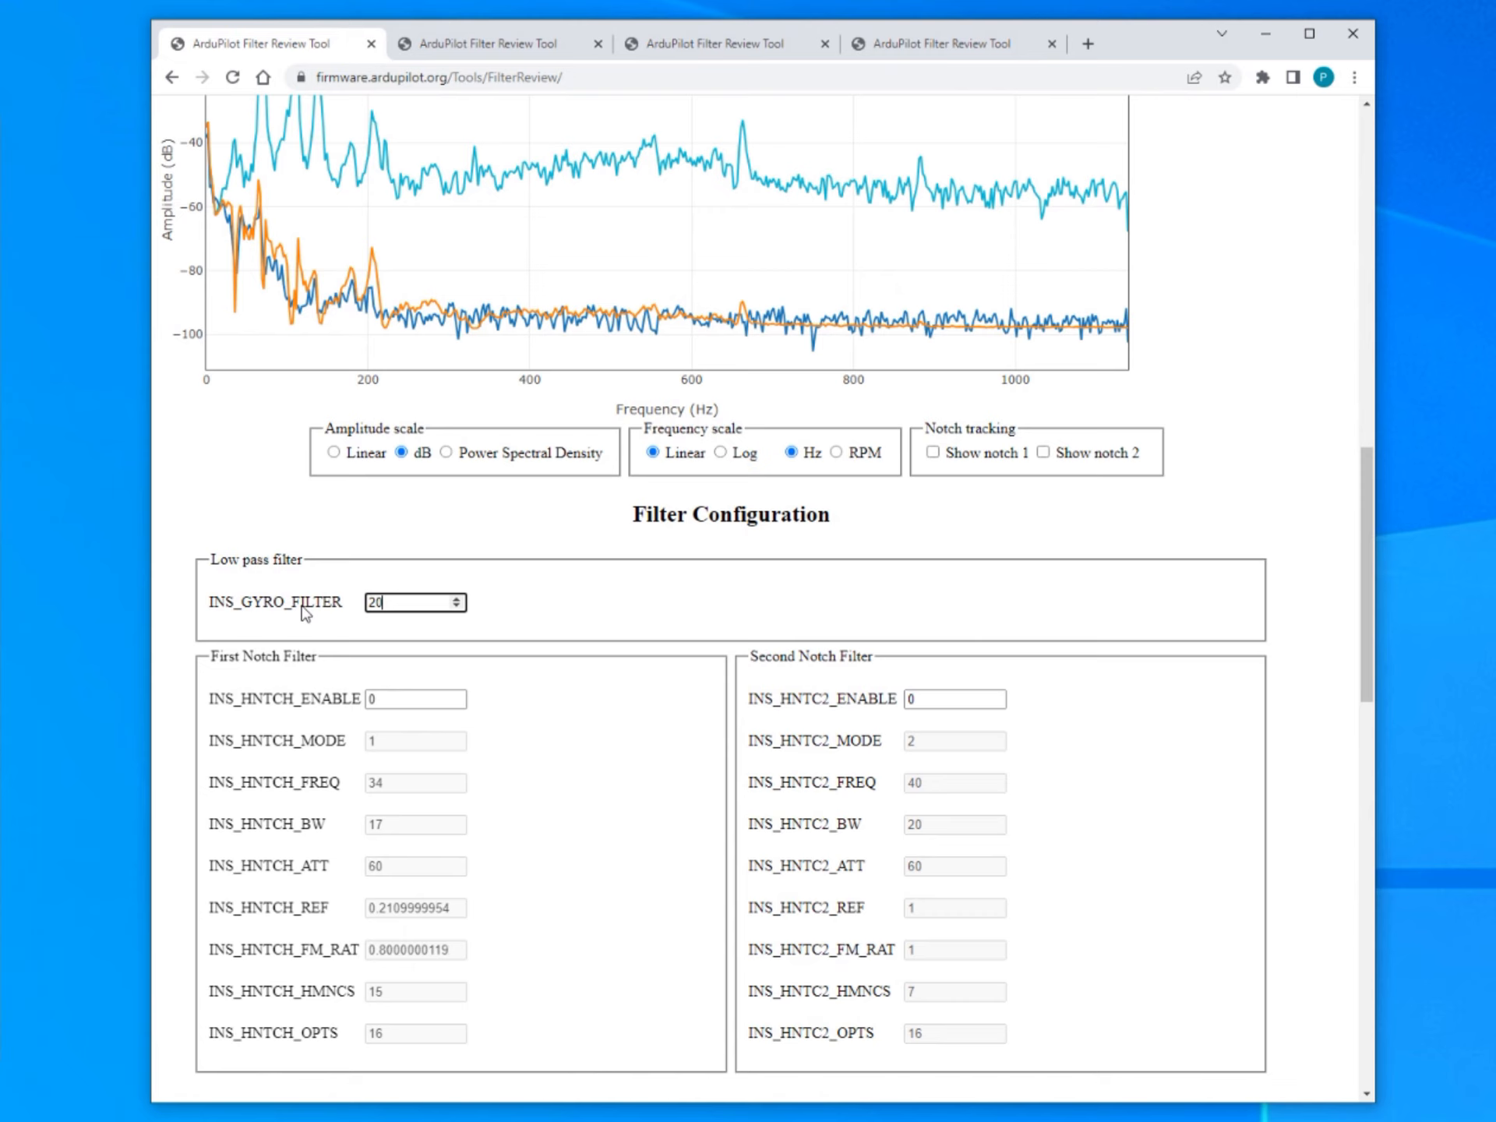
pyautogui.doubleClick(393, 601)
pyautogui.write('510')
pyautogui.write('0')
pyautogui.click(575, 605)
# Recalculate the spectra with the changed filter settings and compare Gyro 3's estimated post-filter X trace with the pre-filter and logged post-filter traces.
pyautogui.scroll(5, 604, 635)
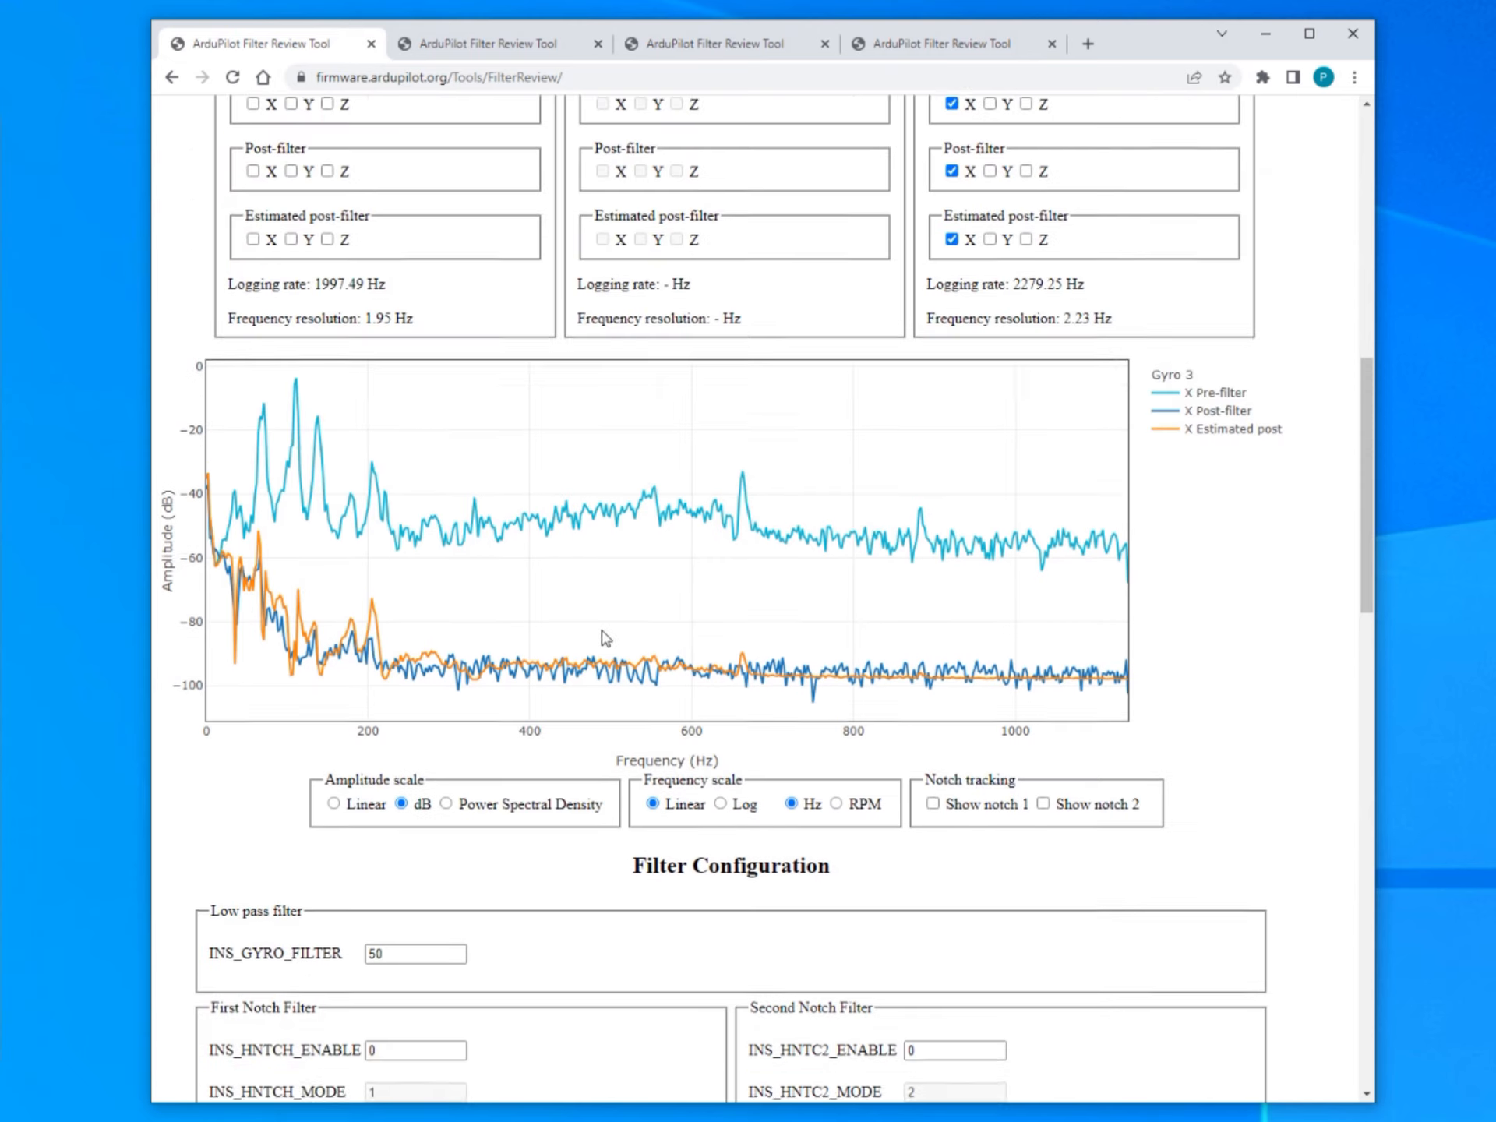
pyautogui.scroll(3, 604, 787)
pyautogui.scroll(-7, 609, 865)
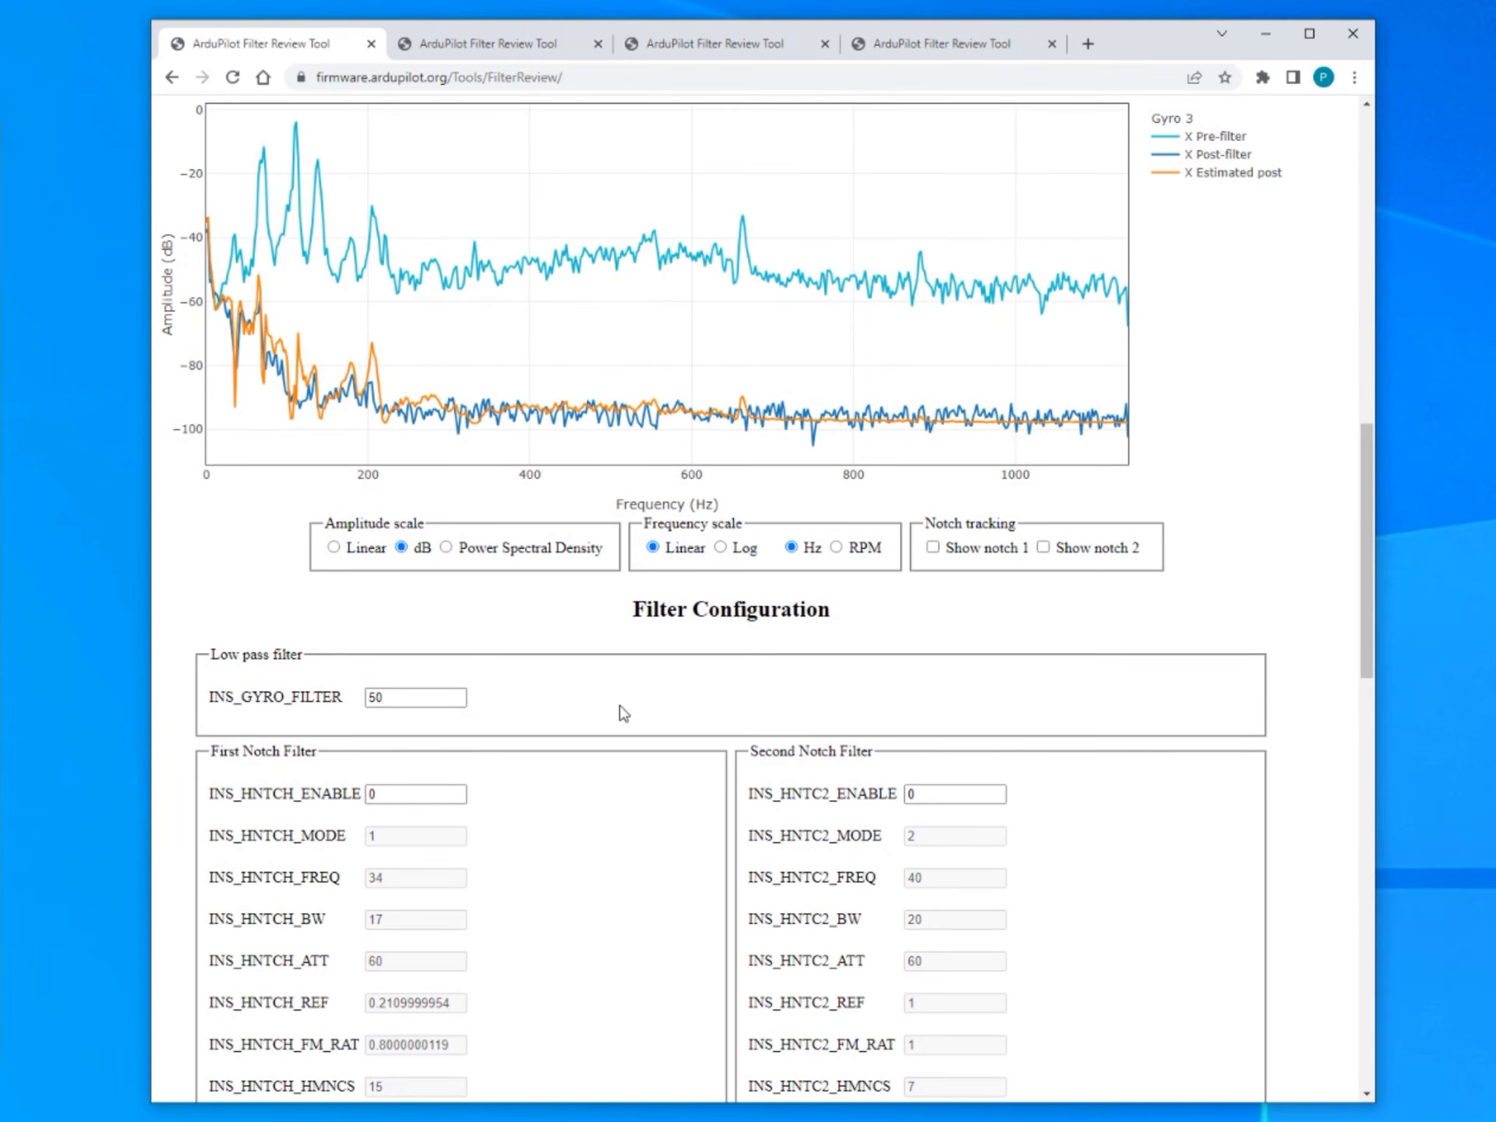
pyautogui.scroll(4, 631, 811)
pyautogui.scroll(12, 701, 873)
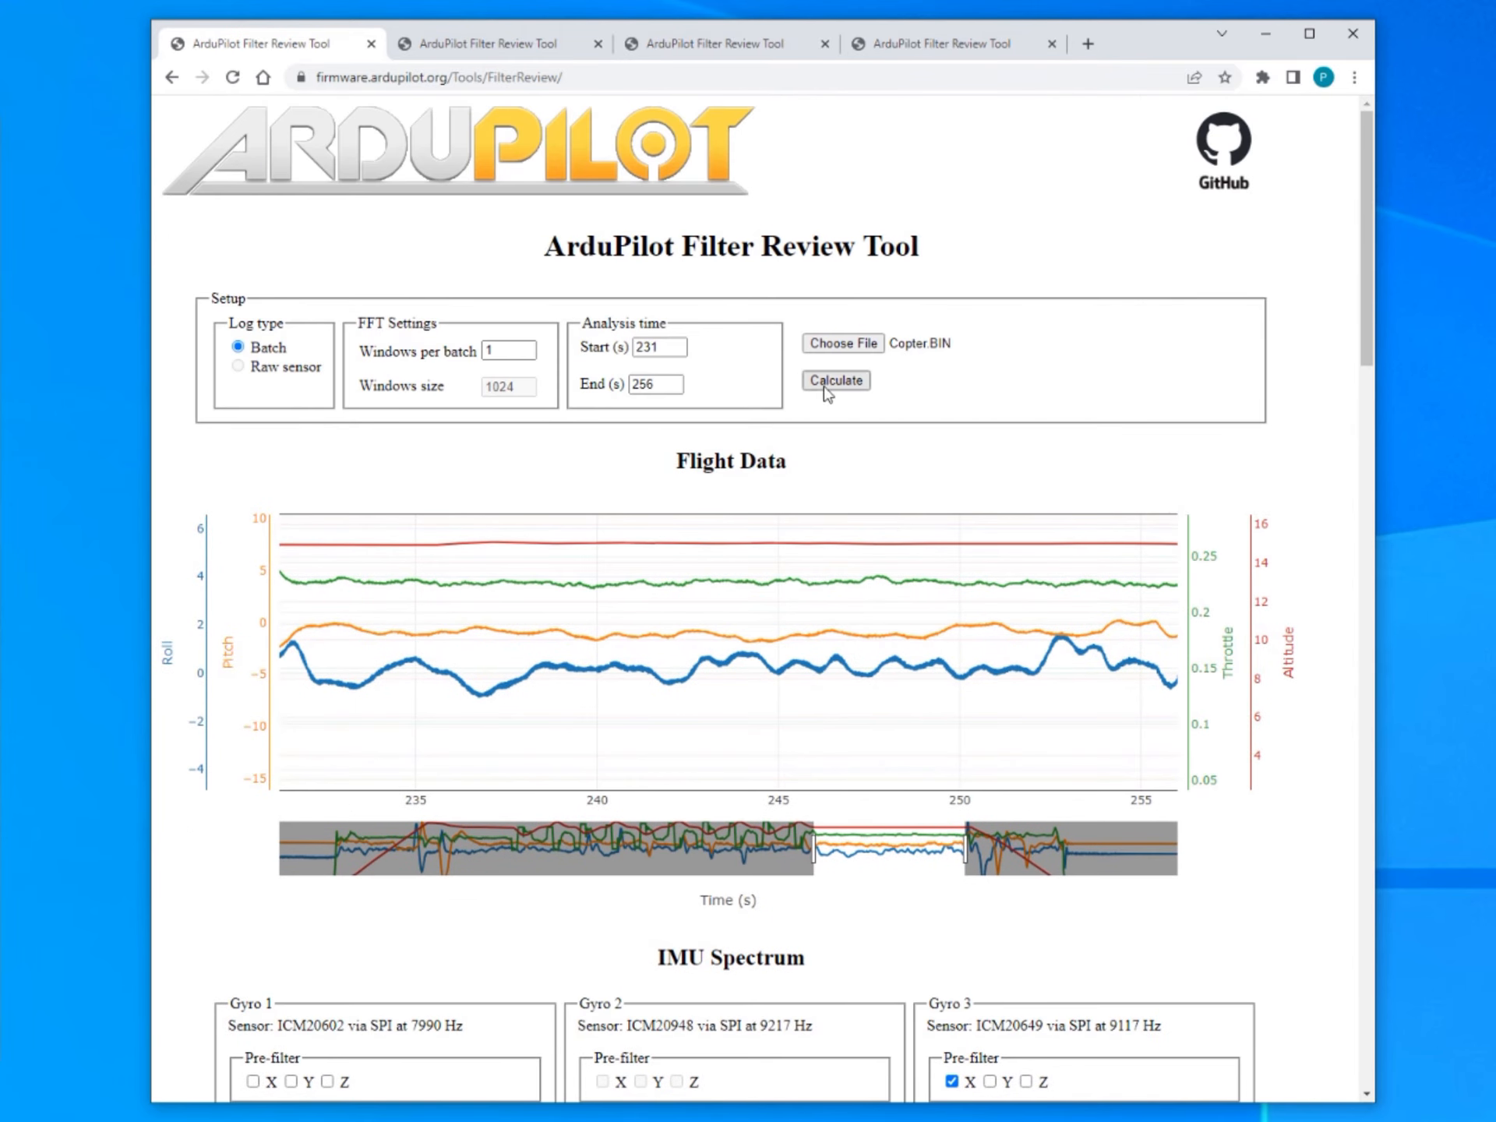
pyautogui.scroll(-14, 1166, 525)
pyautogui.scroll(2, 802, 857)
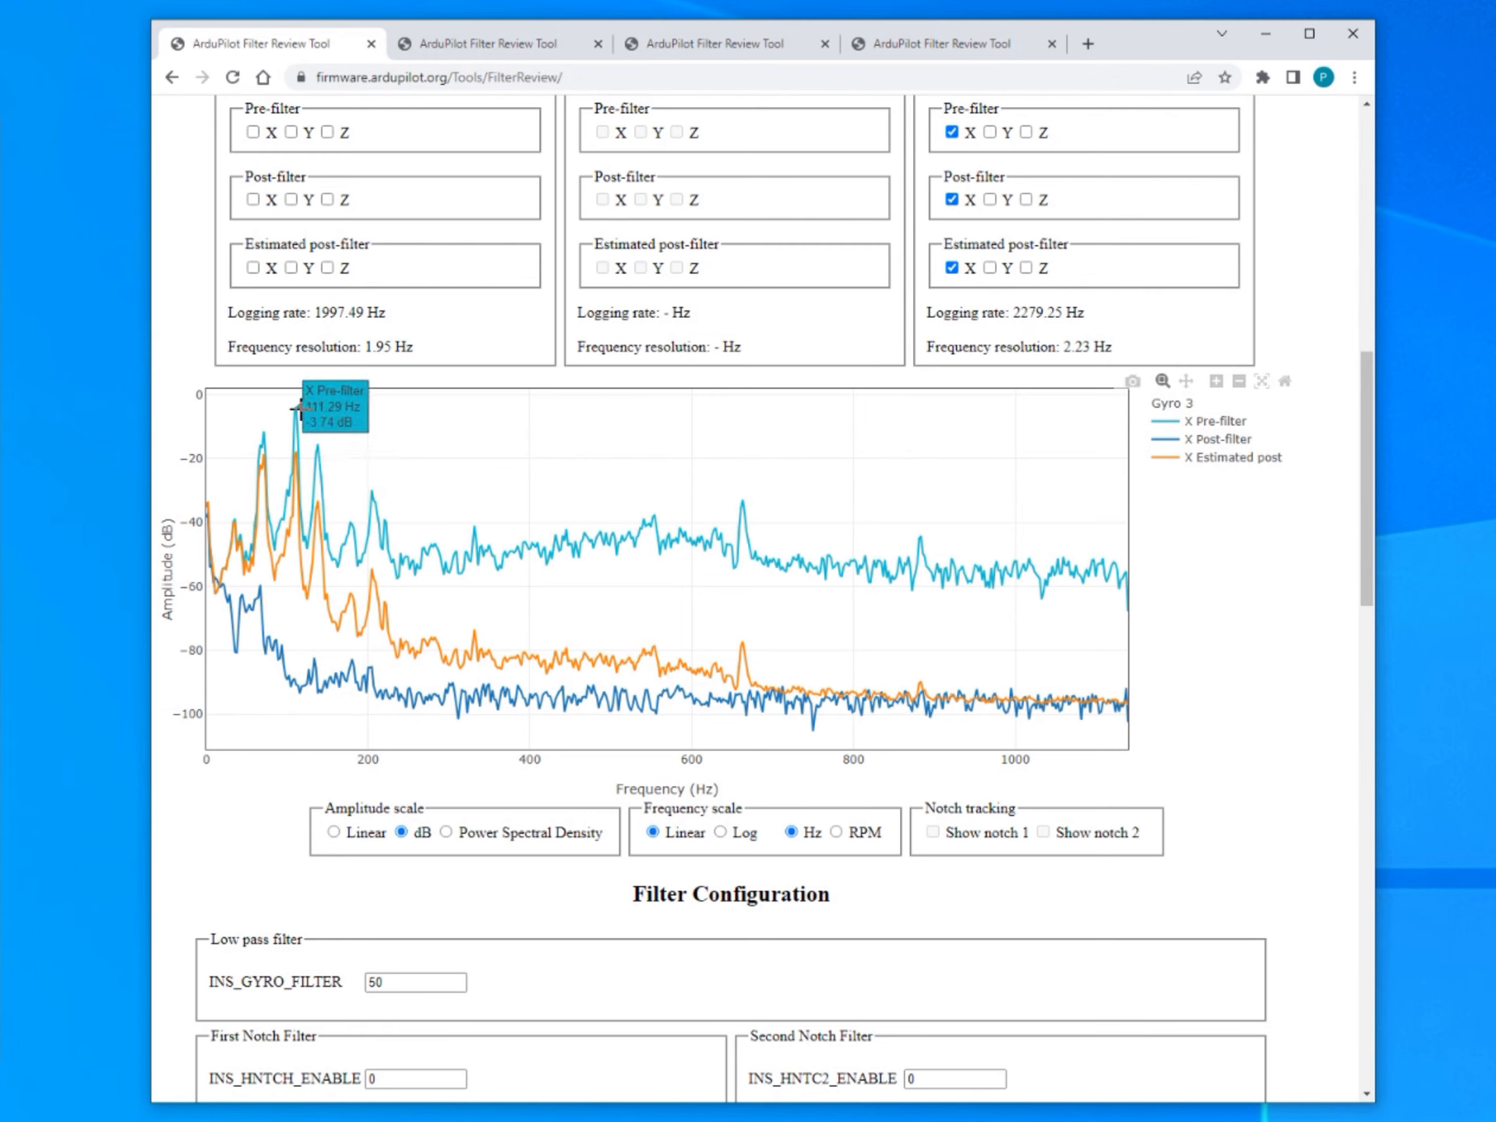
# Re-enable both notch filters by setting INS_HNTC2_ENABLE and INS_HNTCH_ENABLE to 1.
pyautogui.scroll(-5, 287, 571)
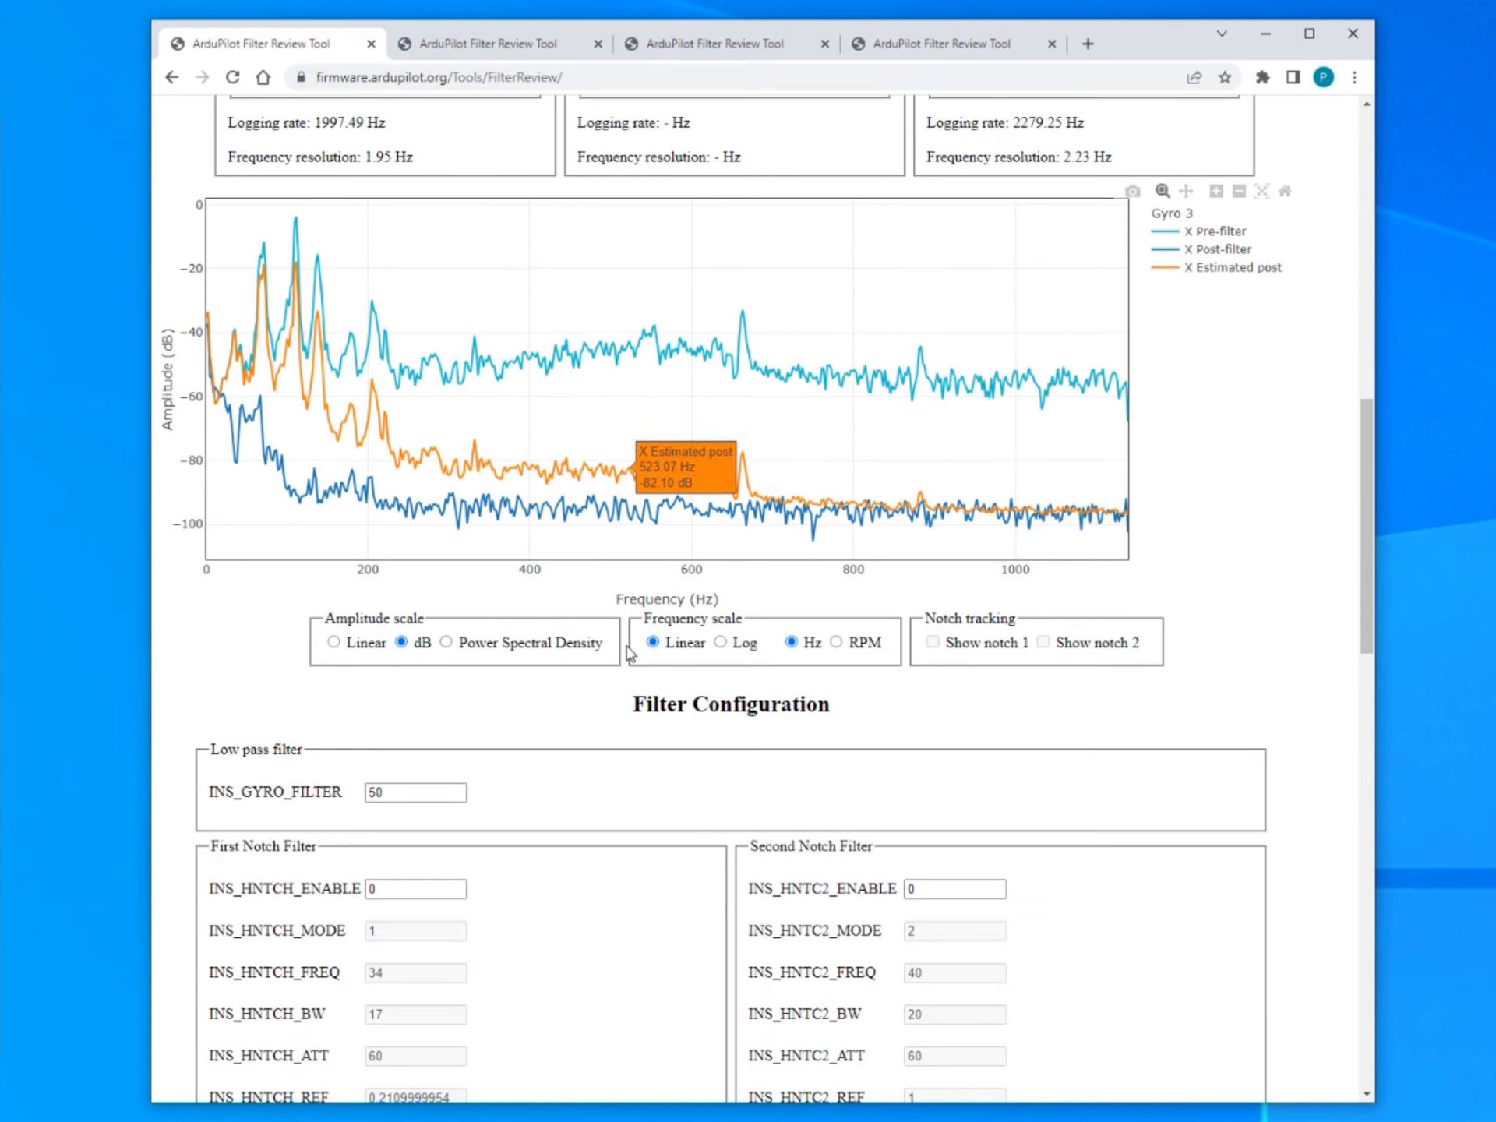
pyautogui.click(994, 696)
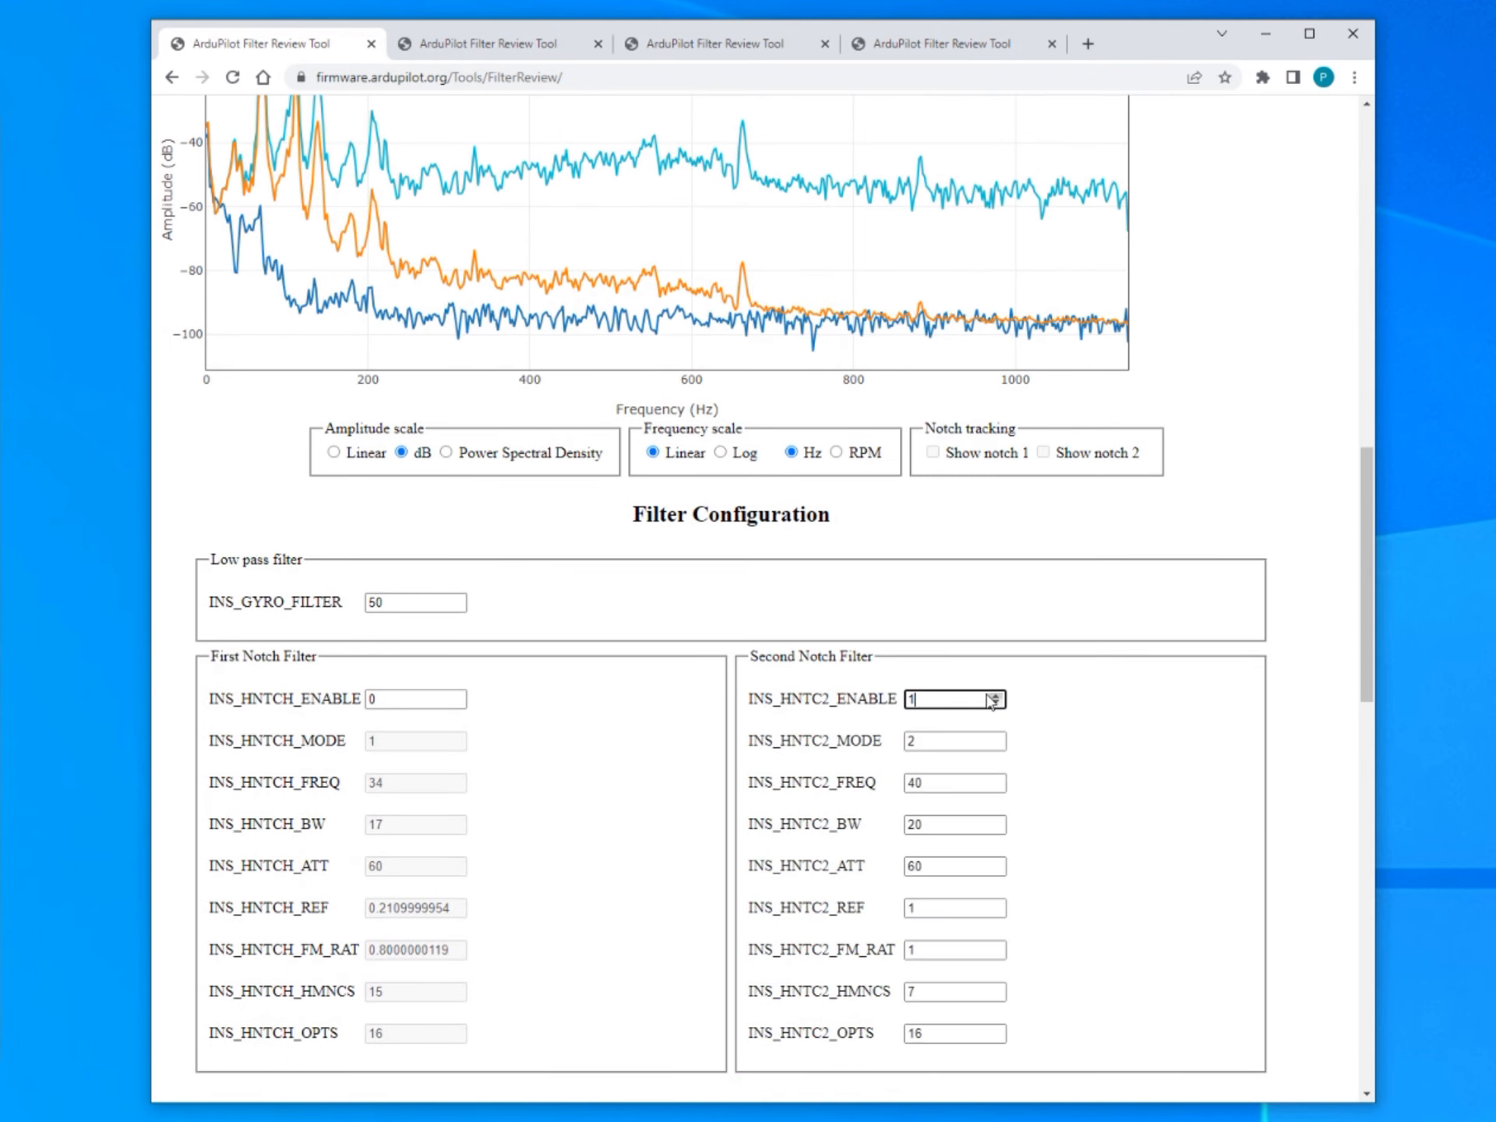
pyautogui.click(457, 696)
pyautogui.scroll(1, 631, 722)
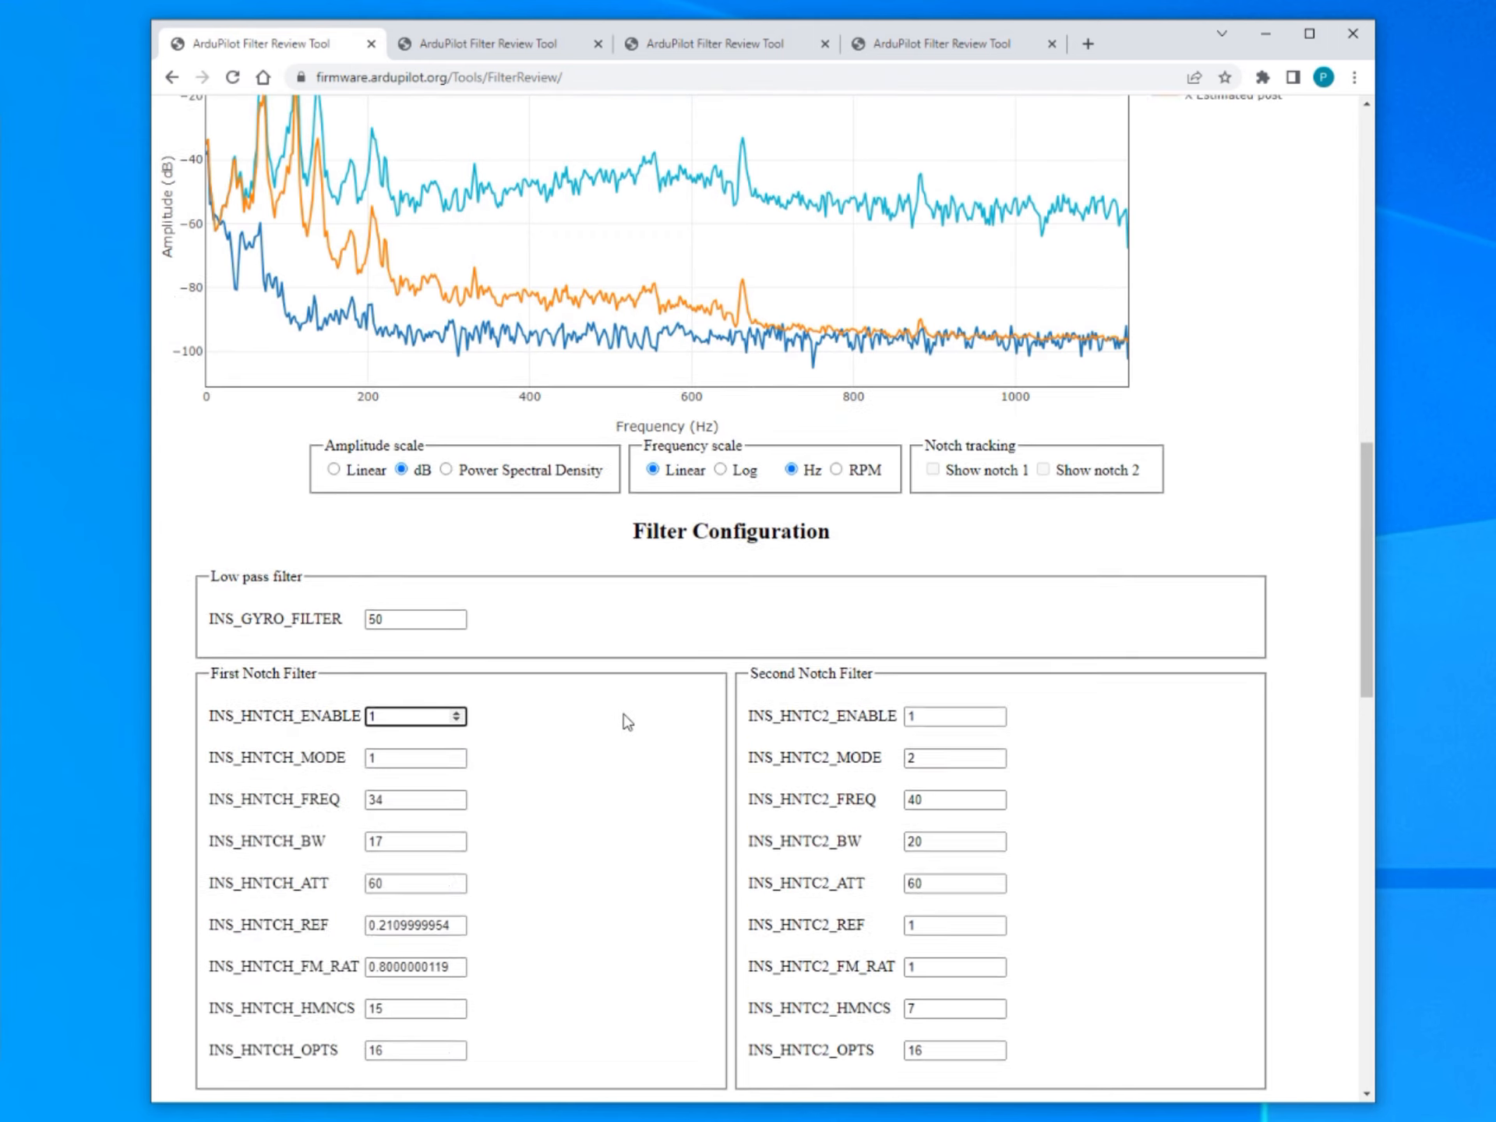
# Recalculate the spectra with both notch filters enabled and INS_GYRO_FILTER at 50, and inspect Gyro 3's estimated post-filter X trace.
pyautogui.click(431, 694)
pyautogui.scroll(3, 432, 694)
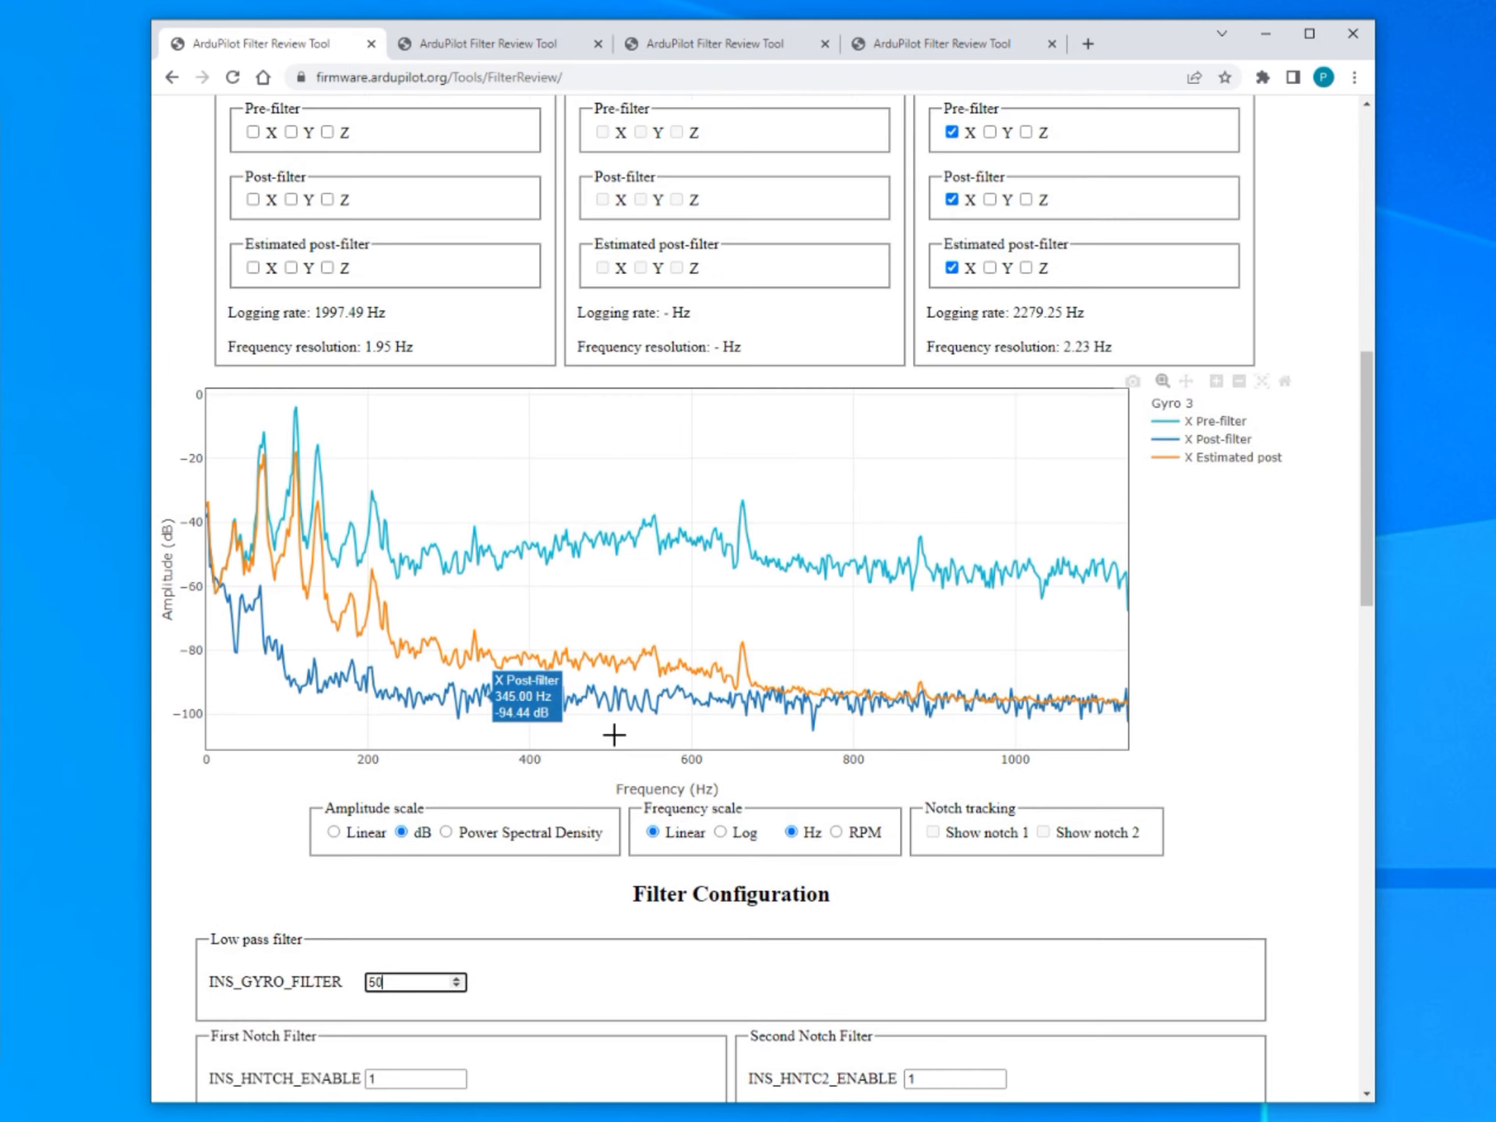
pyautogui.scroll(-3, 478, 932)
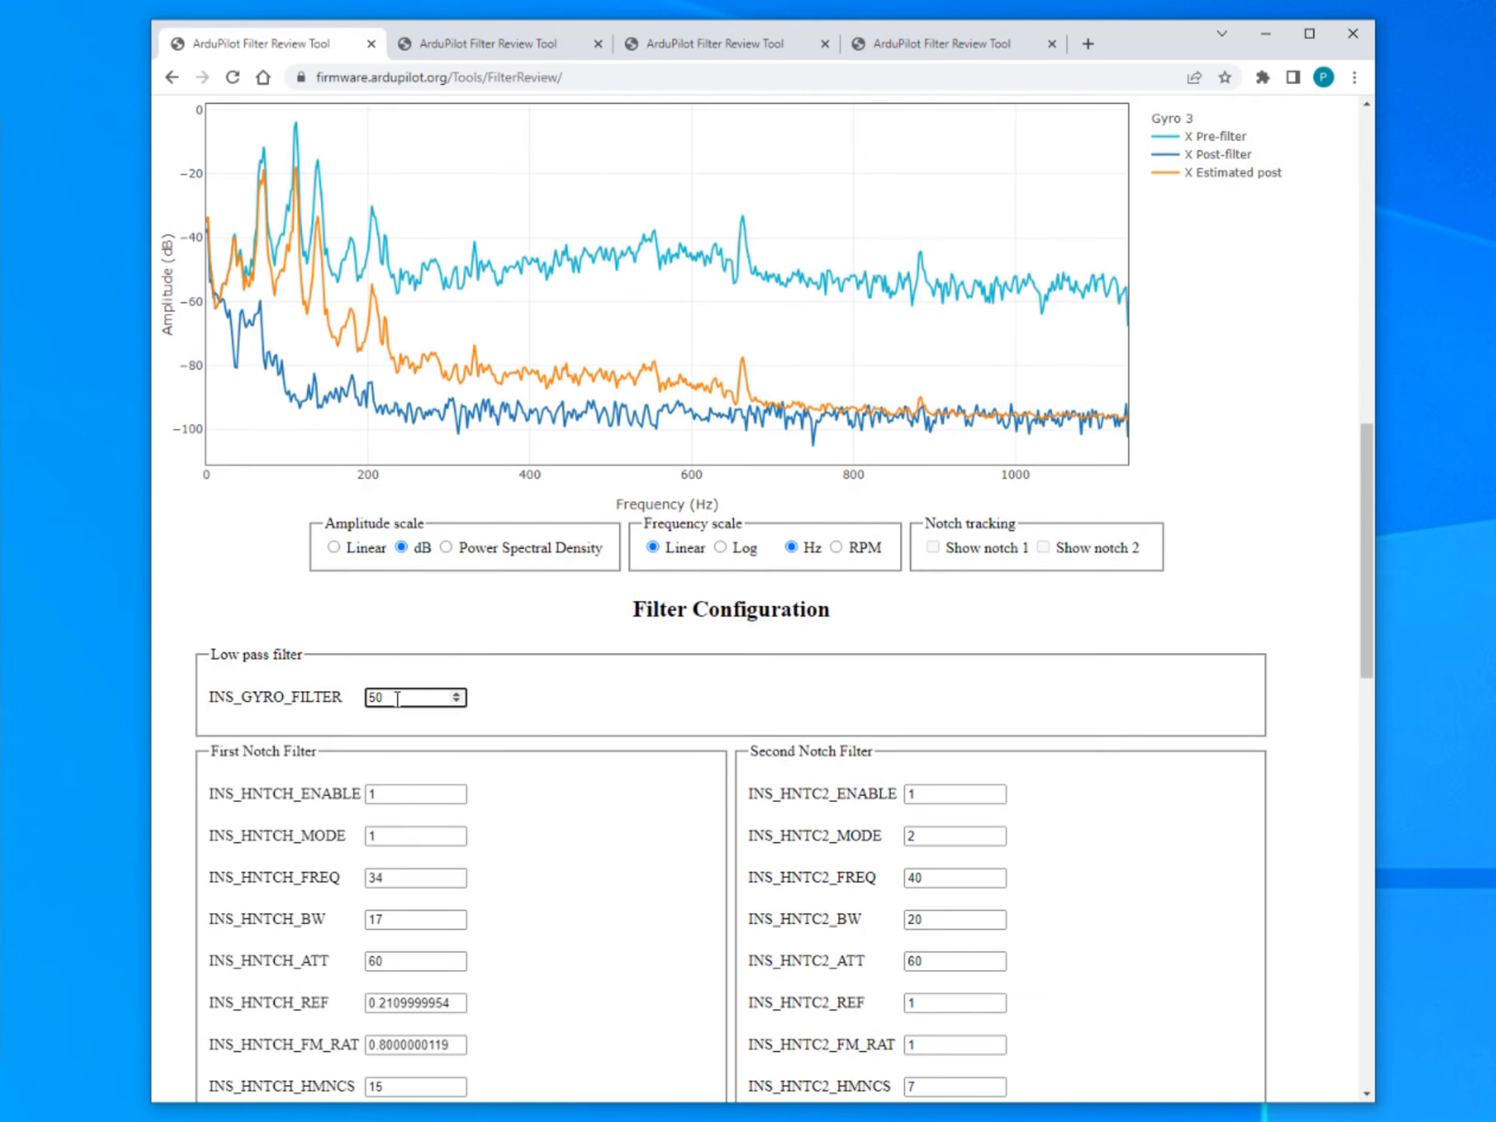
pyautogui.scroll(2, 701, 644)
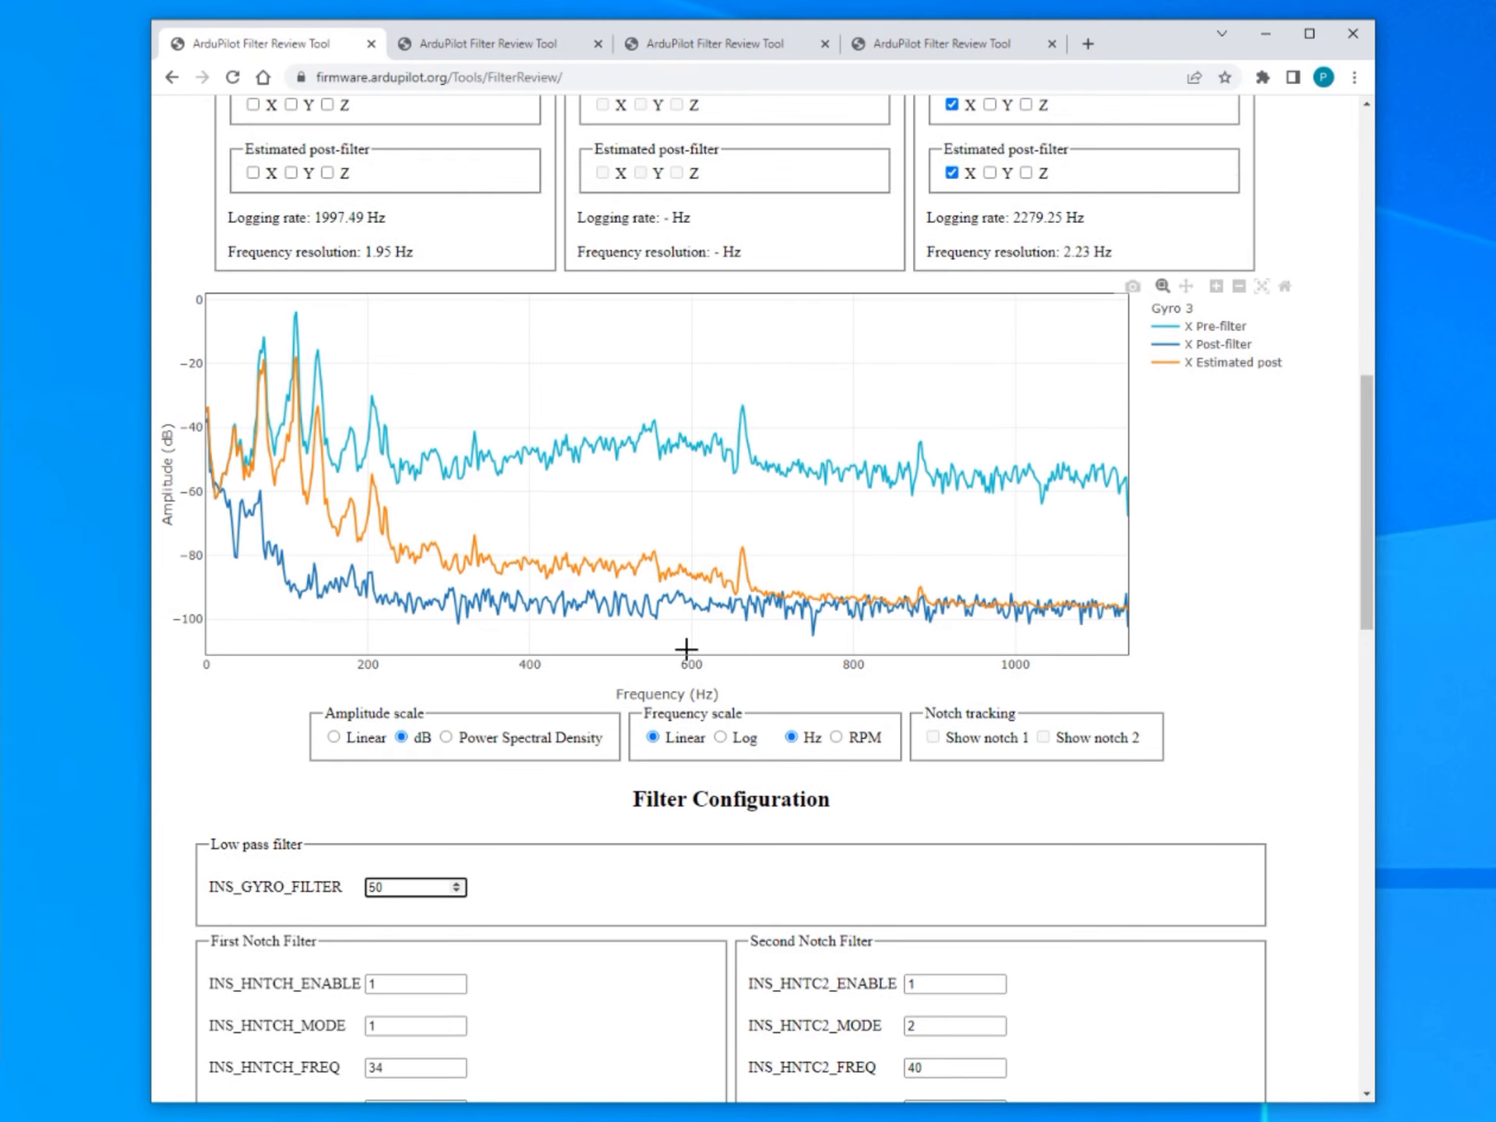
pyautogui.scroll(-3, 685, 659)
pyautogui.scroll(2, 670, 662)
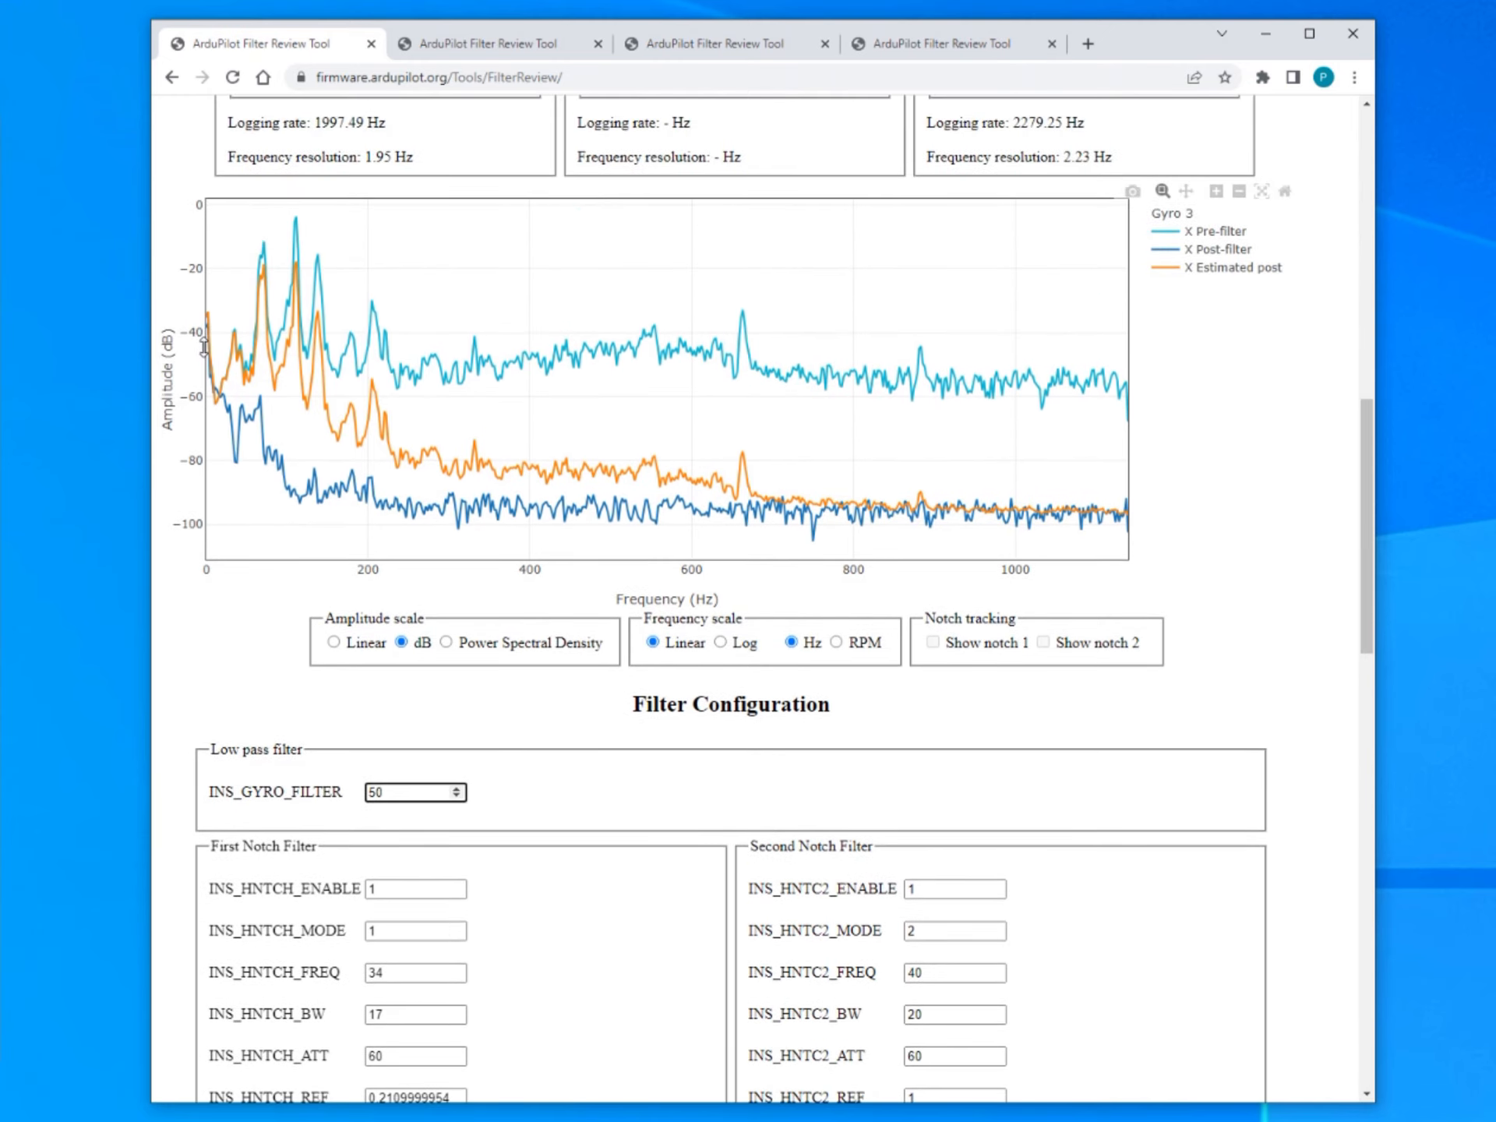
pyautogui.scroll(4, 858, 585)
pyautogui.scroll(8, 912, 725)
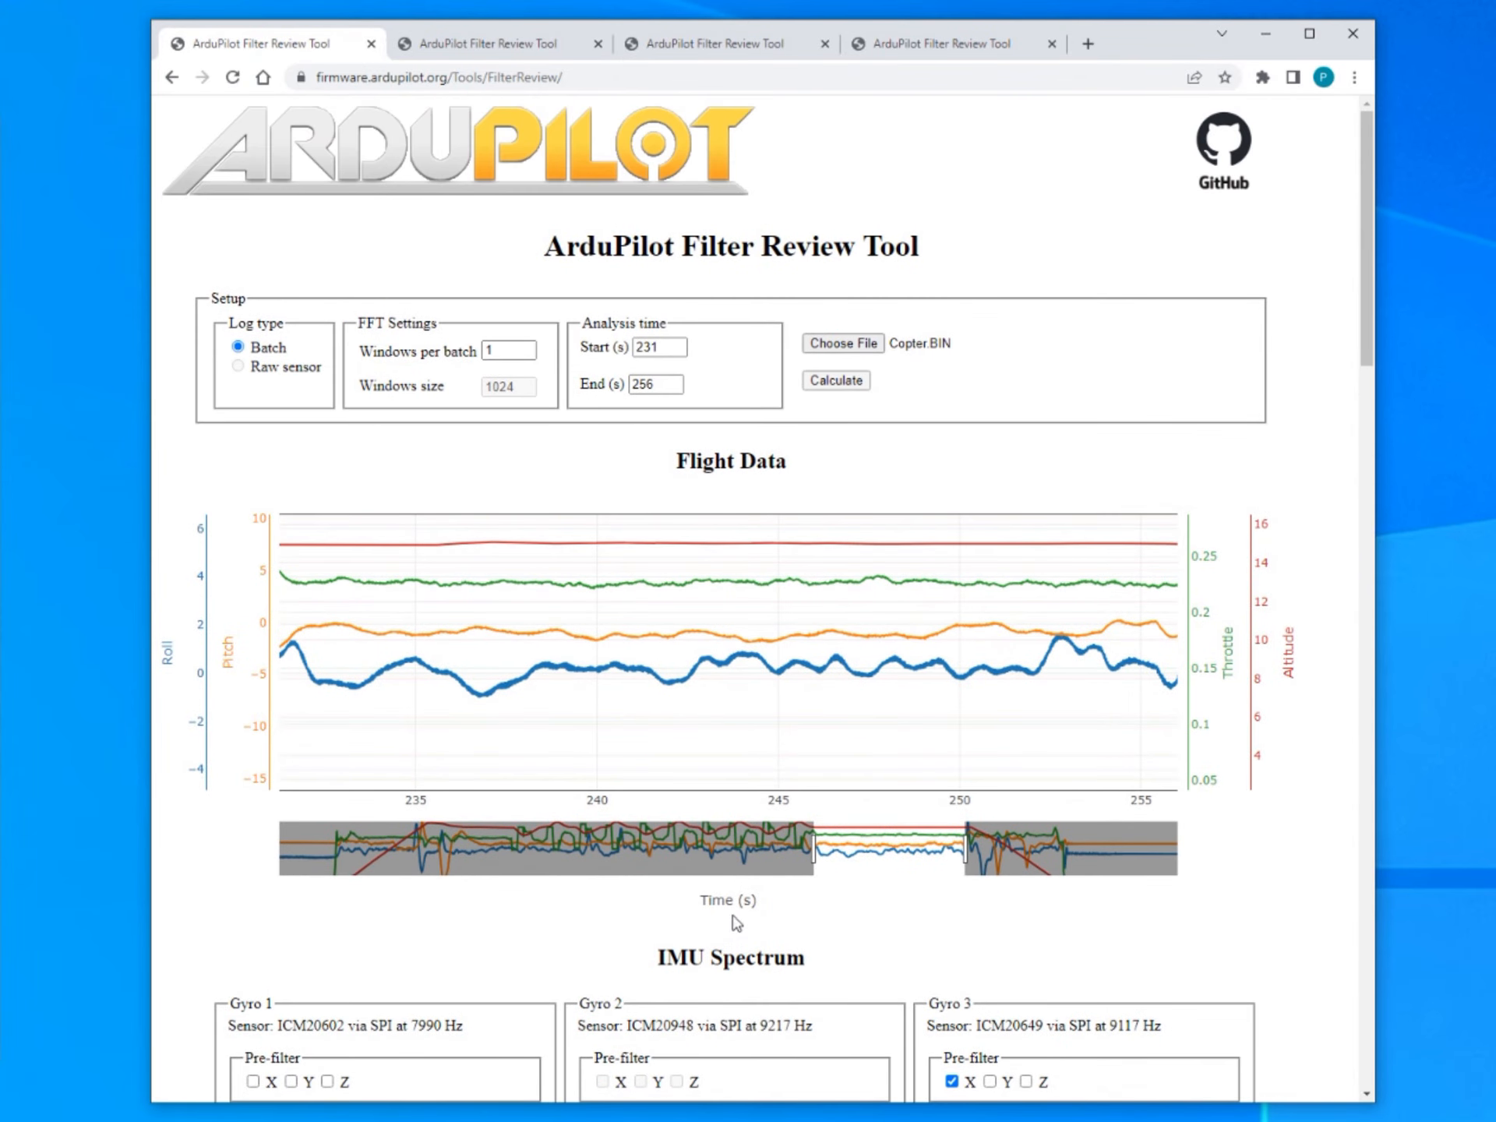
pyautogui.scroll(-18, 752, 838)
pyautogui.scroll(8, 584, 663)
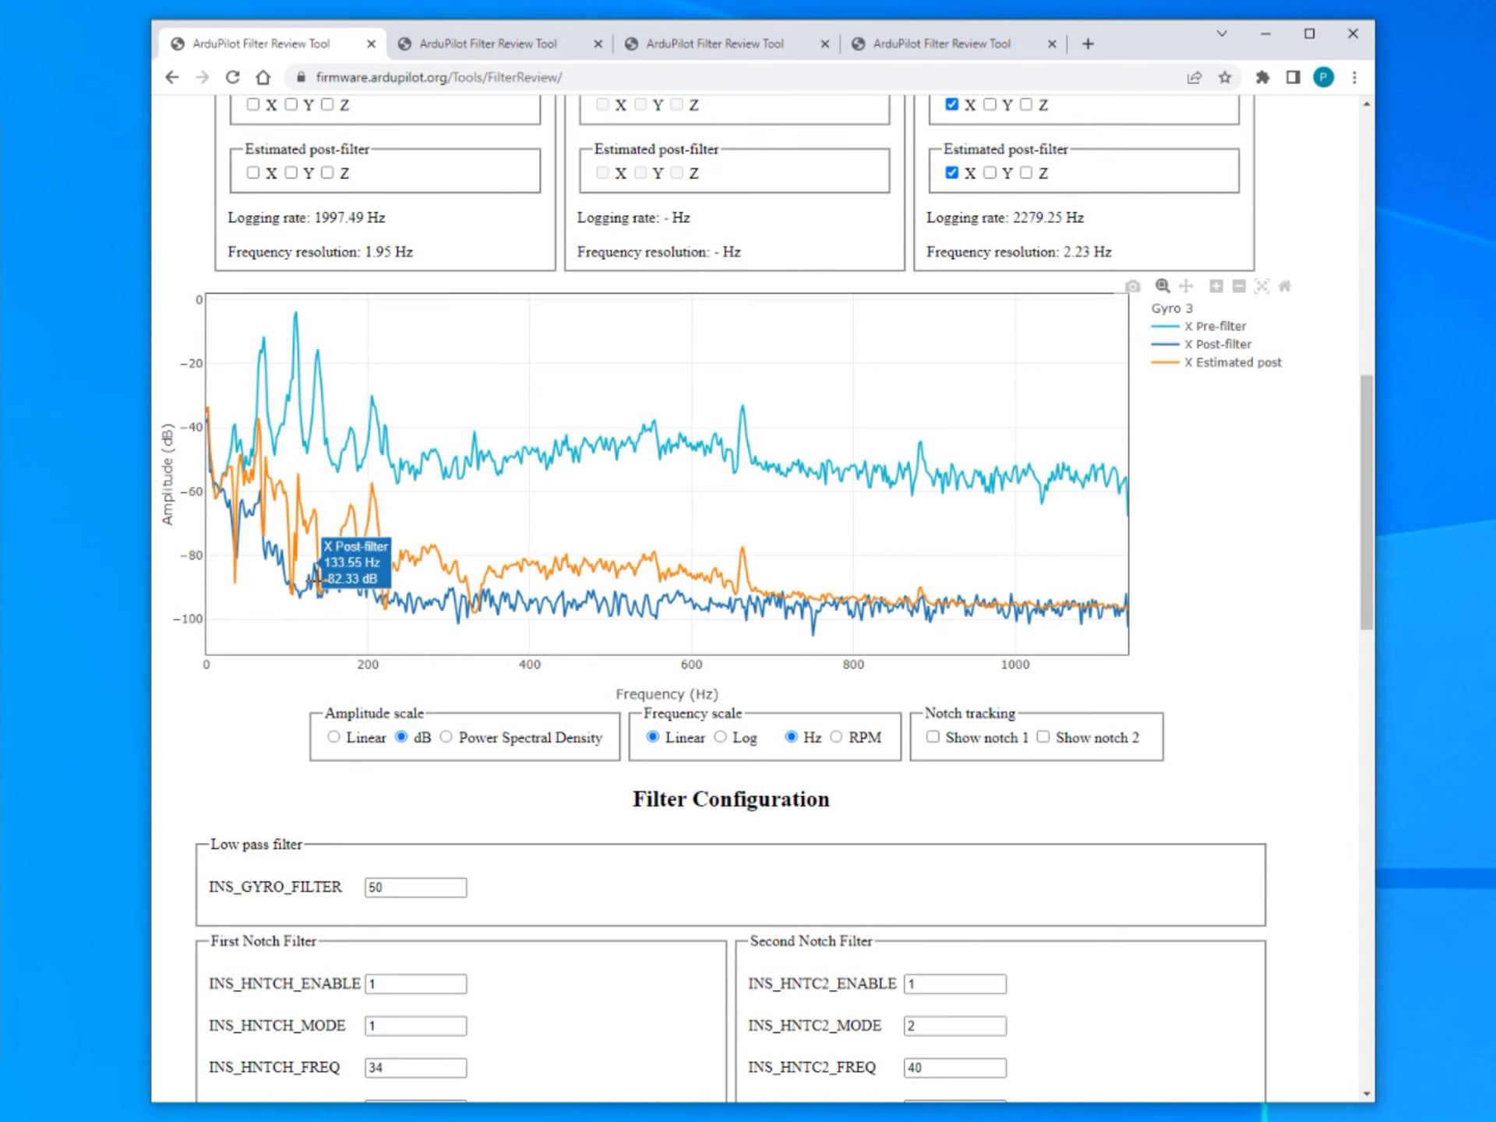
# Review the low-pass and notch filter parameters against Gyro 3's X spectrum and the IMU spectrogram.
pyautogui.scroll(-2, 600, 746)
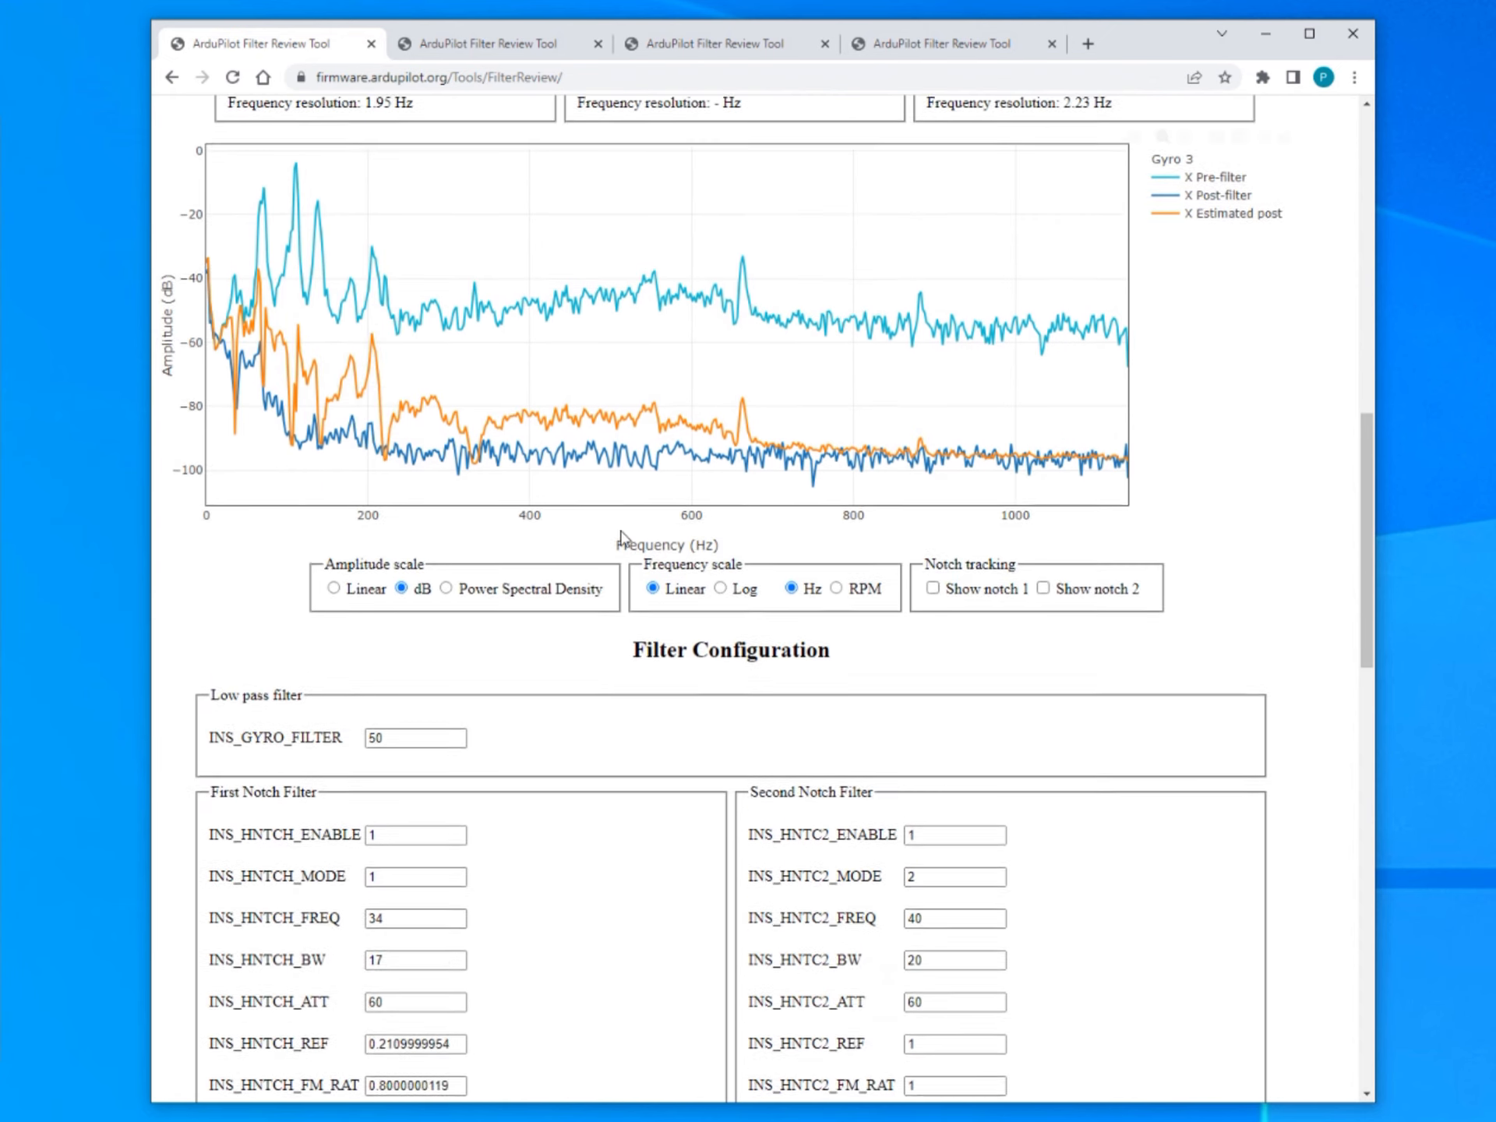
pyautogui.scroll(1, 618, 544)
pyautogui.click(400, 793)
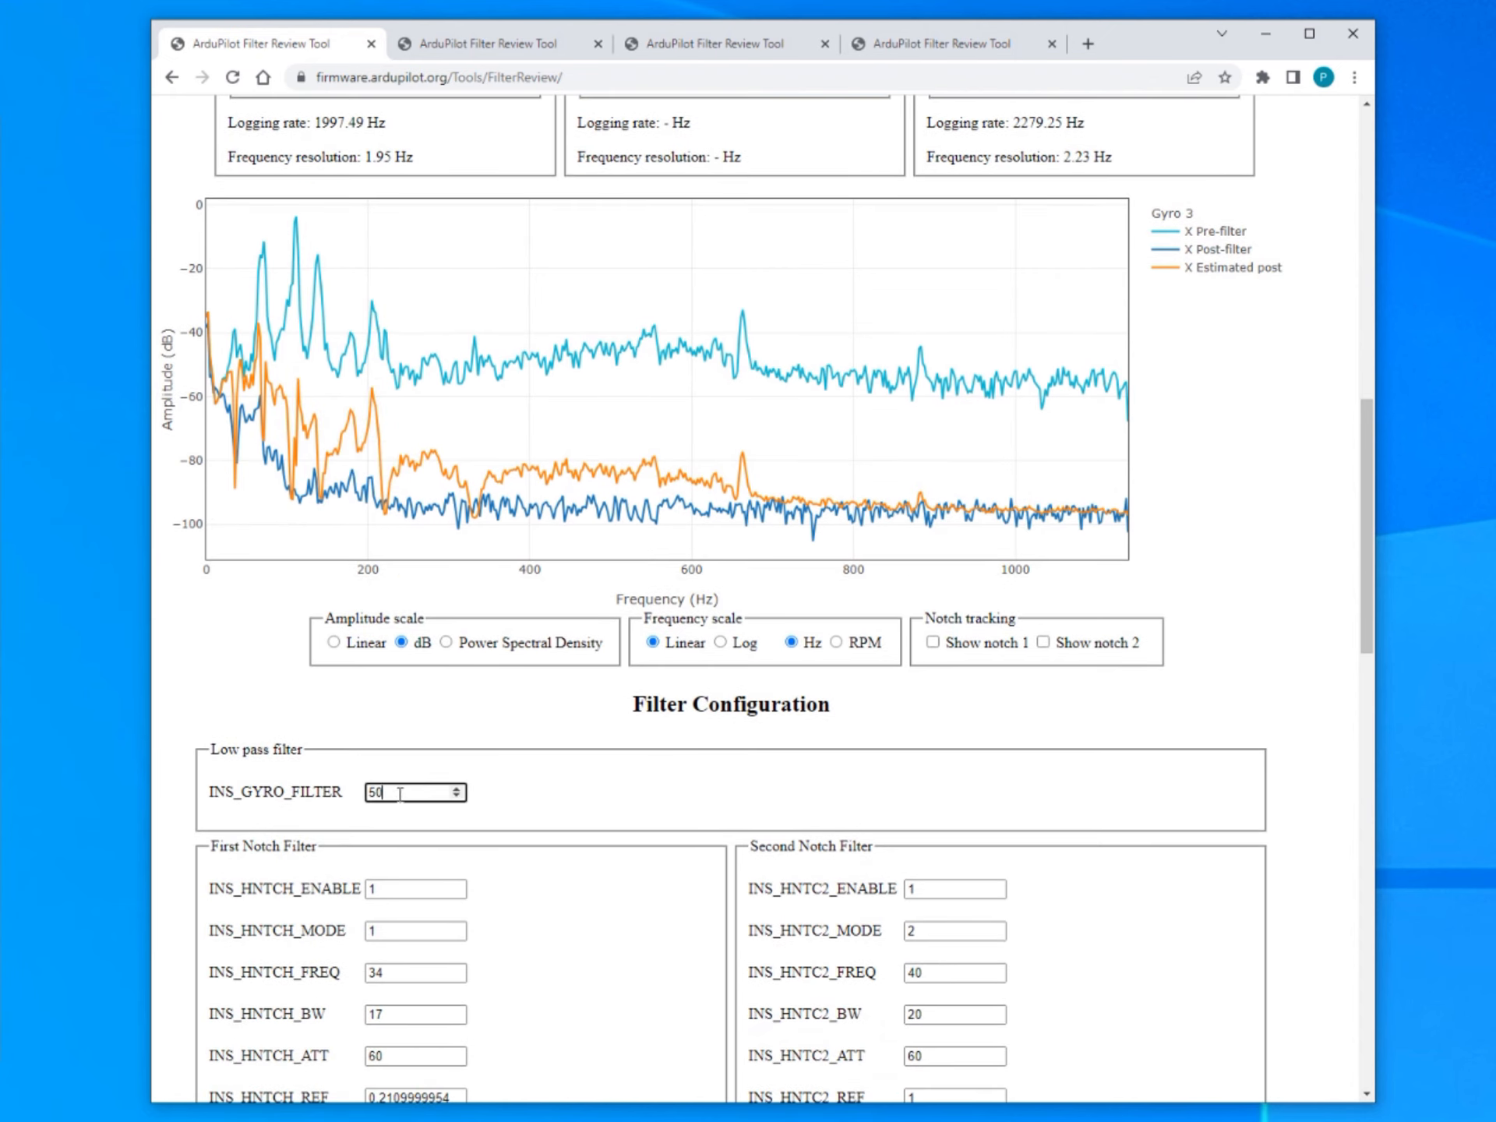
pyautogui.click(706, 793)
pyautogui.scroll(-3, 704, 792)
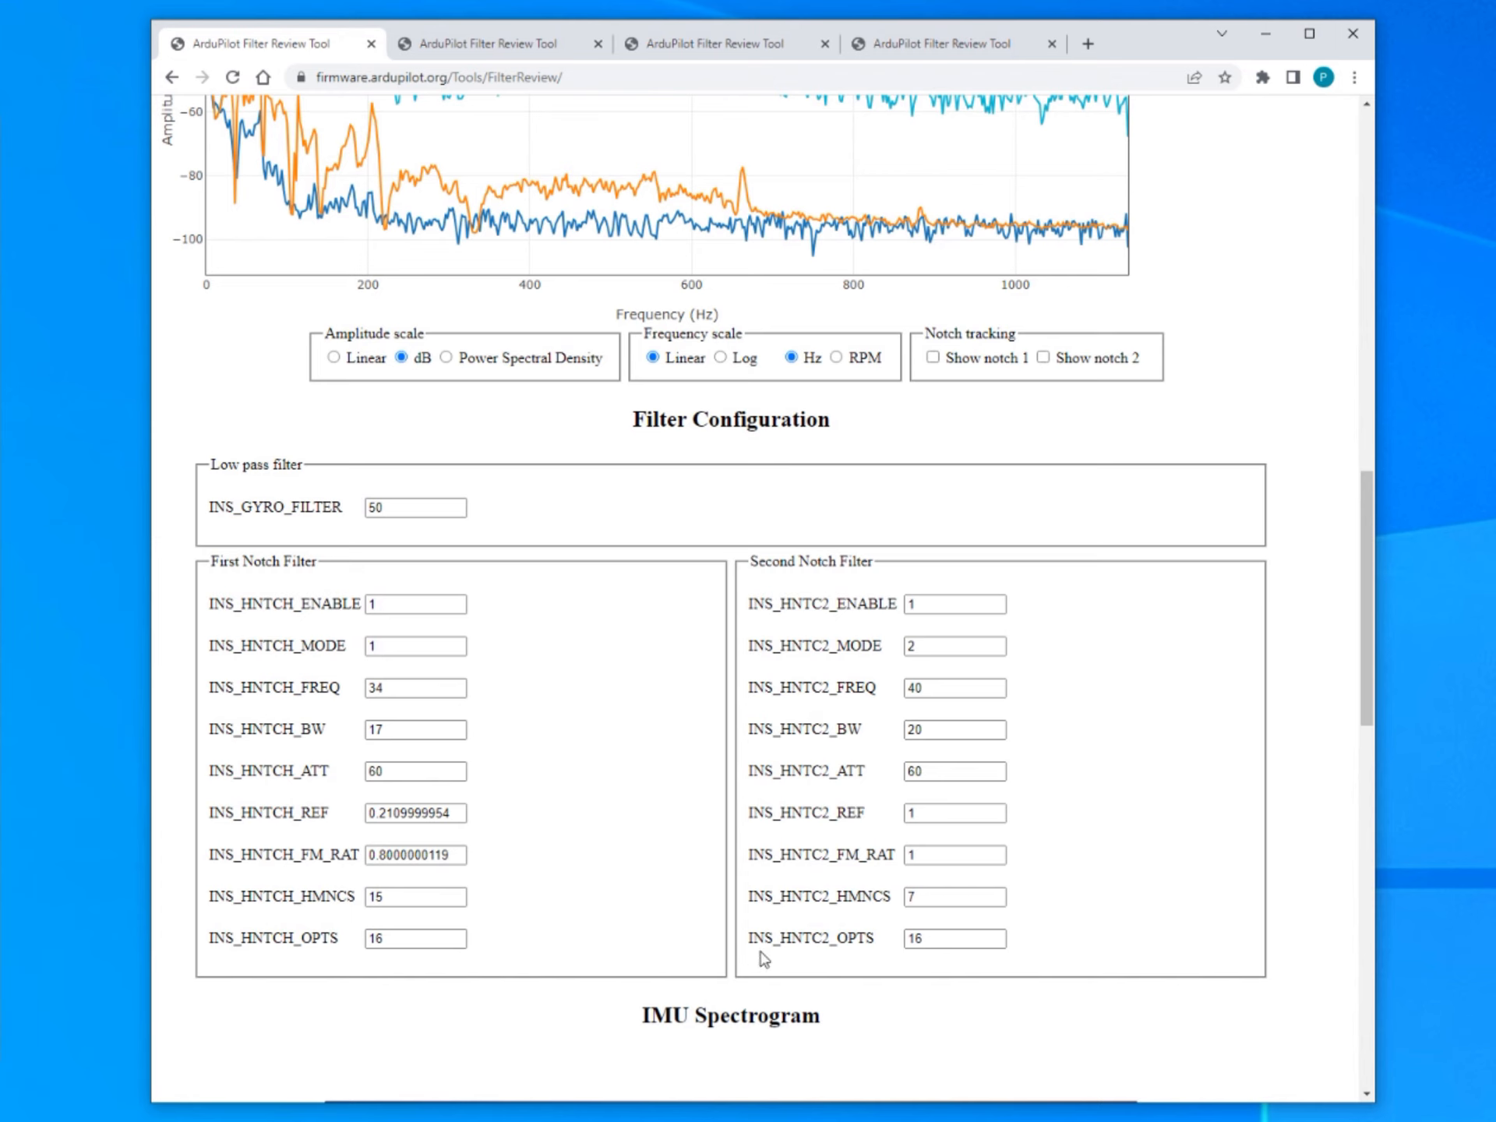
pyautogui.scroll(-6, 811, 778)
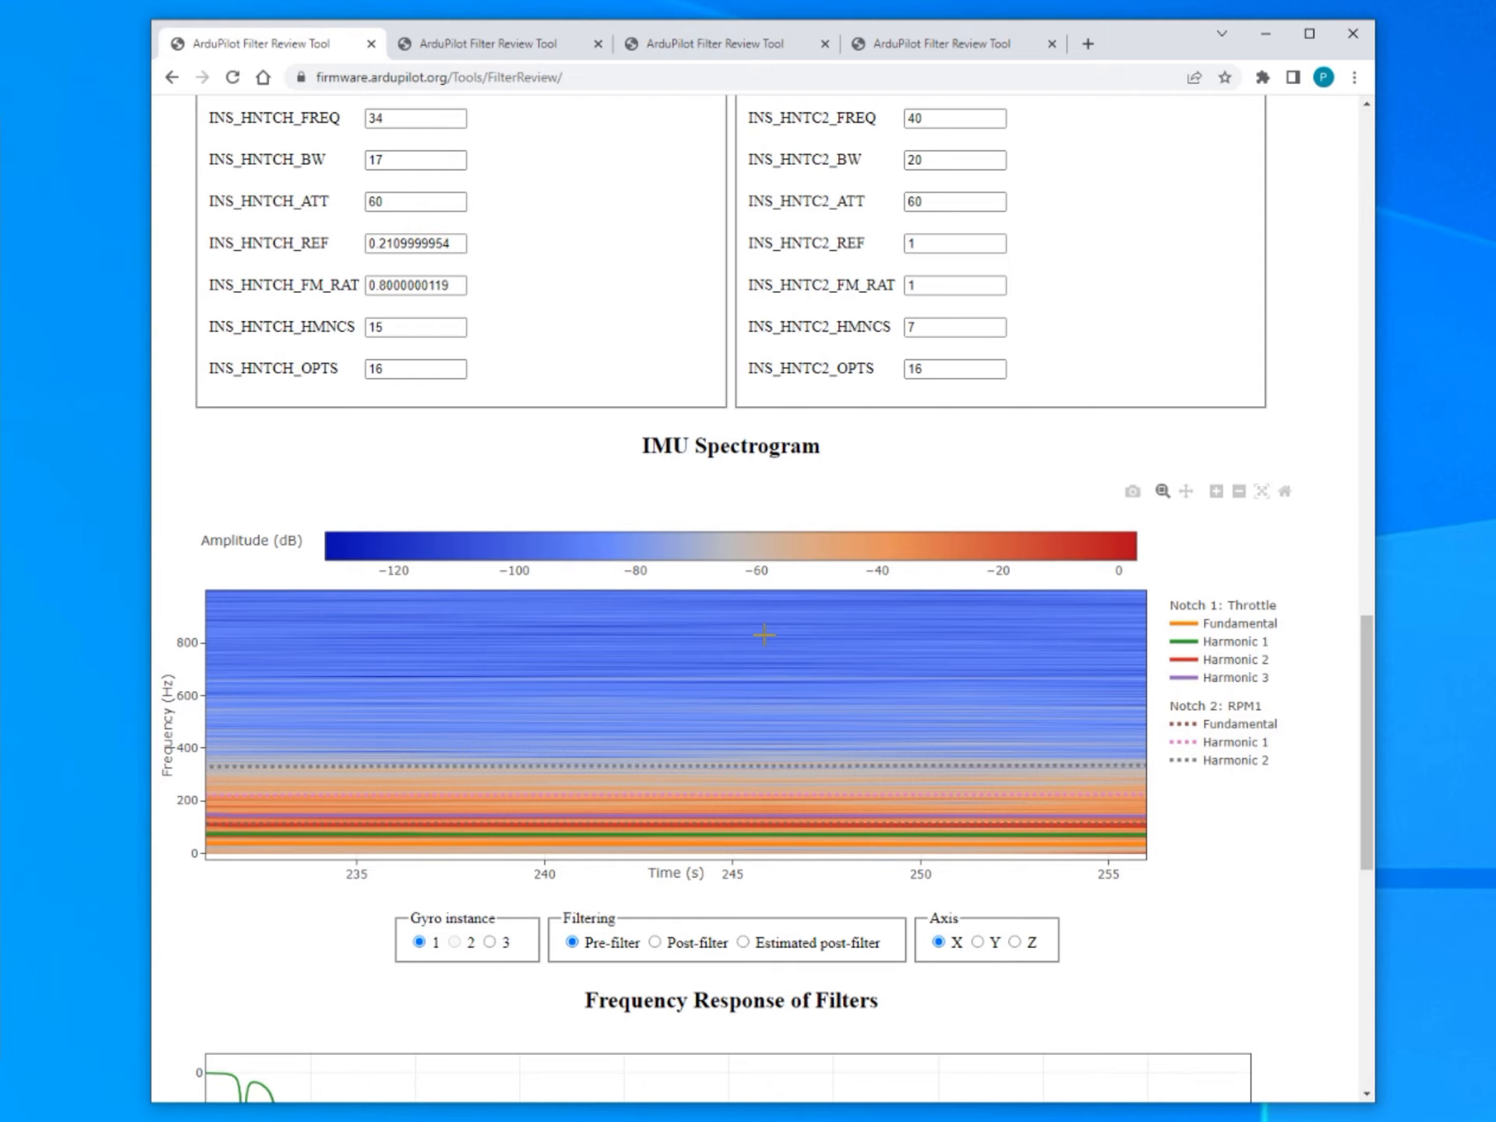
pyautogui.scroll(8, 697, 682)
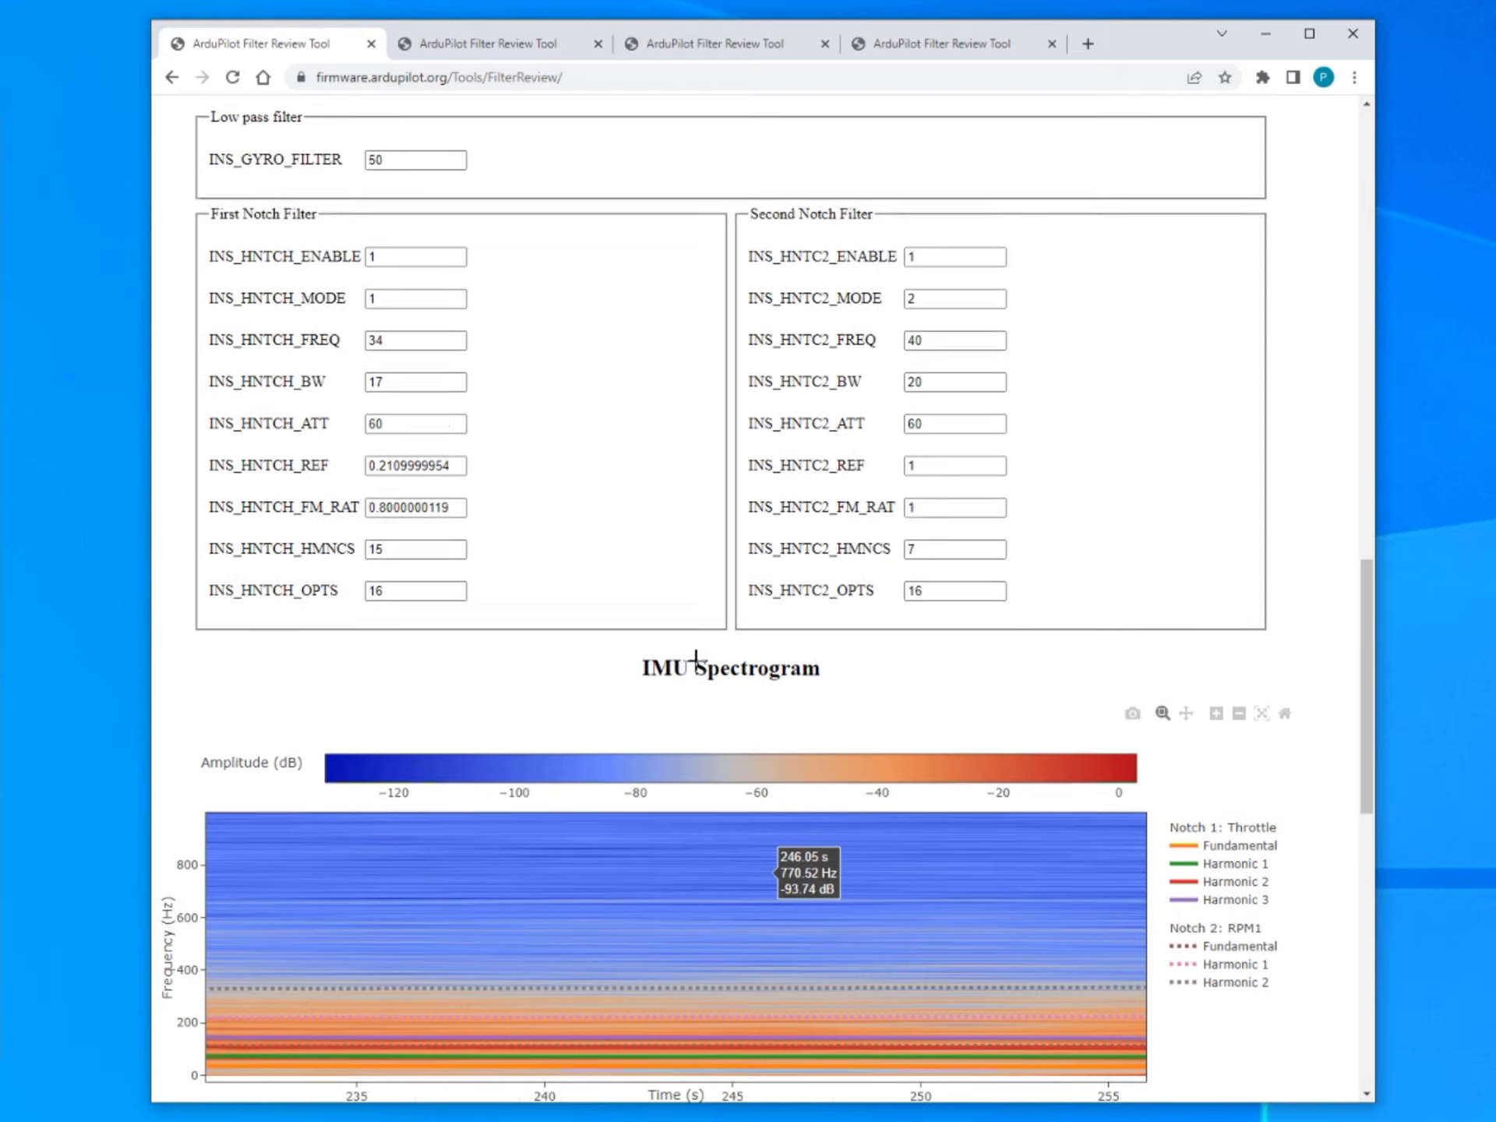
pyautogui.scroll(1, 240, 287)
pyautogui.scroll(-5, 685, 568)
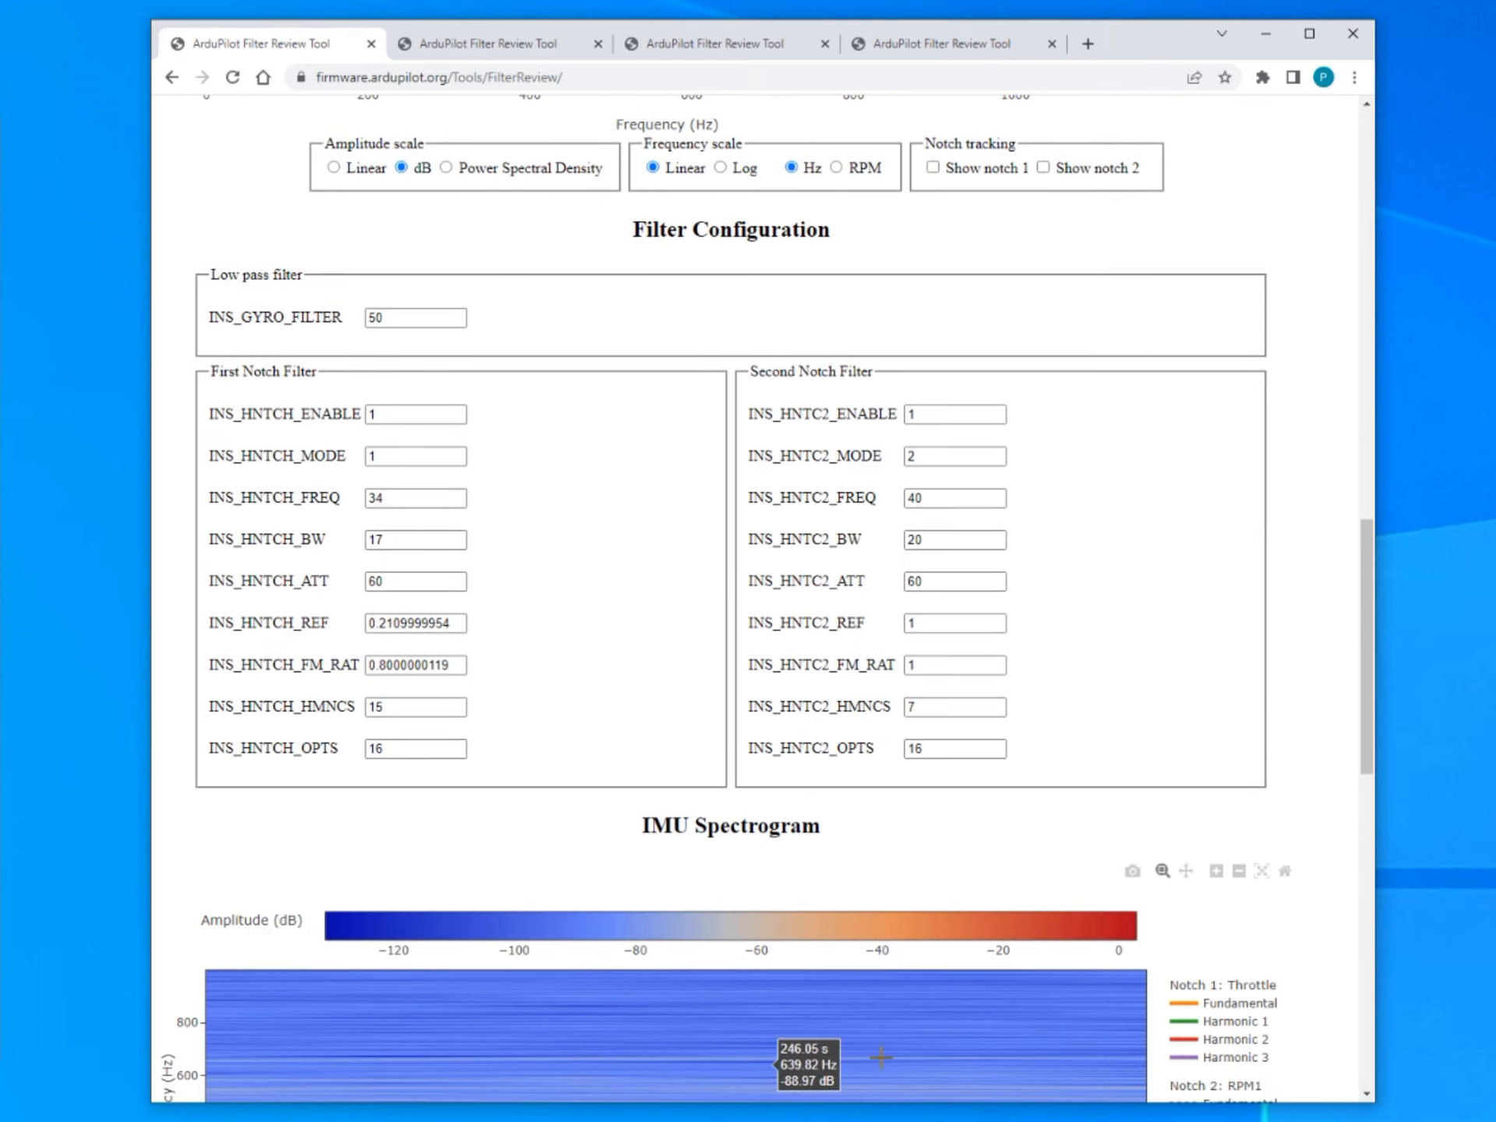
pyautogui.scroll(4, 592, 359)
pyautogui.scroll(2, 175, 413)
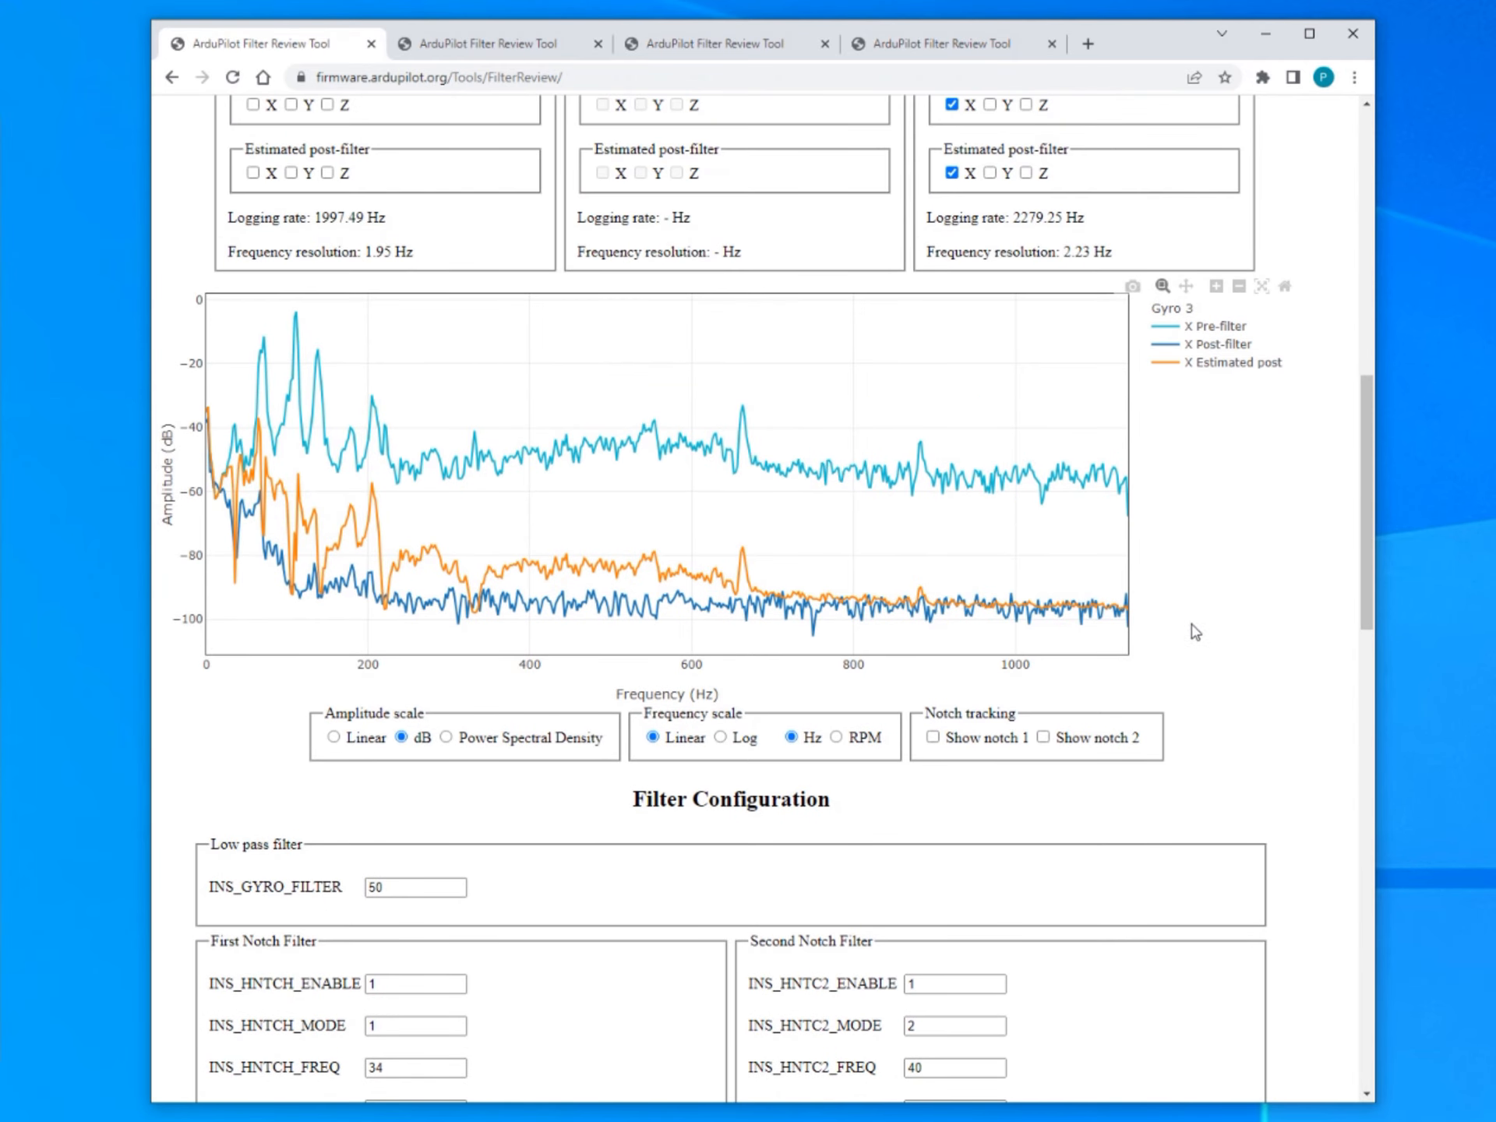
# Reset the IMU spectrogram to the full flight time range and examine the notch frequency tracks.
pyautogui.scroll(-9, 1078, 491)
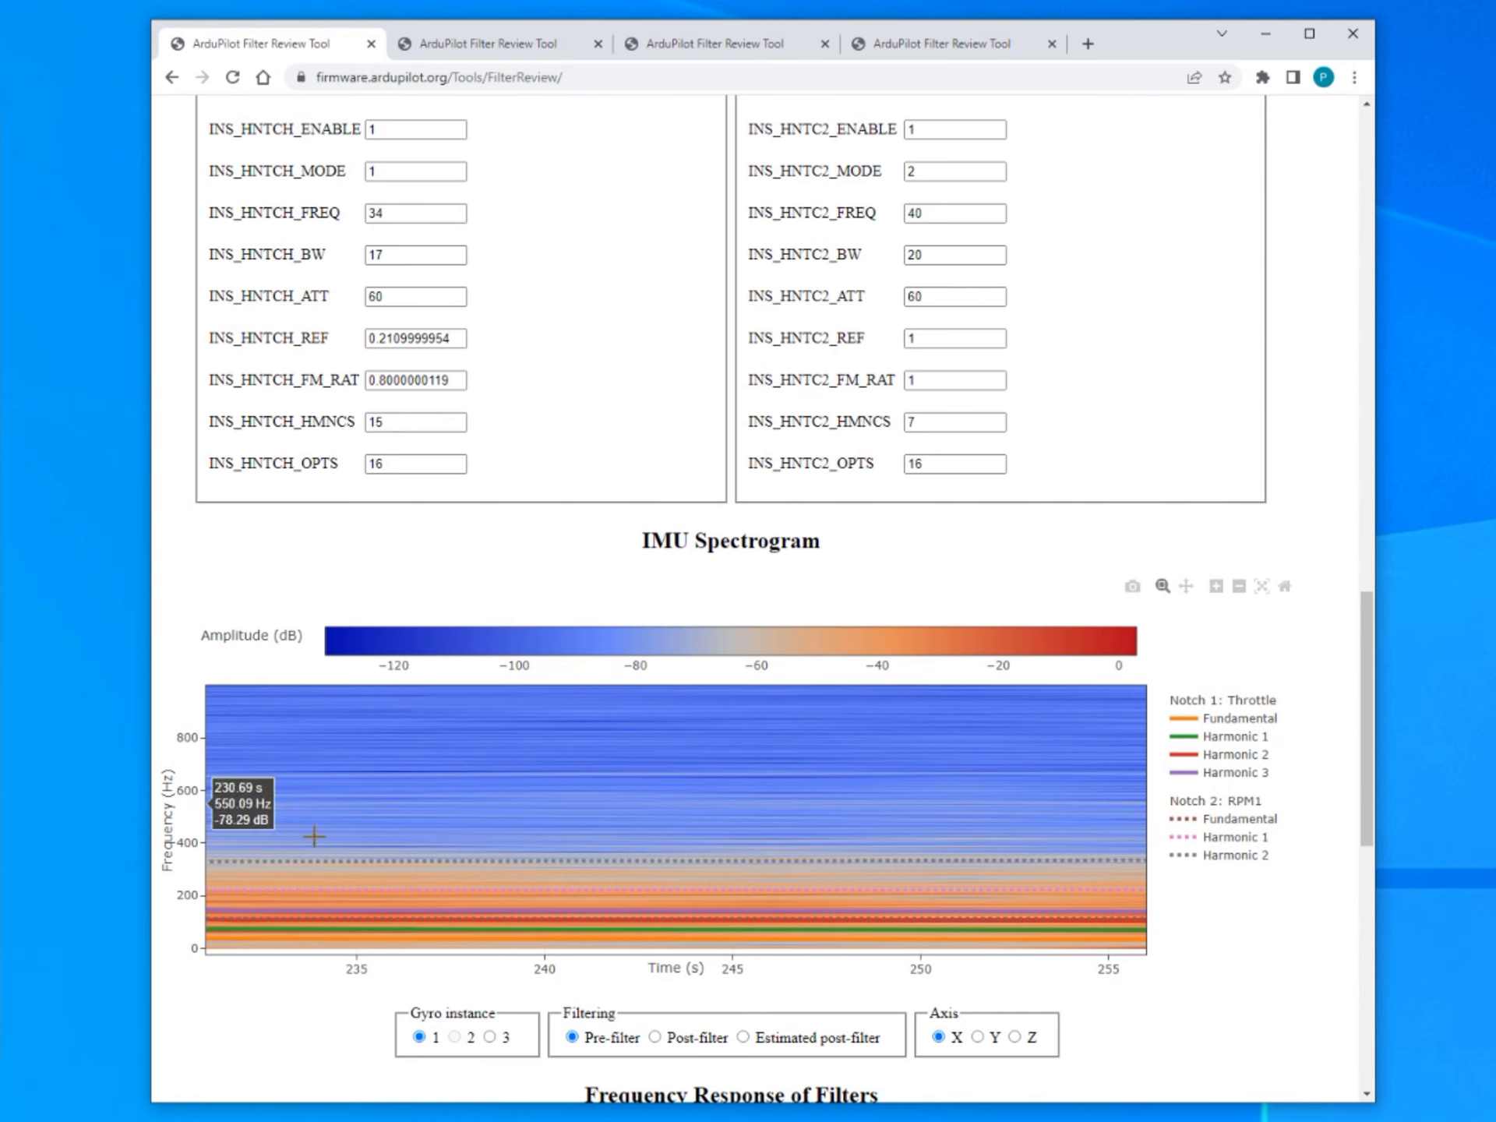
pyautogui.click(1286, 587)
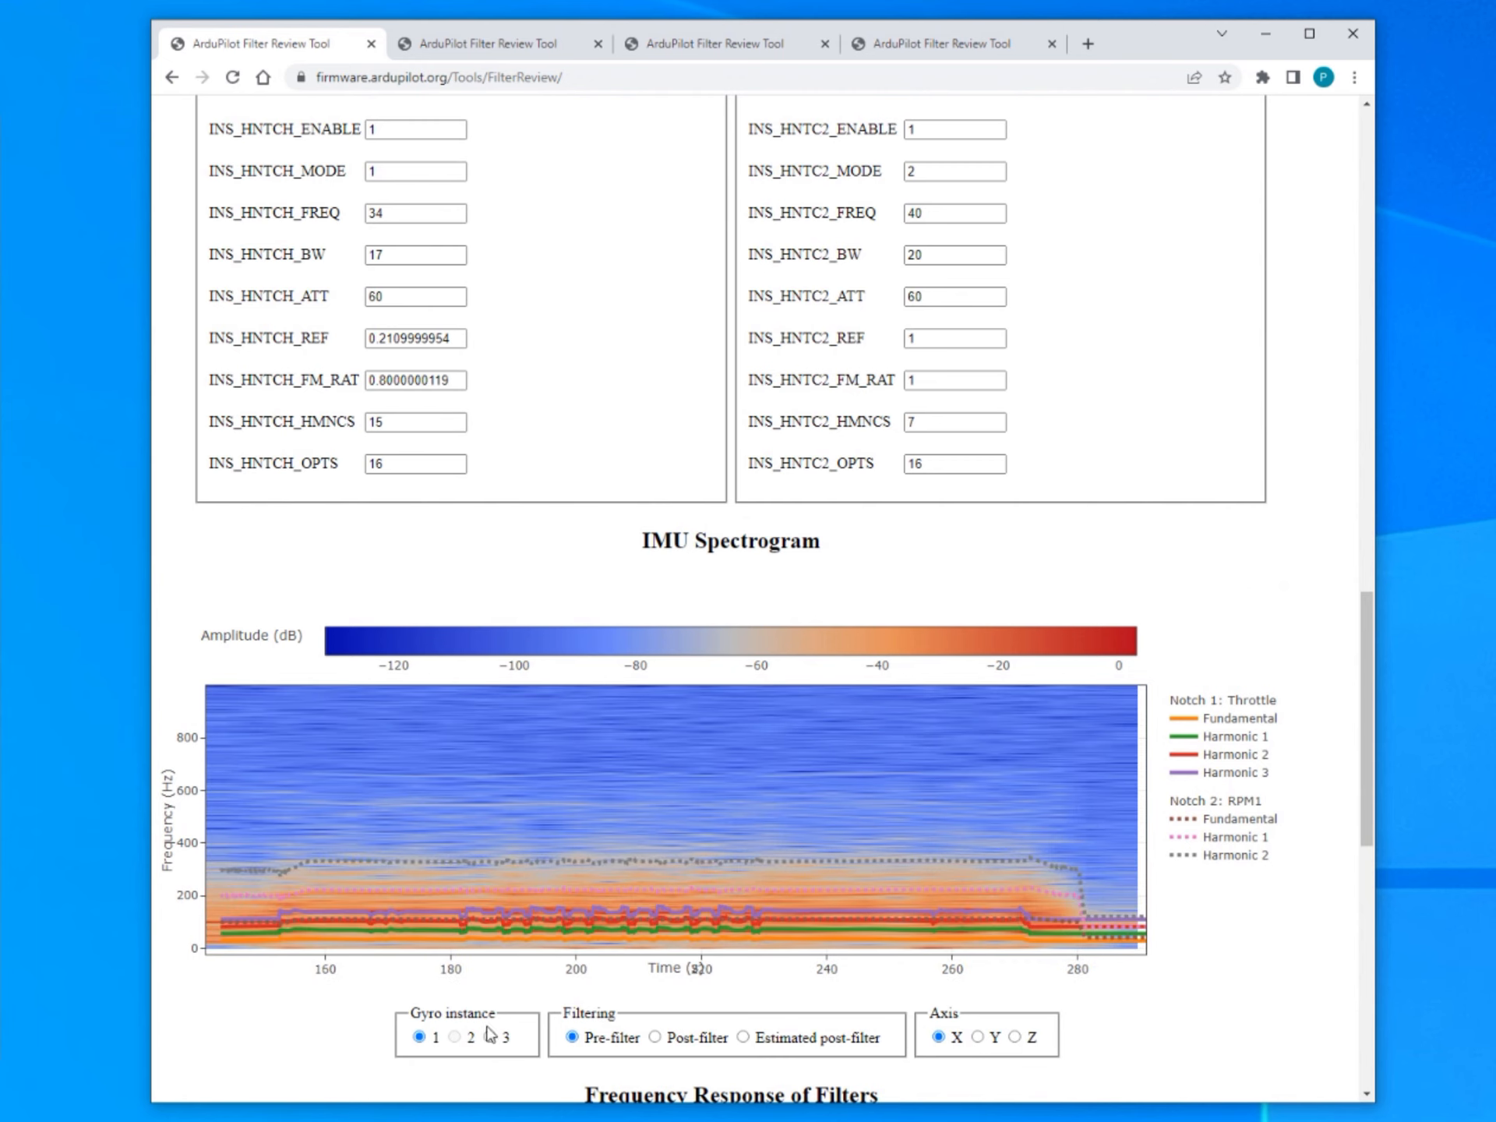
pyautogui.scroll(-3, 1020, 849)
pyautogui.scroll(1, 1002, 568)
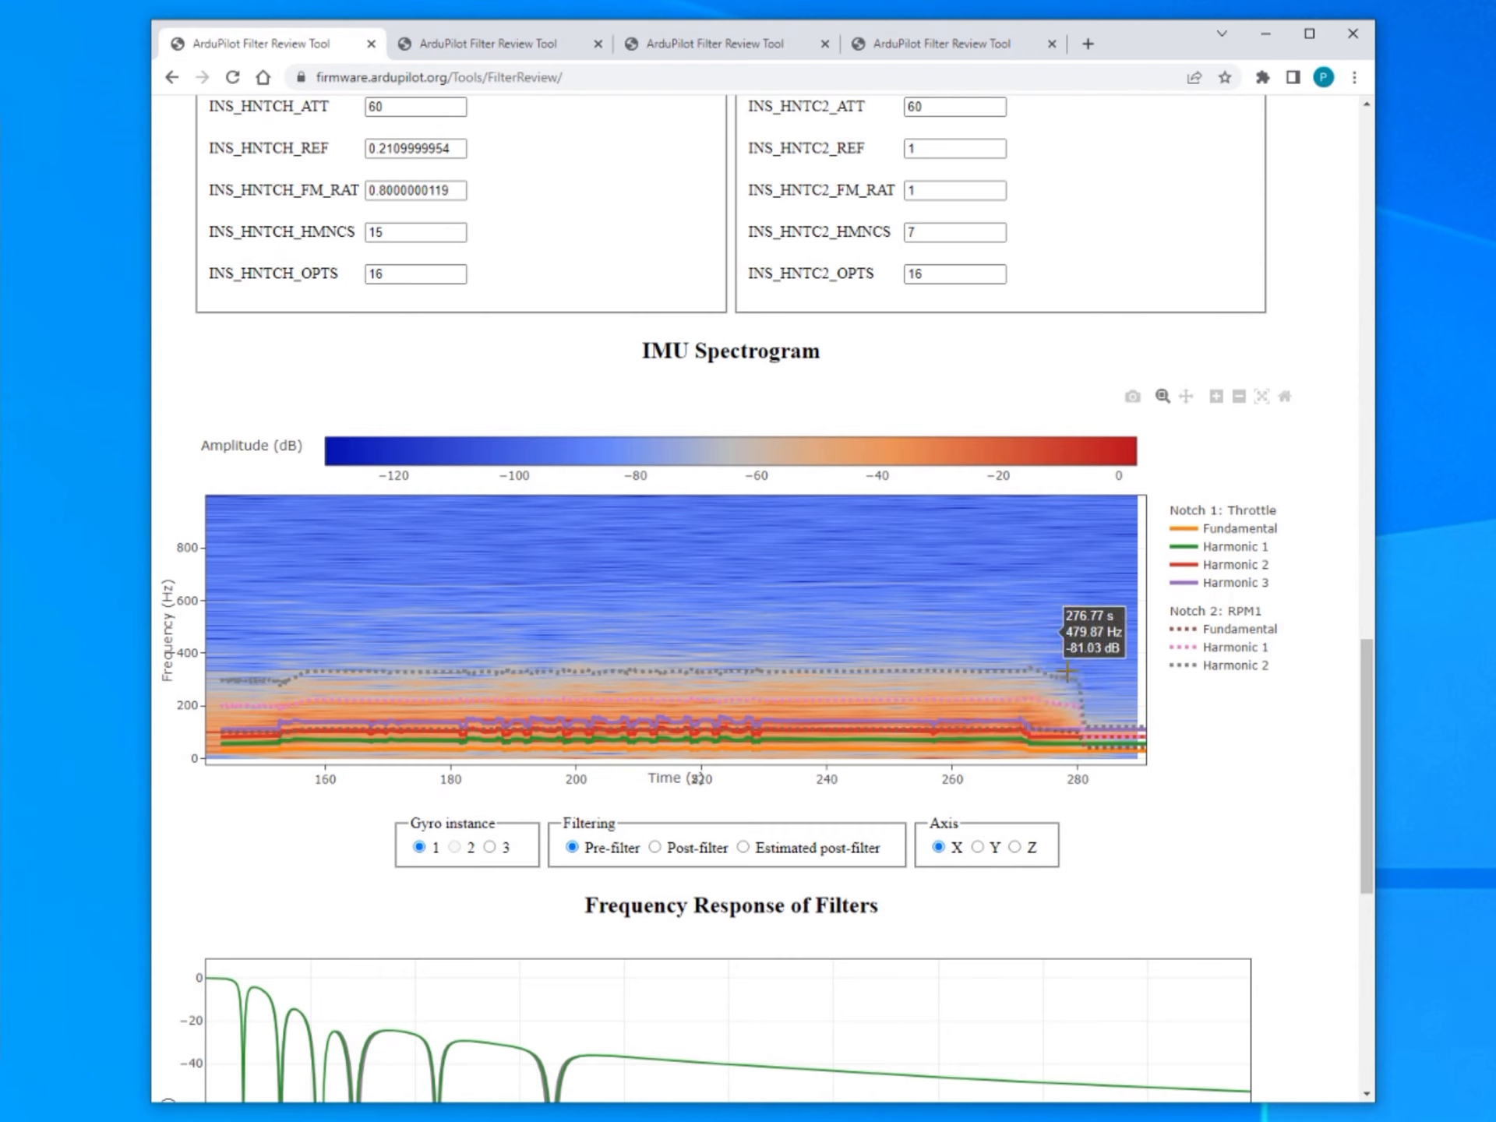
pyautogui.scroll(1, 1067, 701)
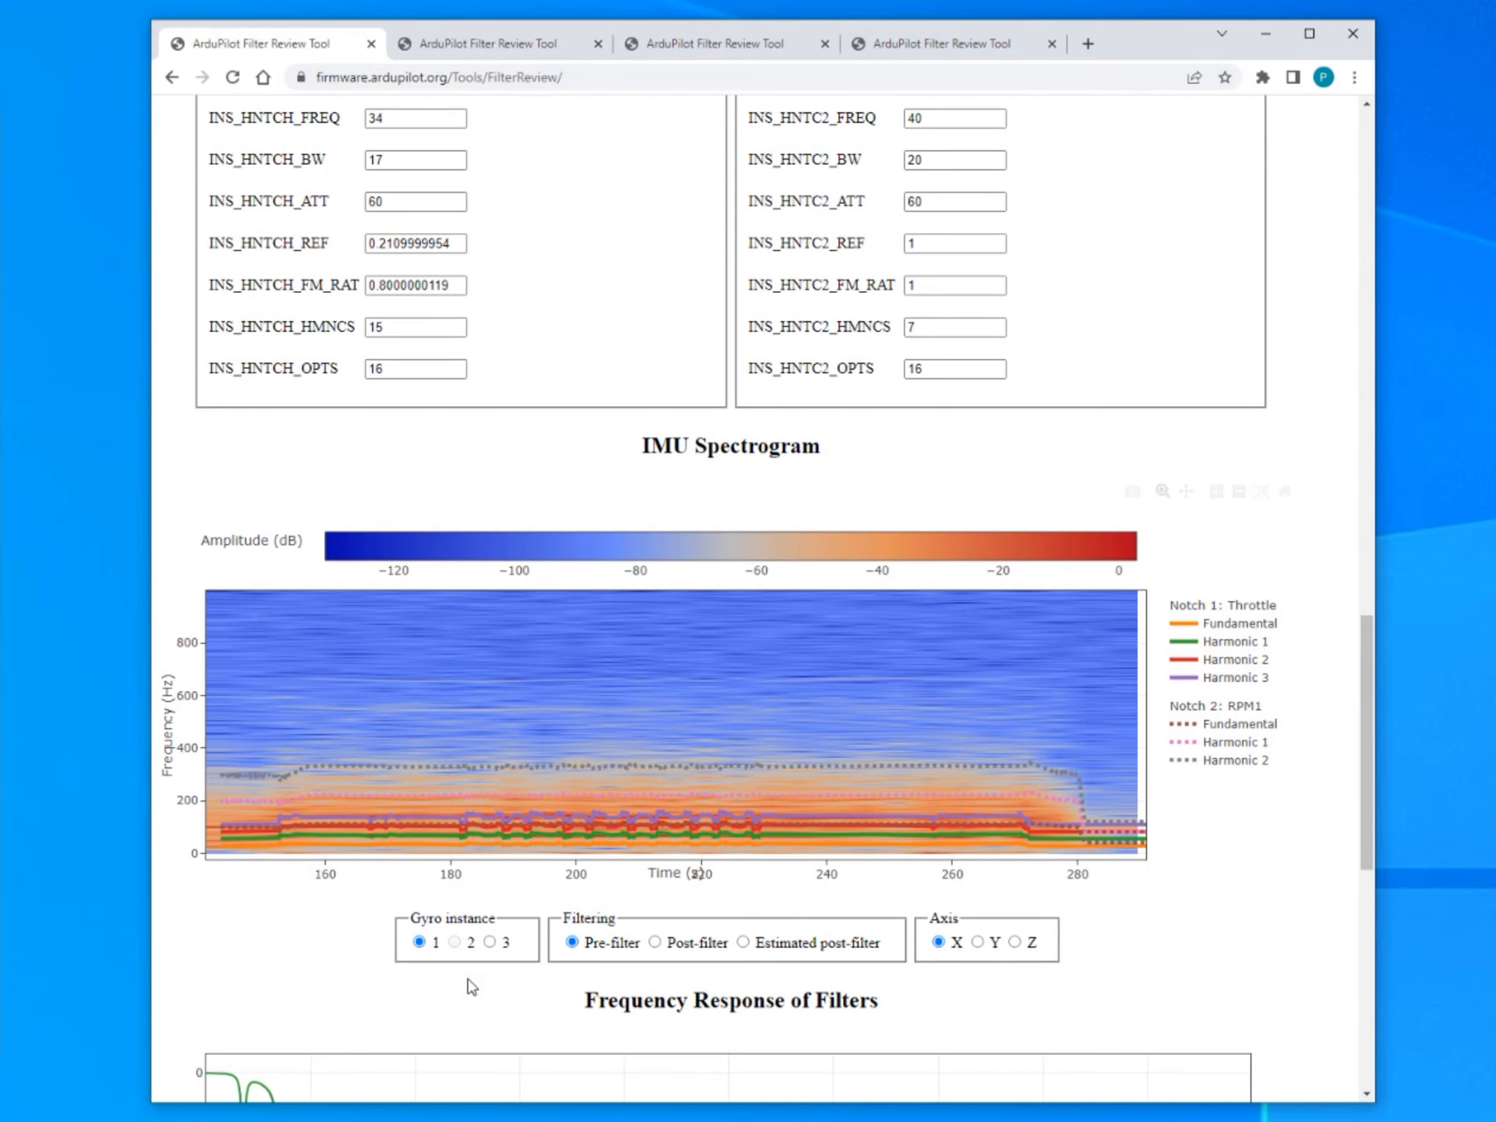
# Compare the pre-filter X spectrograms of Gyro 3 and Gyro 1, ending on Gyro 1.
pyautogui.click(491, 942)
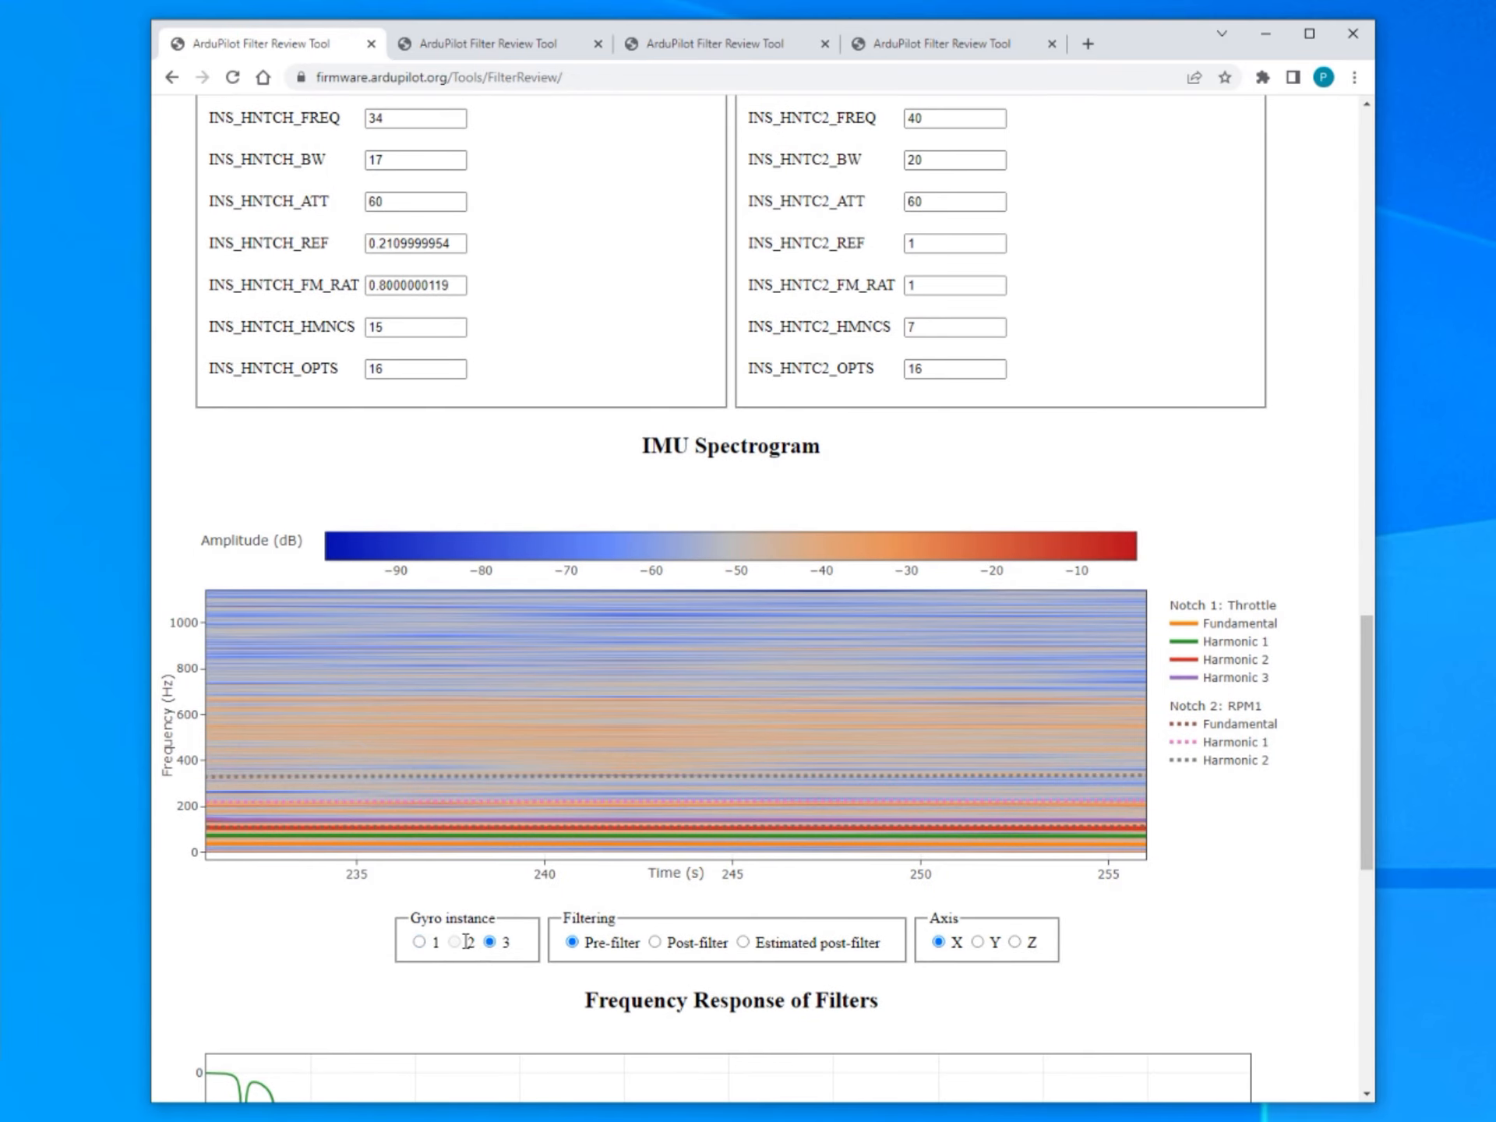
pyautogui.click(420, 943)
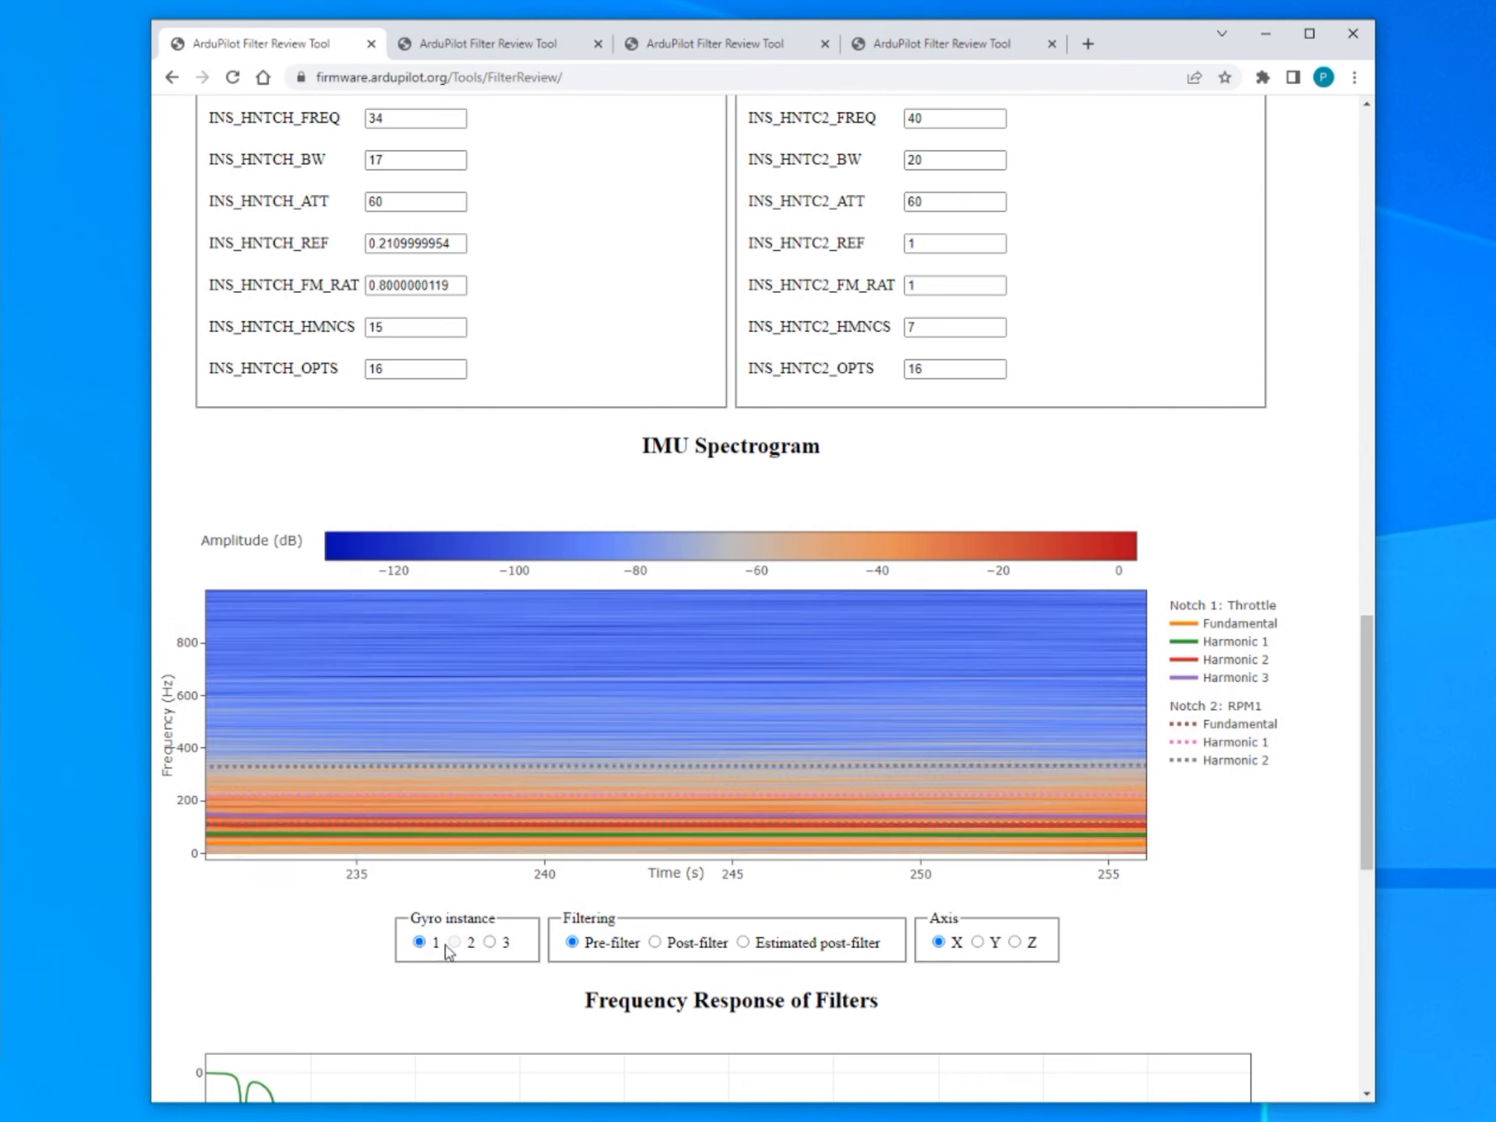
pyautogui.click(489, 943)
pyautogui.click(420, 943)
pyautogui.click(490, 943)
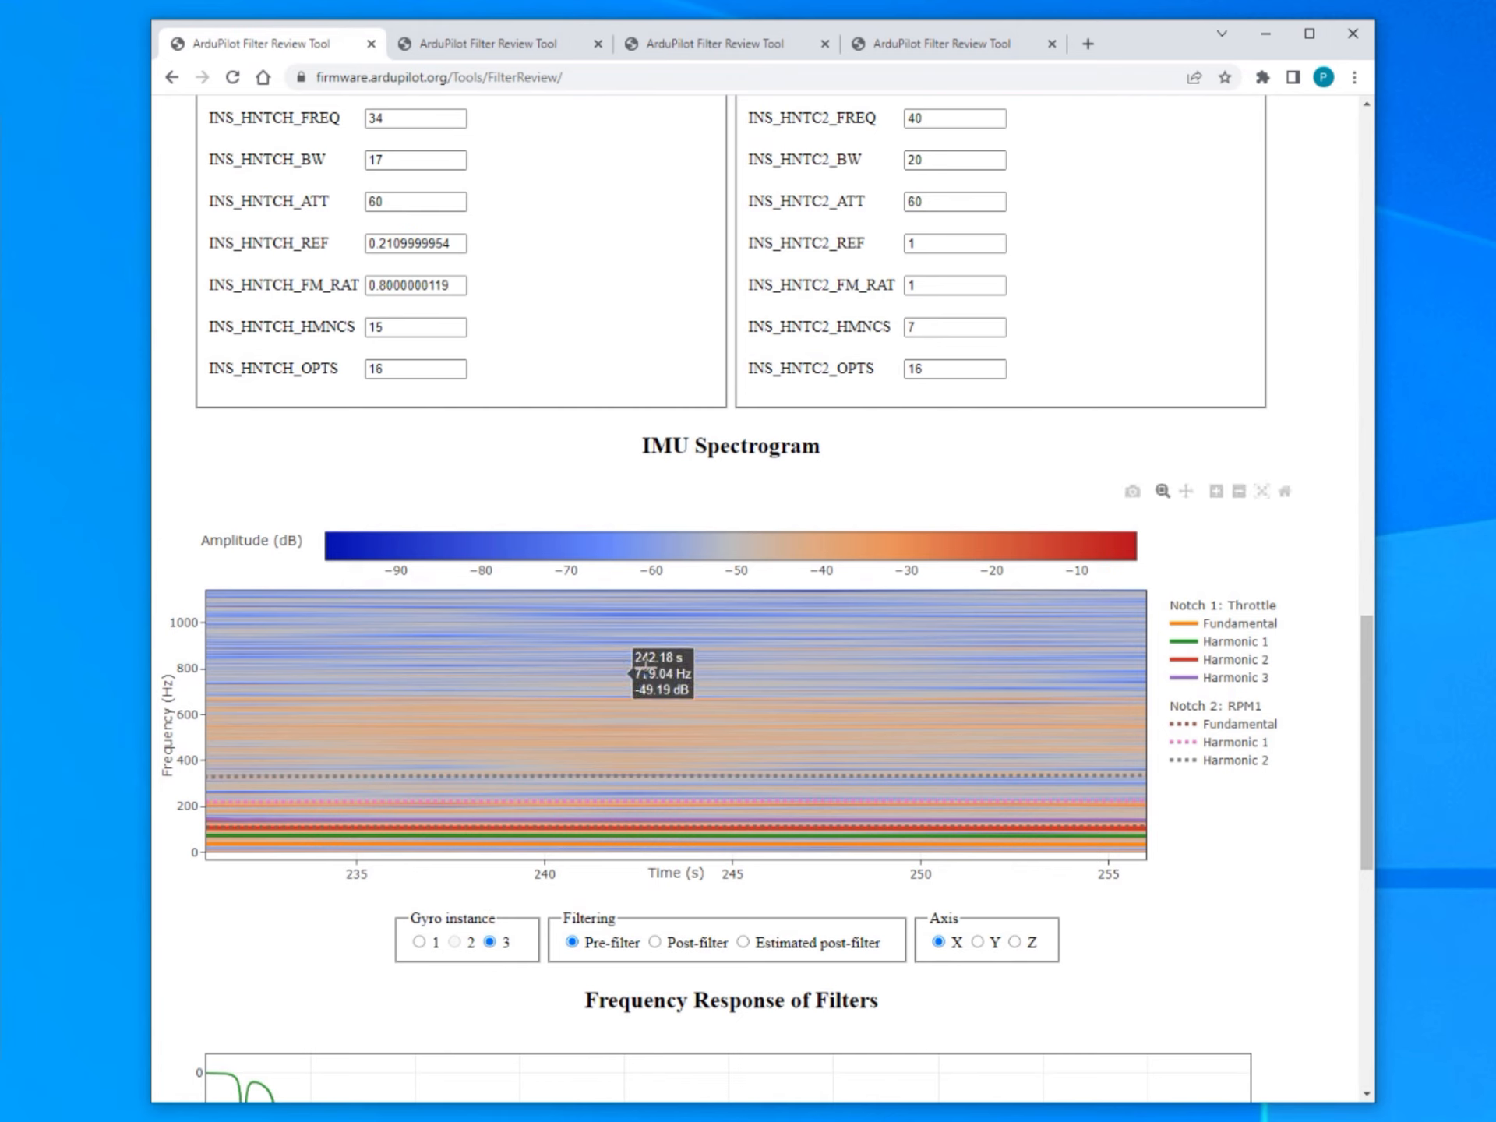
pyautogui.click(420, 943)
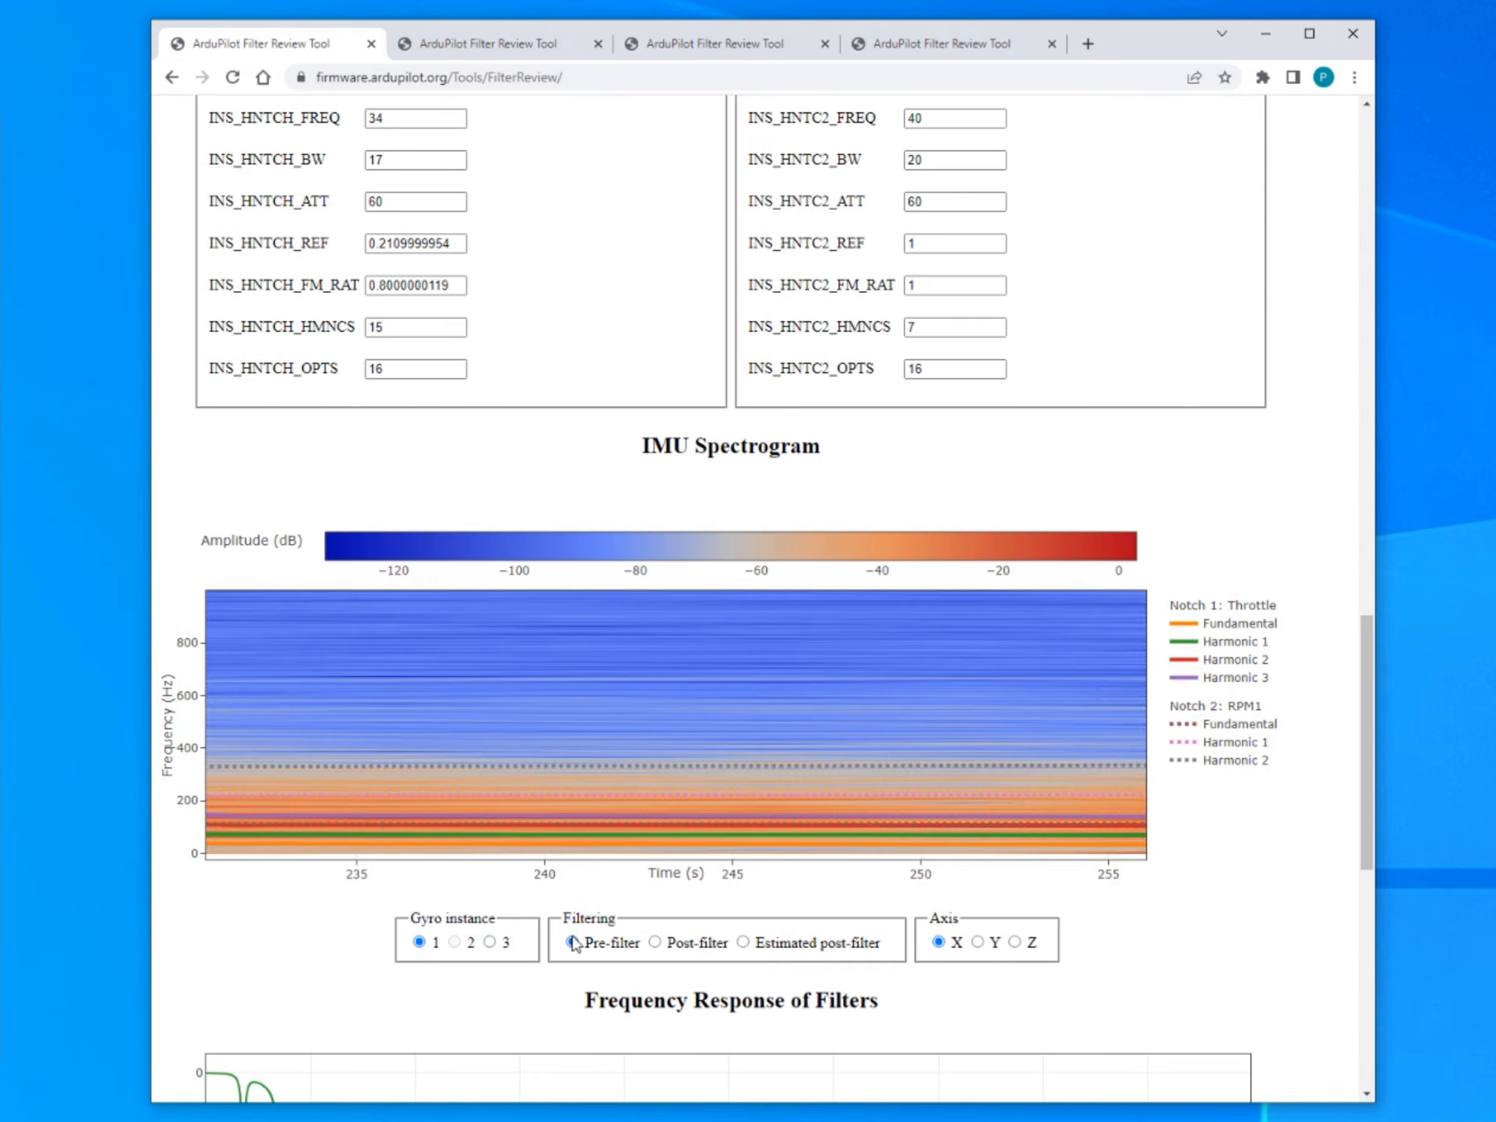
# View Gyro 1's post-filter and estimated post-filter X spectrograms and compare them with the IMU spectrum.
pyautogui.click(656, 943)
pyautogui.click(744, 944)
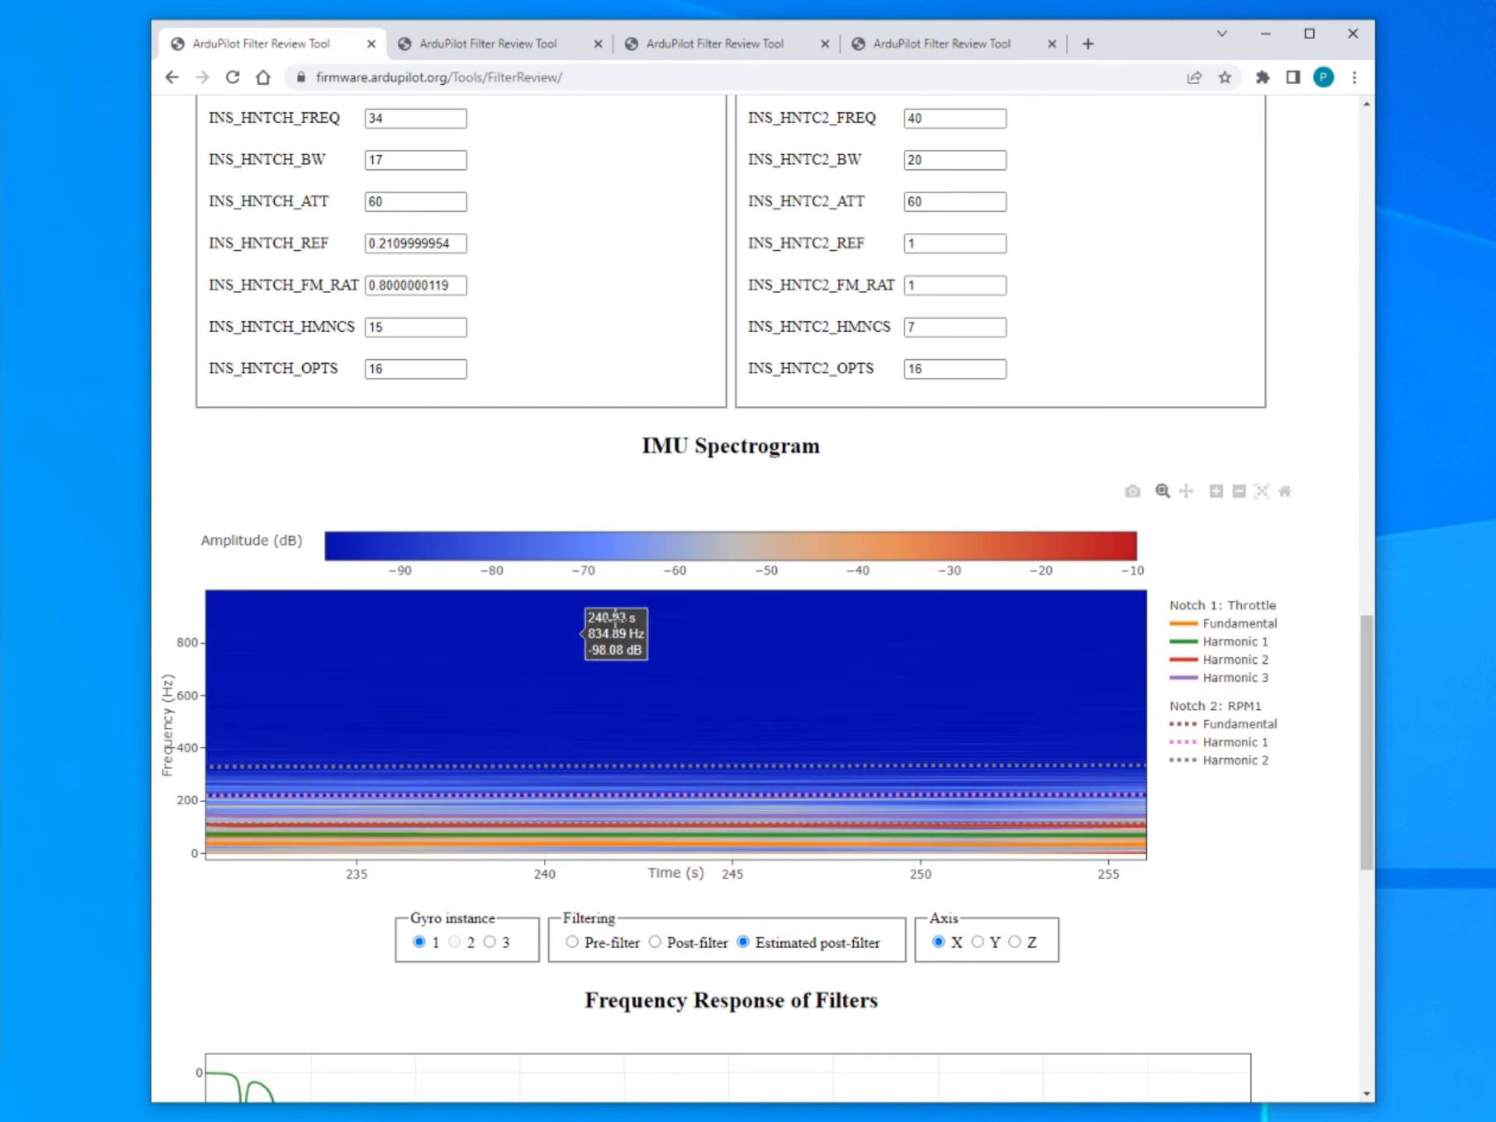
pyautogui.scroll(4, 558, 742)
pyautogui.scroll(6, 558, 742)
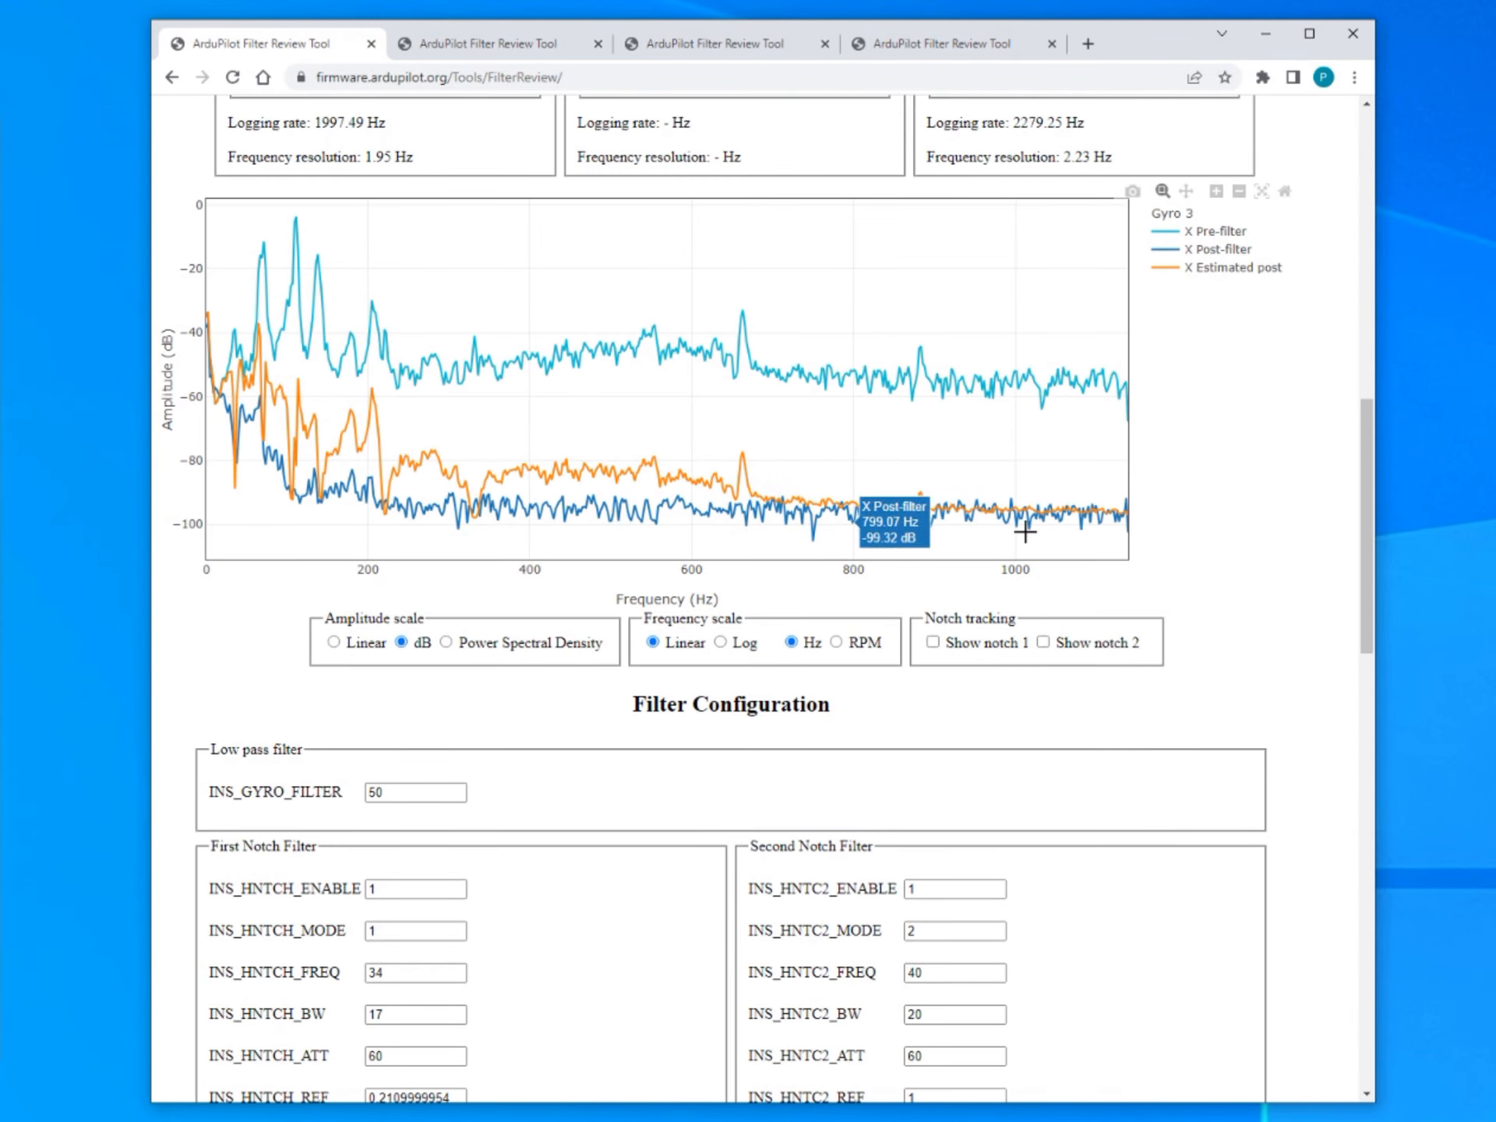
pyautogui.scroll(-2, 815, 527)
pyautogui.scroll(-9, 814, 527)
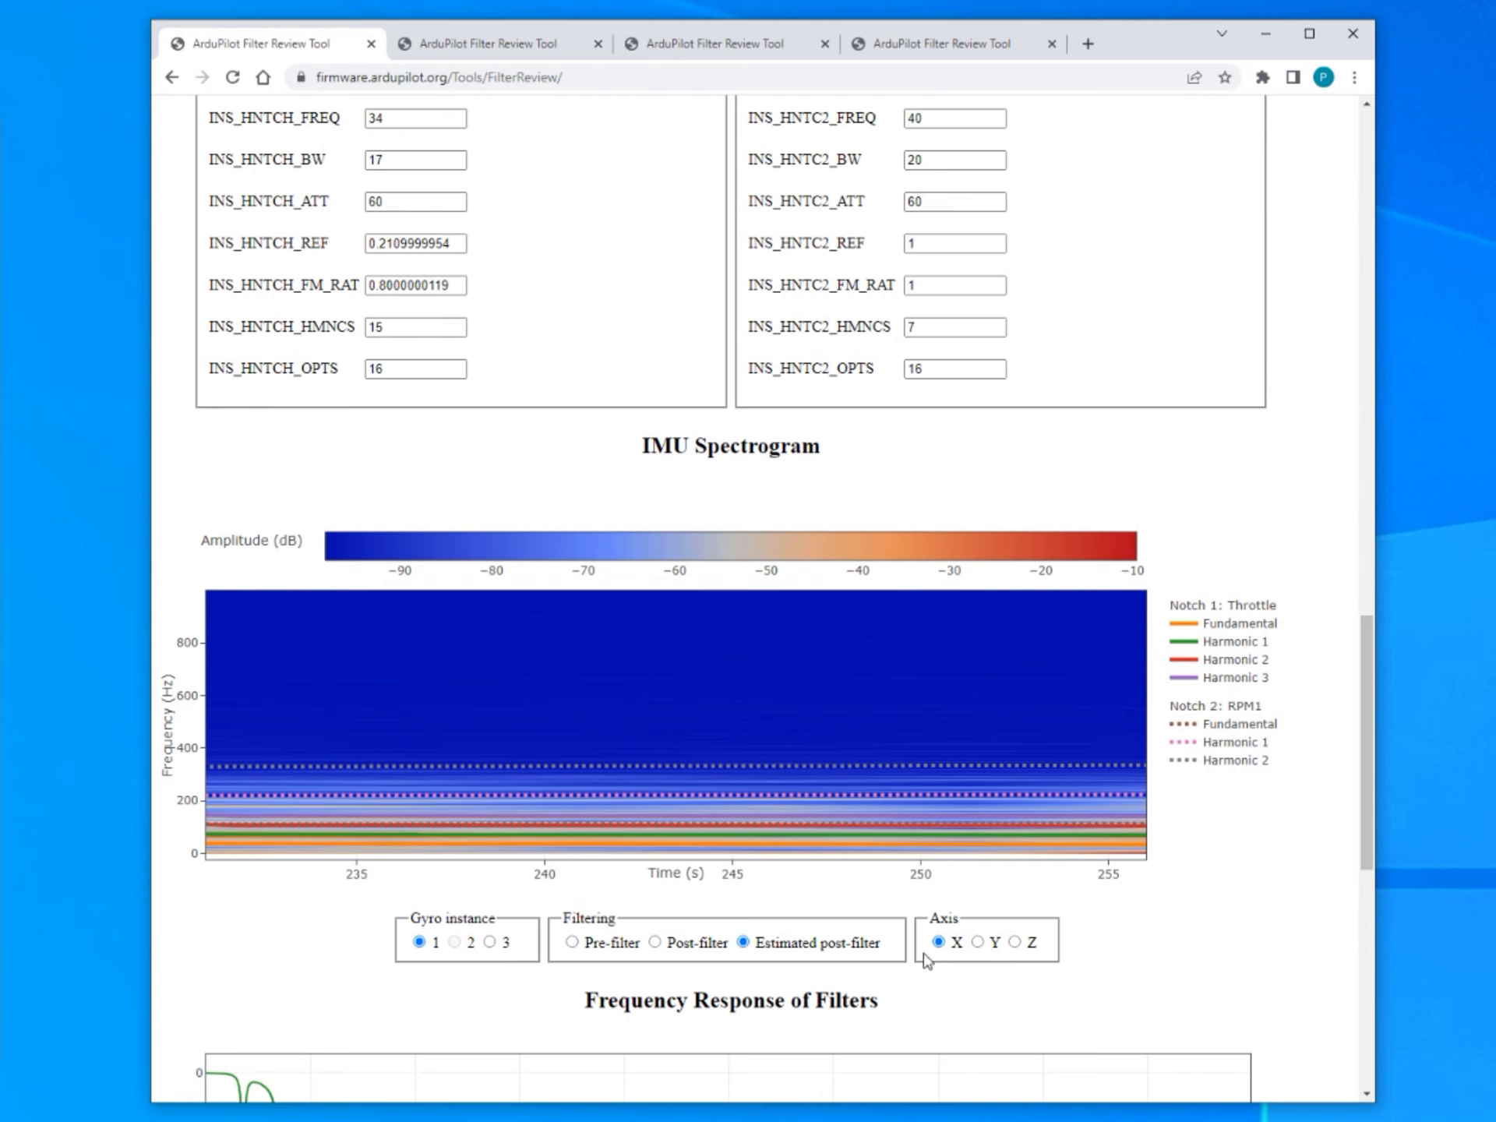
# View the estimated post-filter spectrogram for the Y and Z axes and return to X.
pyautogui.click(977, 944)
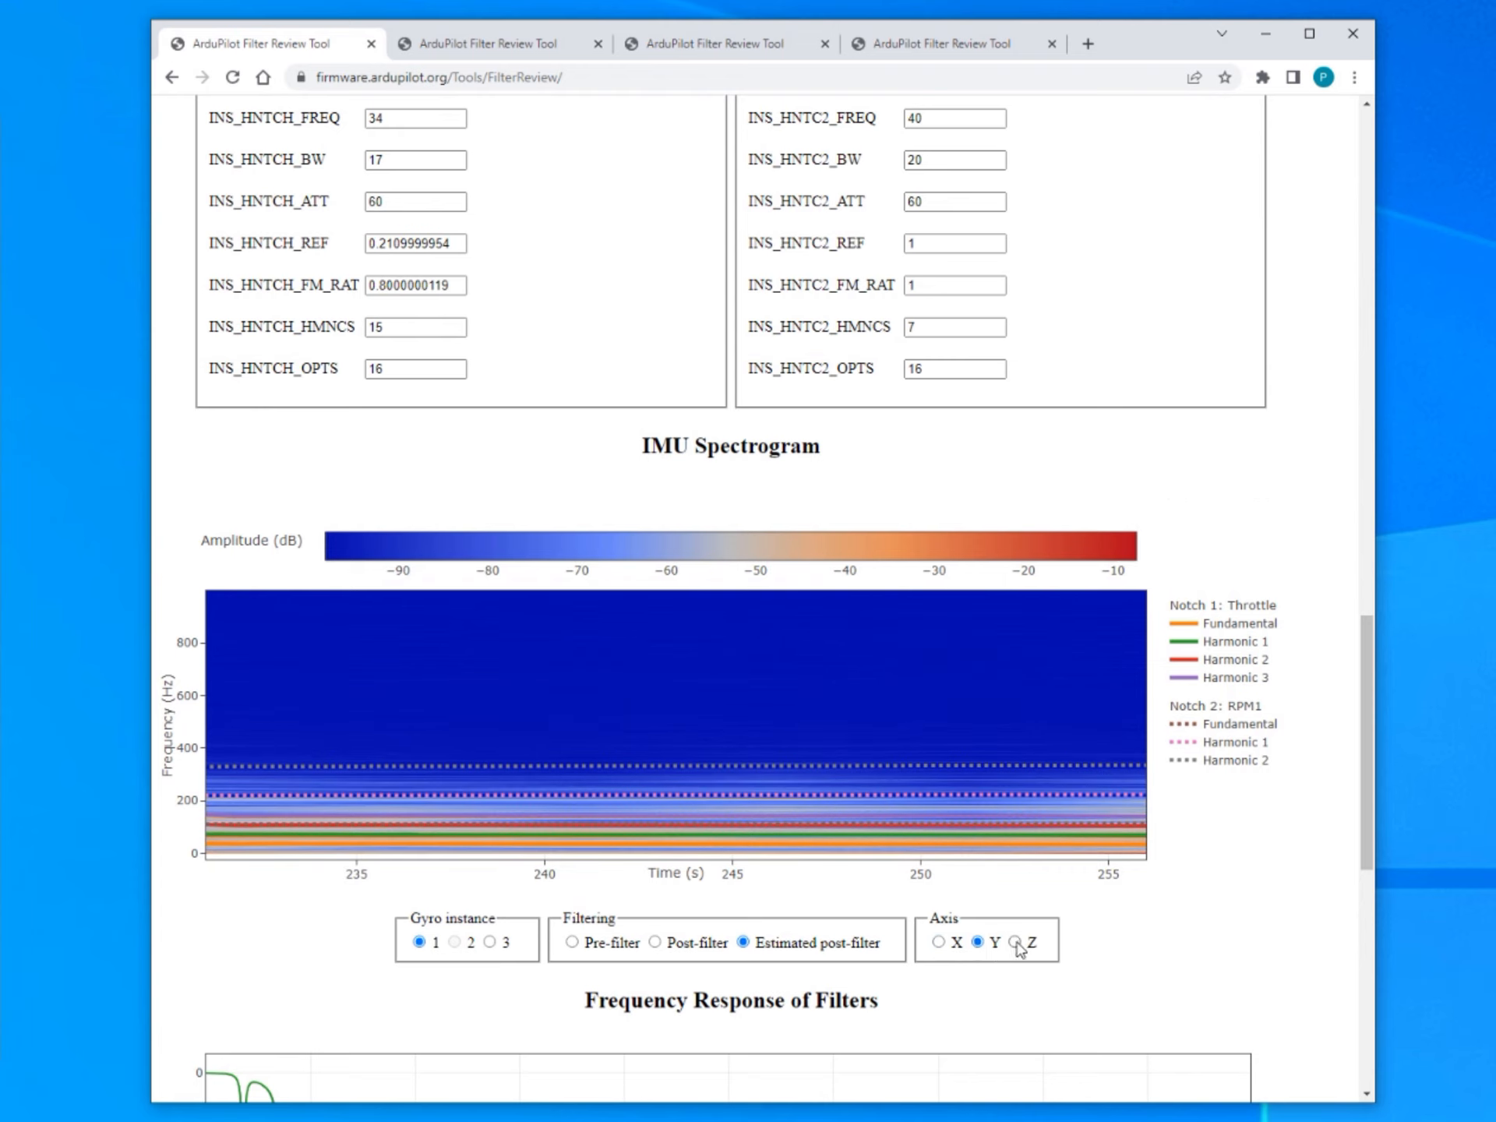
pyautogui.click(1015, 943)
pyautogui.click(979, 944)
pyautogui.click(940, 944)
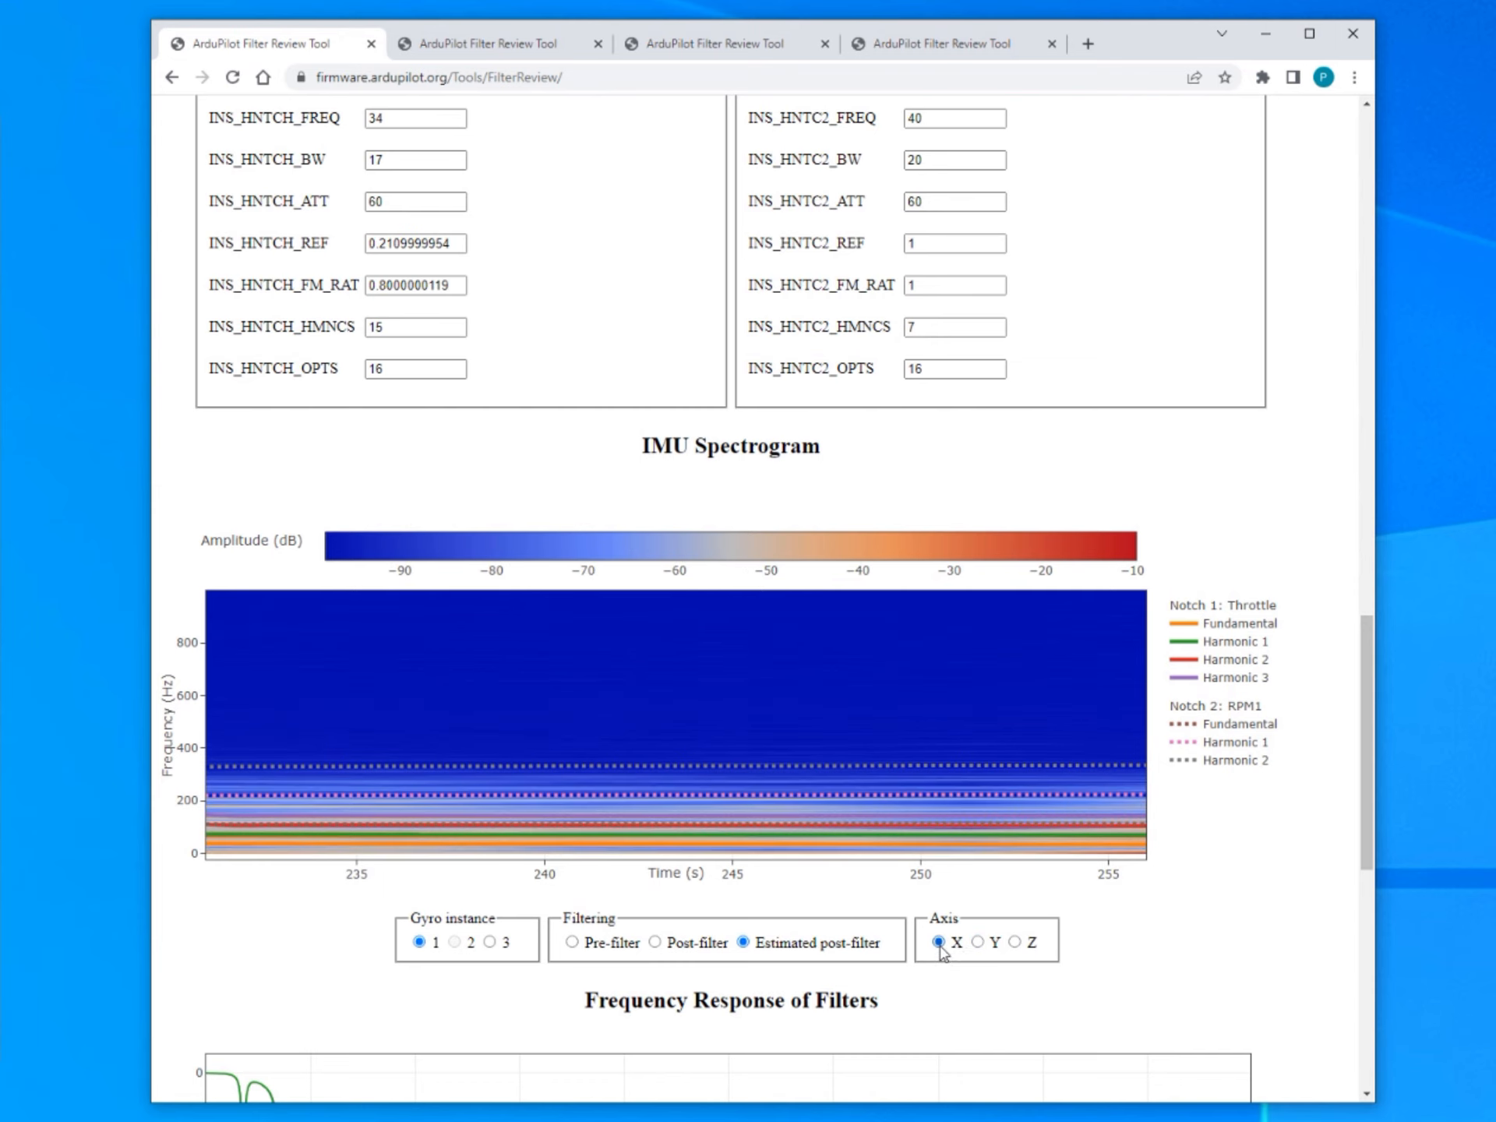
# Show Gyro 1's pre-filter X spectrogram and zoom it to about 233–240 s and frequencies up to about 400 Hz.
pyautogui.click(656, 944)
pyautogui.click(573, 943)
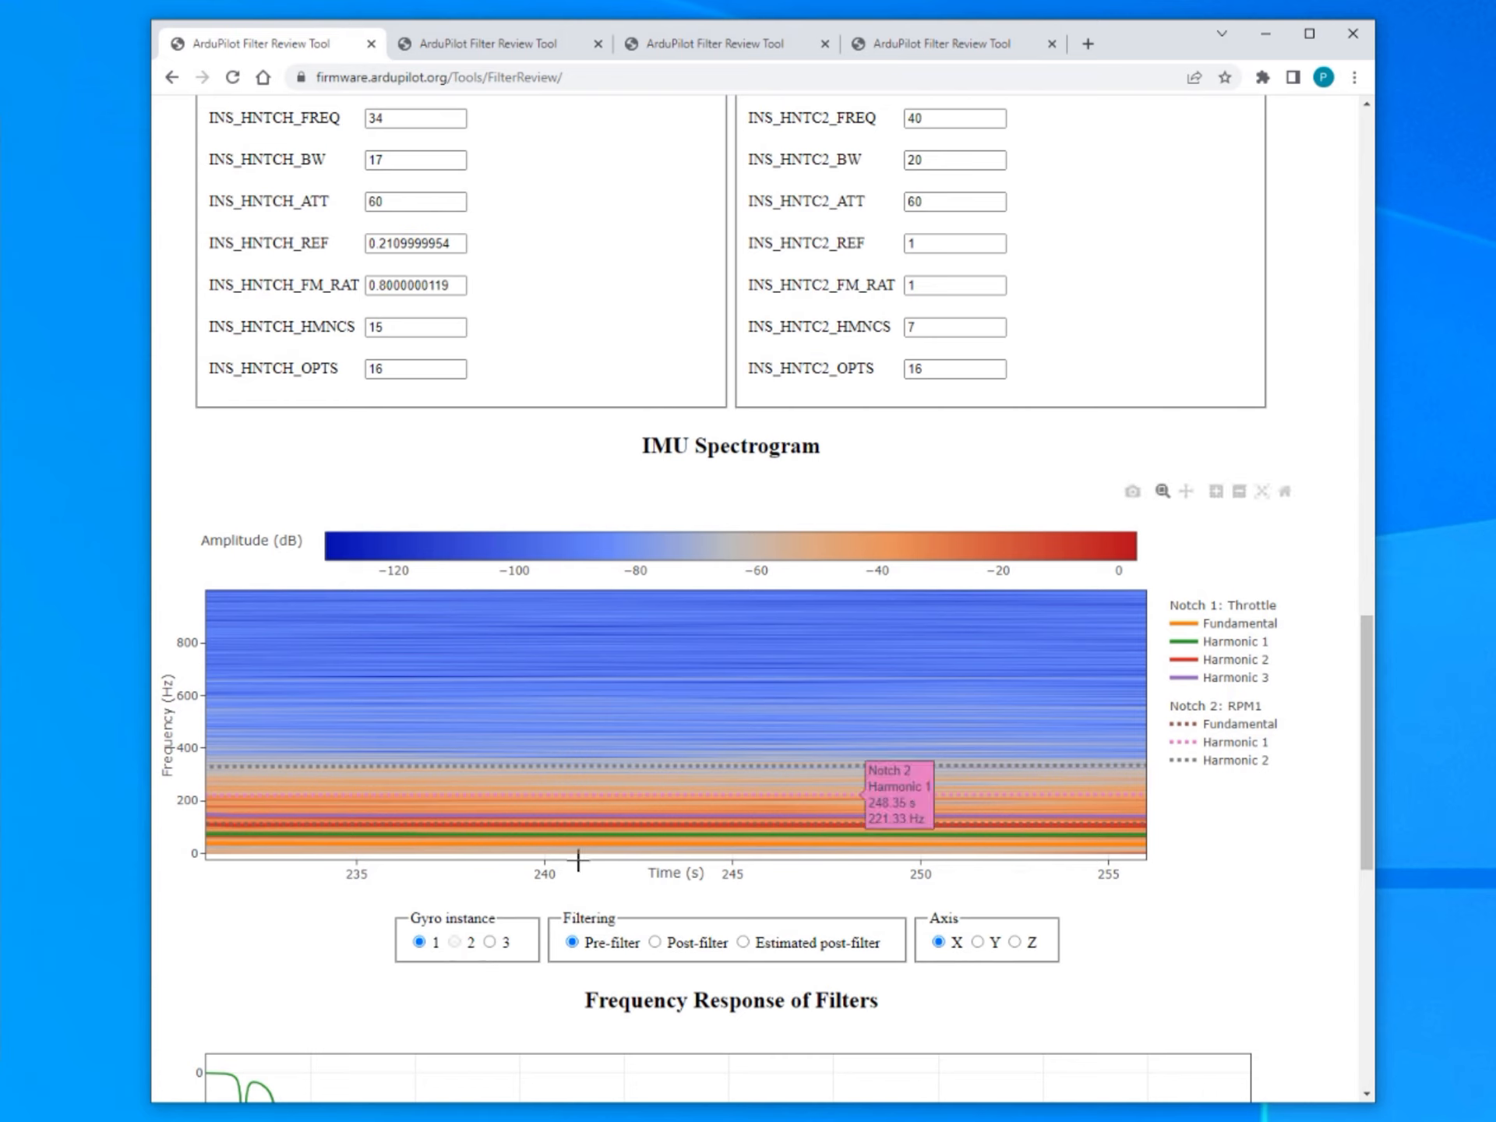
pyautogui.moveTo(279, 749); pyautogui.dragTo(551, 874)
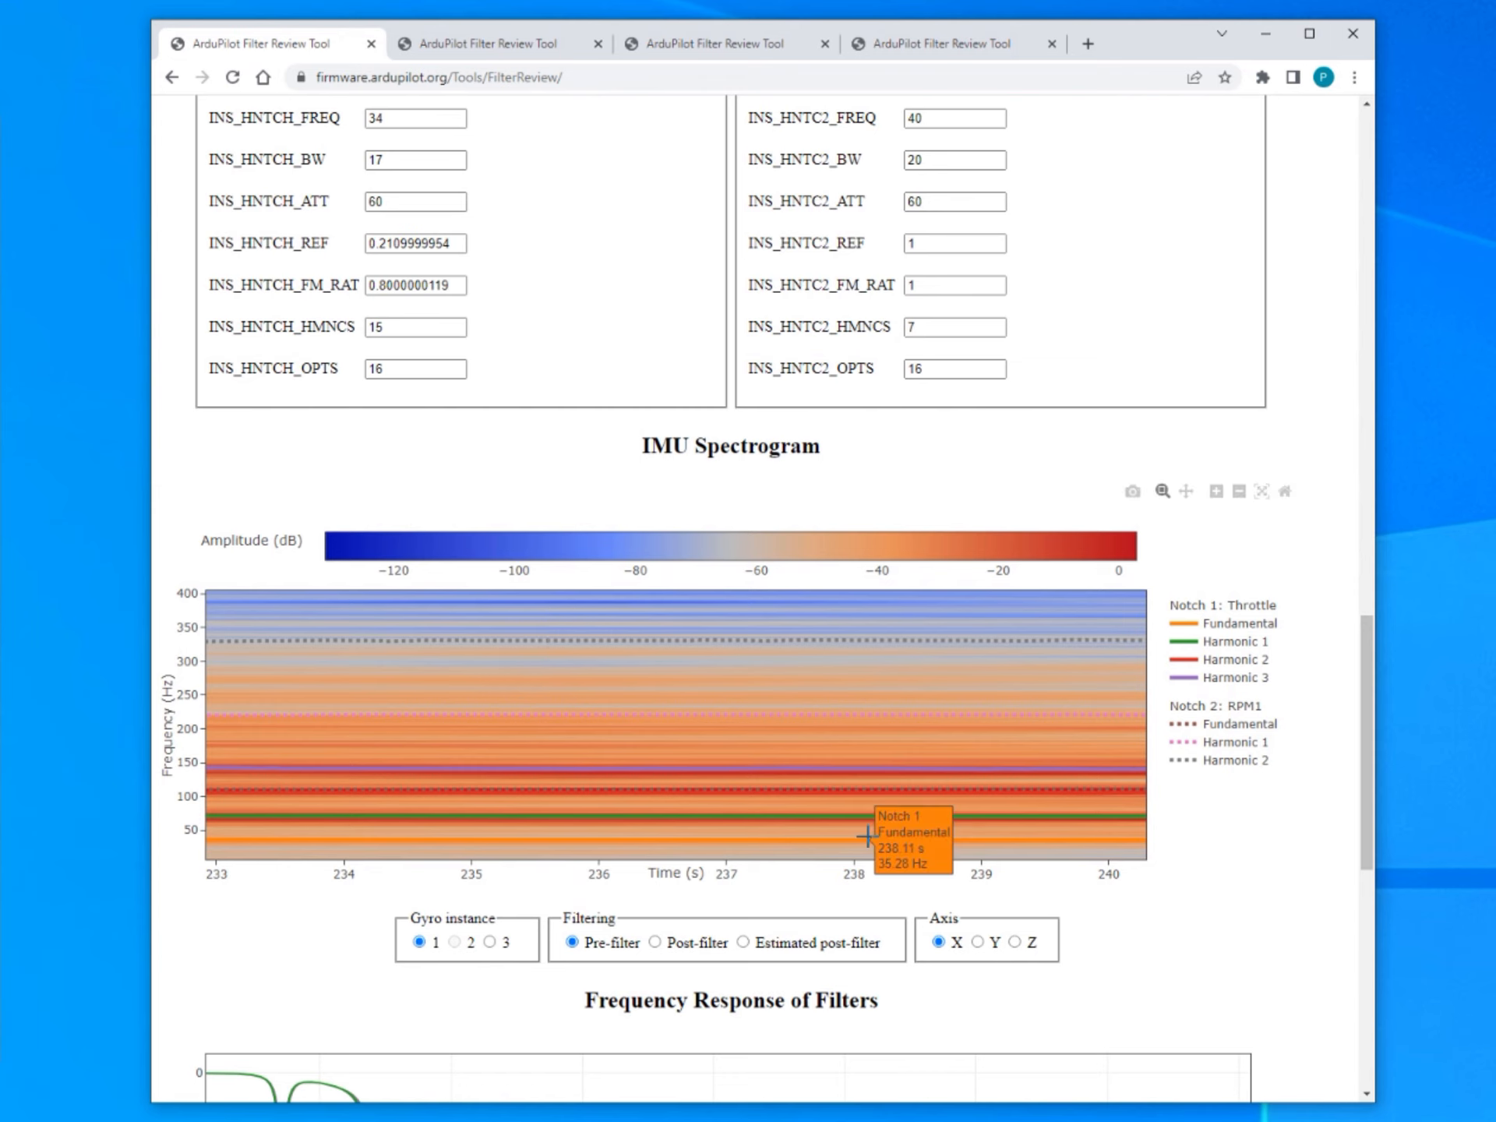
# Examine the amplitude and phase plots in the frequency response of the filters over the zoomed frequency range.
pyautogui.scroll(-1, 661, 504)
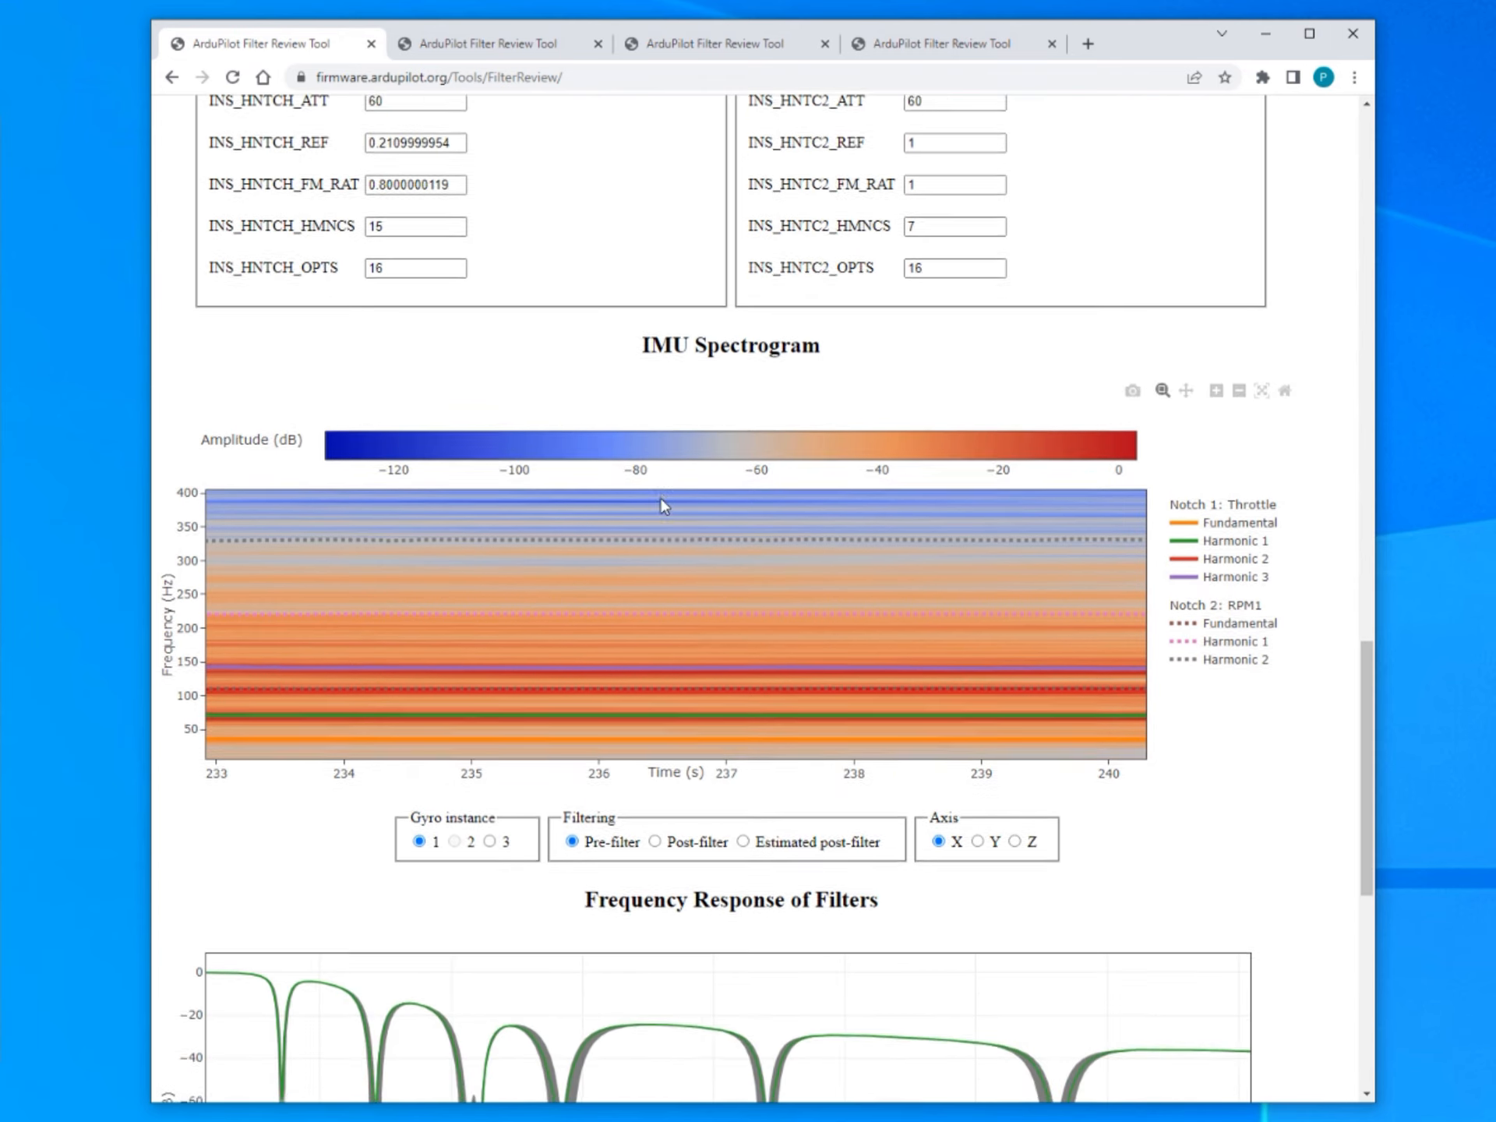
pyautogui.scroll(-4, 661, 505)
pyautogui.scroll(-4, 988, 697)
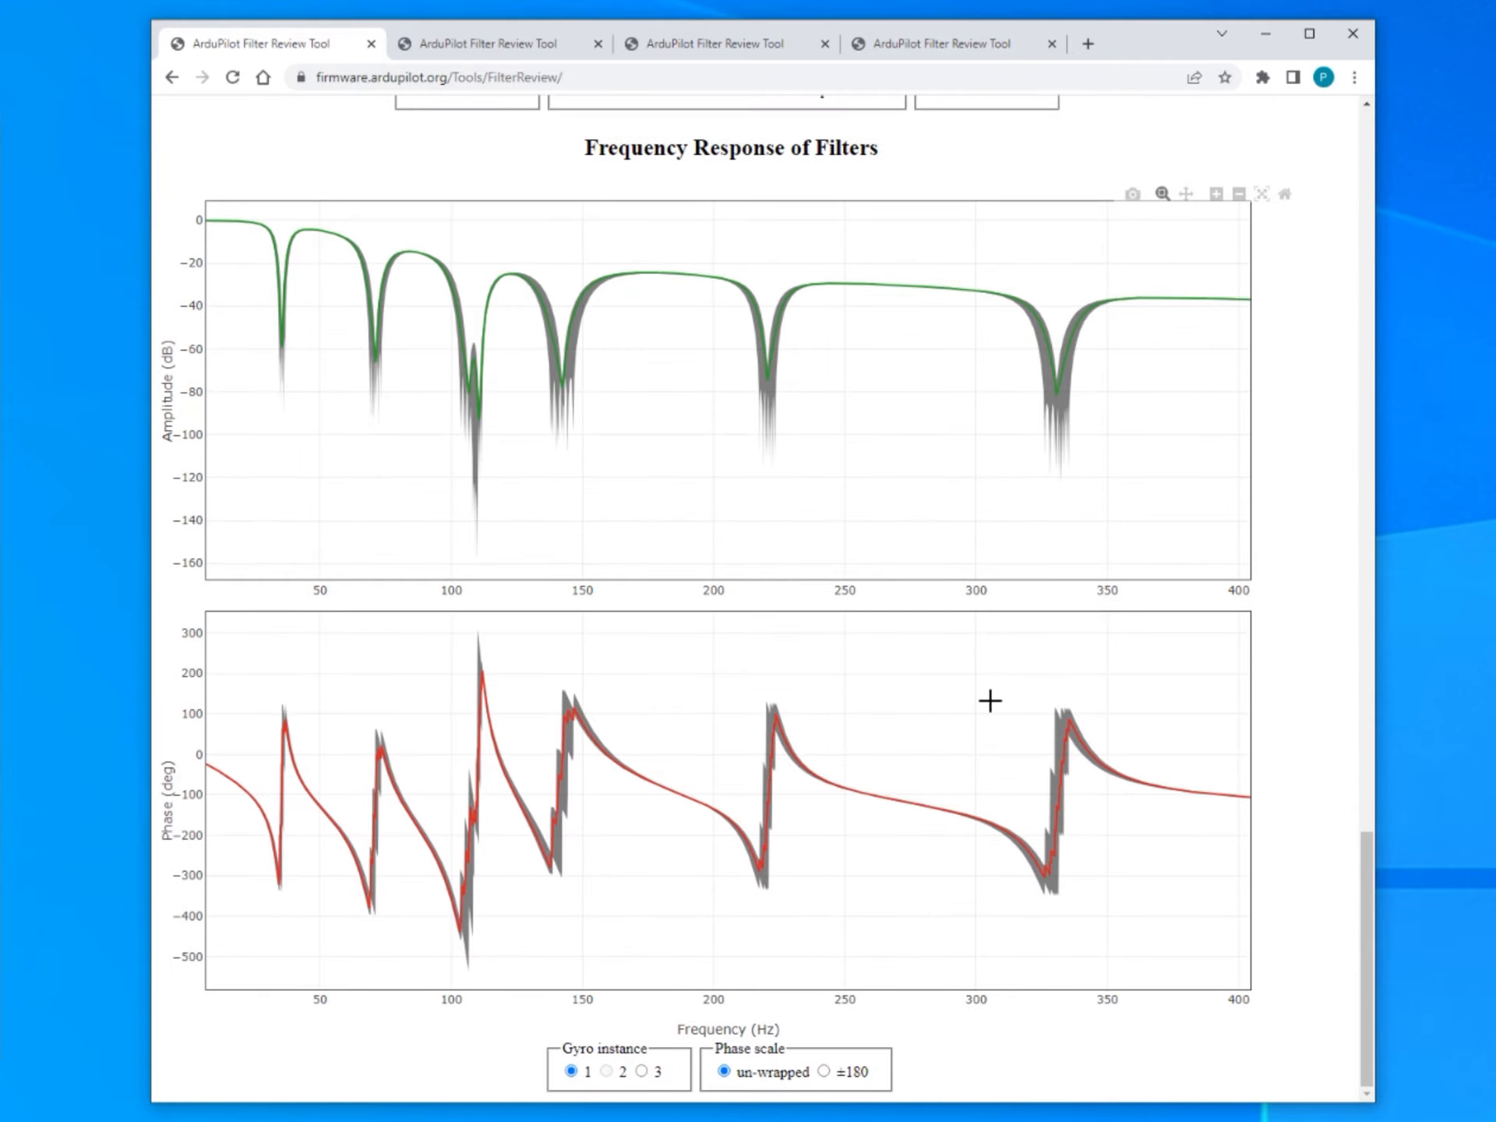
pyautogui.scroll(1, 989, 699)
pyautogui.scroll(-1, 989, 703)
# Compare Gyro 3's zoomed X spectrum and the filter settings with the notches in the filter frequency response.
pyautogui.scroll(2, 828, 684)
pyautogui.scroll(1, 827, 684)
pyautogui.scroll(15, 288, 691)
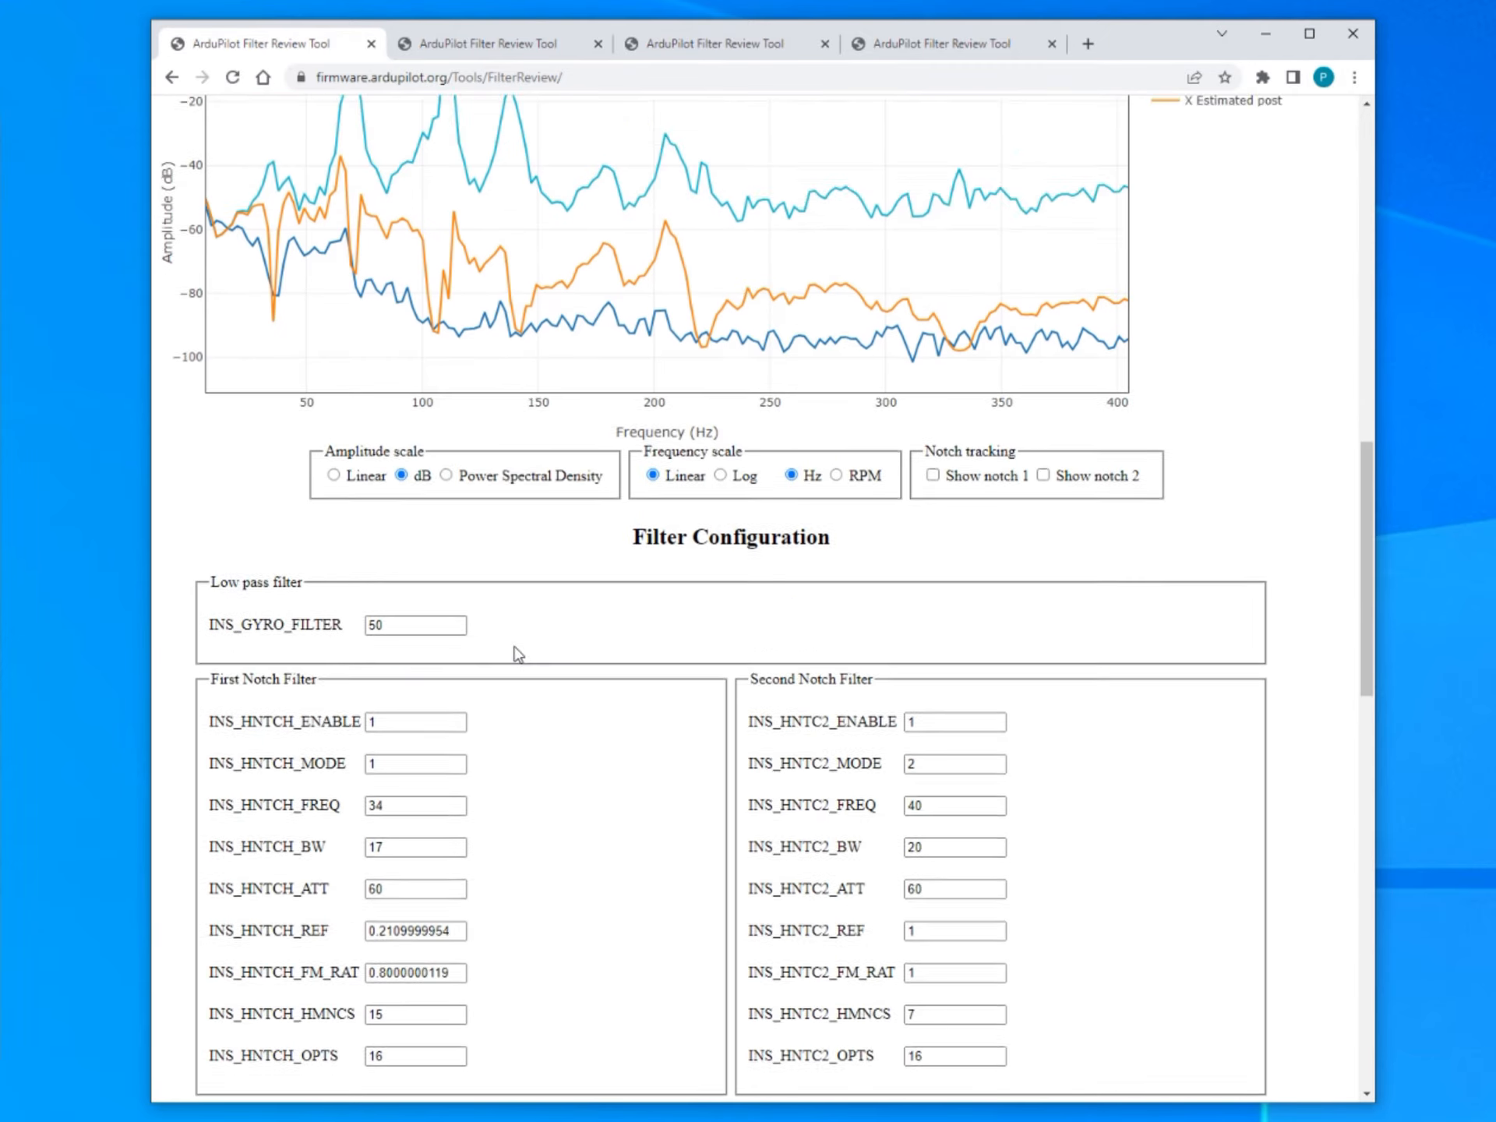
pyautogui.scroll(-15, 865, 507)
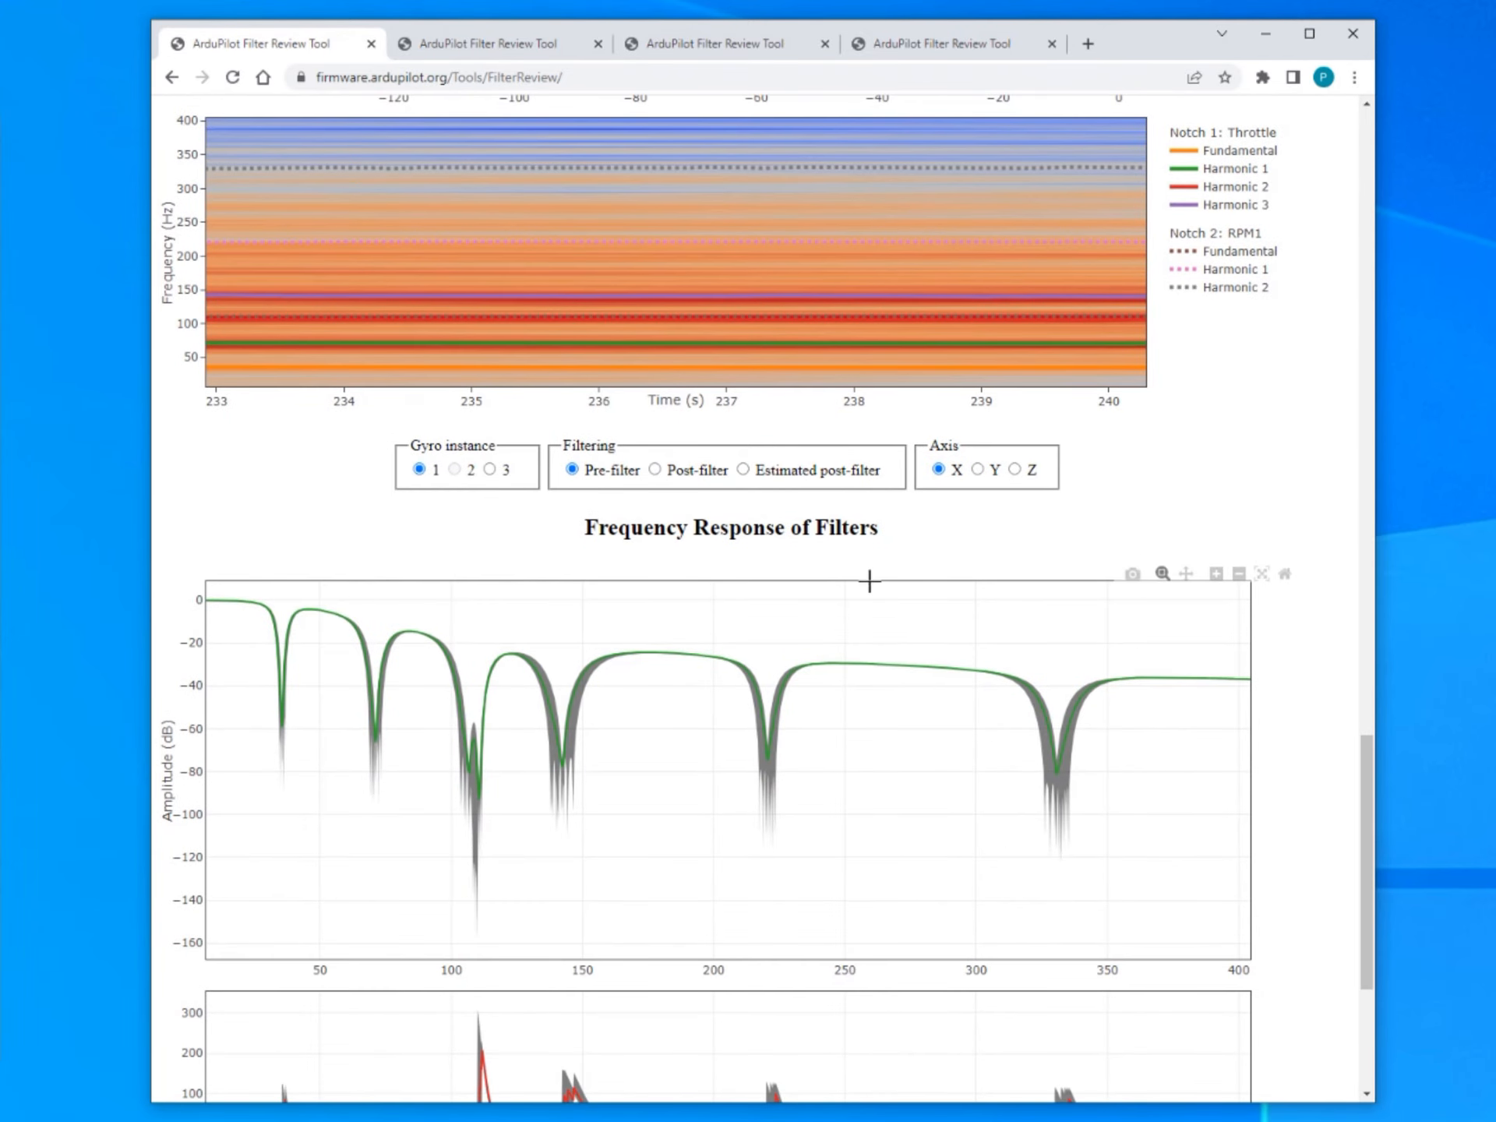
pyautogui.scroll(15, 870, 580)
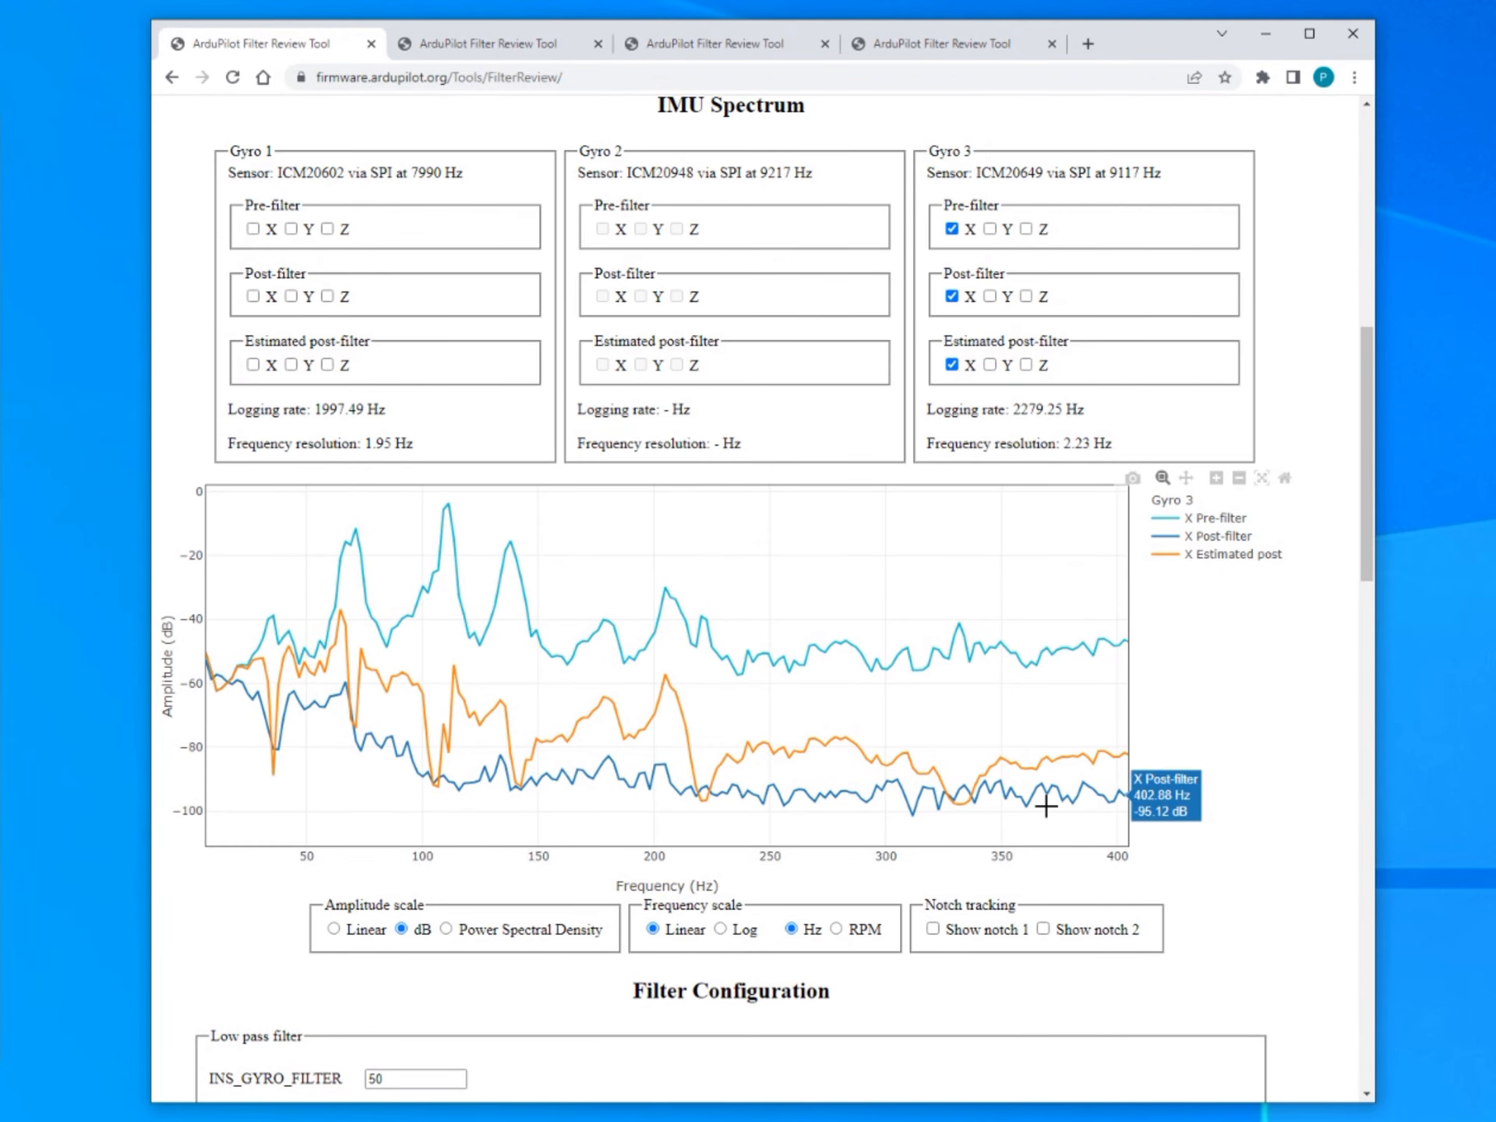
pyautogui.scroll(-15, 320, 729)
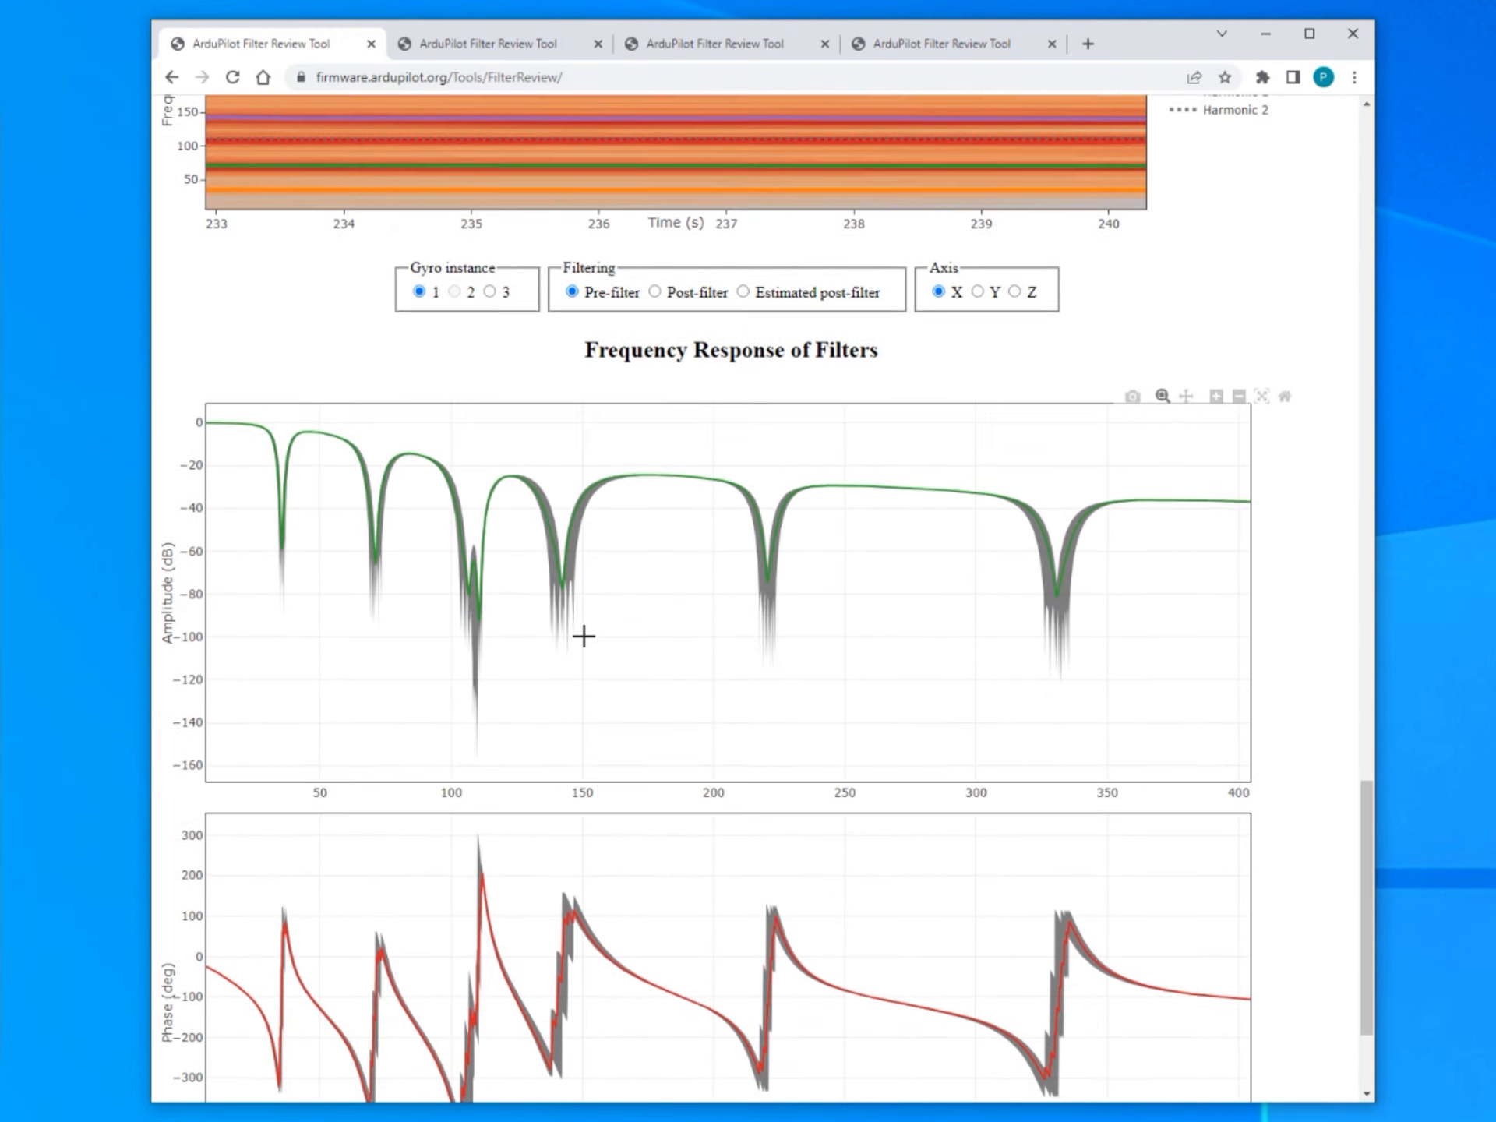
pyautogui.scroll(1, 583, 636)
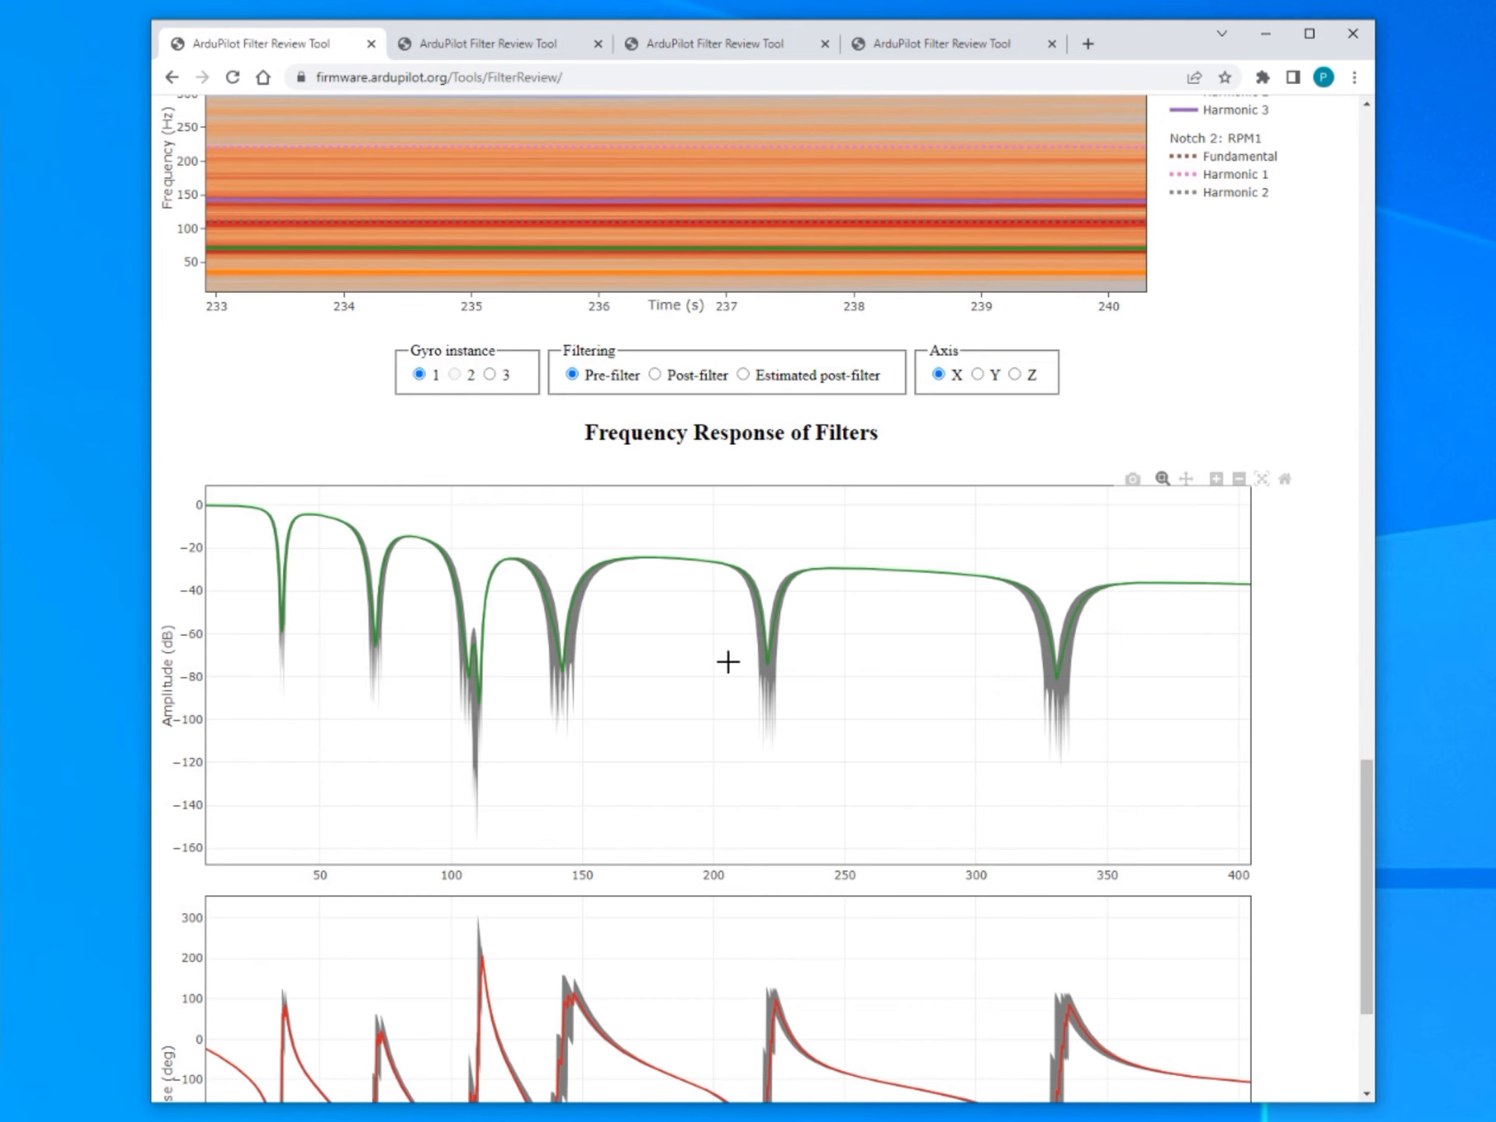
# Compare the notches in the filter frequency response with Gyro 1's X spectrogram and Gyro 3's X spectrum.
pyautogui.scroll(-2, 502, 639)
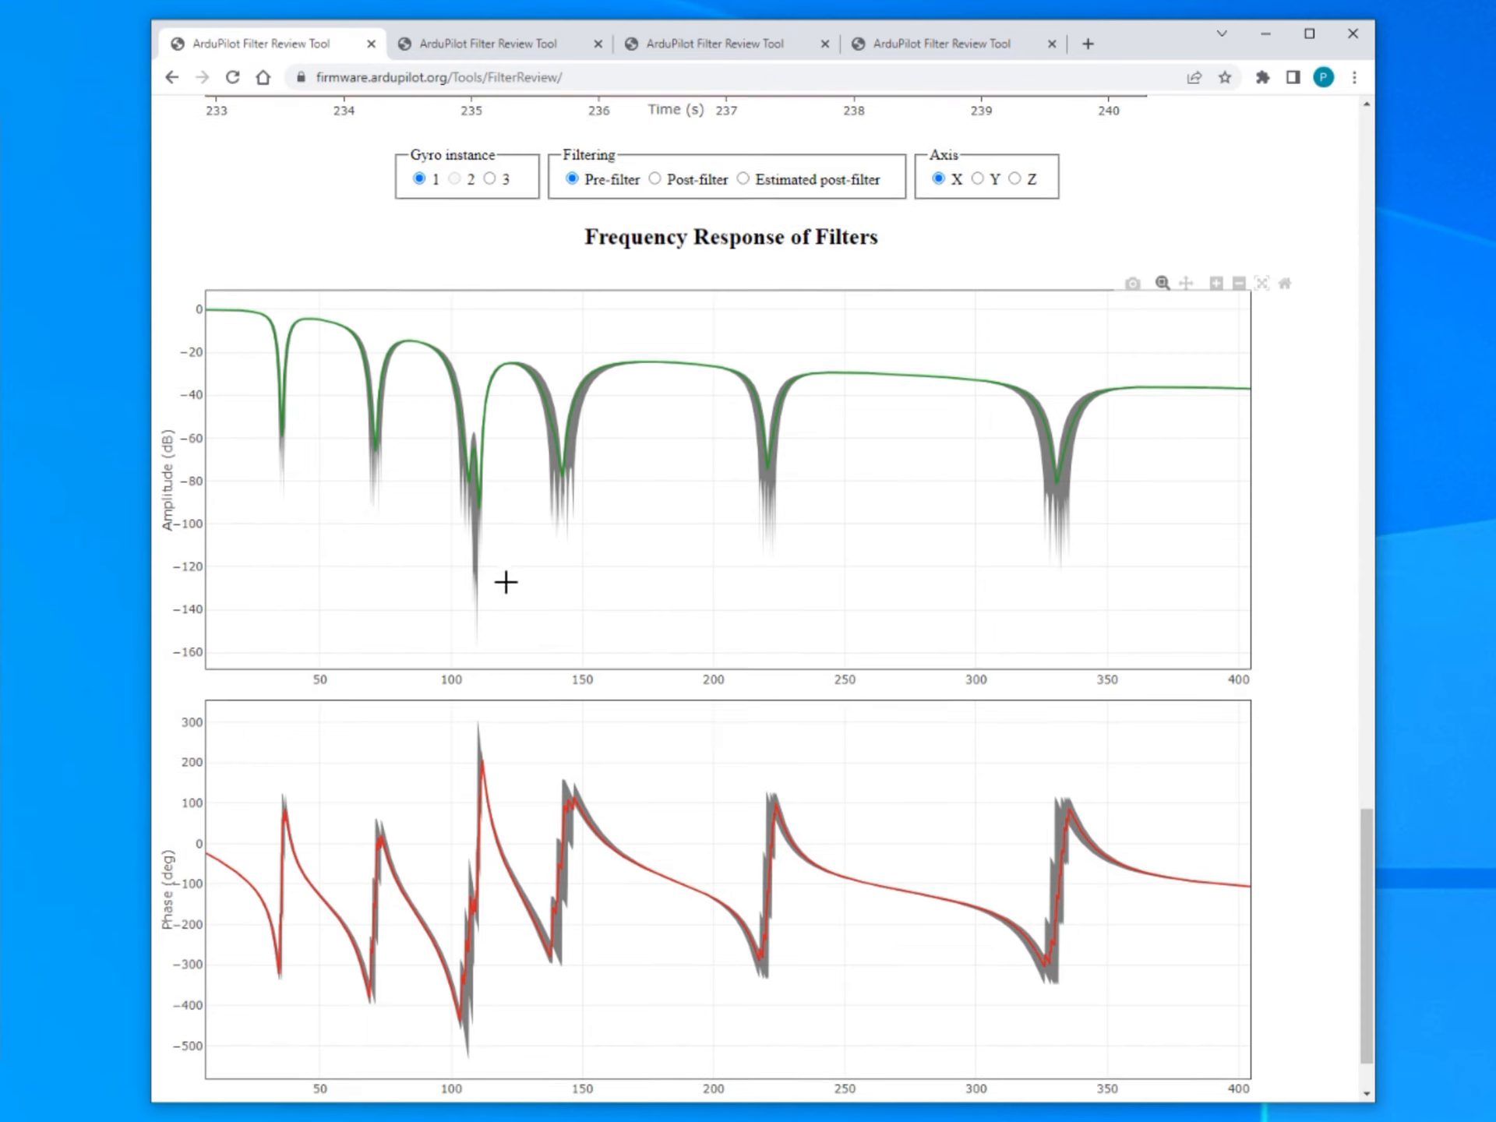
pyautogui.scroll(-1, 320, 285)
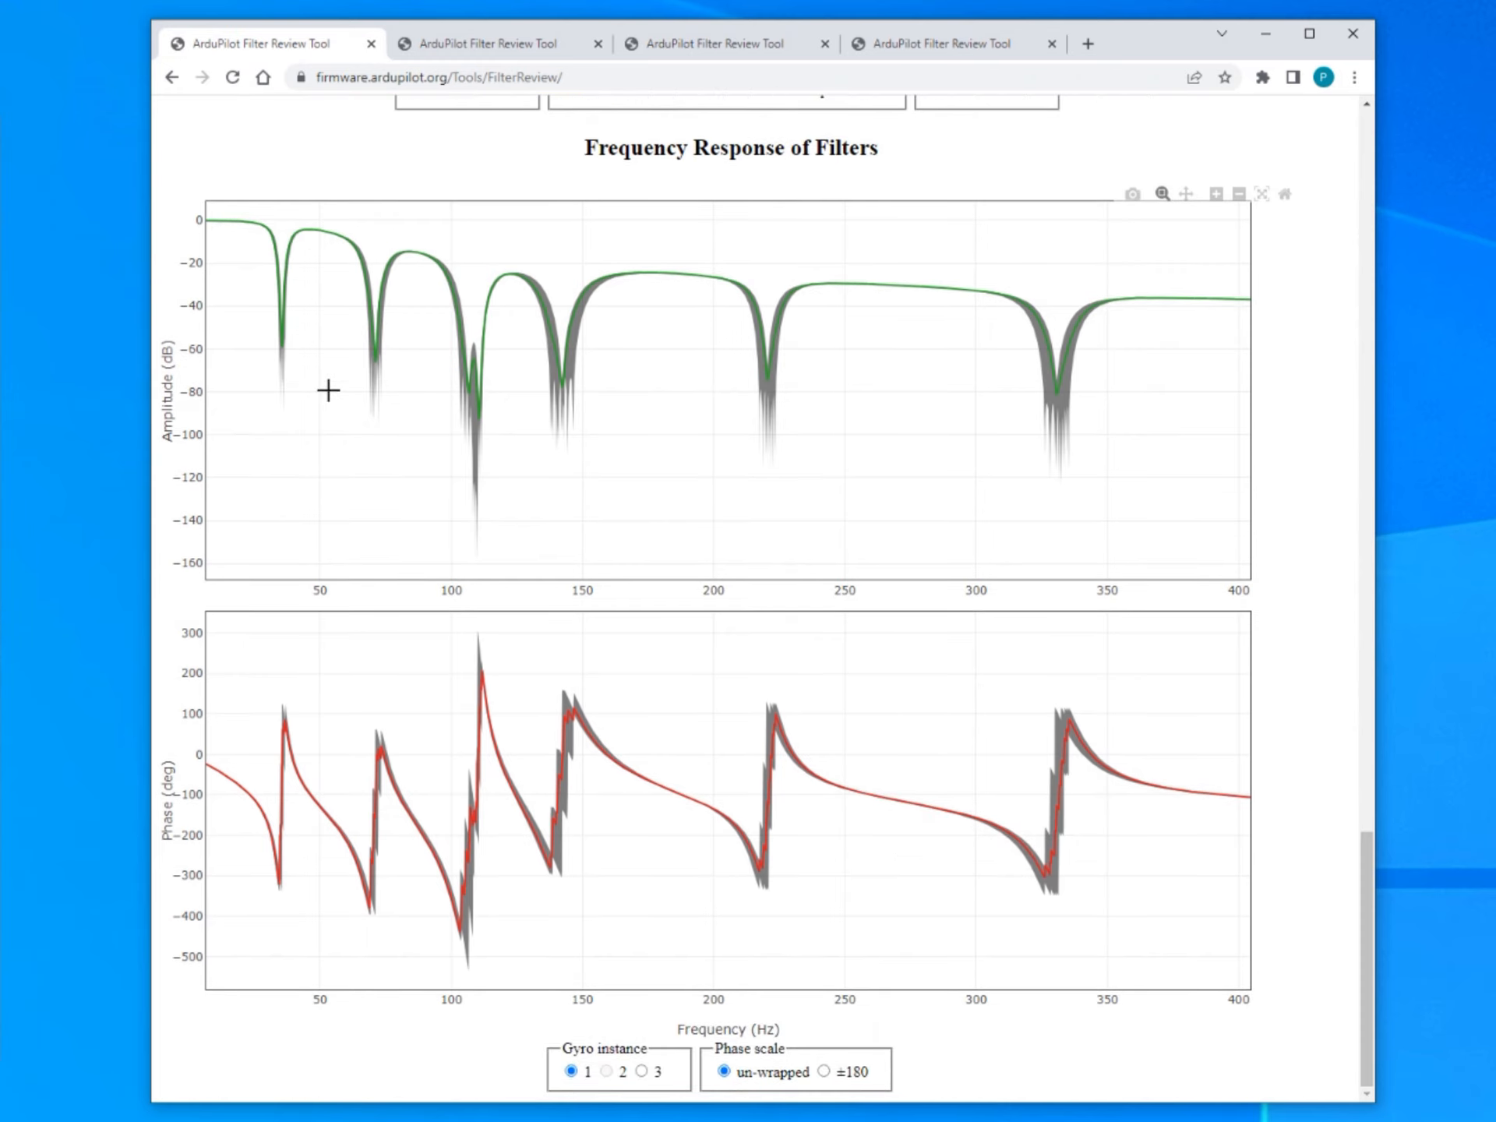
pyautogui.scroll(20, 326, 407)
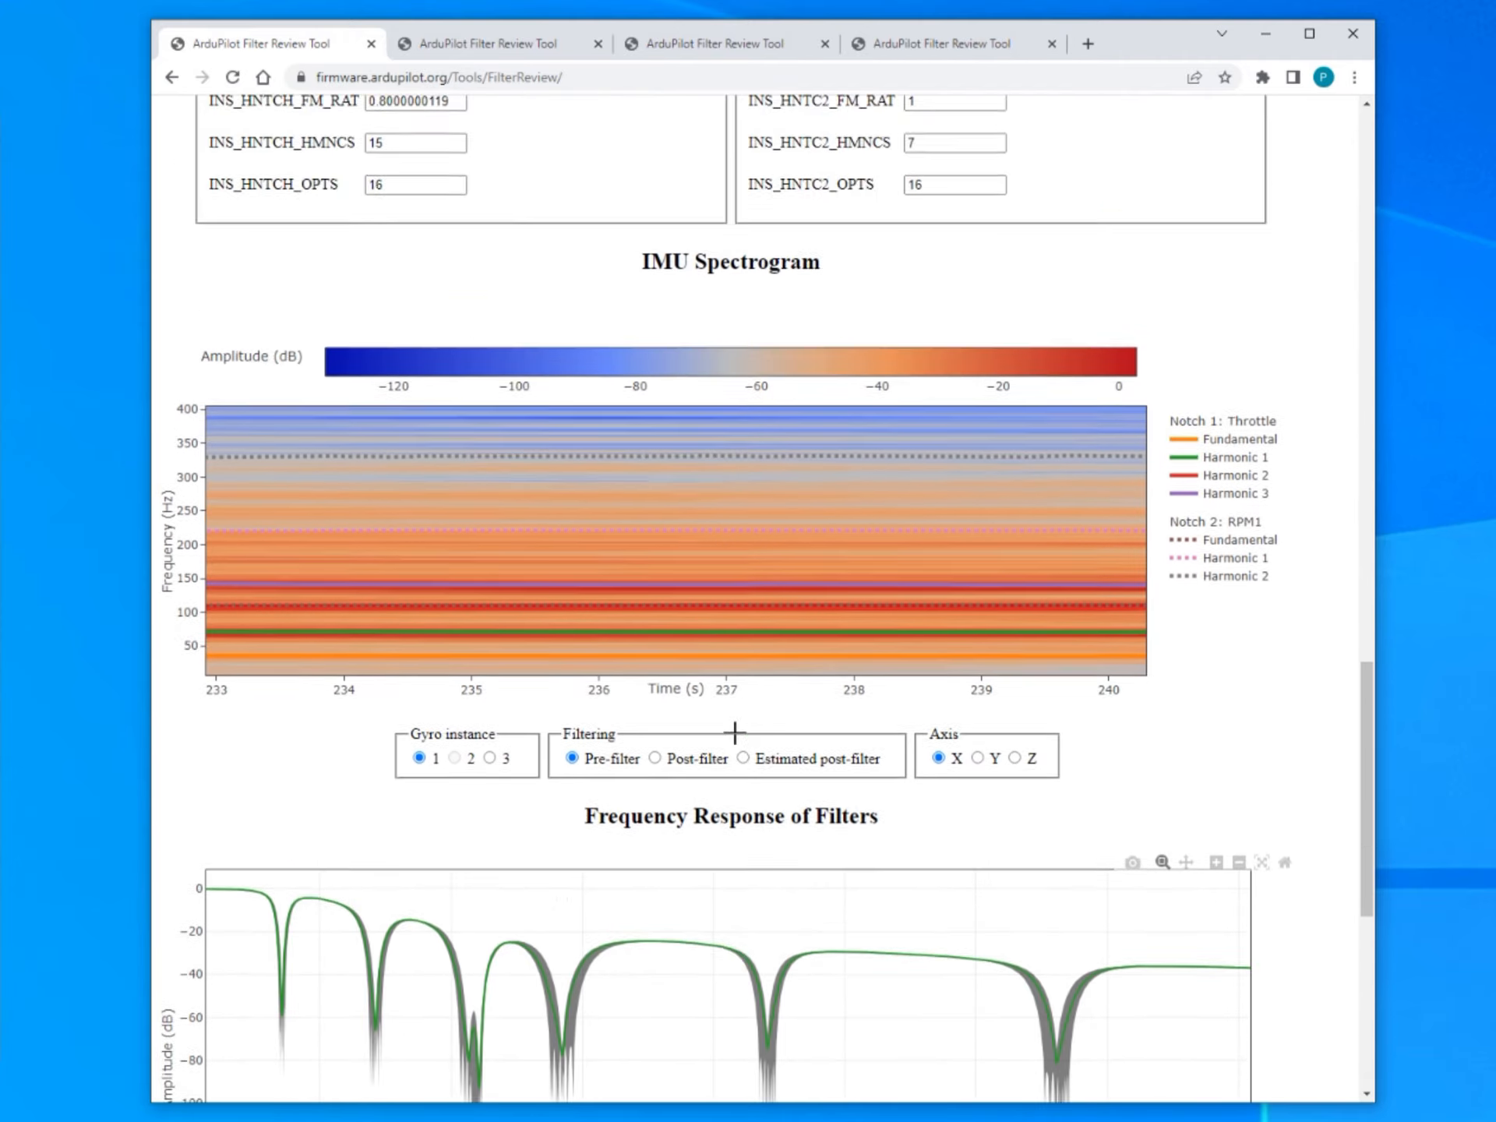
pyautogui.scroll(5, 709, 508)
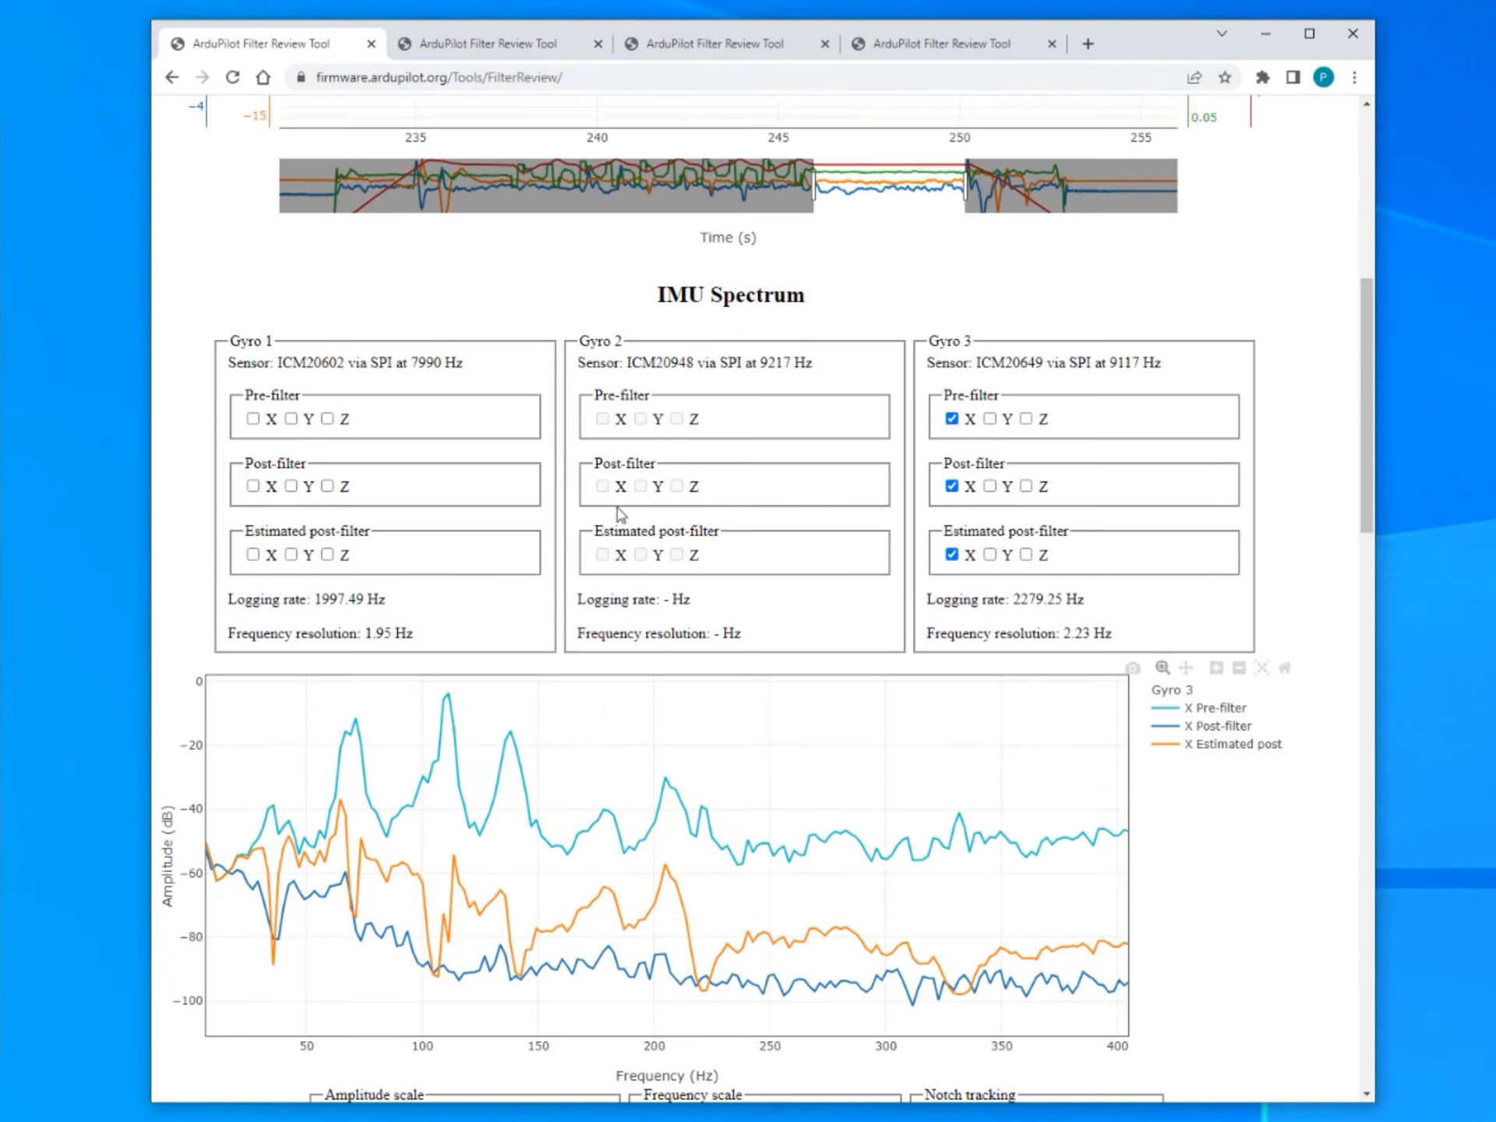
pyautogui.scroll(-20, 708, 488)
pyautogui.scroll(-1, 710, 496)
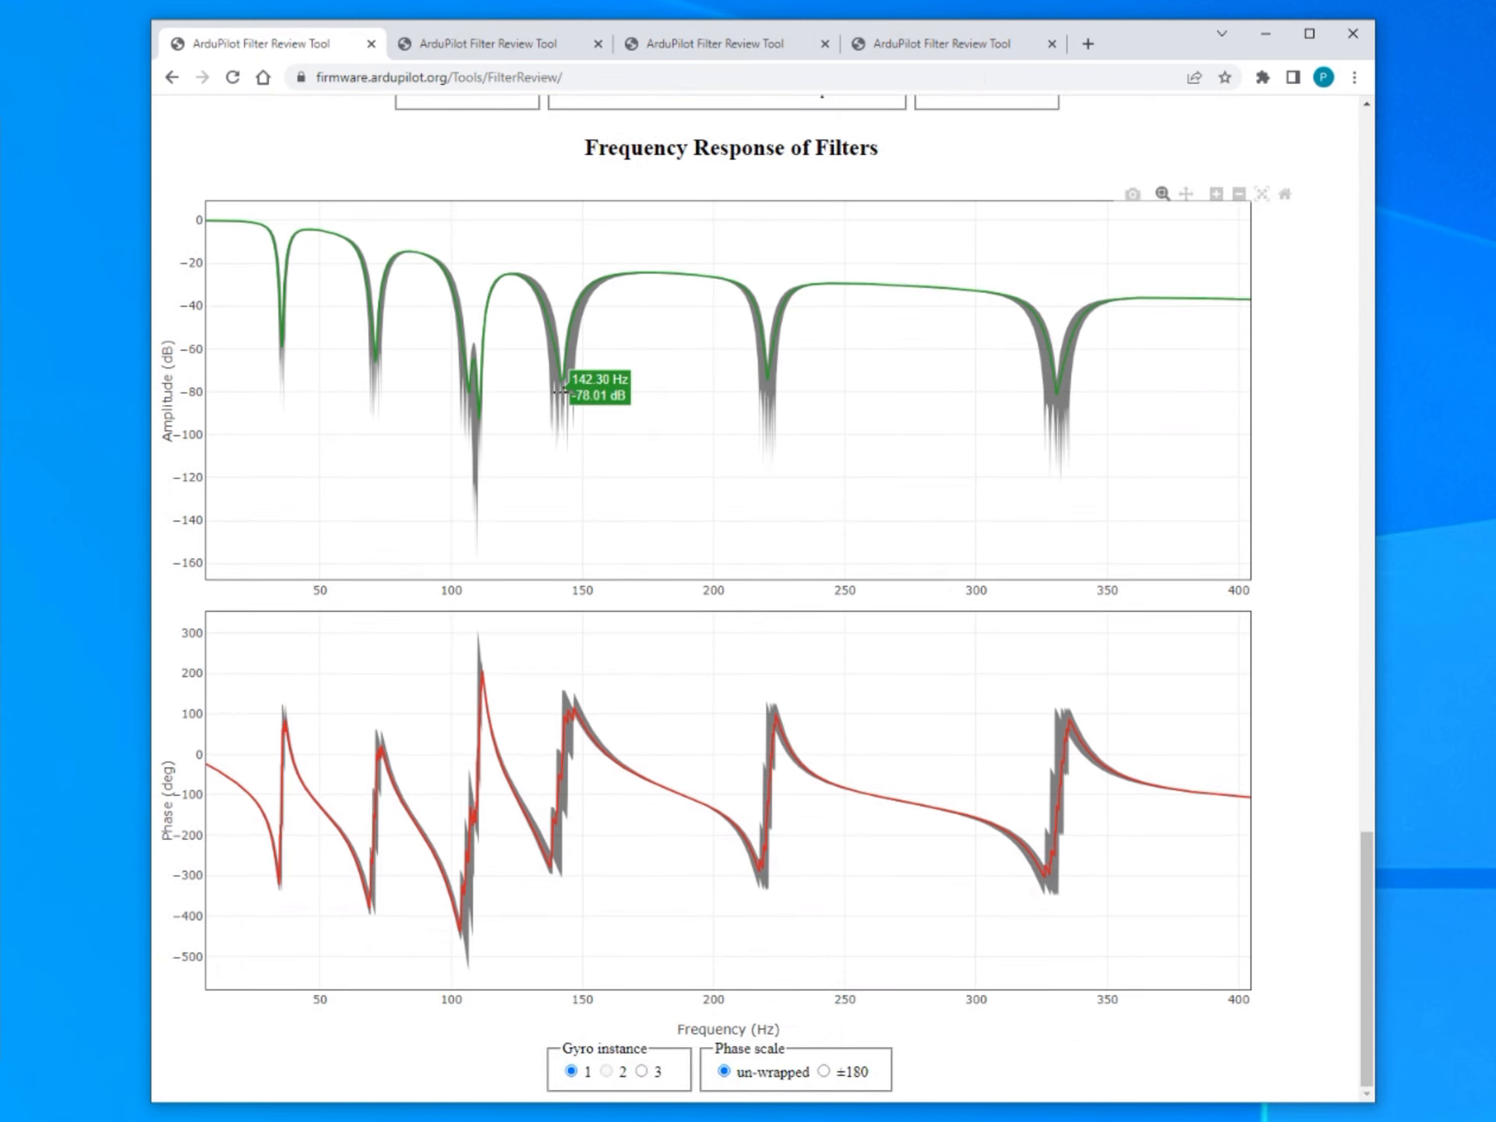
pyautogui.moveTo(543, 360)
pyautogui.scroll(1, 598, 434)
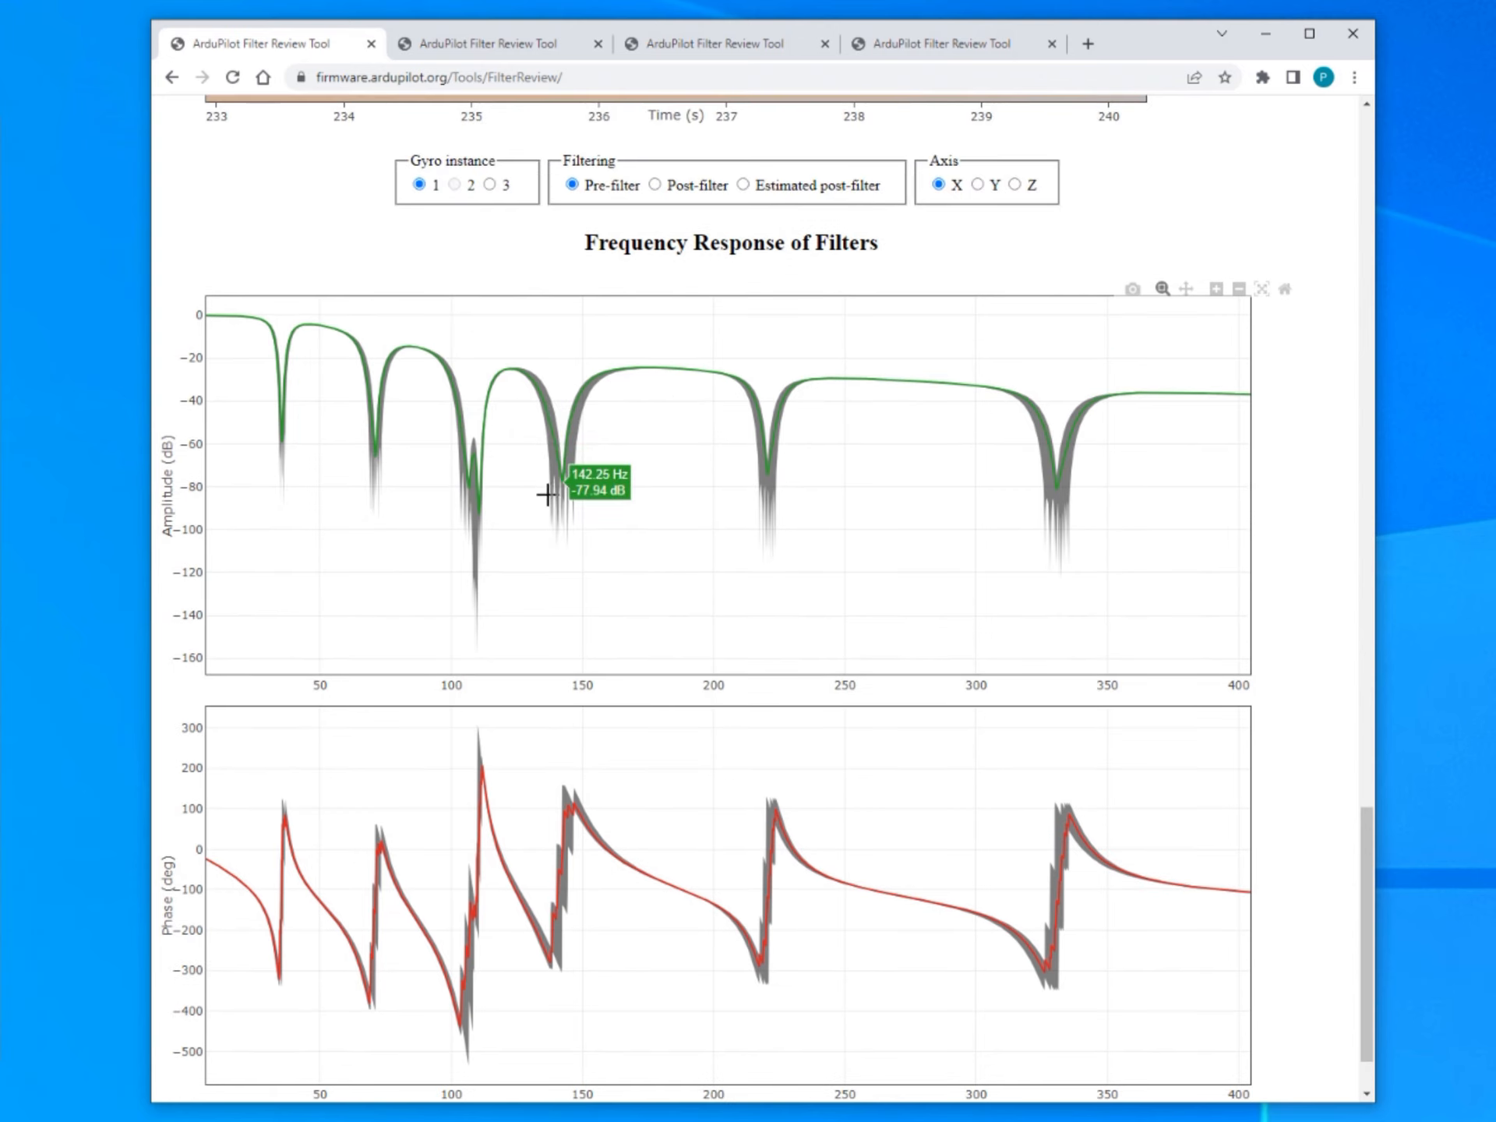
pyautogui.scroll(-1, 849, 532)
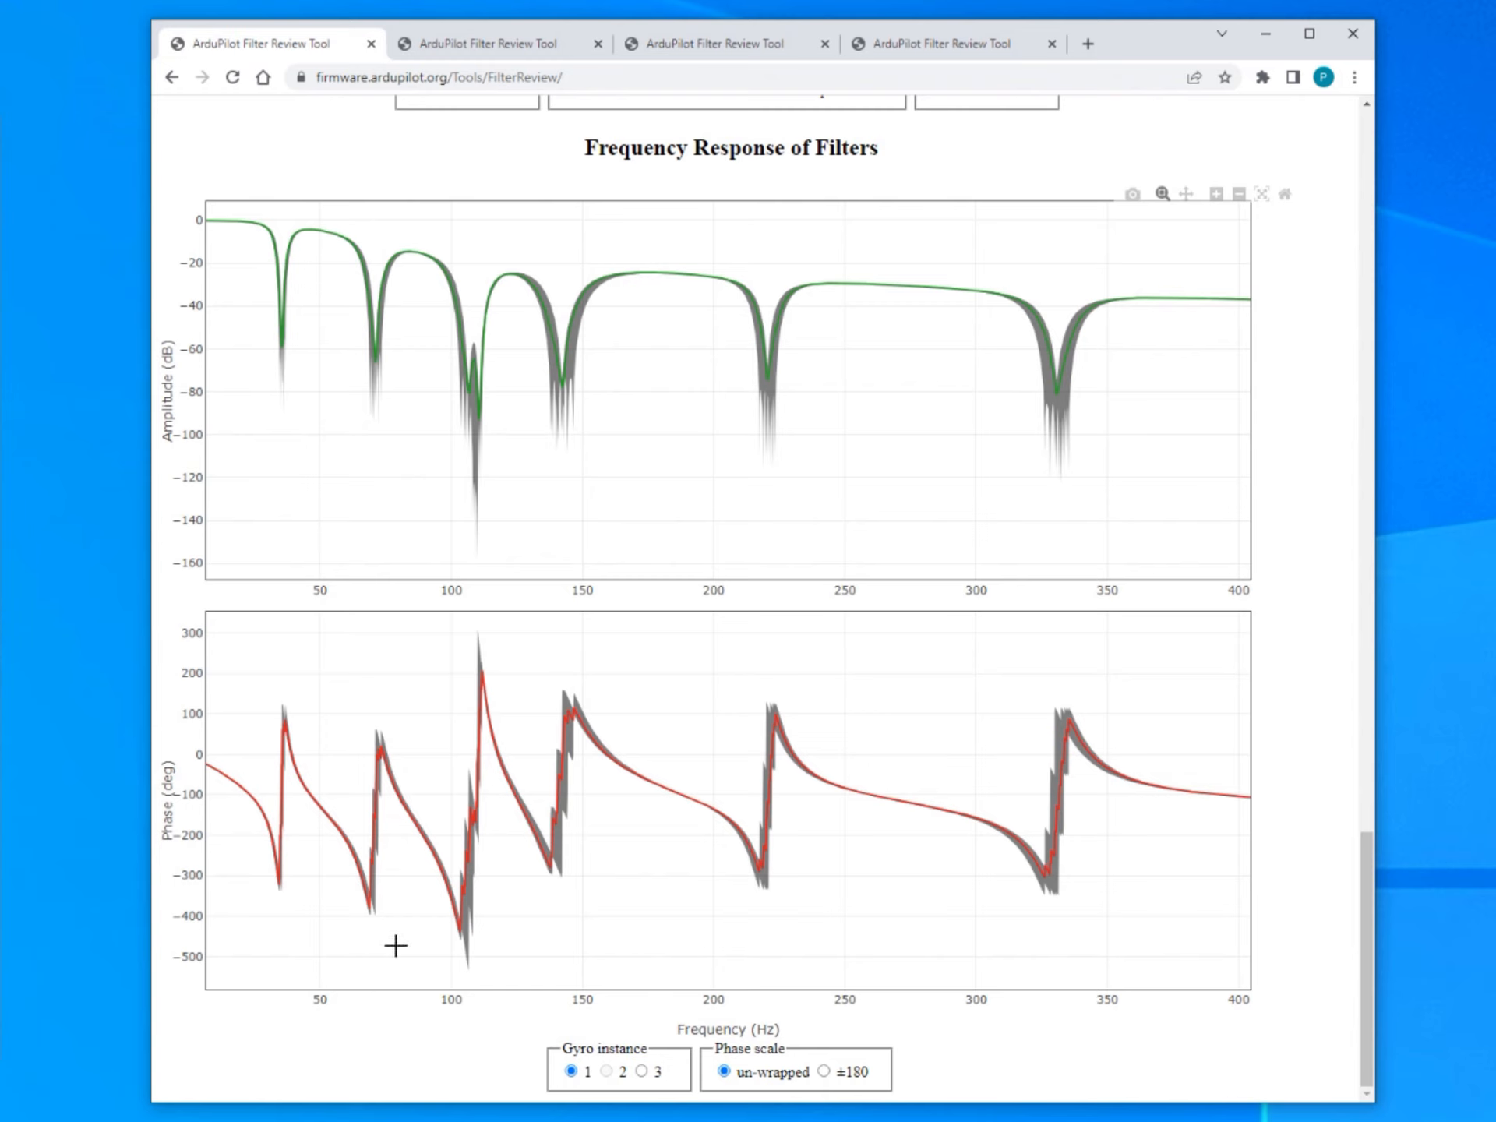
# Zoom the filter frequency response to frequencies below about 88 Hz to inspect the phase around the first two notches.
pyautogui.moveTo(414, 960); pyautogui.dragTo(175, 661)
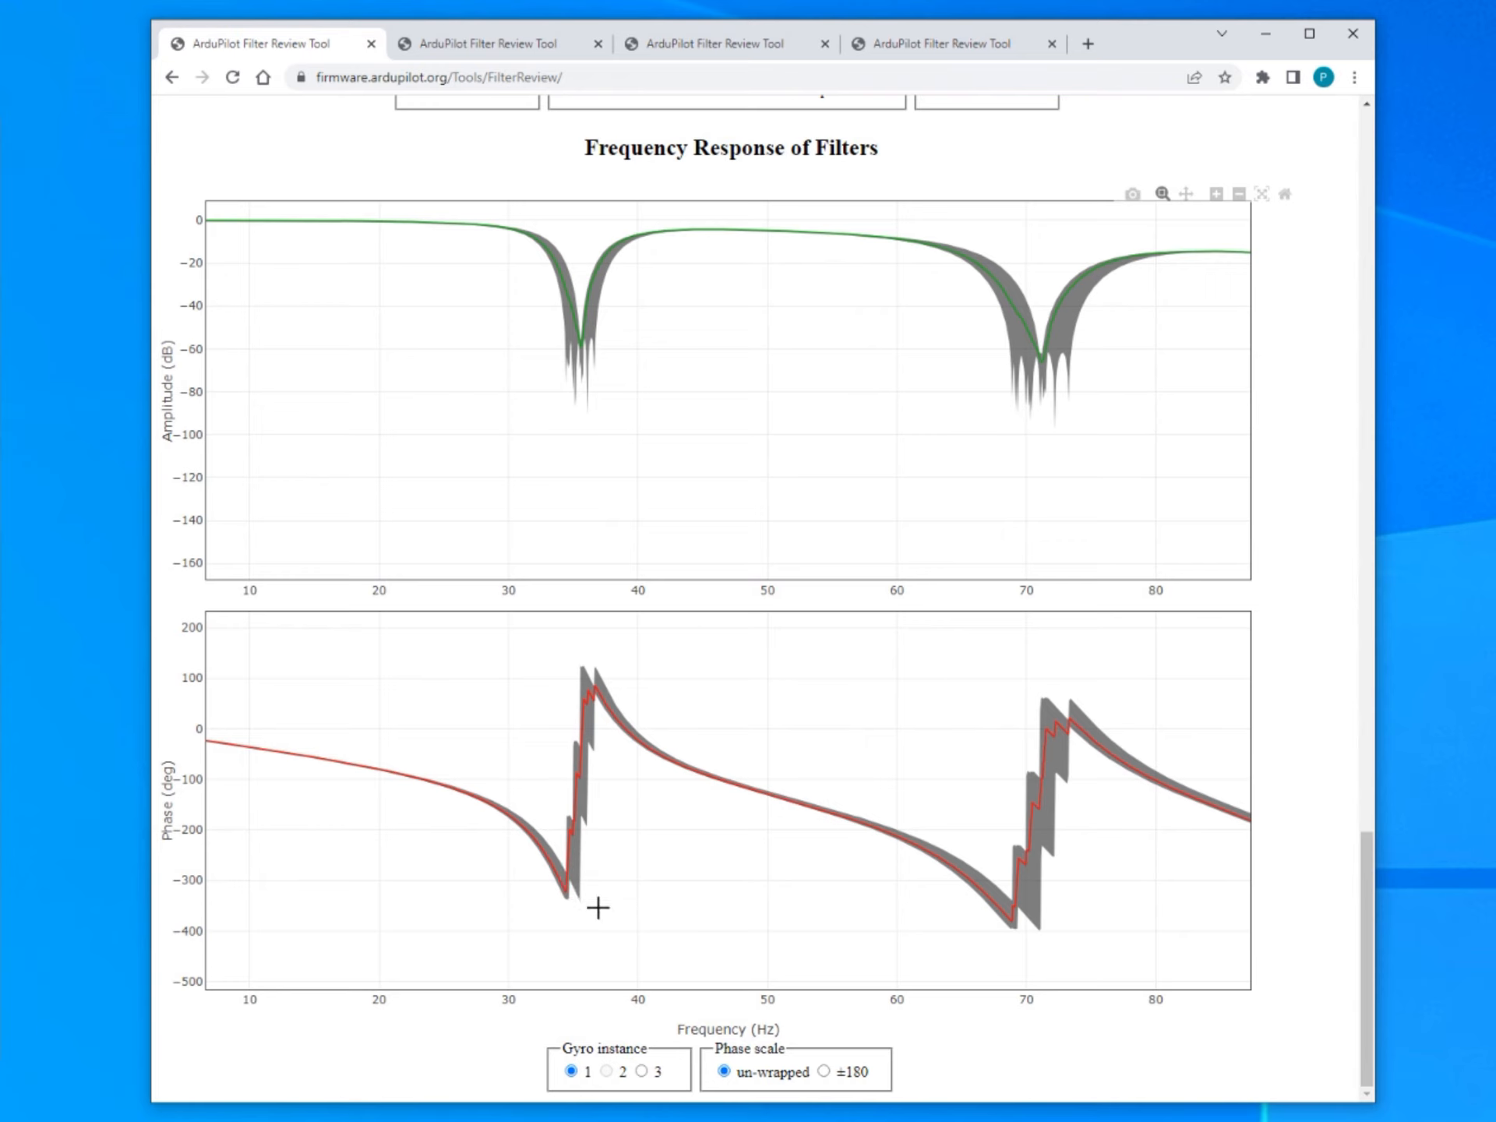
pyautogui.scroll(1, 735, 925)
pyautogui.scroll(-1, 735, 925)
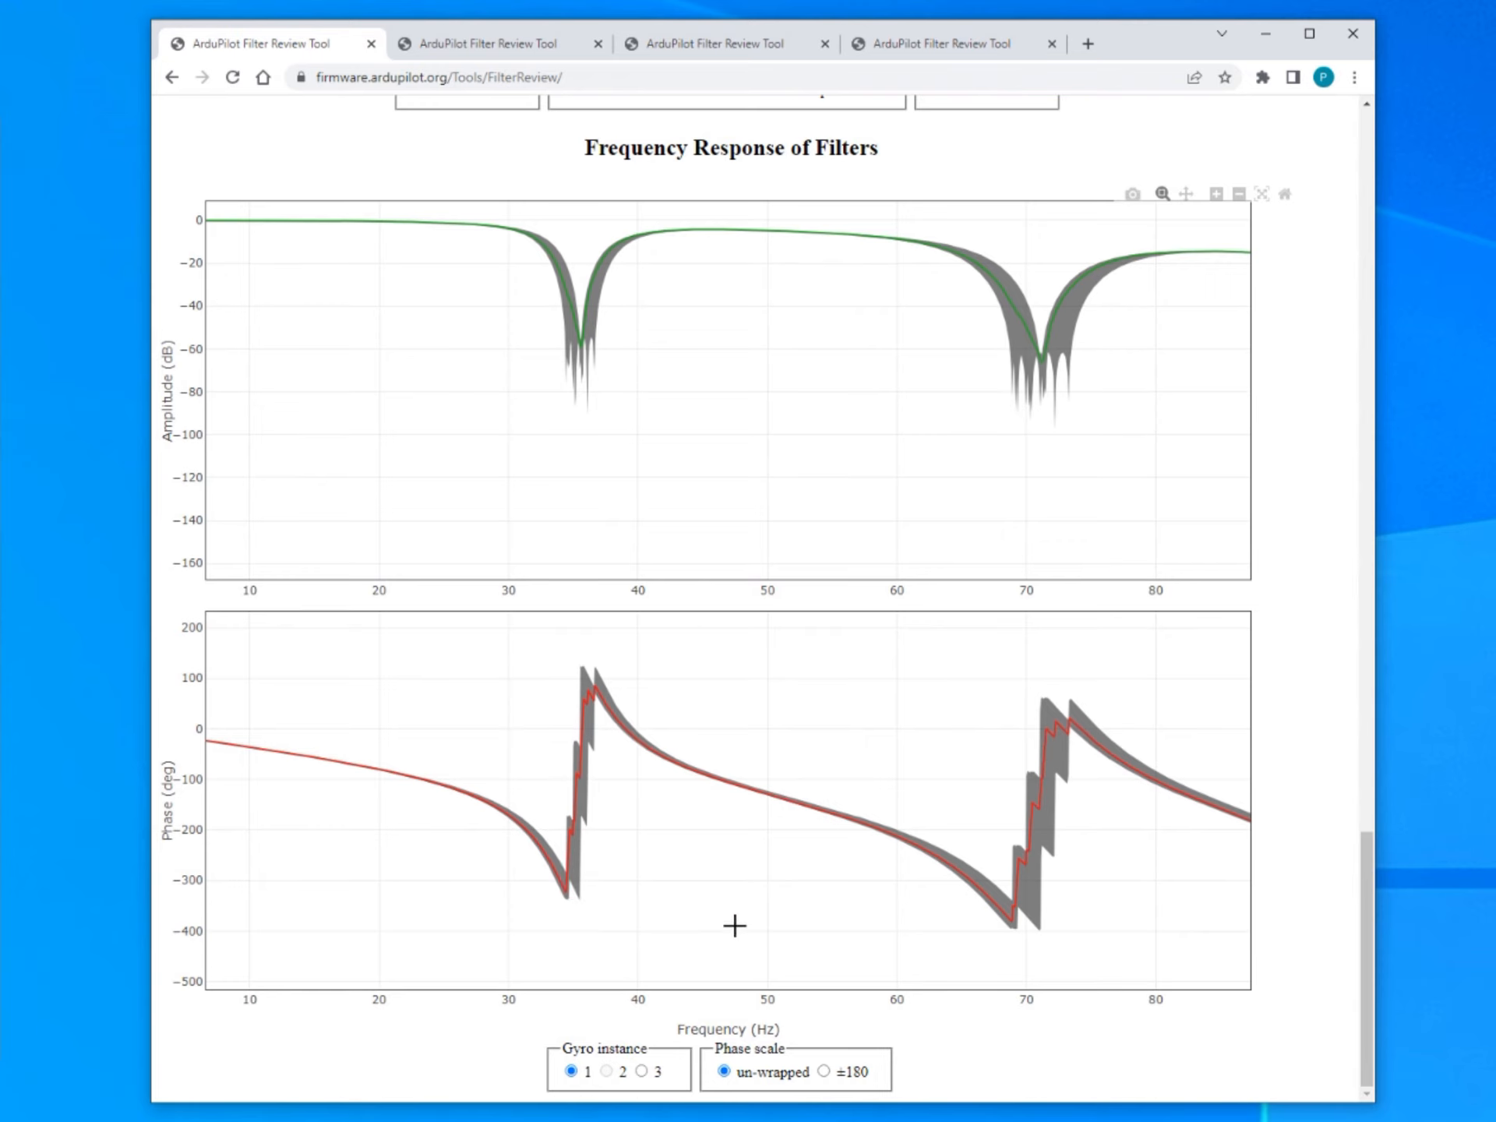
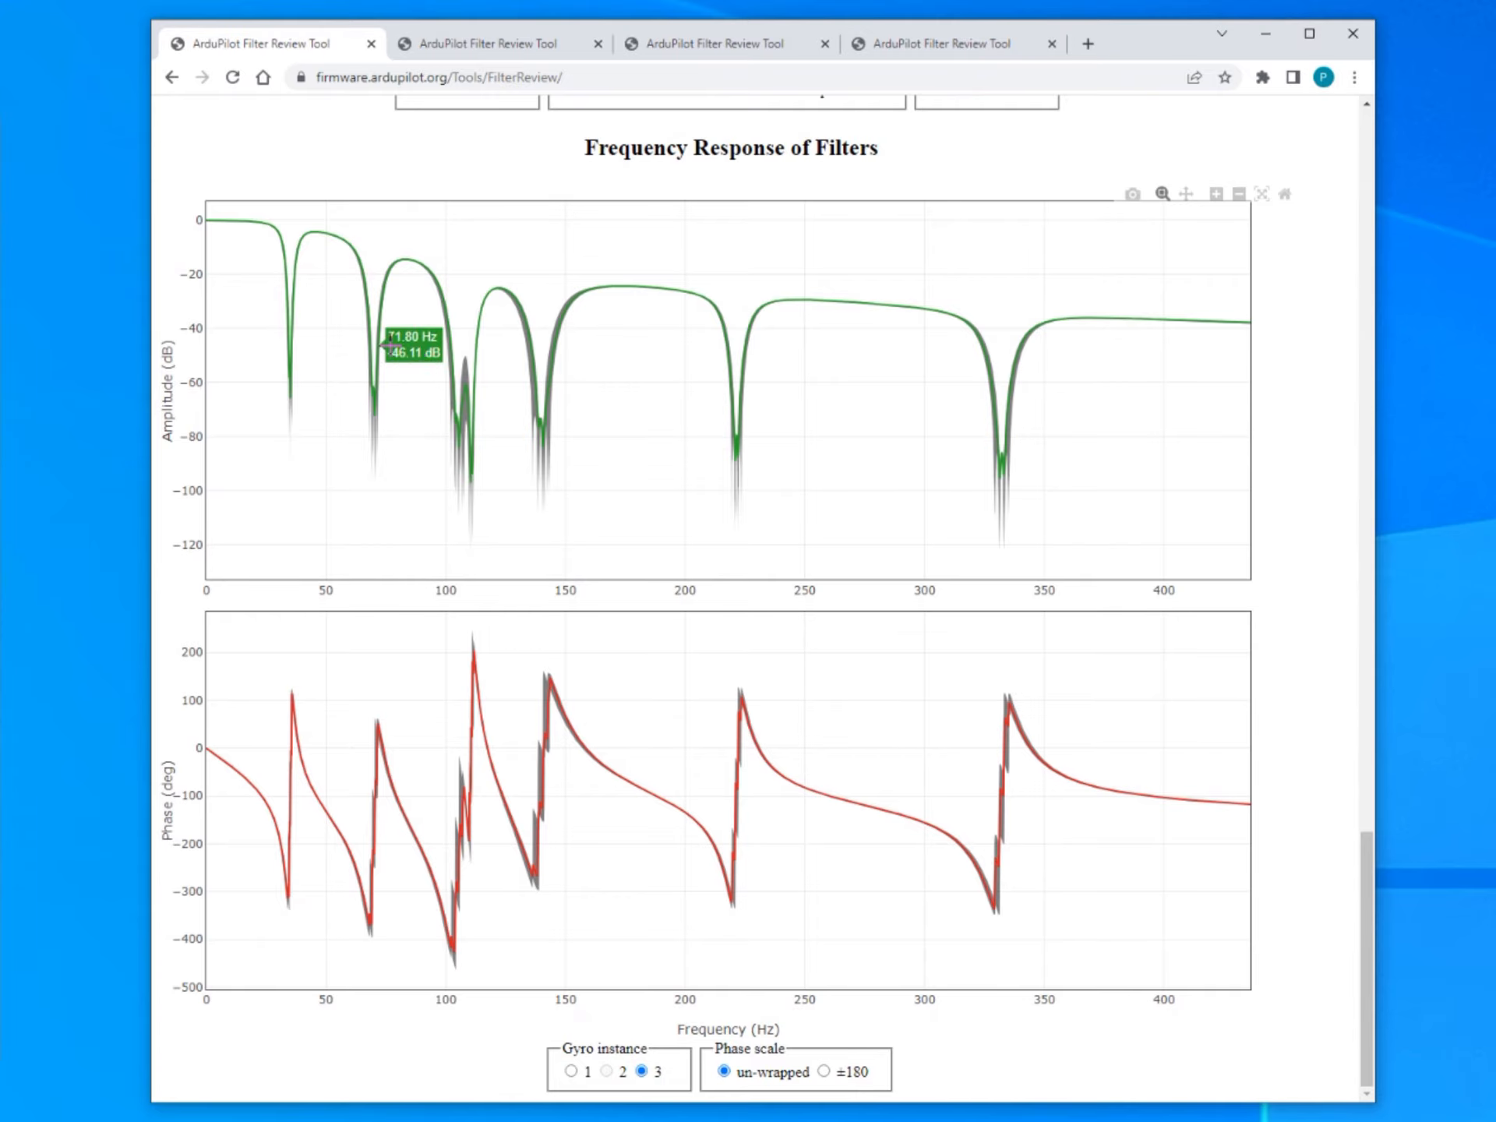
# Leave the Copter.BIN analysis and switch to the Filter Review Tool page with the Heli.bin log.
pyautogui.scroll(20, 966, 775)
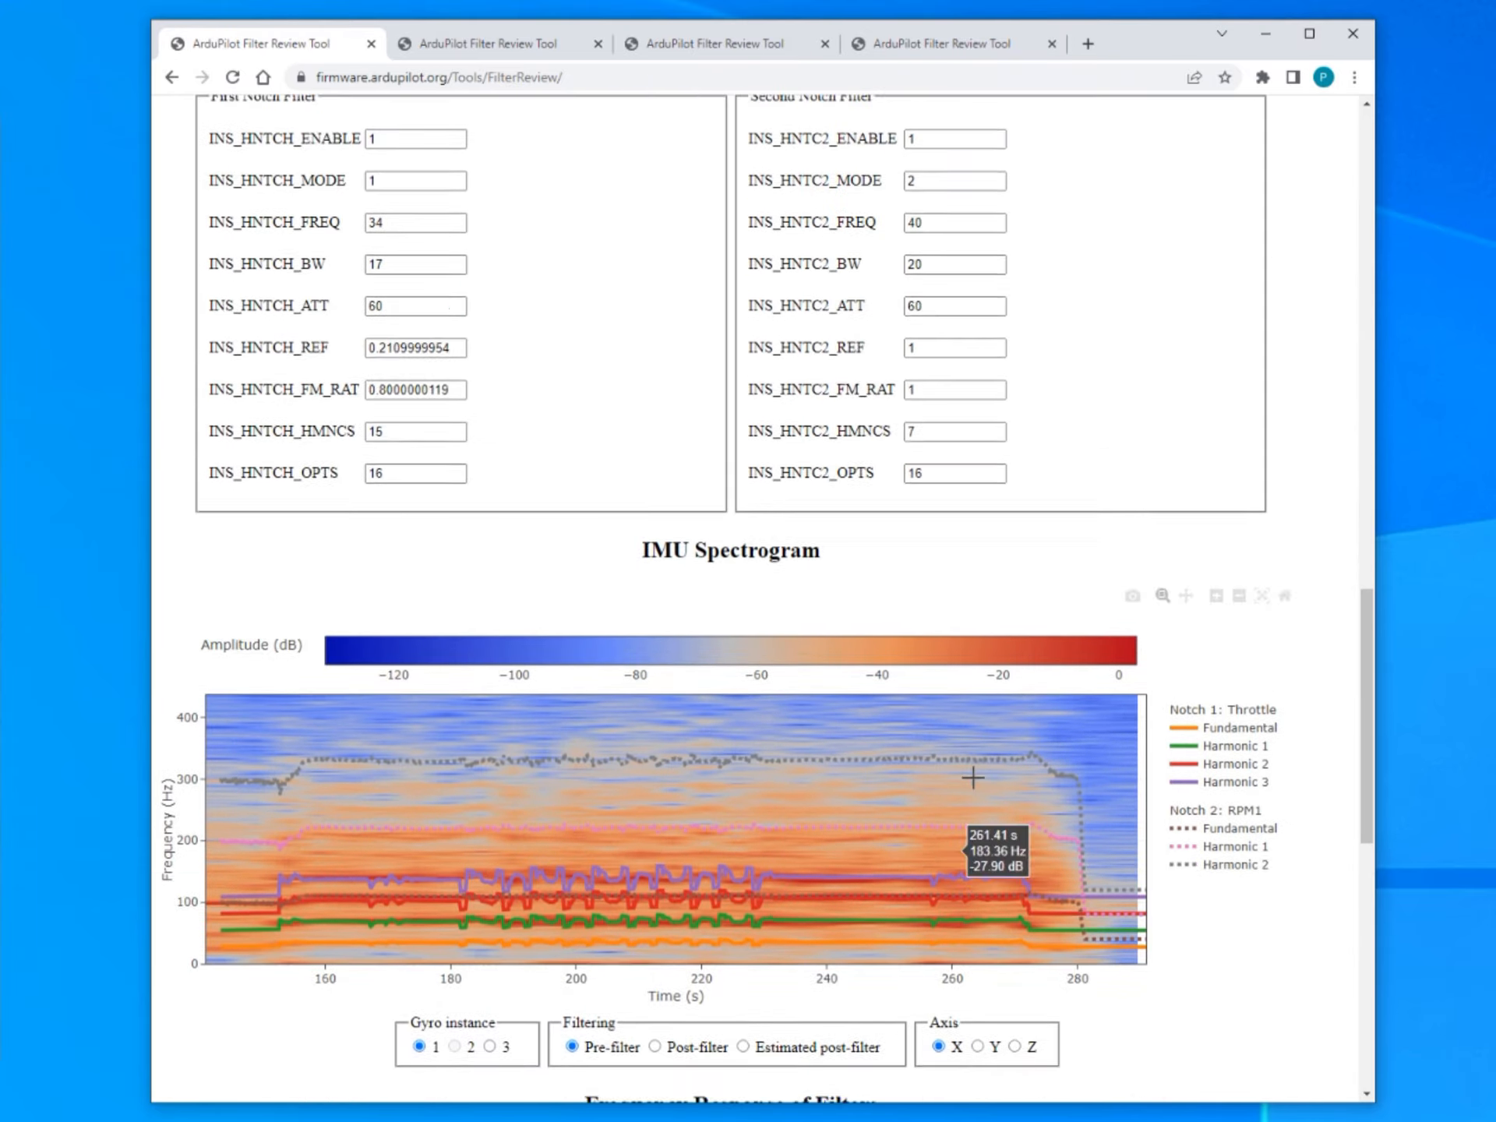
pyautogui.scroll(12, 977, 792)
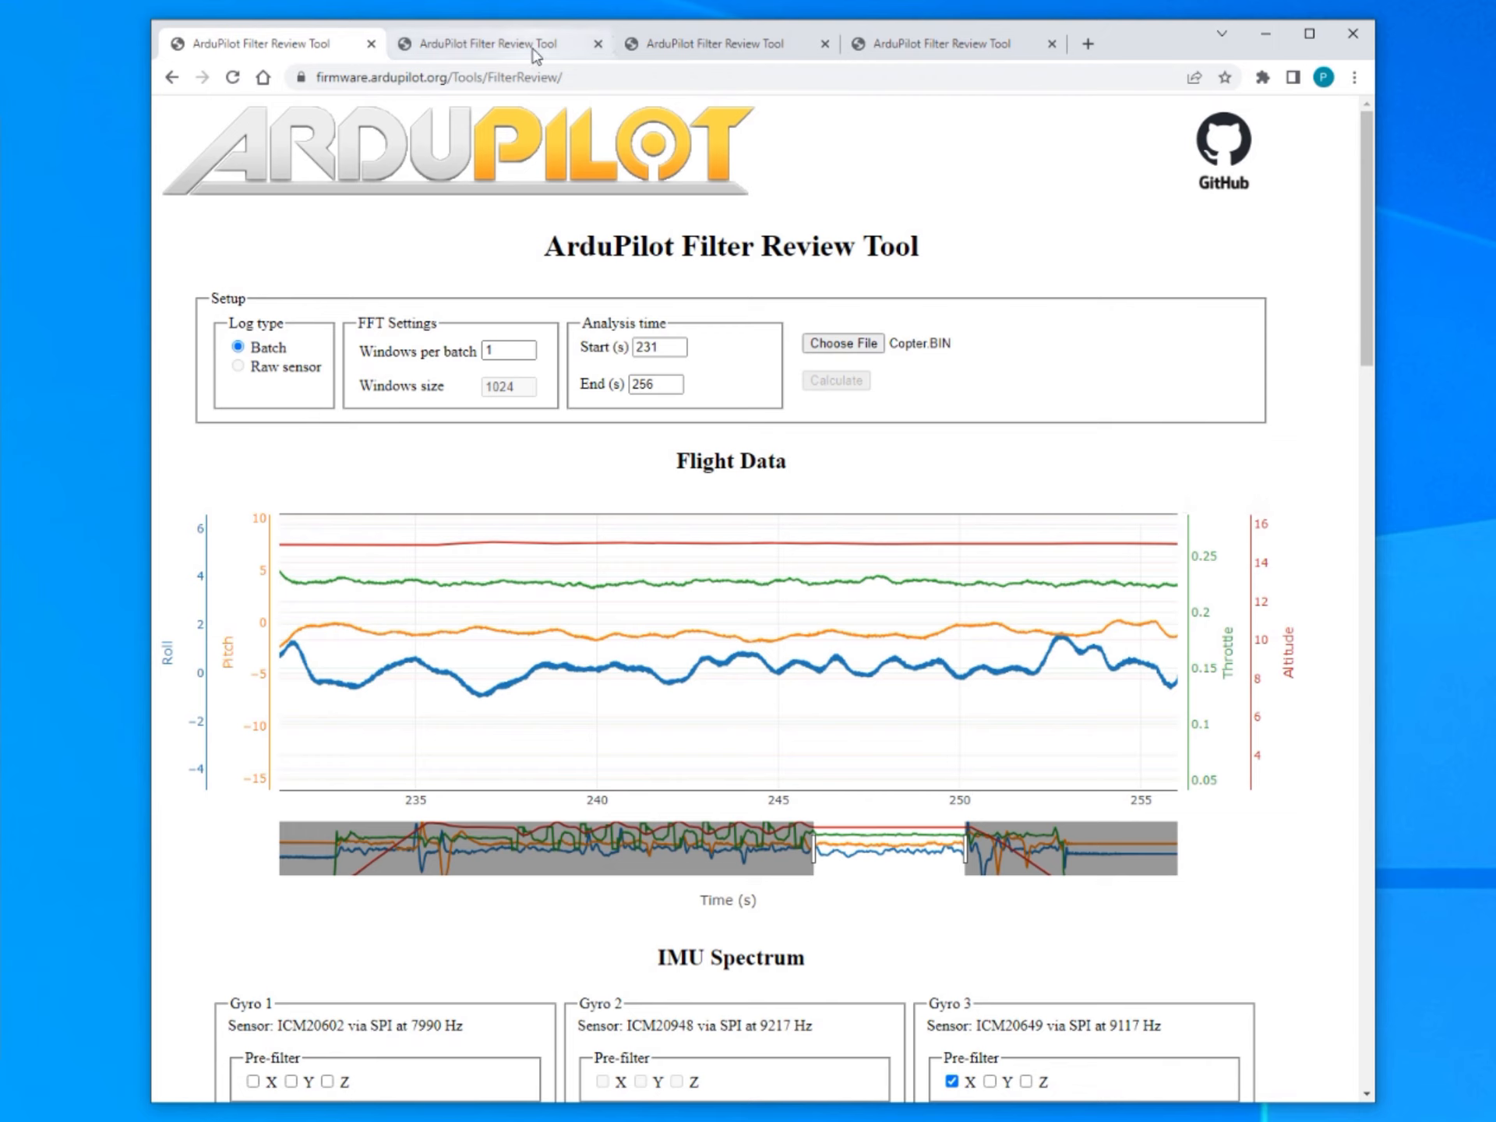
pyautogui.moveTo(536, 53)
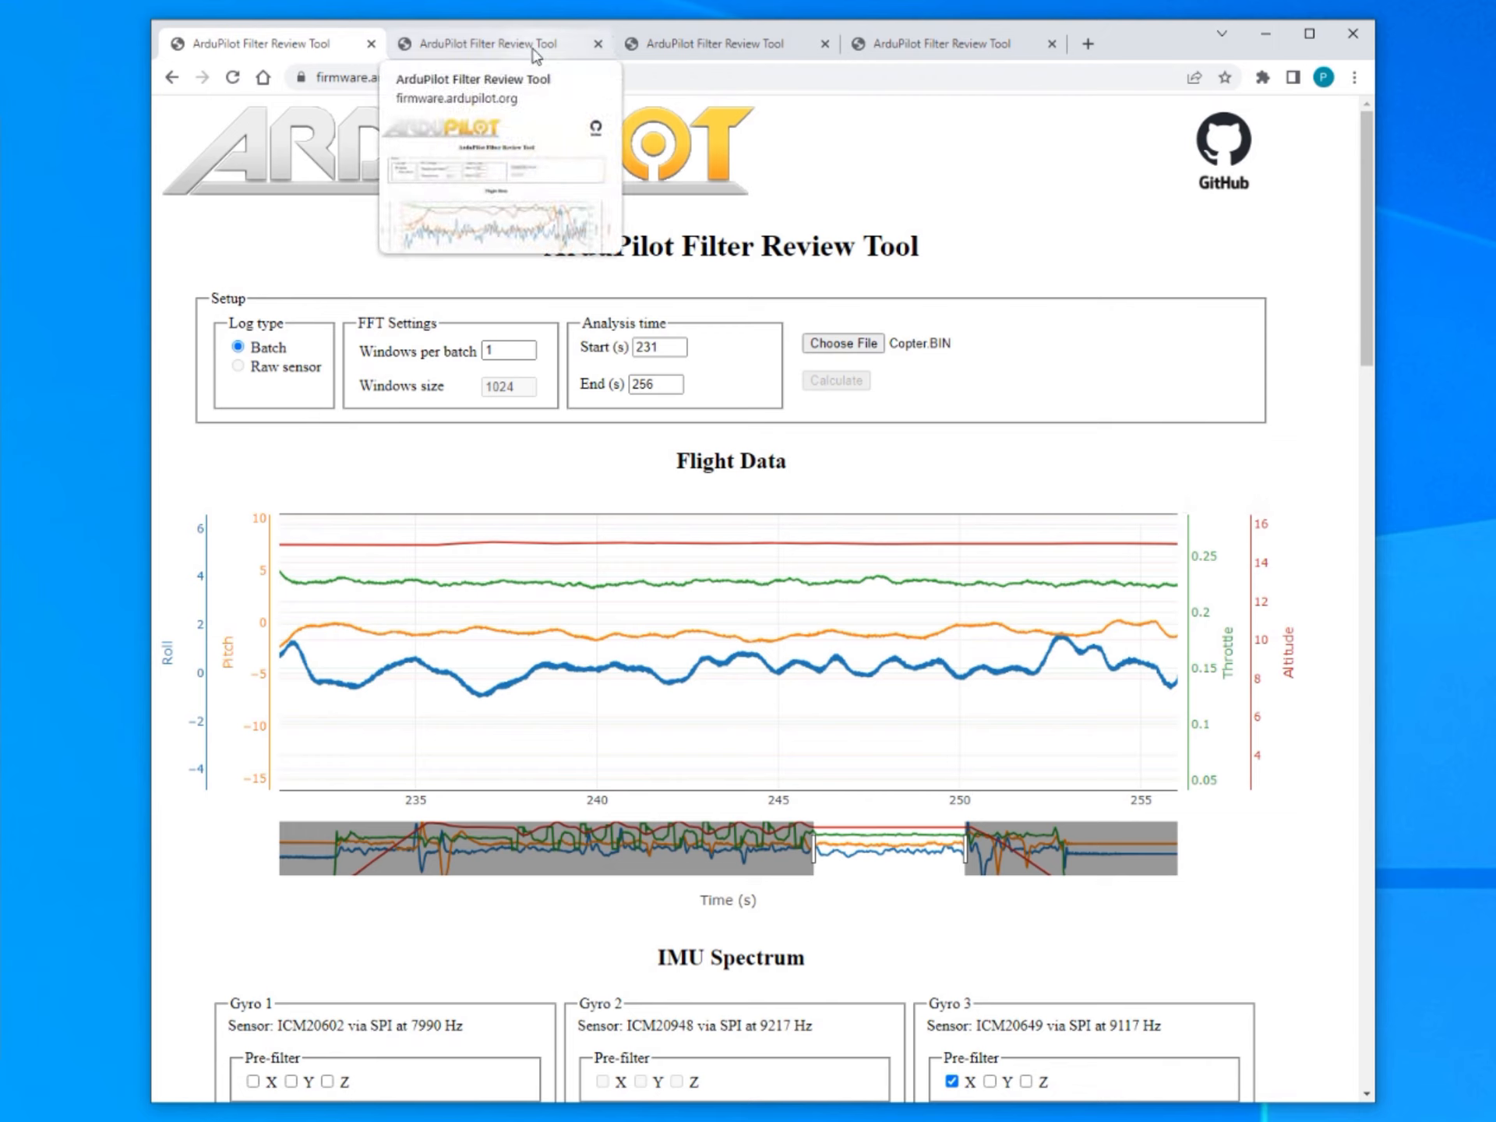
pyautogui.click(508, 51)
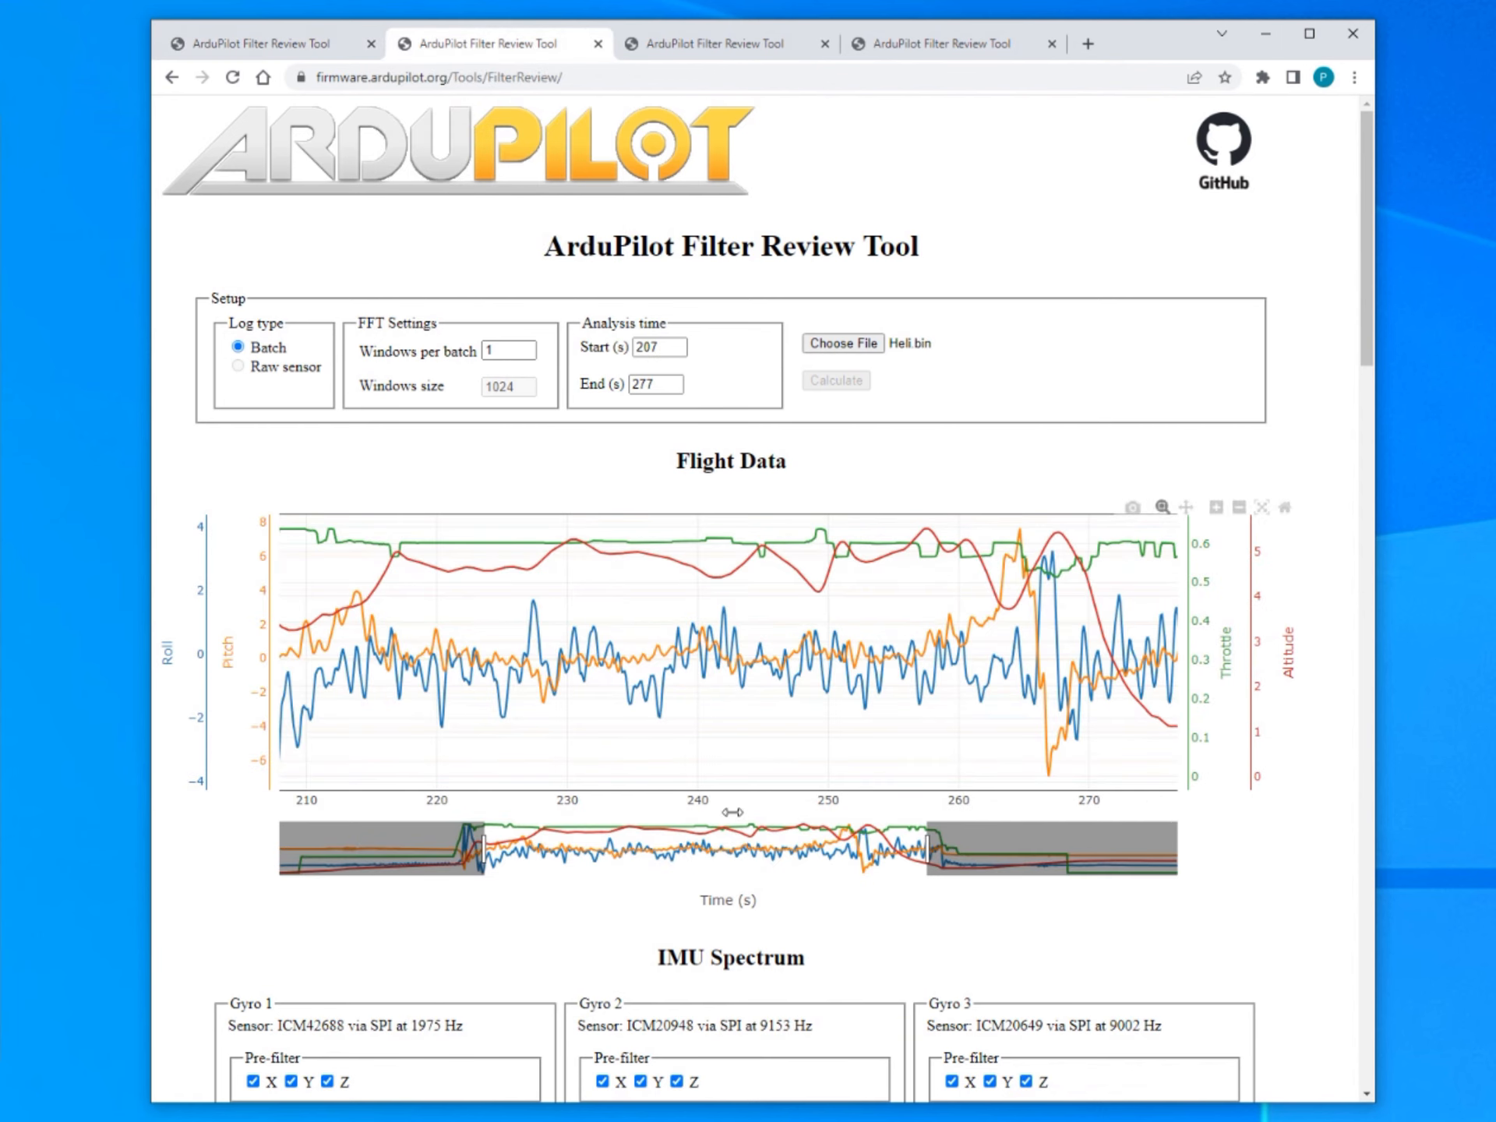
# Hide the post-filter X, Y and Z traces of all three gyros in the Heli.bin IMU spectrum.
pyautogui.scroll(-10, 721, 888)
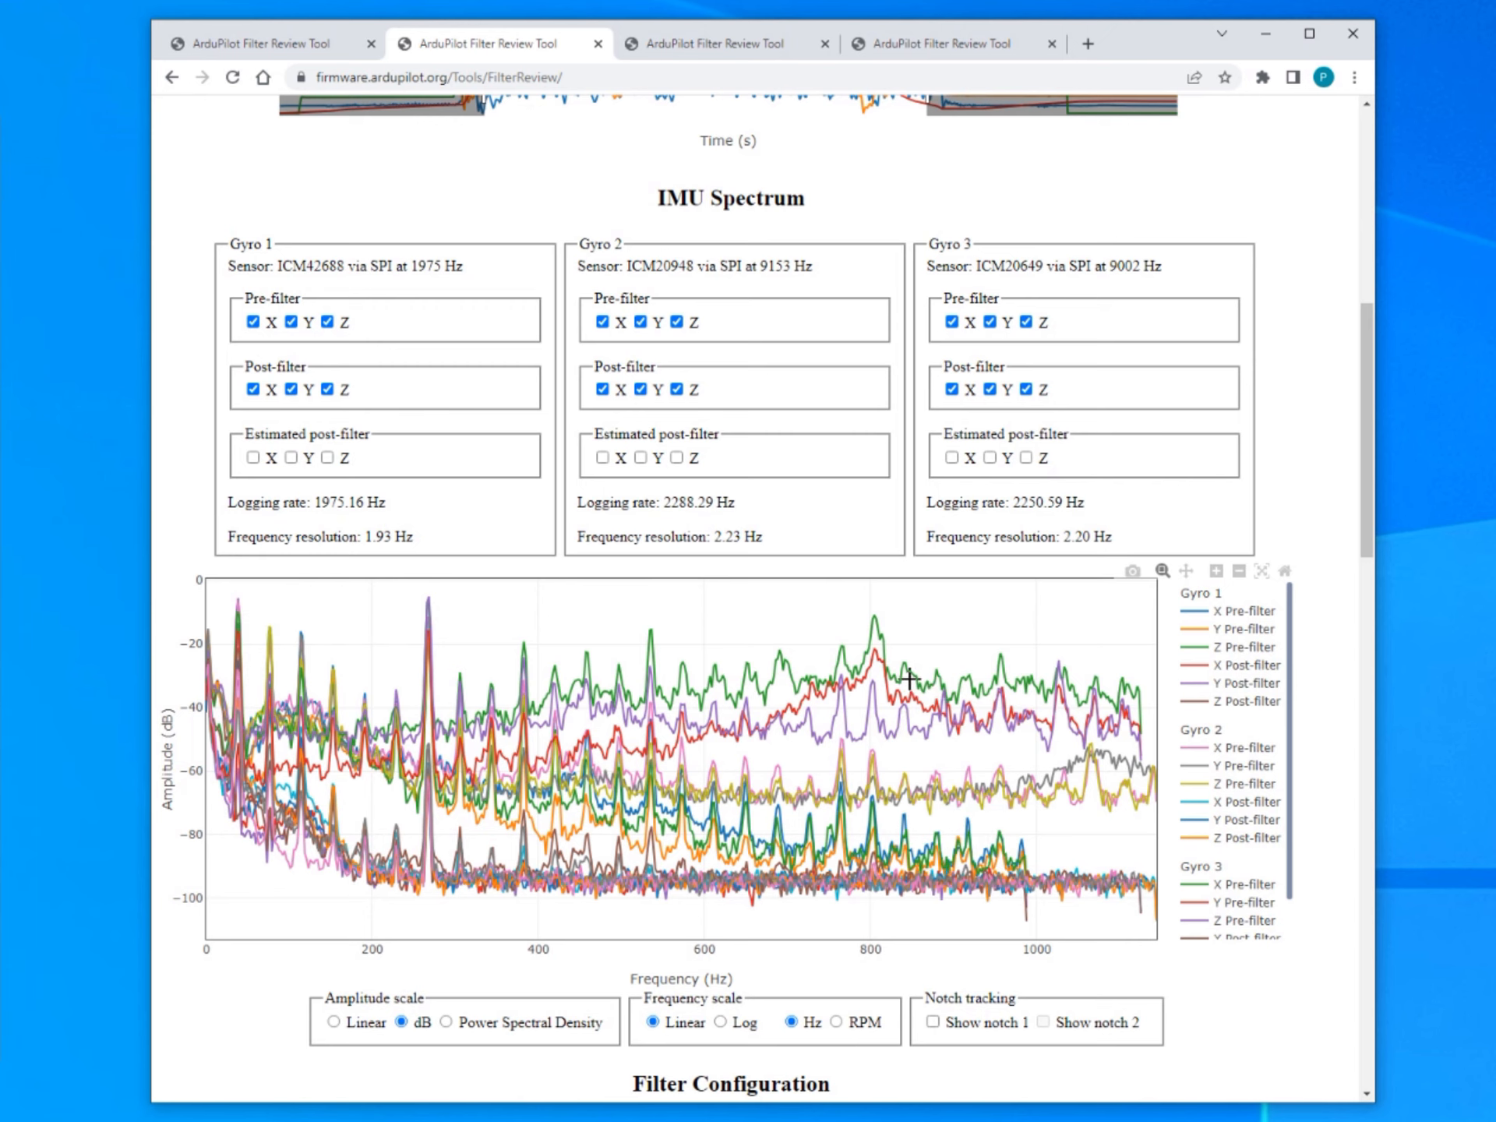
pyautogui.scroll(-2, 520, 819)
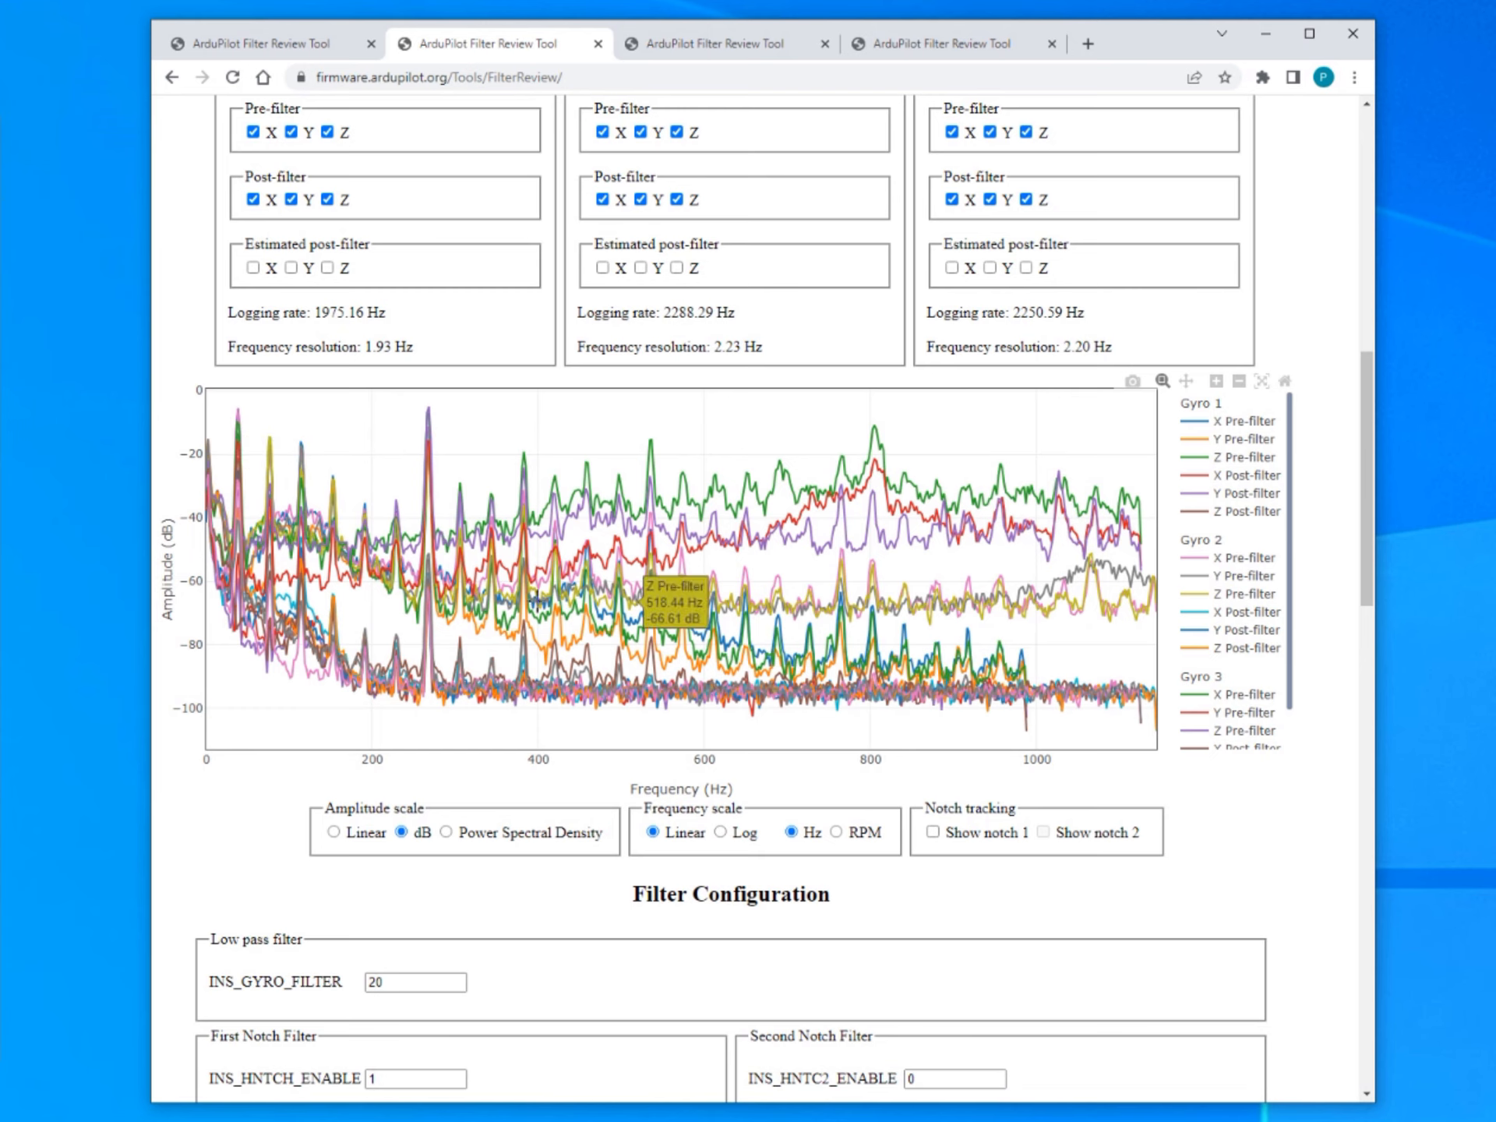
pyautogui.scroll(-1, 865, 845)
pyautogui.scroll(2, 898, 829)
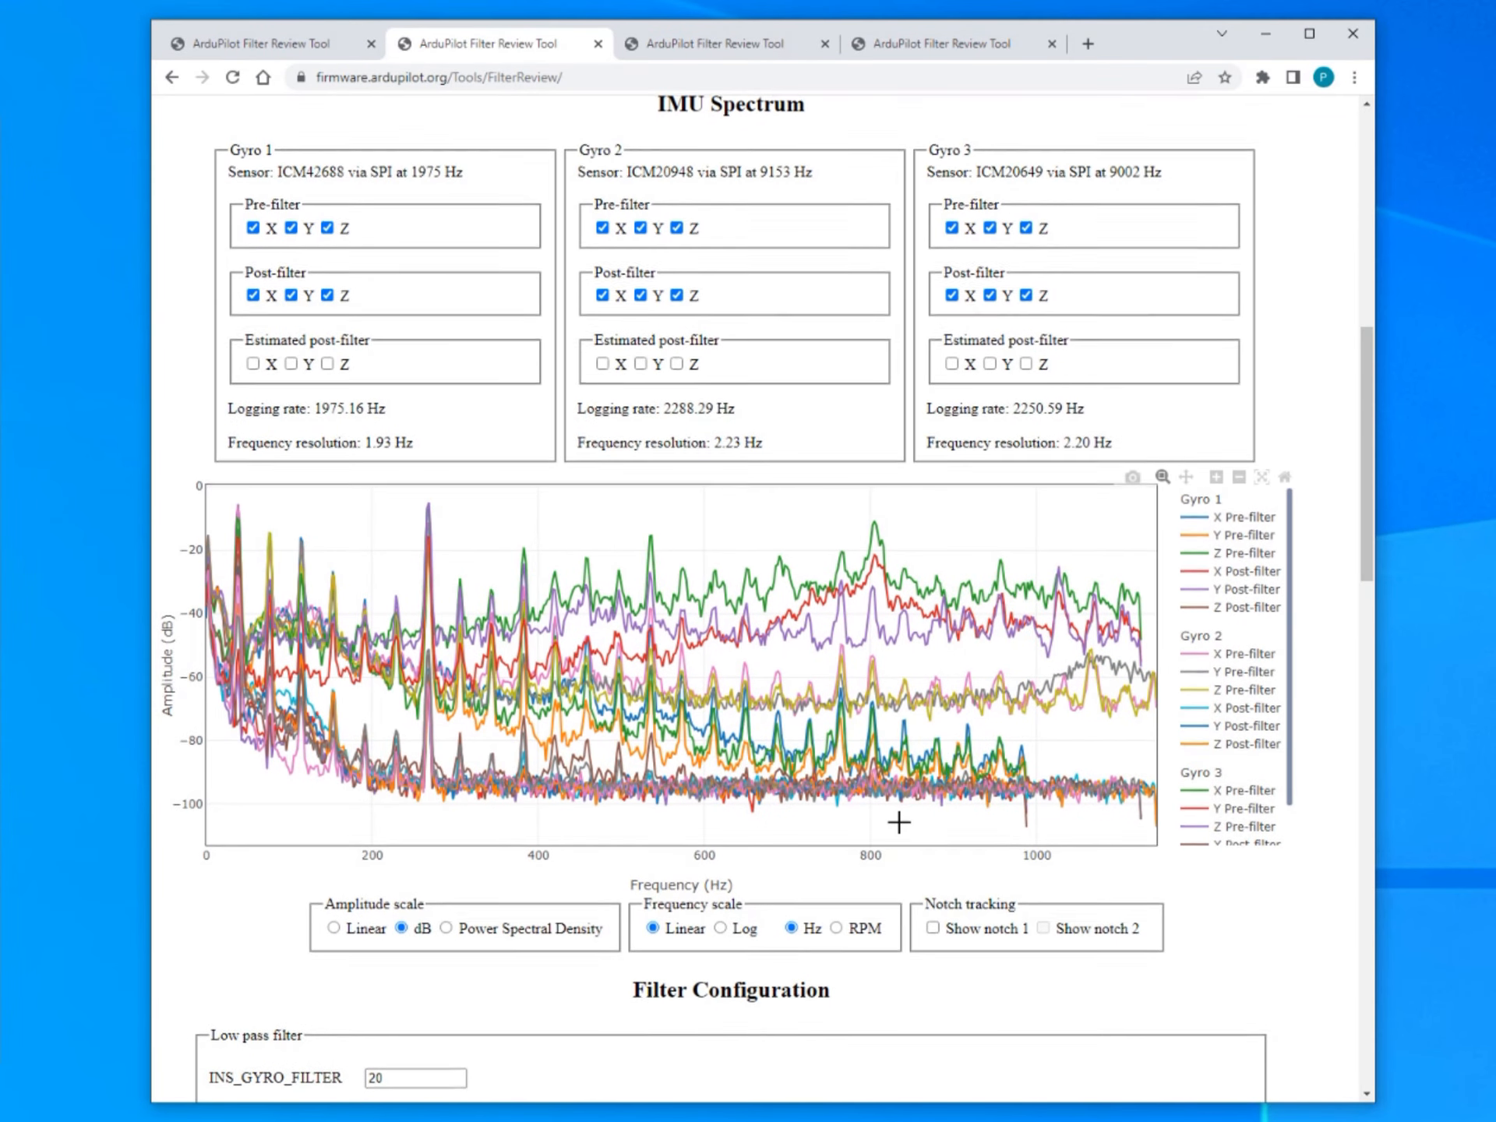
pyautogui.scroll(1, 898, 822)
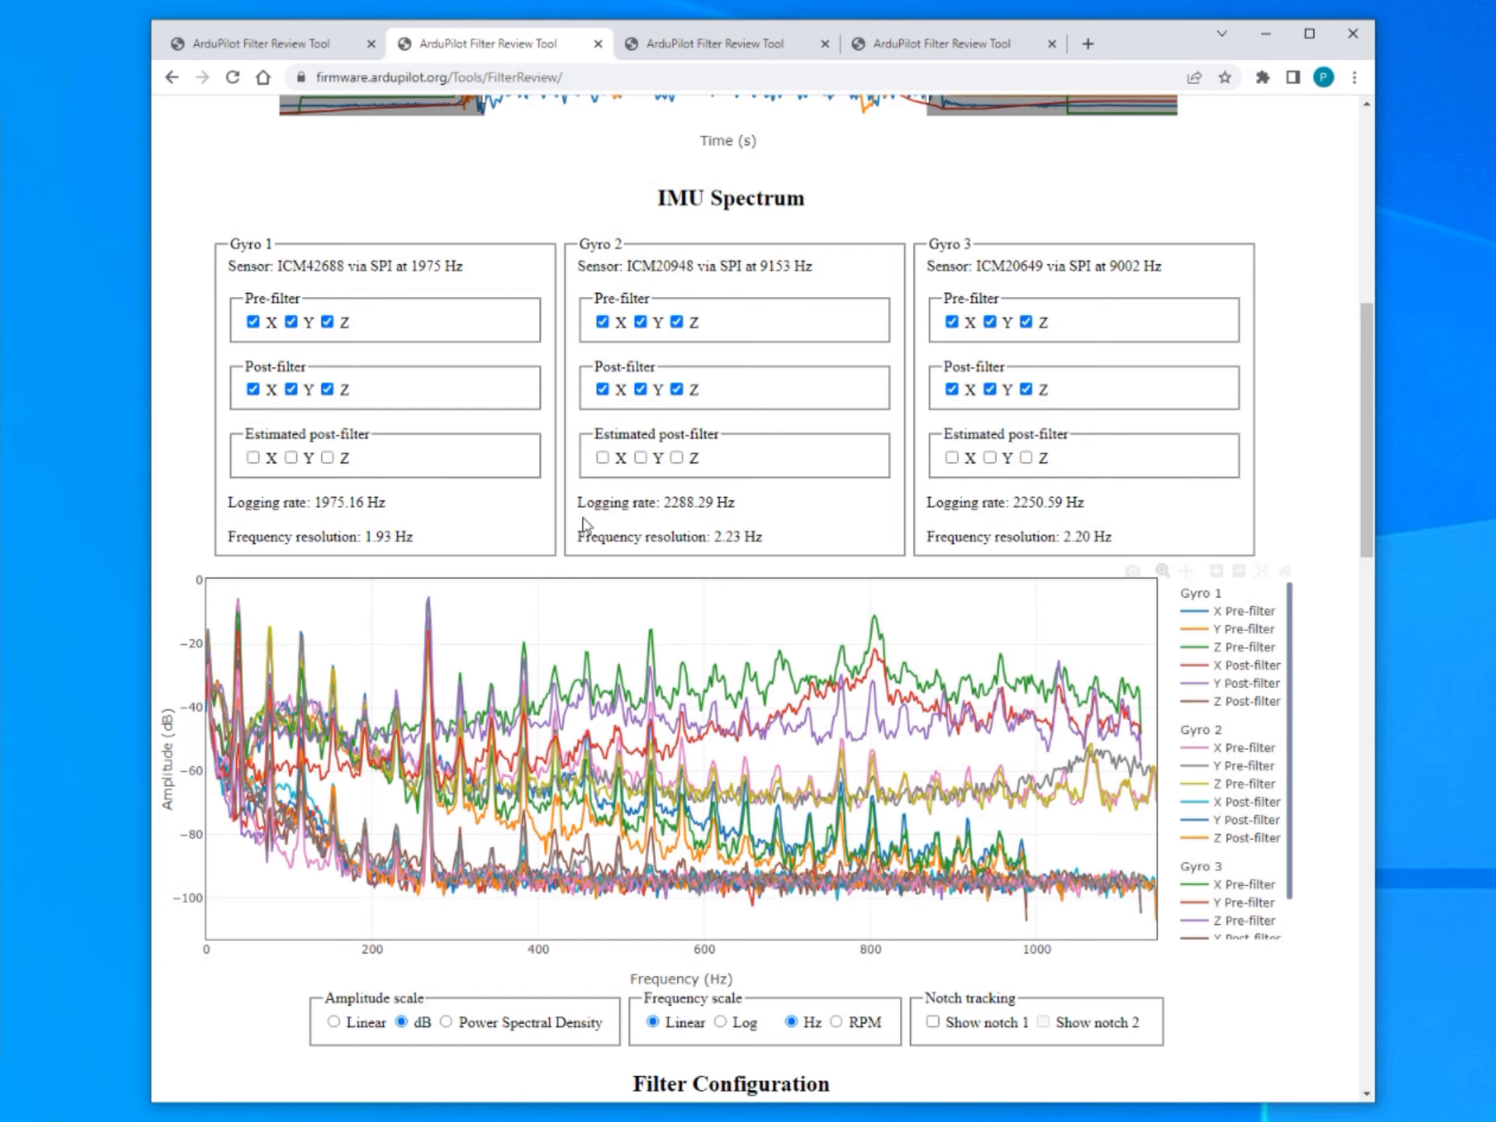
pyautogui.scroll(-1, 346, 339)
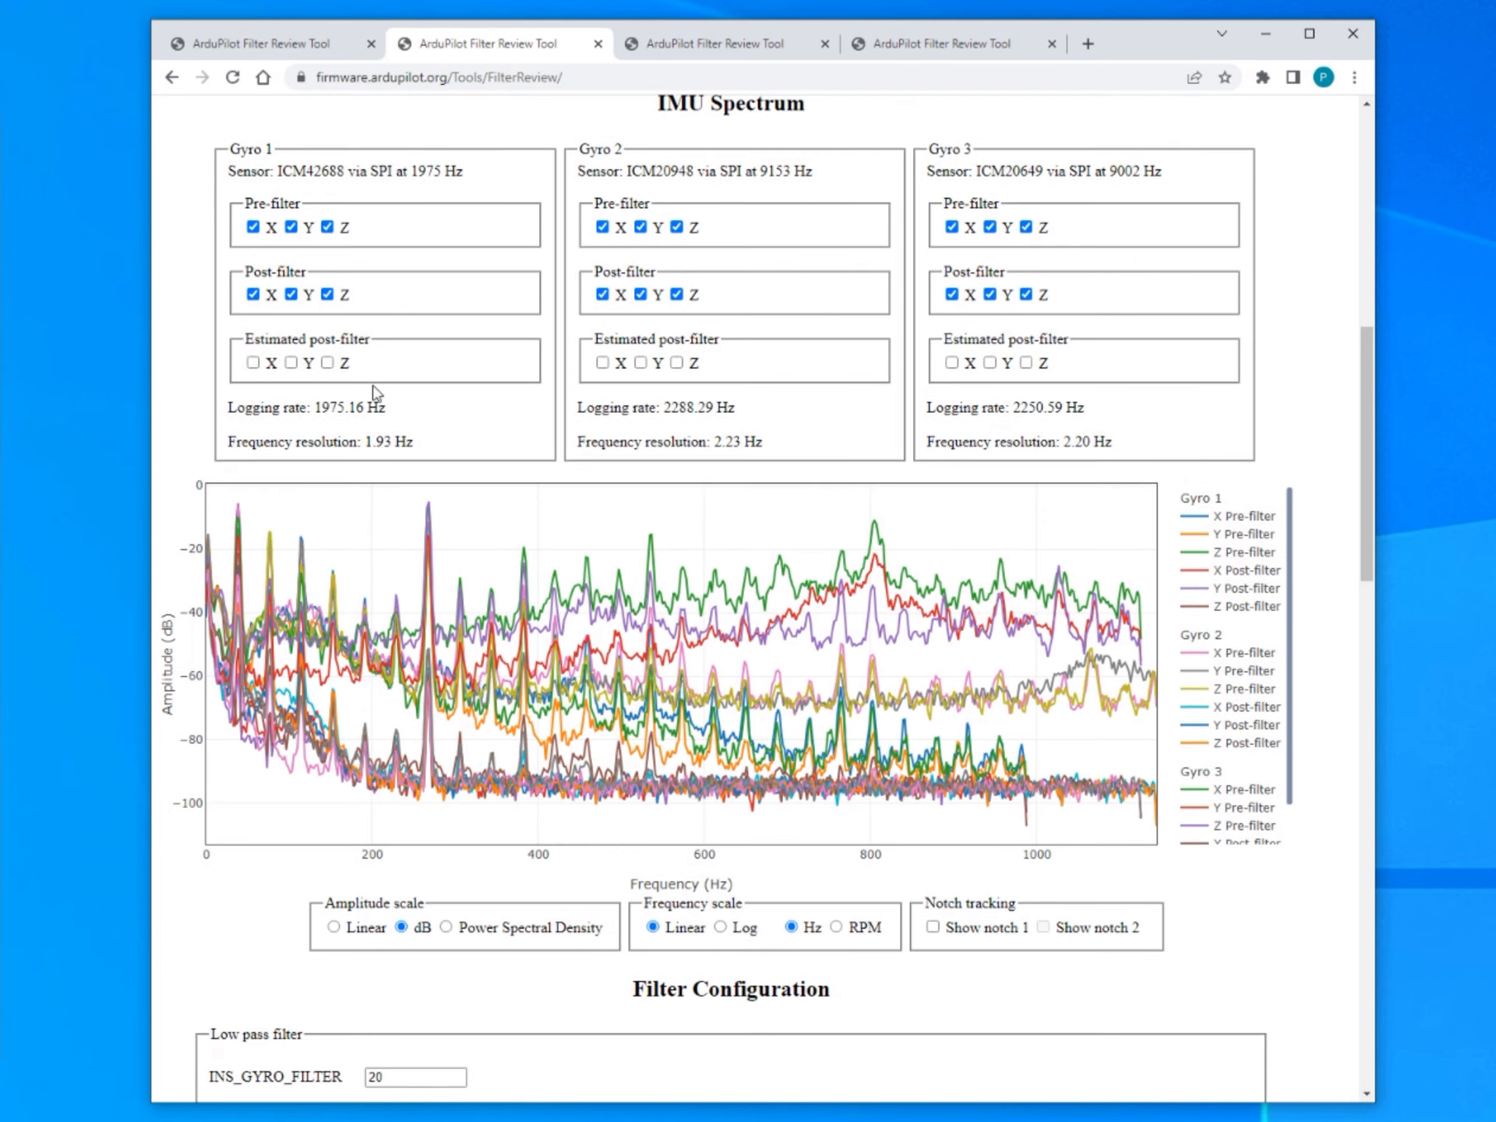
pyautogui.scroll(1, 853, 391)
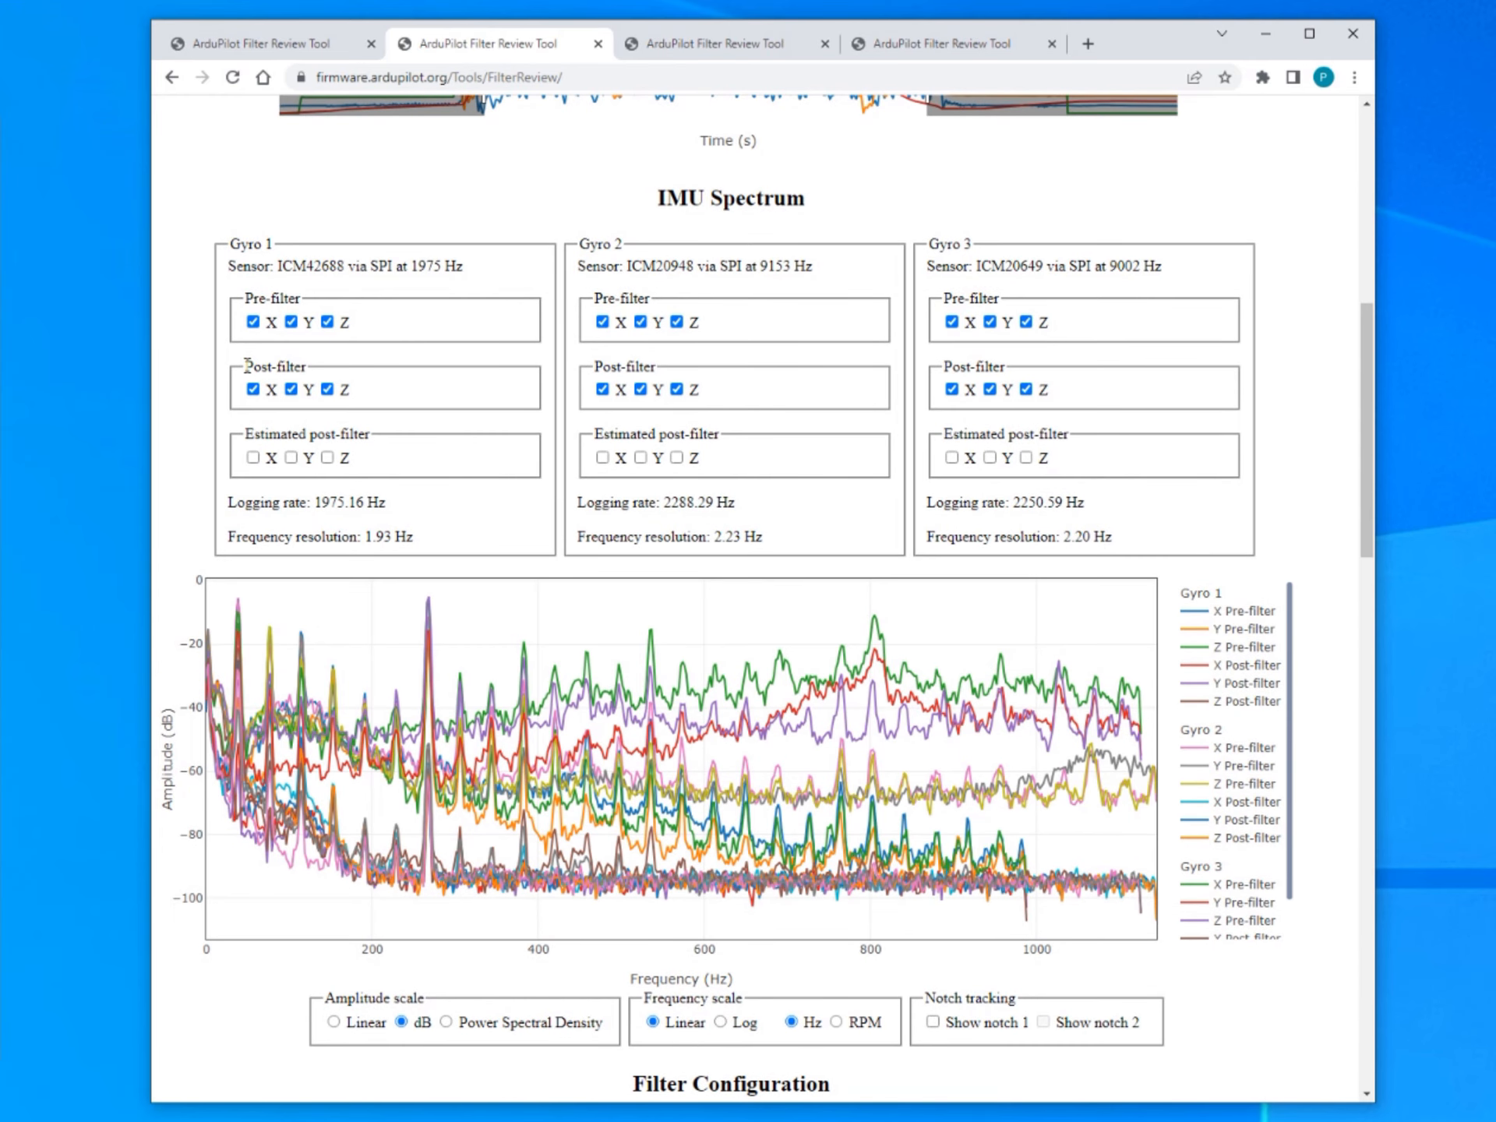
pyautogui.doubleClick(248, 366)
pyautogui.doubleClick(626, 370)
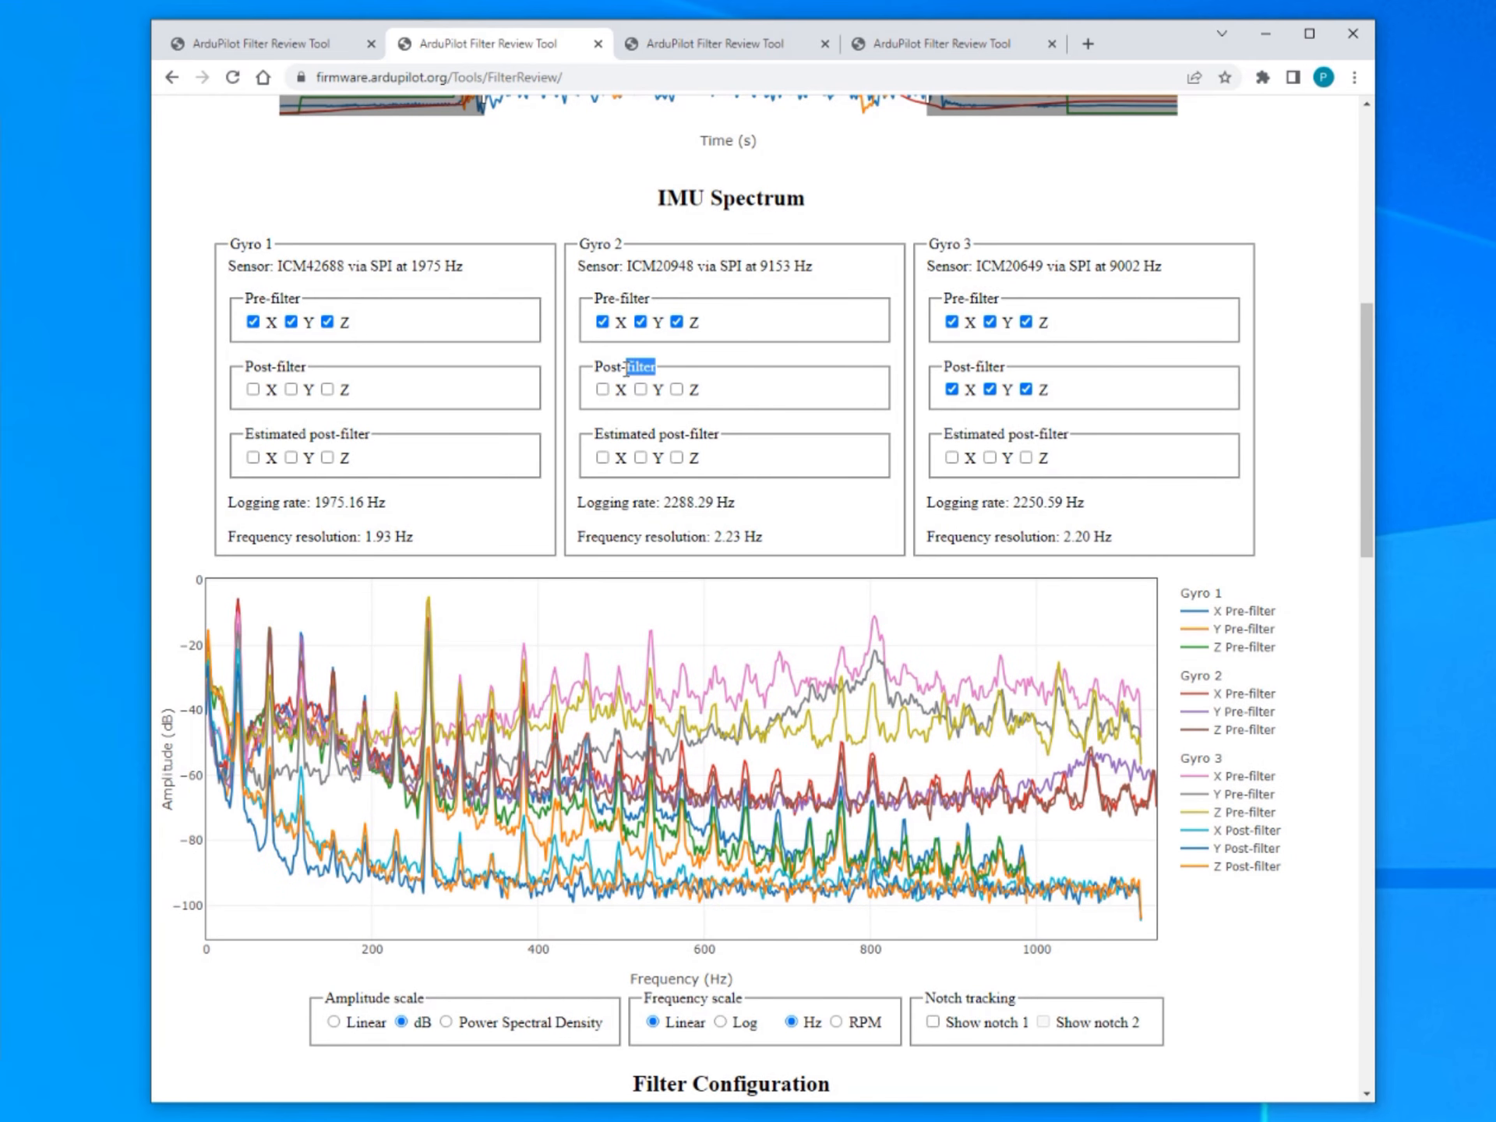
pyautogui.doubleClick(980, 367)
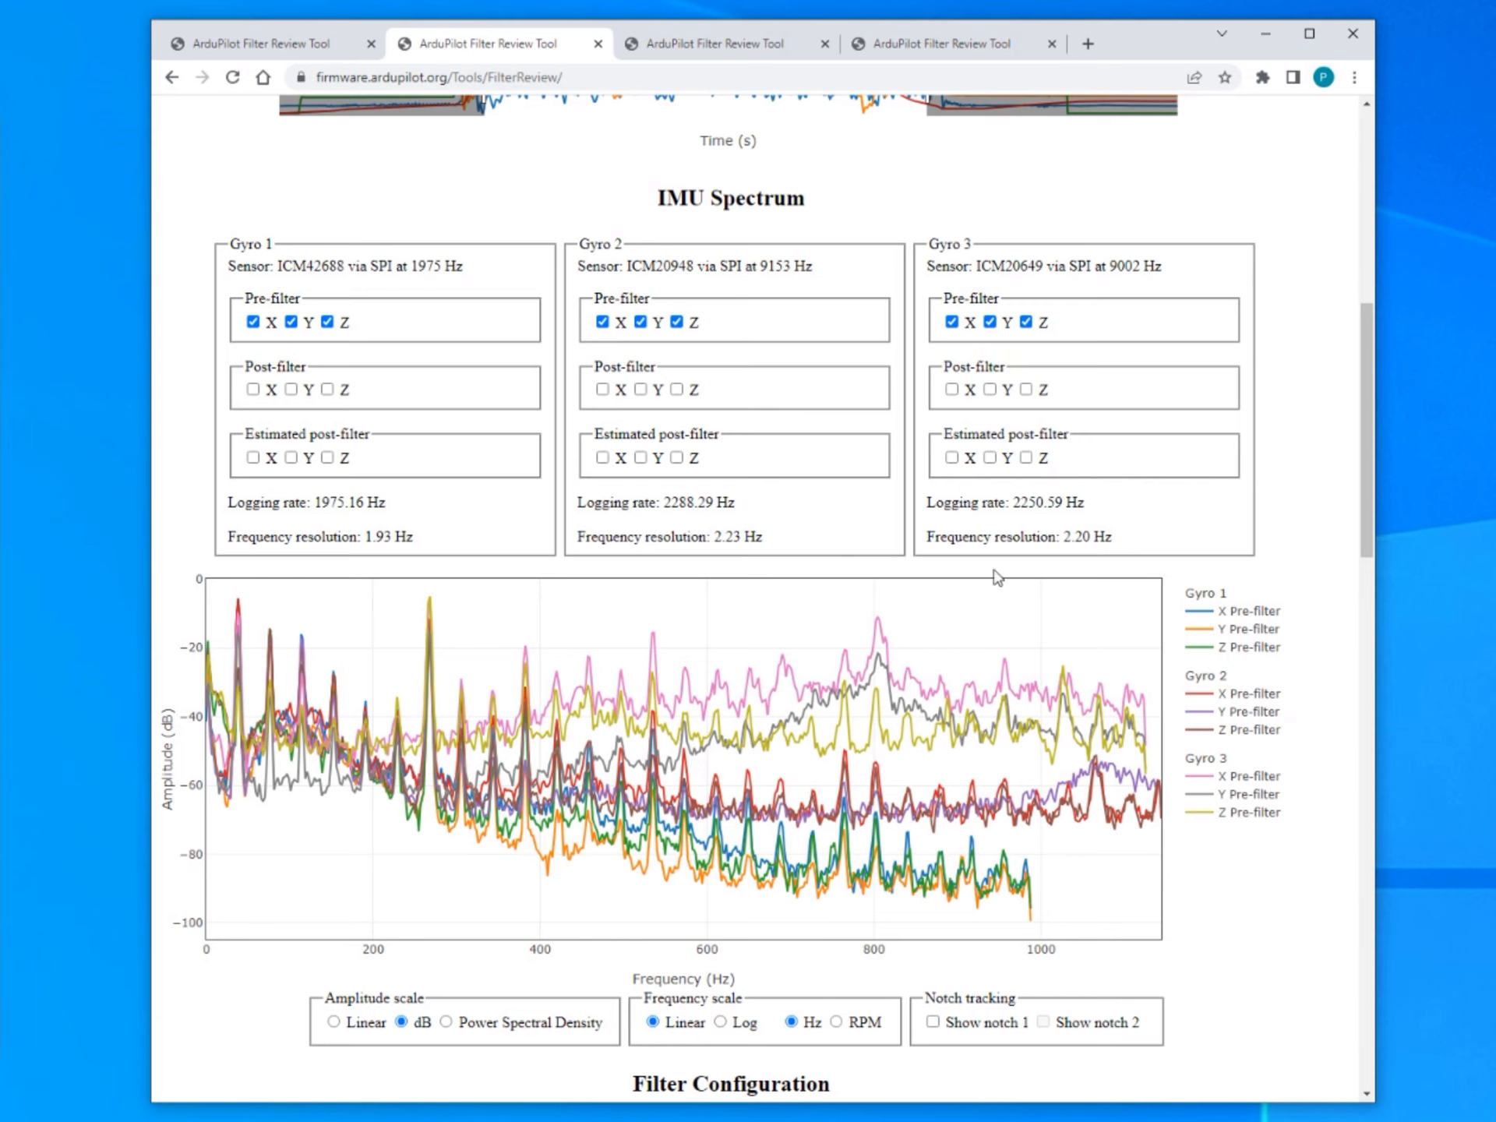
# Compare the first notch's settings and its lines in Gyro 1's X spectrogram with the peaks in the pre-filter spectrum.
pyautogui.scroll(-15, 972, 591)
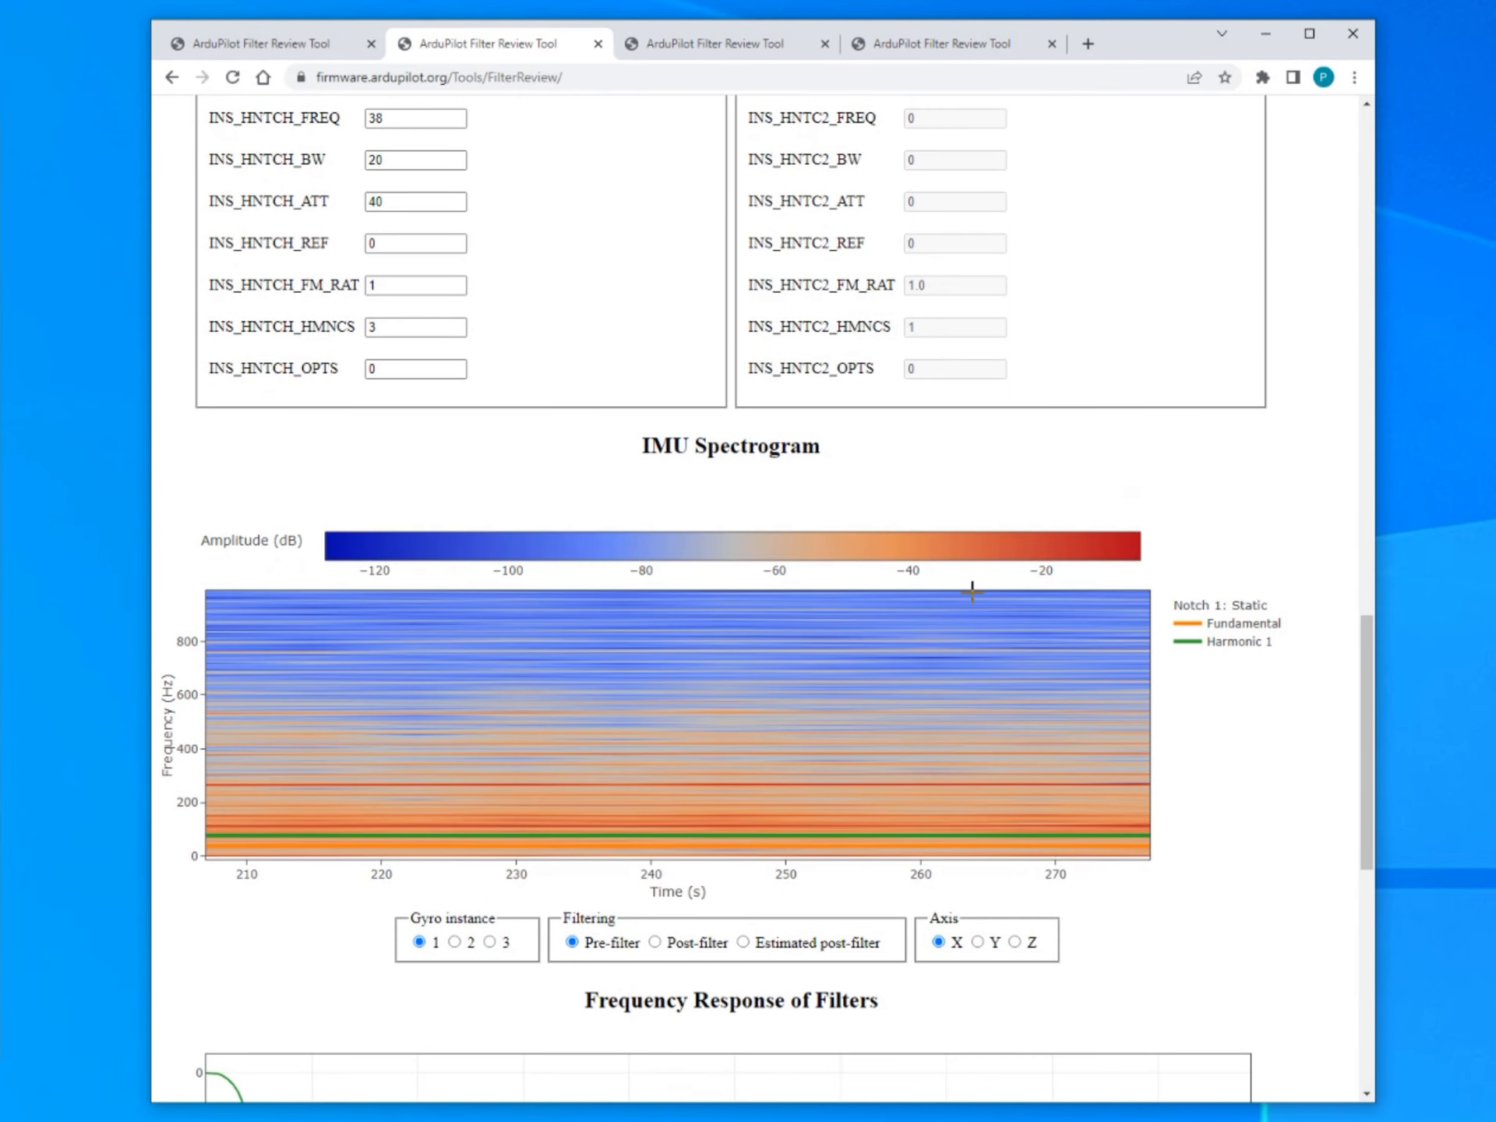
pyautogui.scroll(-2, 973, 590)
pyautogui.scroll(1, 973, 593)
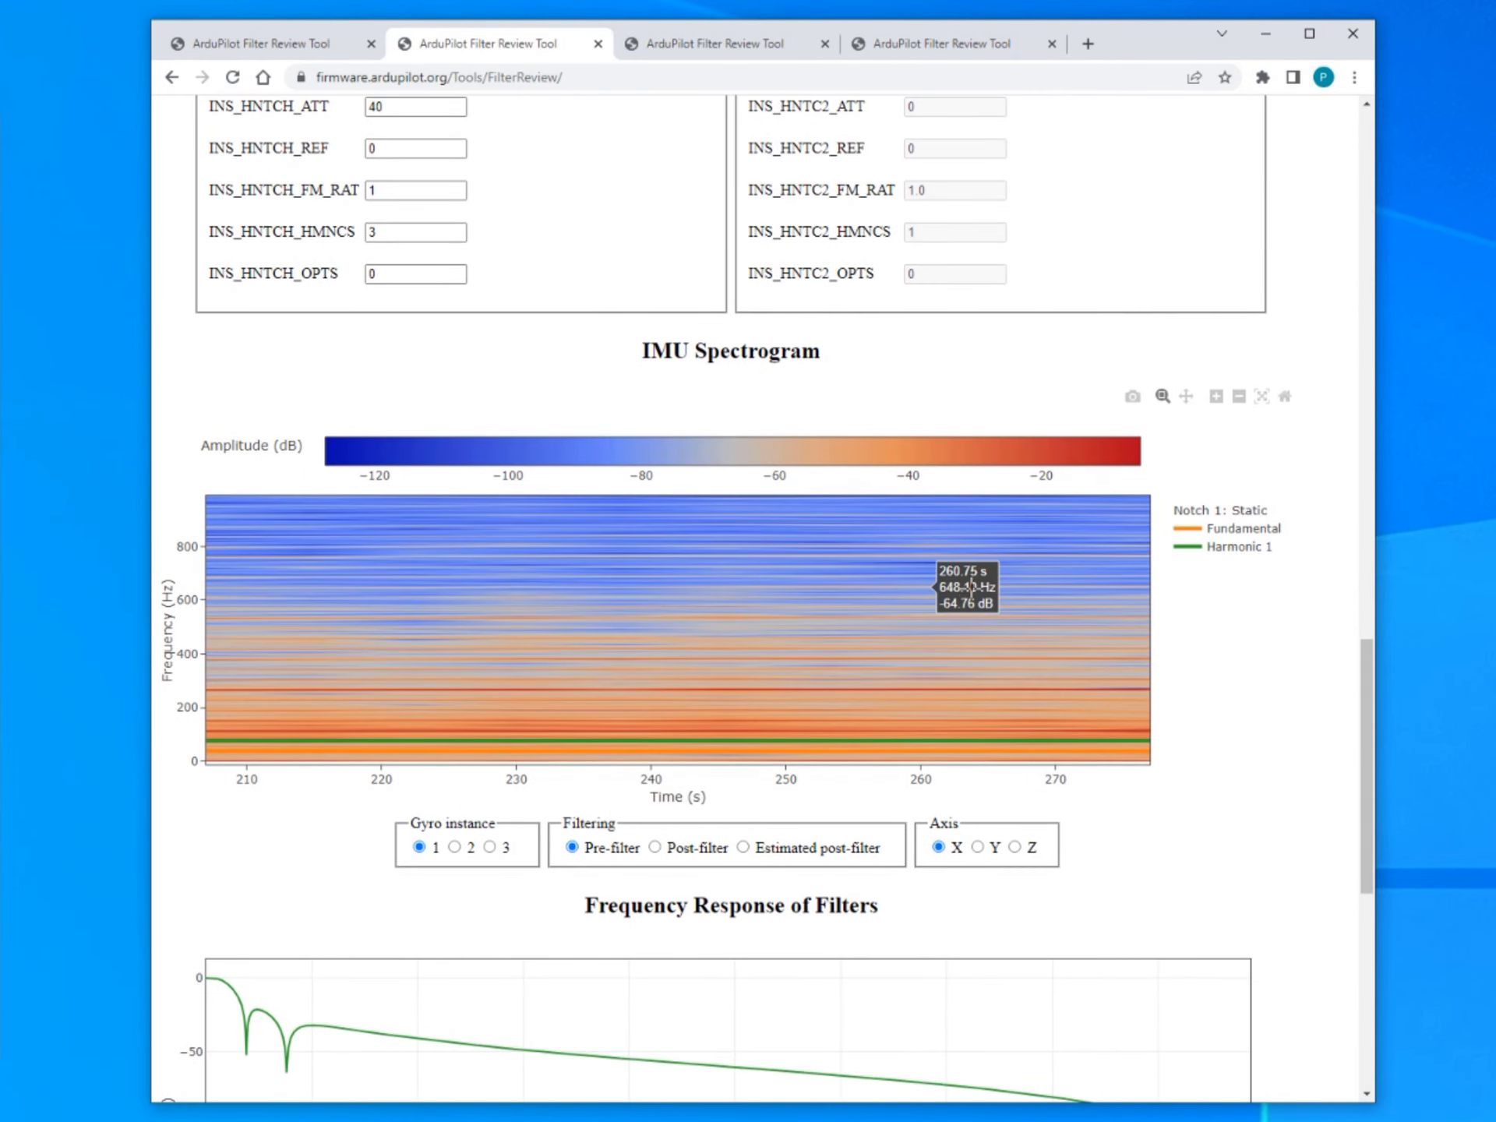
pyautogui.scroll(10, 592, 732)
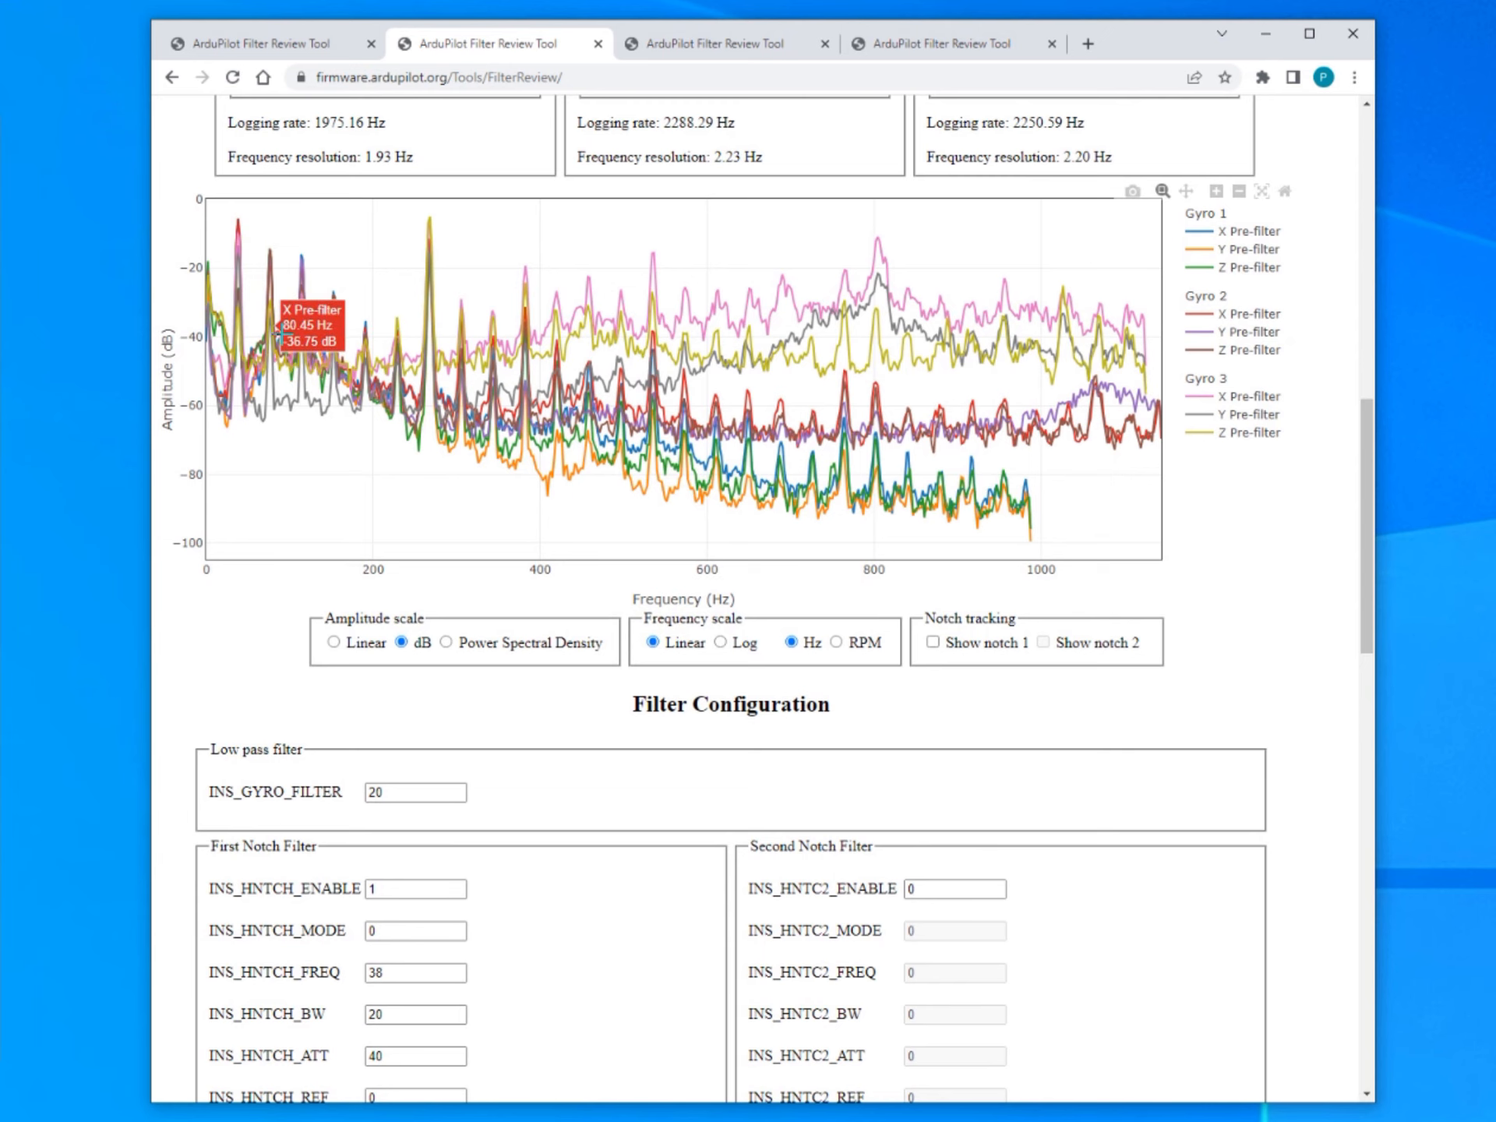
pyautogui.scroll(3, 334, 398)
pyautogui.scroll(-12, 327, 405)
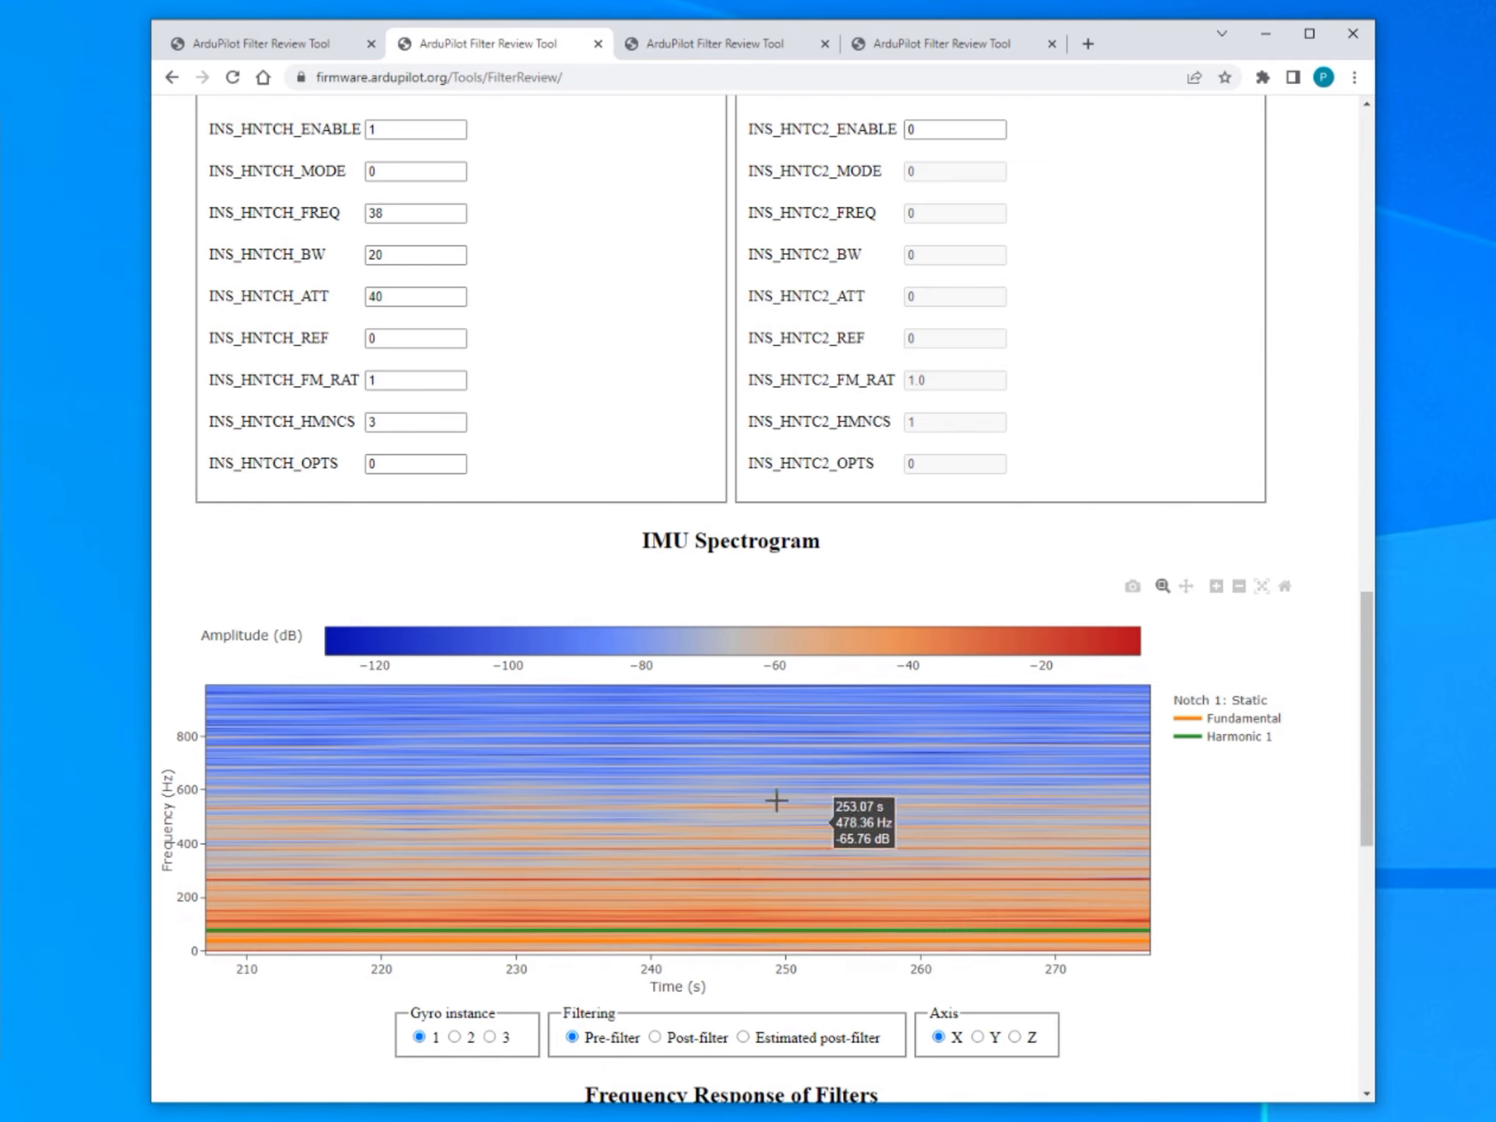
# Examine the helicopter filters' amplitude and phase response against the spectrogram, filter settings and pre-filter gyro spectrum.
pyautogui.scroll(-10, 768, 795)
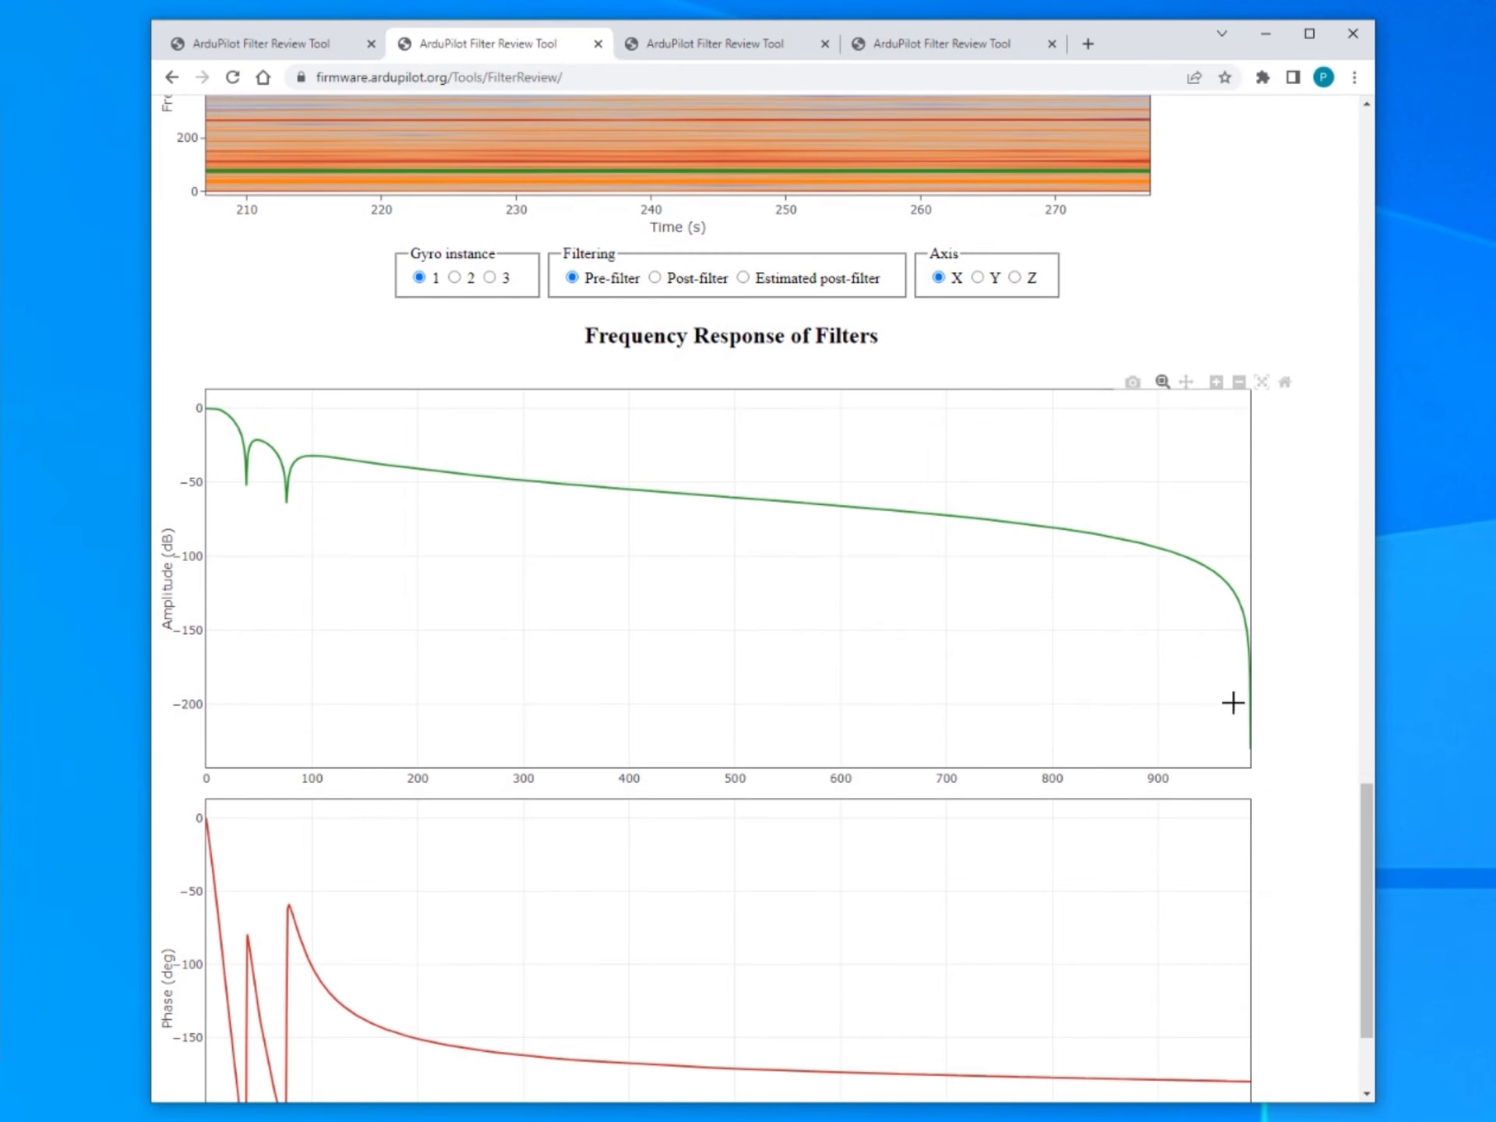
pyautogui.scroll(-2, 414, 499)
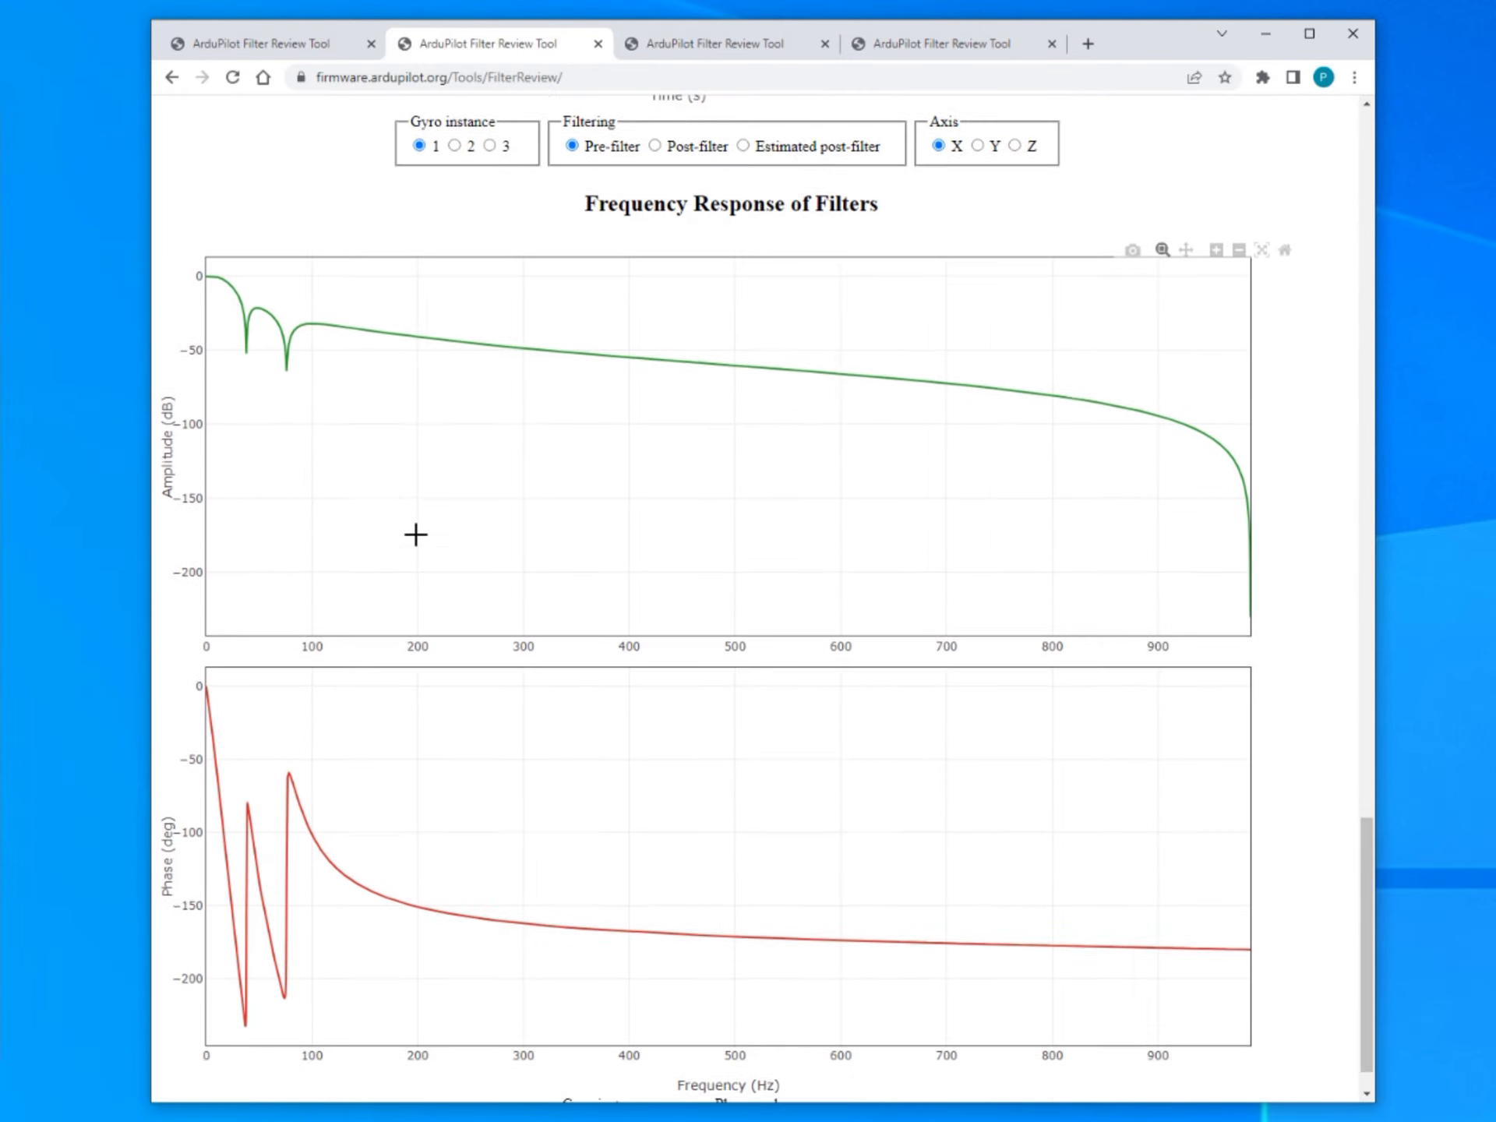
pyautogui.scroll(3, 416, 538)
pyautogui.scroll(-4, 415, 586)
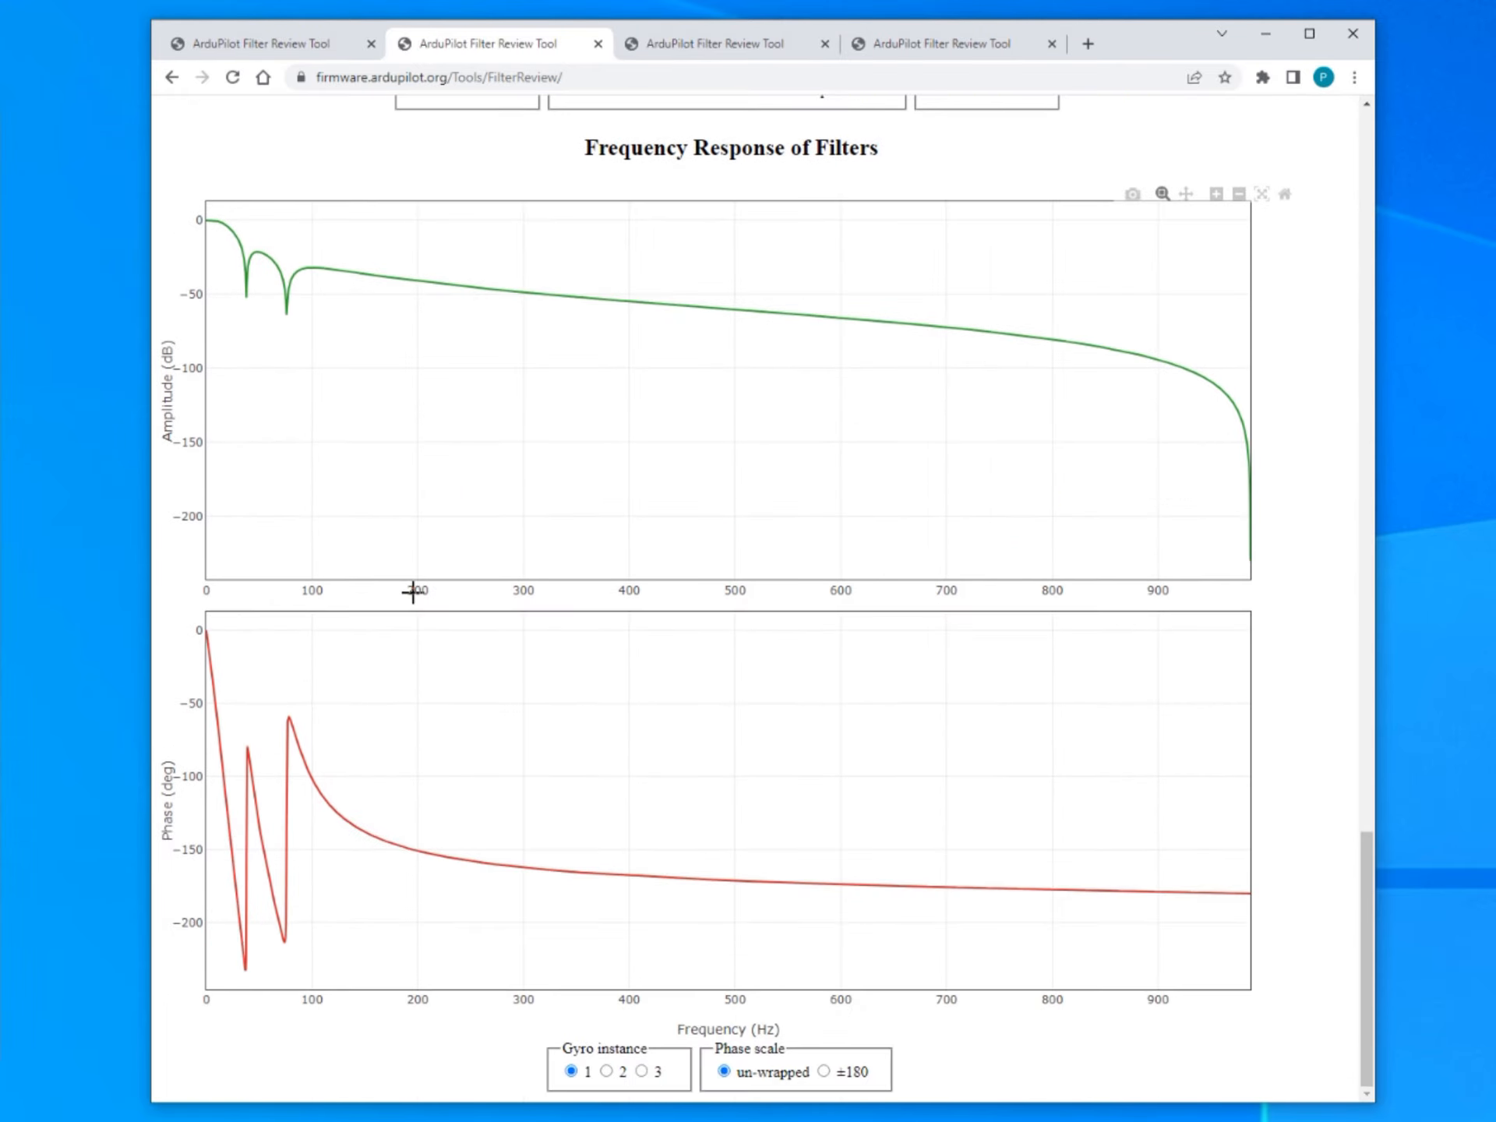
pyautogui.scroll(3, 414, 594)
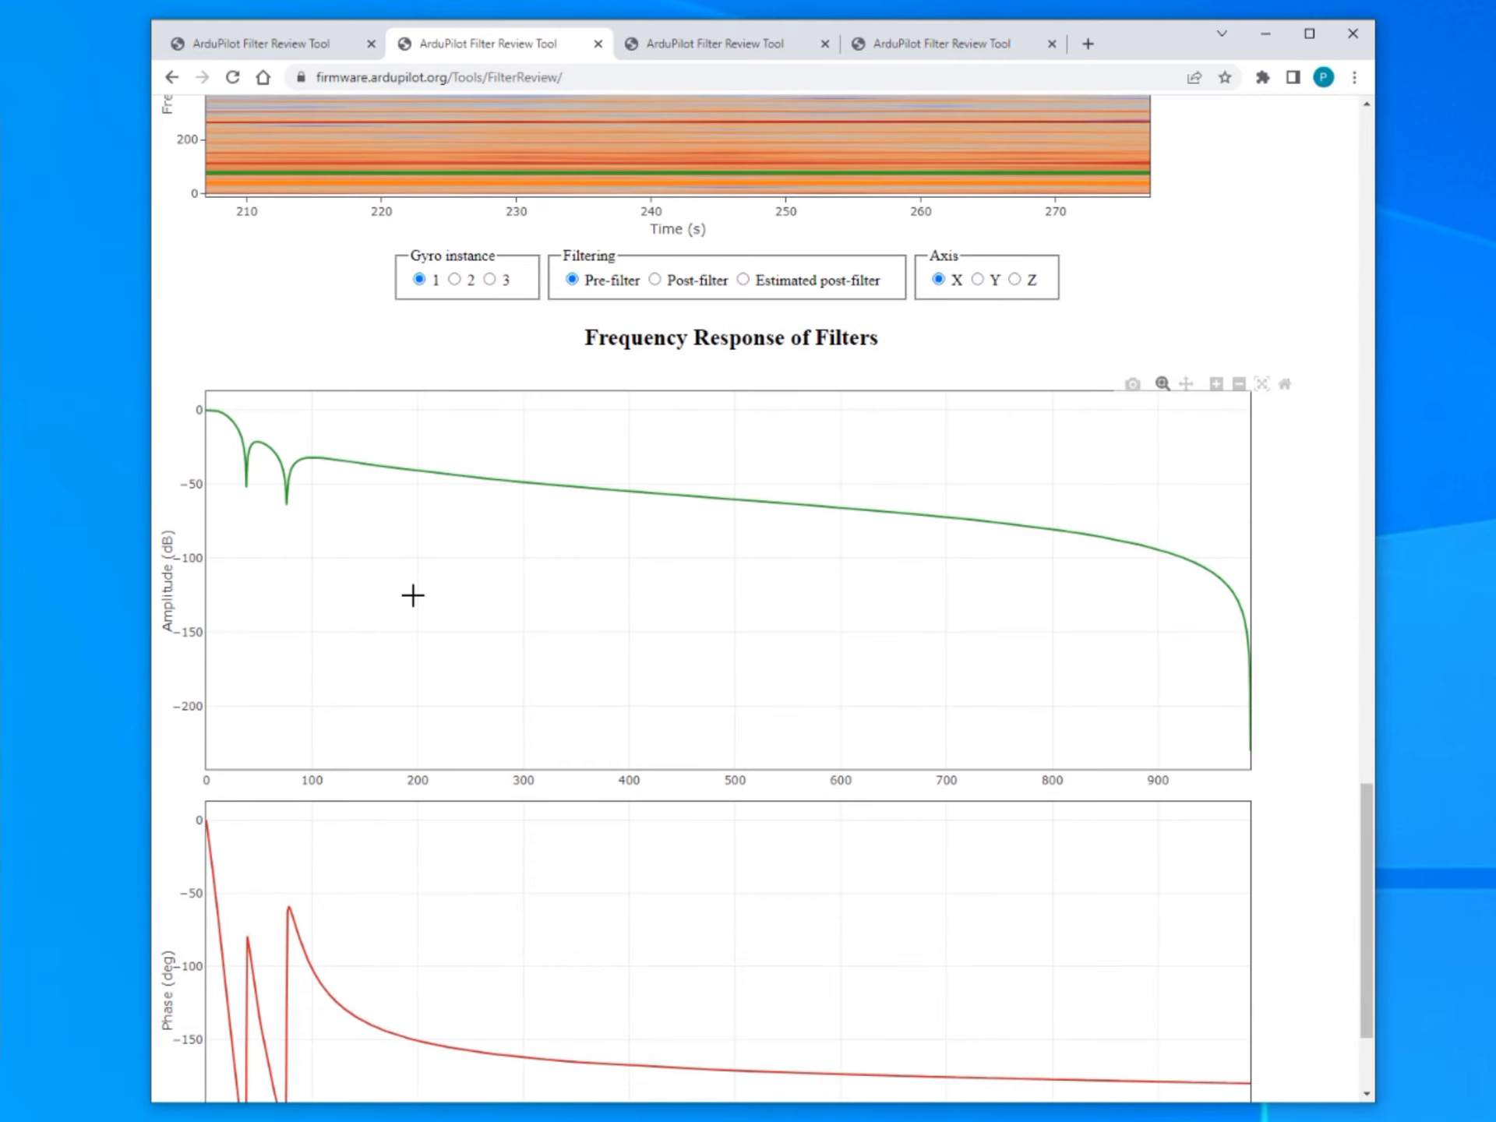
pyautogui.scroll(5, 502, 568)
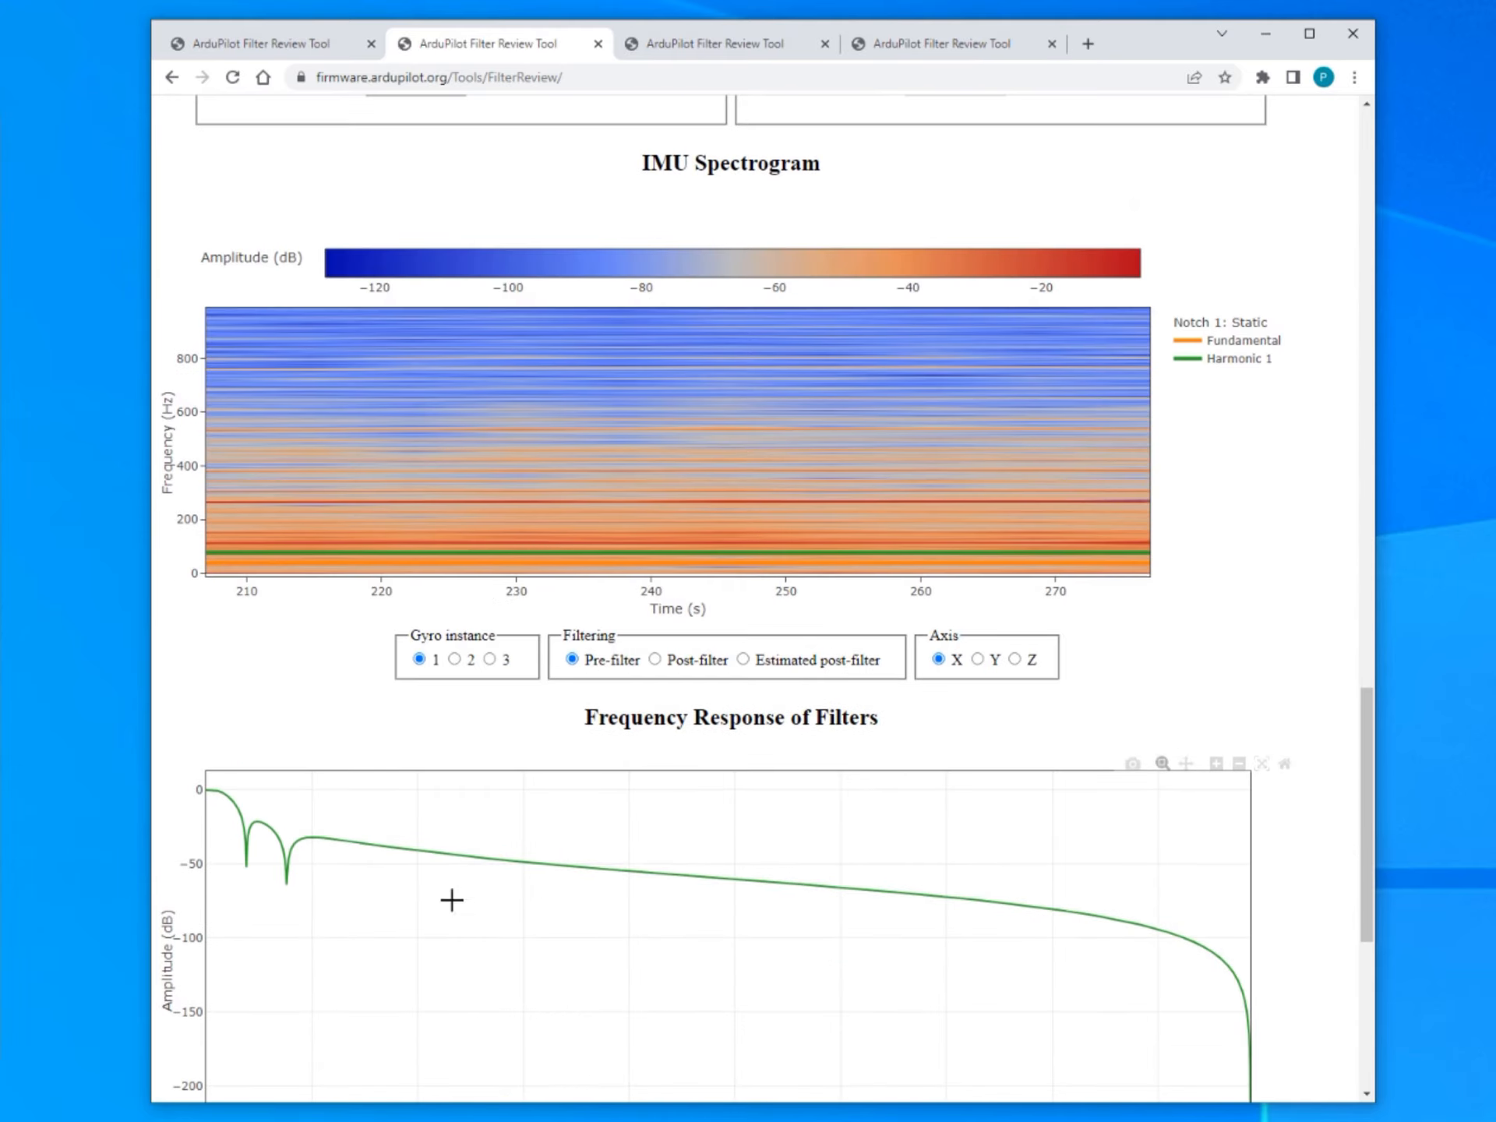
pyautogui.scroll(-3, 448, 898)
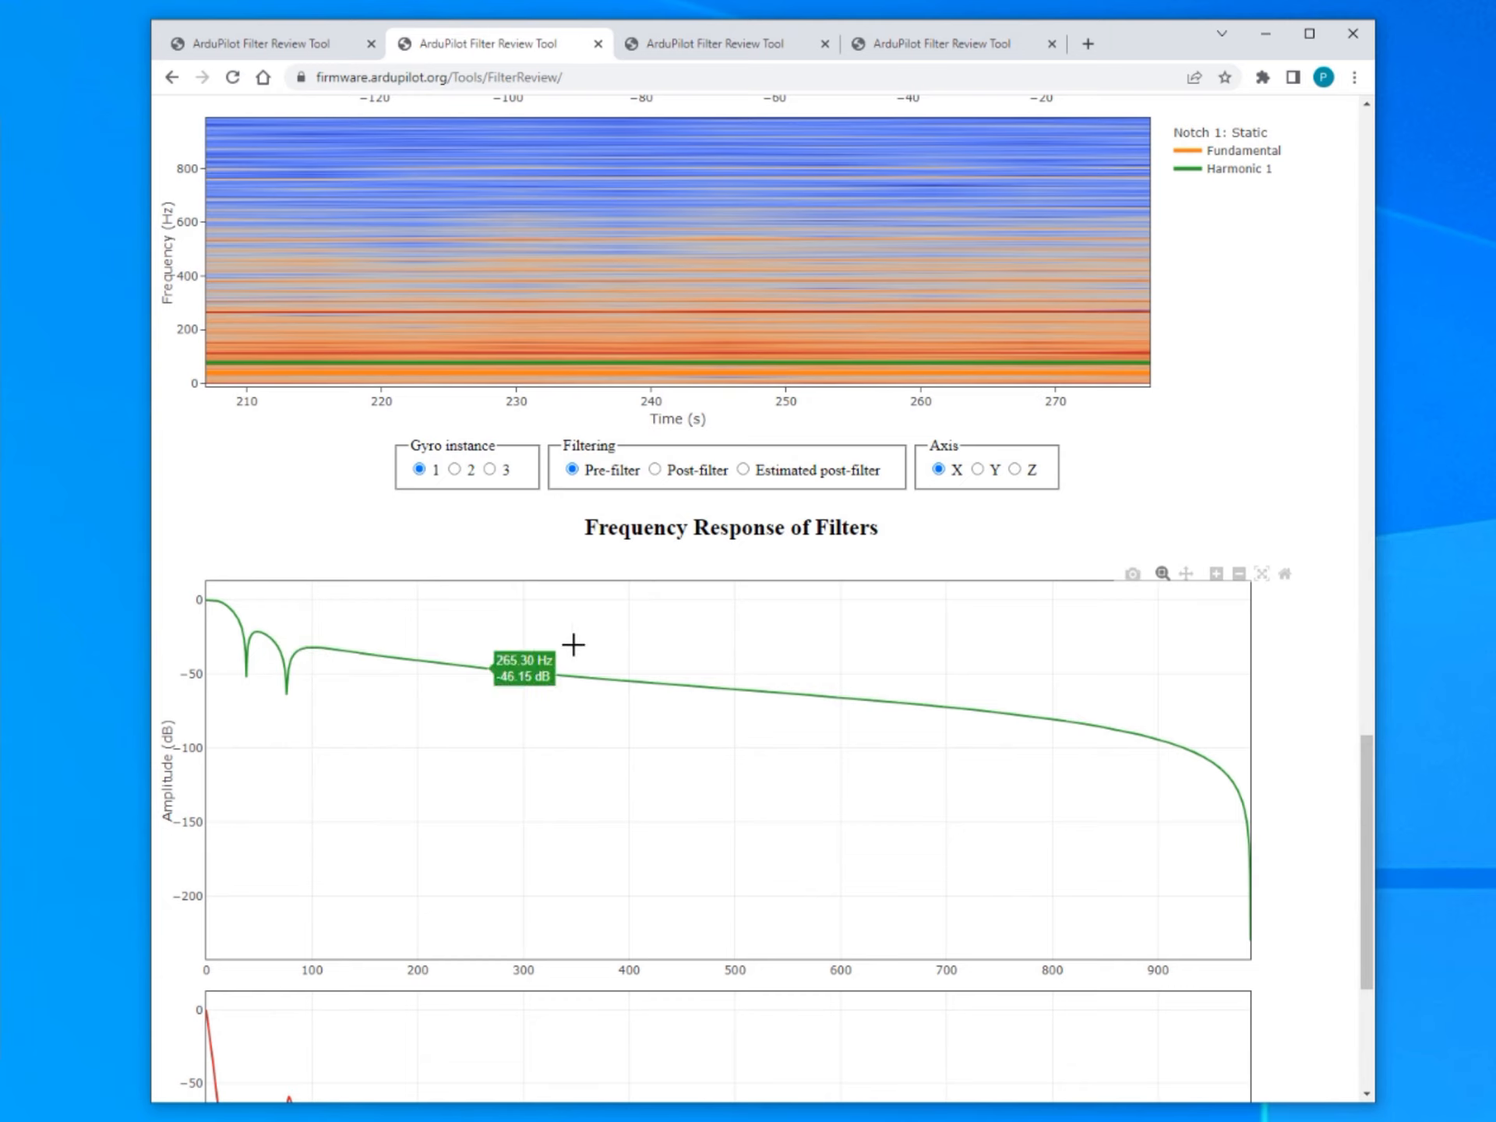
pyautogui.scroll(-5, 330, 699)
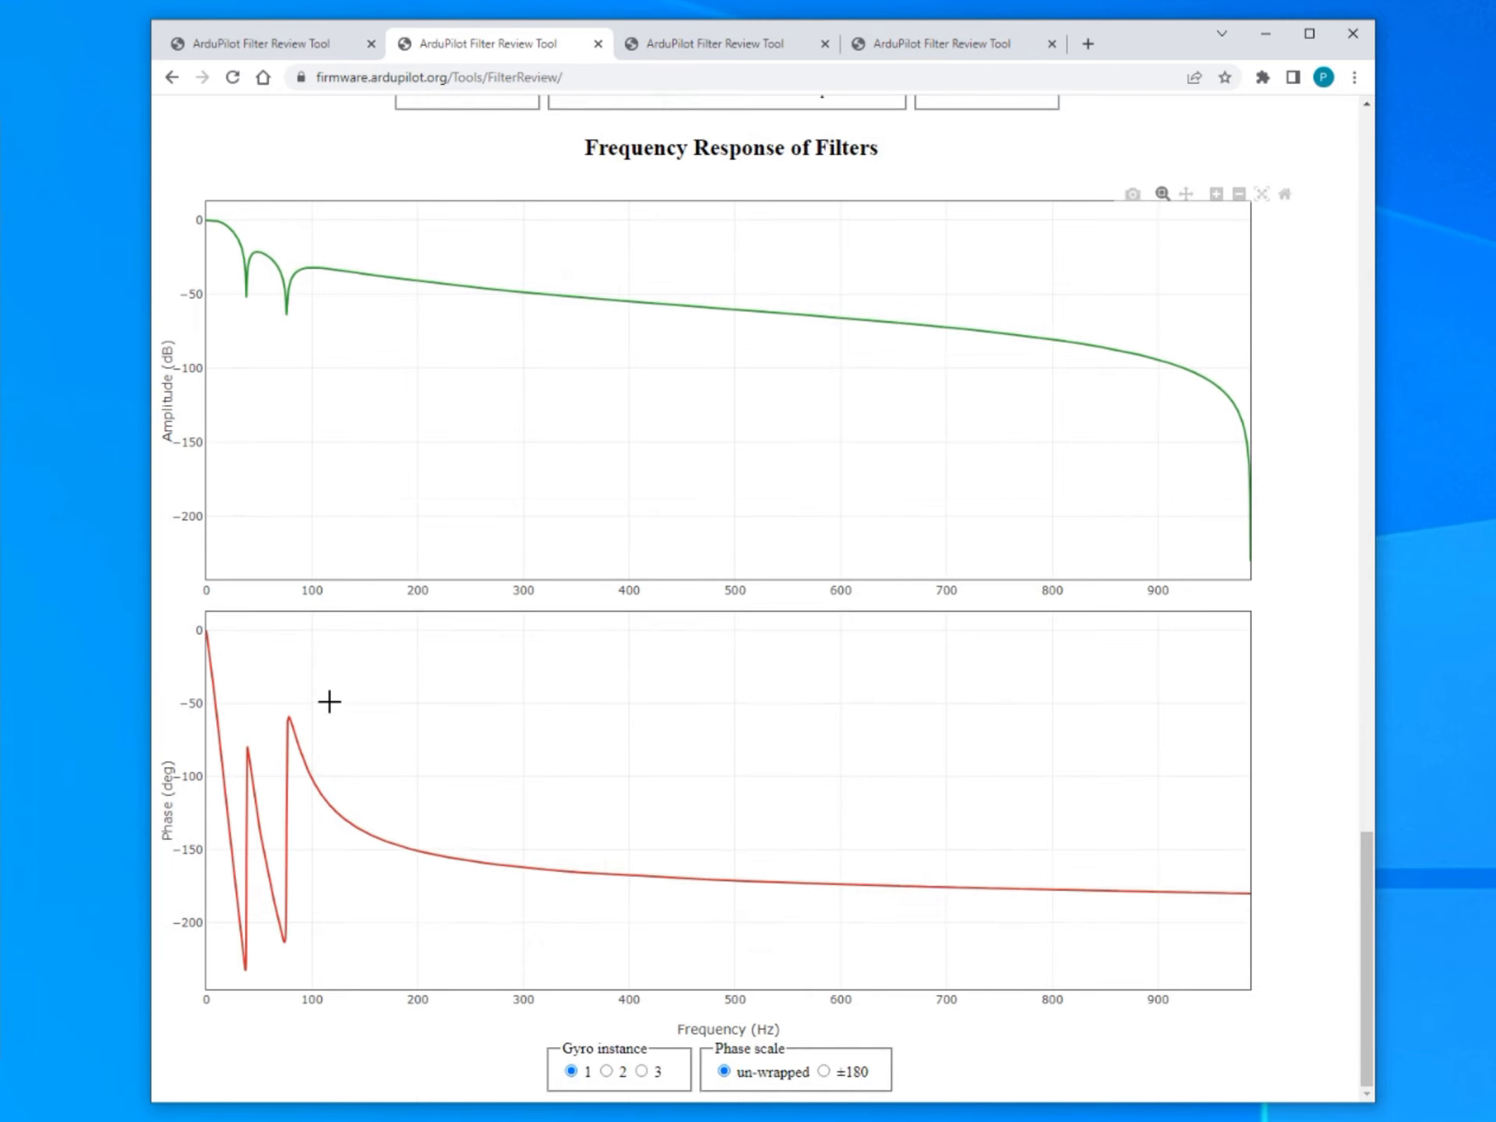
pyautogui.scroll(20, 329, 701)
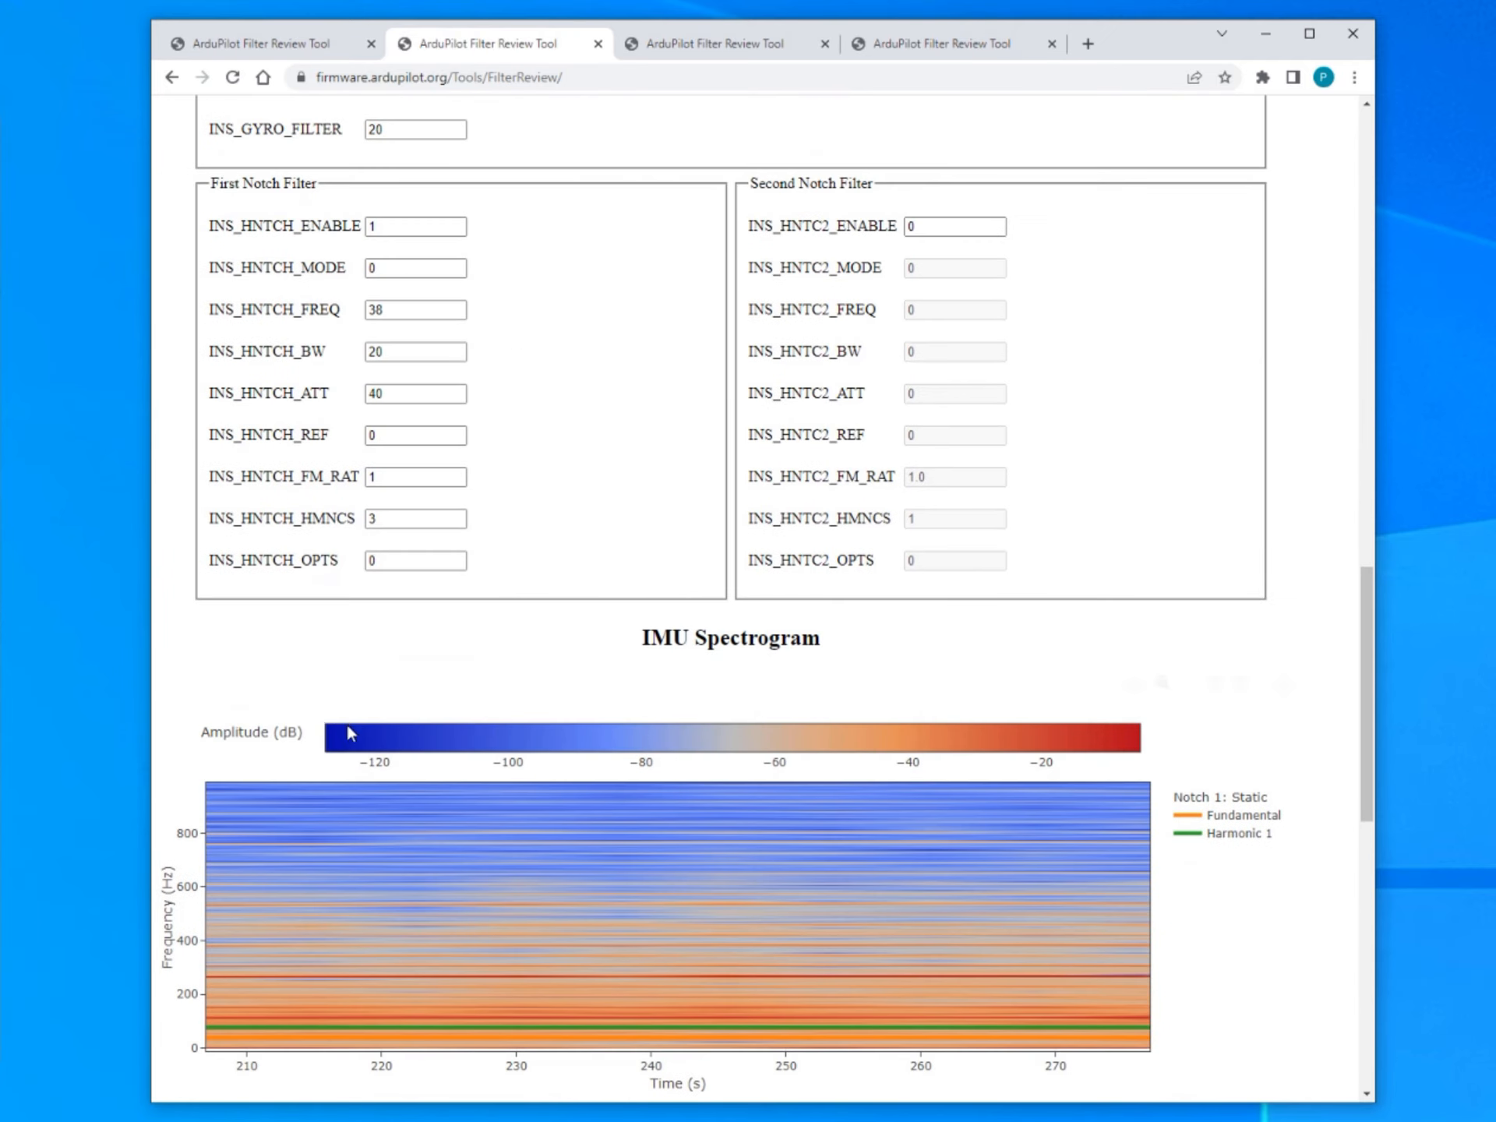
pyautogui.scroll(6, 350, 732)
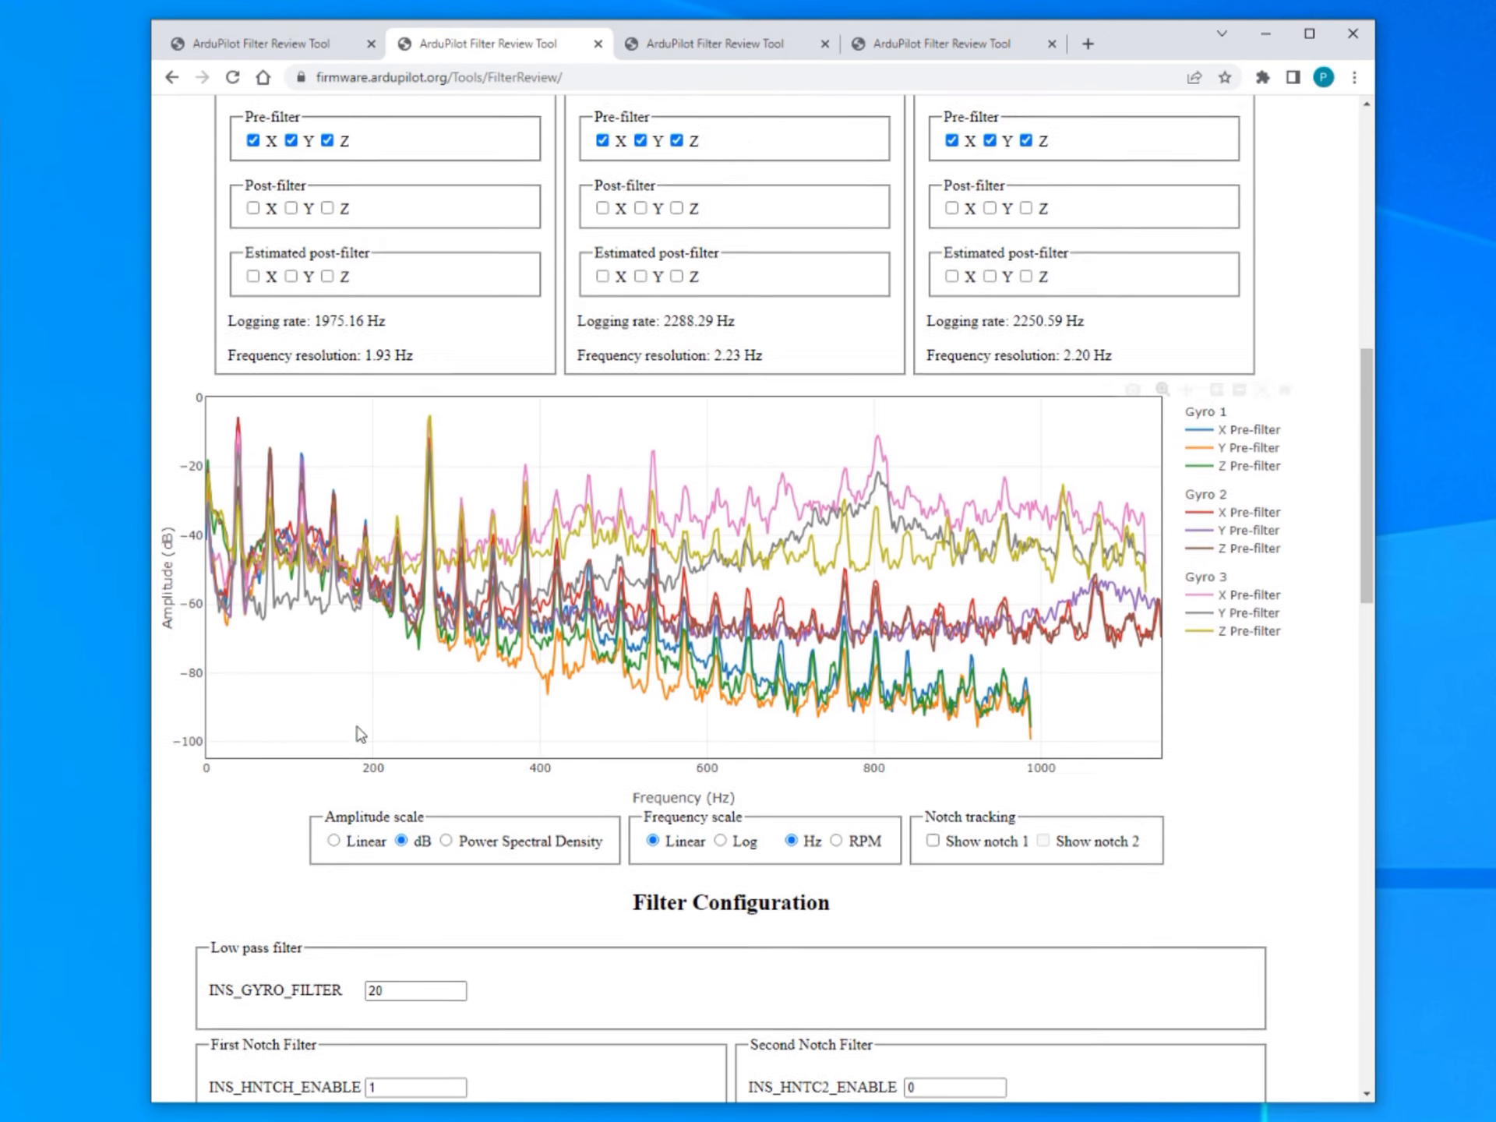
# Switch to the page with the ESC_feedback.bin log and examine its flight data, gyro spectrum, notch filter settings and spectrogram.
pyautogui.click(676, 53)
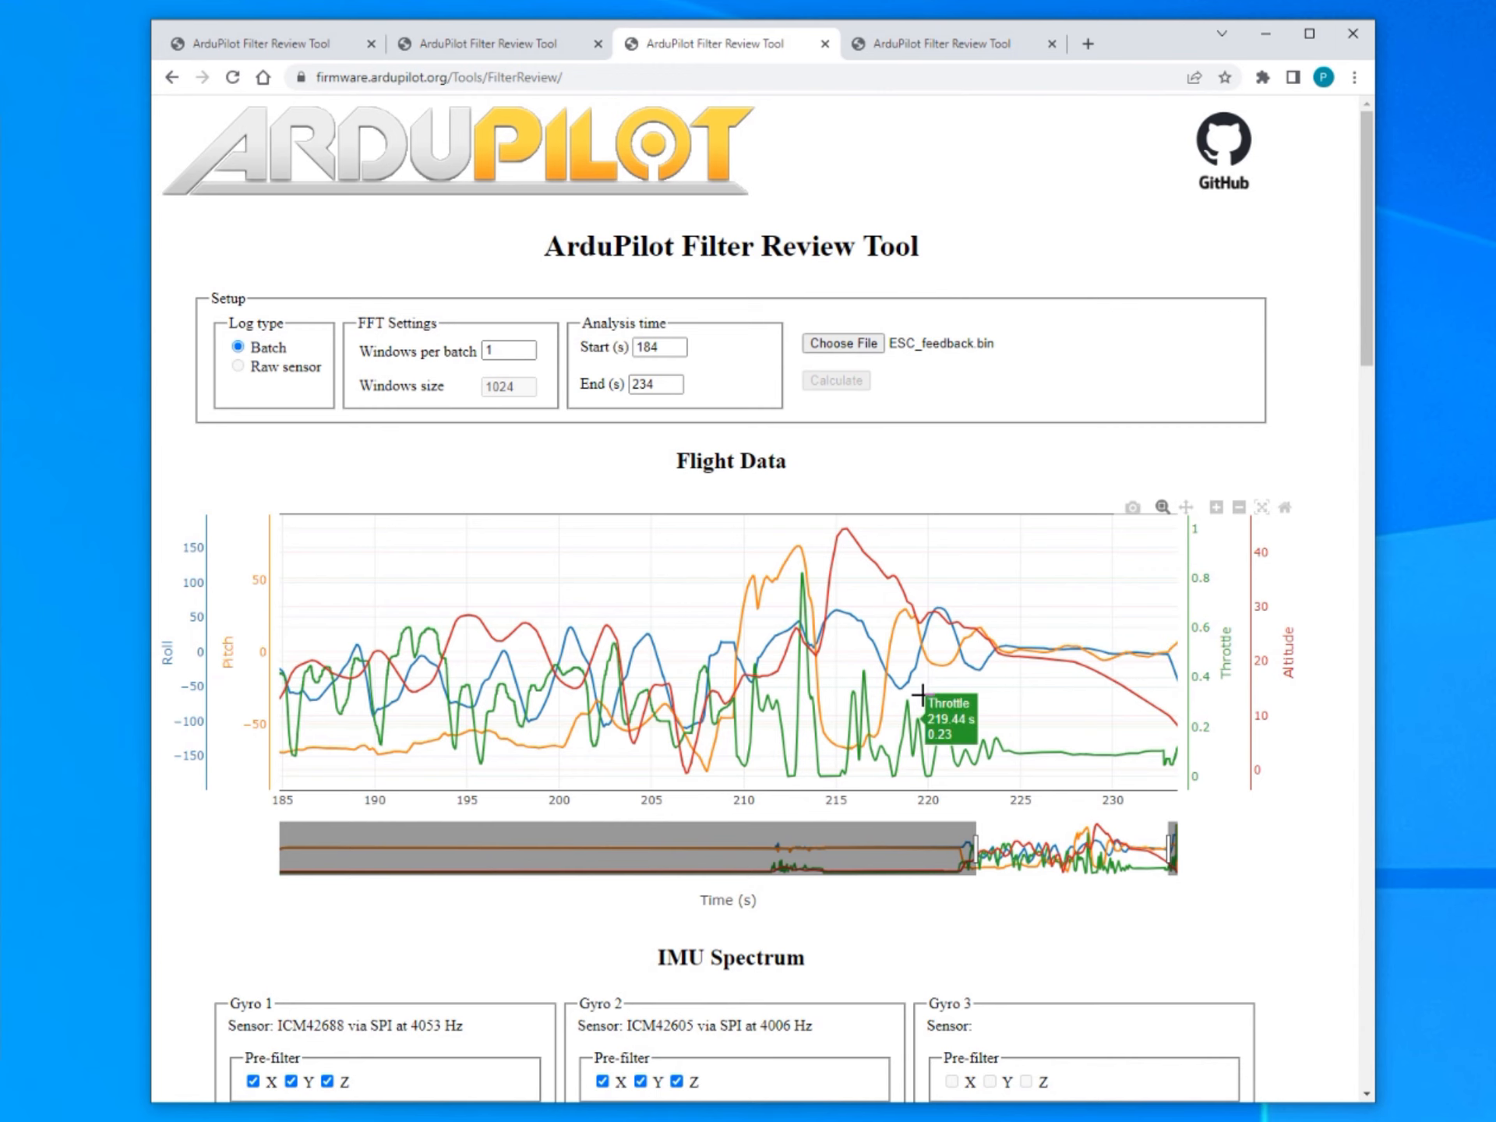
pyautogui.scroll(-10, 919, 592)
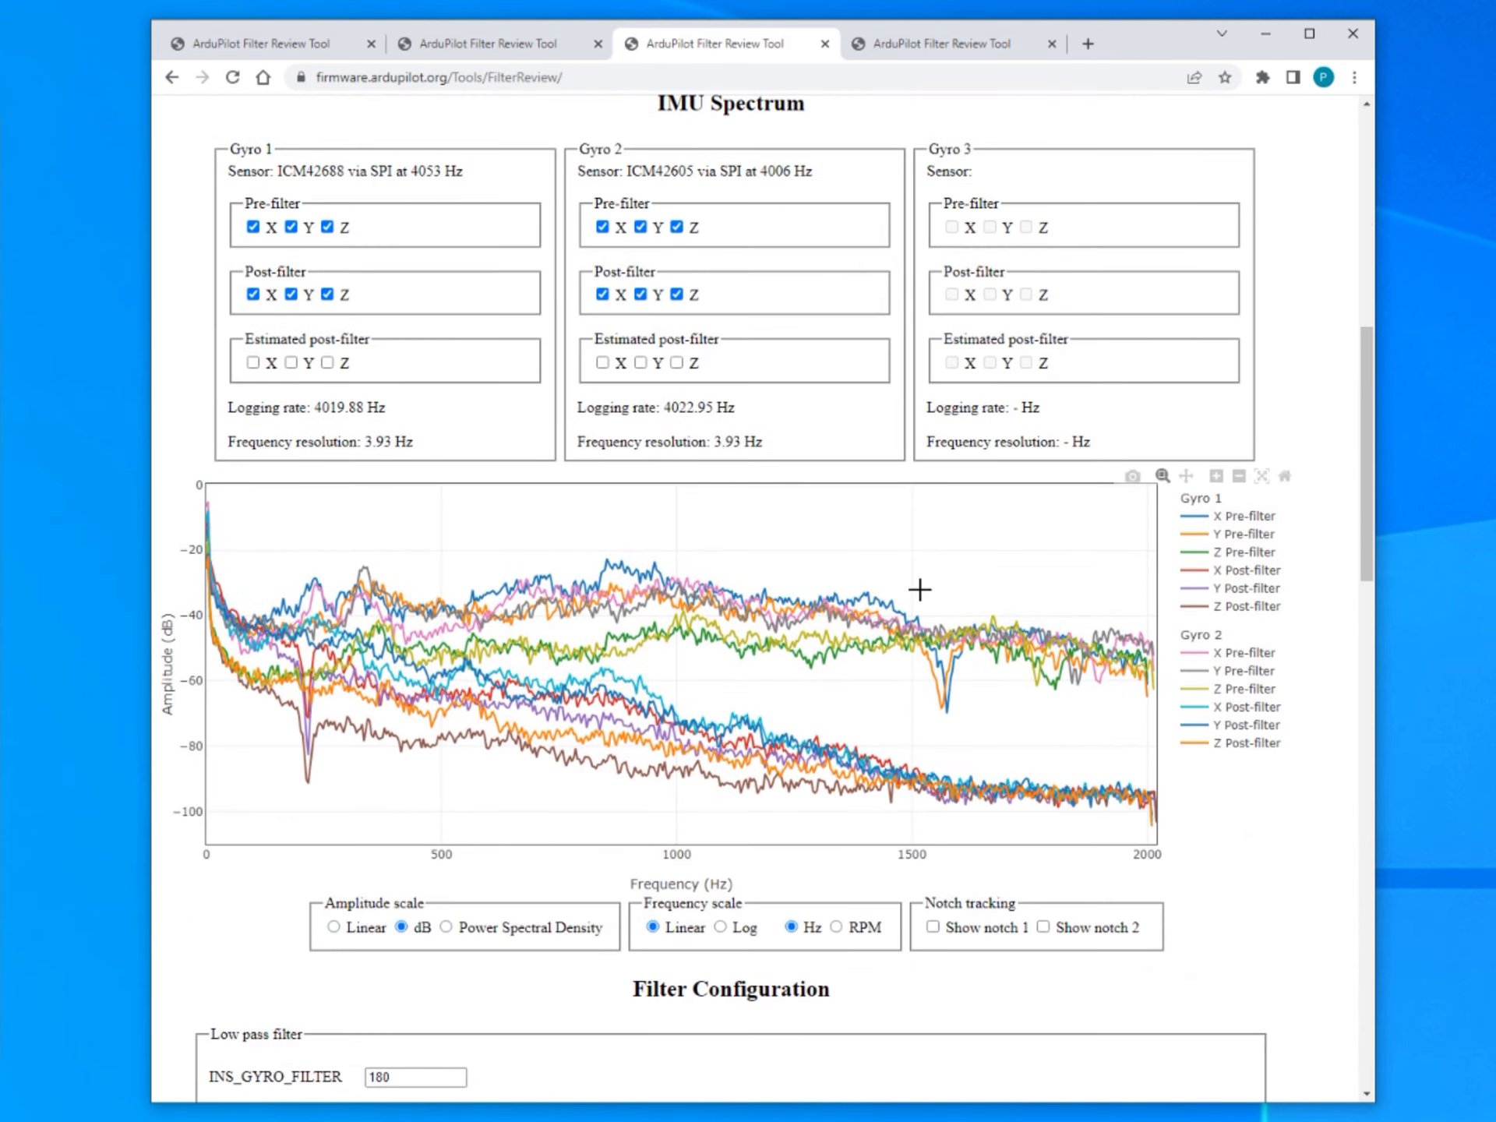
pyautogui.scroll(1, 920, 590)
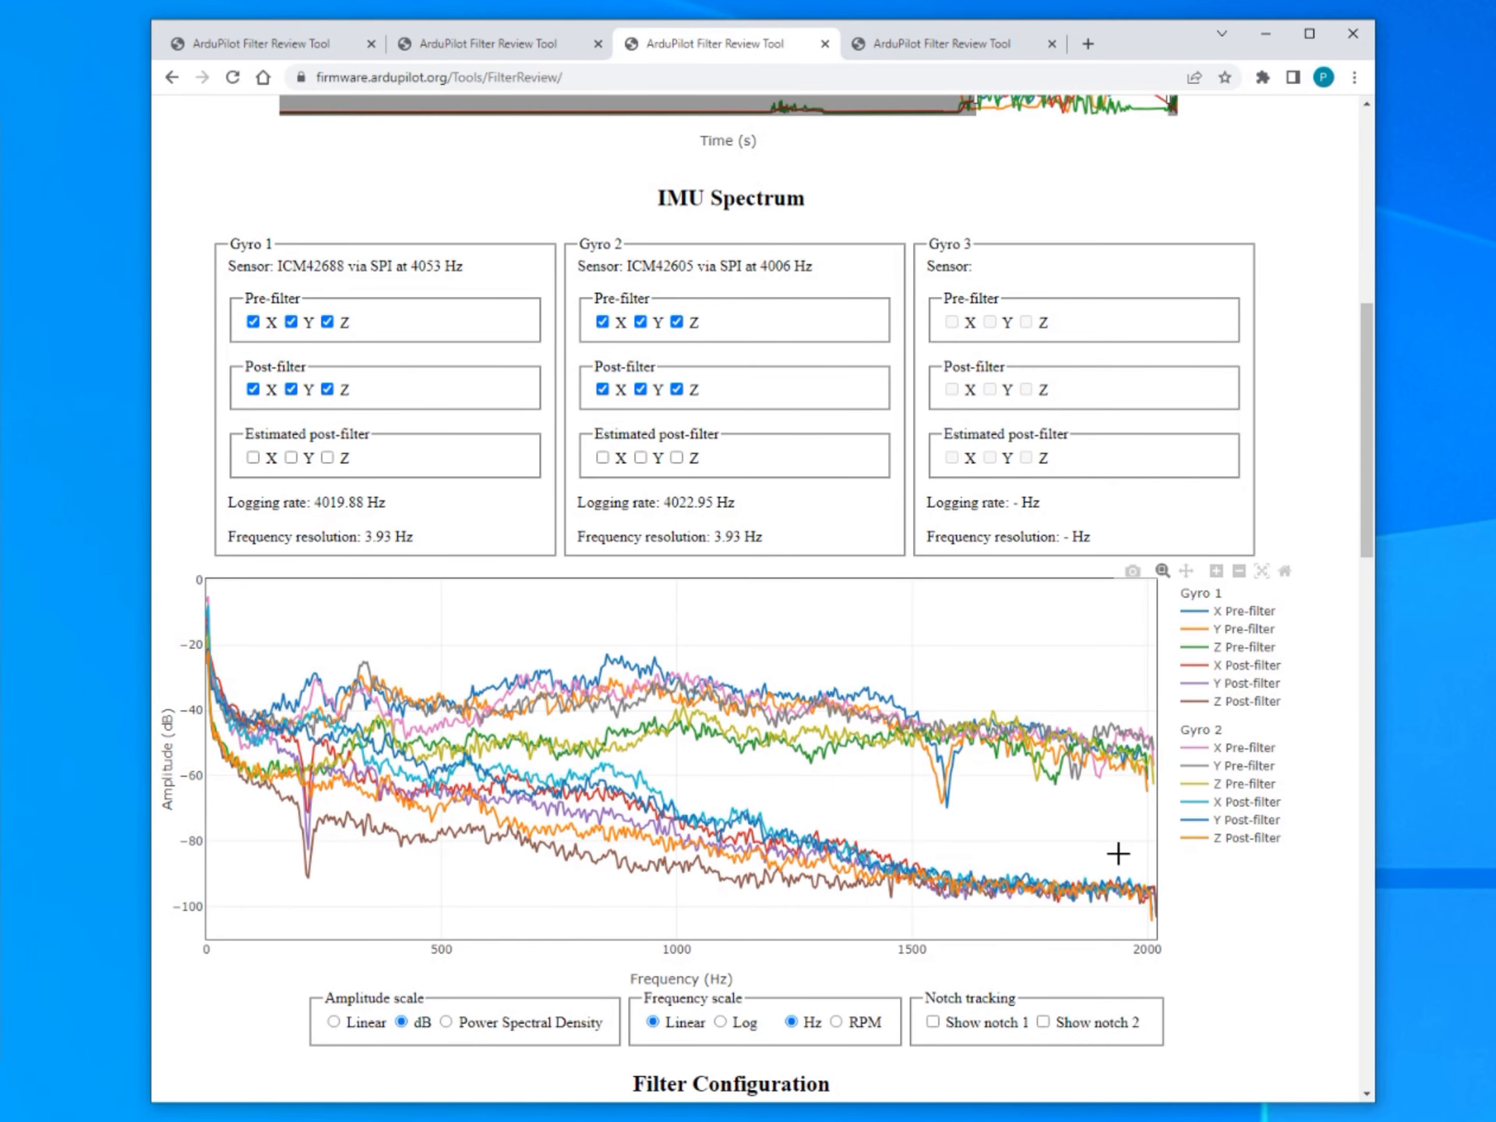
pyautogui.scroll(2, 1002, 254)
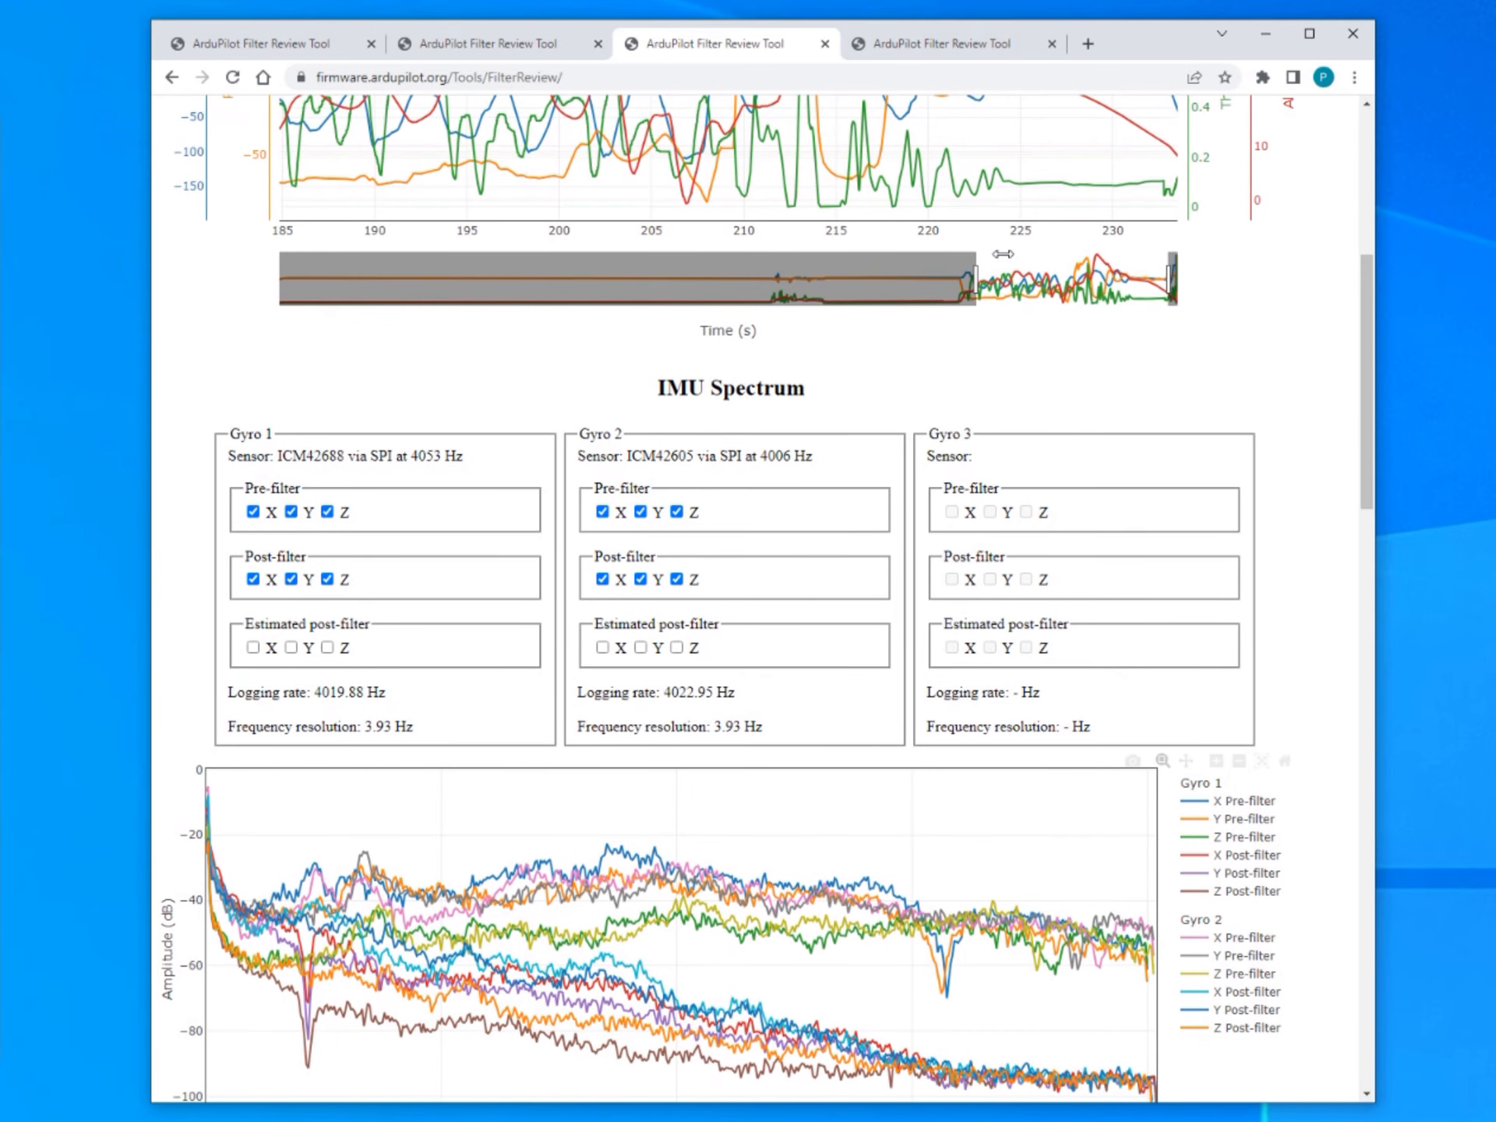
pyautogui.scroll(4, 988, 294)
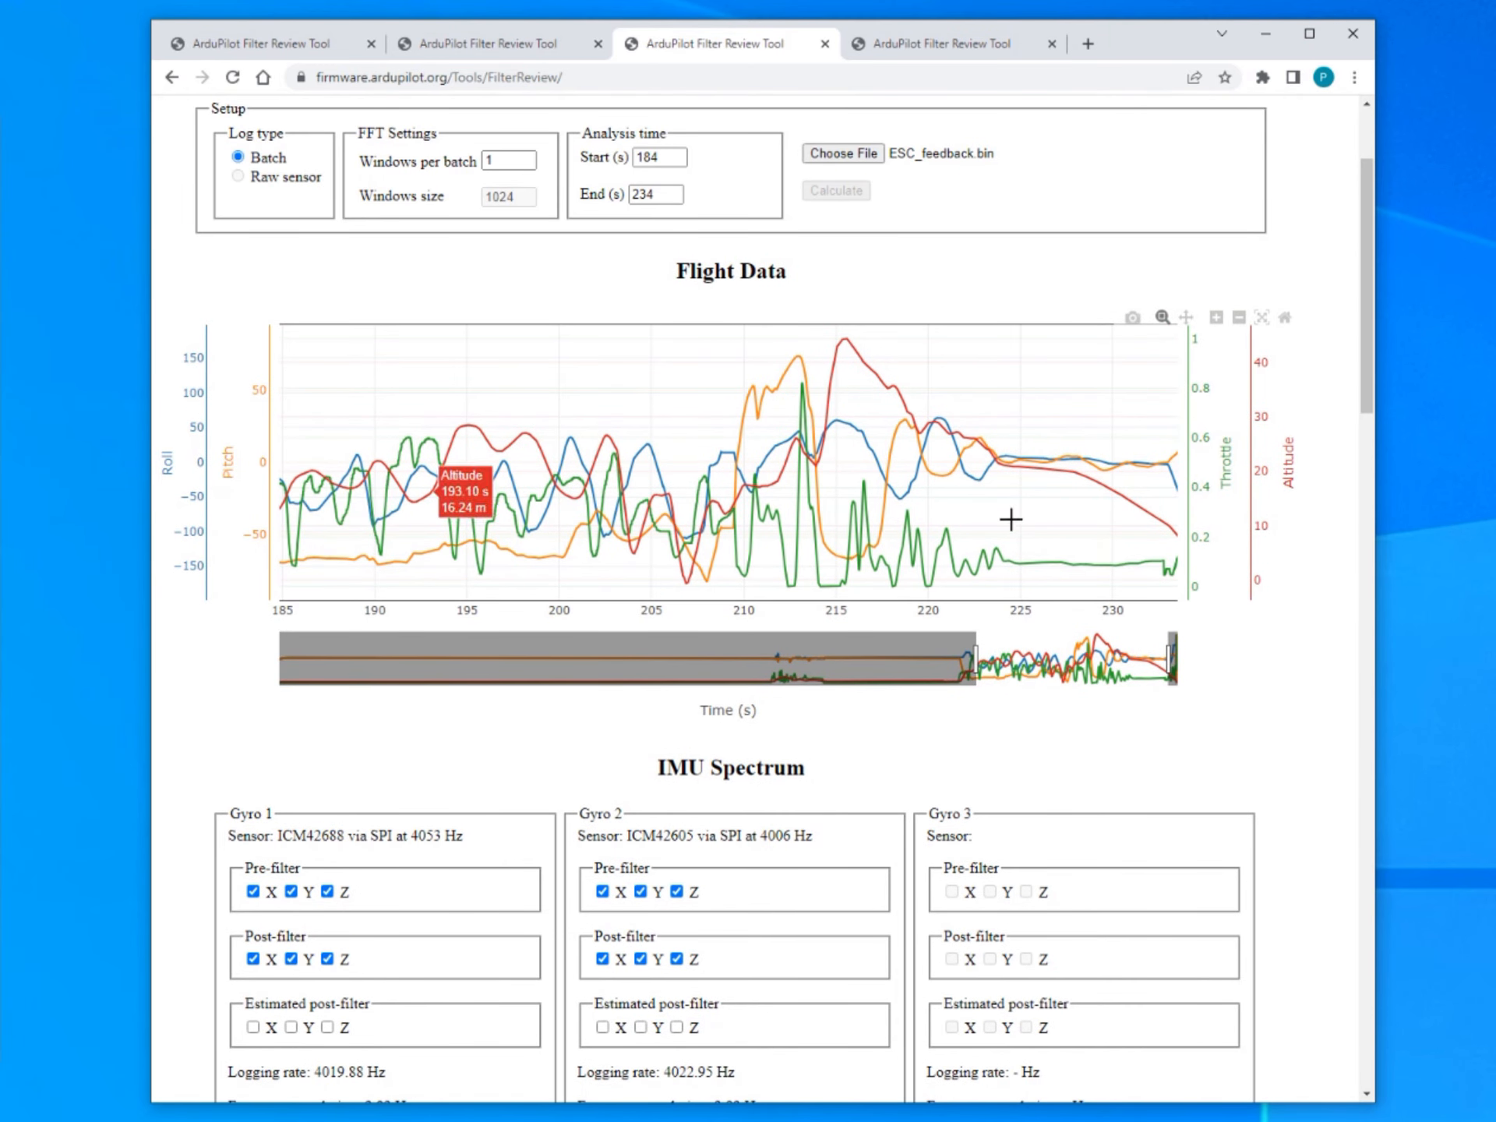
pyautogui.scroll(-1, 802, 694)
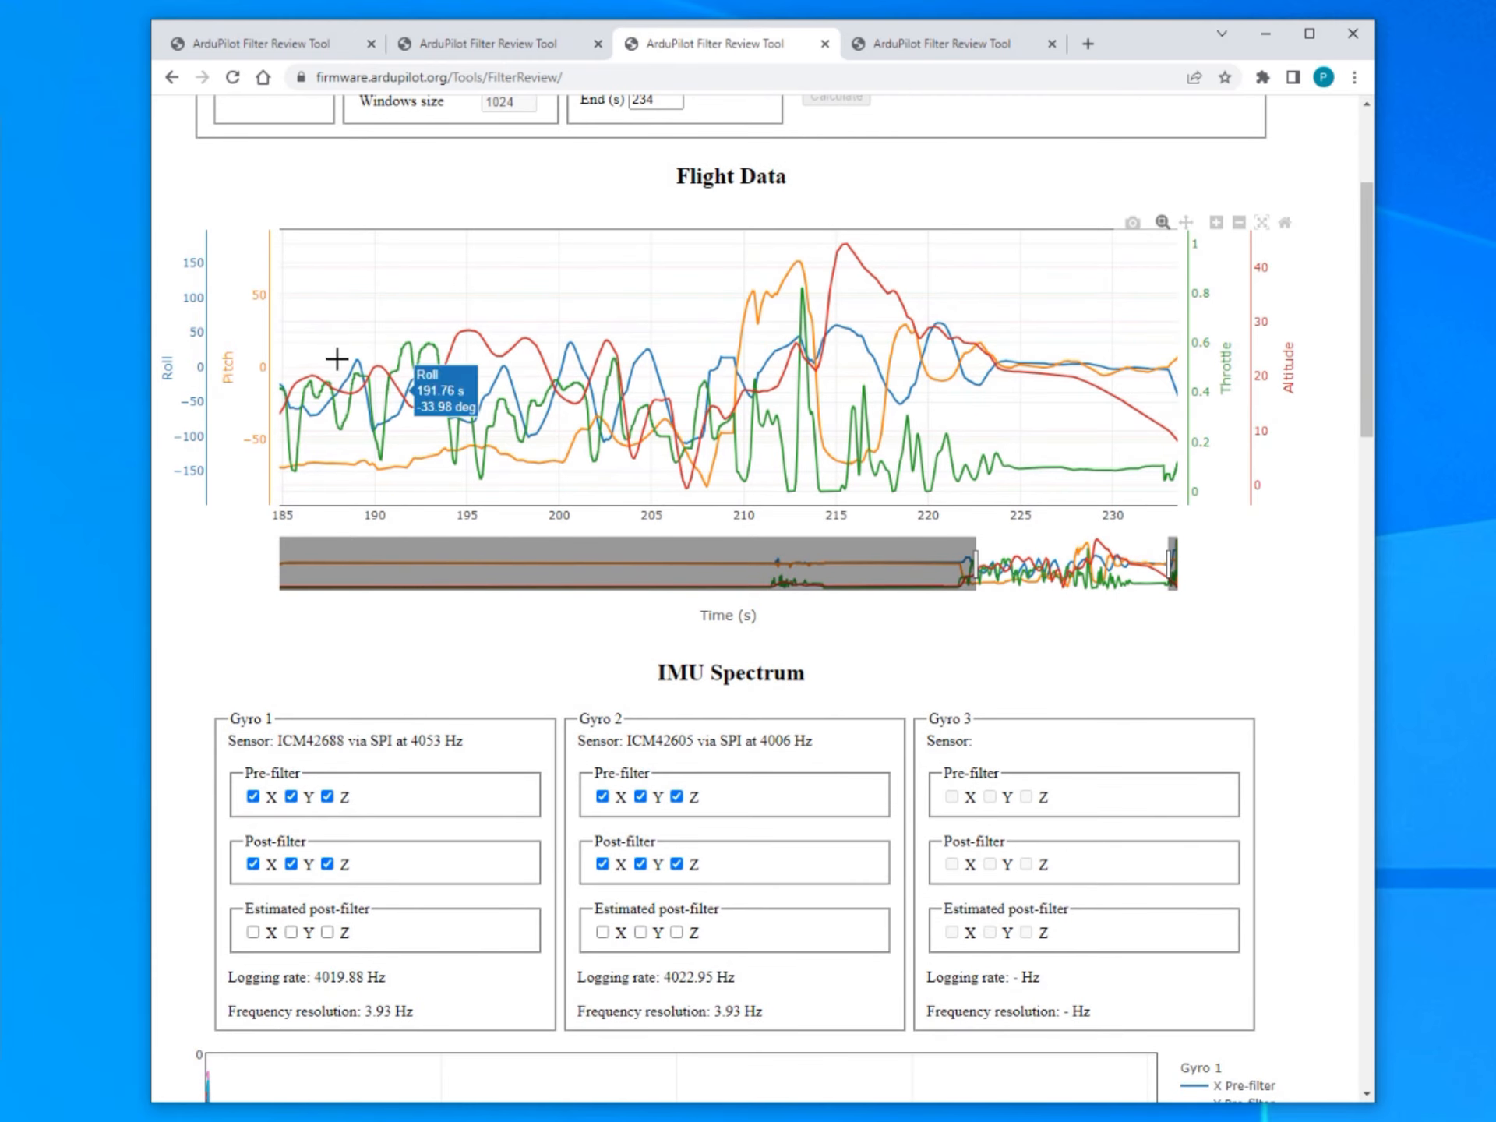
pyautogui.scroll(-6, 623, 335)
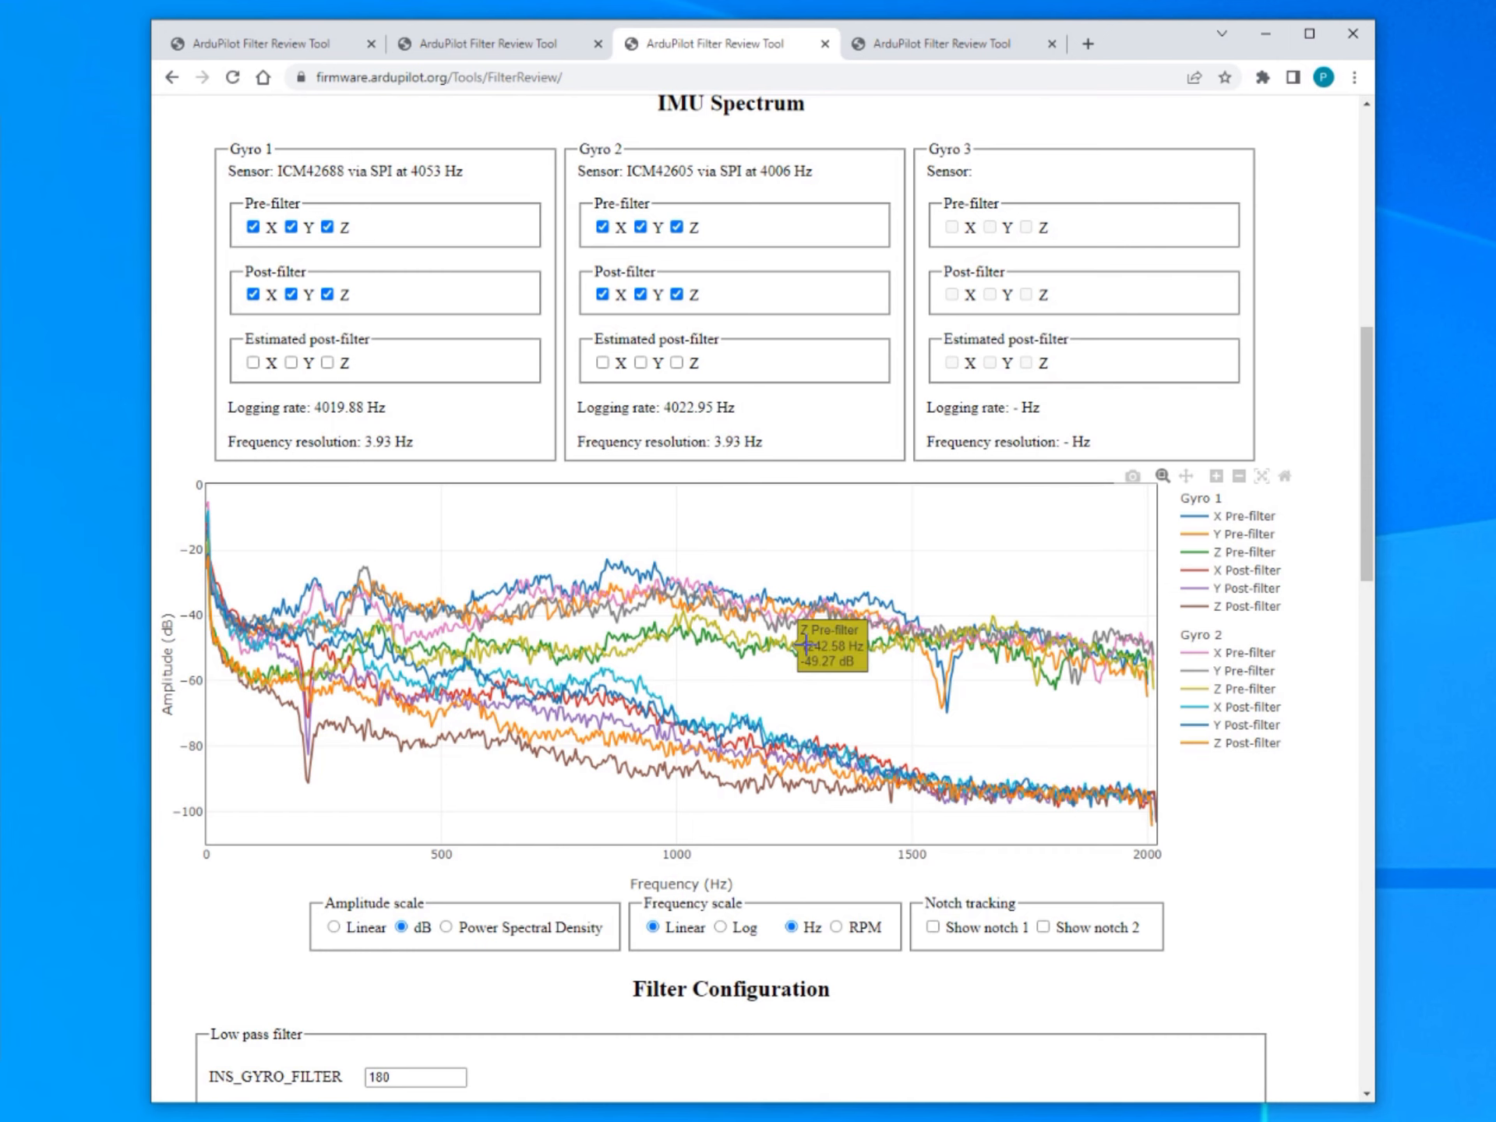
pyautogui.scroll(-11, 833, 512)
pyautogui.scroll(-2, 836, 515)
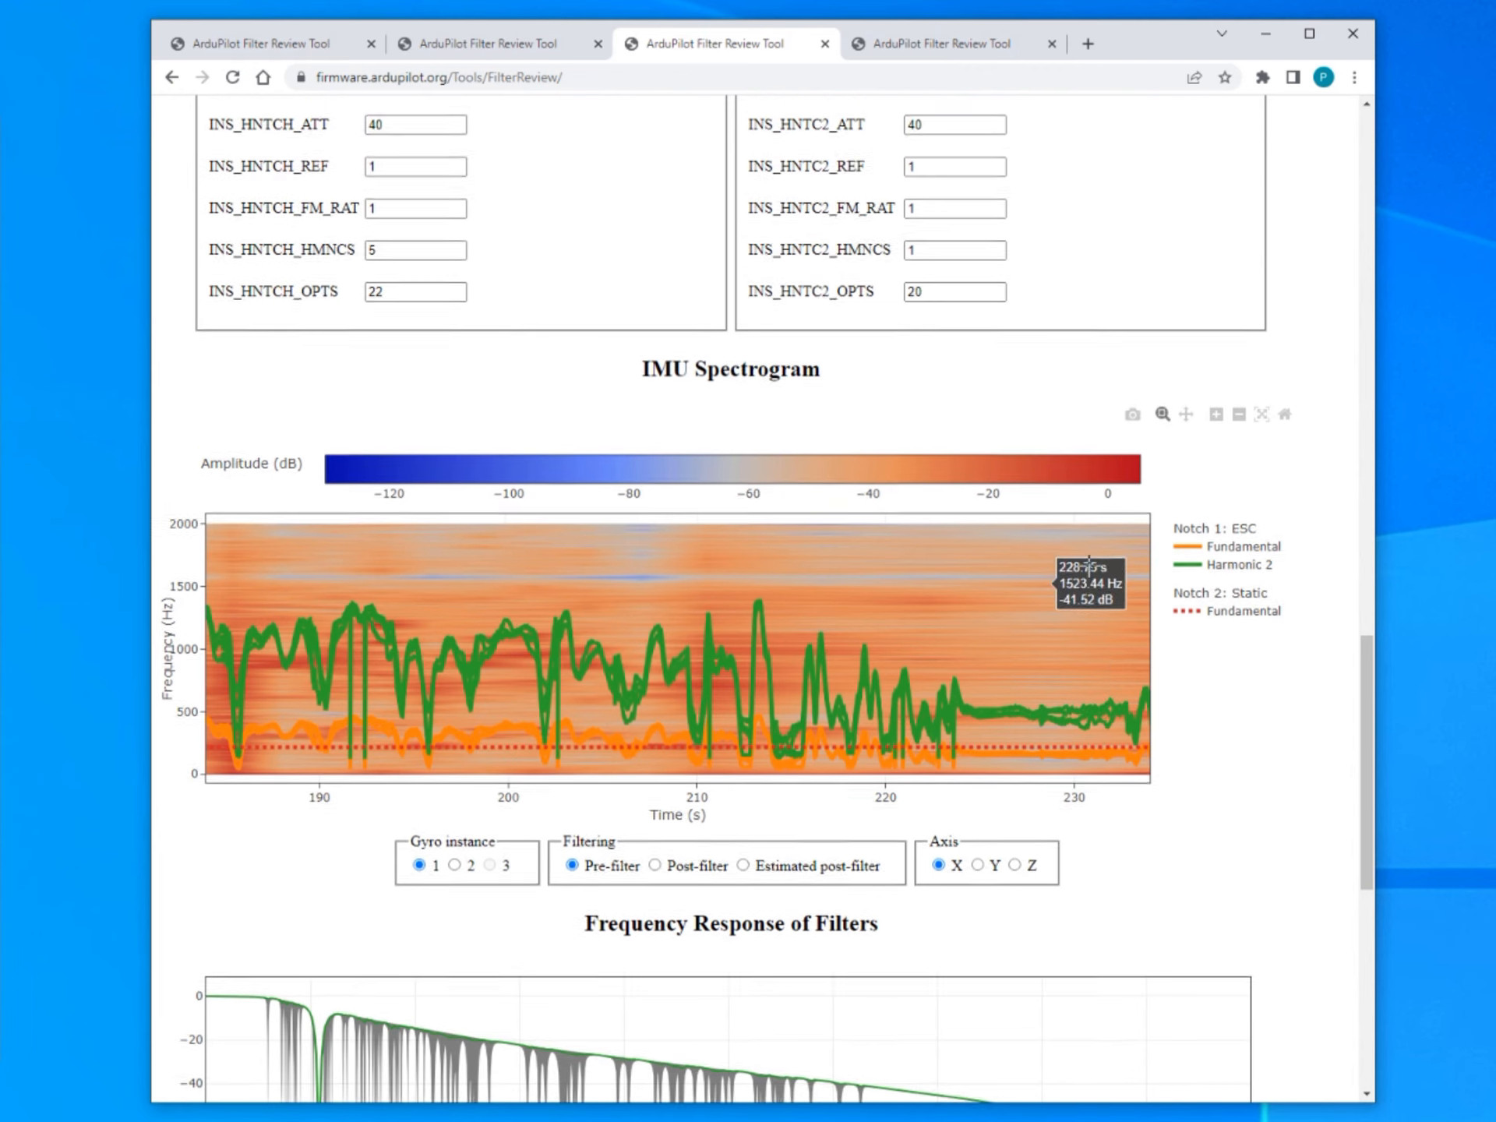
pyautogui.scroll(2, 605, 261)
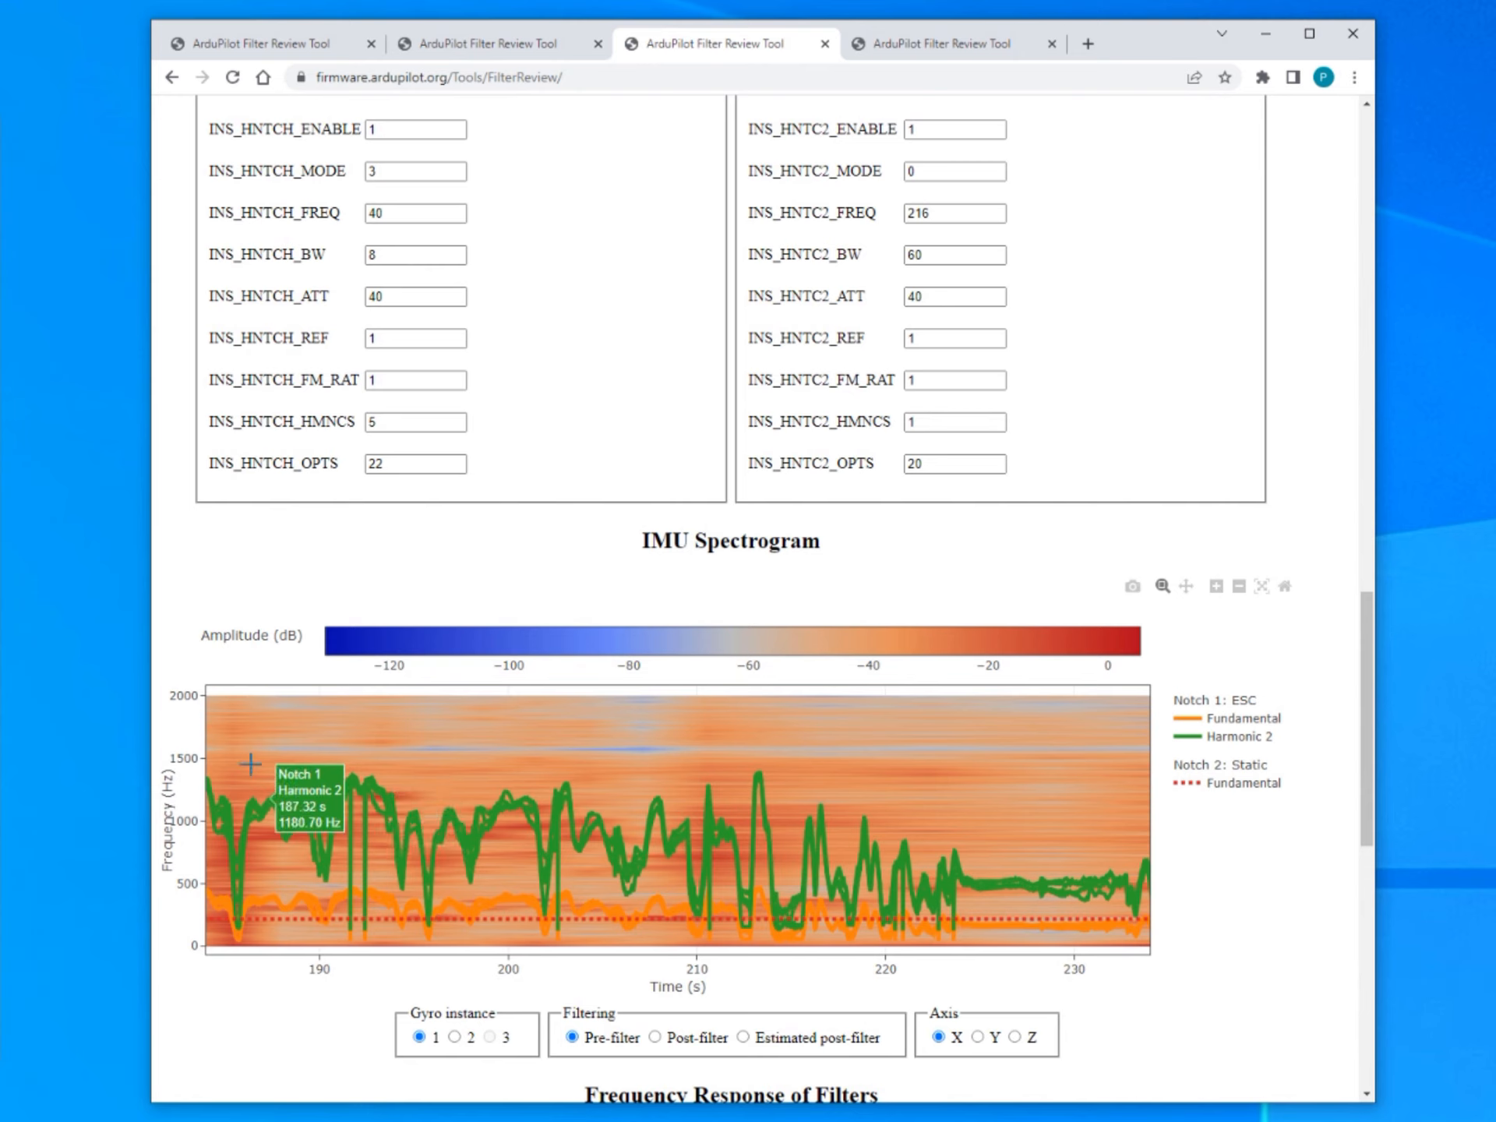
# Zoom Gyro 1's X spectrogram to about 189.4–190 s to inspect the ESC notch lines, and restore its full range.
pyautogui.moveTo(246, 731); pyautogui.dragTo(340, 944)
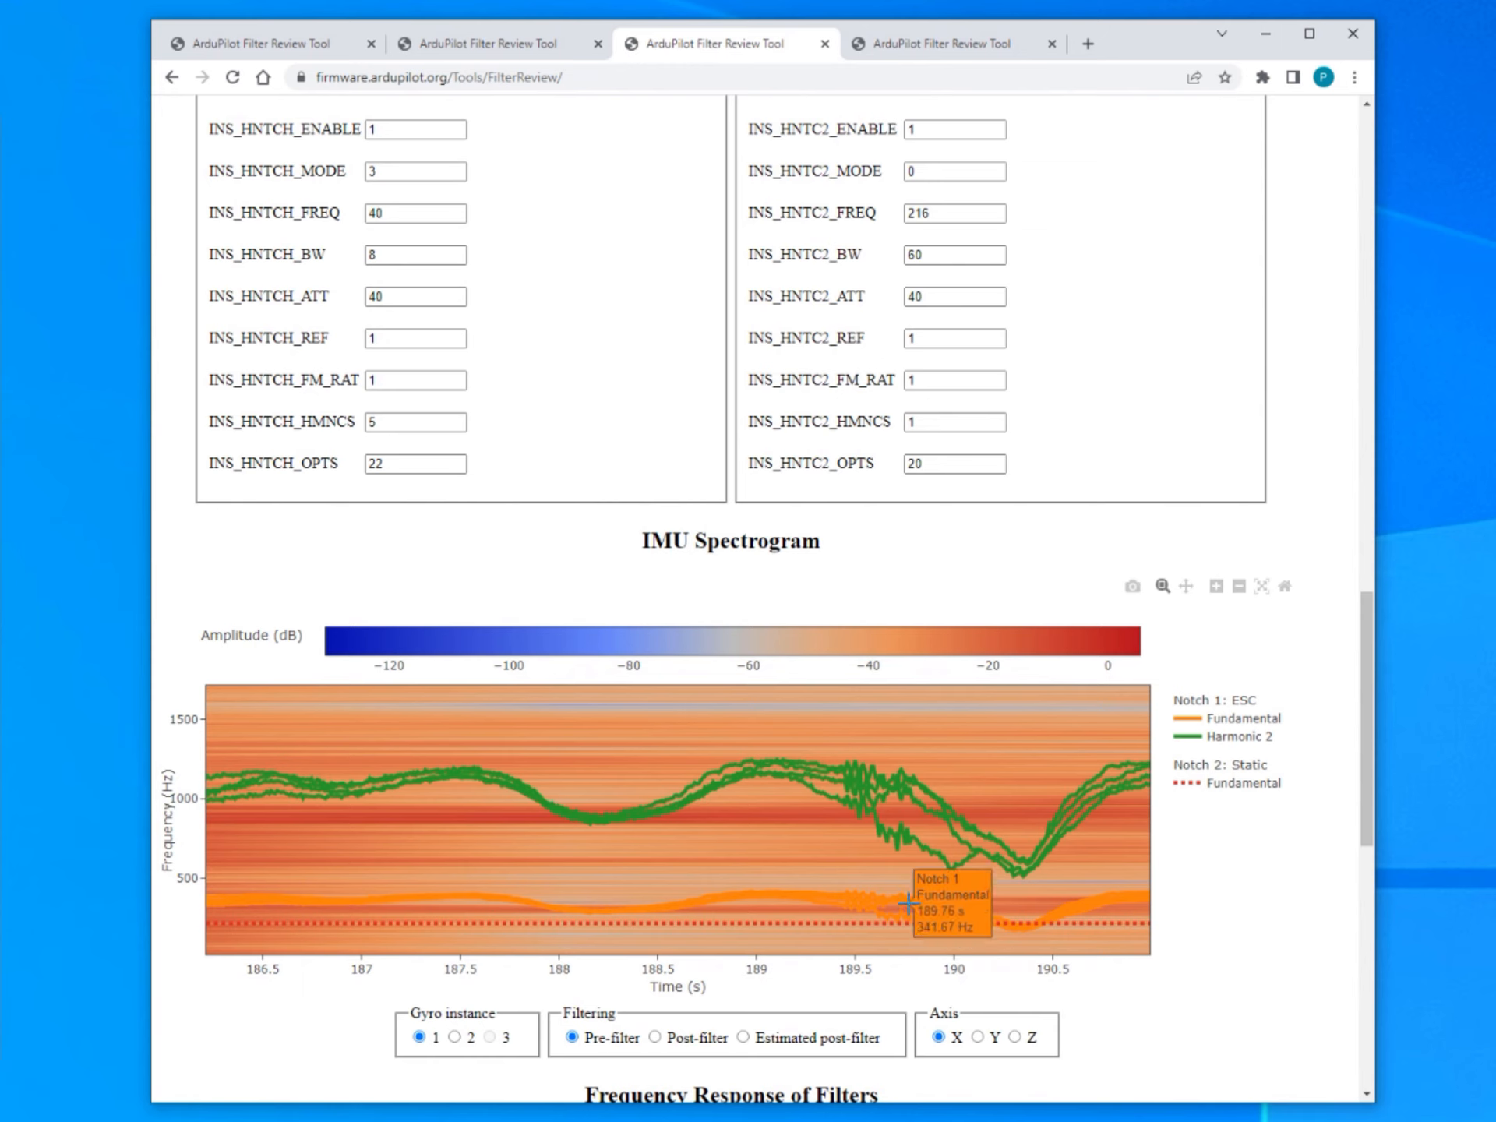
pyautogui.moveTo(832, 724); pyautogui.dragTo(958, 948)
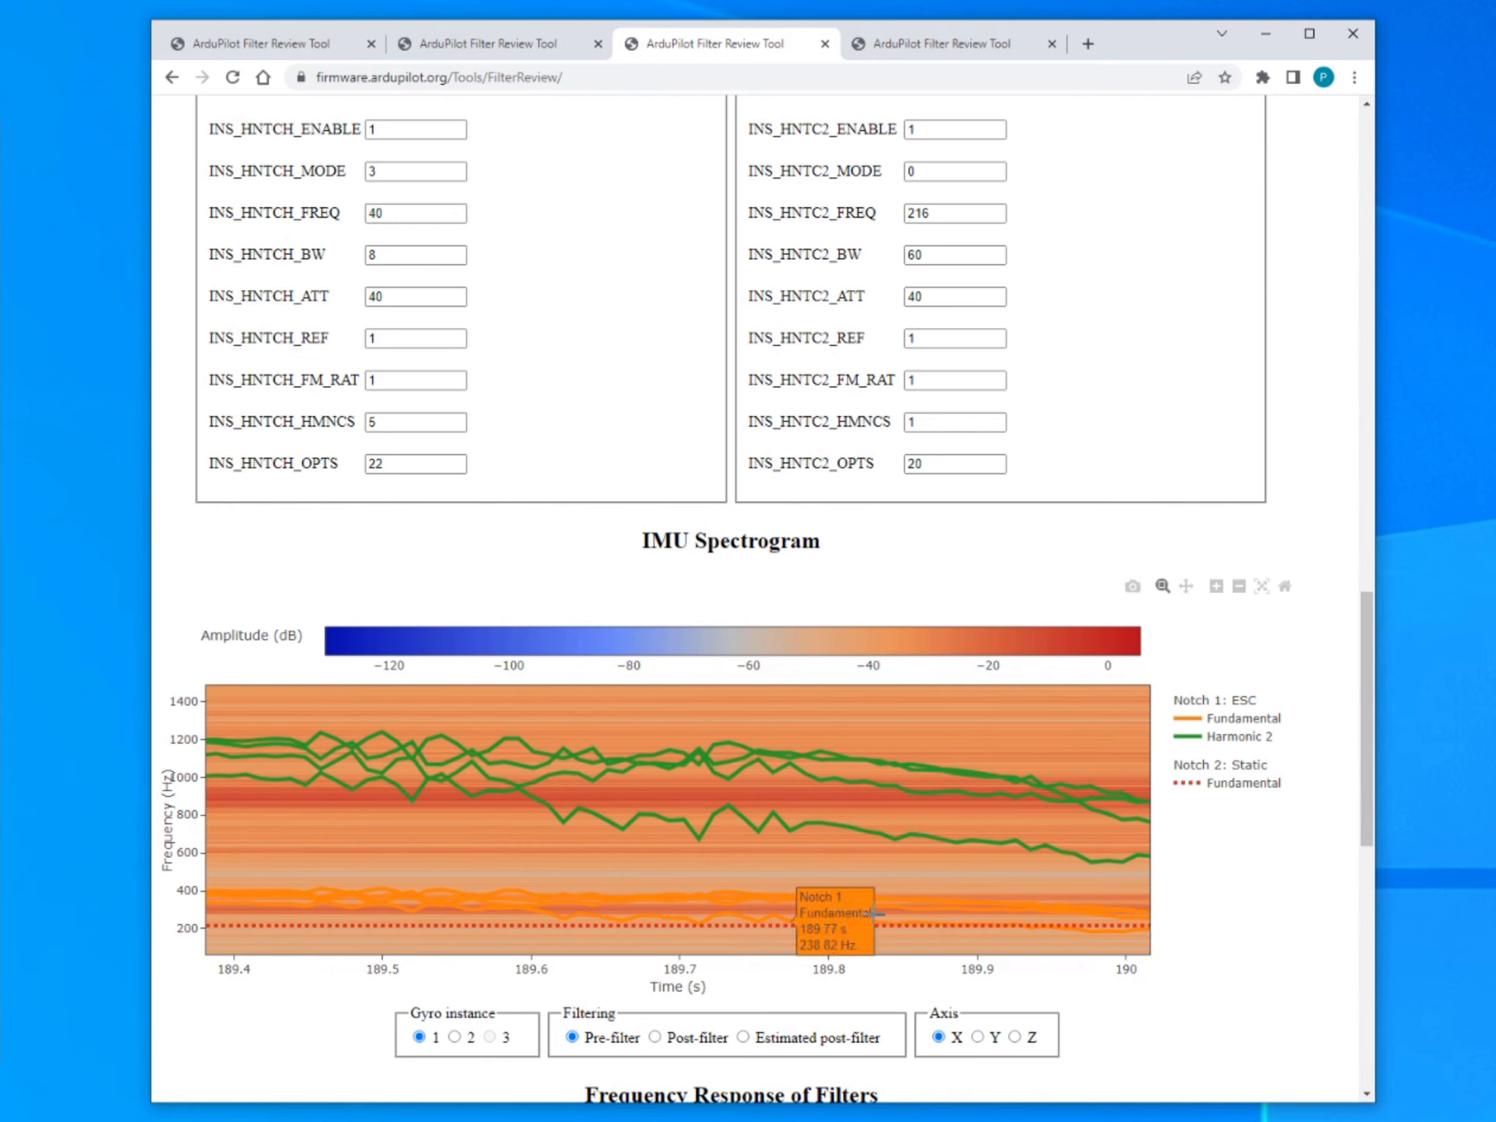
pyautogui.click(1286, 588)
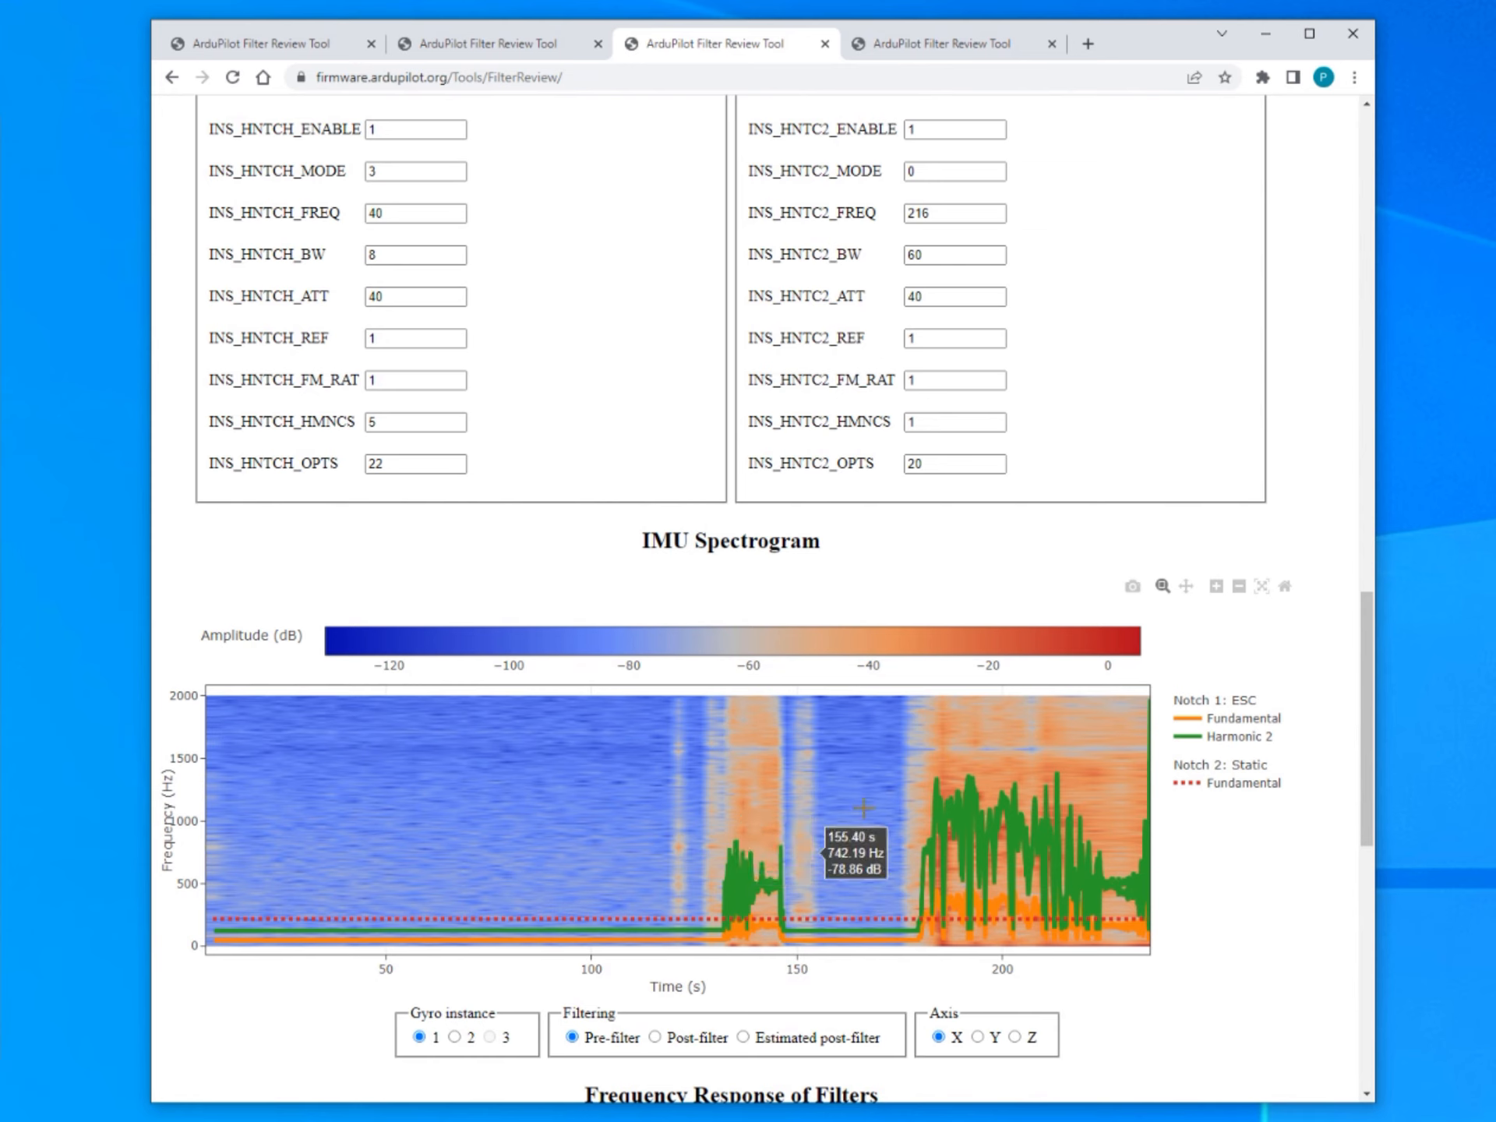
# Zoom the spectrogram to about 174–205 s and compare its notch lines with the filters' amplitude response.
pyautogui.moveTo(894, 732); pyautogui.dragTo(1023, 942)
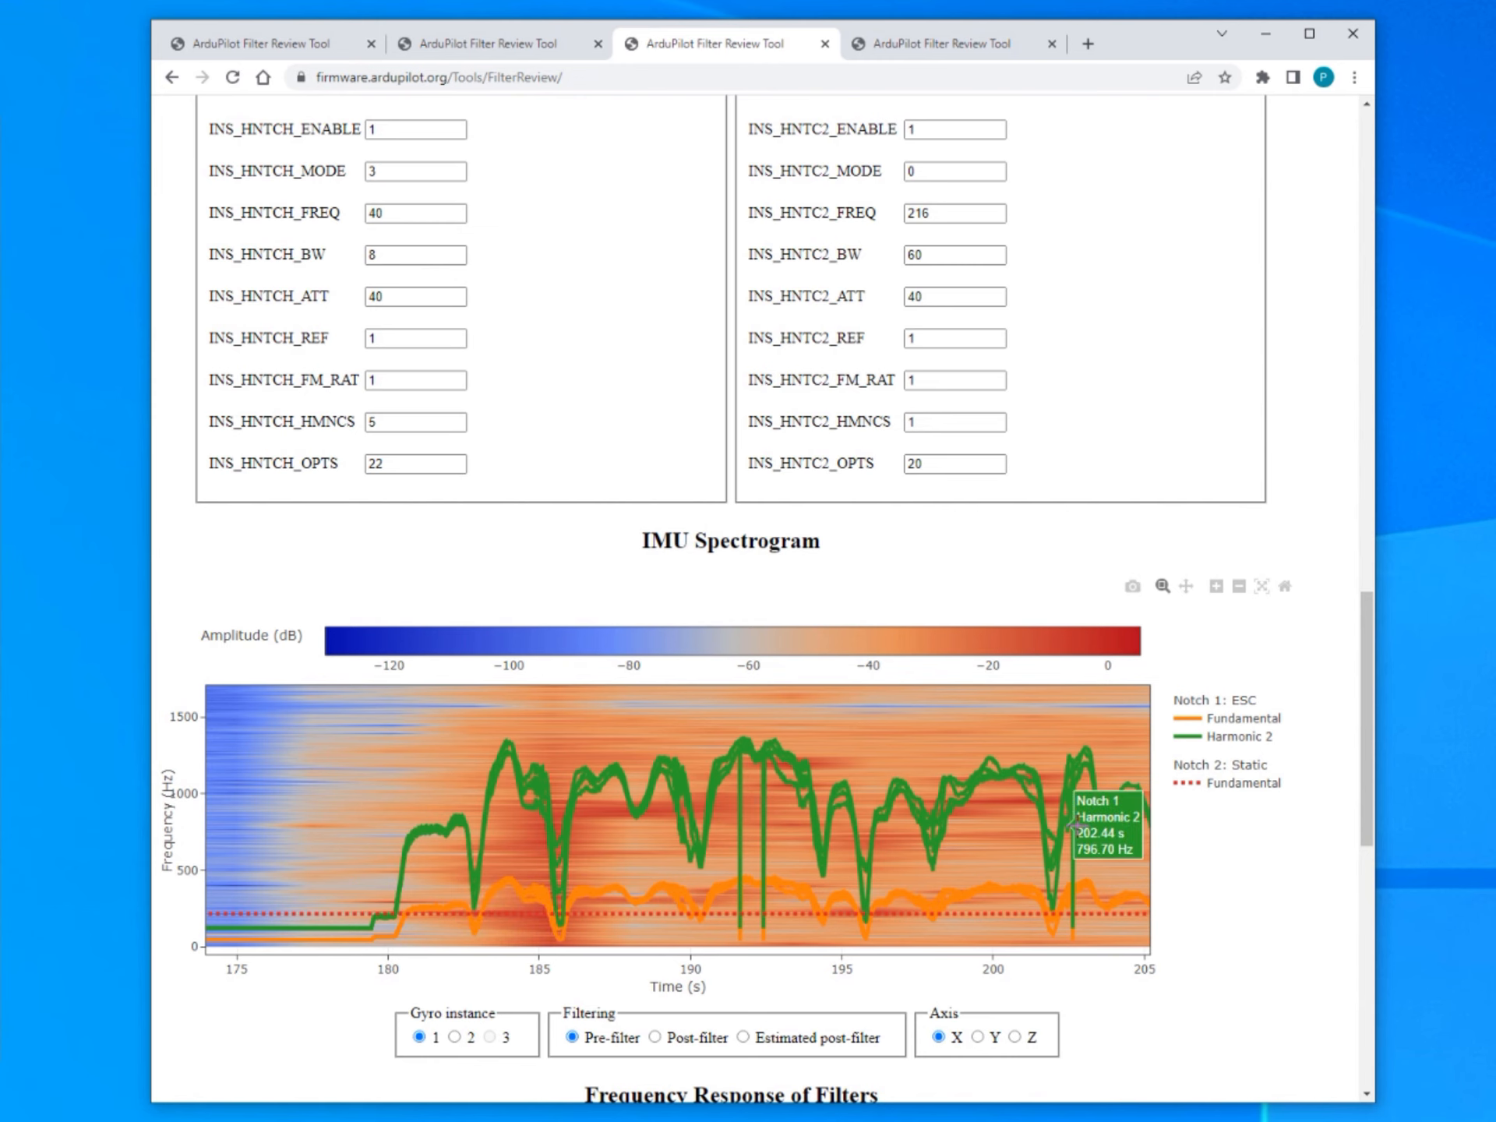
pyautogui.scroll(-5, 919, 779)
pyautogui.scroll(-5, 877, 764)
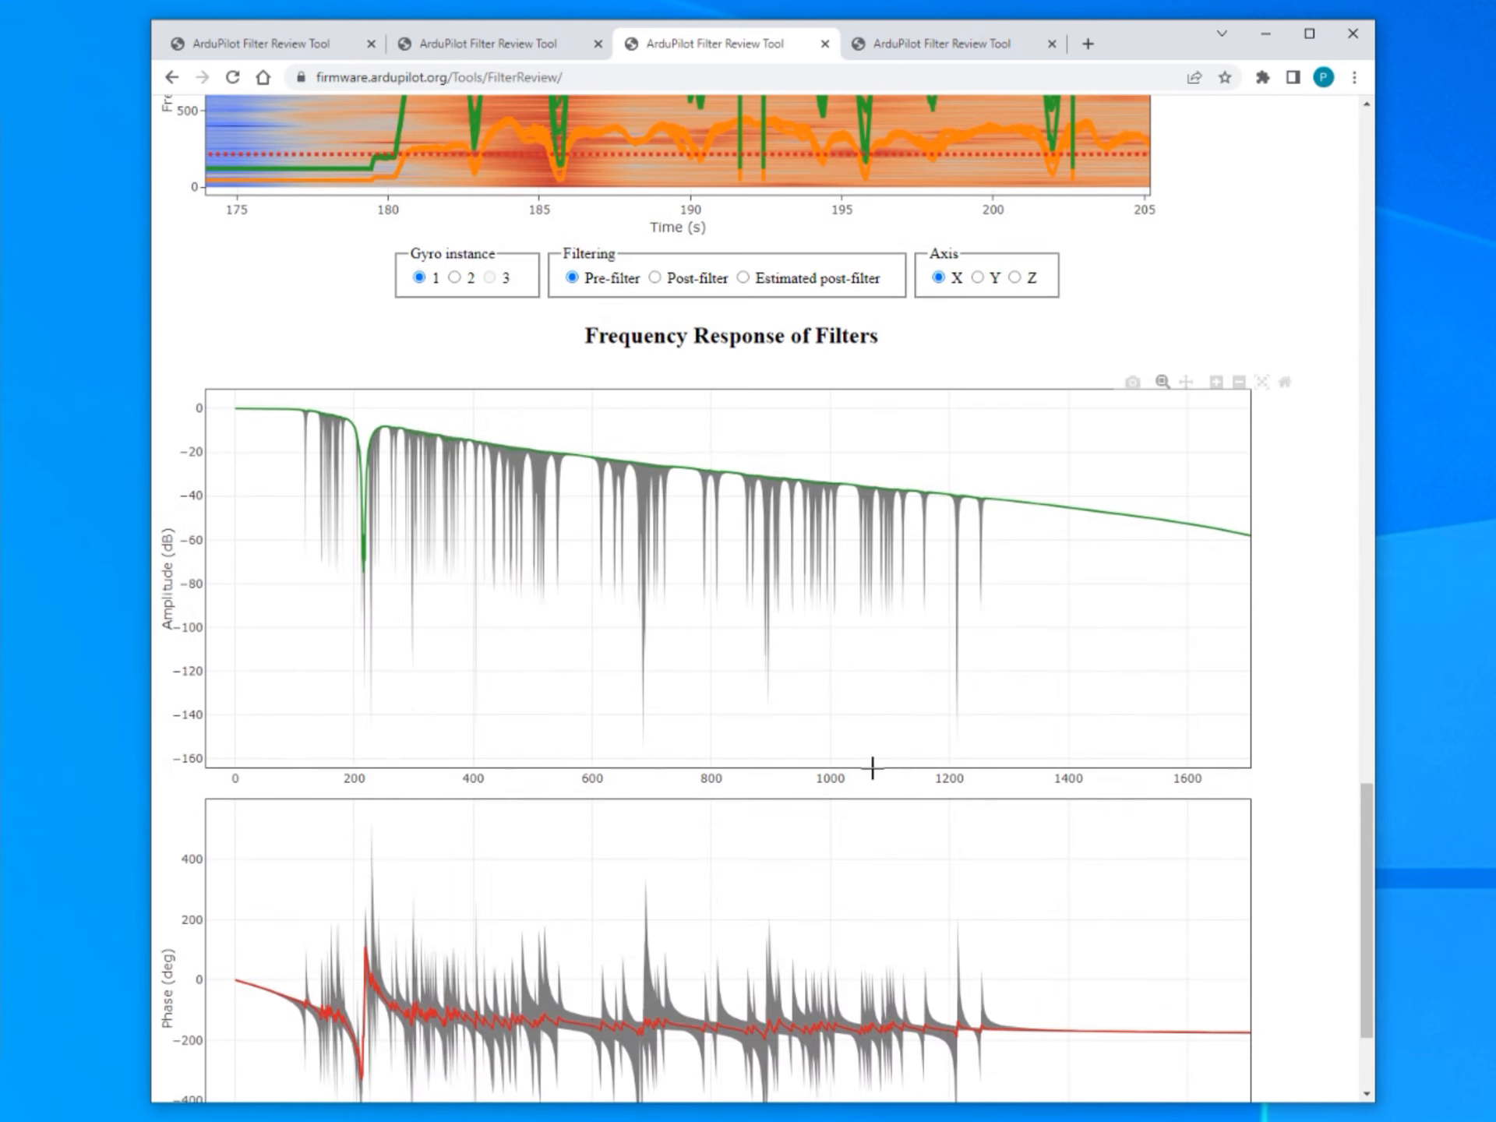
pyautogui.scroll(1, 872, 775)
pyautogui.scroll(-2, 868, 787)
pyautogui.scroll(1, 868, 787)
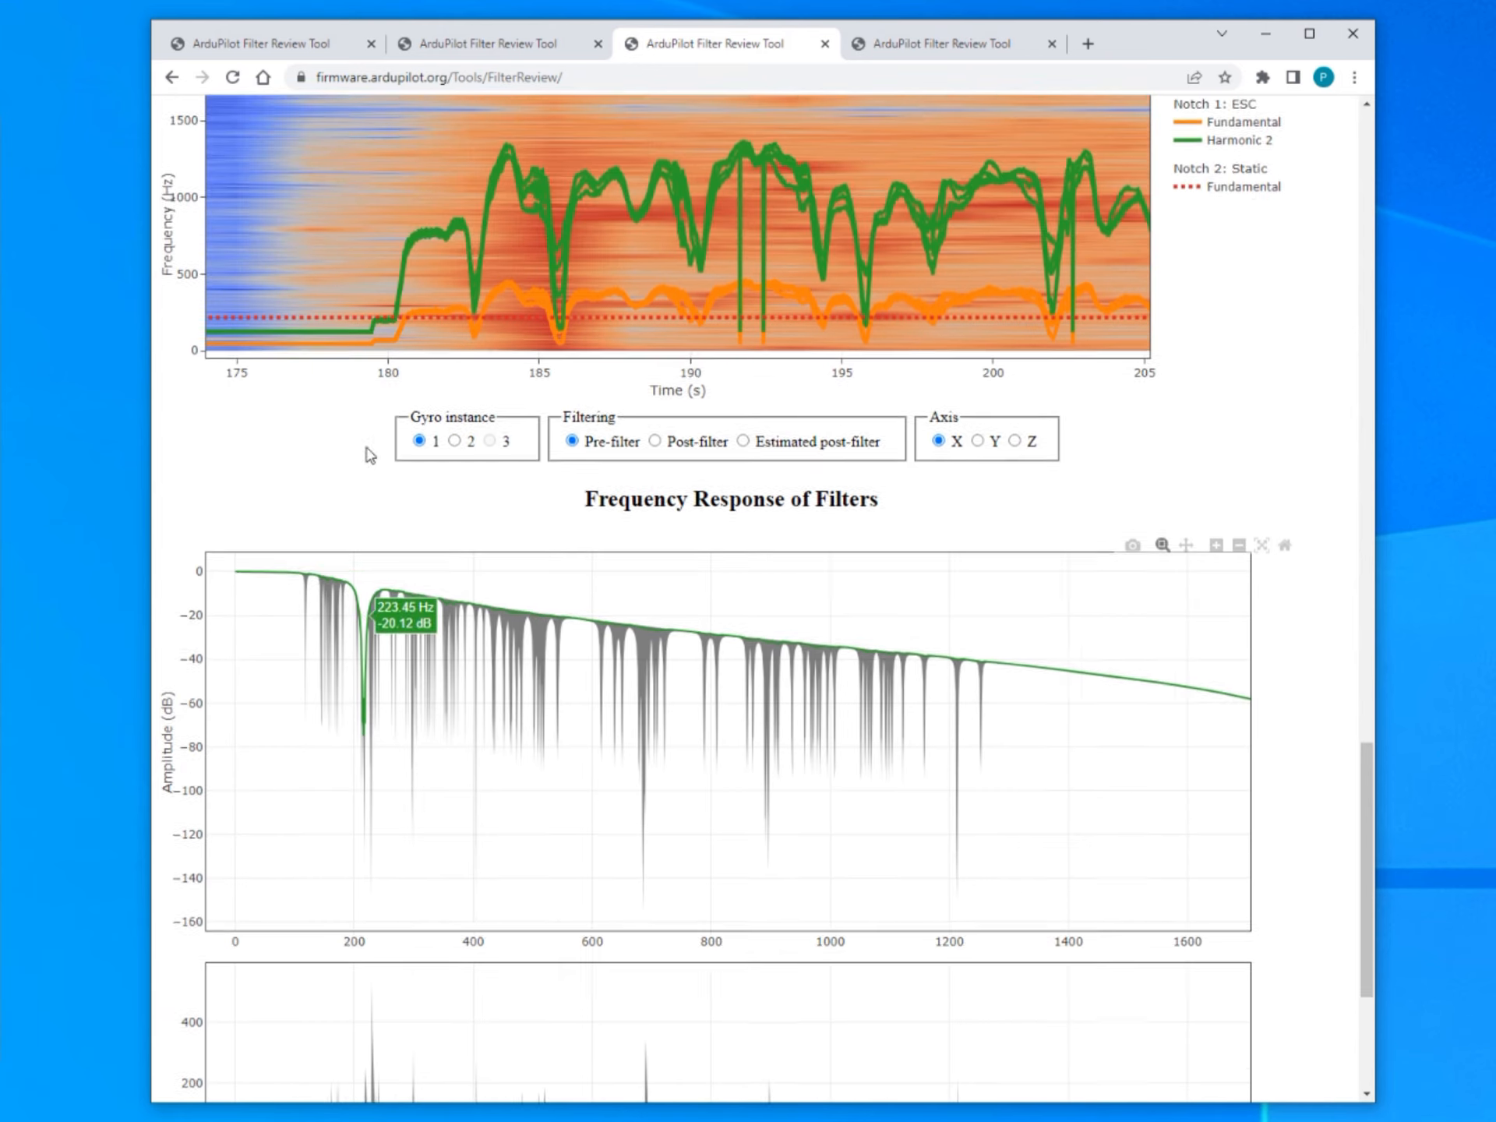
pyautogui.scroll(2, 367, 440)
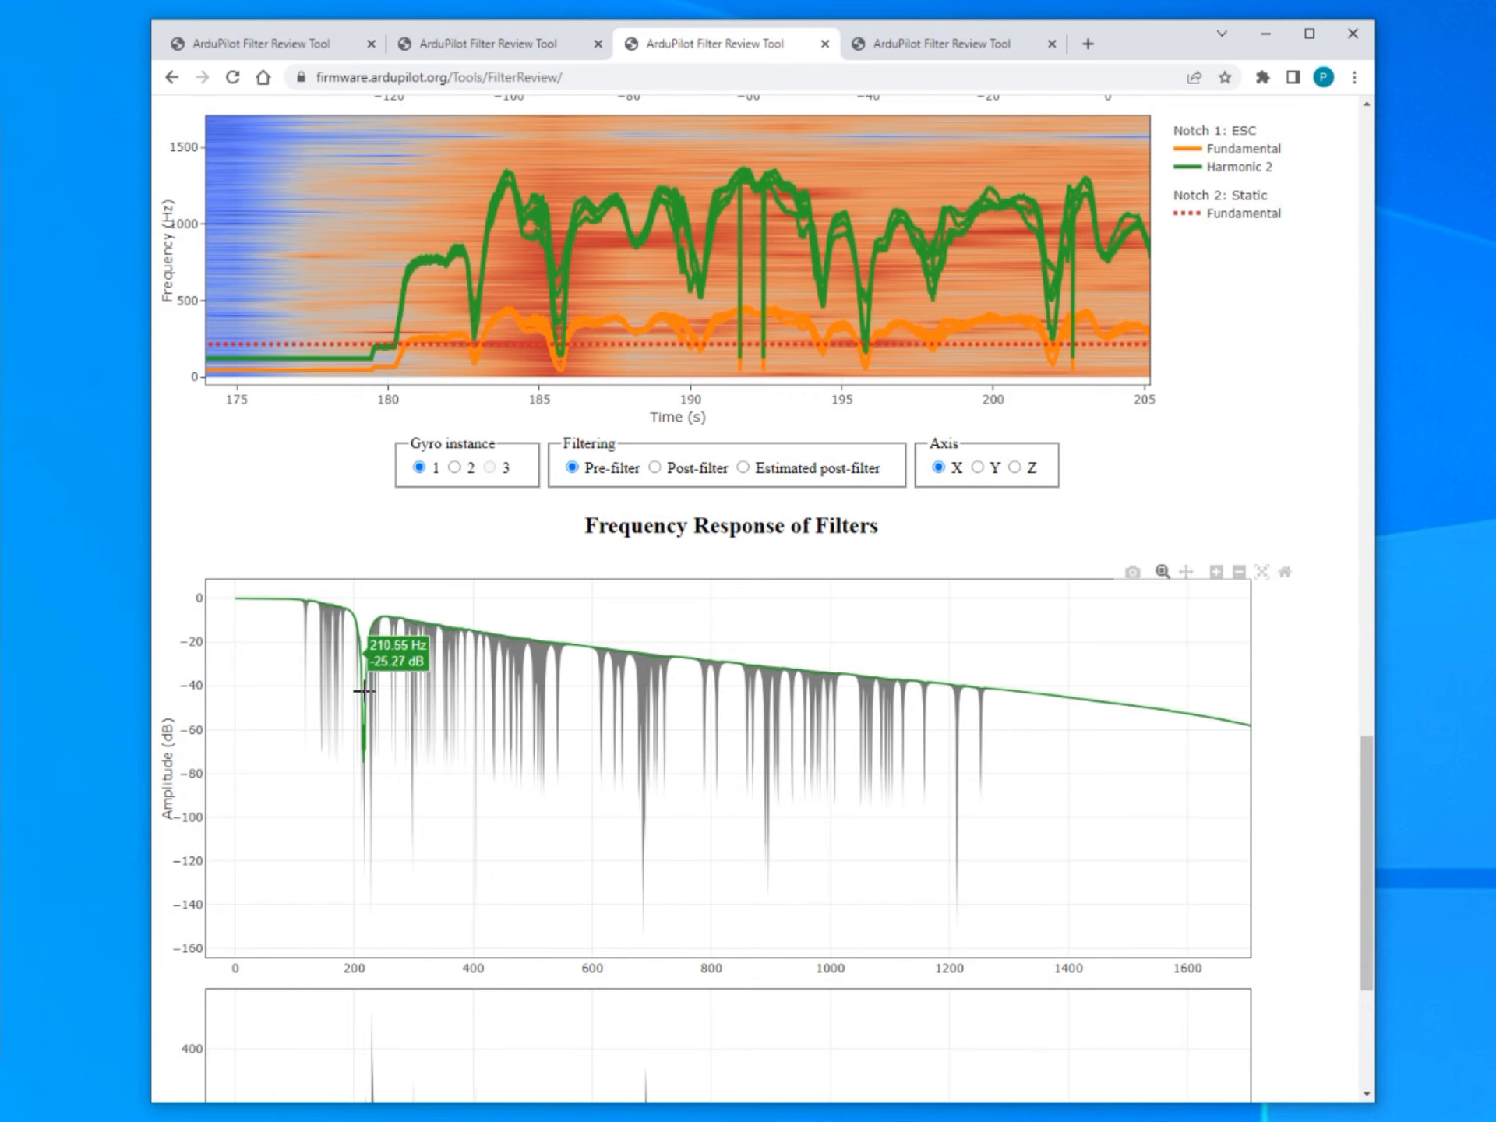
pyautogui.scroll(-5, 356, 647)
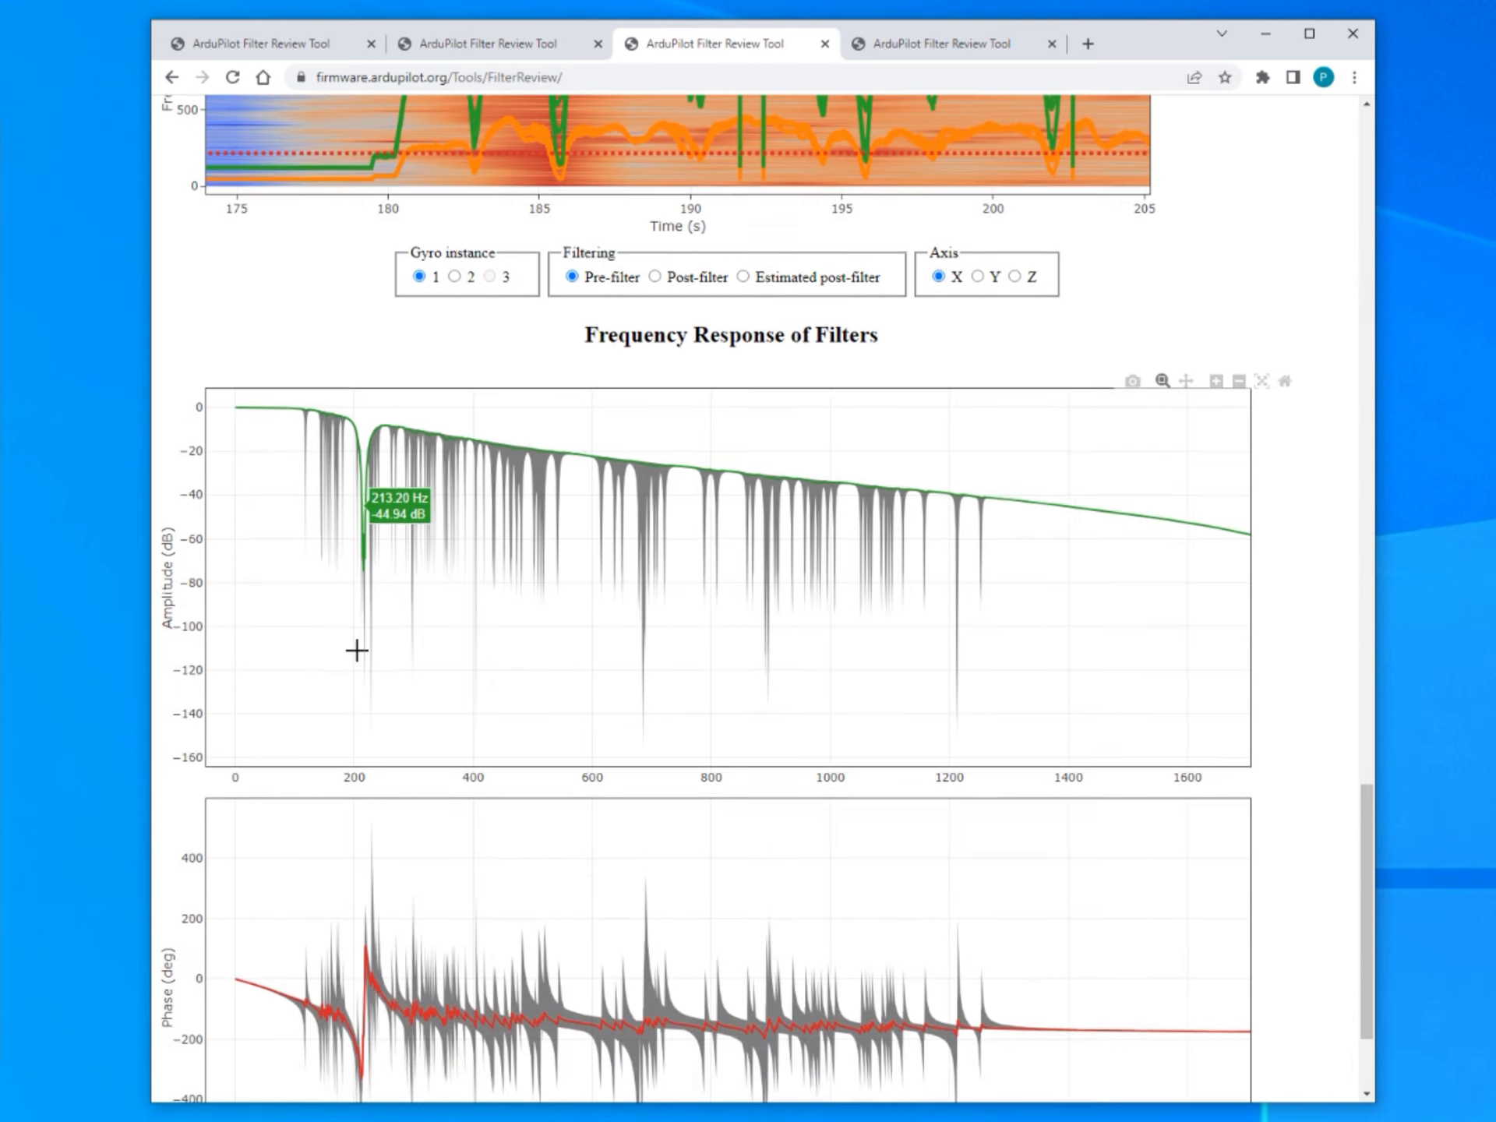
# Zoom the phase response to about 0–275 Hz, compare it with the amplitude response and spectrogram, and restore the full frequency range.
pyautogui.moveTo(402, 946); pyautogui.dragTo(228, 725)
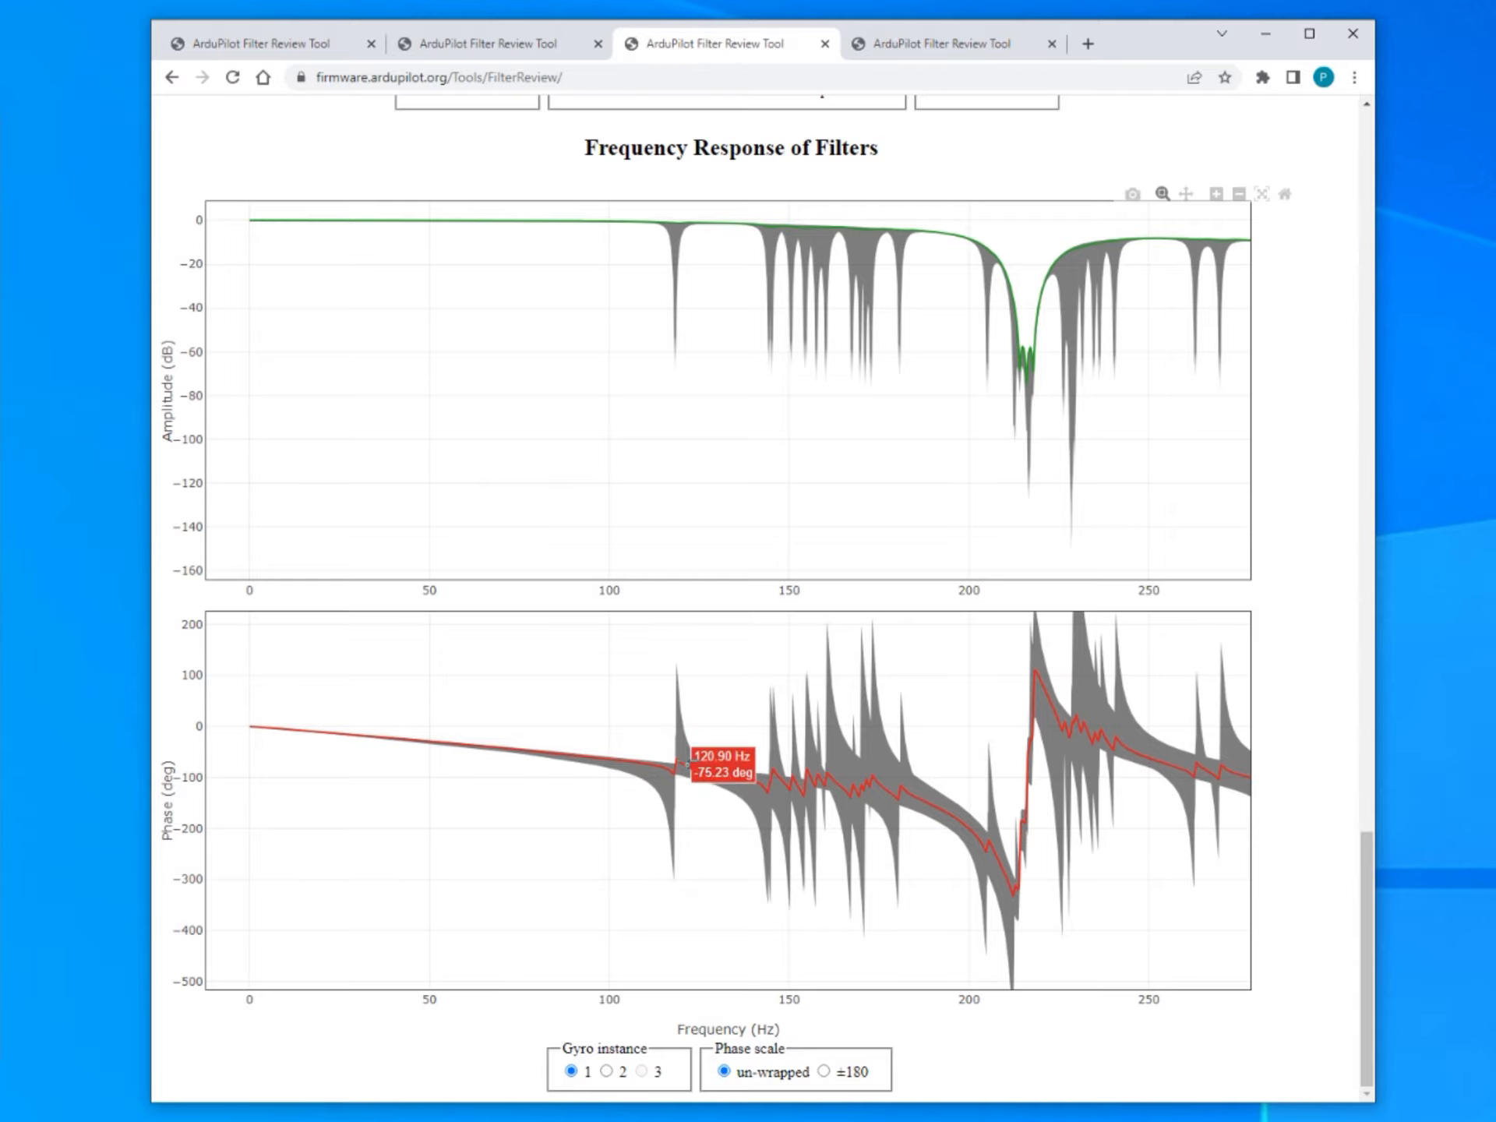
pyautogui.scroll(11, 691, 551)
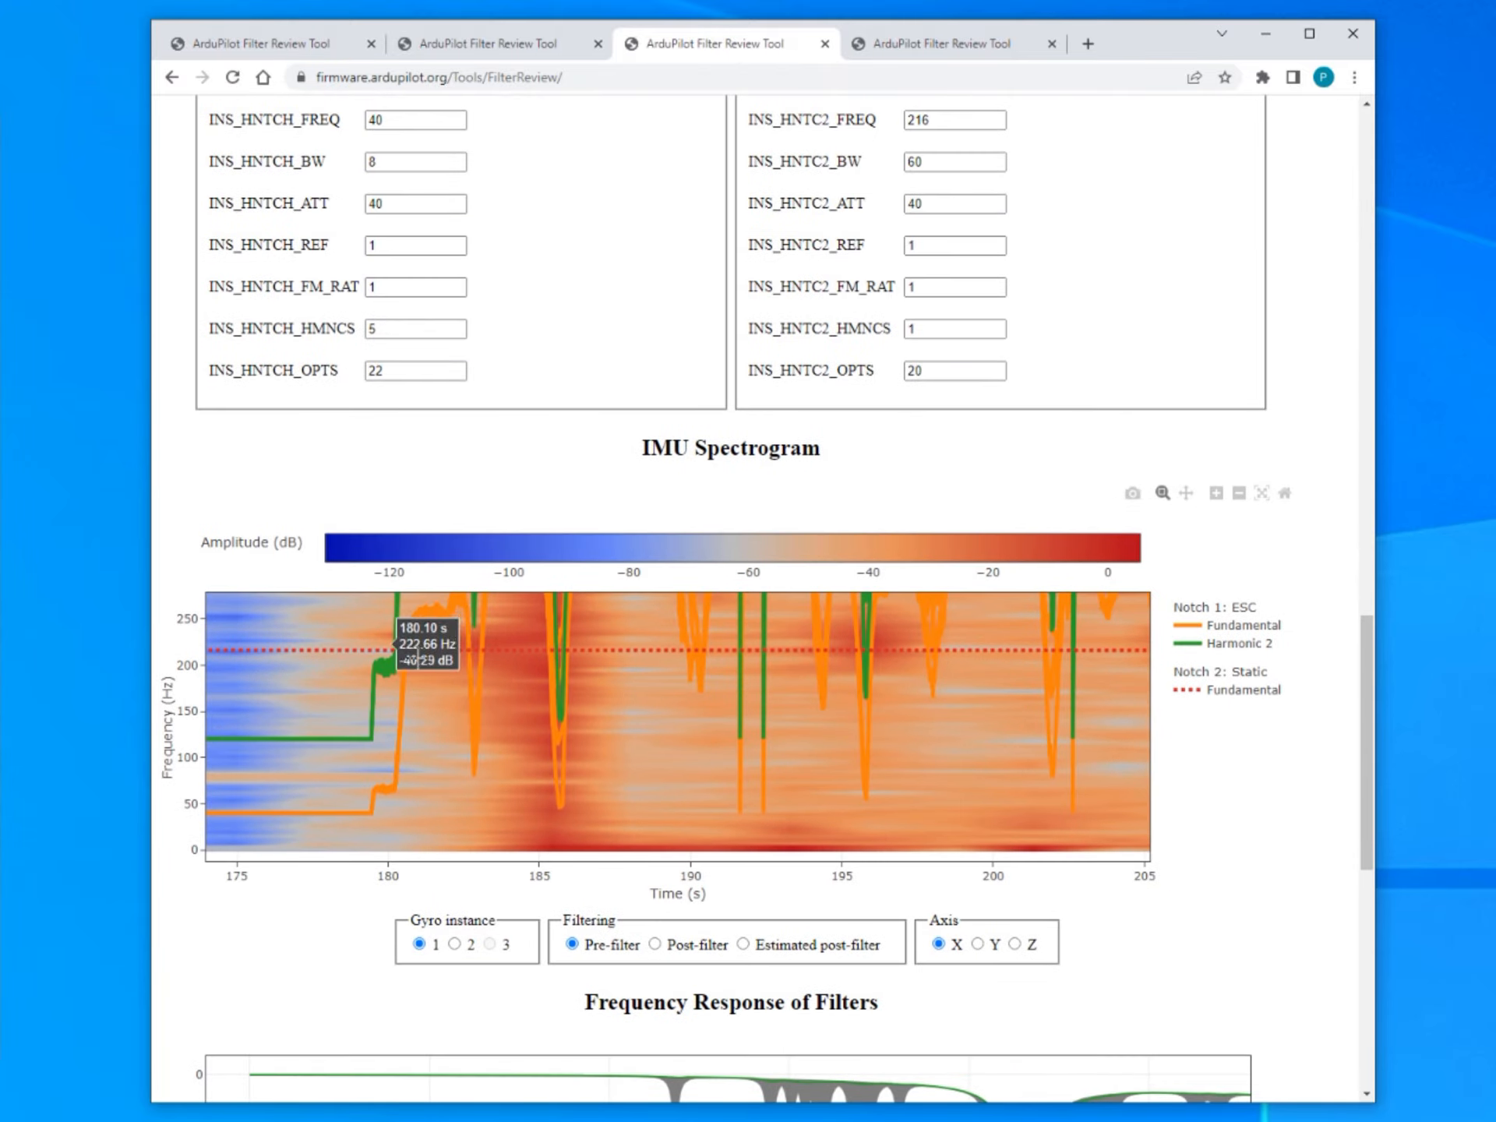
pyautogui.scroll(-11, 641, 652)
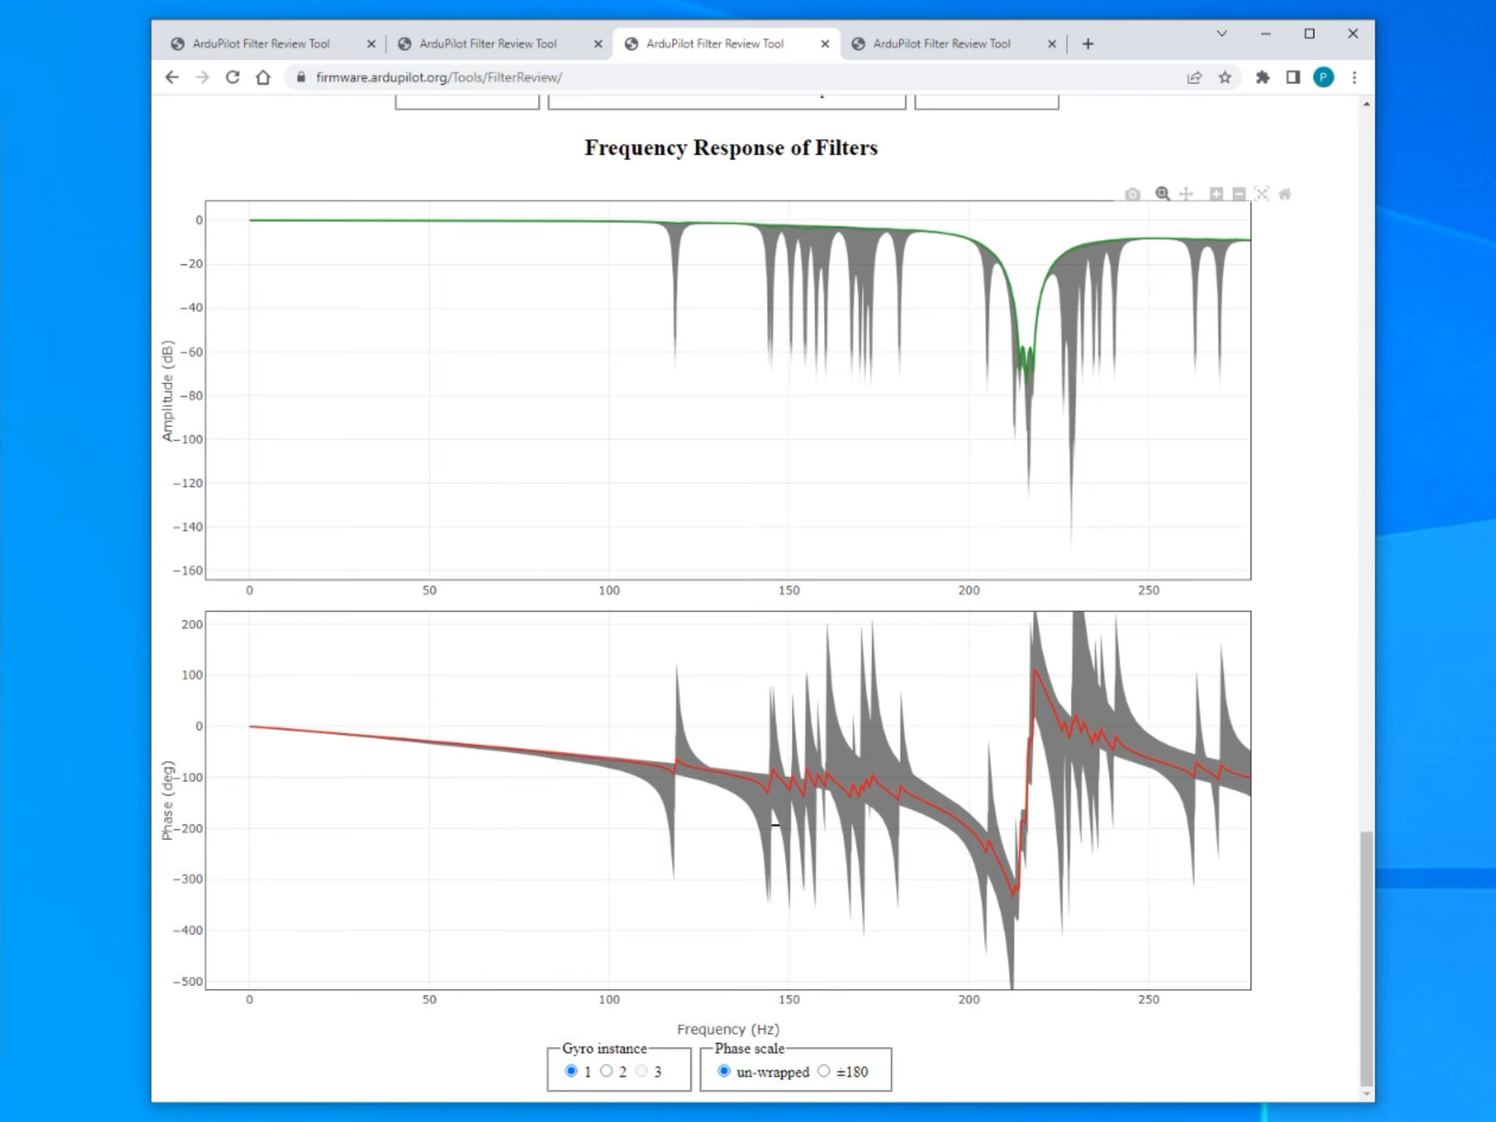
pyautogui.scroll(4, 768, 828)
pyautogui.scroll(-4, 646, 827)
pyautogui.scroll(2, 1247, 857)
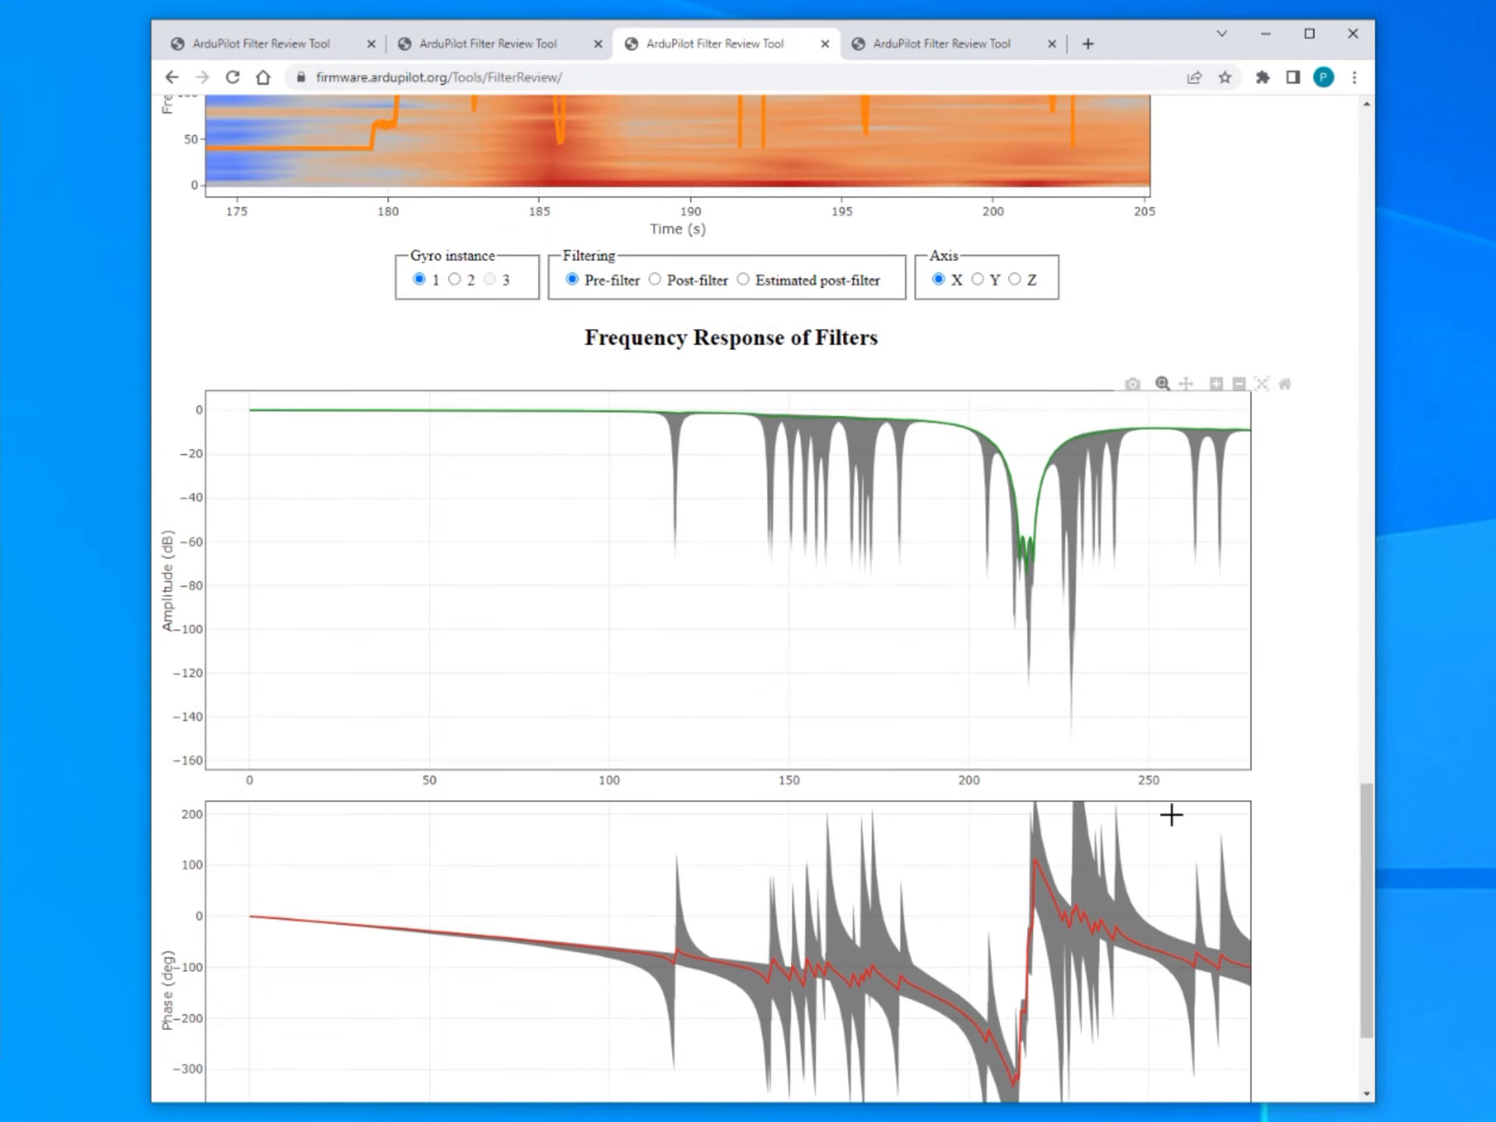
pyautogui.click(1285, 386)
pyautogui.scroll(3, 805, 857)
pyautogui.scroll(20, 805, 857)
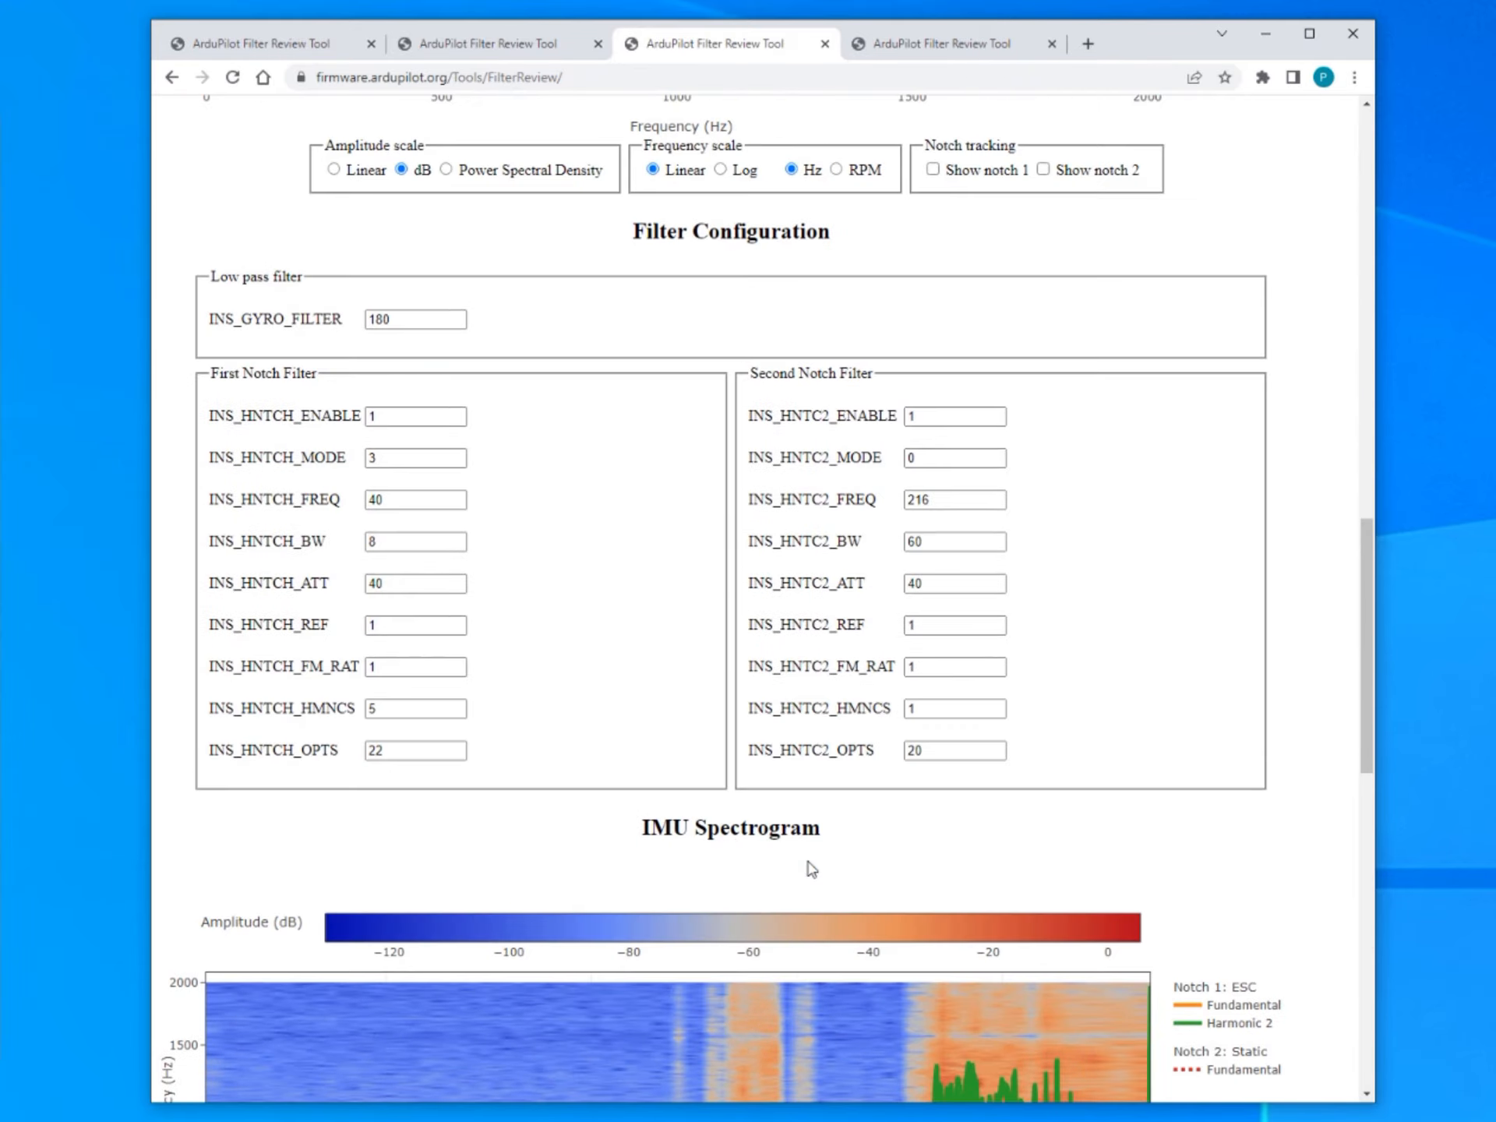
pyautogui.scroll(3, 898, 718)
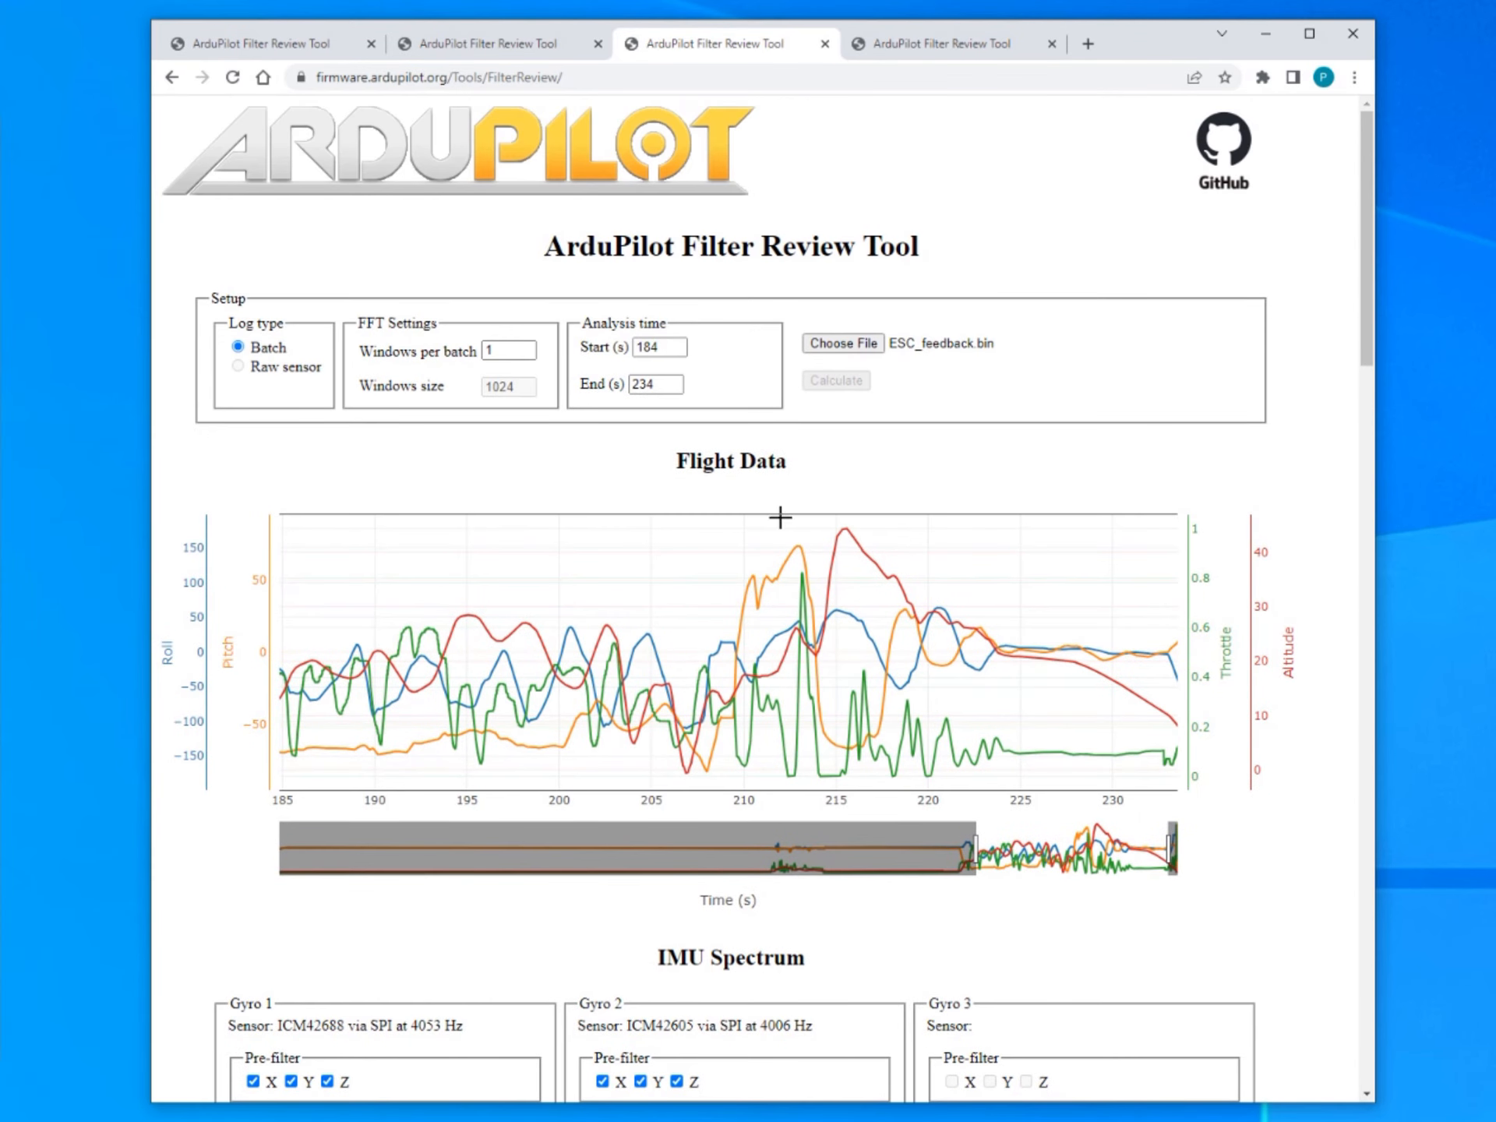
# Switch to the page with the Copter2.bin raw sensor log and review its flight data and gyro spectrum.
pyautogui.click(915, 48)
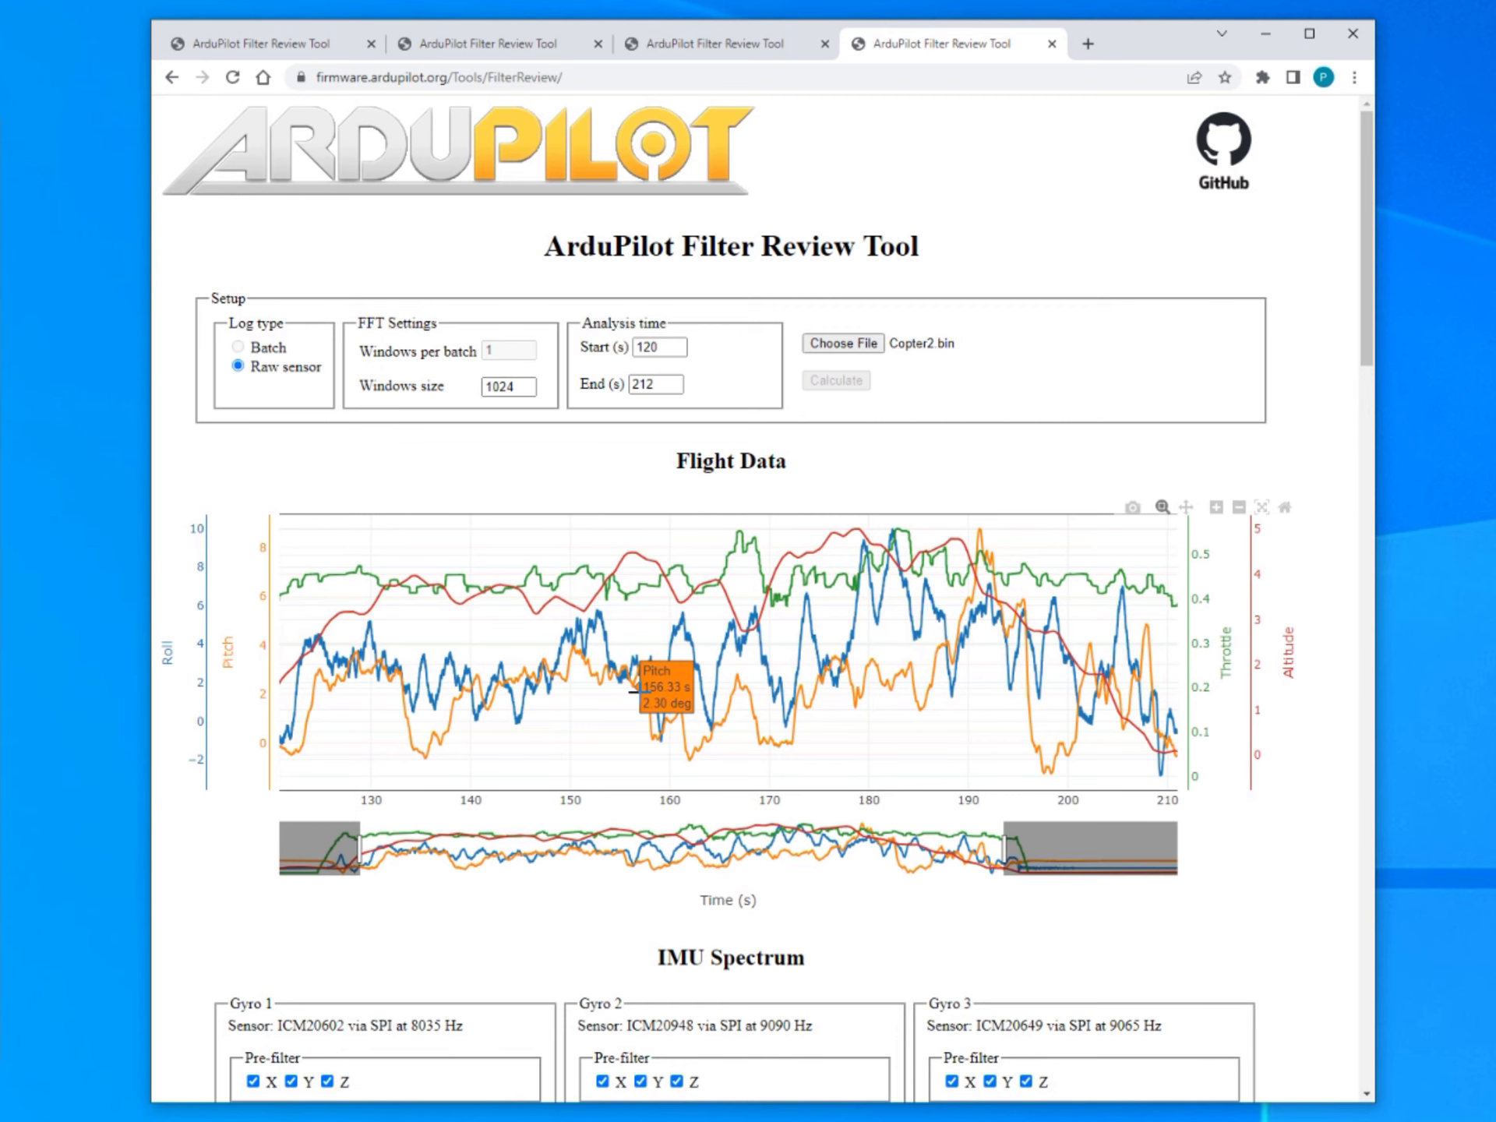
pyautogui.scroll(-10, 633, 691)
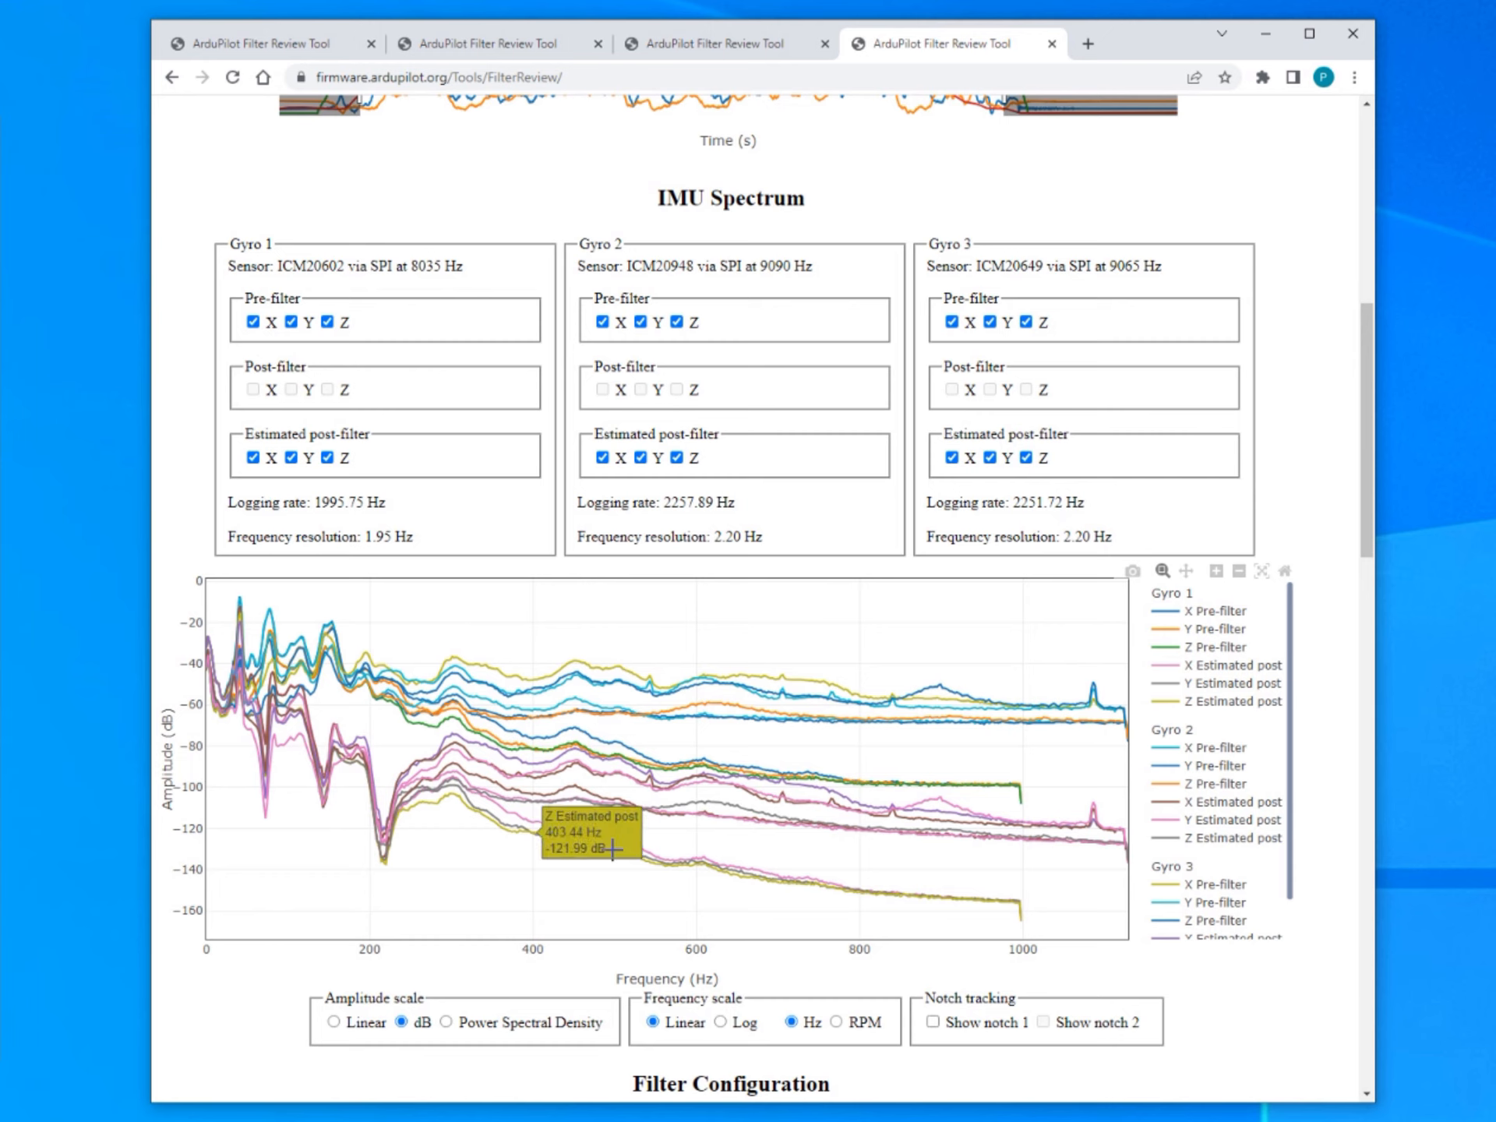
# Compare the IMU spectra of the ESC_feedback.bin, Heli.bin and Copter.BIN logs with the Copter2.bin spectrum, and return to Copter2.bin.
pyautogui.click(738, 46)
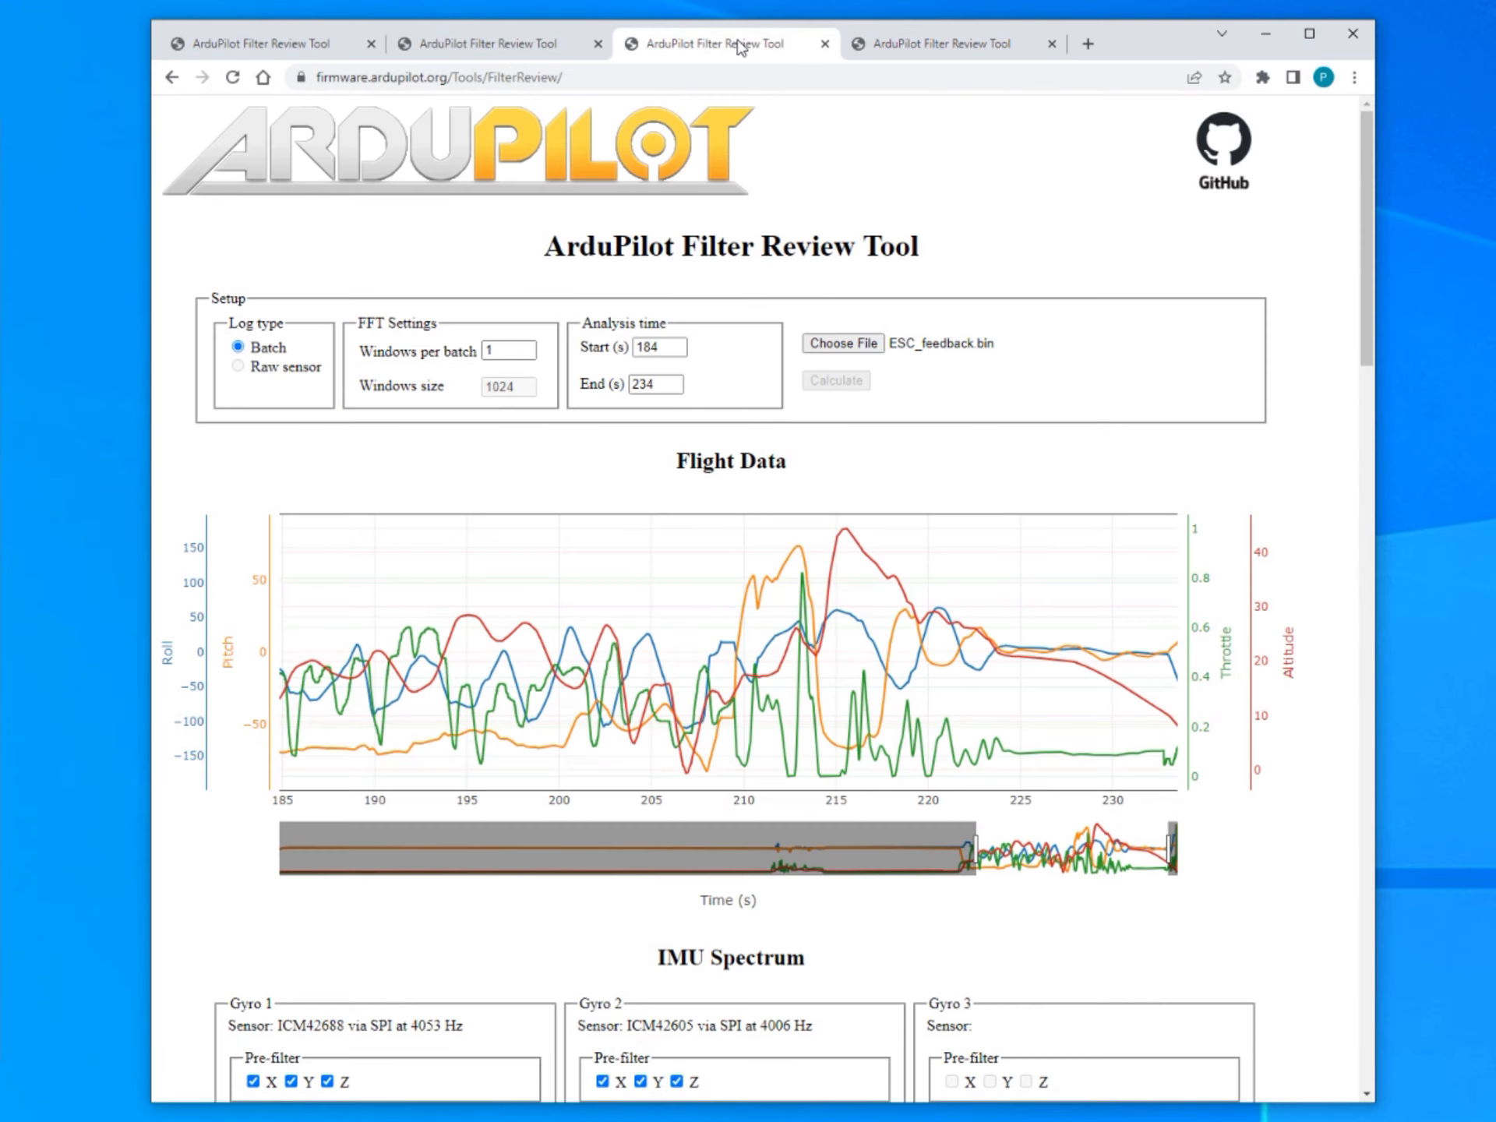
pyautogui.scroll(-10, 655, 518)
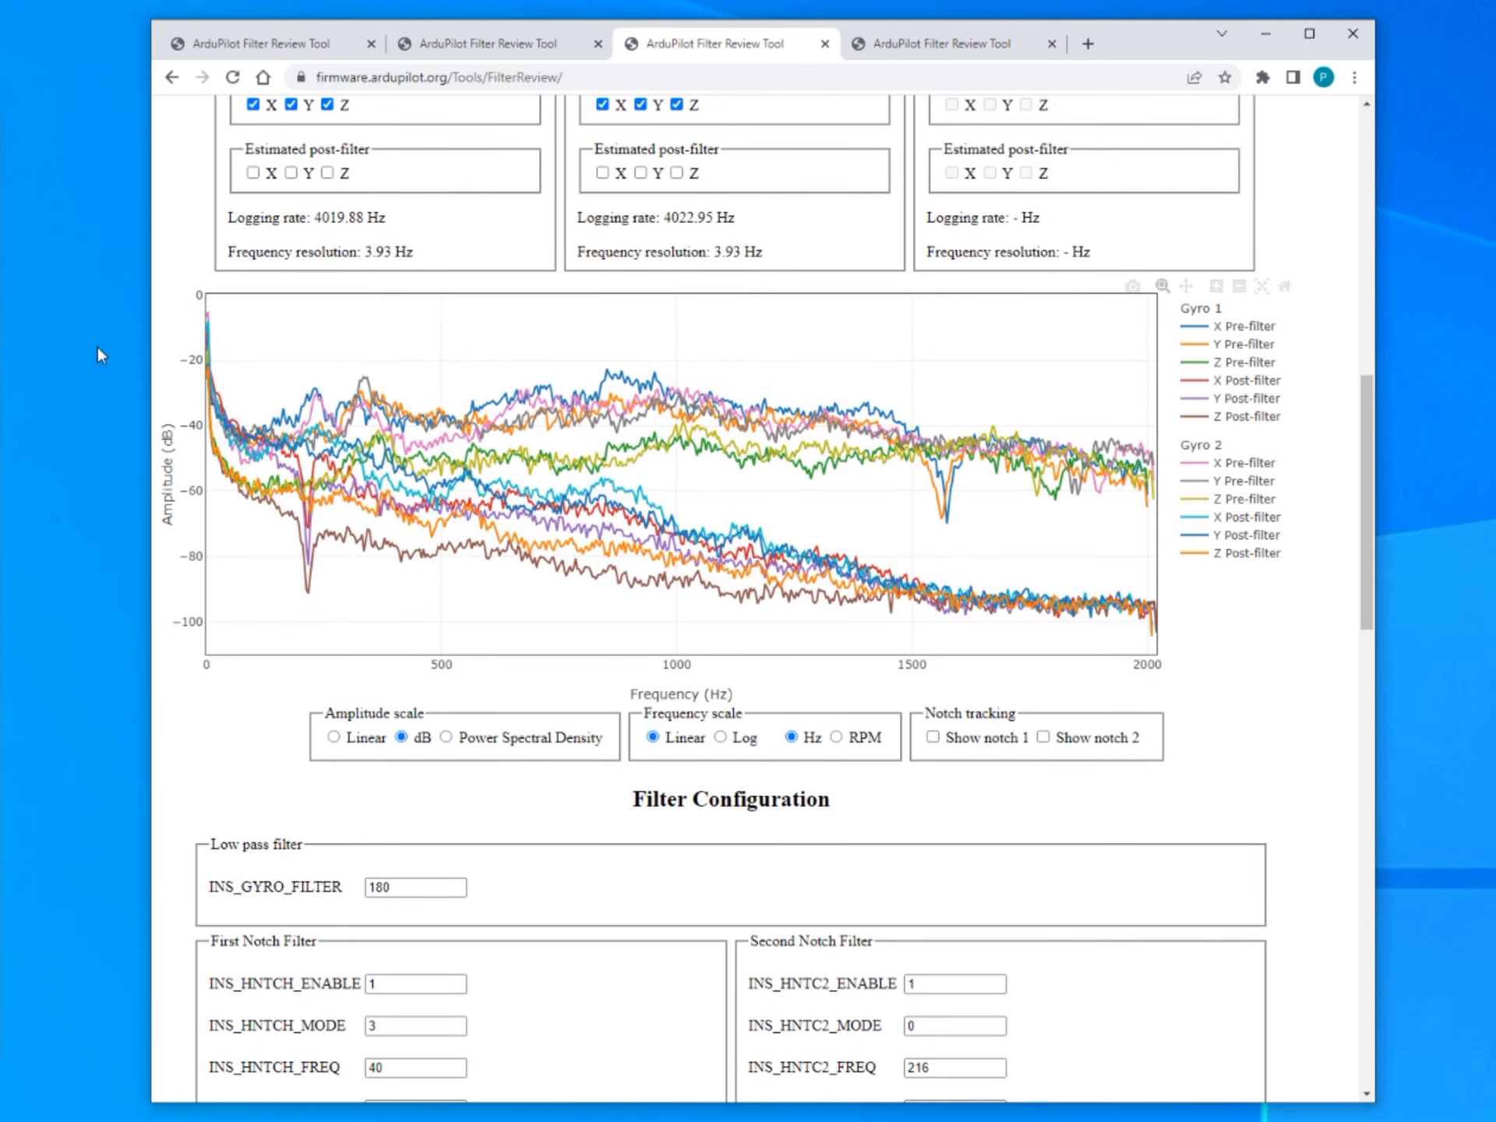
pyautogui.click(483, 52)
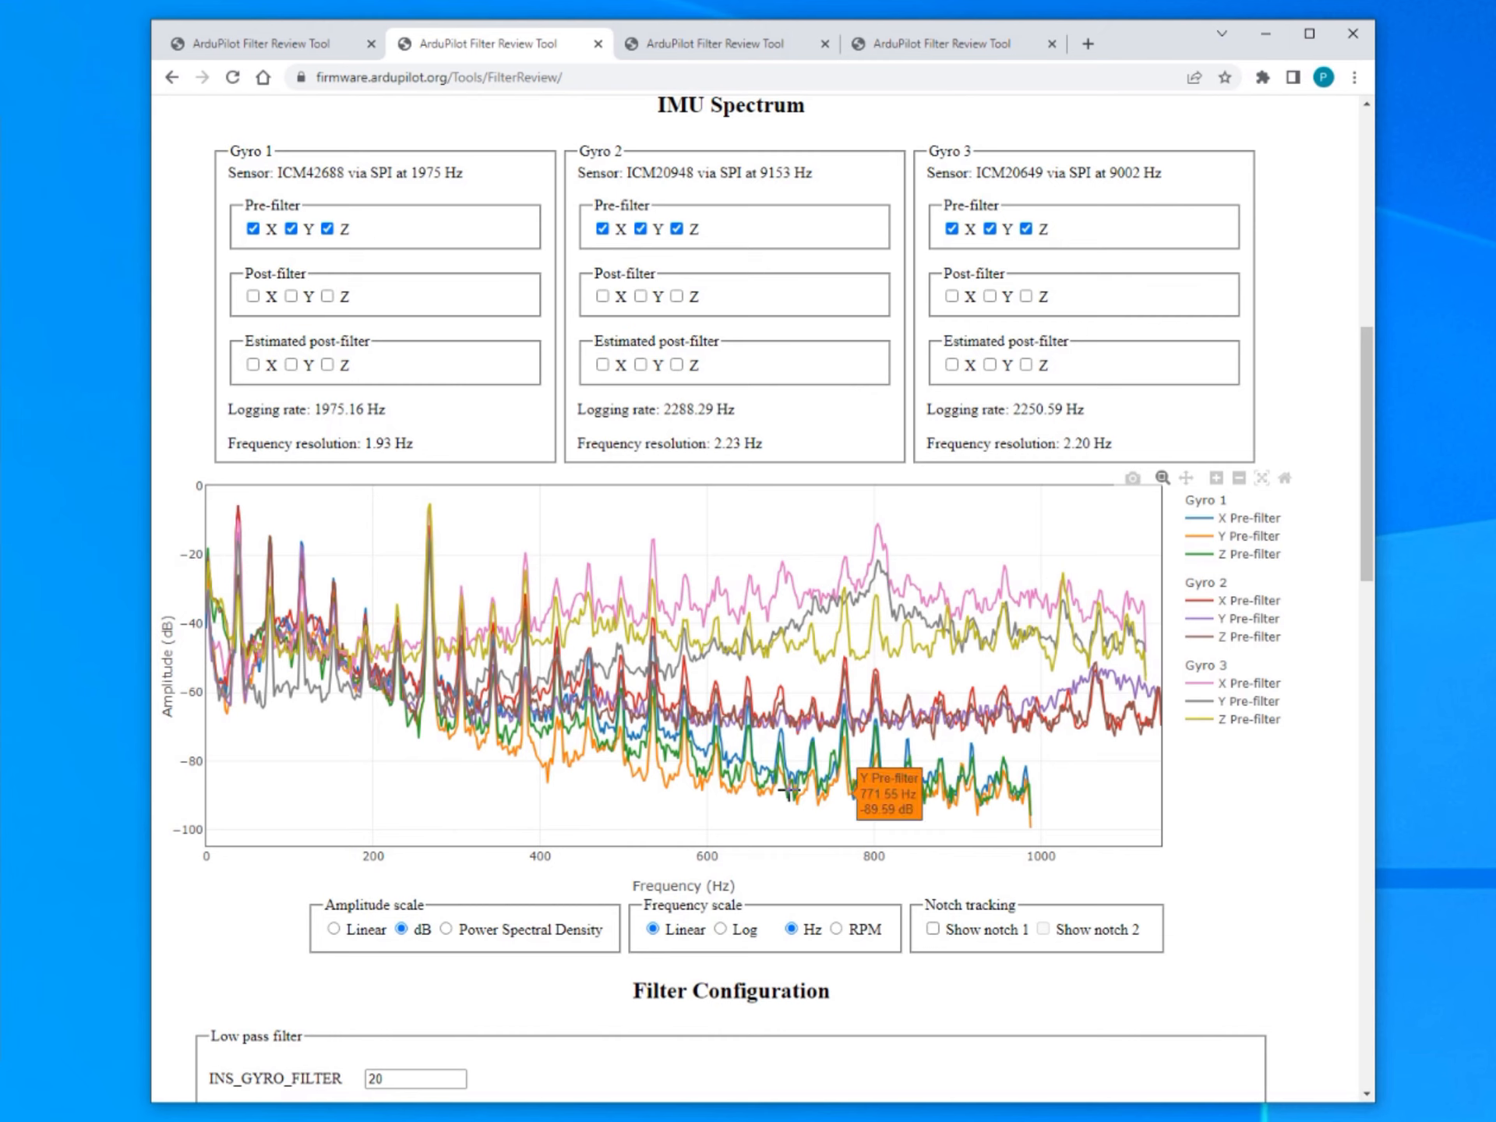
pyautogui.click(280, 47)
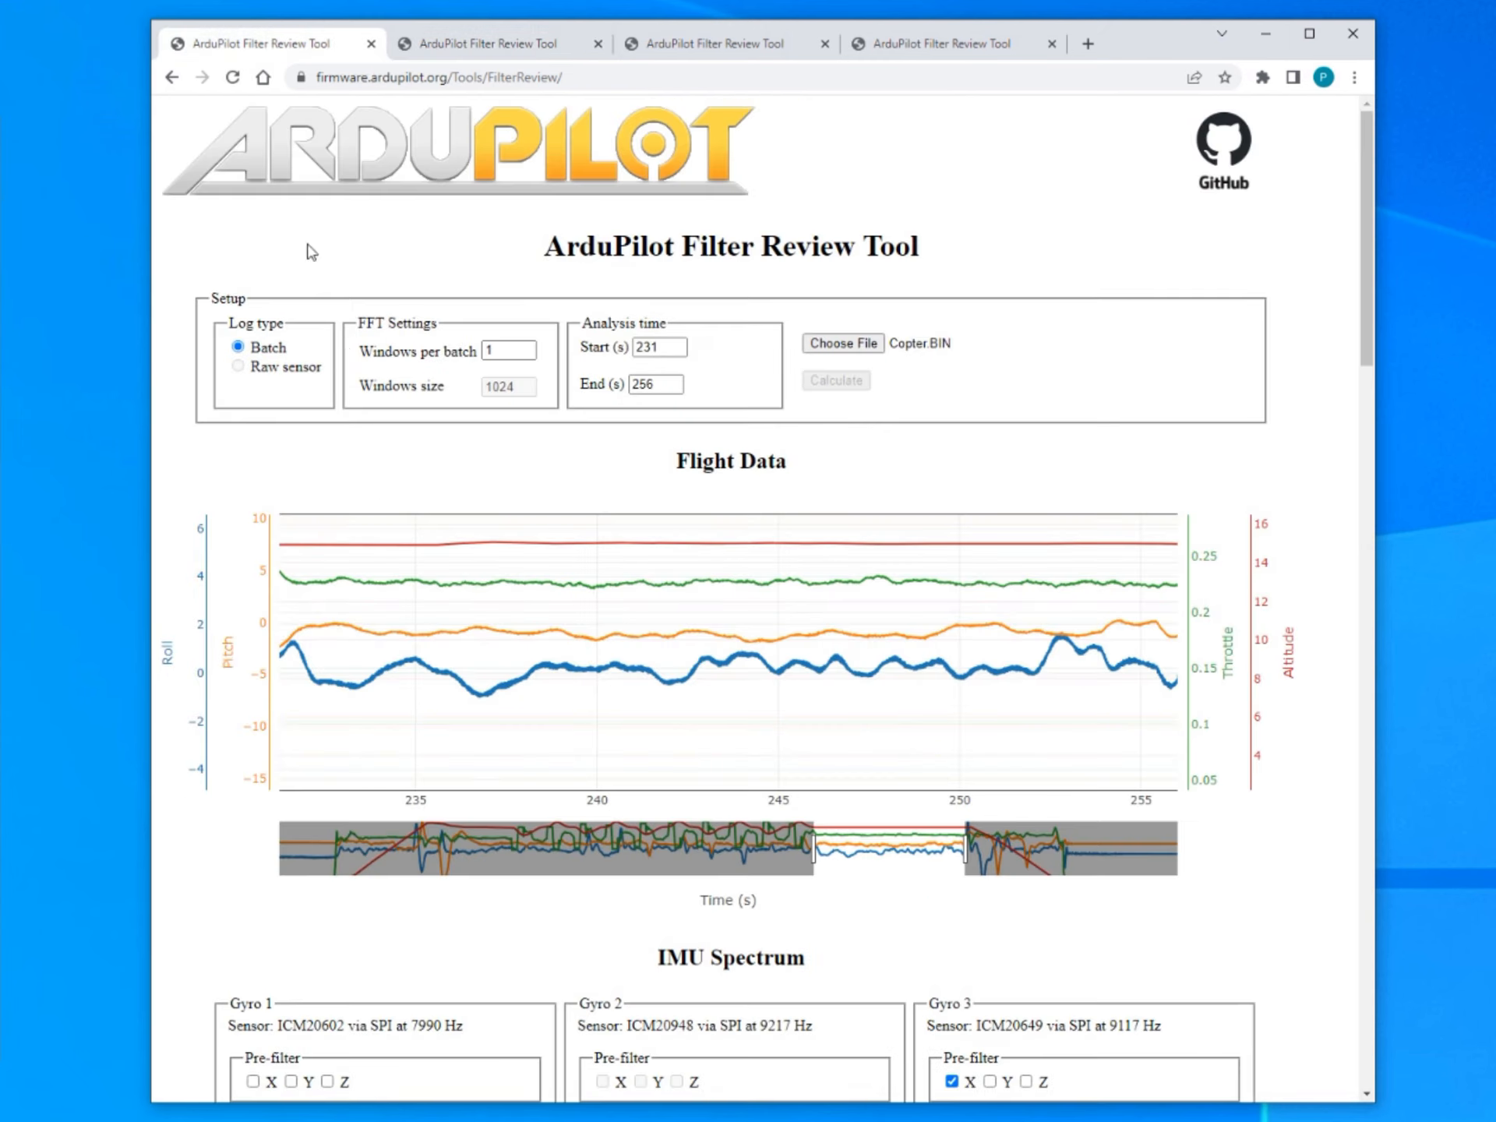
pyautogui.scroll(-10, 601, 534)
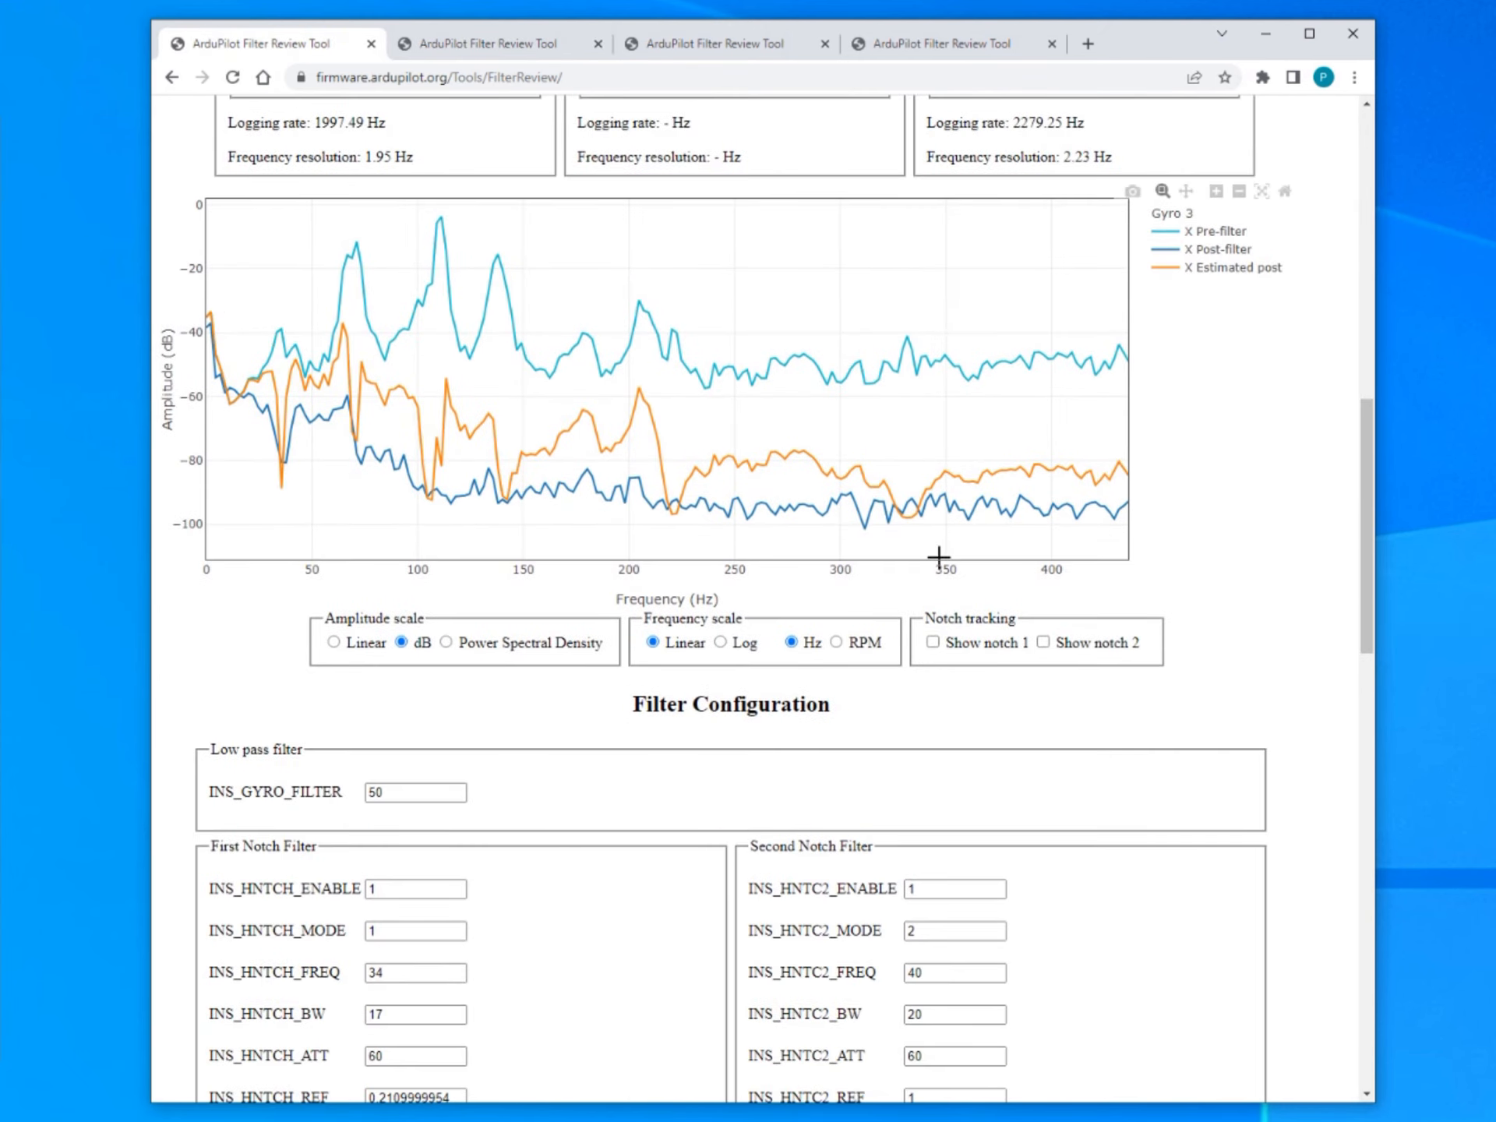
pyautogui.scroll(10, 1098, 539)
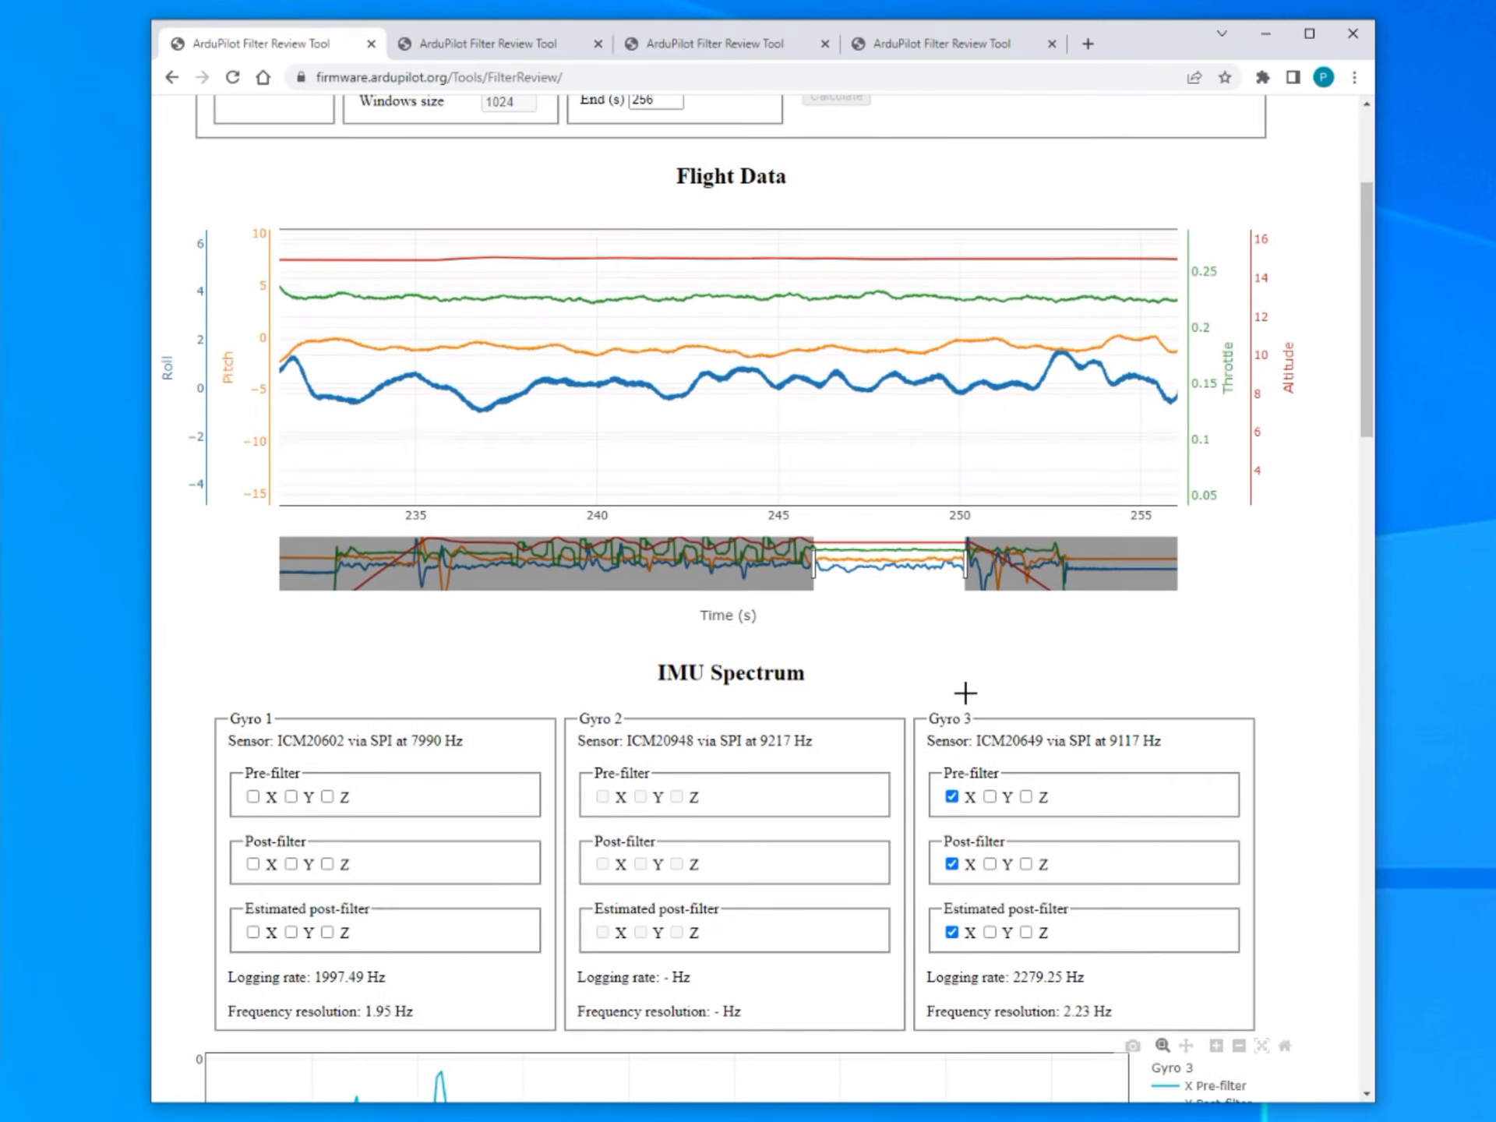
pyautogui.scroll(1, 972, 703)
pyautogui.scroll(-5, 904, 413)
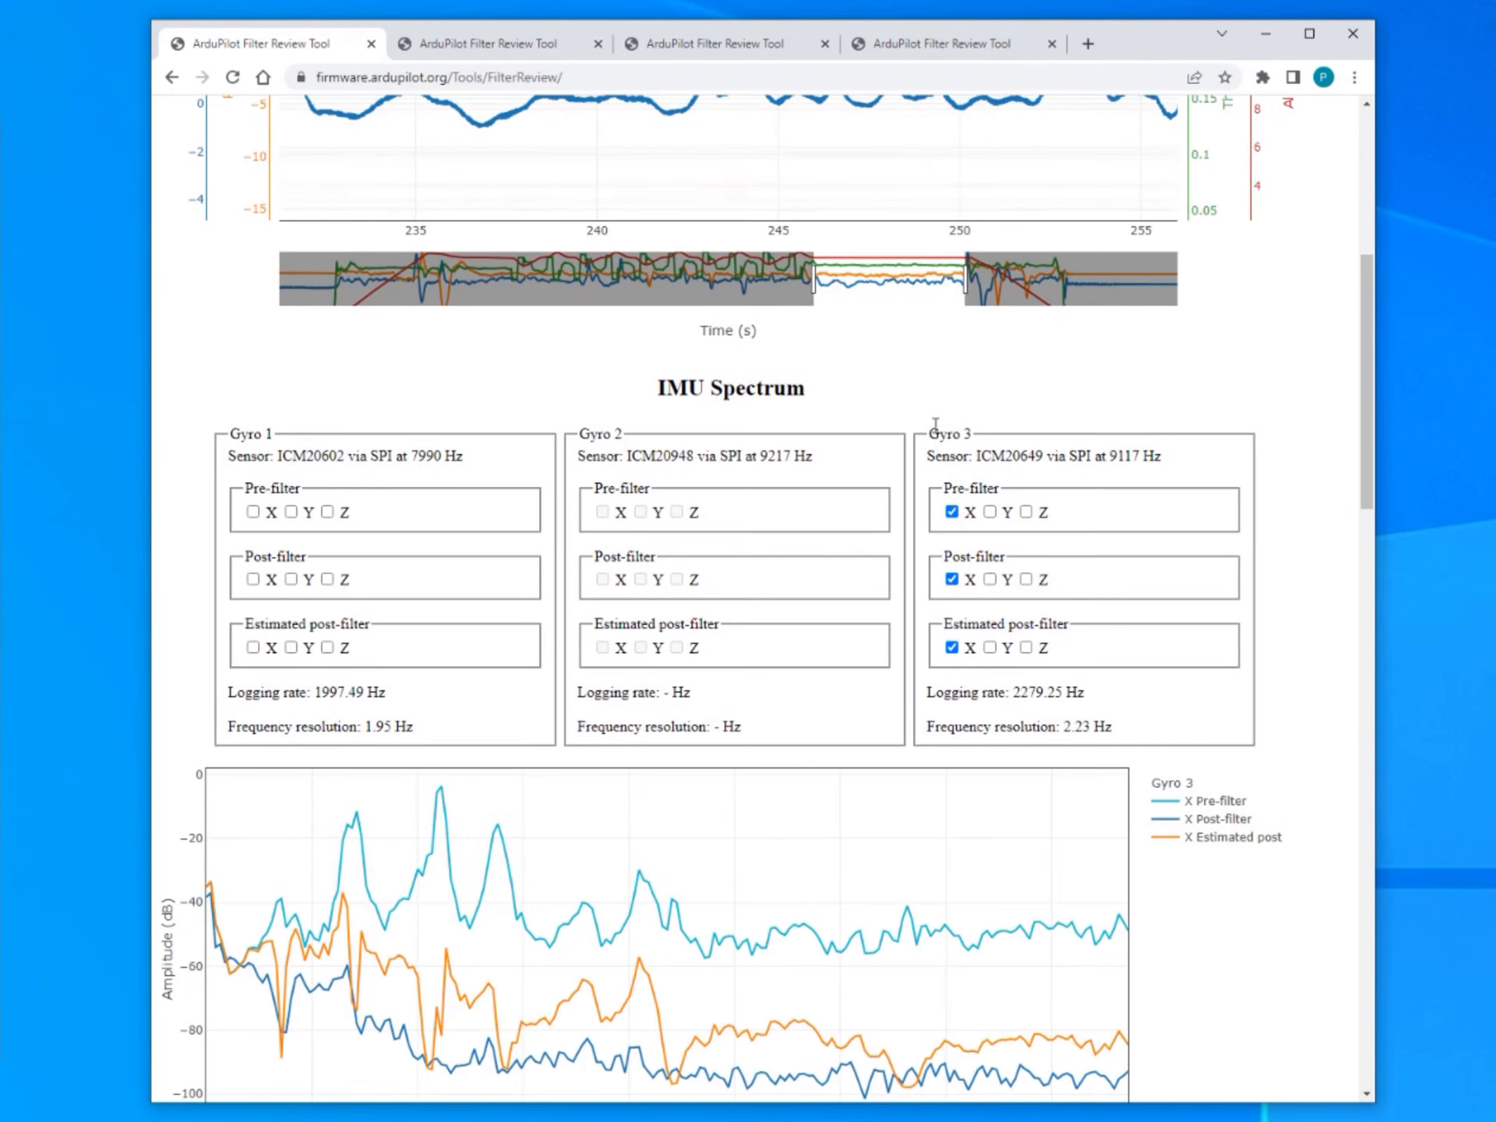
pyautogui.scroll(-4, 863, 657)
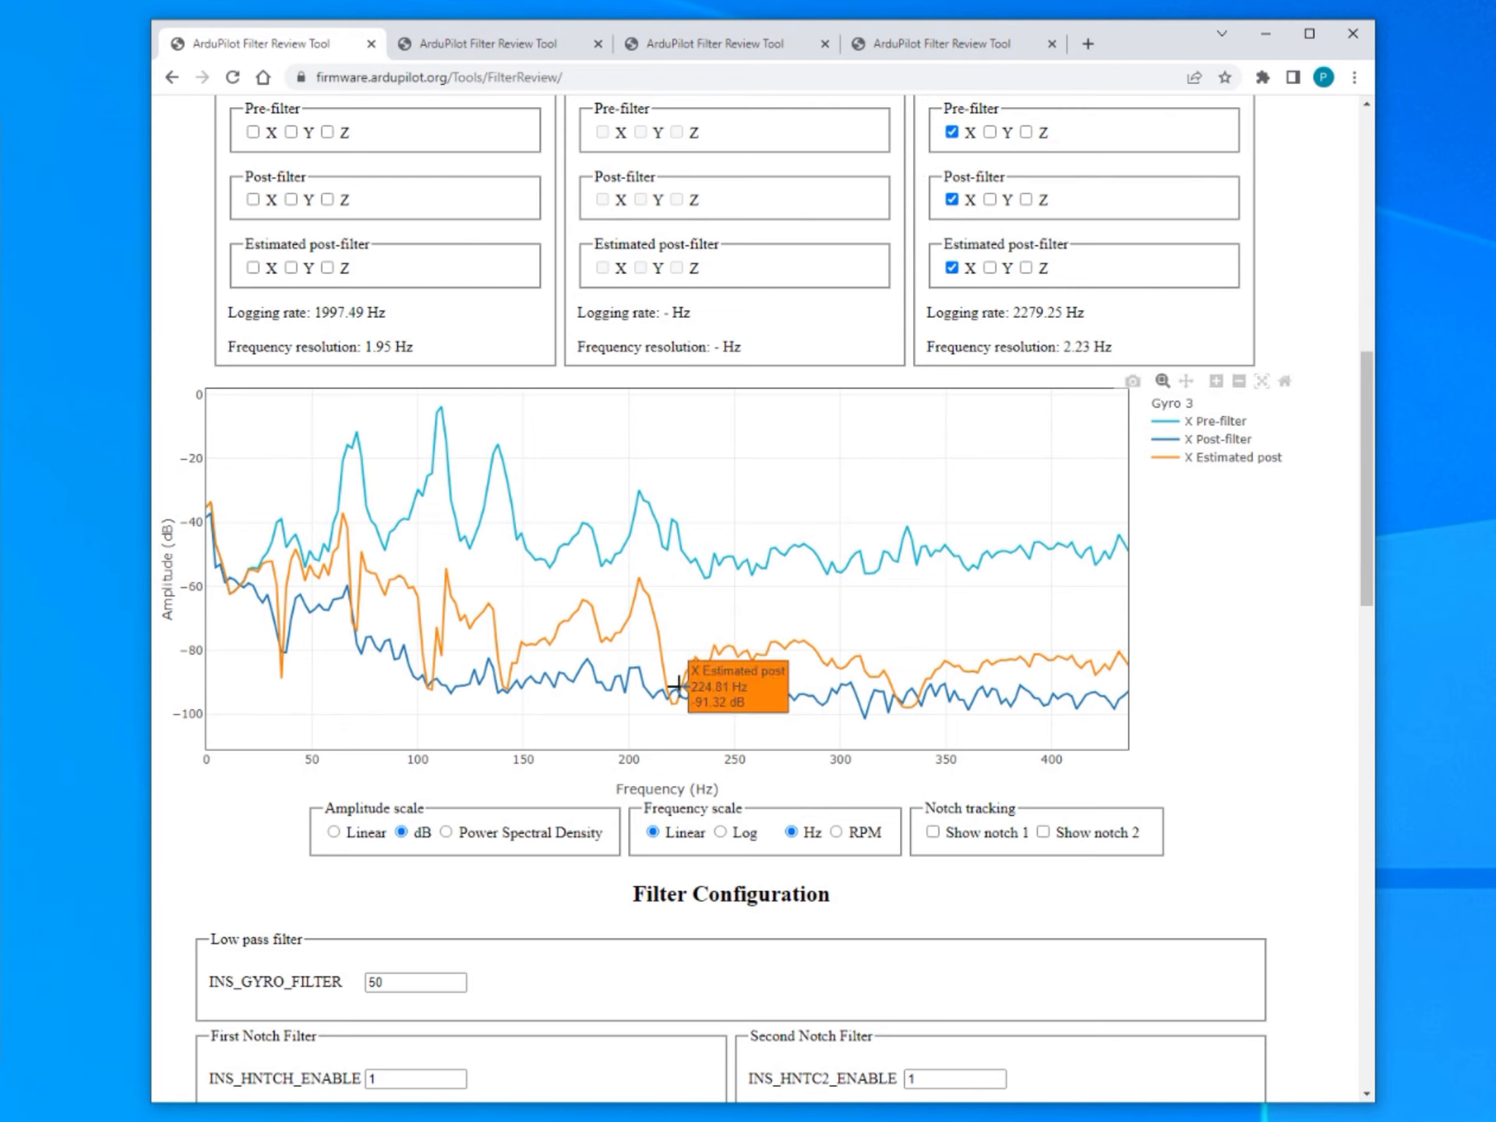
pyautogui.click(940, 53)
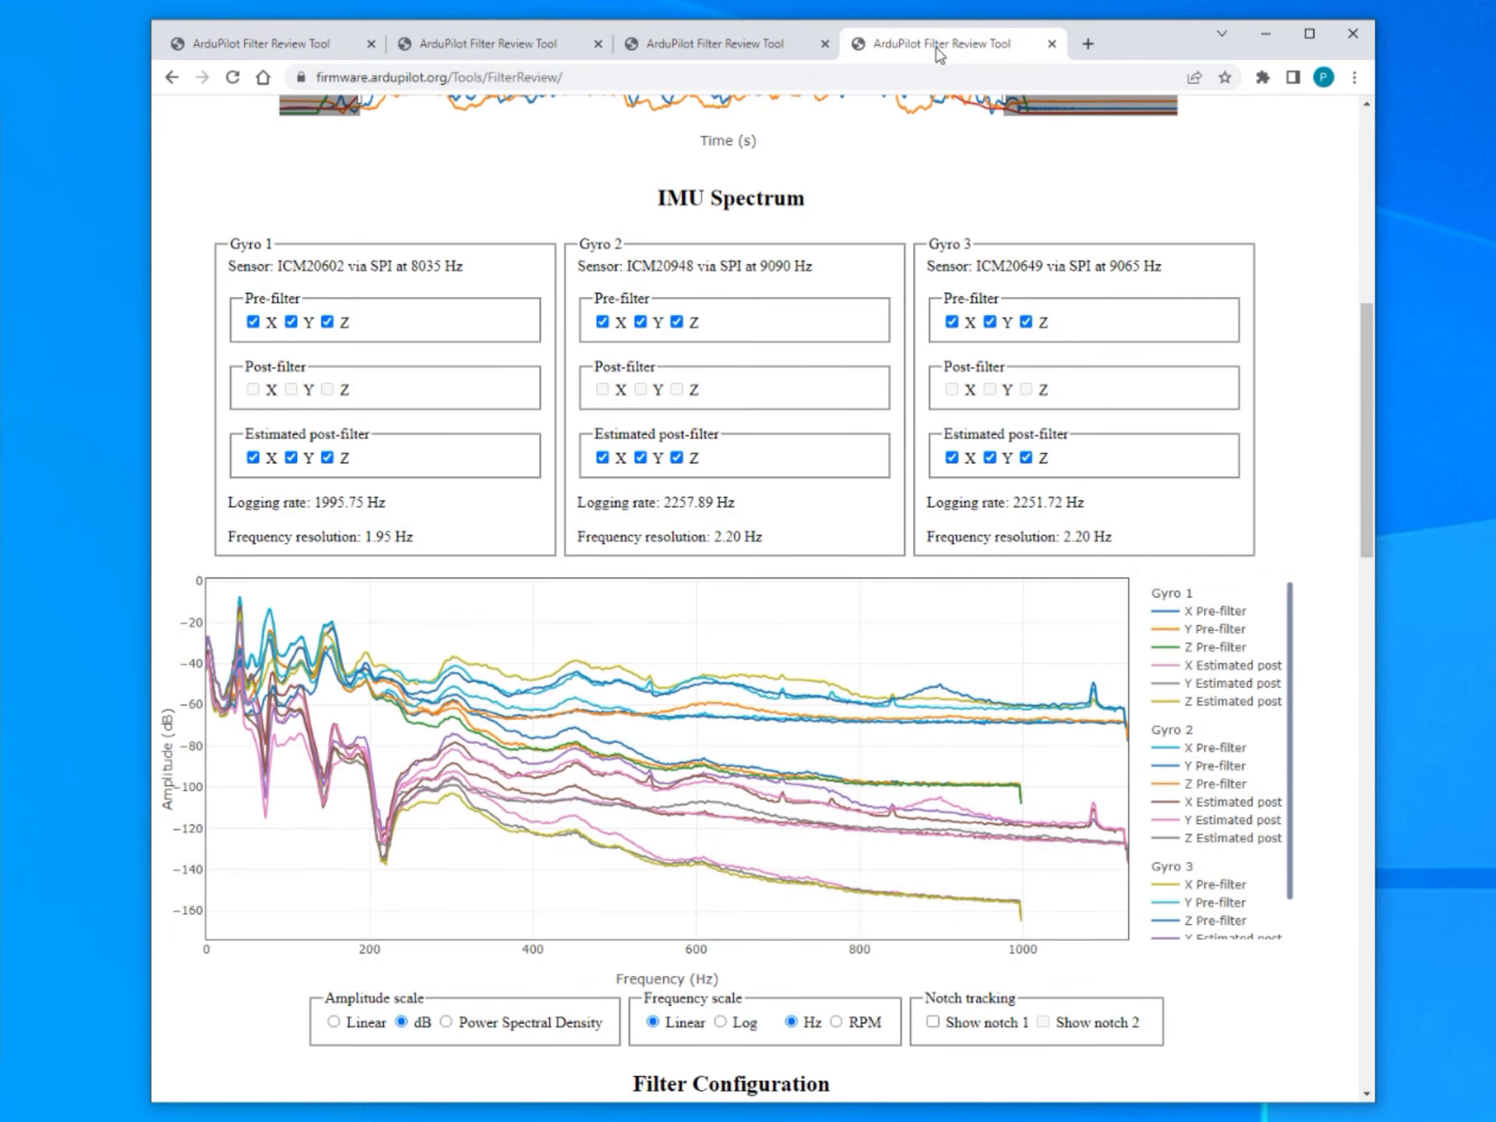
pyautogui.scroll(2, 684, 772)
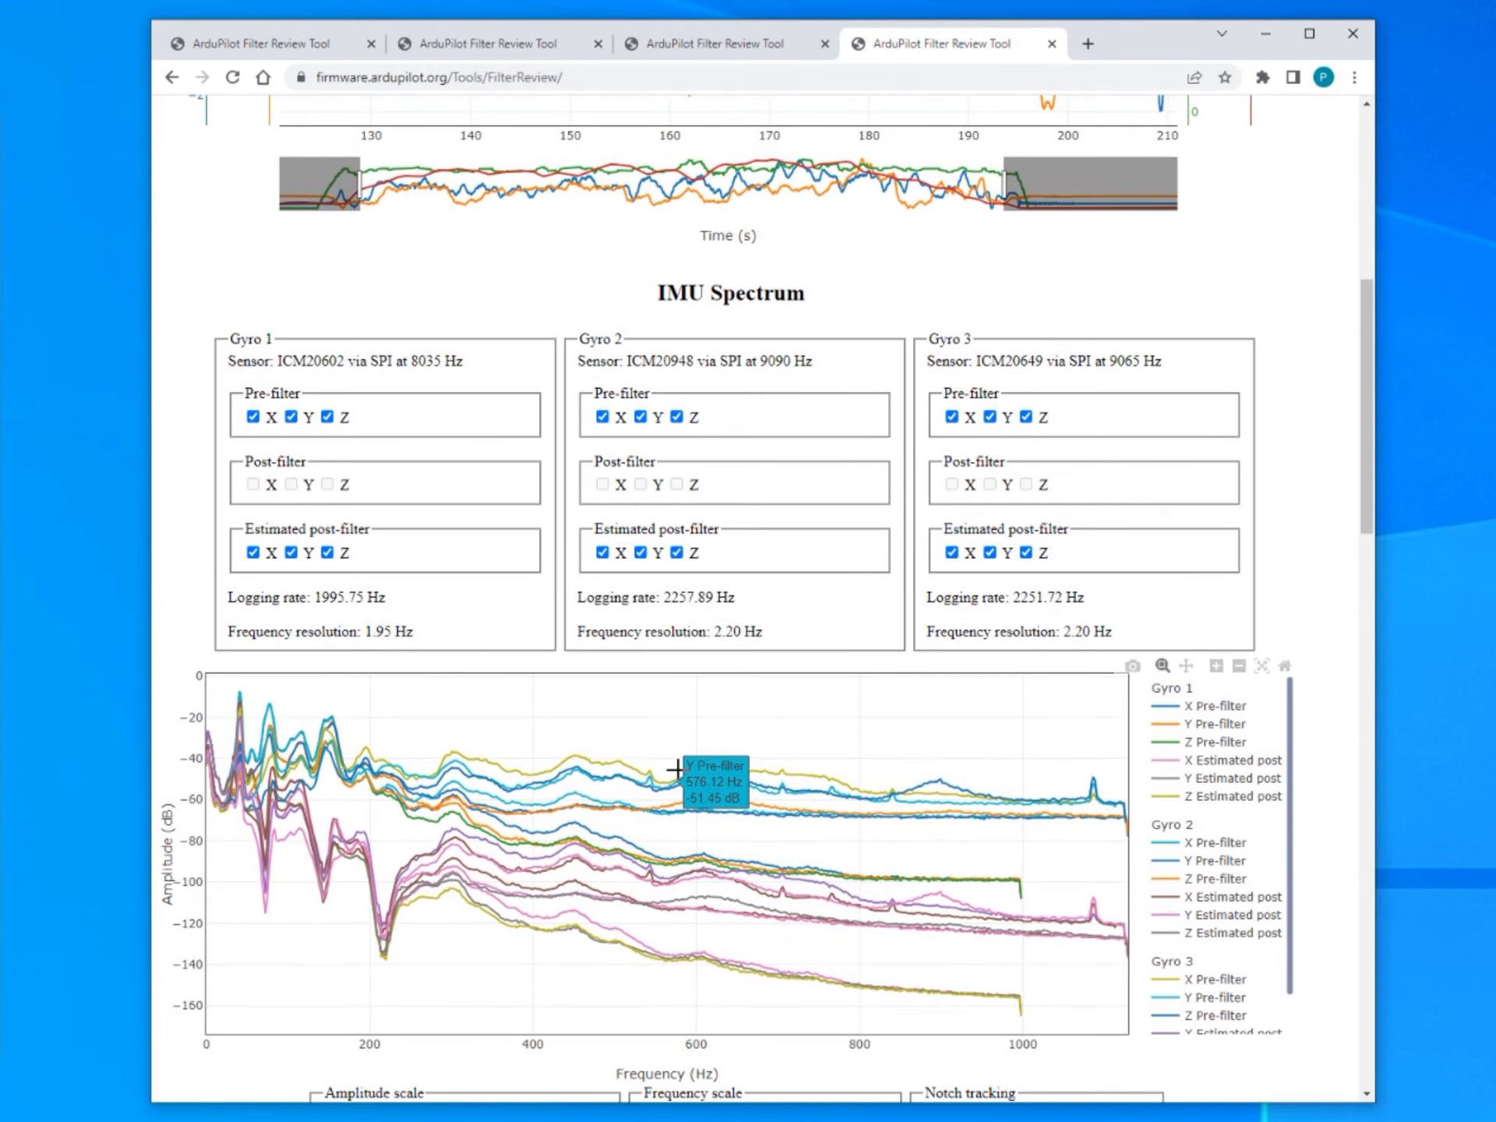
# Zoom the Copter2.bin spectrogram to about 164–175 s and 0–375 Hz, examine the notch harmonic lines, and restore the full range.
pyautogui.scroll(-5, 683, 771)
pyautogui.scroll(-10, 682, 772)
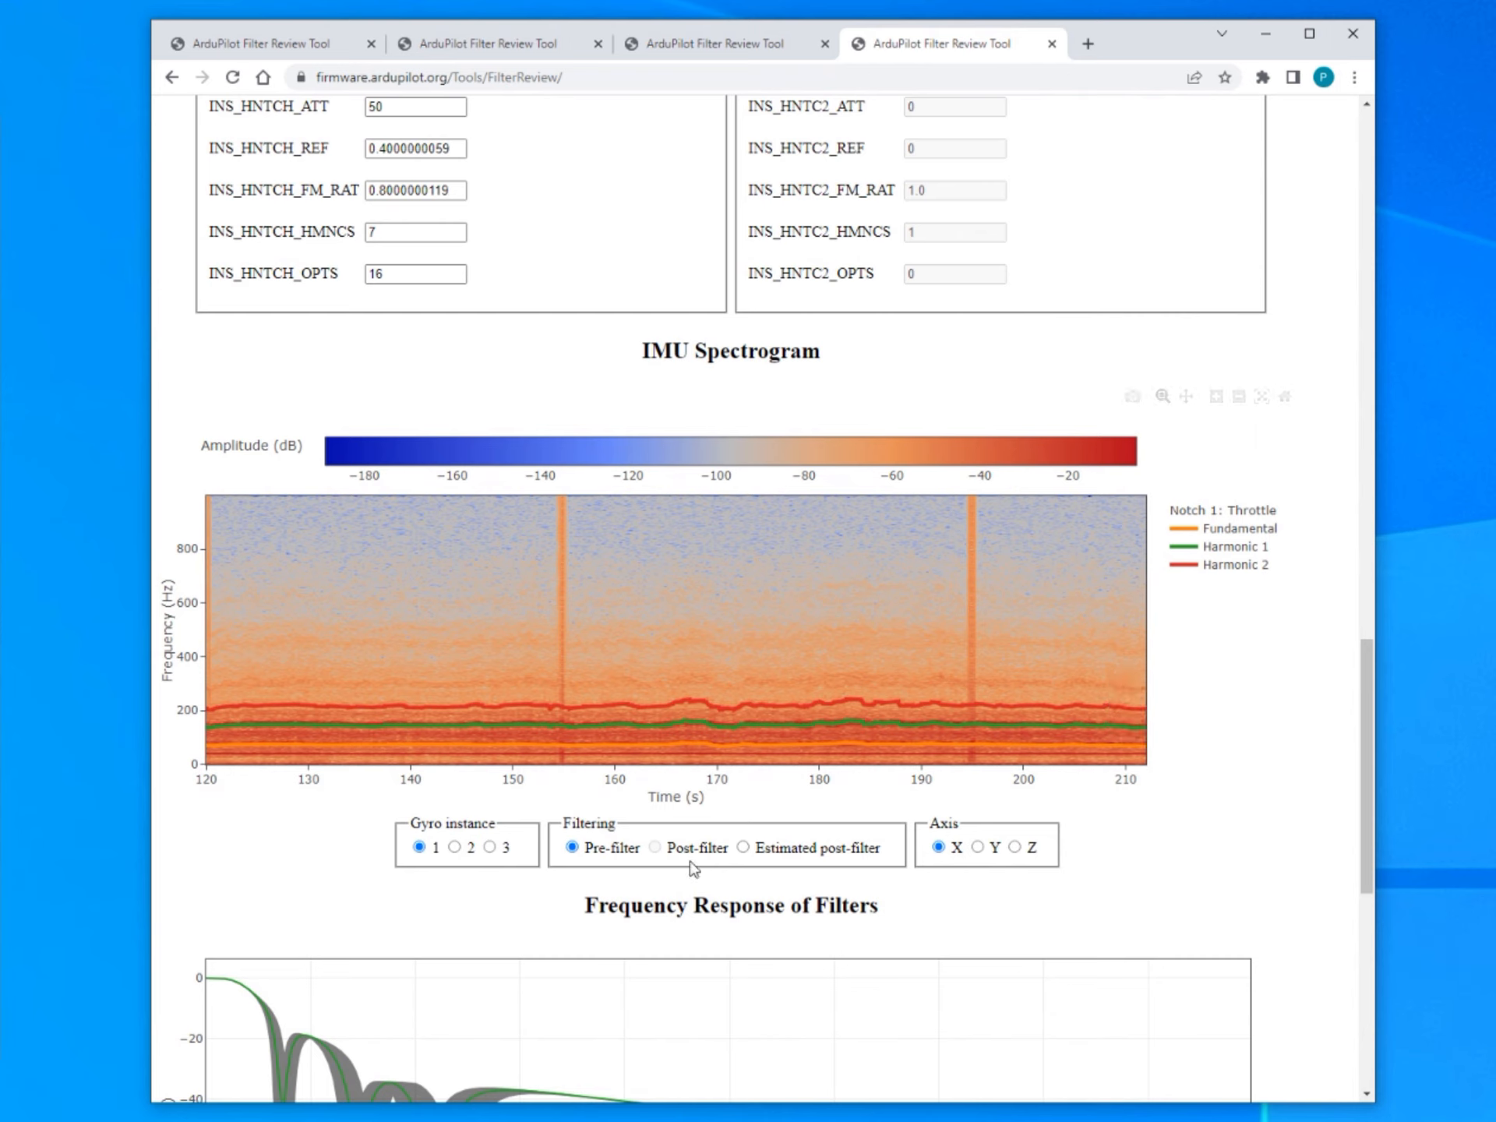
pyautogui.moveTo(658, 664); pyautogui.dragTo(771, 780)
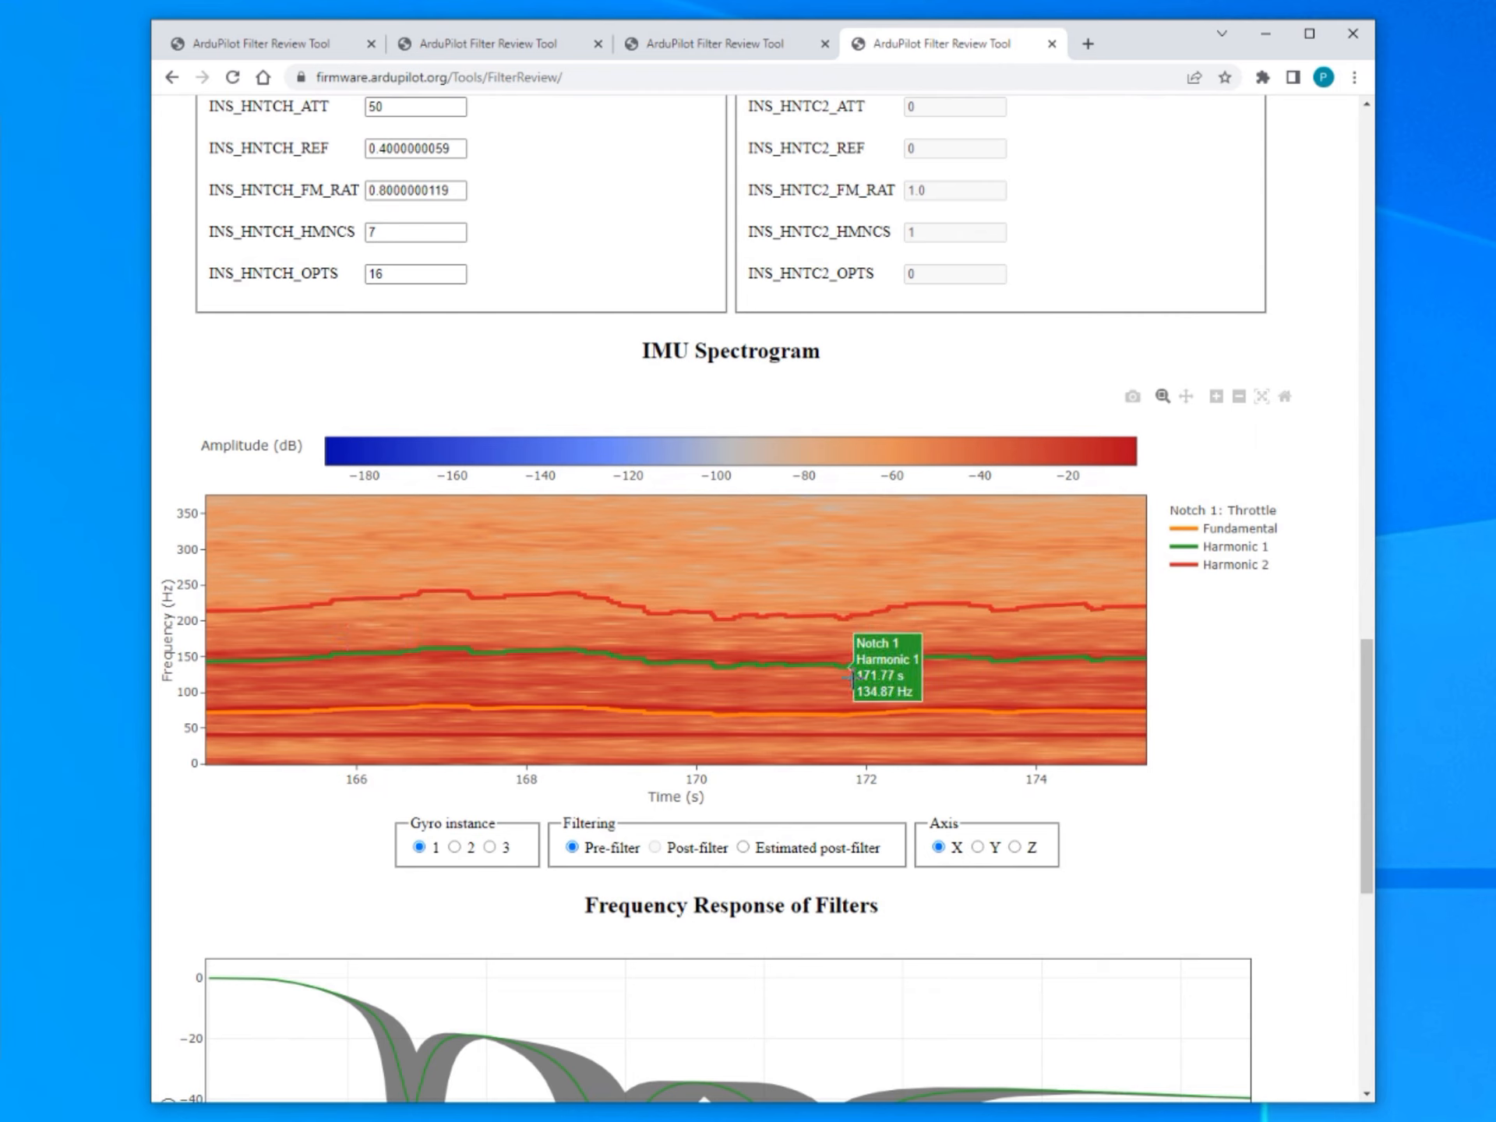
pyautogui.click(1285, 397)
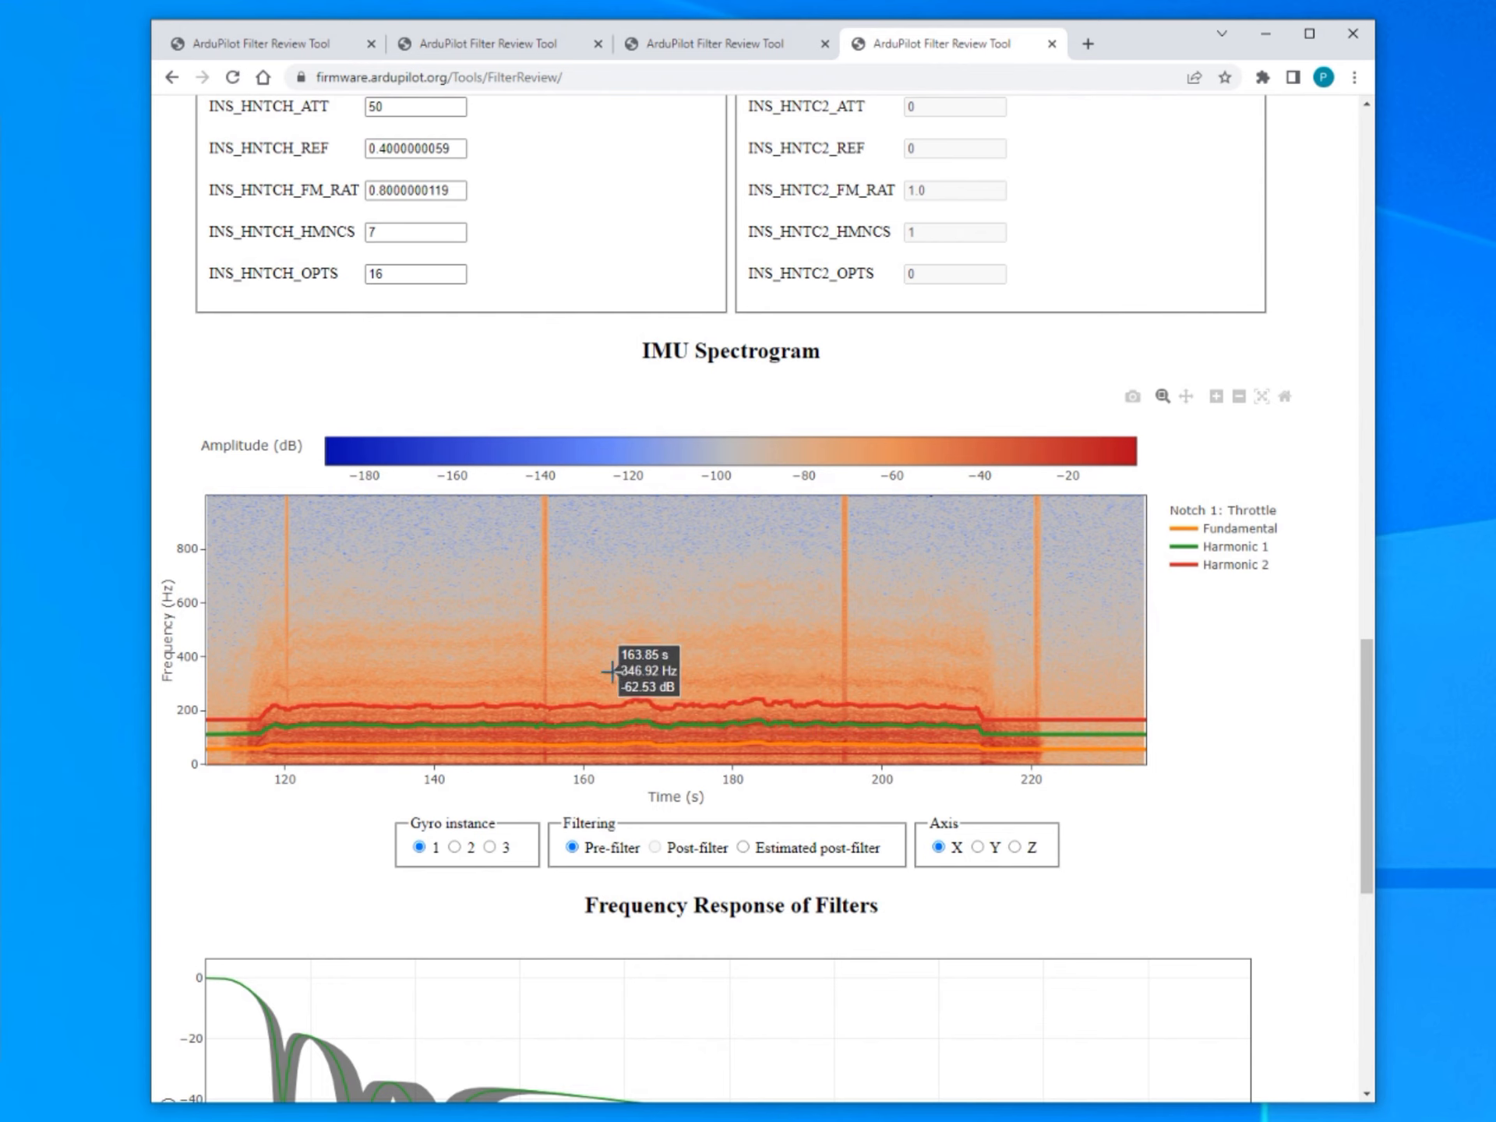
# Compare the spectrogram's throttle notch lines with the amplitude and phase response of the filters.
pyautogui.scroll(3, 766, 795)
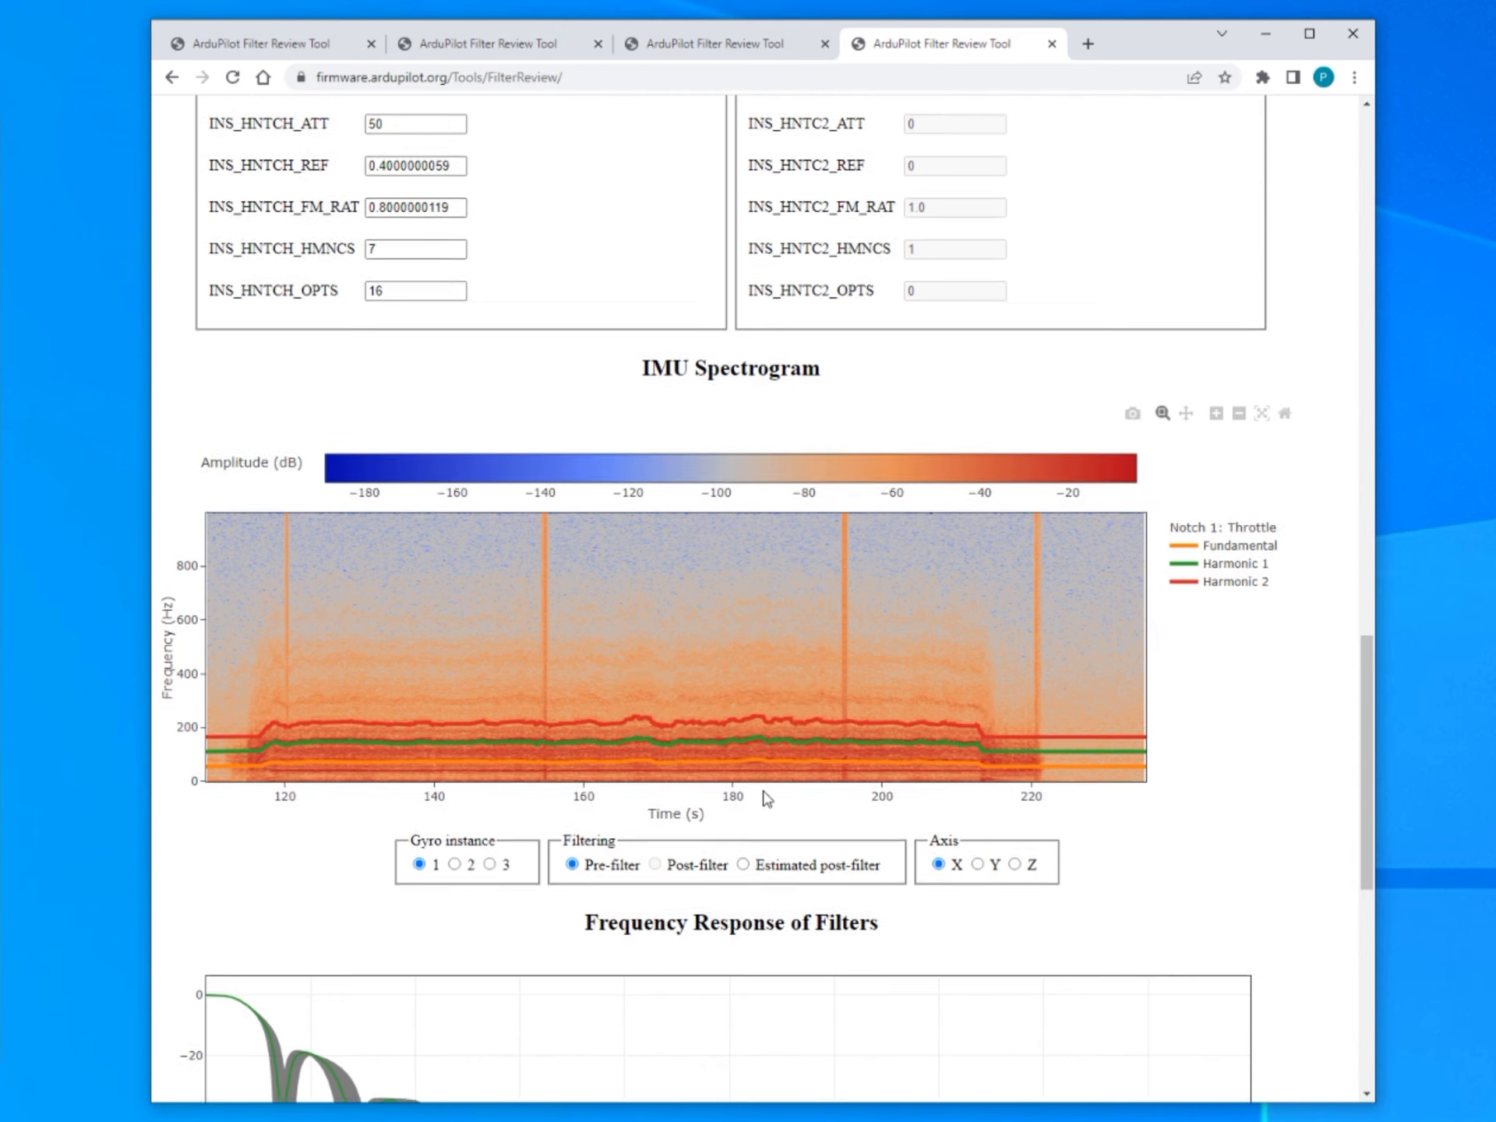
pyautogui.scroll(-12, 758, 879)
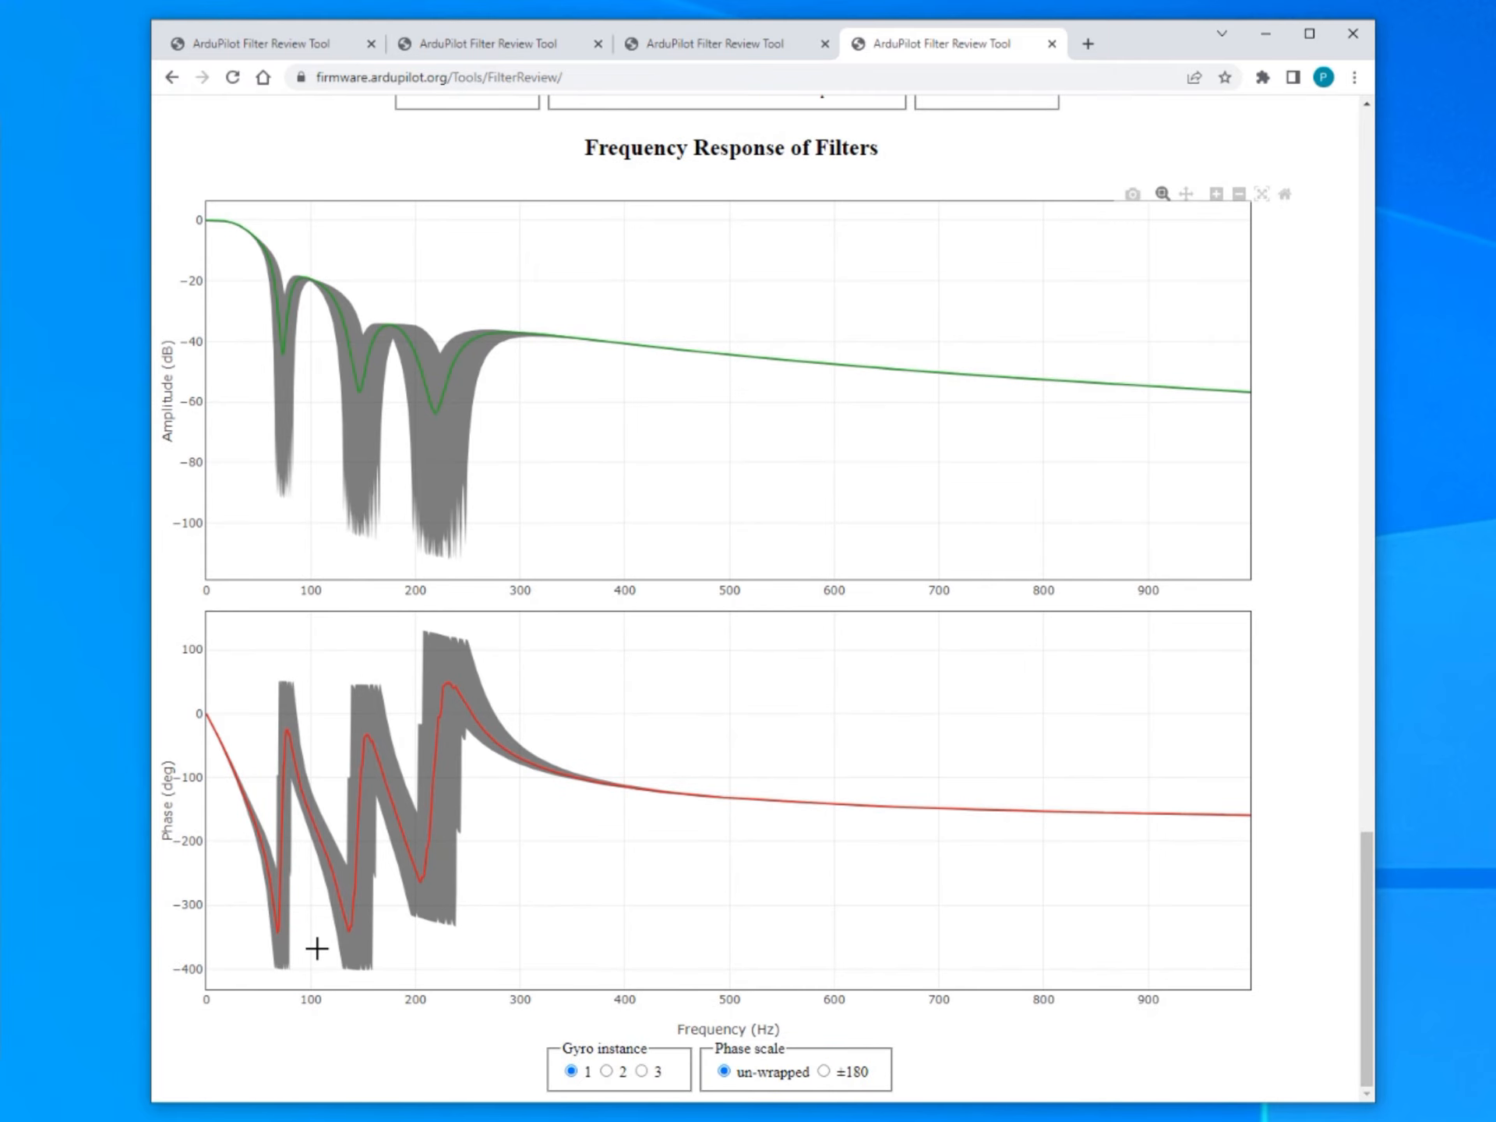
pyautogui.scroll(20, 654, 945)
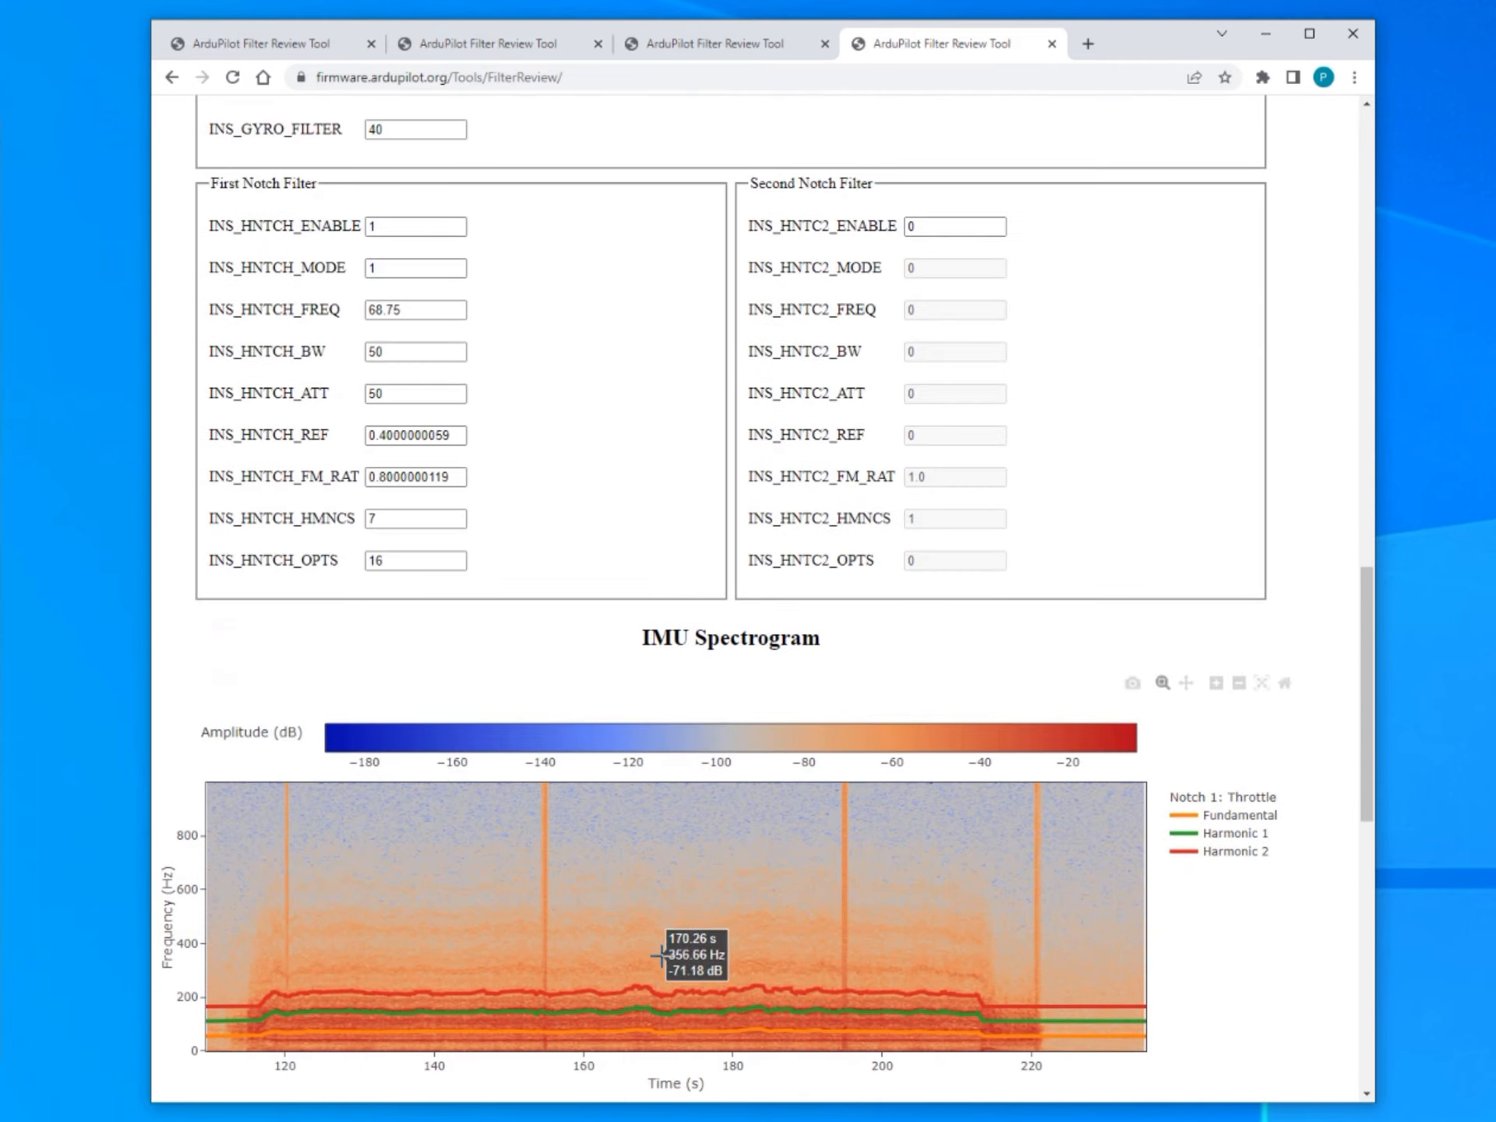
pyautogui.scroll(9, 674, 990)
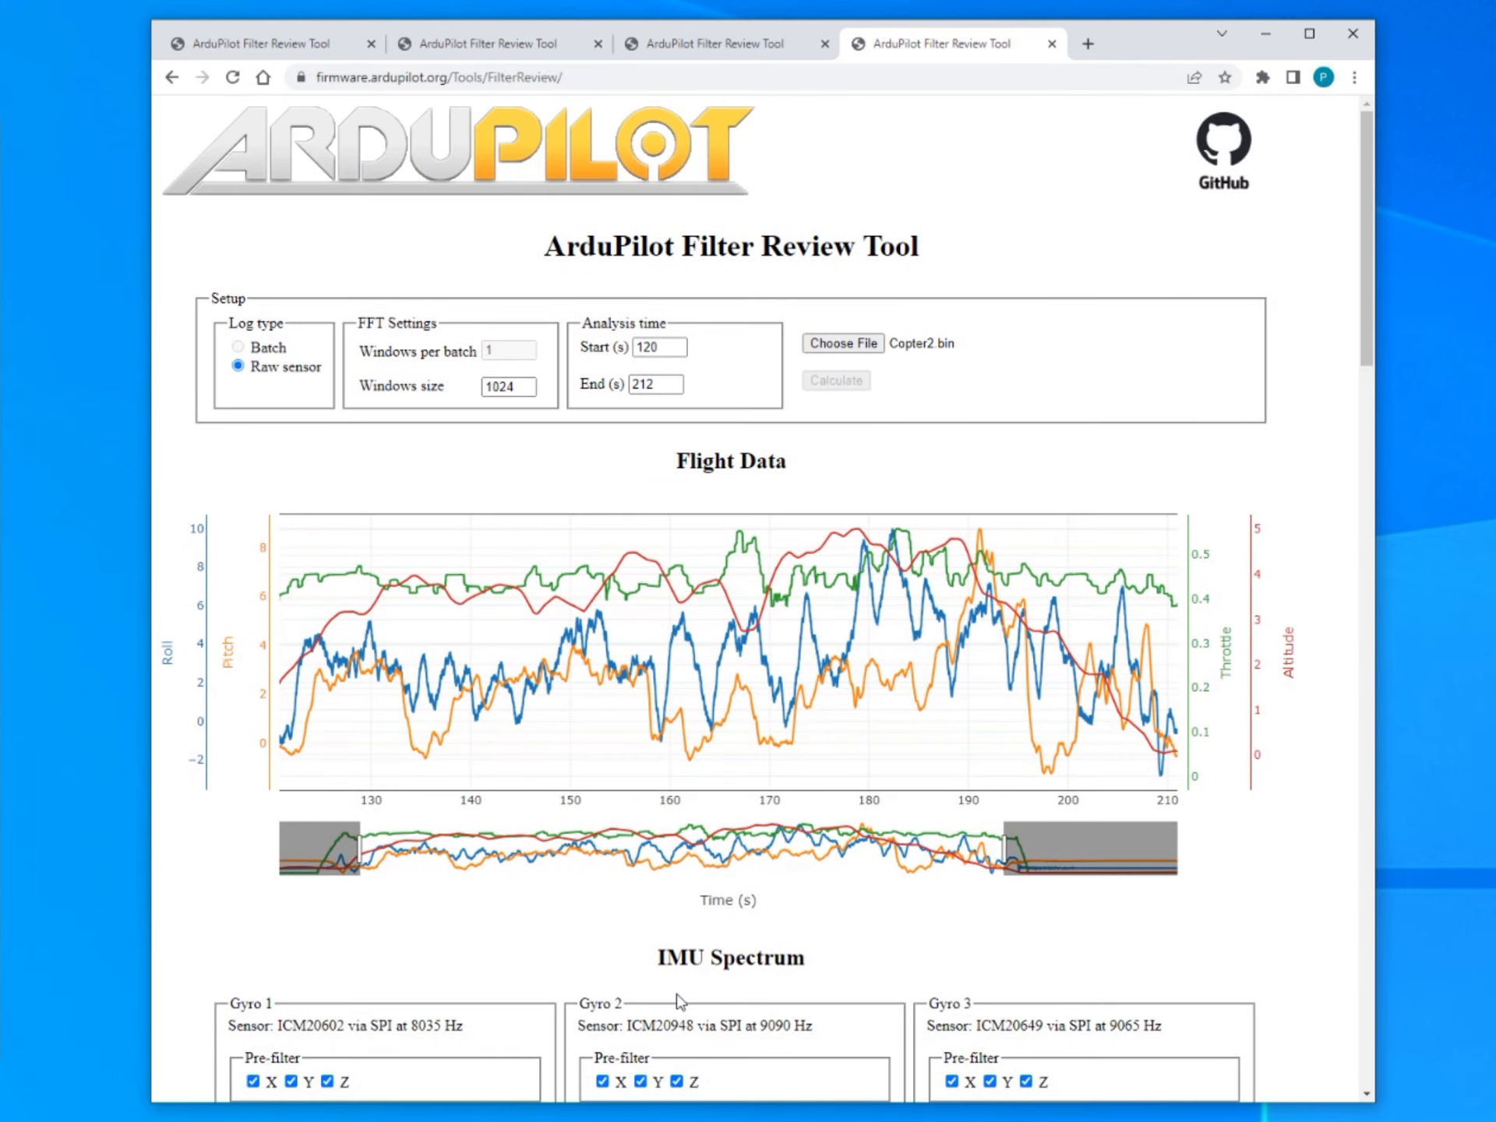
# Review the Copter2.bin flight data, the sensor details and spectra of the three gyros, and the filter configuration.
pyautogui.moveTo(793, 748)
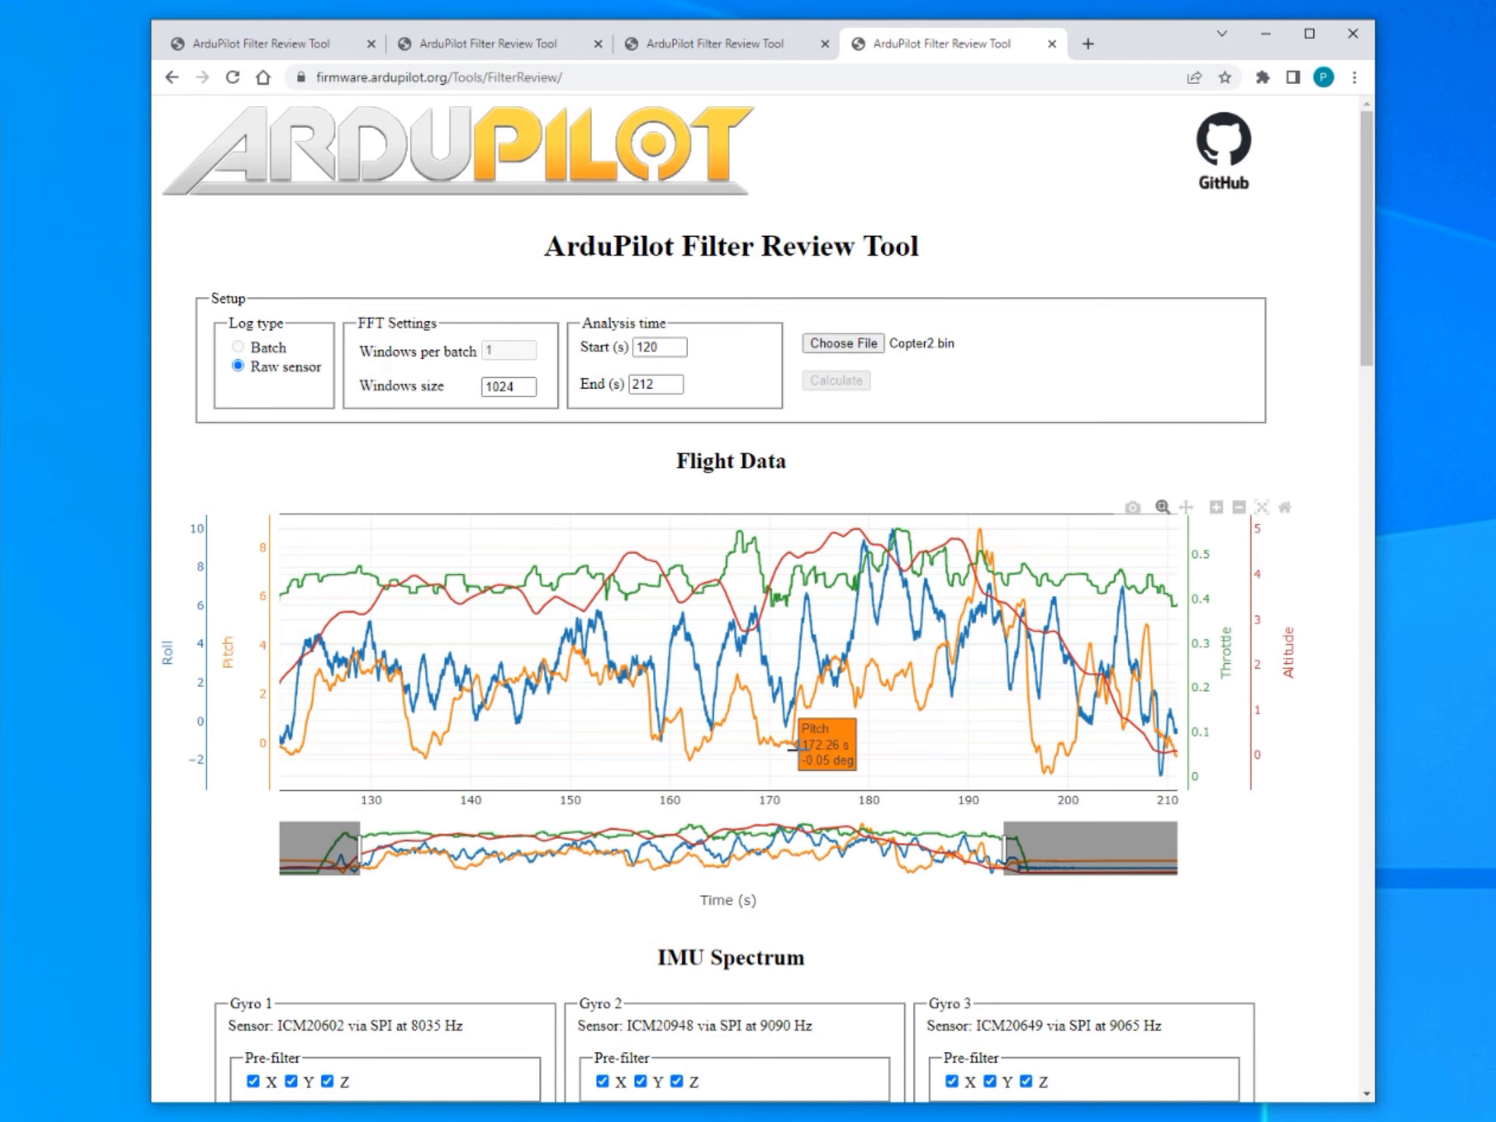
pyautogui.scroll(-7, 793, 748)
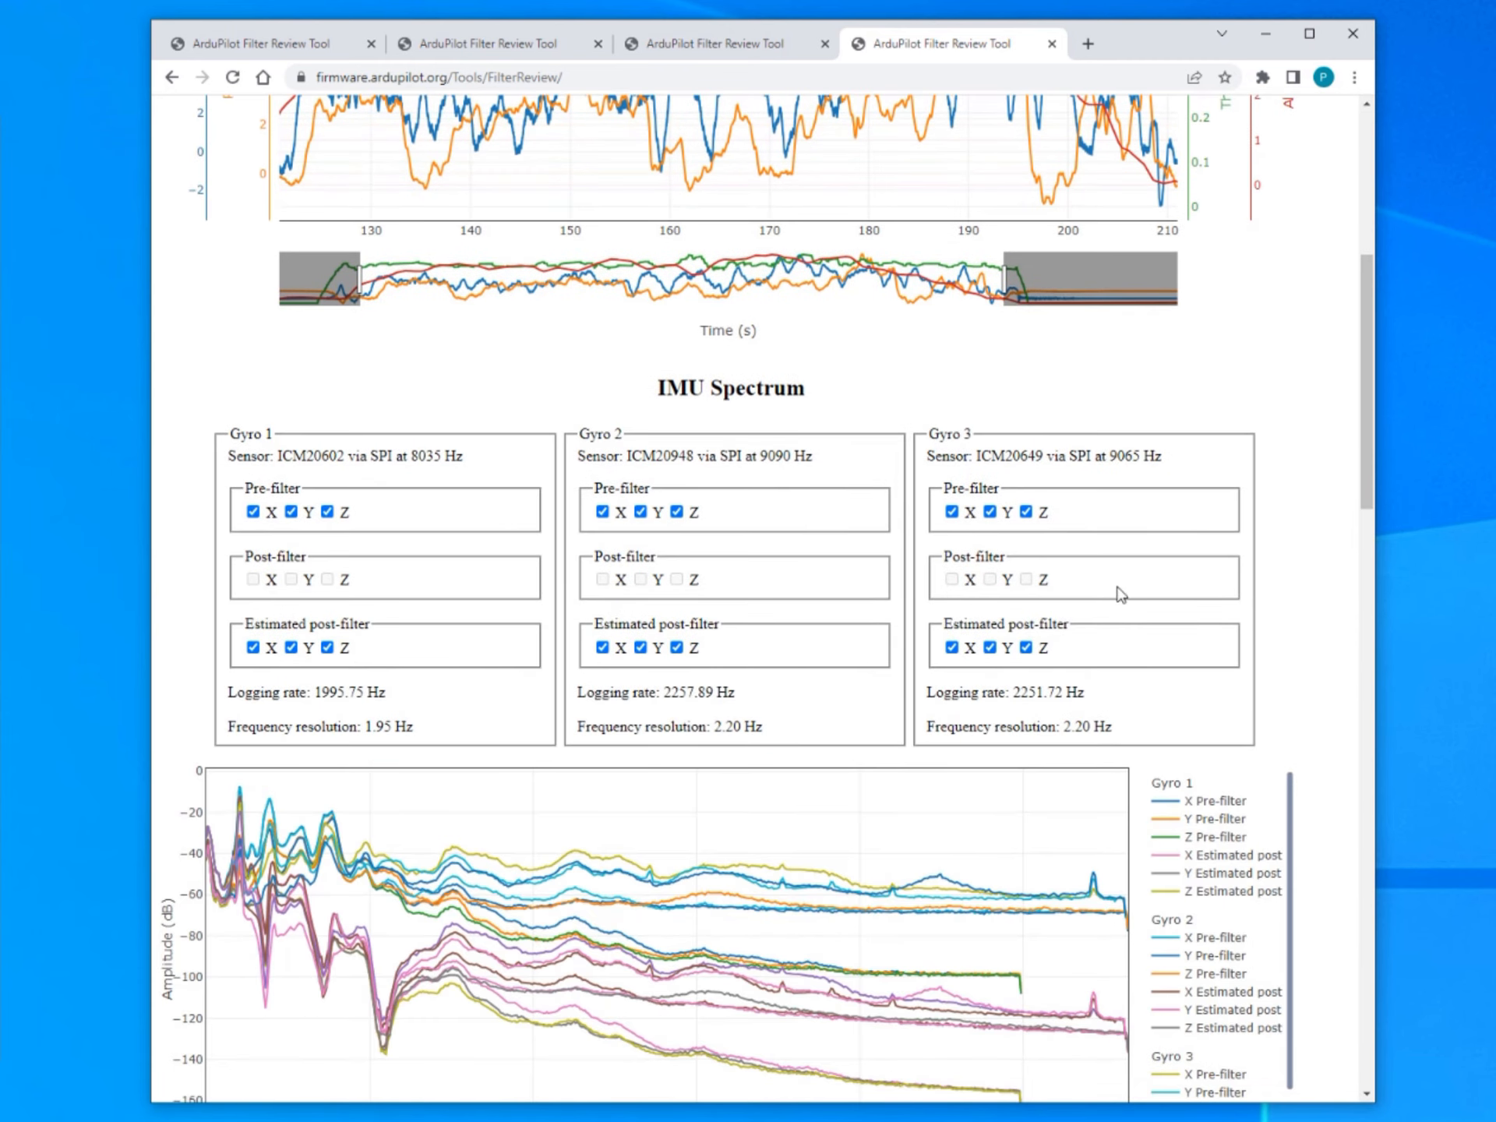
pyautogui.scroll(-4, 1027, 613)
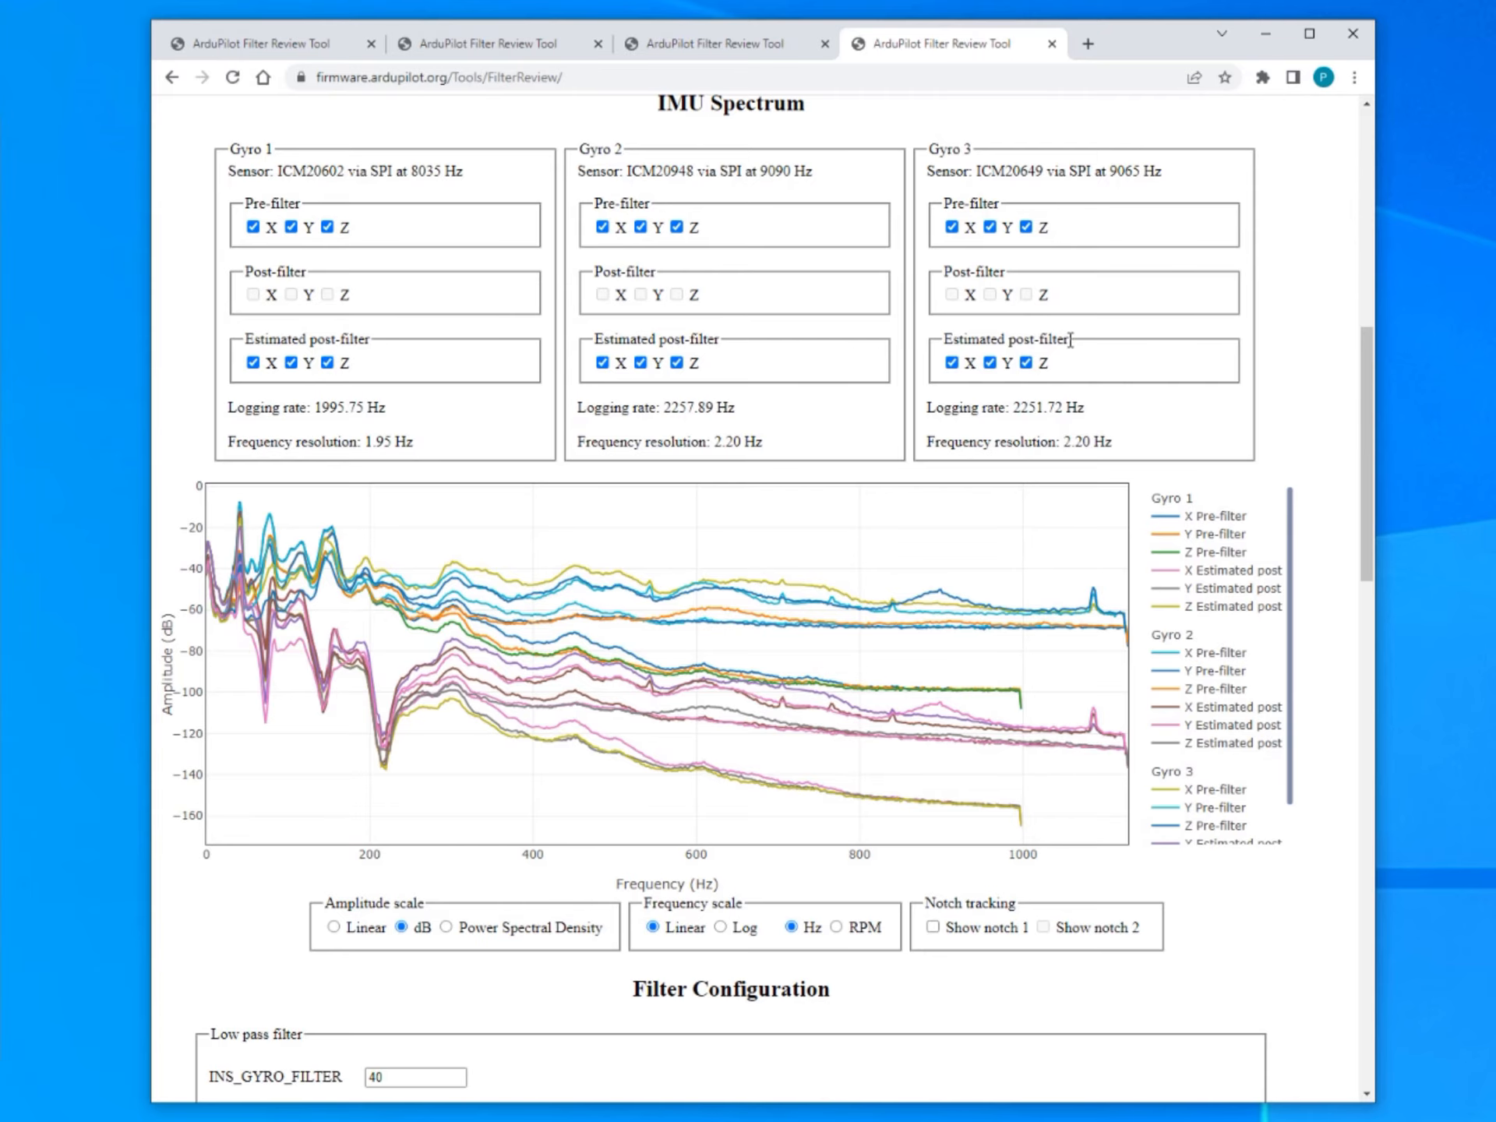
pyautogui.scroll(-9, 1008, 488)
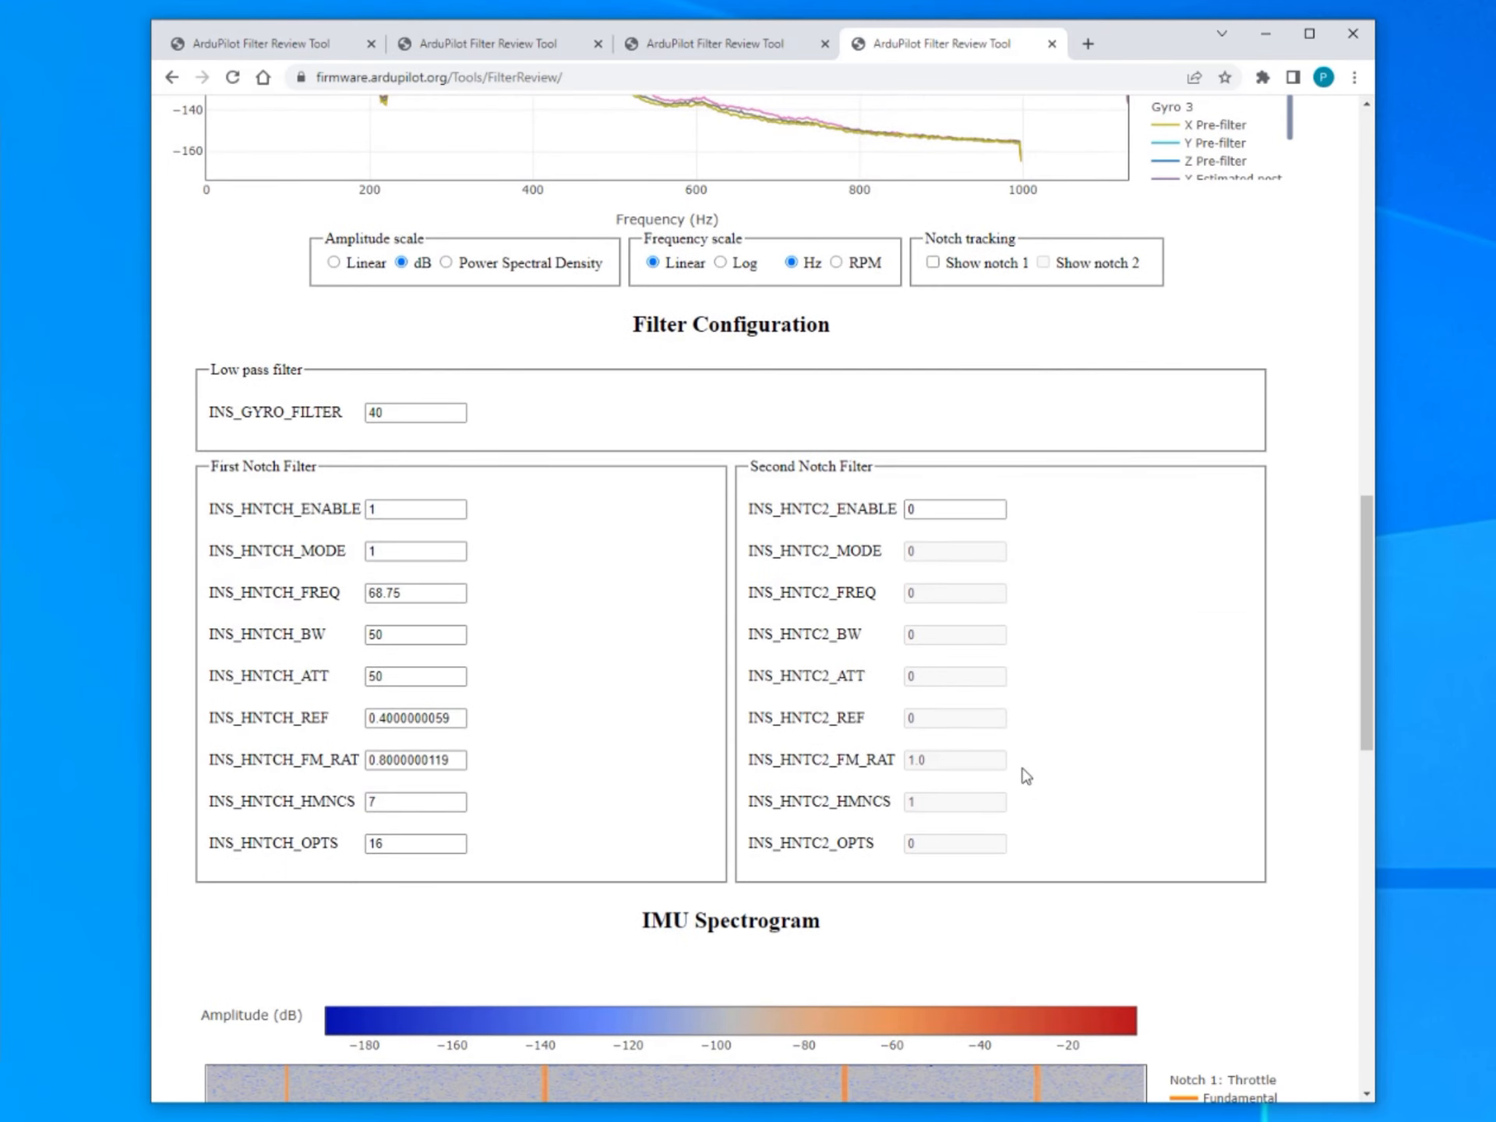
pyautogui.scroll(20, 1026, 775)
pyautogui.scroll(-7, 1024, 767)
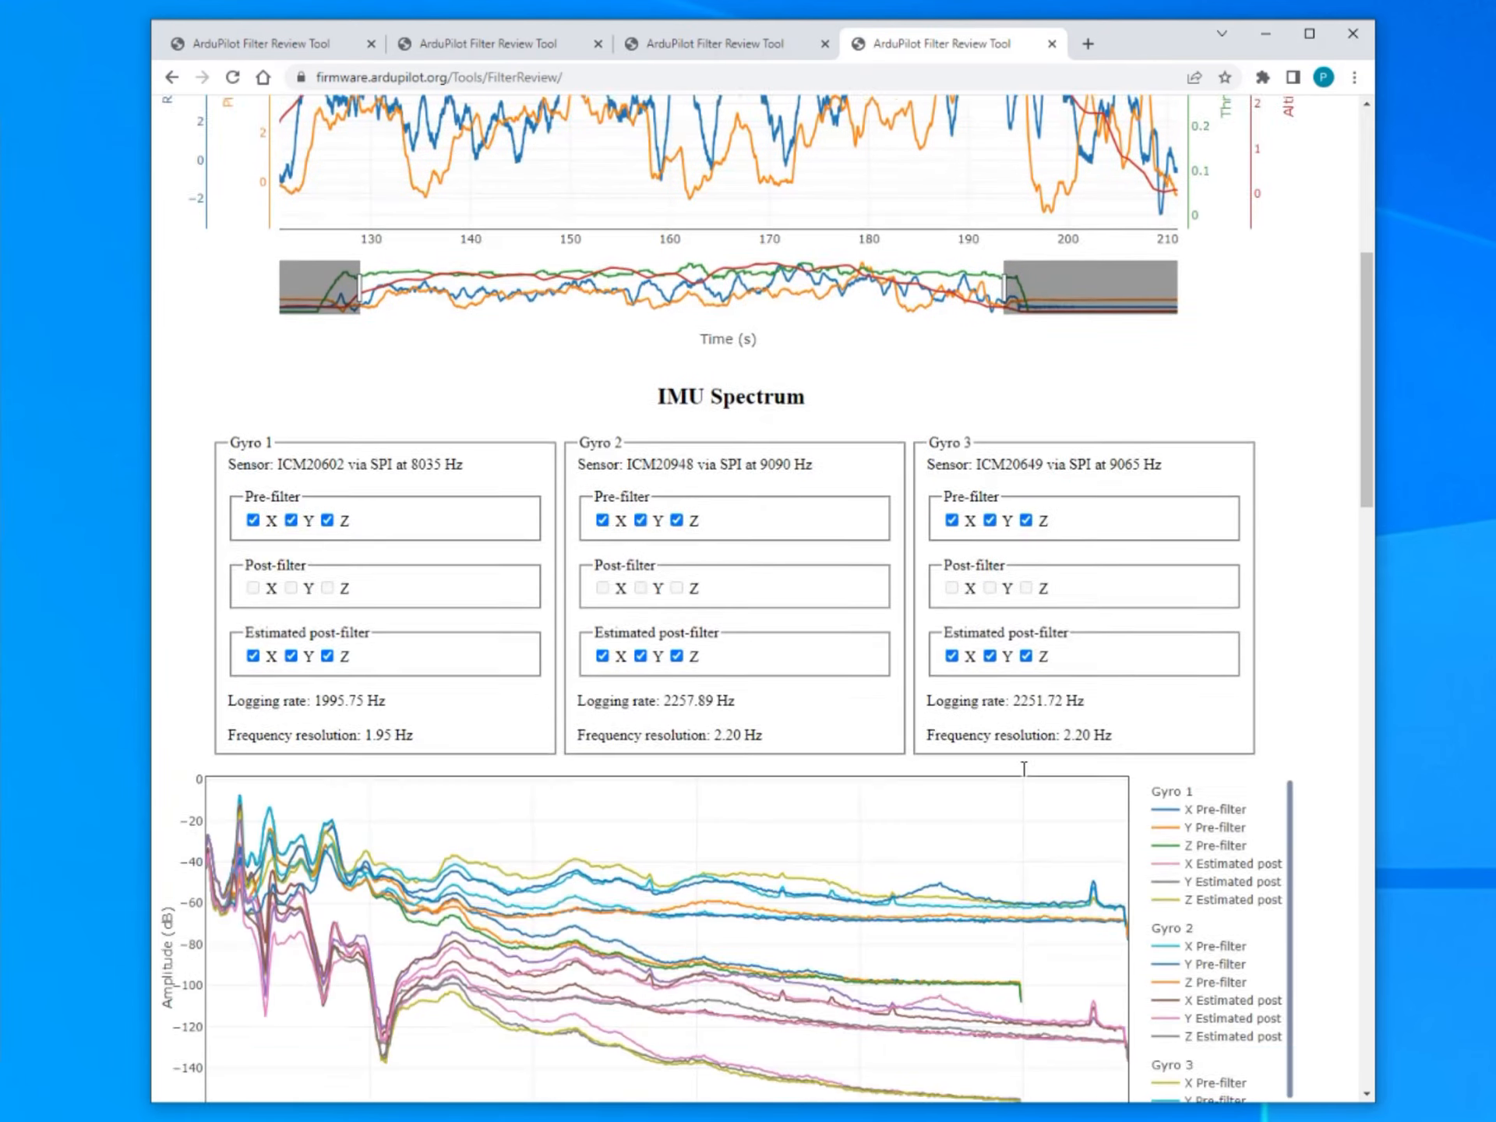
pyautogui.scroll(-5, 1018, 768)
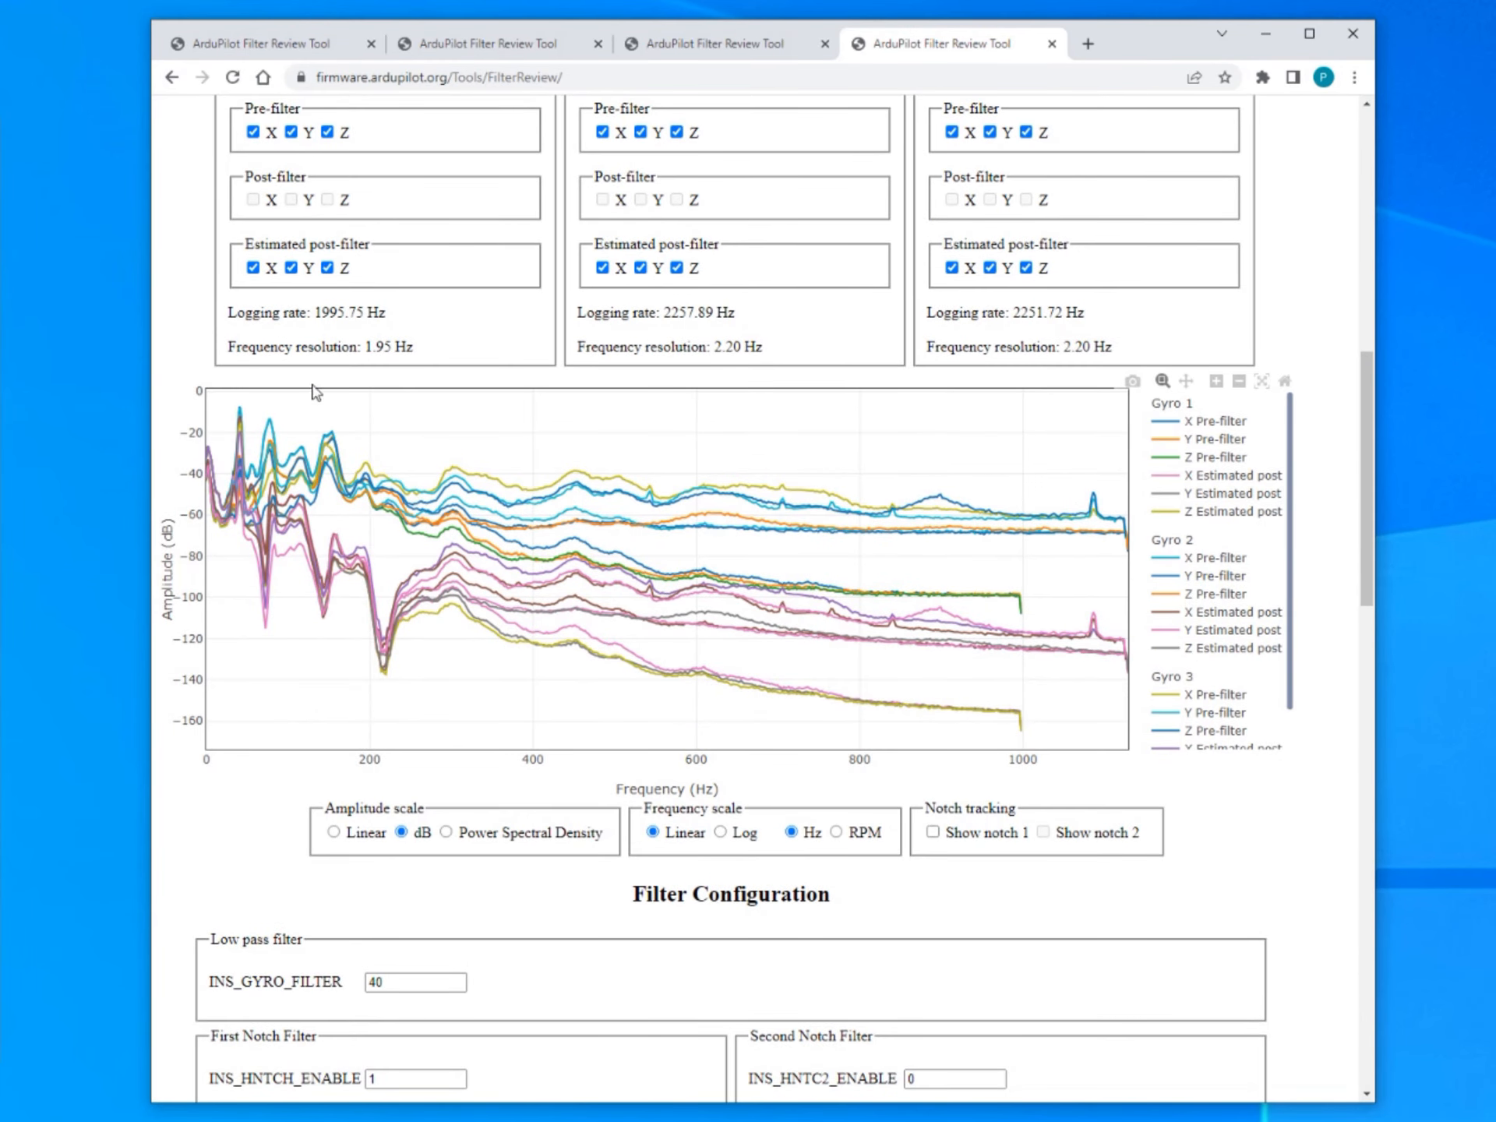
pyautogui.scroll(3, 886, 748)
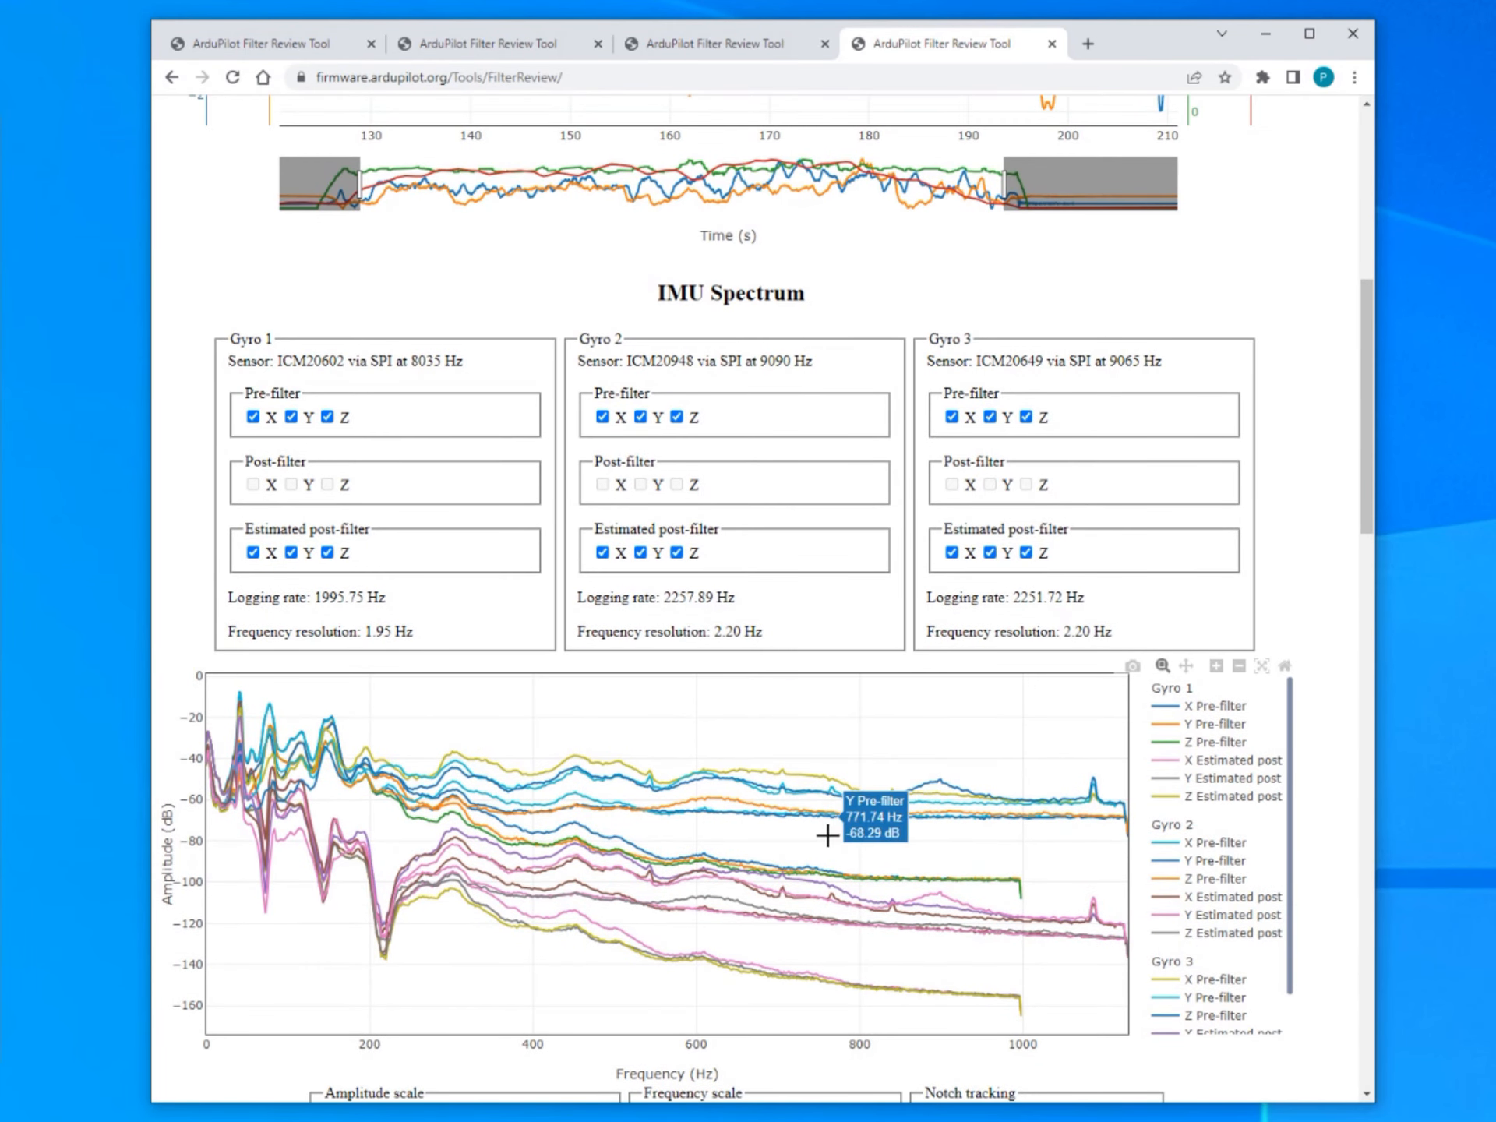
pyautogui.scroll(-1, 826, 826)
pyautogui.scroll(-2, 815, 808)
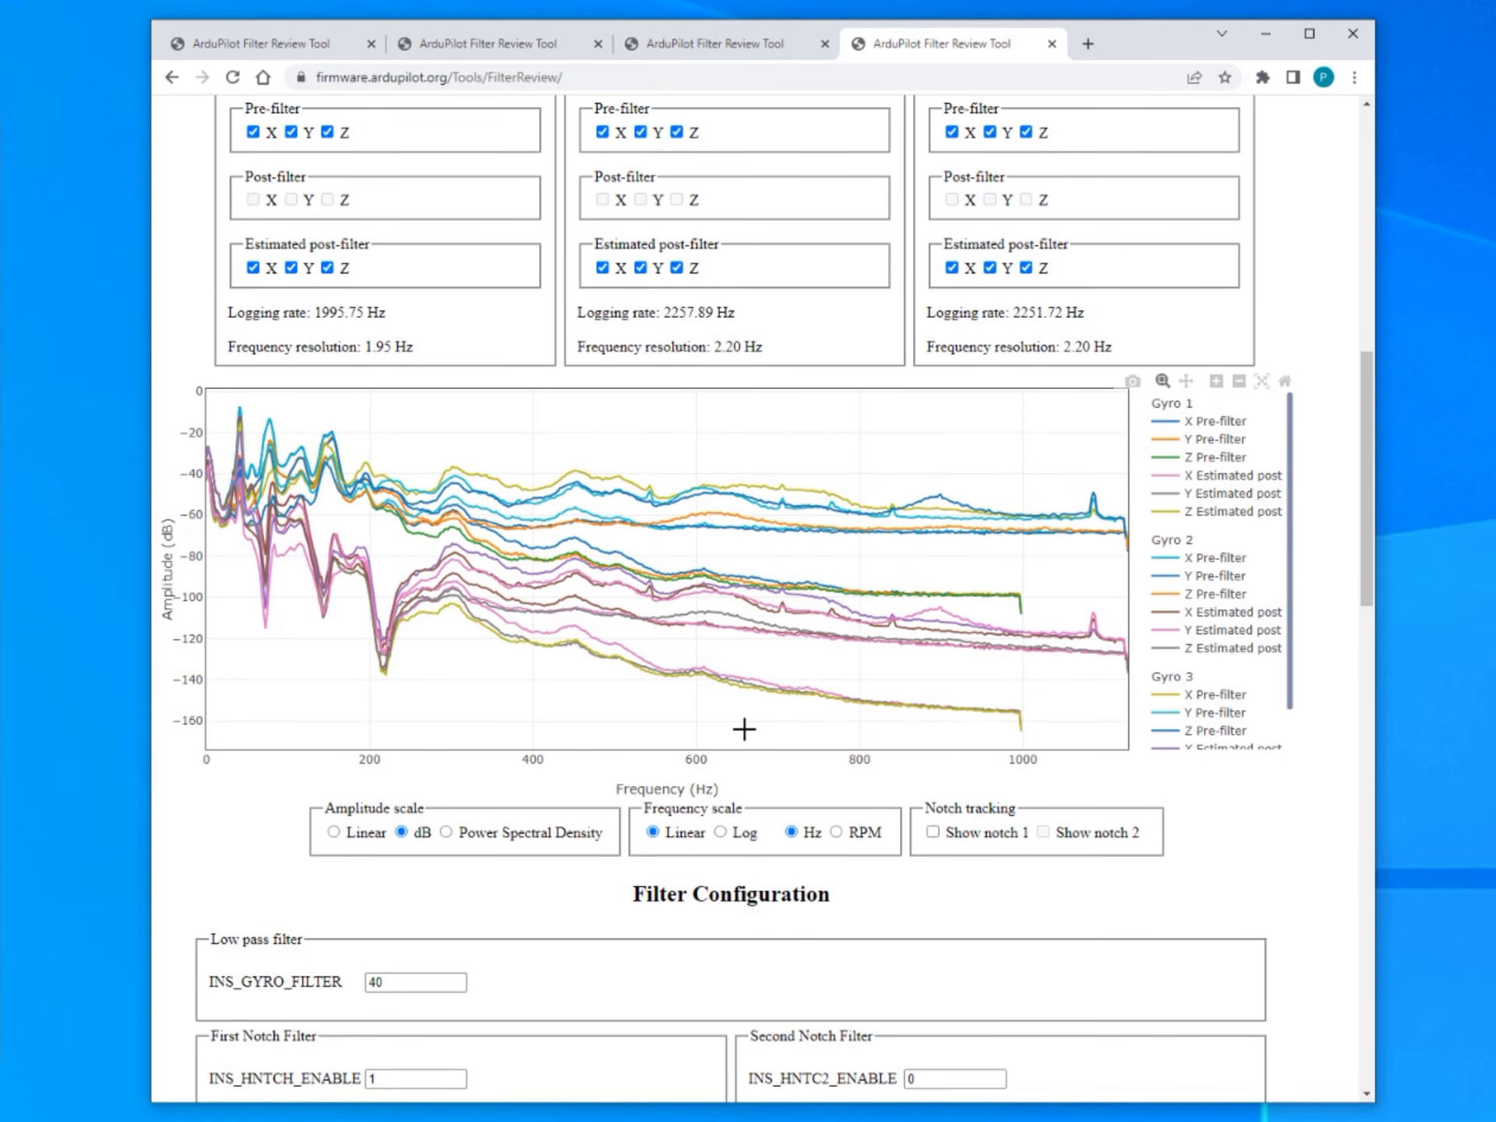
# Look over the Copter2.bin notch settings, spectrogram and filter amplitude response, and return to the log setup.
pyautogui.scroll(-5, 745, 729)
pyautogui.scroll(-5, 744, 739)
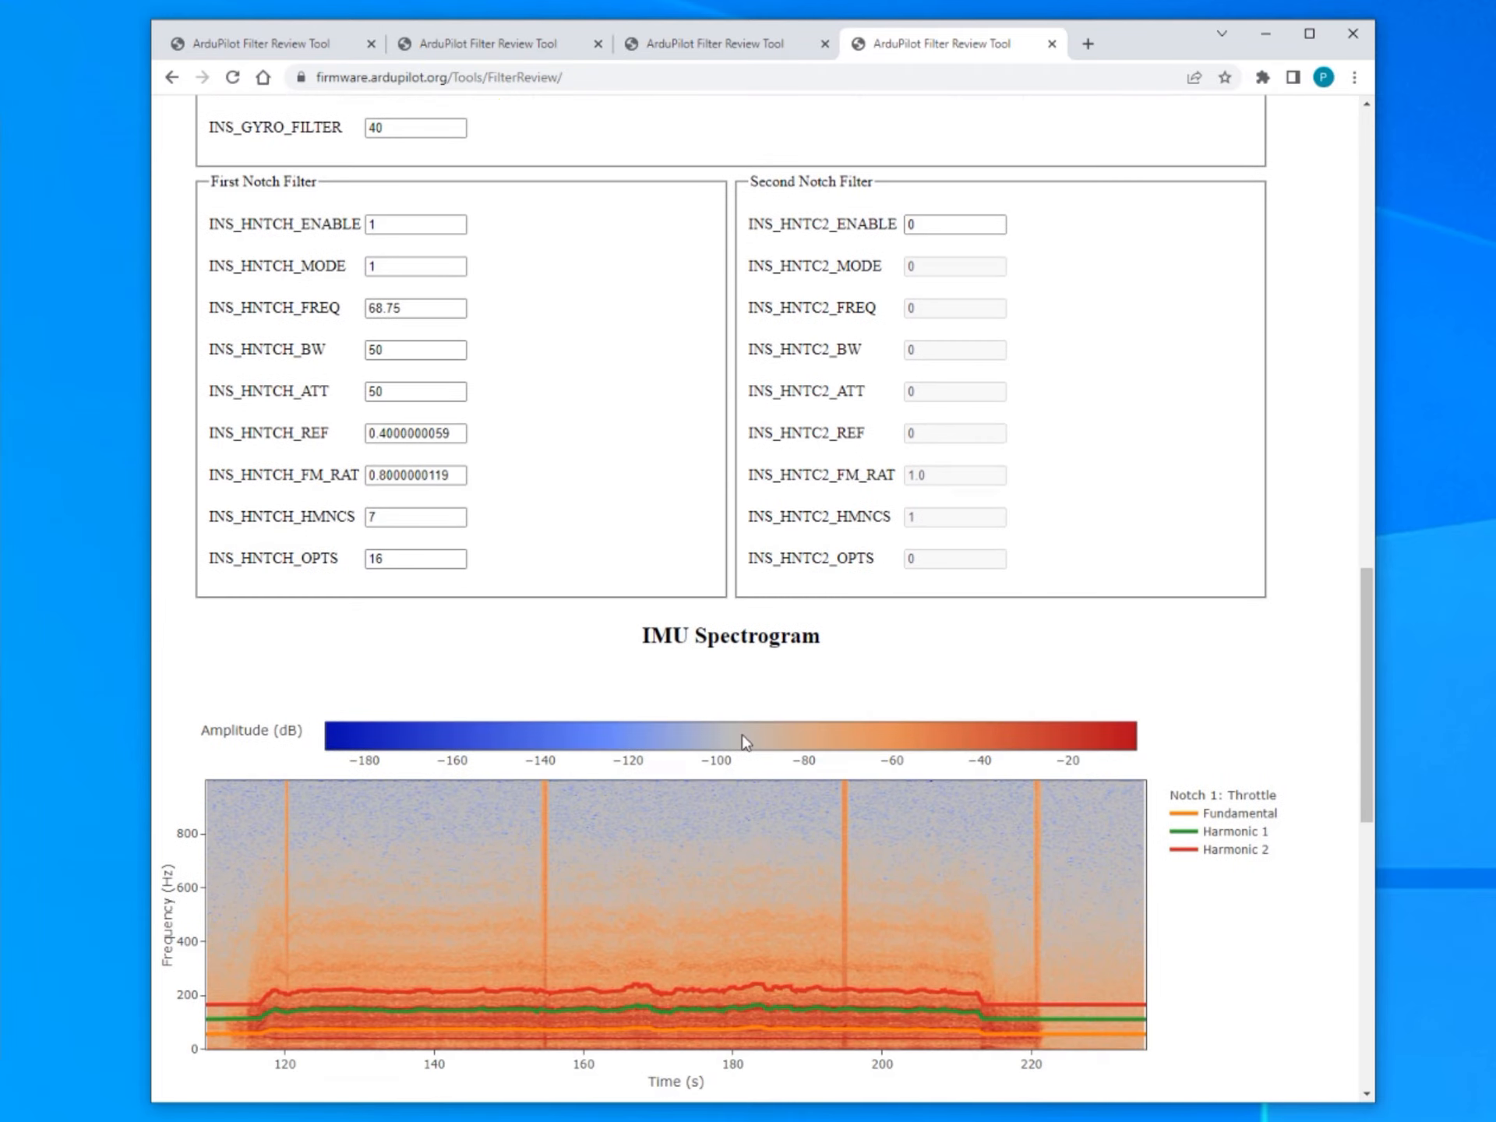
pyautogui.scroll(-5, 744, 740)
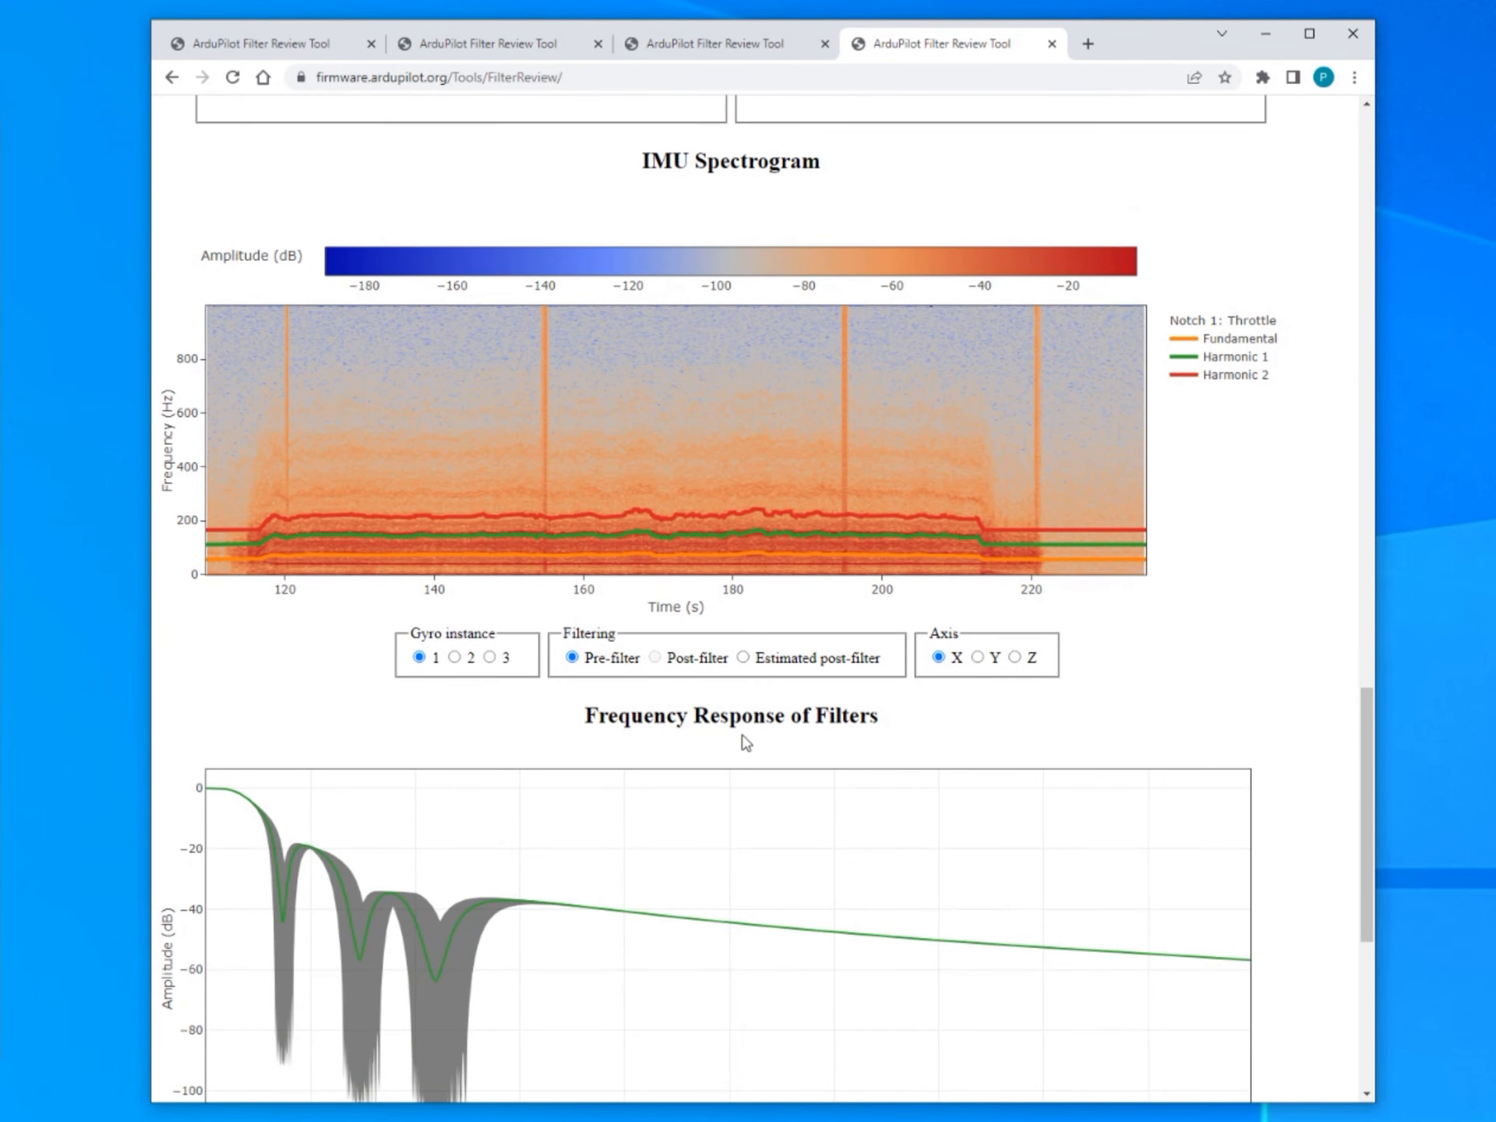
pyautogui.scroll(16, 746, 744)
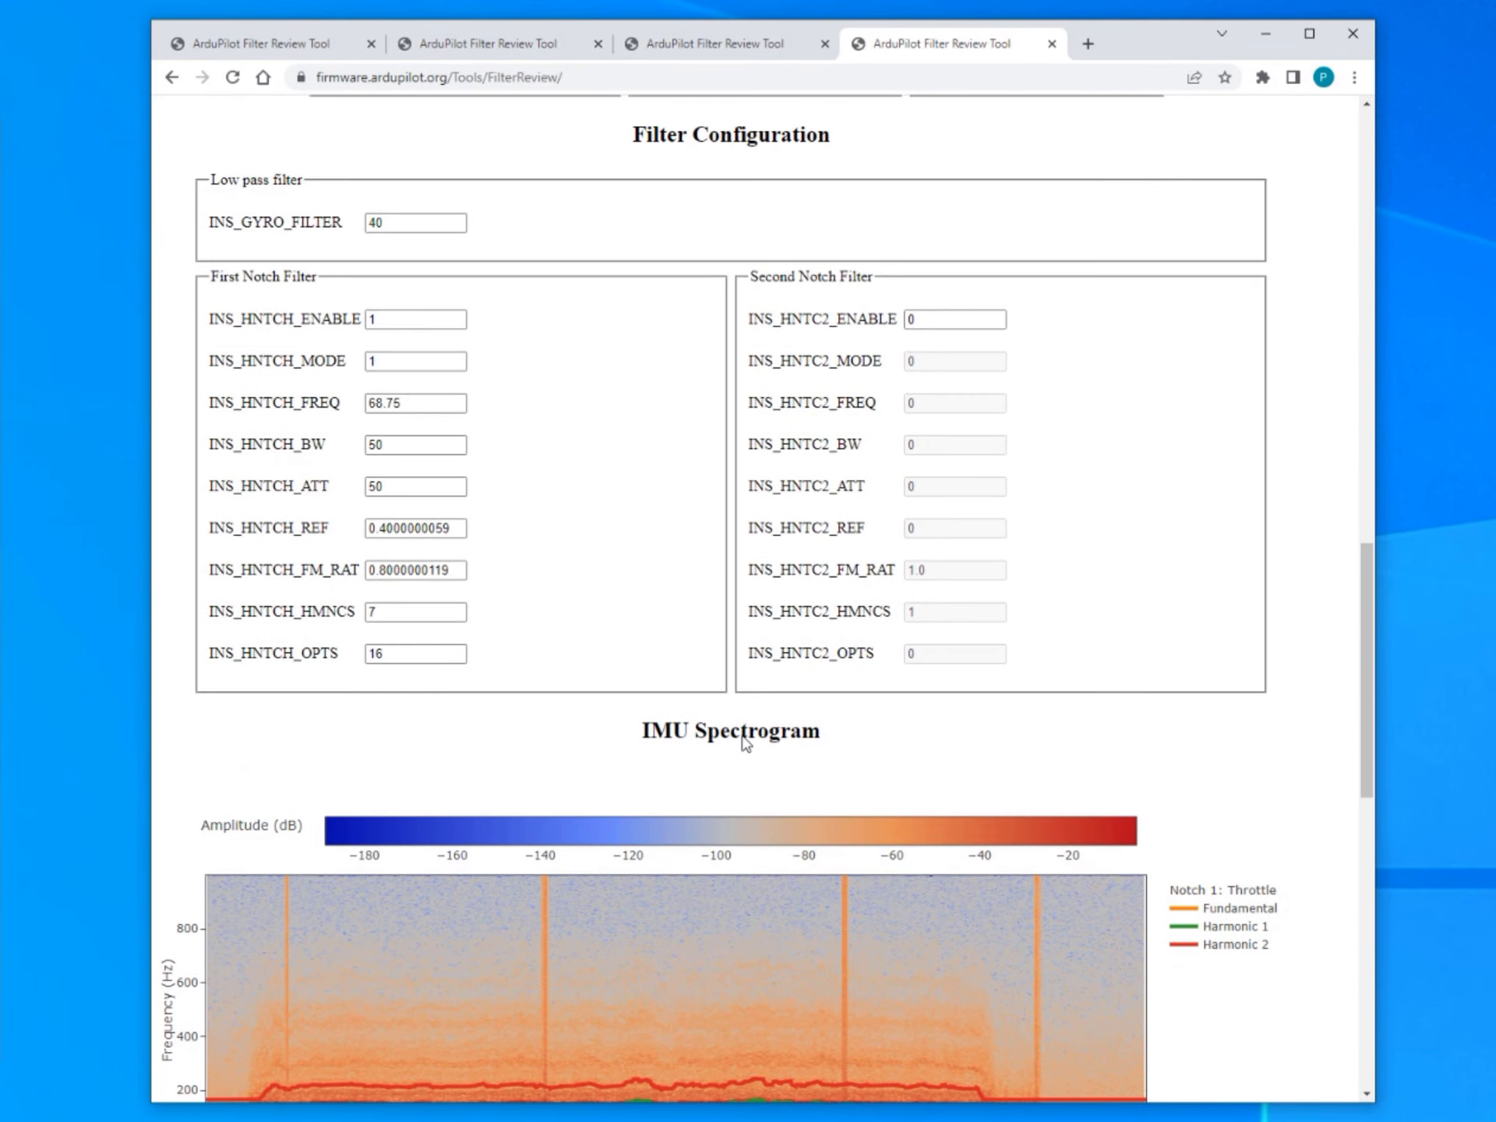
pyautogui.scroll(6, 745, 744)
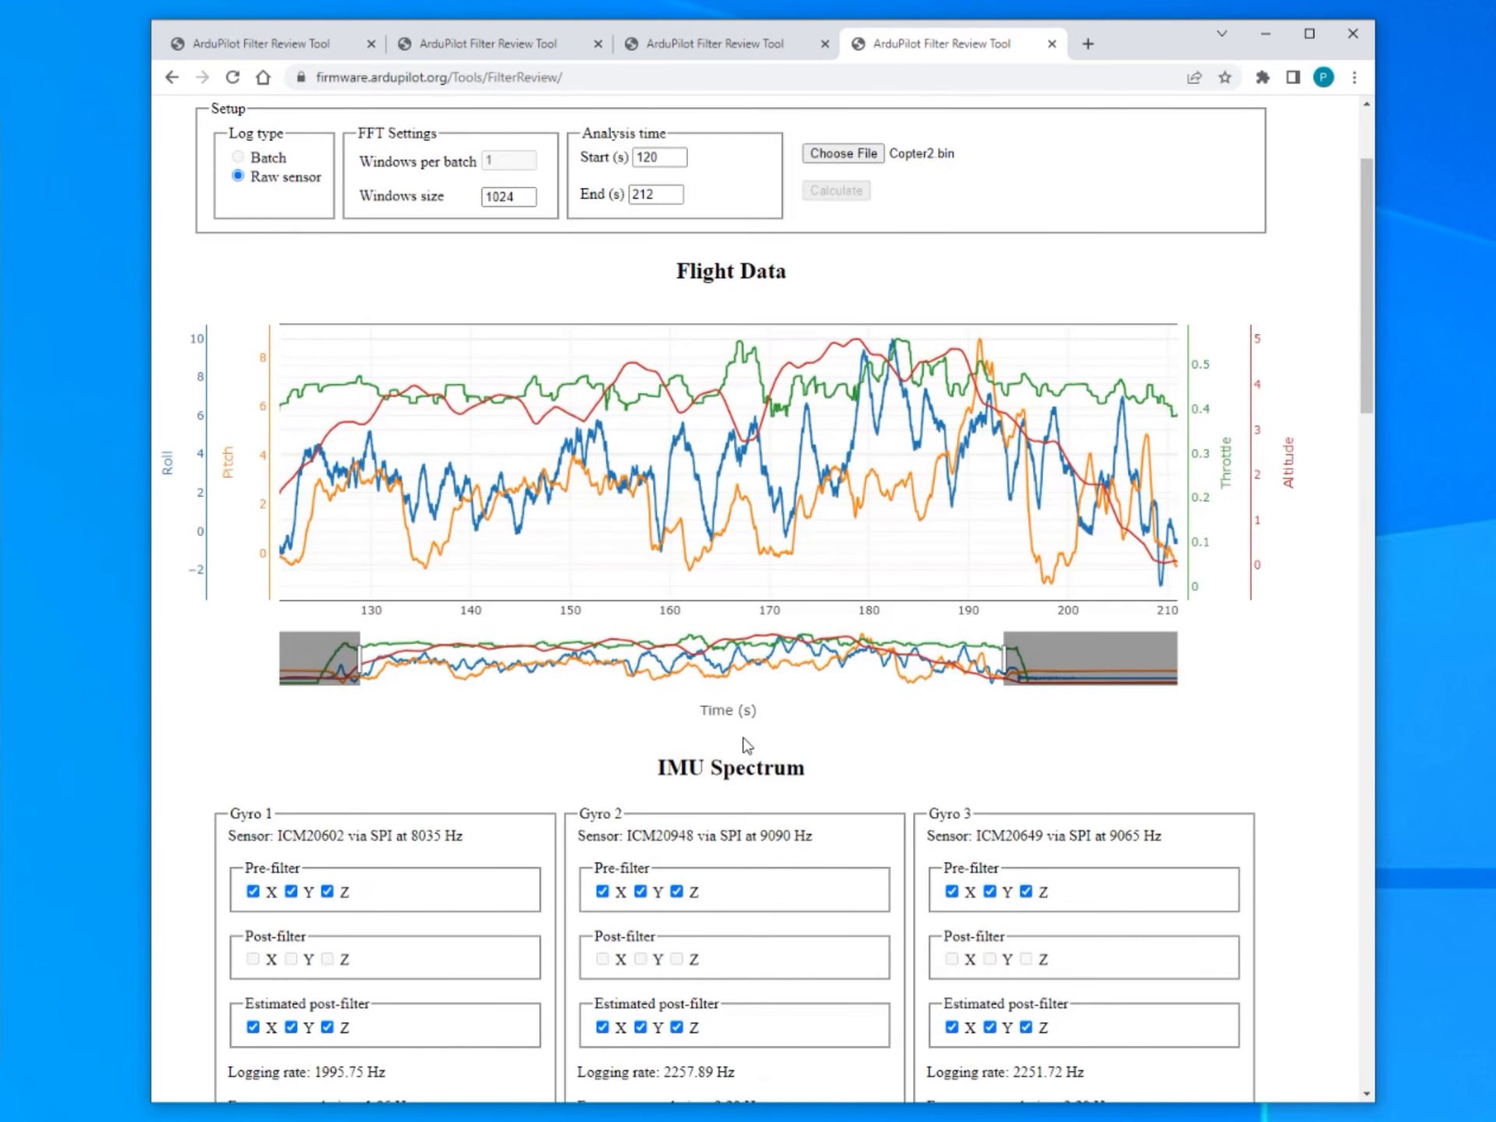
pyautogui.scroll(2, 745, 744)
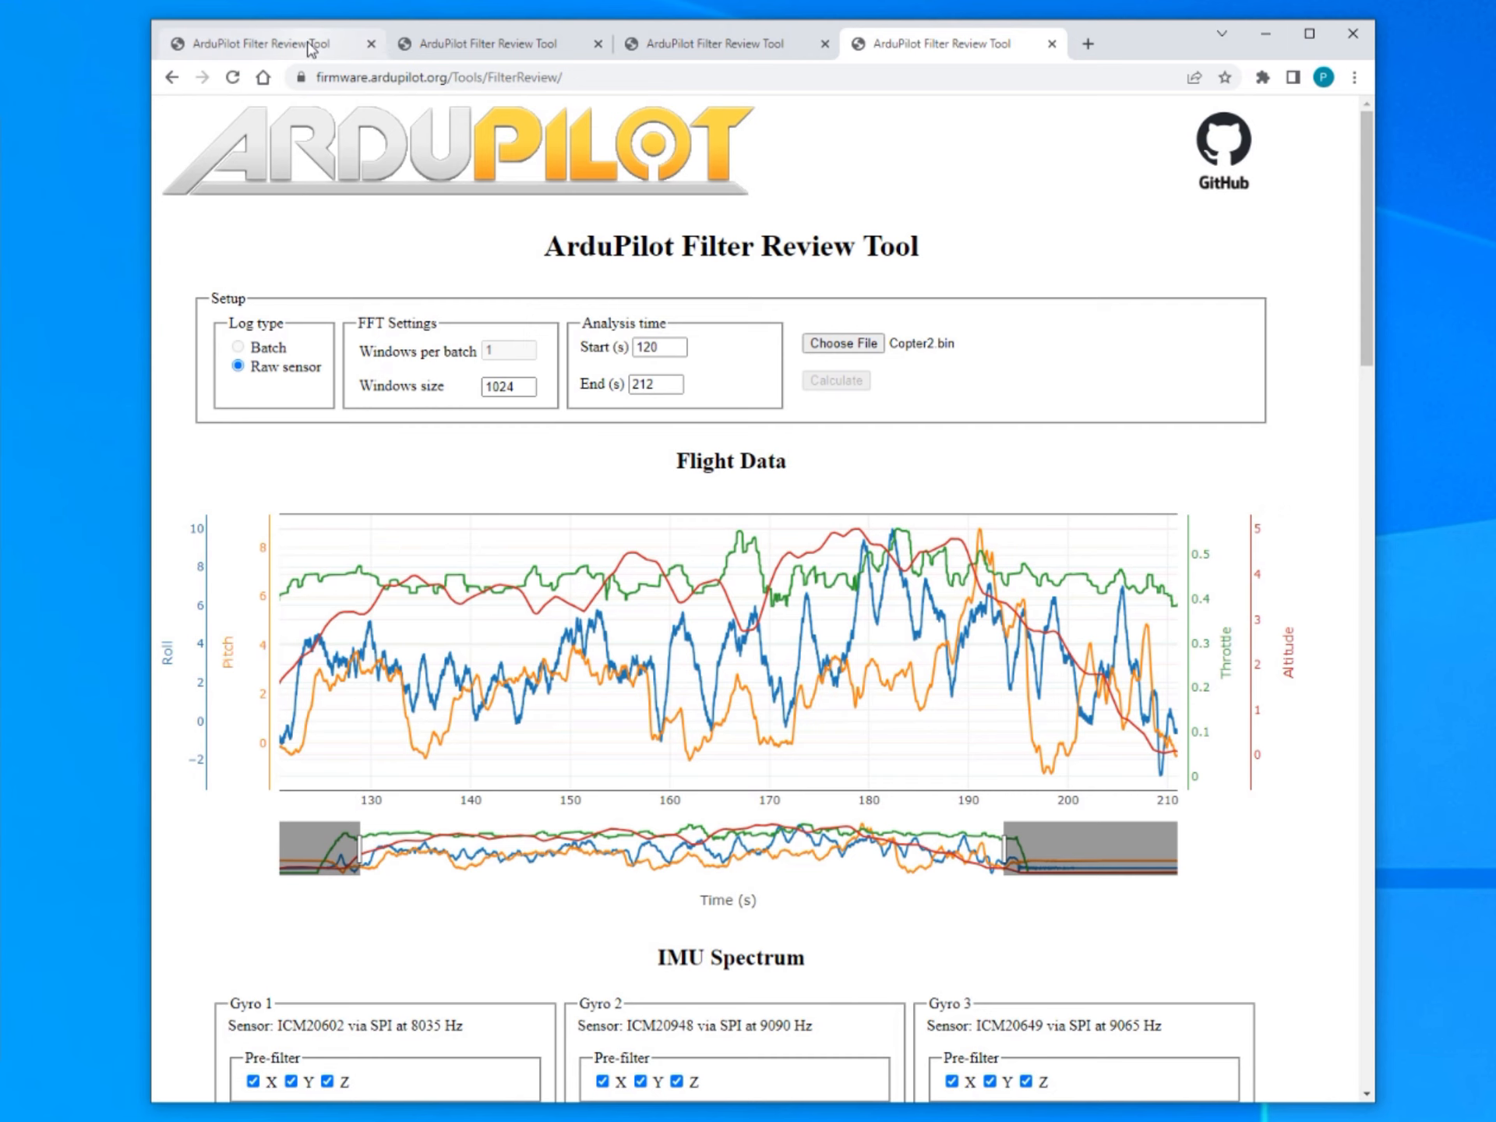
# Open the ArduPilot/WebTools GitHub repository from the first review page and look over its files and readme.
pyautogui.click(310, 48)
pyautogui.scroll(10, 644, 761)
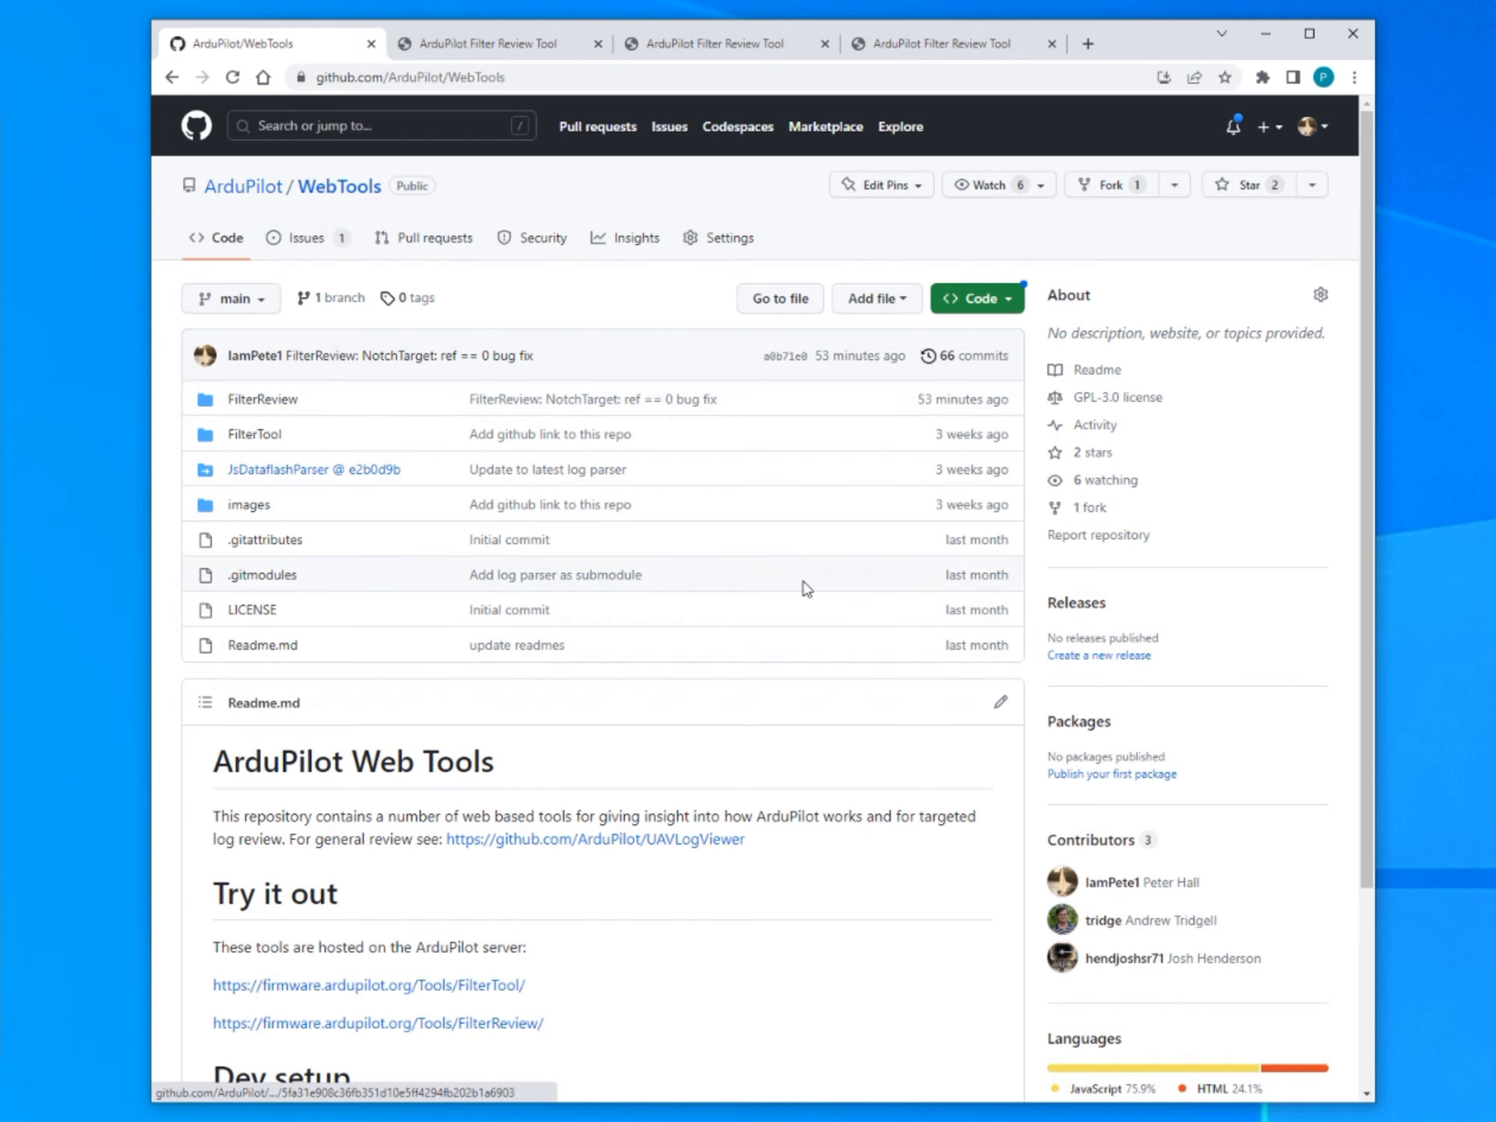
pyautogui.scroll(-3, 803, 589)
pyautogui.scroll(3, 806, 589)
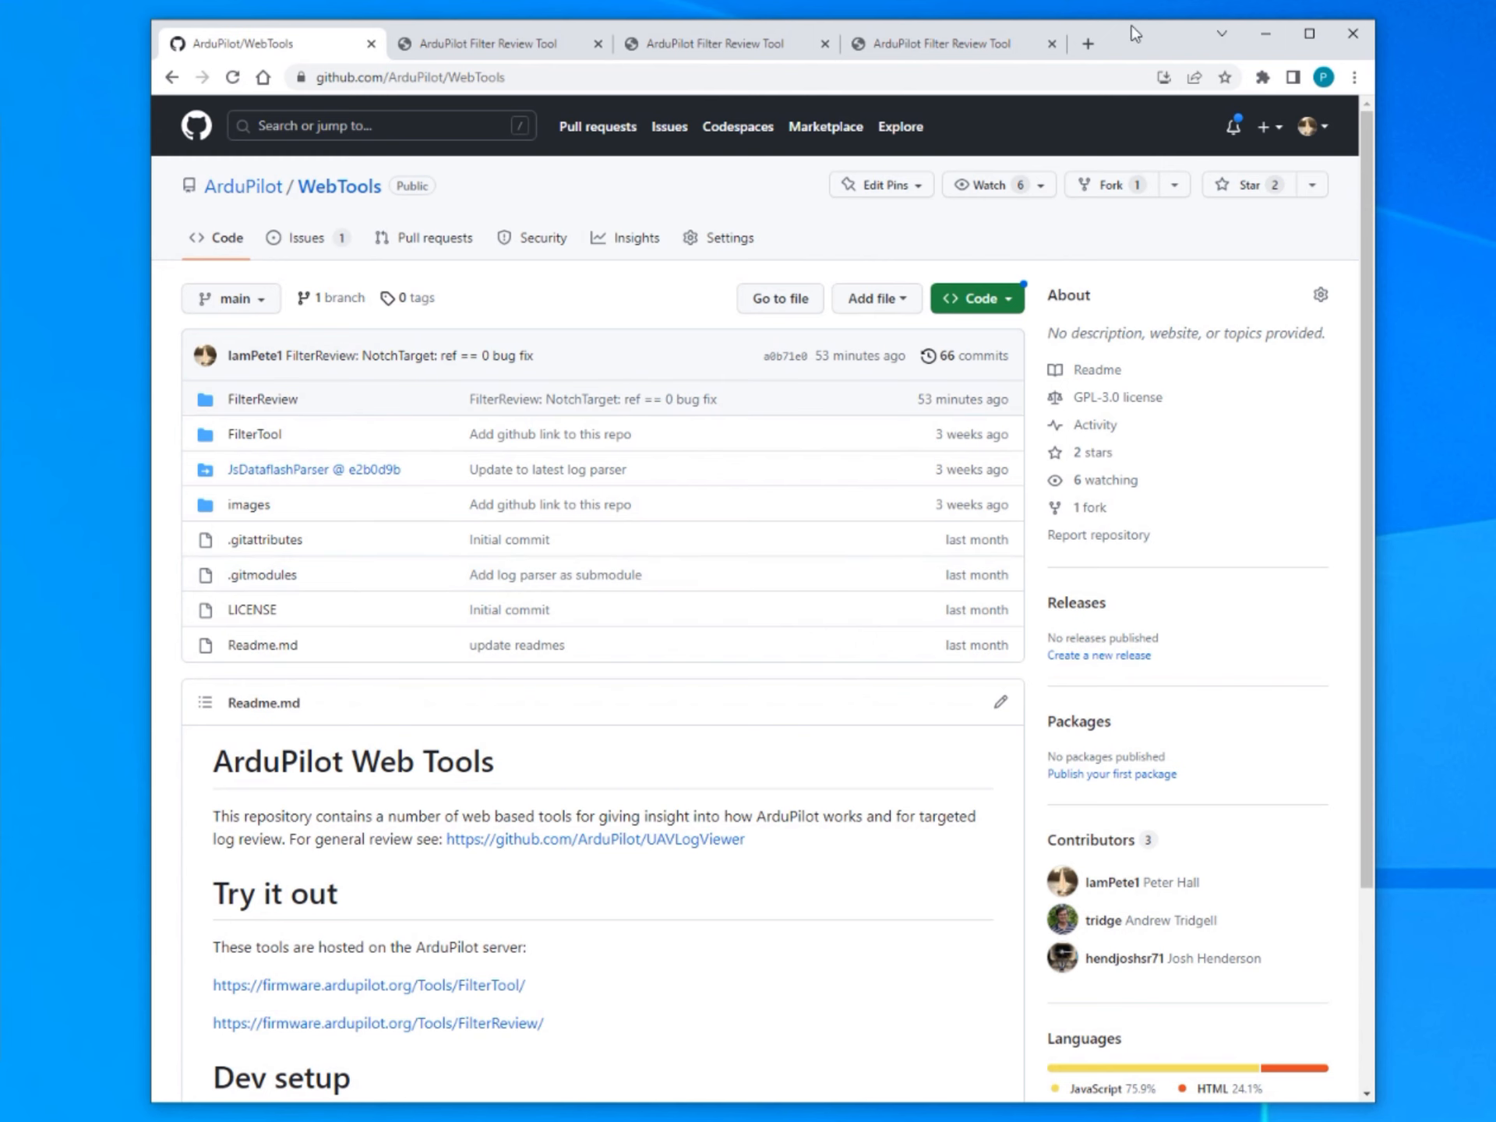
pyautogui.moveTo(1131, 29); pyautogui.dragTo(1142, 34)
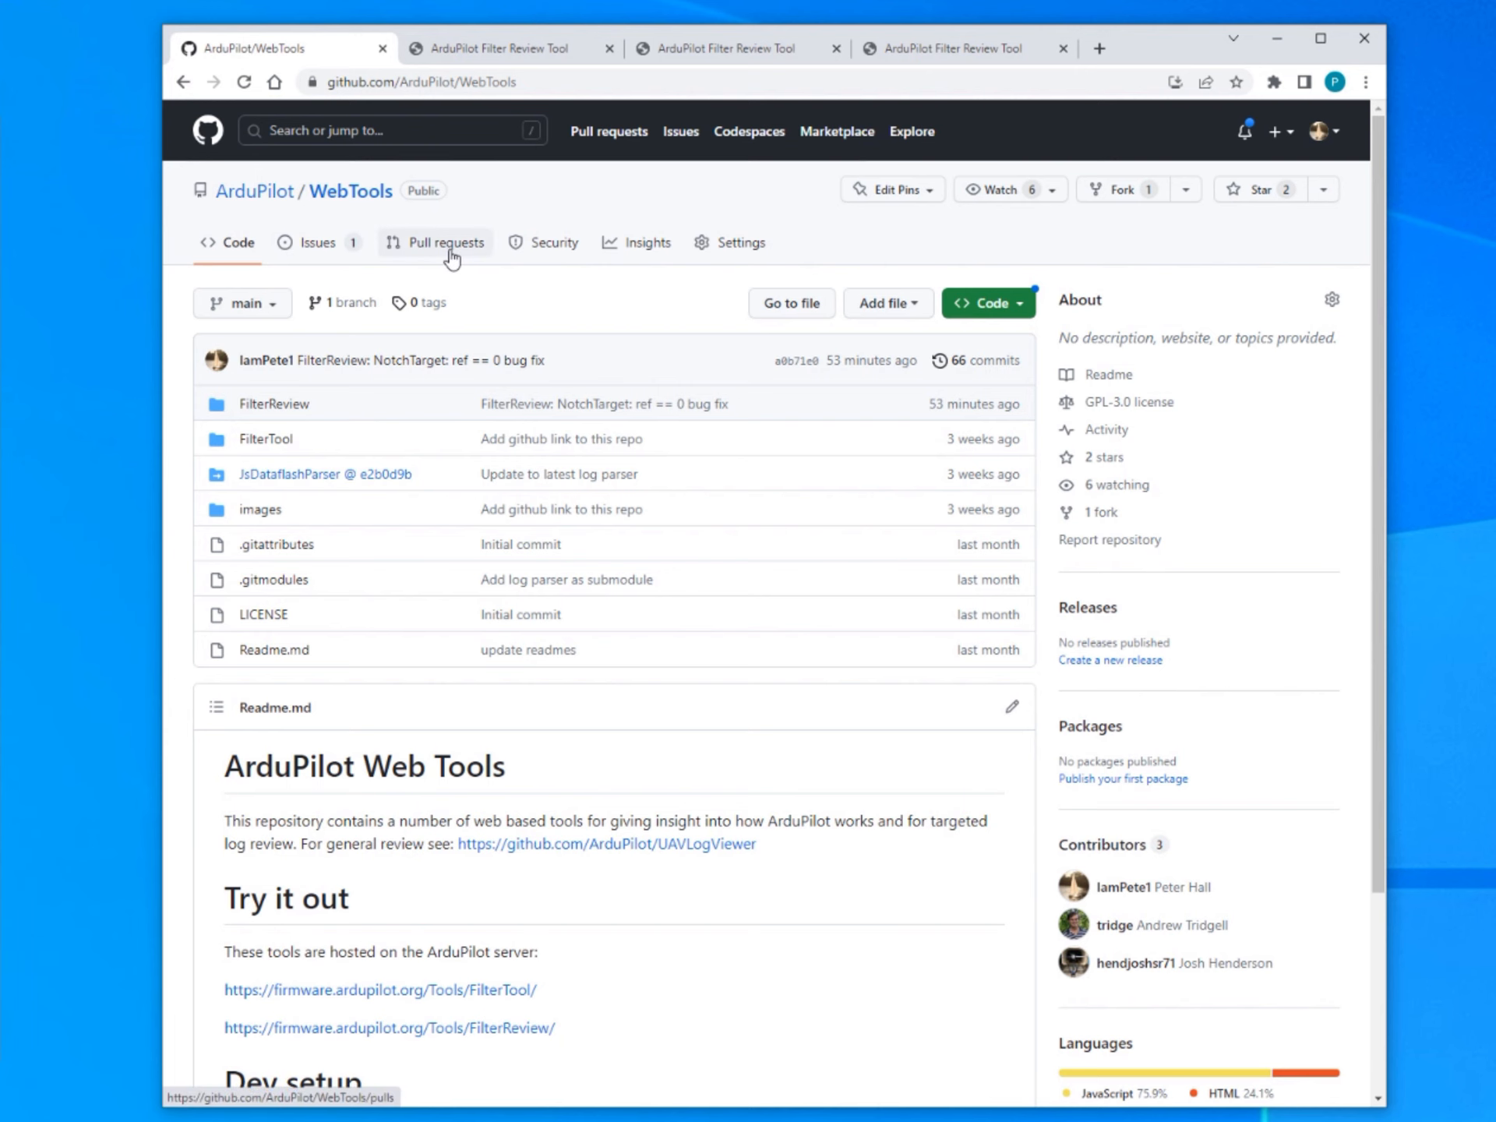
# Check the setup and flight data of the Heli.bin log, and open the issue list of the WebTools repository.
pyautogui.click(463, 51)
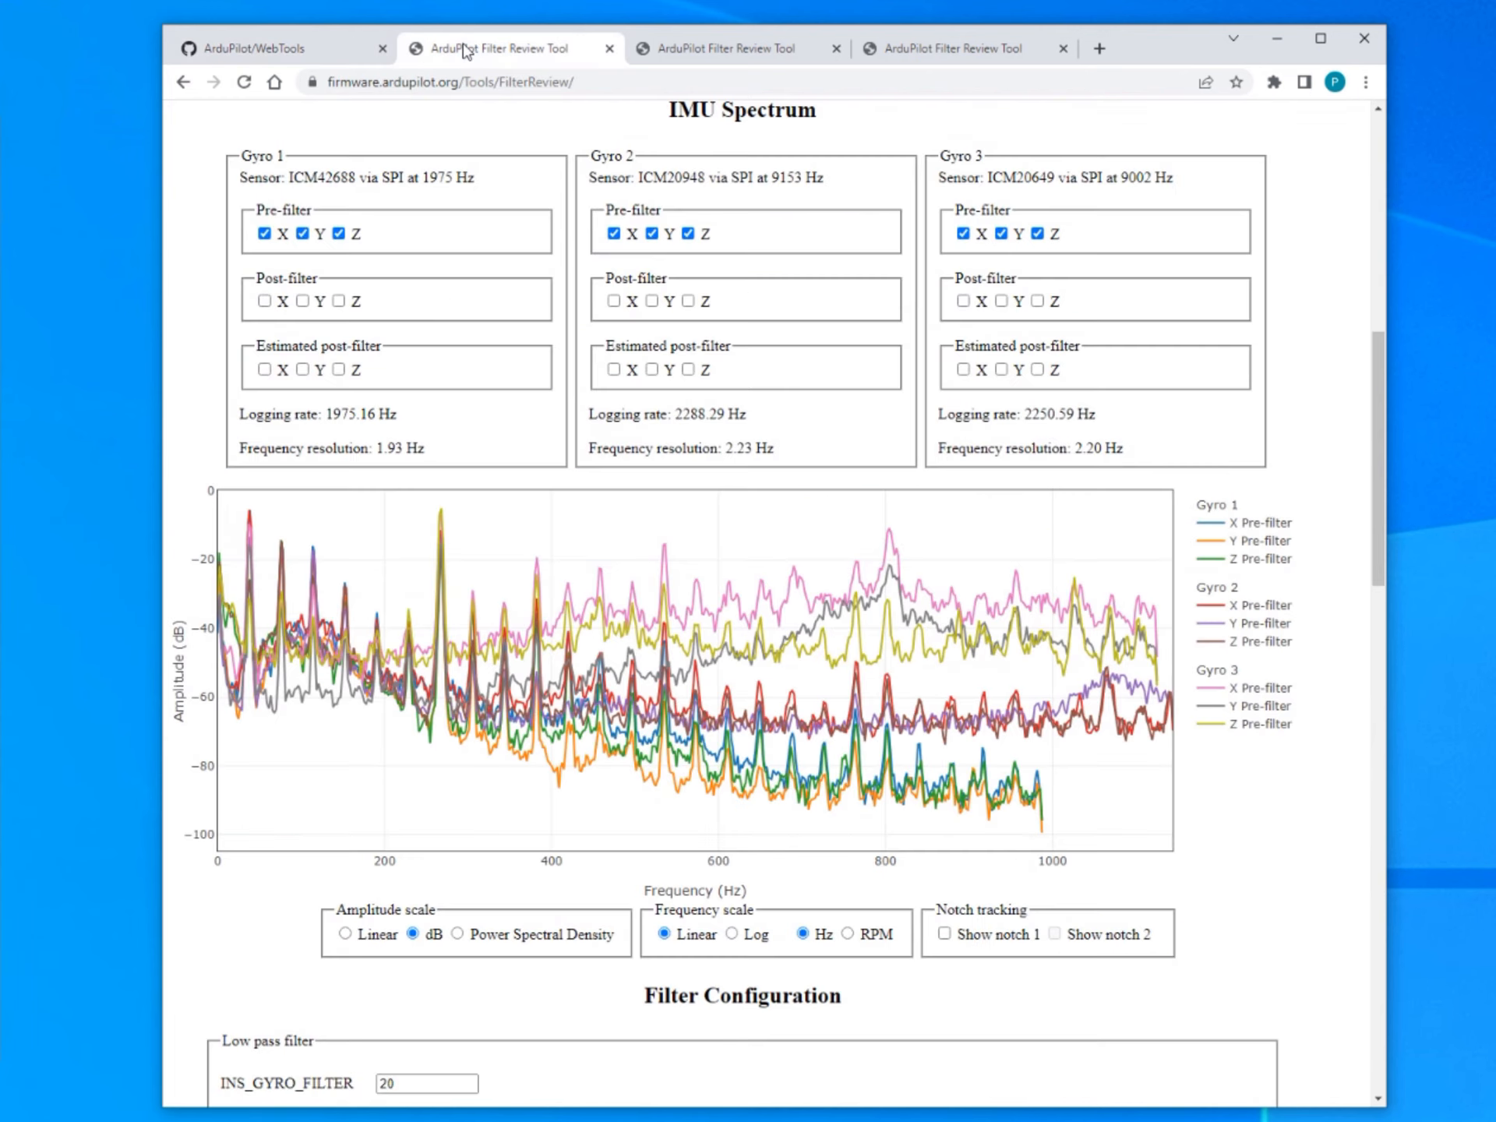
pyautogui.scroll(10, 678, 500)
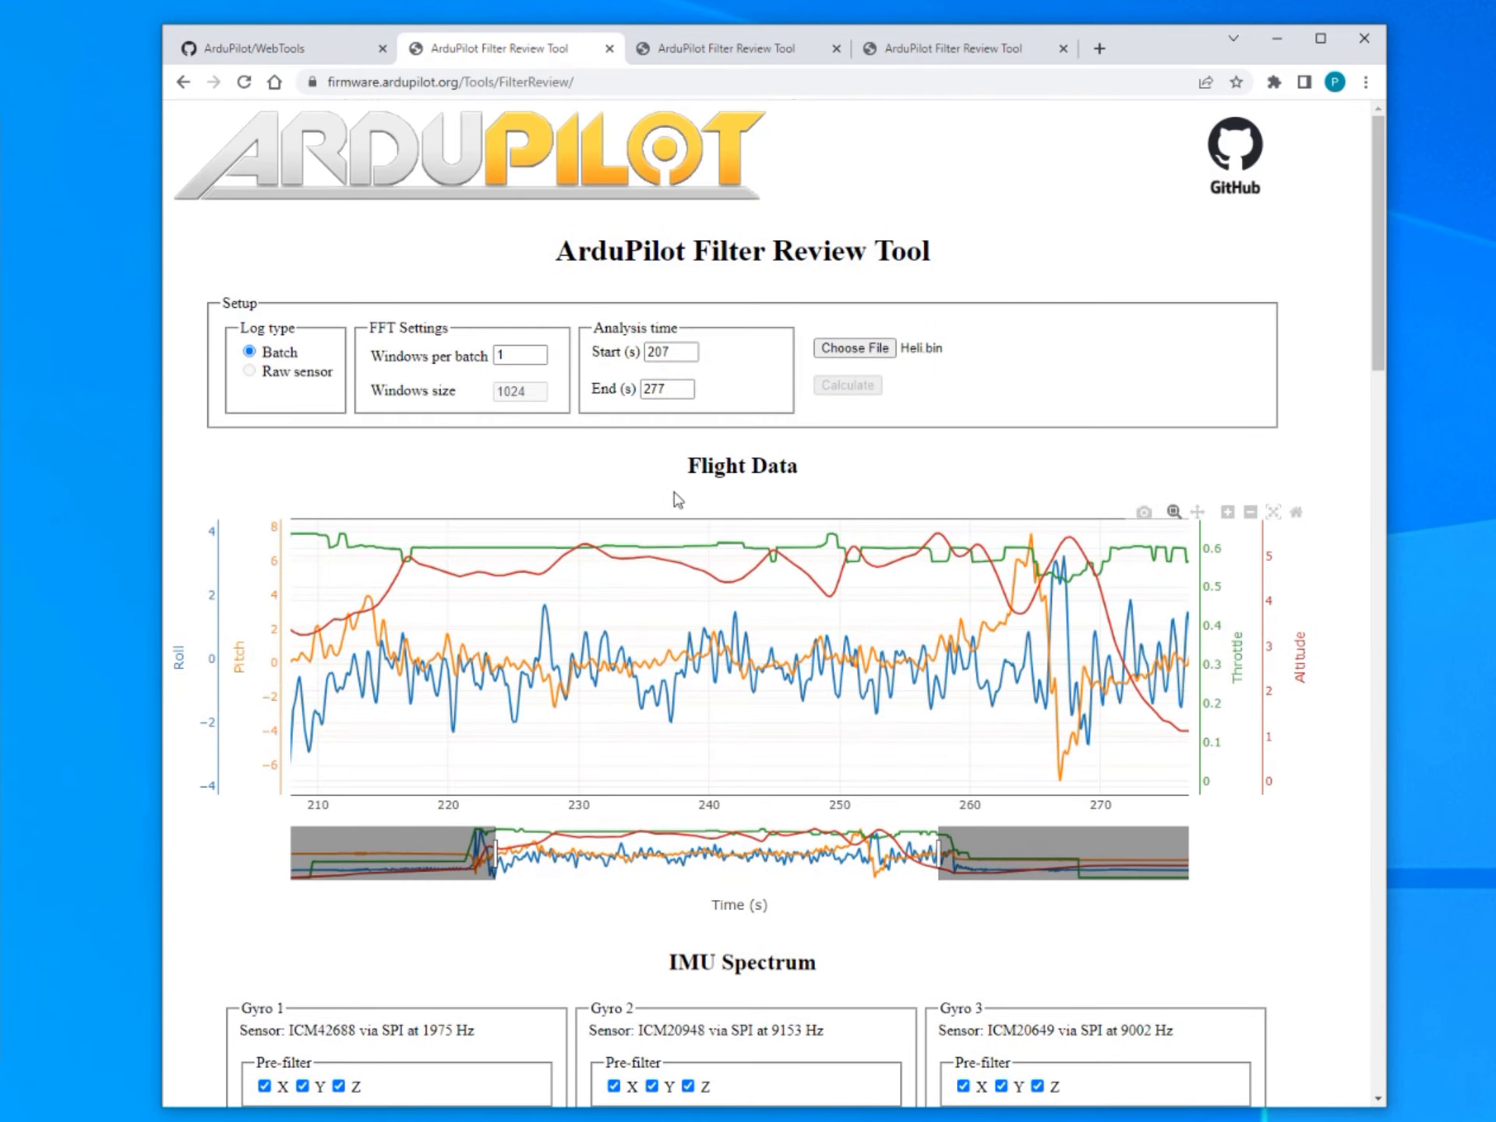
pyautogui.click(302, 50)
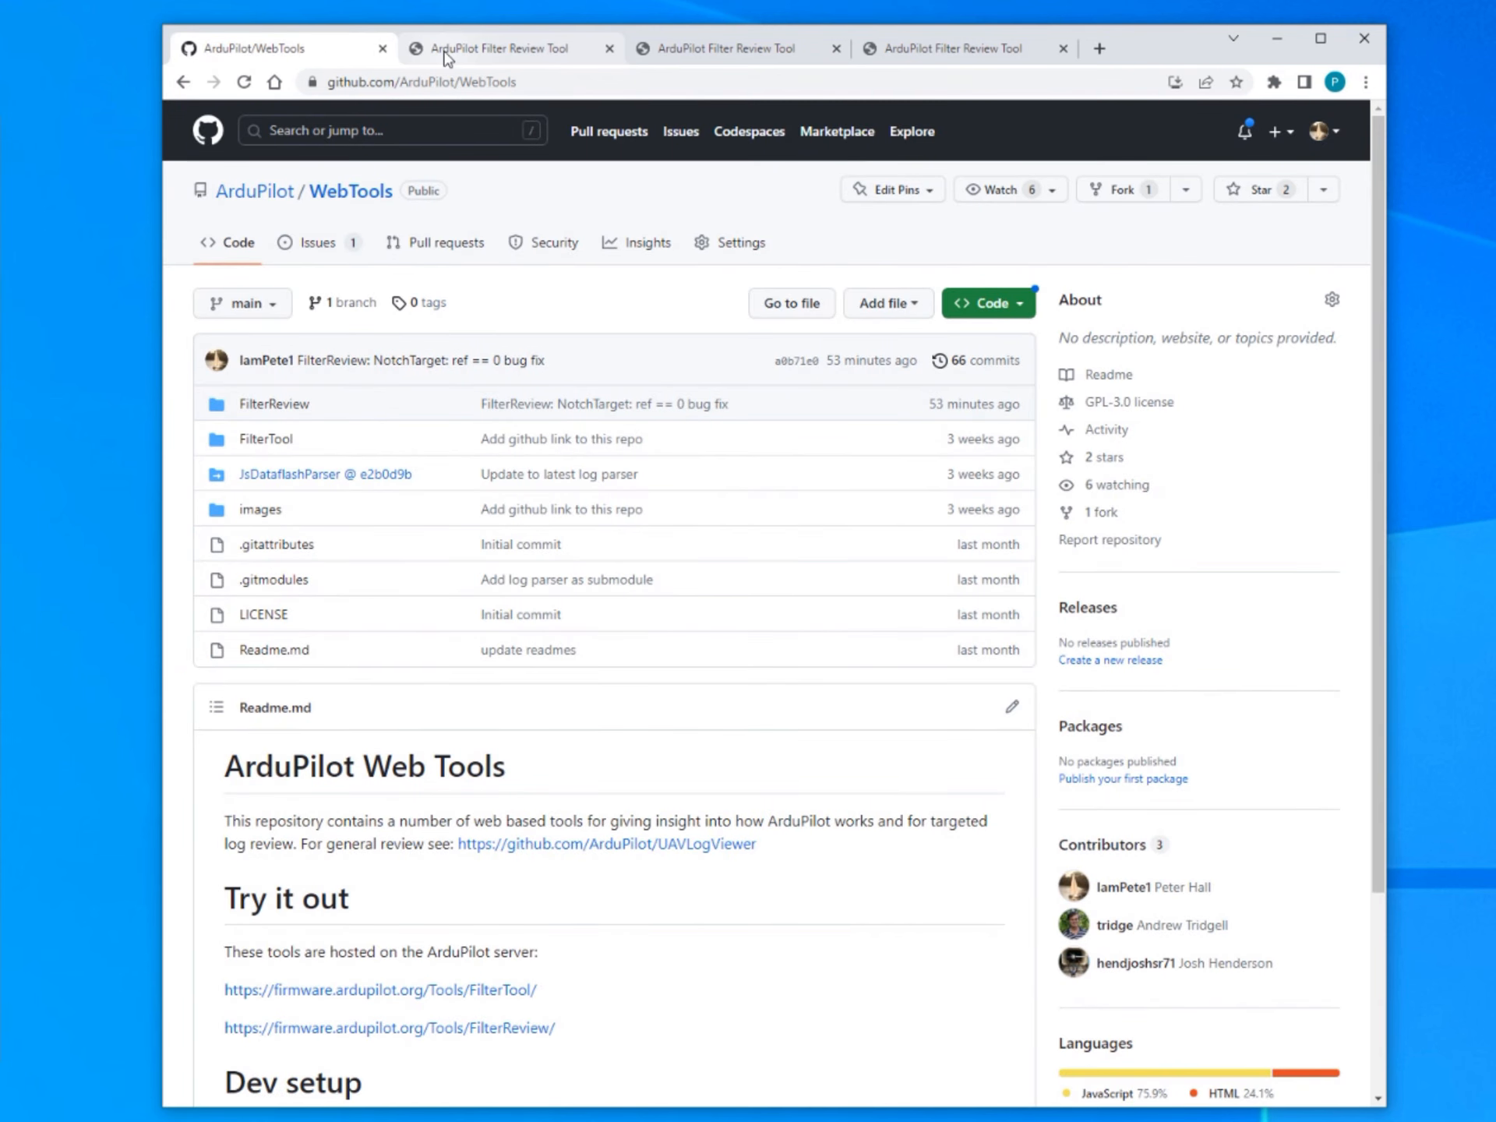
pyautogui.moveTo(446, 58)
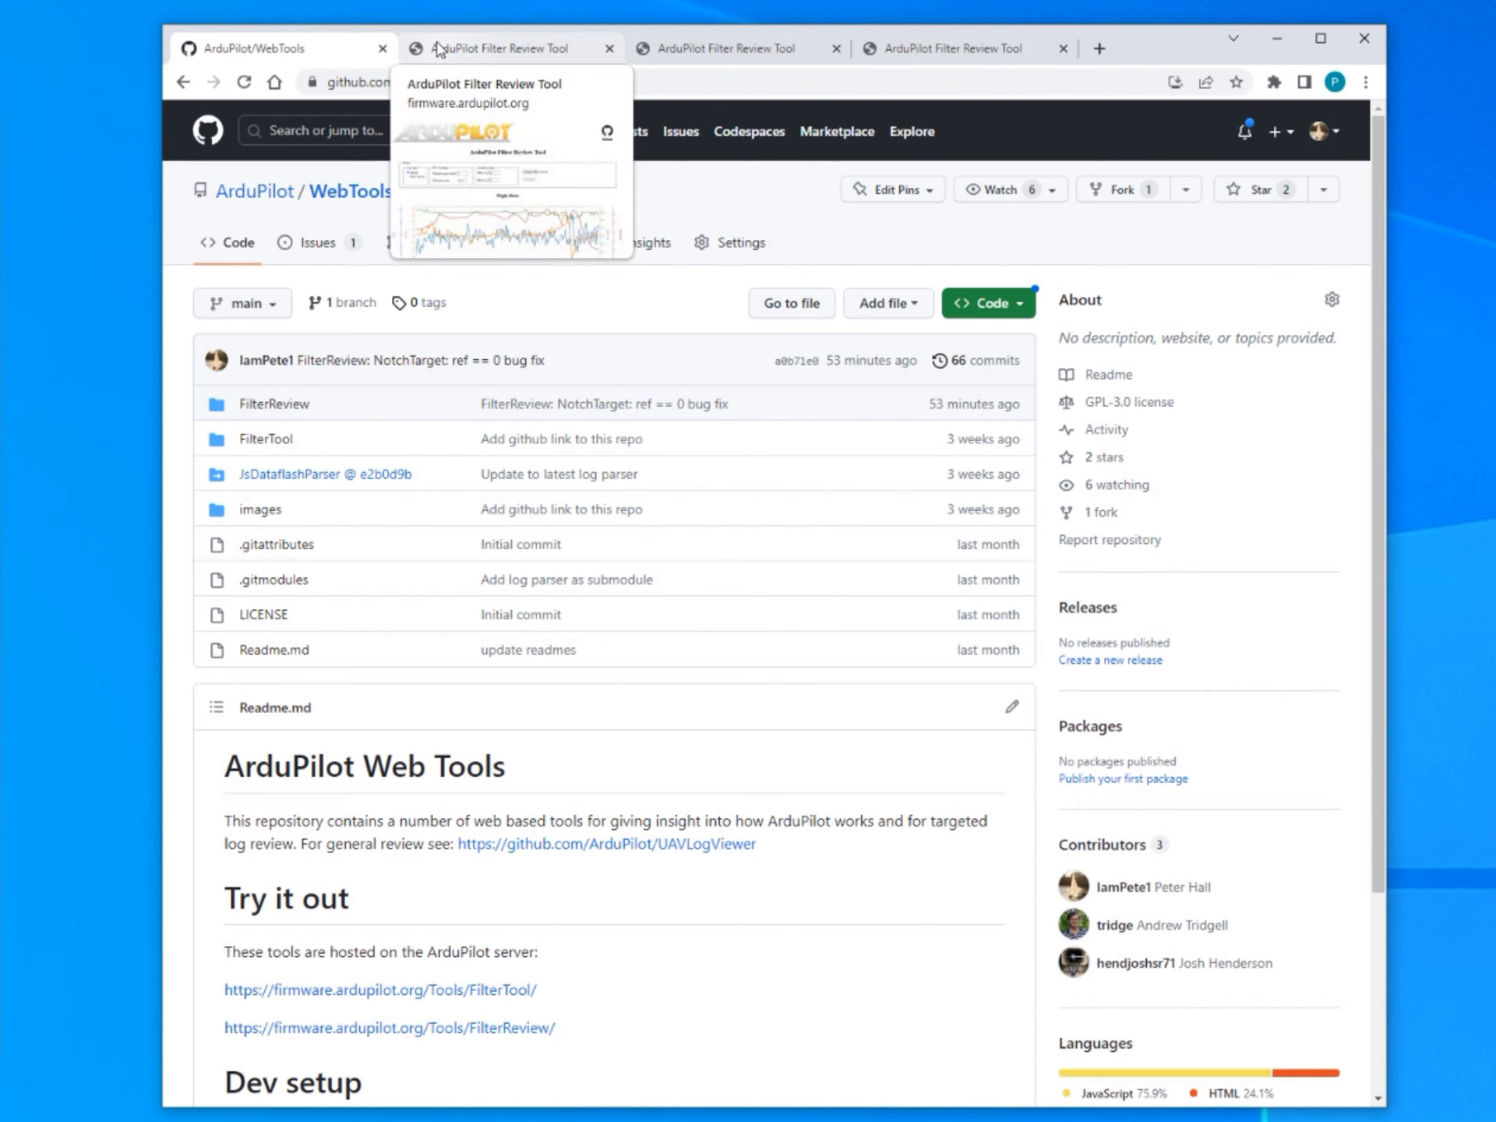
pyautogui.click(304, 242)
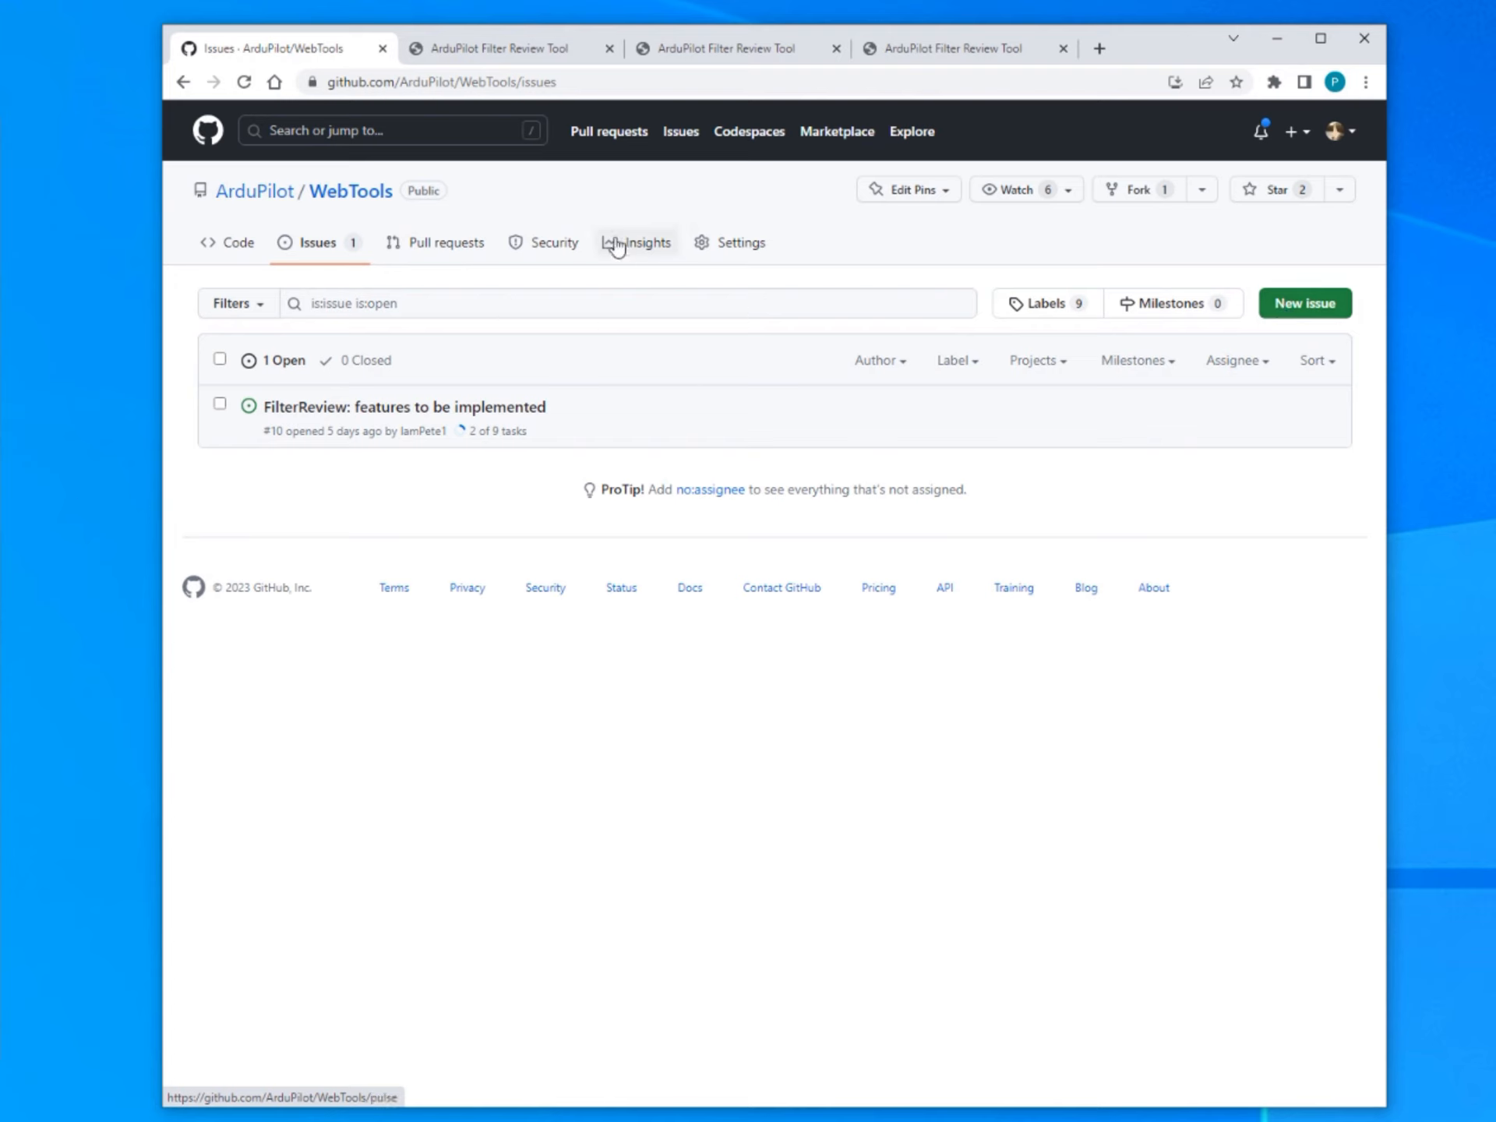
# Return to the Heli.bin log and review its flight data, pre-filter gyro spectra and filter configuration.
pyautogui.click(466, 53)
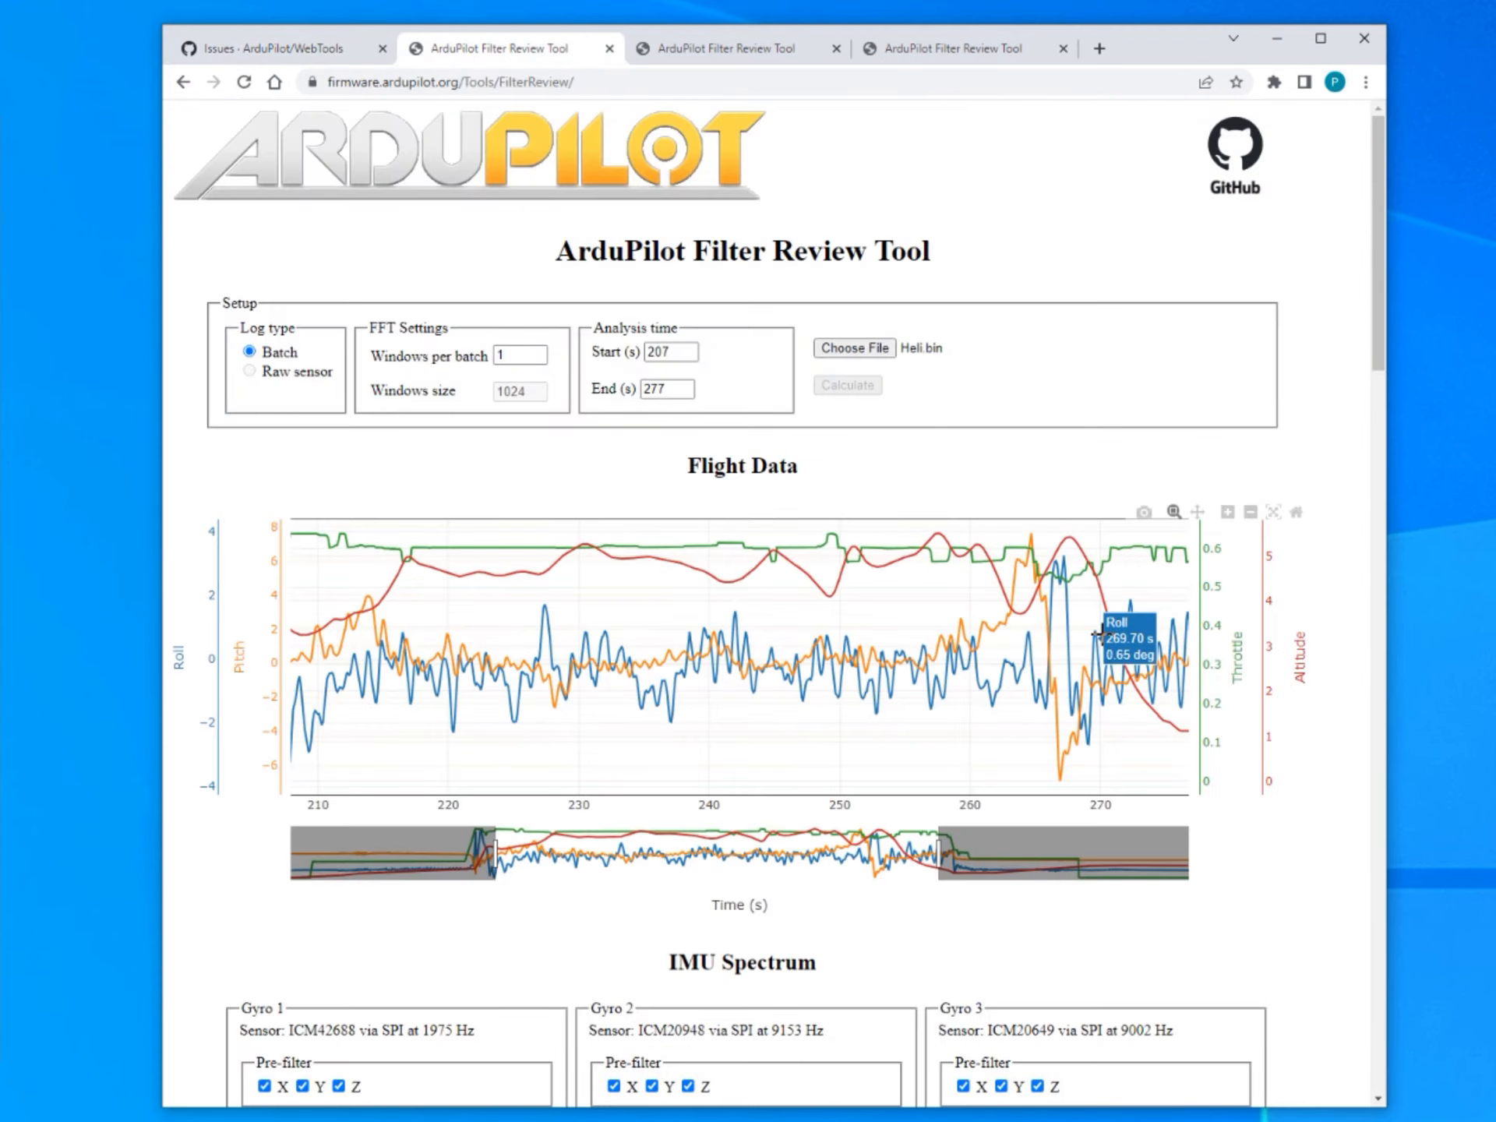
pyautogui.scroll(-12, 1099, 635)
pyautogui.scroll(7, 1105, 643)
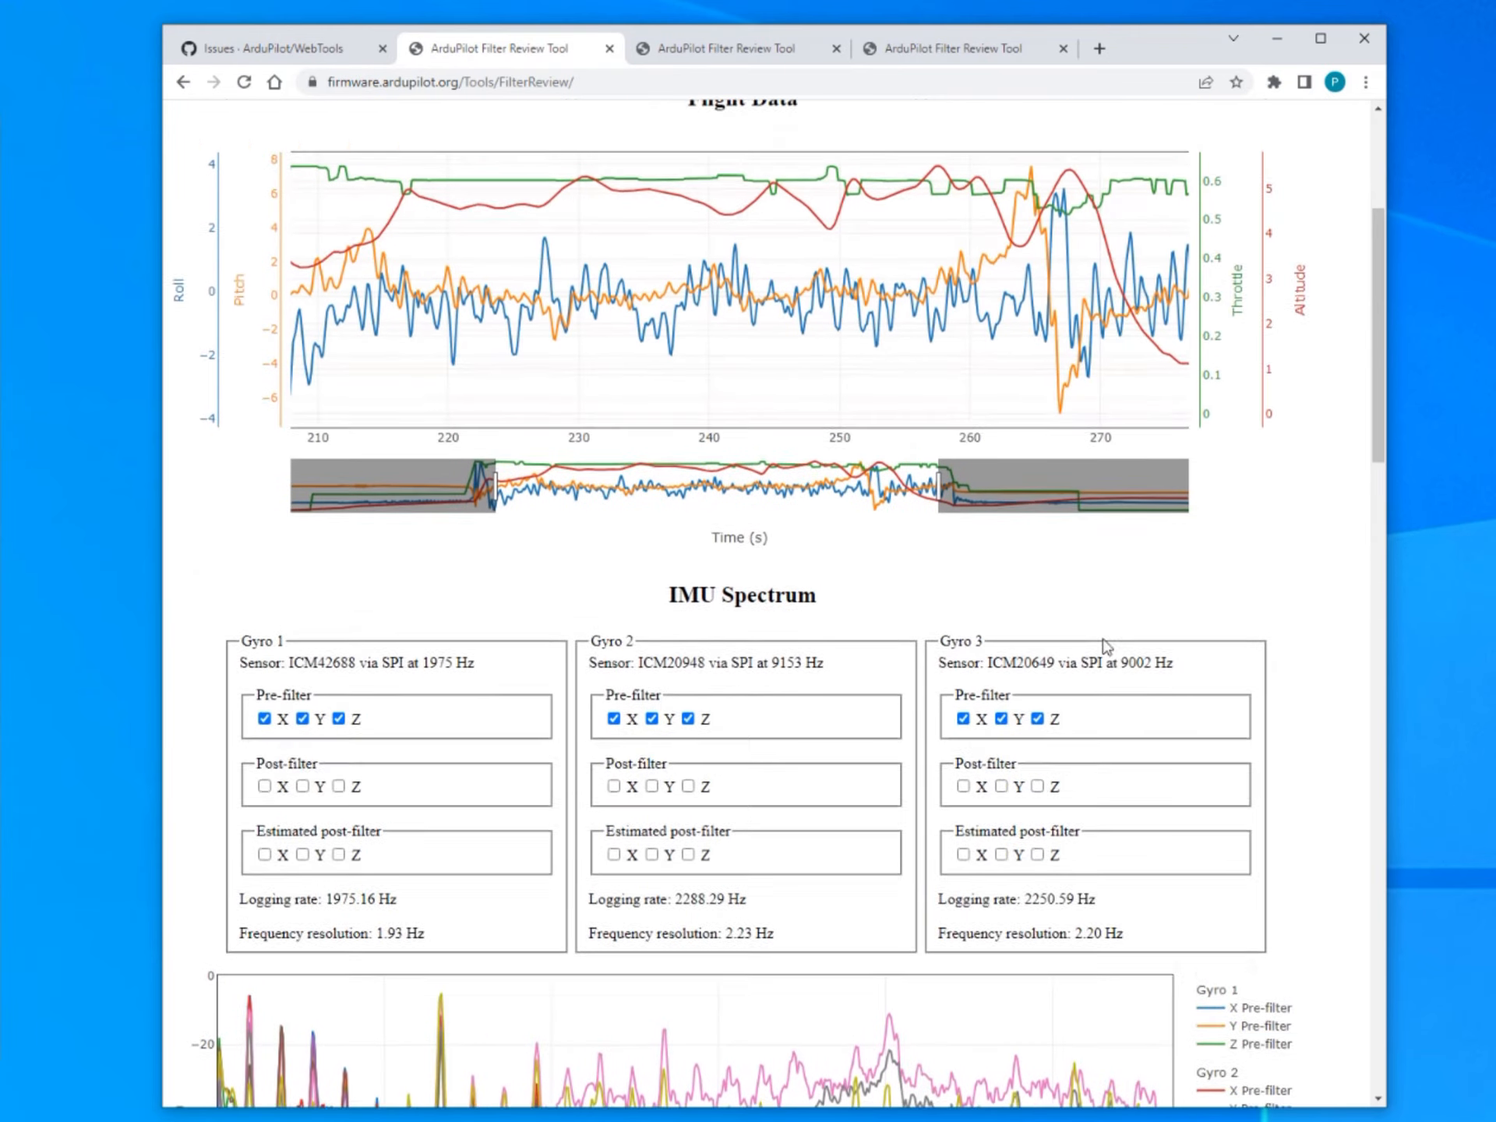
pyautogui.scroll(4, 1105, 645)
pyautogui.scroll(-15, 1102, 634)
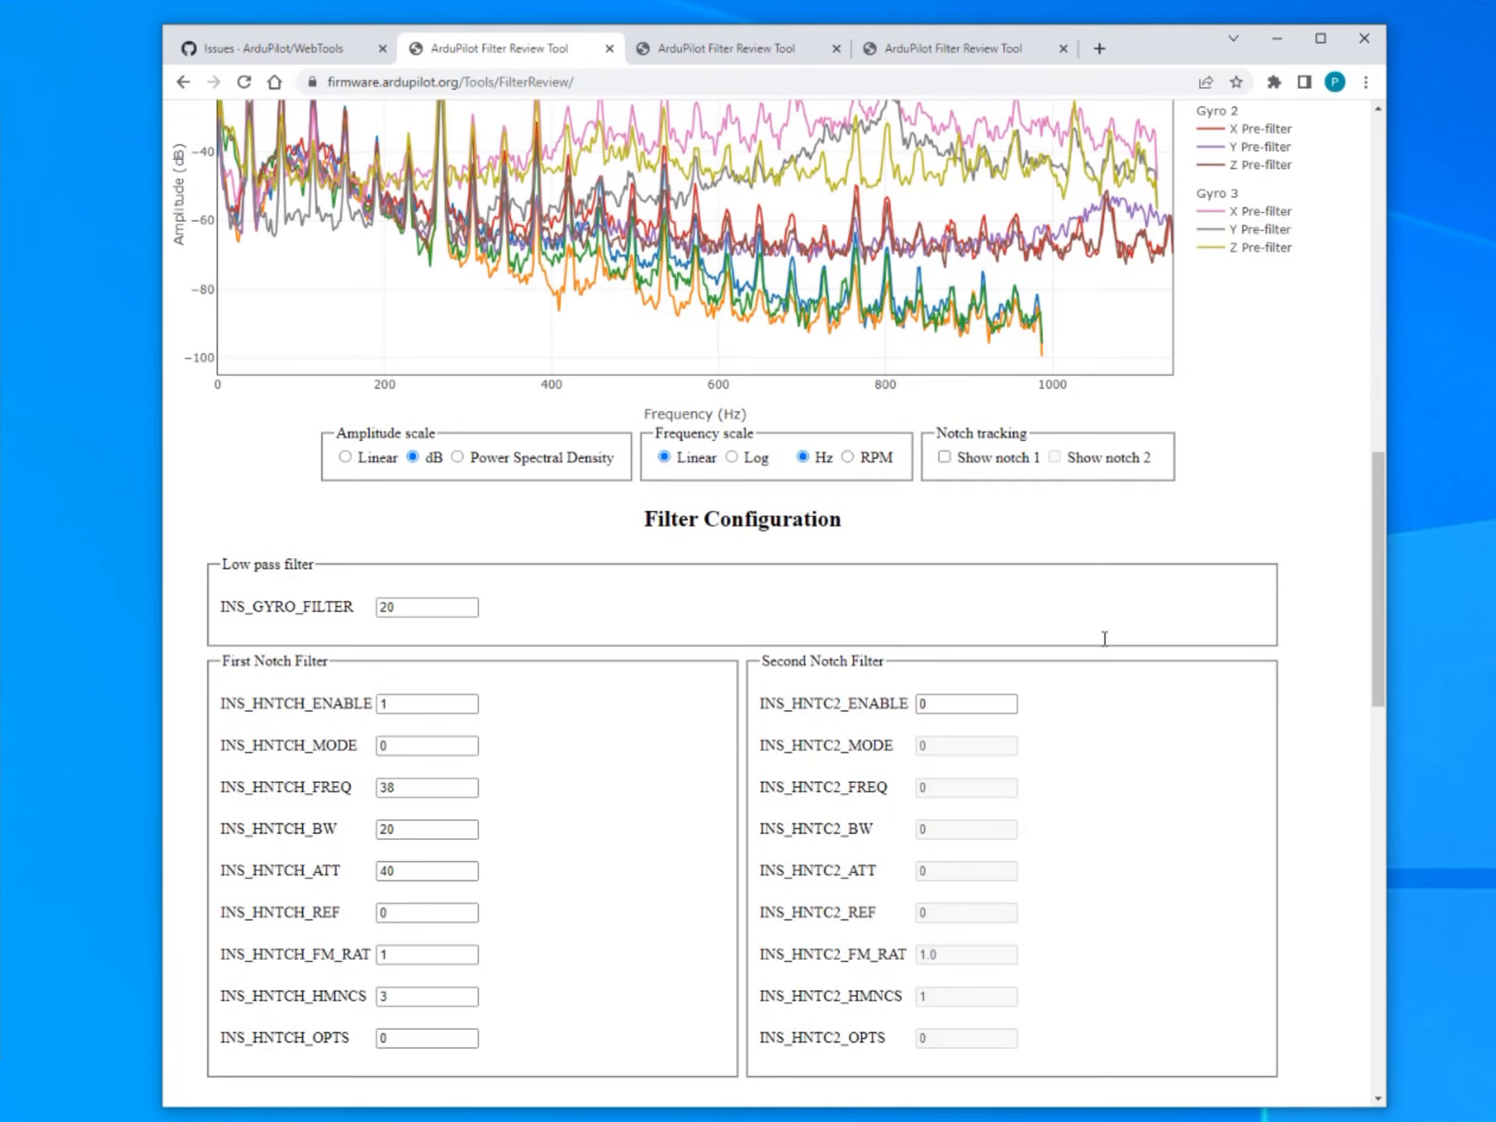
pyautogui.scroll(3, 1105, 639)
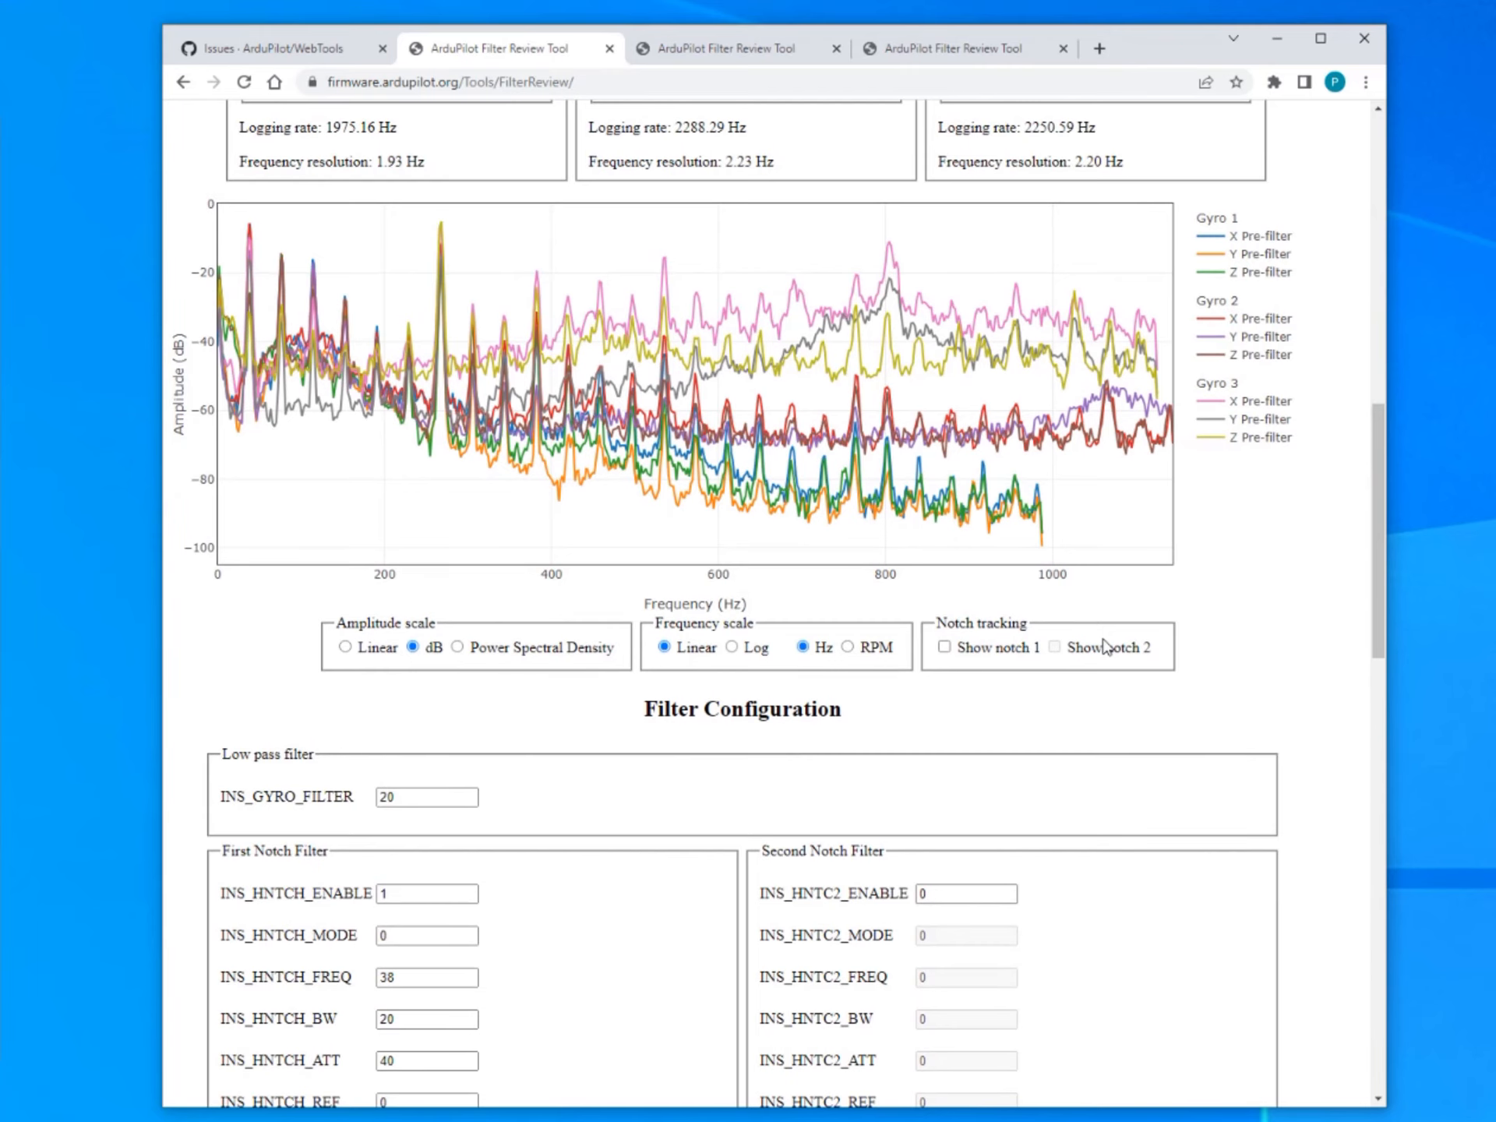
pyautogui.scroll(15, 1103, 647)
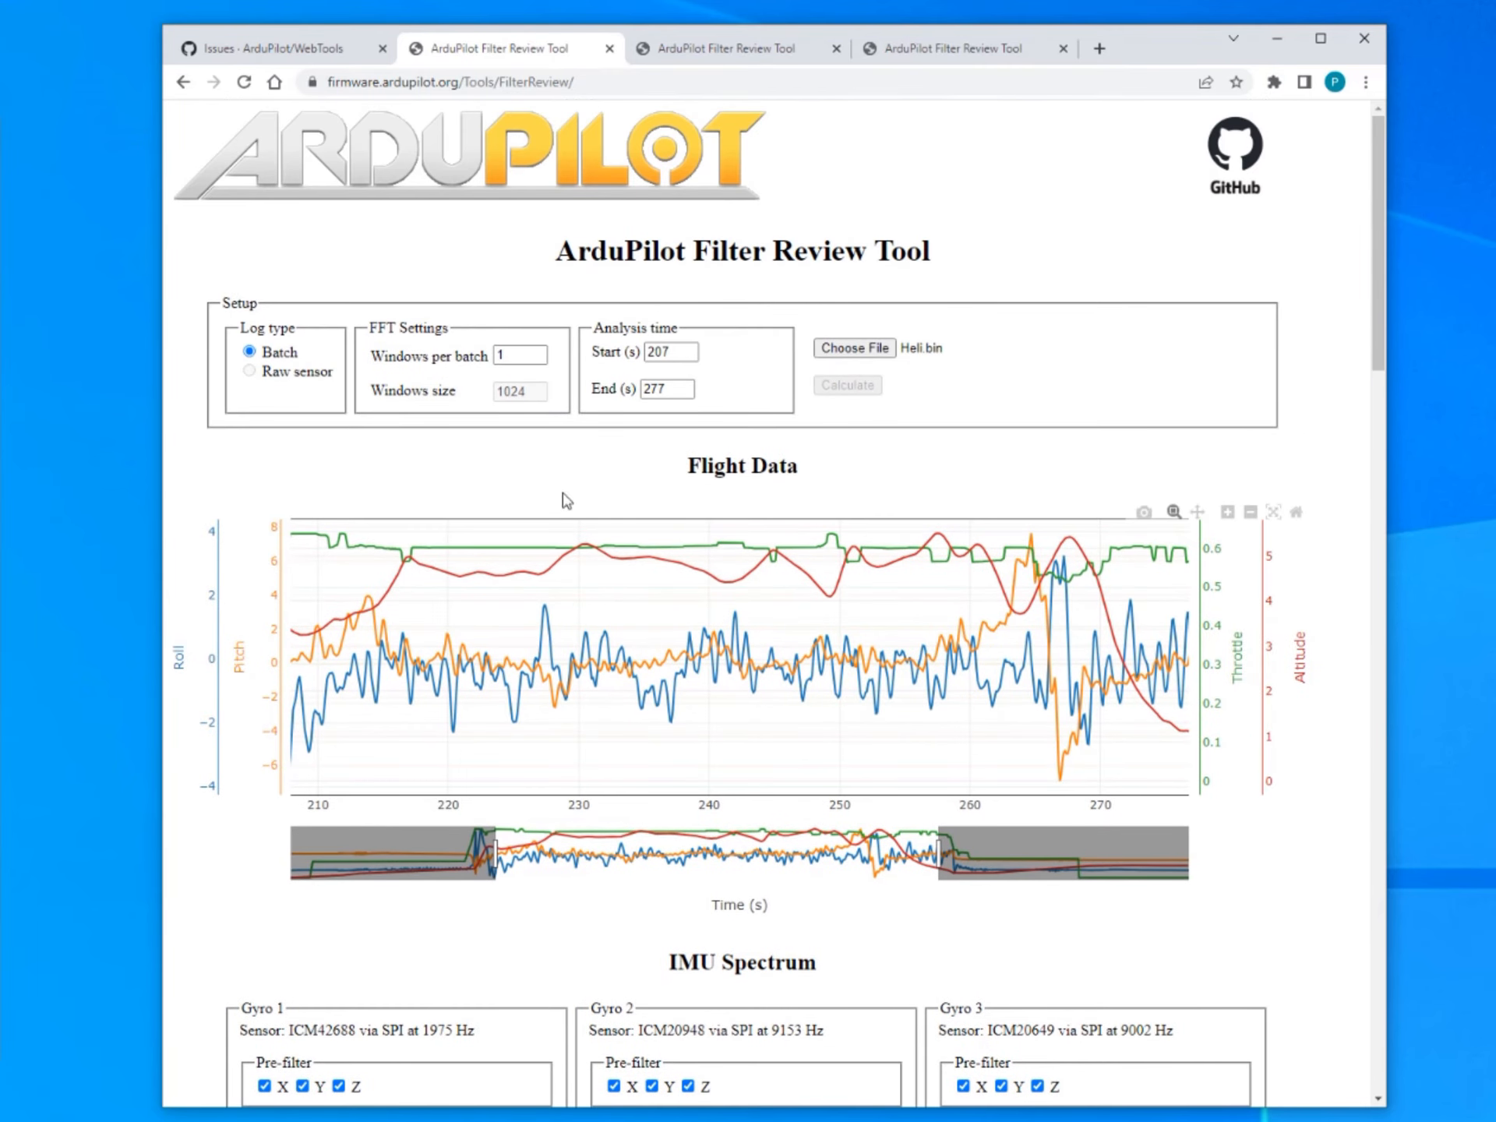
# Look through the whole Heli.bin analysis from flight data down to the spectrogram and the filters' amplitude and phase response.
pyautogui.scroll(-3, 782, 765)
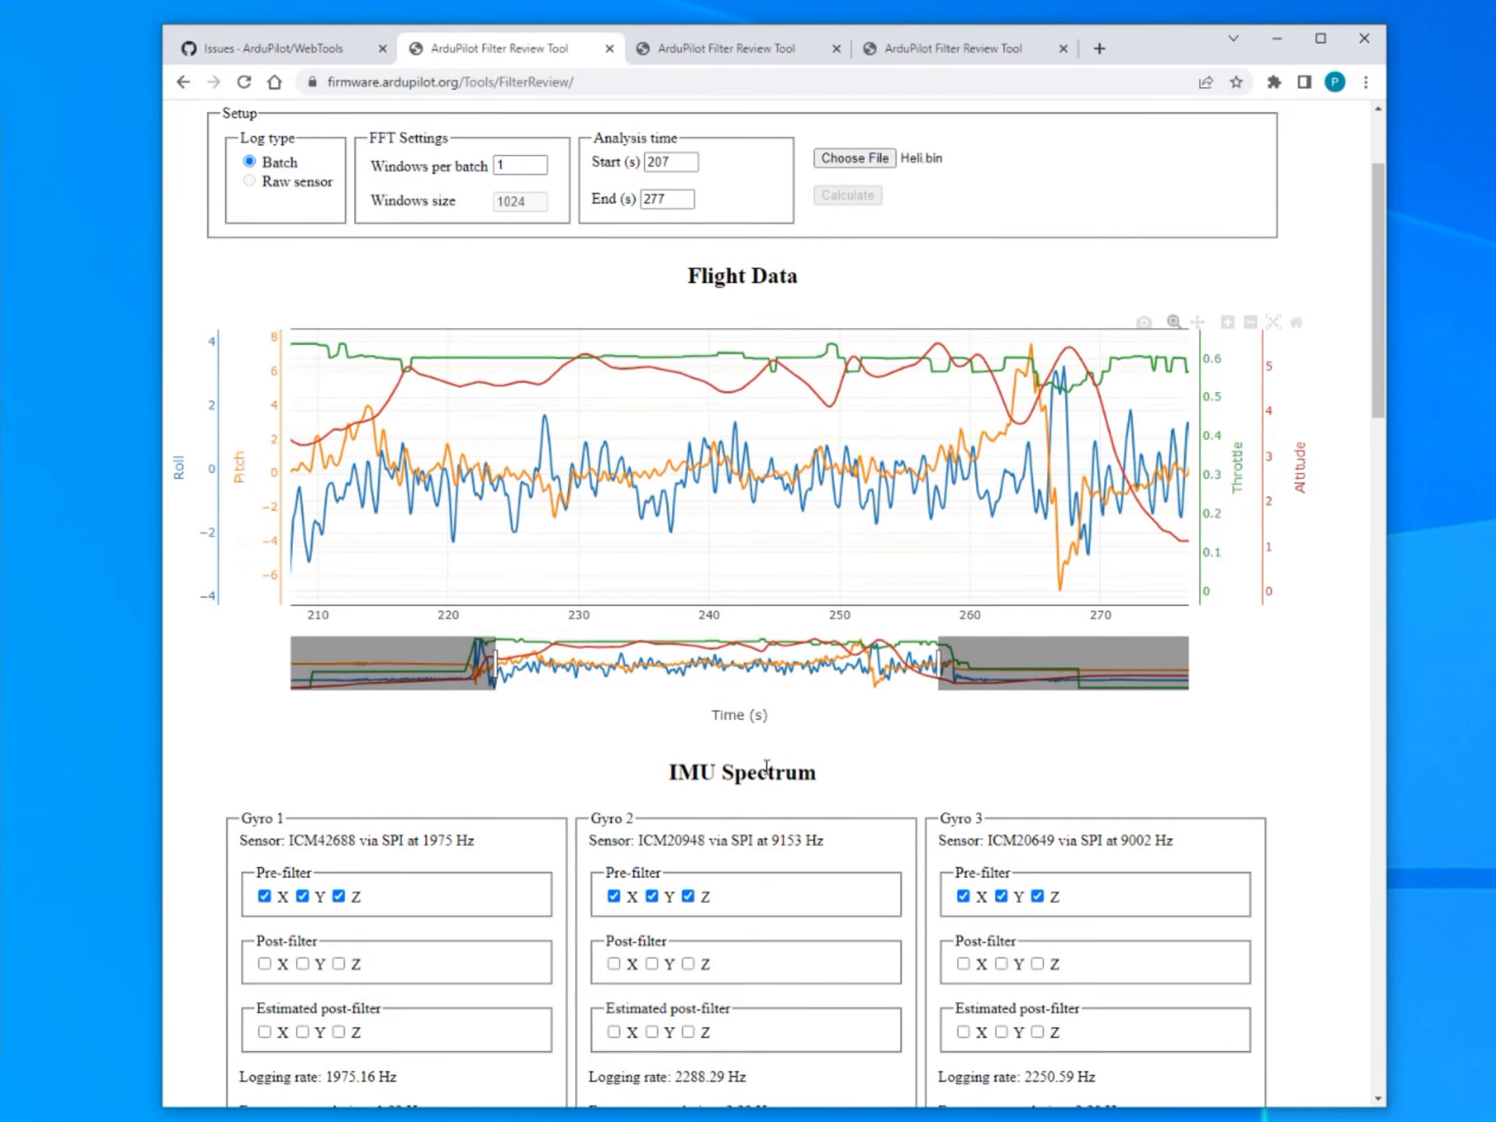
pyautogui.scroll(3, 762, 762)
pyautogui.scroll(-15, 761, 761)
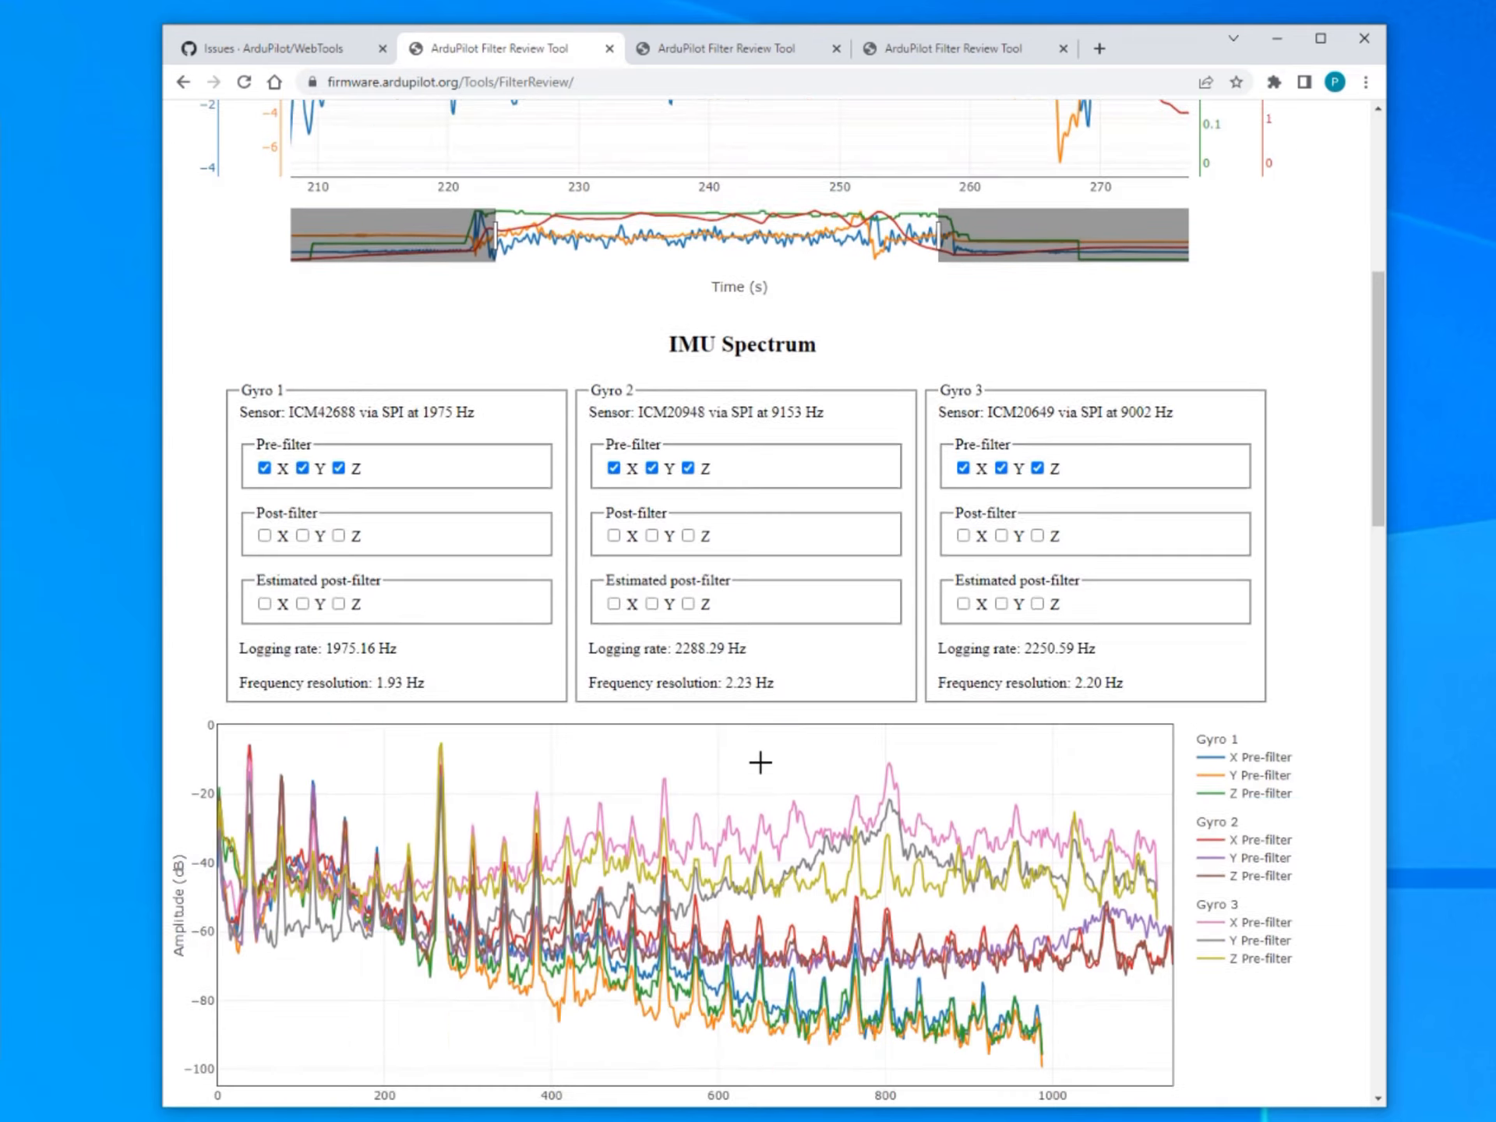
pyautogui.scroll(-18, 761, 763)
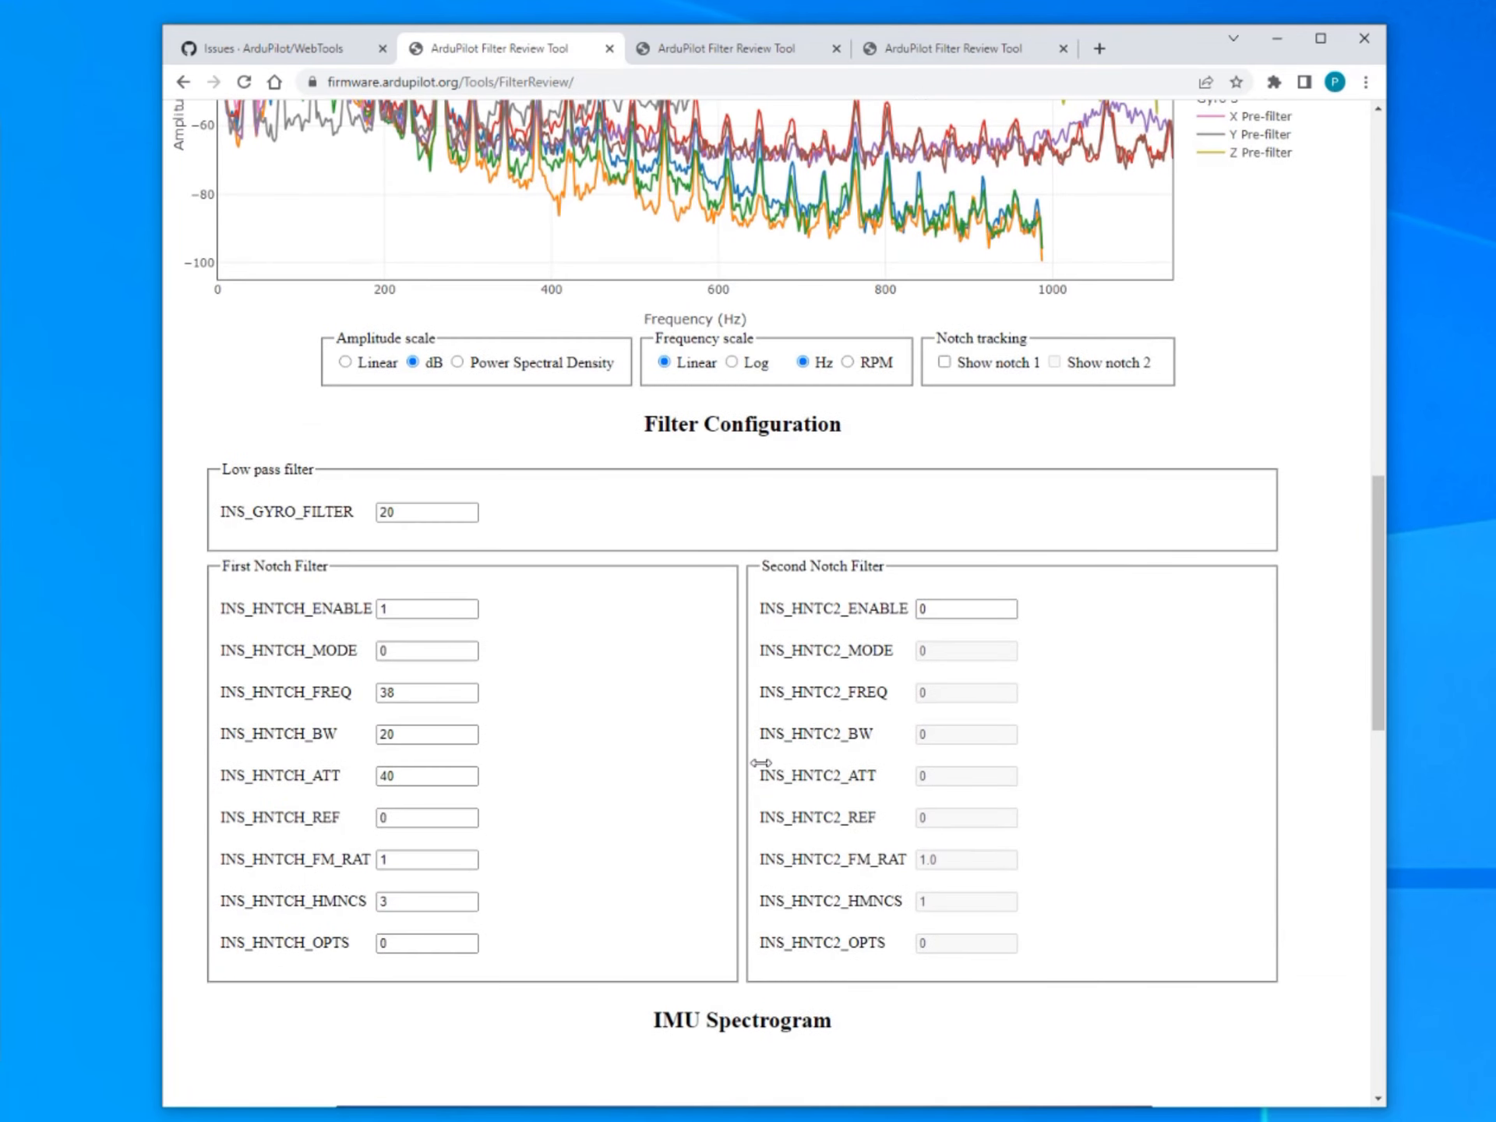
pyautogui.scroll(-8, 762, 771)
pyautogui.scroll(1, 761, 772)
pyautogui.scroll(-2, 761, 768)
pyautogui.scroll(15, 760, 765)
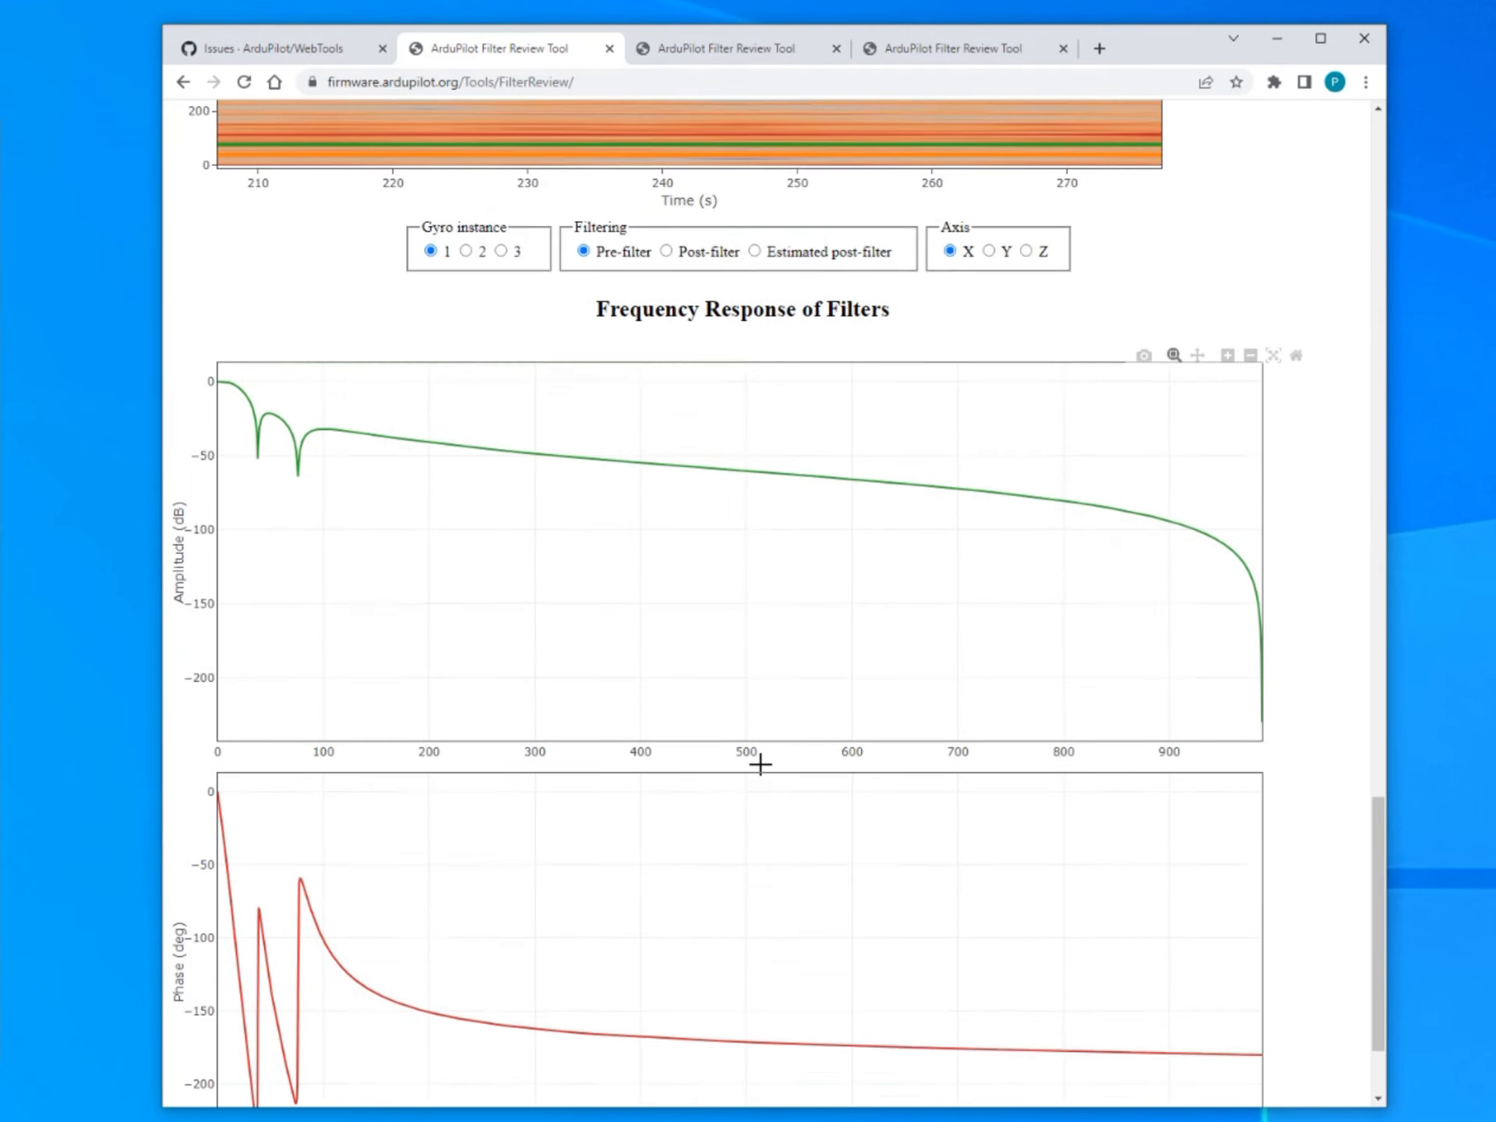